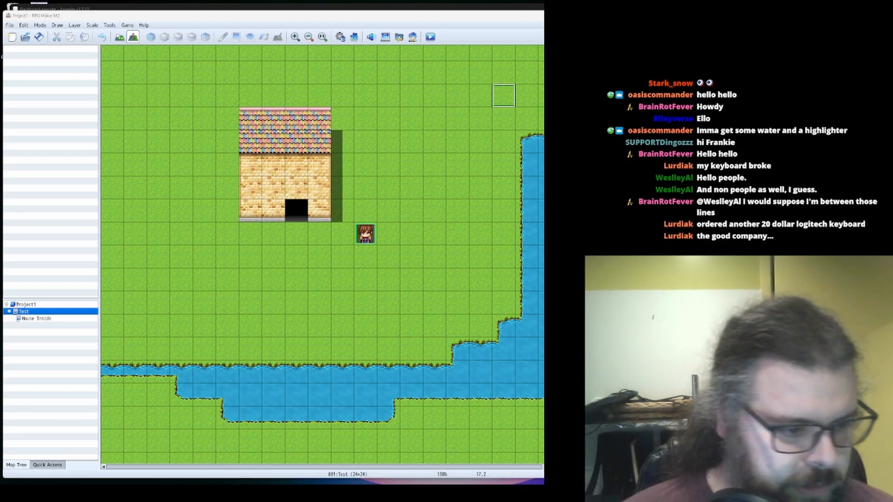
Switch to the Blackboard drawing in Aseprite and examine the three-pillar sketch, the round world map and the notes beside it
key(alt+Tab)
middle_drag(484, 72, 417, 243)
scroll(387, 272, down, 2)
scroll(385, 268, up, 2)
middle_drag(356, 239, 402, 206)
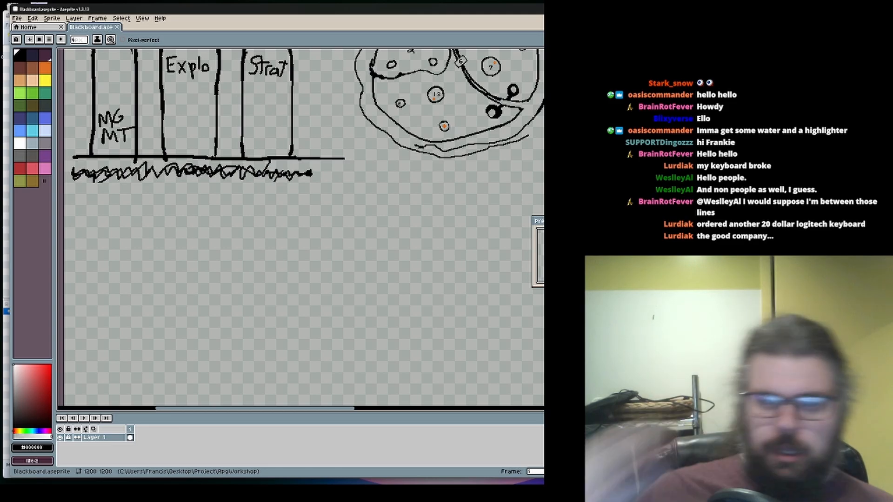
scroll(365, 208, down, 3)
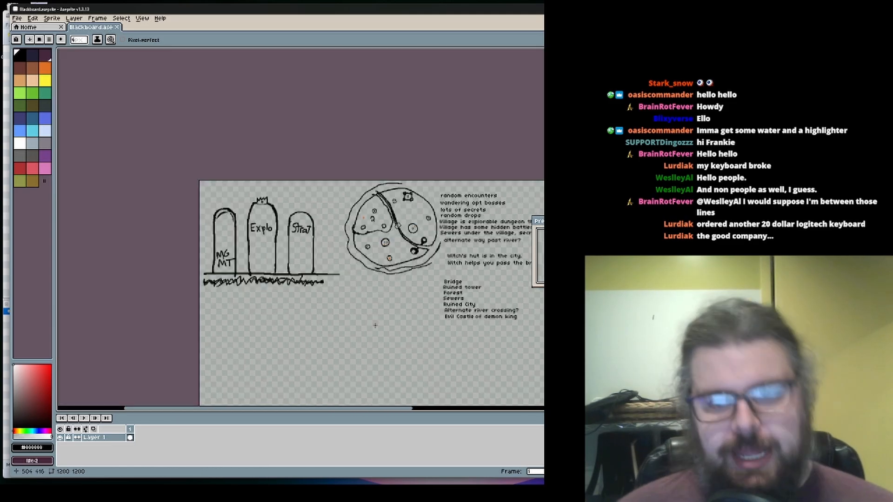
scroll(356, 213, up, 4)
scroll(403, 210, up, 4)
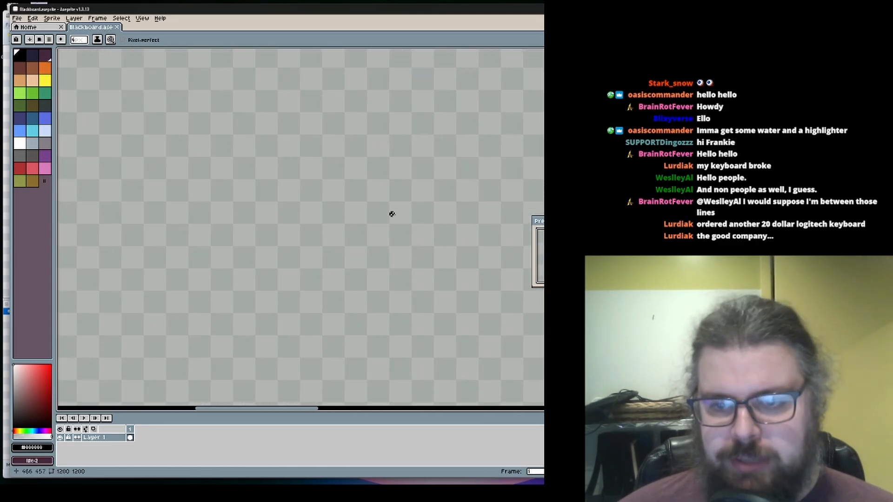
scroll(409, 228, up, 1)
scroll(415, 250, down, 2)
middle_drag(407, 221, 484, 179)
middle_drag(418, 201, 390, 184)
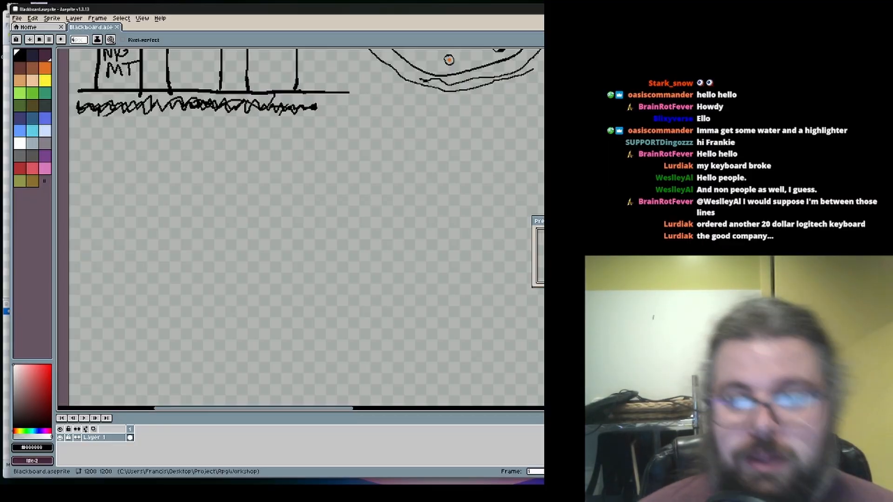
mouse_move(372, 210)
middle_down()
mouse_move(345, 266)
mouse_move(369, 273)
mouse_move(377, 200)
mouse_move(420, 226)
middle_up()
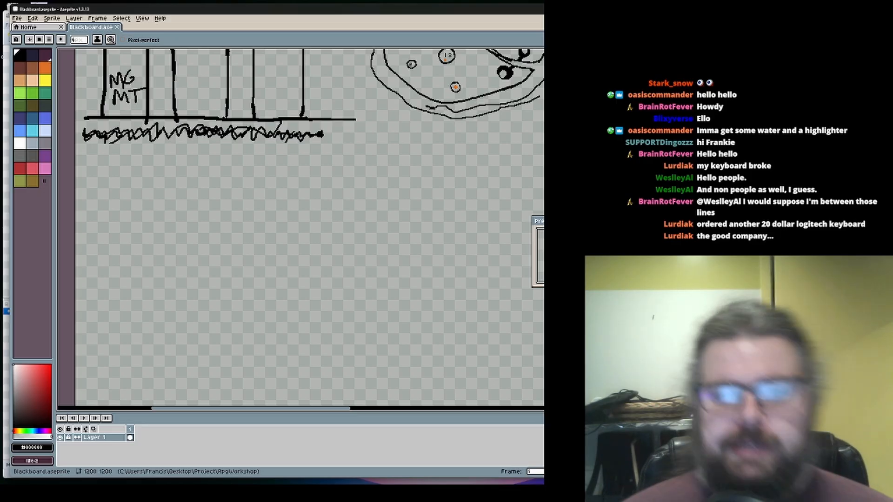
middle_drag(274, 118, 350, 209)
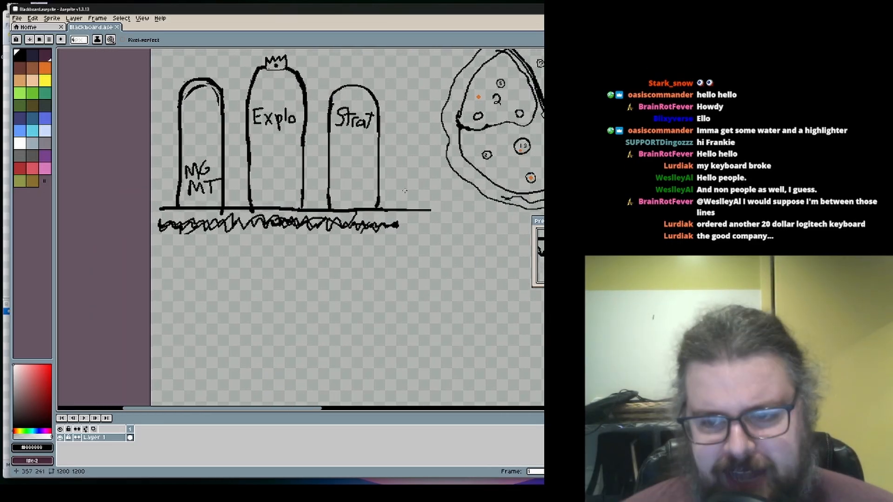
middle_drag(395, 250, 443, 223)
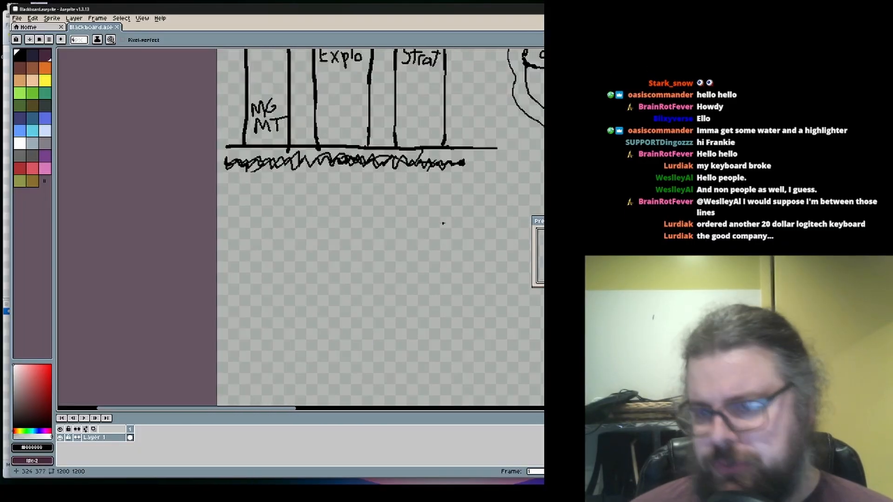
scroll(444, 222, up, 2)
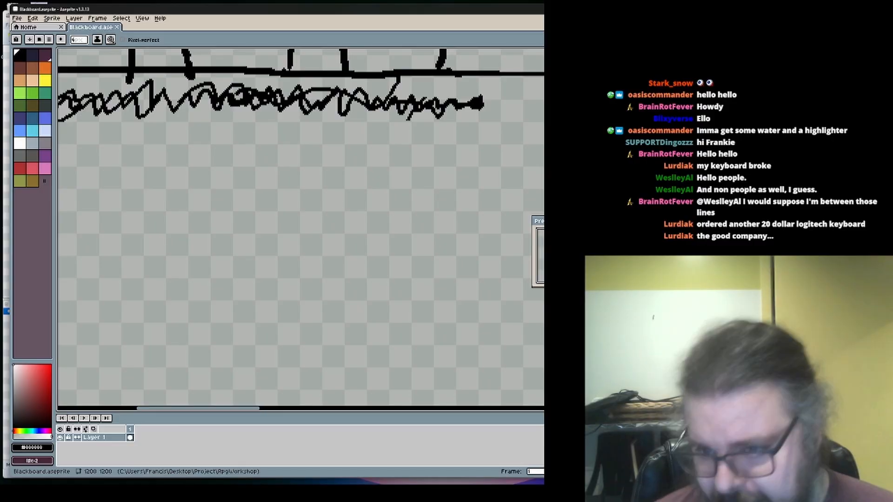
middle_drag(302, 245, 339, 273)
scroll(336, 304, down, 1)
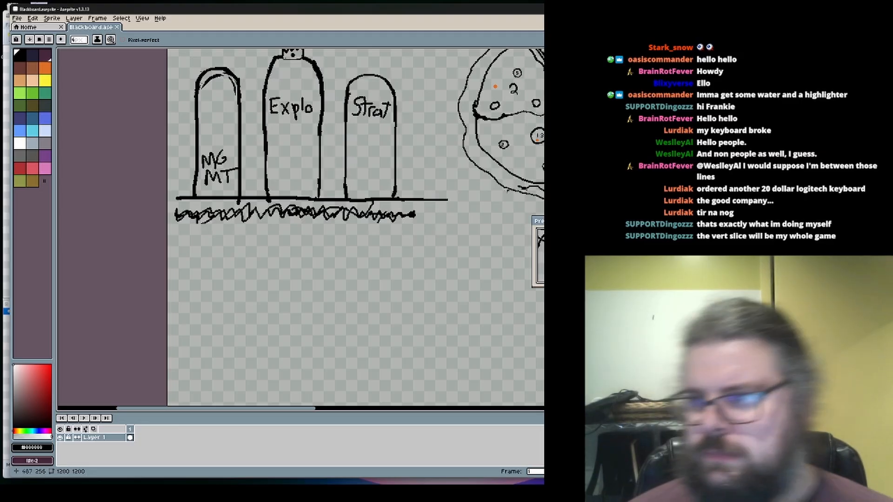
middle_drag(512, 176, 362, 169)
scroll(456, 238, down, 1)
scroll(456, 237, up, 1)
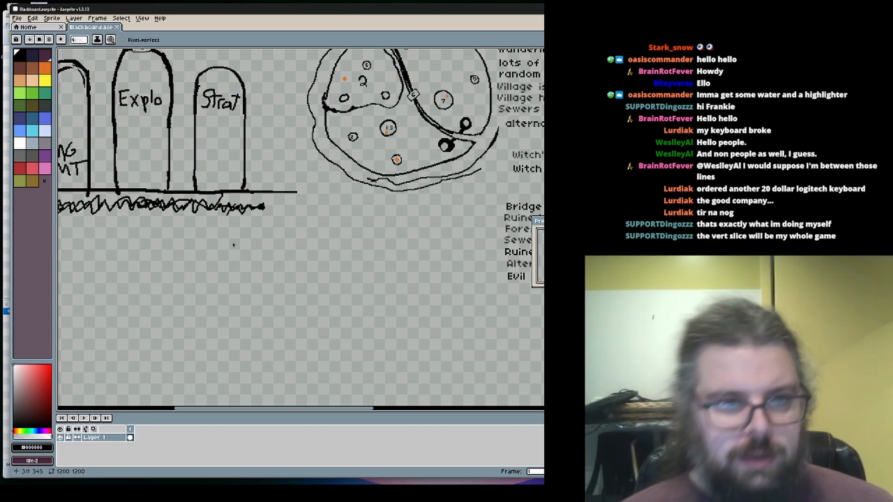
middle_drag(325, 209, 380, 213)
scroll(380, 214, down, 1)
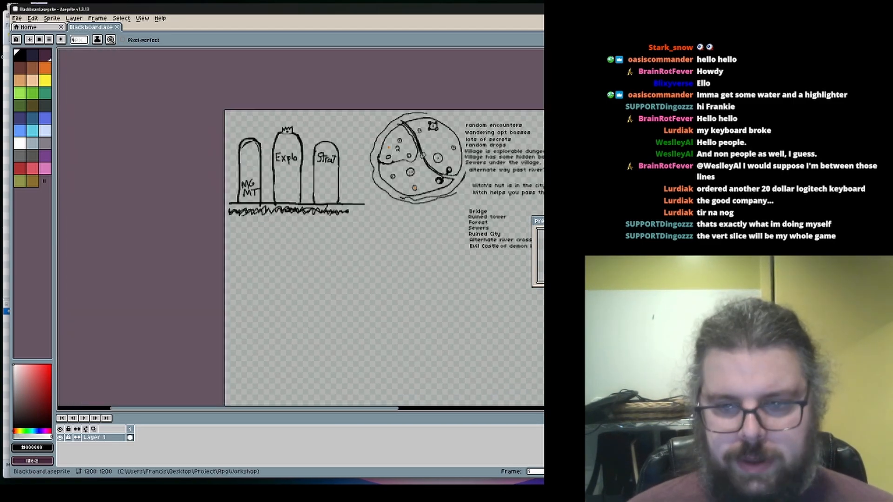
scroll(376, 177, up, 1)
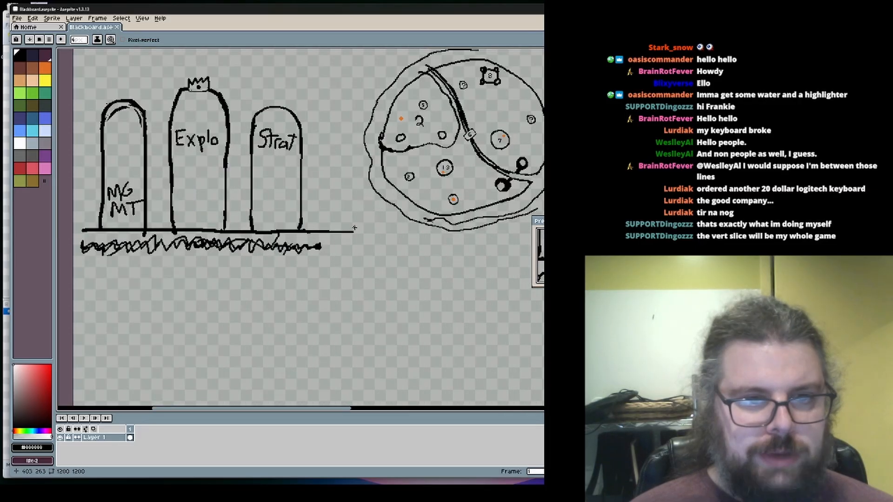
middle_drag(376, 251, 412, 149)
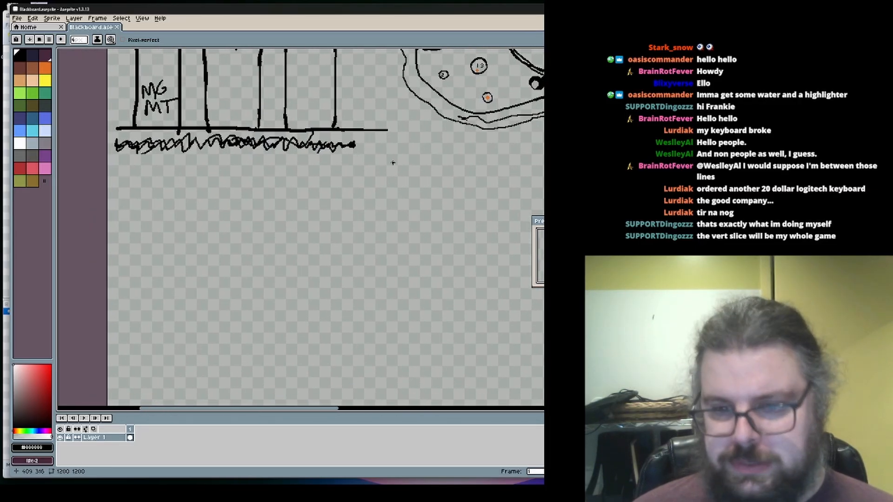
middle_drag(389, 197, 358, 185)
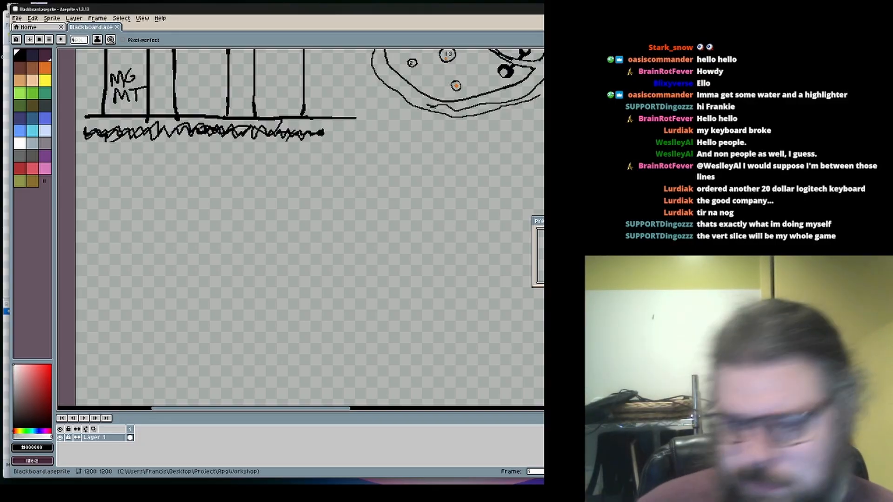
middle_drag(404, 171, 483, 162)
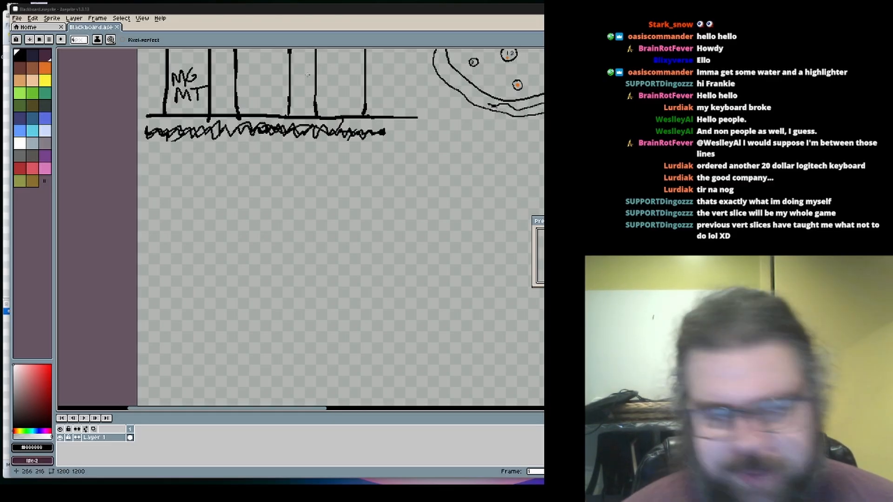
middle_drag(370, 213, 367, 360)
middle_drag(261, 197, 293, 251)
scroll(390, 197, up, 1)
scroll(323, 219, down, 1)
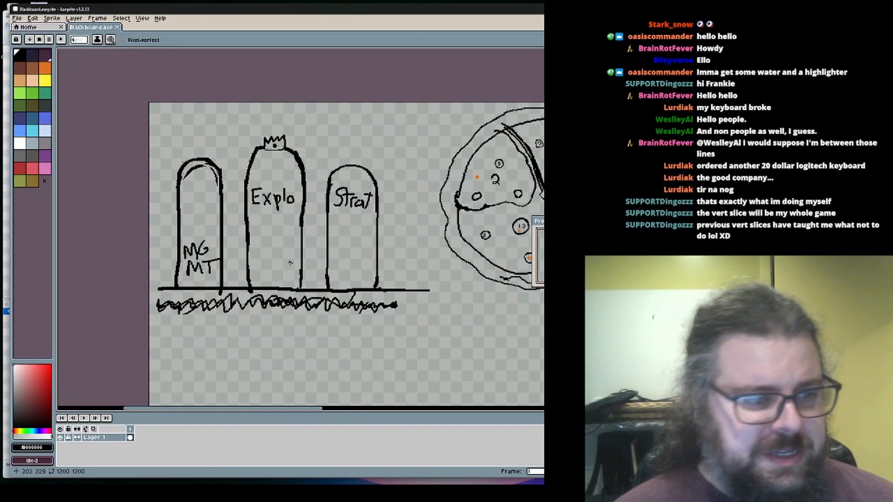
mouse_move(372, 290)
middle_down()
mouse_move(394, 180)
mouse_move(382, 143)
mouse_move(343, 210)
mouse_move(366, 214)
middle_up()
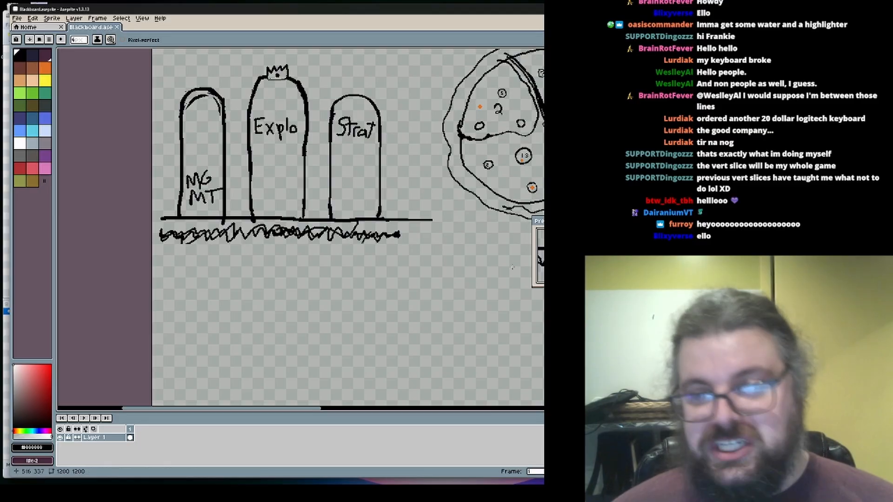
middle_drag(361, 274, 342, 280)
scroll(342, 280, up, 1)
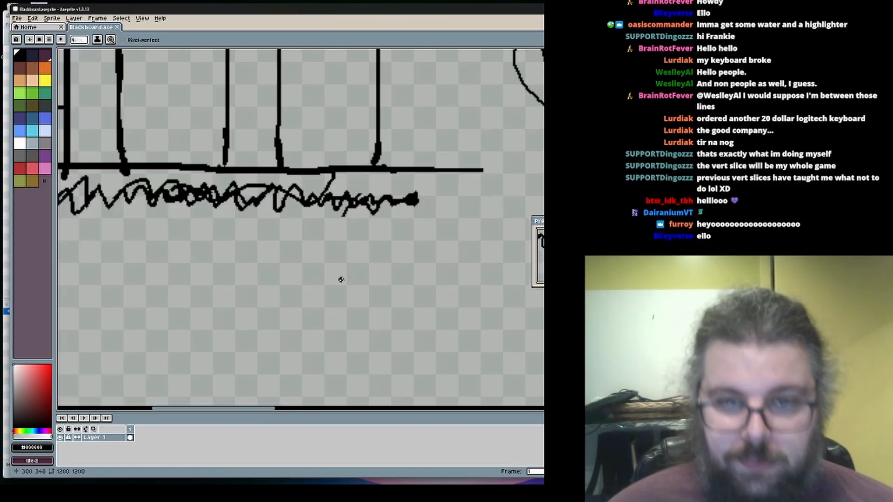
scroll(400, 261, down, 1)
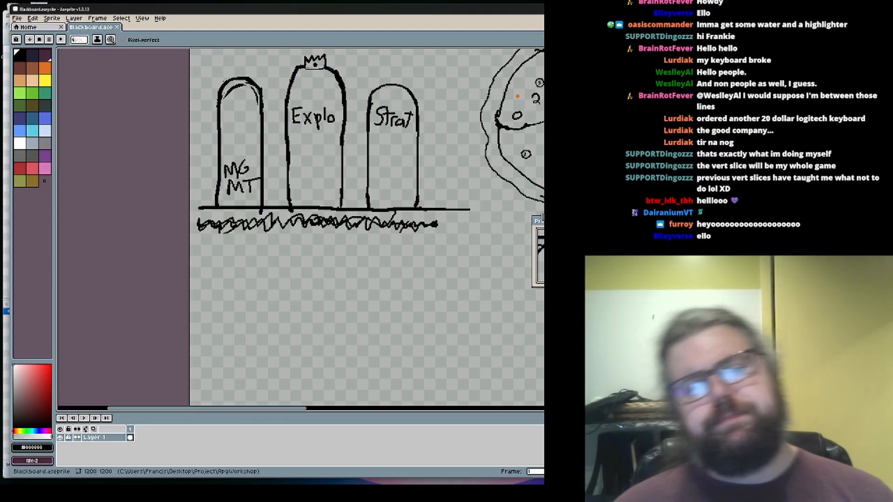
middle_drag(379, 232, 366, 213)
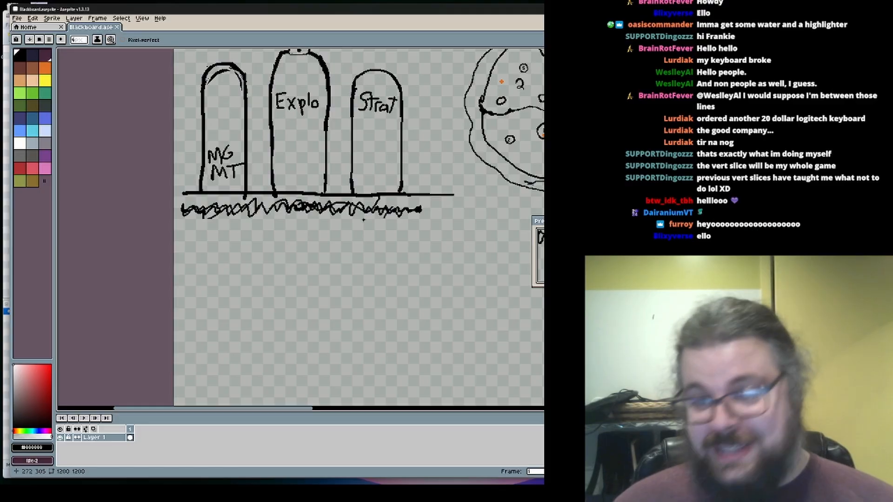
scroll(351, 184, up, 1)
middle_drag(331, 198, 390, 214)
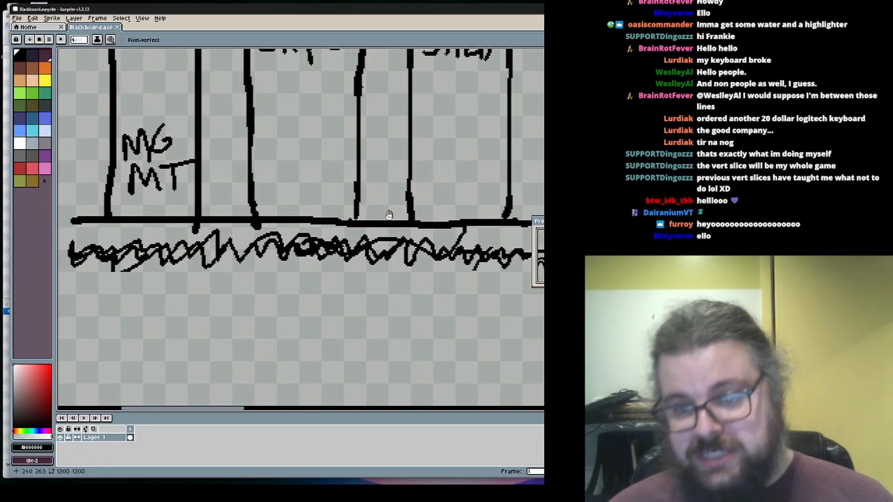
scroll(390, 219, down, 1)
middle_drag(390, 334, 377, 287)
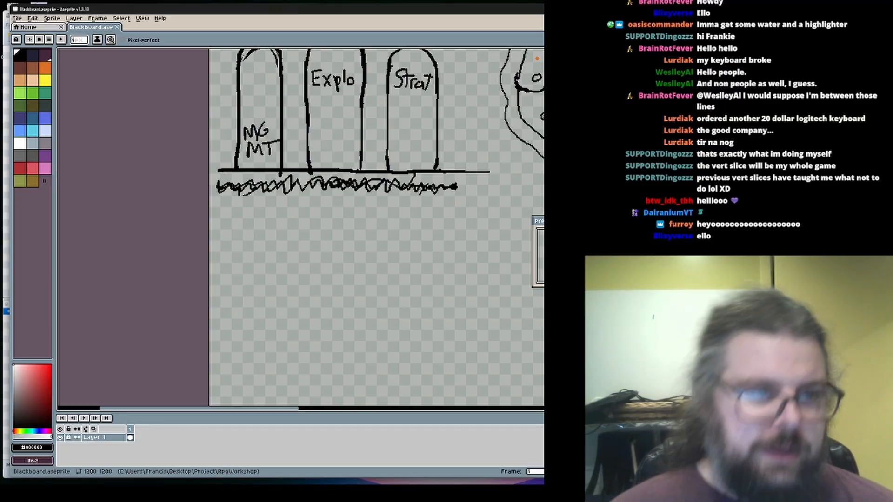
middle_drag(413, 166, 371, 246)
scroll(385, 248, up, 1)
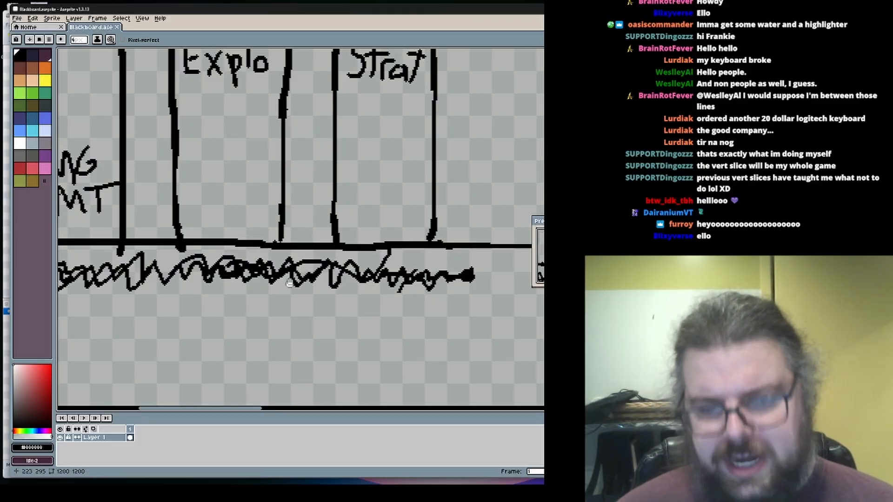
mouse_move(289, 283)
middle_down()
mouse_move(338, 303)
mouse_move(354, 232)
middle_up()
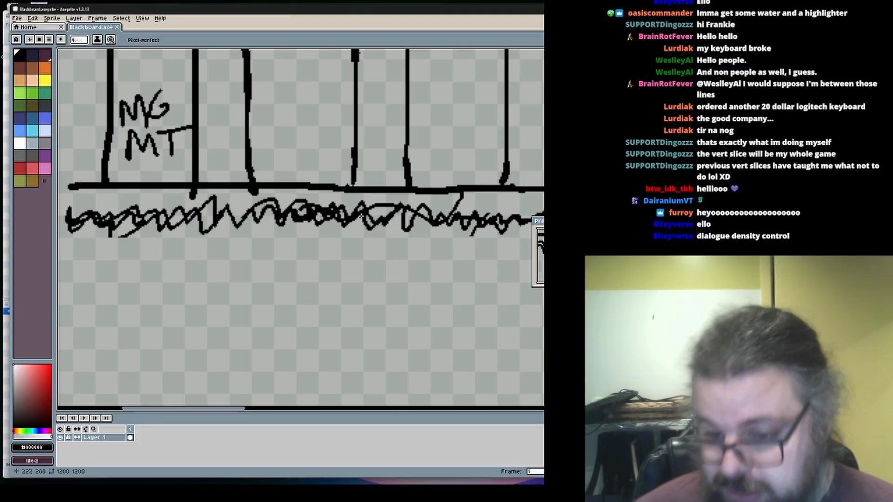
scroll(237, 336, down, 3)
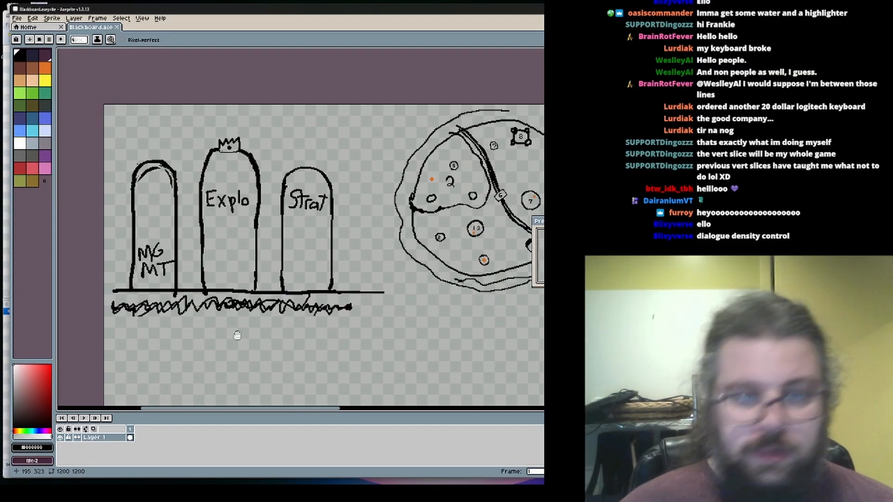
middle_drag(237, 335, 289, 272)
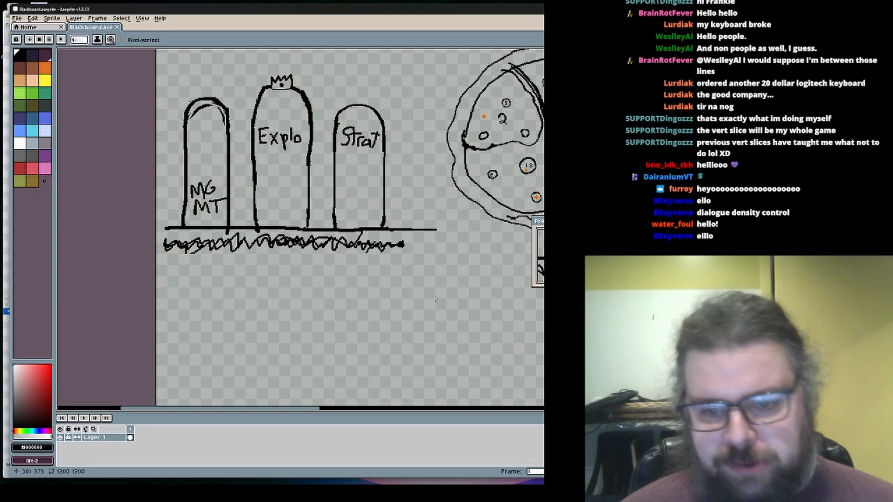
mouse_move(437, 334)
middle_down()
mouse_move(417, 265)
mouse_move(432, 238)
mouse_move(444, 309)
middle_up()
scroll(432, 239, up, 1)
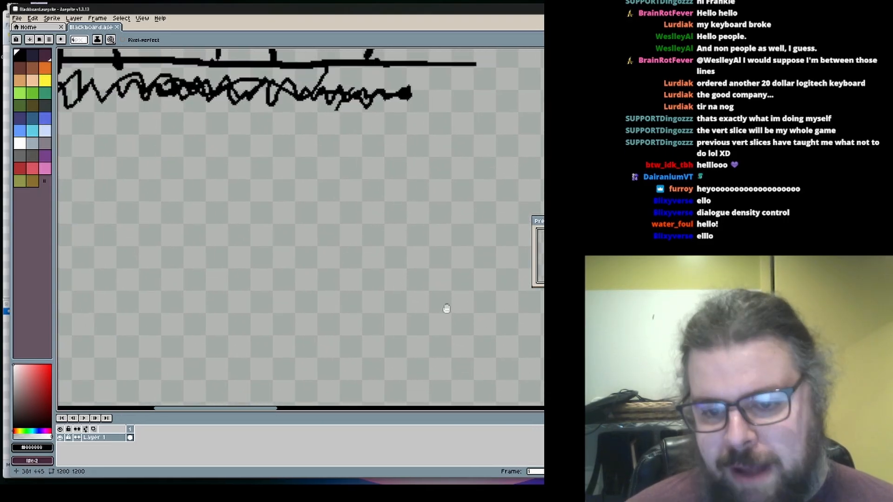
scroll(467, 262, up, 2)
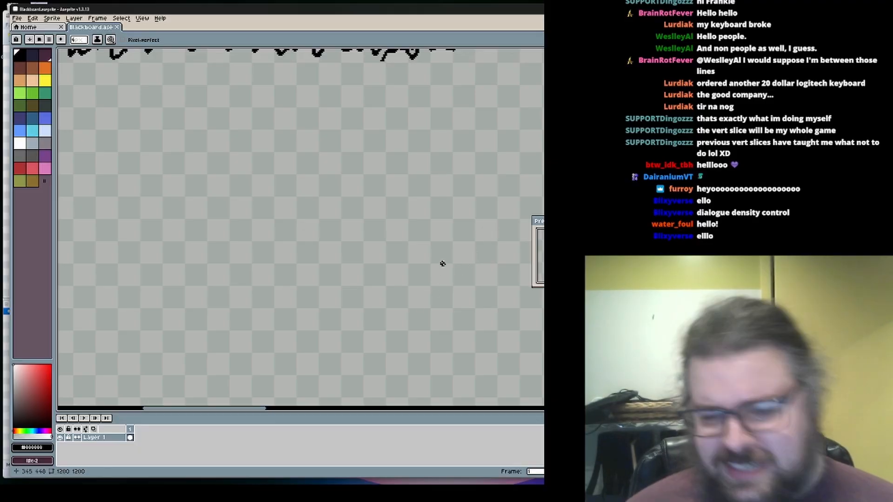
middle_drag(391, 235, 416, 309)
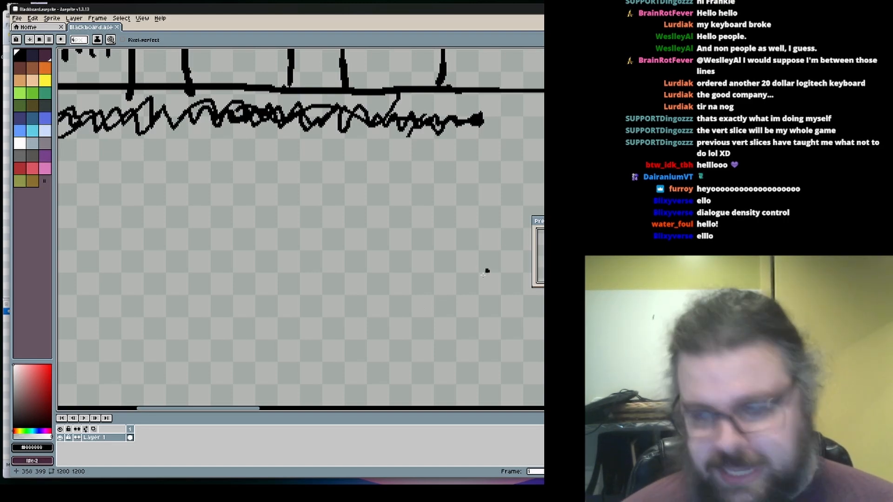
scroll(335, 315, down, 2)
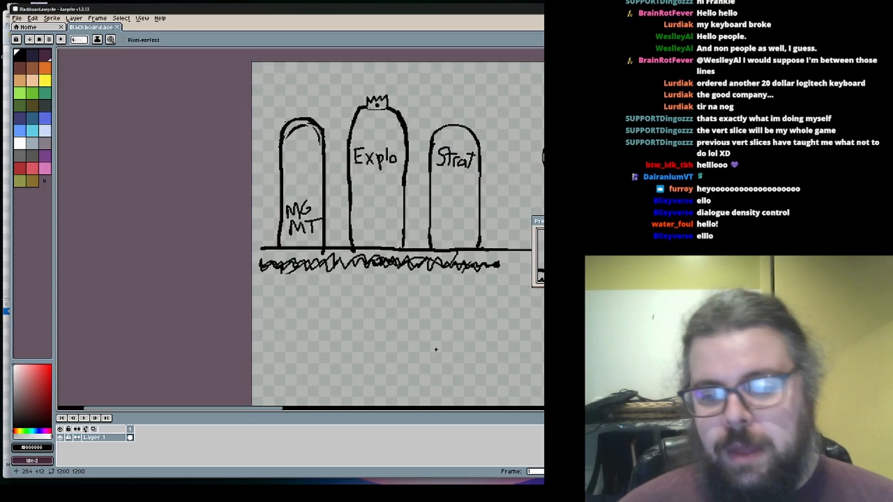
scroll(395, 217, up, 1)
scroll(394, 218, up, 2)
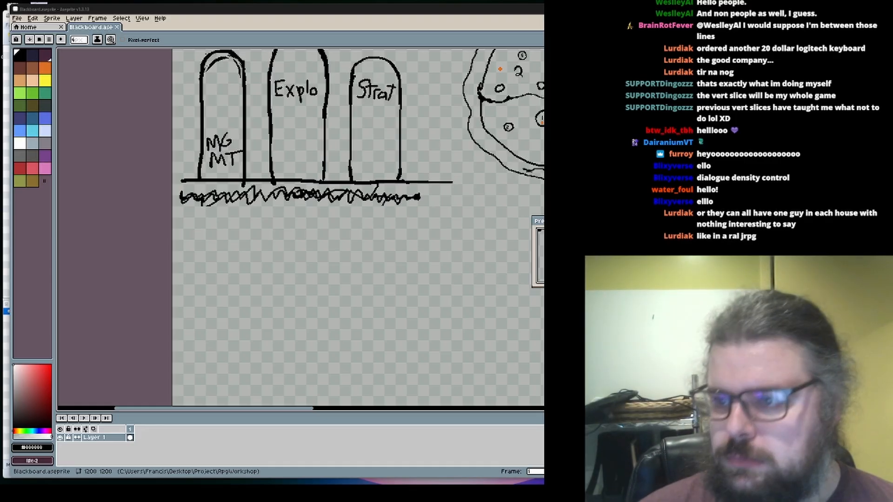
Switch back to the Test map in RPG Maker MZ, disable the break reminders in Big Stretch and close its settings
key(alt+Tab)
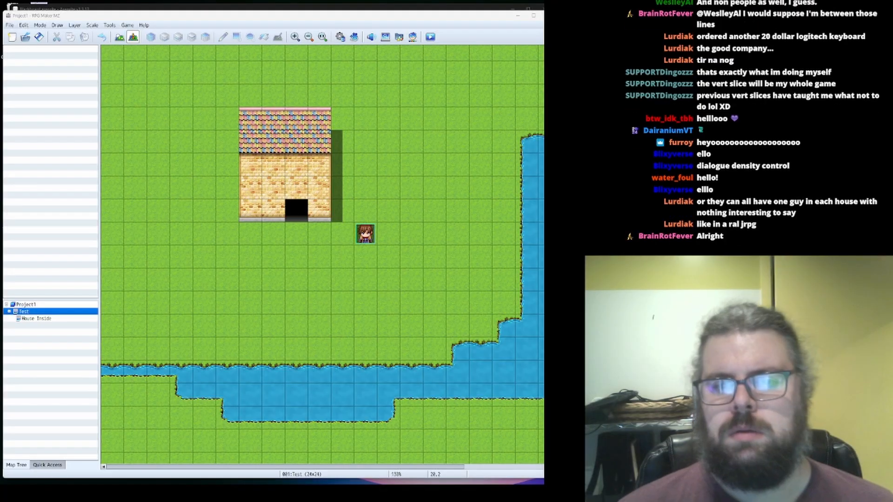
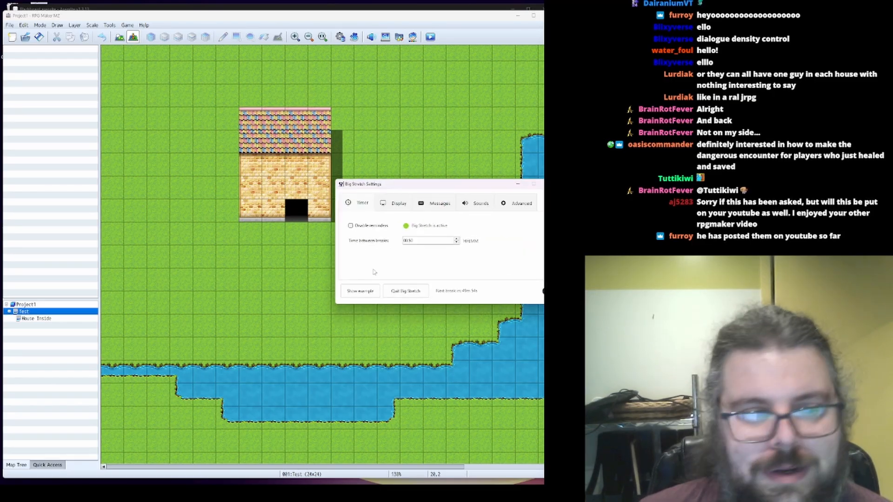
click(361, 226)
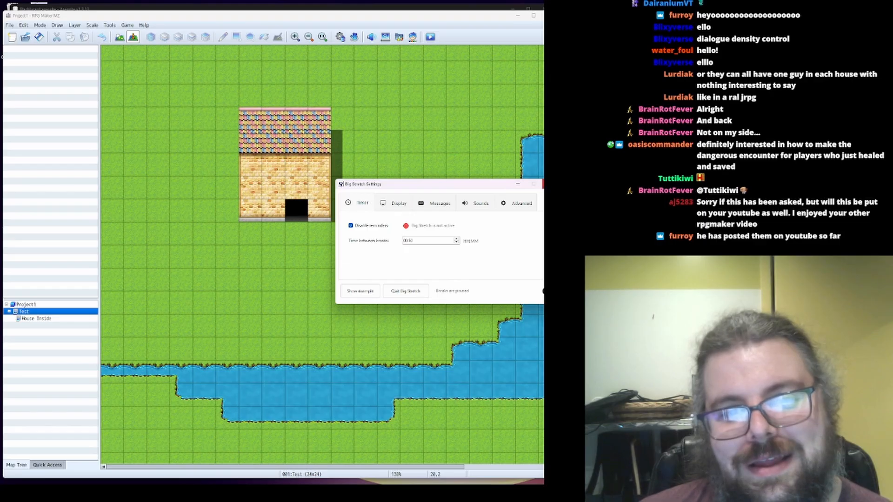
click(542, 186)
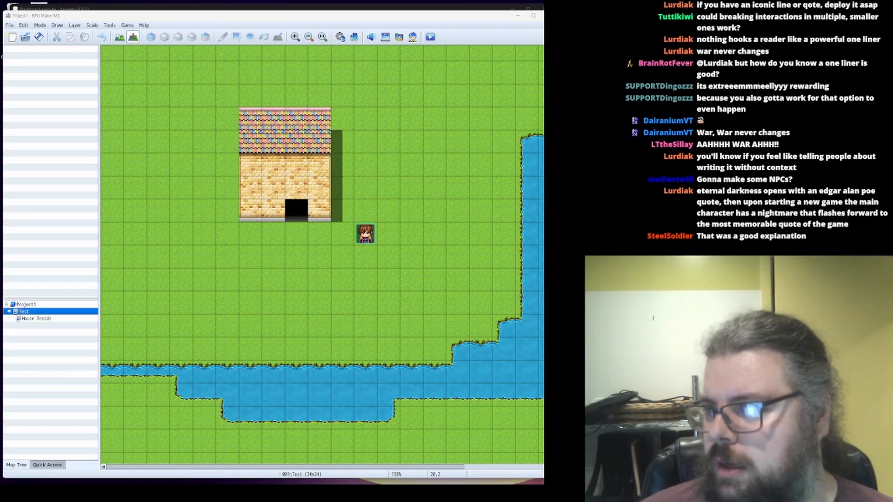
Move the RPG Maker MZ window aside, bring Aseprite's Blackboard drawing to the front and widen its window
drag(488, 16, 799, 33)
mouse_move(334, 10)
mouse_down()
mouse_move(339, 18)
mouse_move(329, 11)
mouse_up()
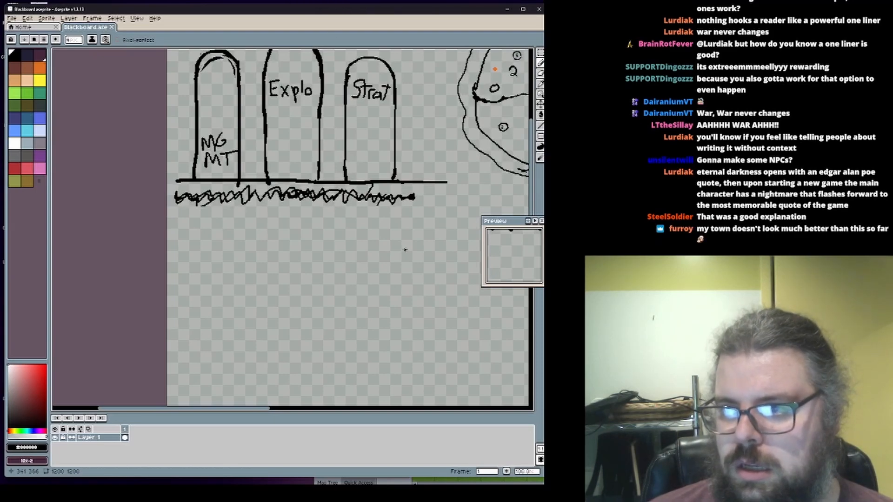
scroll(248, 293, down, 1)
middle_drag(276, 299, 267, 226)
scroll(428, 224, up, 1)
middle_drag(391, 194, 455, 220)
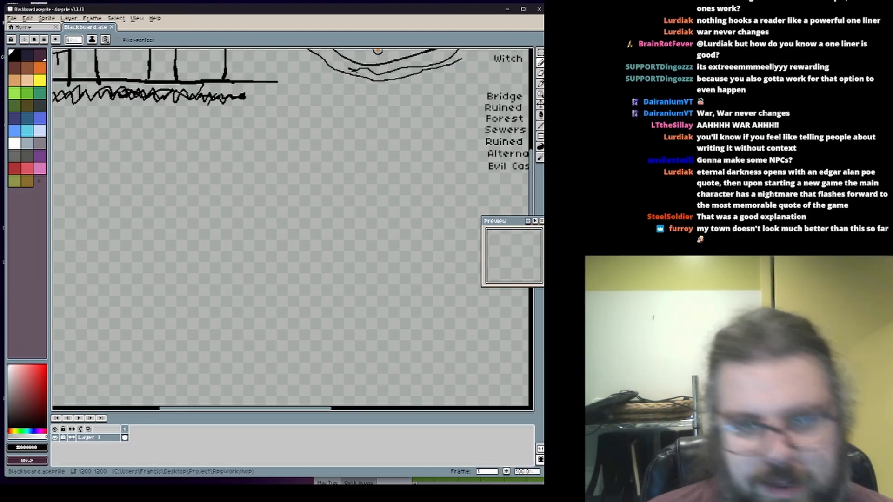
mouse_move(257, 227)
middle_down()
mouse_move(349, 267)
mouse_move(445, 246)
mouse_move(386, 218)
middle_up()
scroll(349, 267, down, 1)
scroll(343, 267, up, 2)
scroll(445, 246, down, 1)
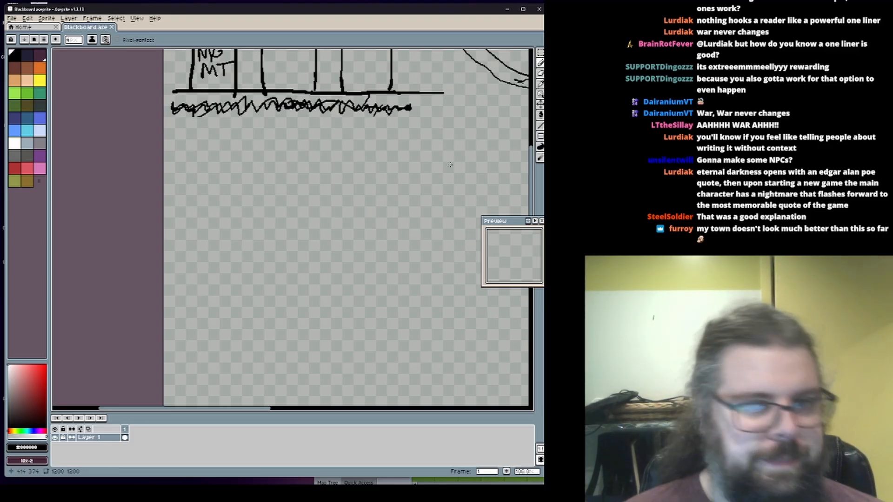
scroll(321, 235, up, 1)
middle_drag(317, 231, 293, 152)
scroll(293, 152, down, 1)
middle_drag(393, 155, 344, 190)
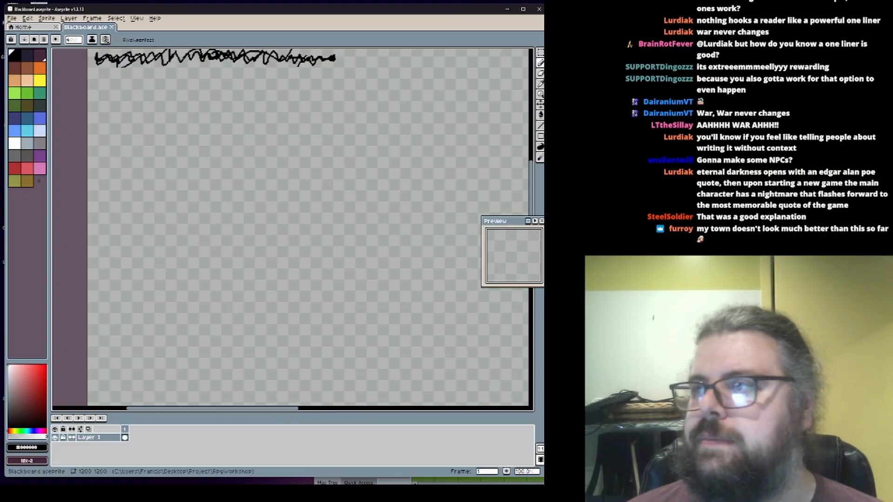
mouse_move(547, 251)
mouse_down()
mouse_move(861, 251)
mouse_move(438, 251)
mouse_move(543, 251)
mouse_up()
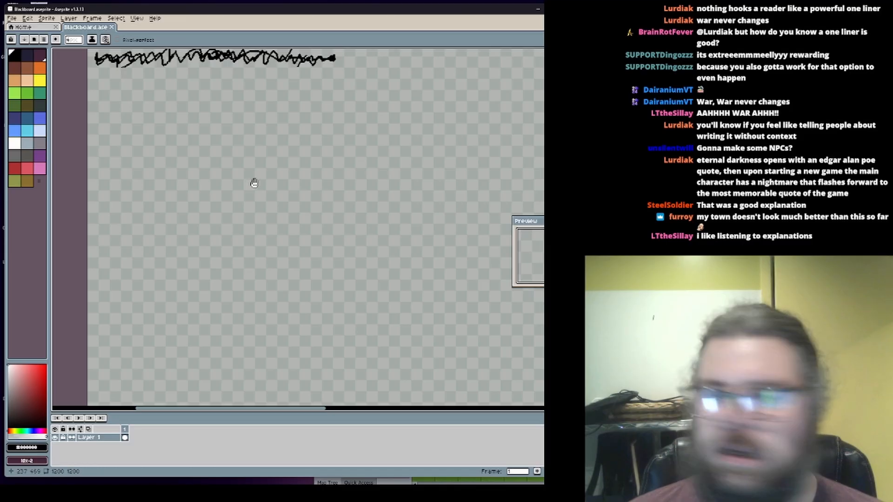
Reduce the brush size to 3 and draw a rectangle's left side and the start of its top edge in the empty area below the pillars
scroll(319, 179, up, 1)
mouse_move(254, 182)
middle_down()
mouse_move(319, 179)
mouse_move(295, 244)
mouse_move(311, 223)
mouse_move(285, 179)
middle_up()
key(minus)
key(minus)
scroll(286, 179, down, 1)
key(plus)
mouse_move(257, 303)
middle_down()
mouse_move(244, 318)
mouse_move(241, 277)
middle_up()
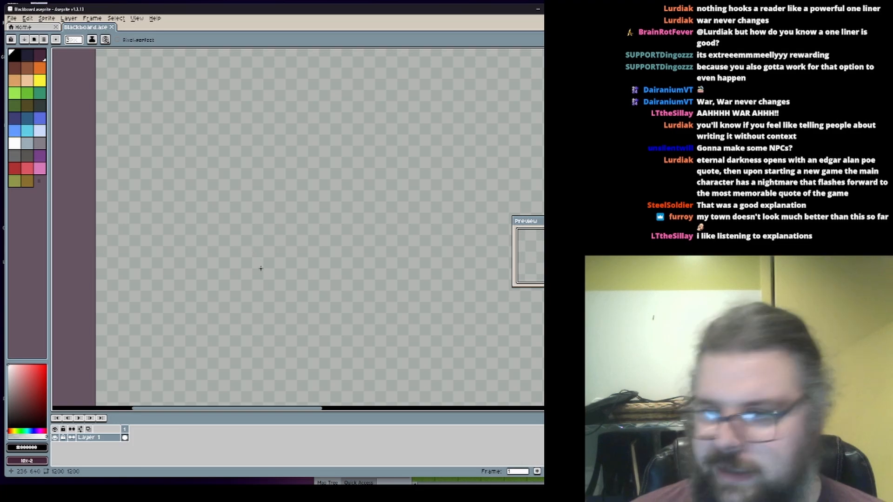
drag(250, 233, 249, 352)
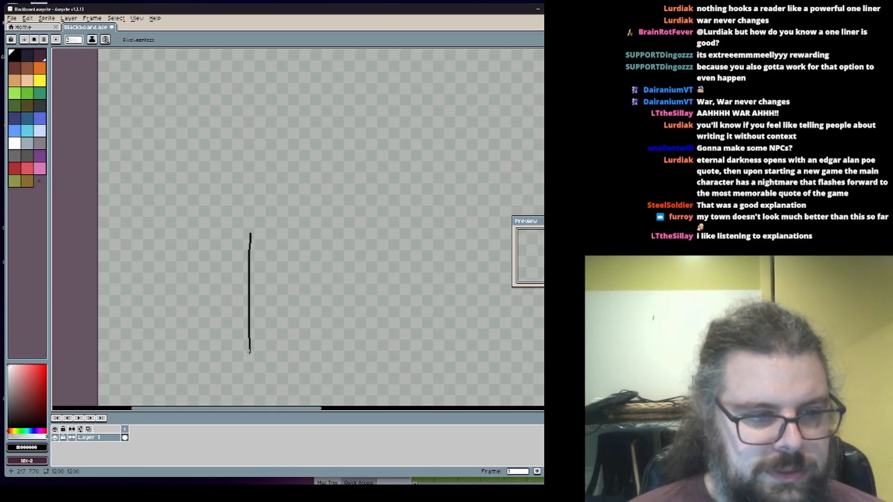
middle_drag(249, 352, 224, 301)
drag(226, 182, 269, 176)
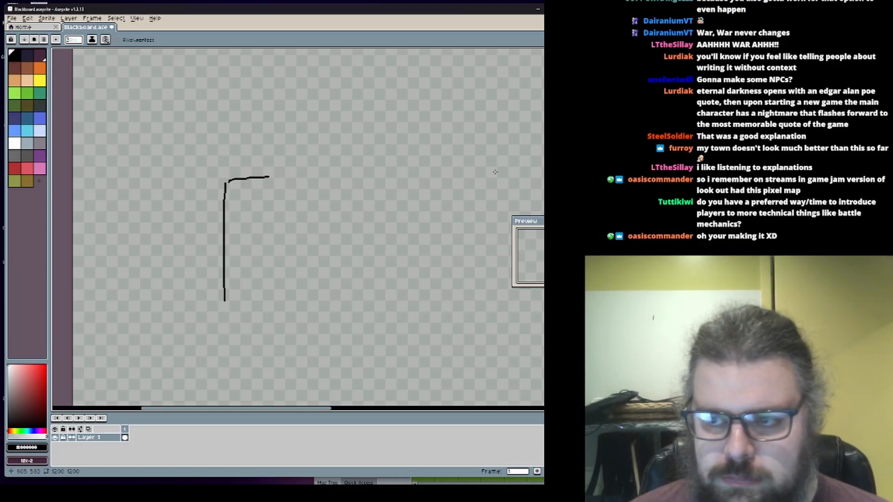
Extend the top edge and draw the bottom and right edges to close the black rectangle
mouse_move(341, 227)
middle_down()
mouse_move(339, 201)
mouse_move(335, 314)
mouse_move(320, 300)
mouse_move(308, 195)
middle_up()
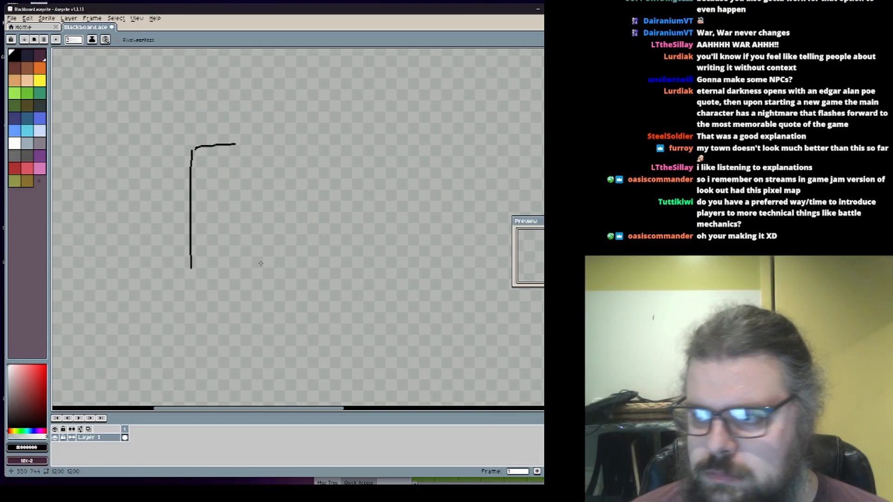
scroll(236, 289, up, 1)
mouse_move(205, 304)
middle_down()
mouse_move(251, 339)
mouse_move(222, 352)
middle_up()
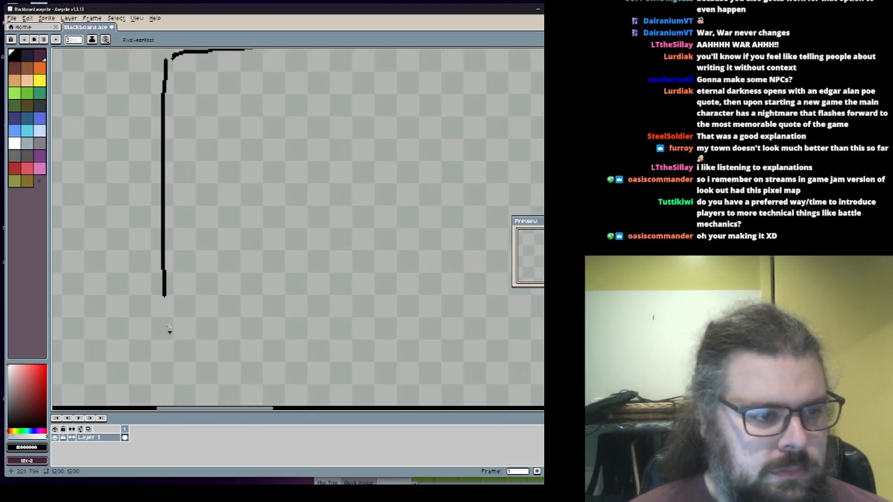
middle_drag(169, 328, 184, 351)
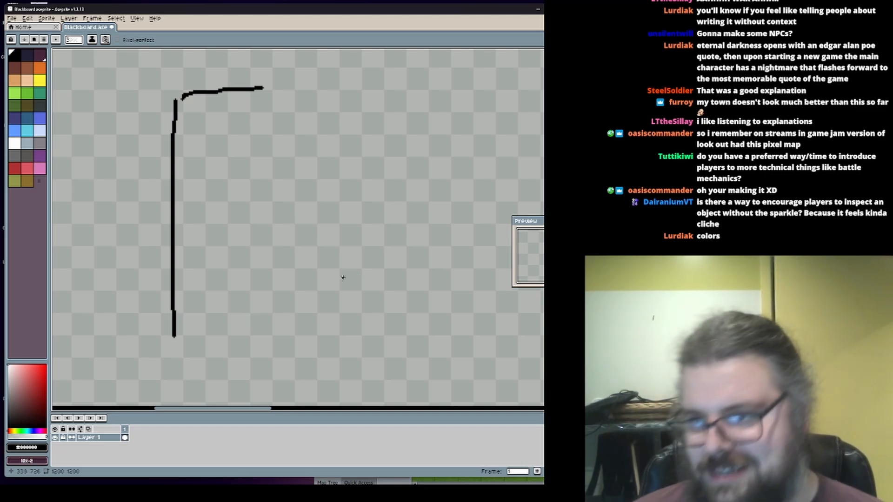
scroll(242, 199, down, 1)
middle_drag(243, 200, 186, 299)
scroll(185, 216, up, 1)
middle_drag(185, 215, 232, 215)
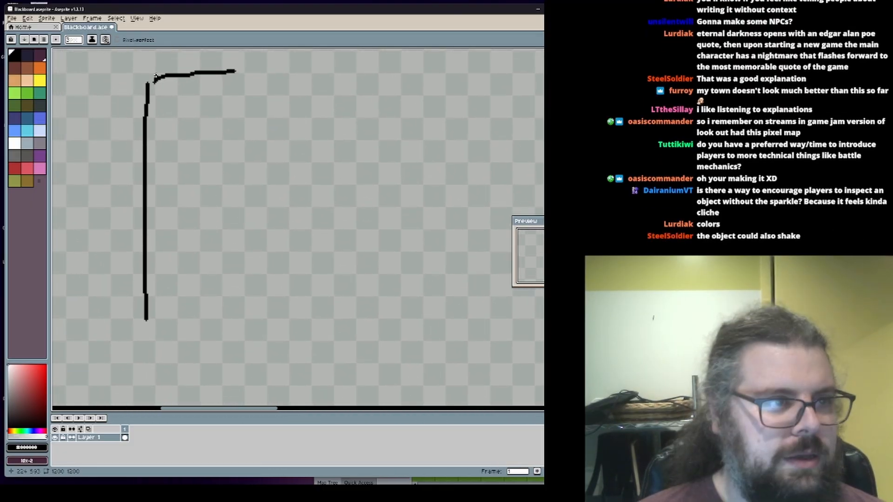
mouse_move(158, 74)
mouse_down()
mouse_move(151, 88)
mouse_move(251, 73)
mouse_move(391, 81)
mouse_up()
middle_drag(392, 81, 367, 107)
mouse_move(191, 348)
middle_down()
mouse_move(200, 371)
mouse_move(236, 369)
middle_up()
drag(168, 365, 455, 367)
middle_drag(461, 361, 458, 364)
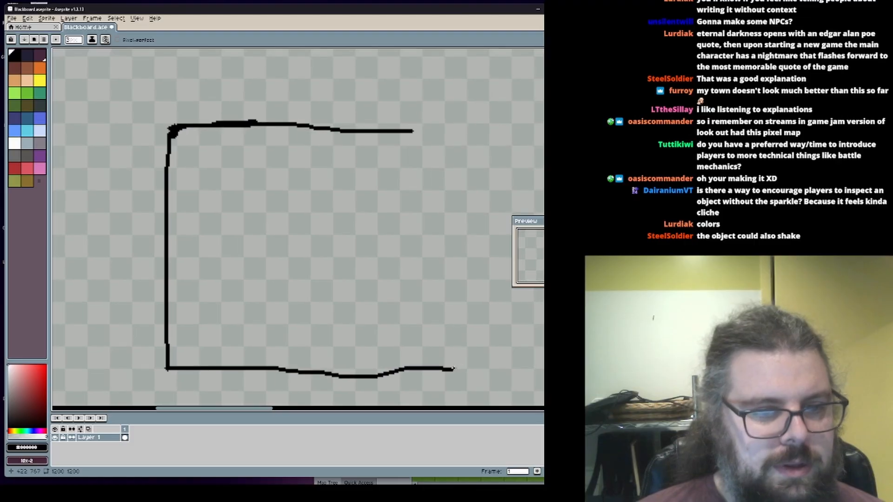
mouse_move(456, 368)
mouse_down()
mouse_move(471, 369)
mouse_move(465, 160)
mouse_move(453, 132)
mouse_move(411, 131)
mouse_up()
scroll(362, 257, down, 2)
scroll(363, 257, up, 1)
middle_drag(261, 270, 249, 314)
middle_drag(249, 232, 248, 244)
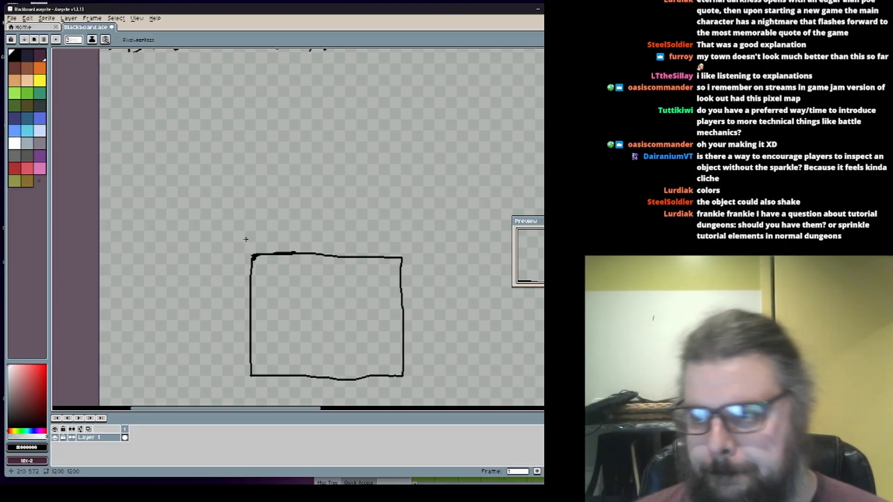
scroll(303, 213, up, 2)
scroll(331, 183, down, 1)
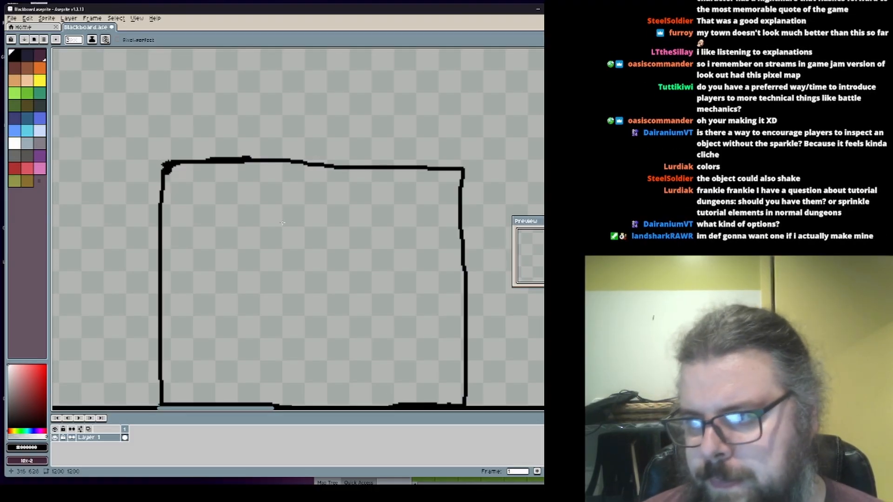
scroll(367, 275, down, 3)
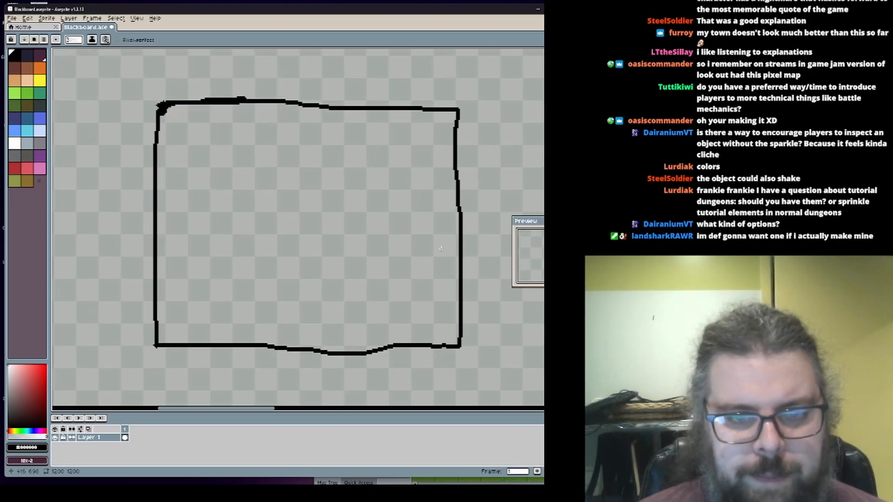
middle_drag(498, 184, 462, 213)
scroll(437, 215, down, 1)
scroll(410, 221, up, 1)
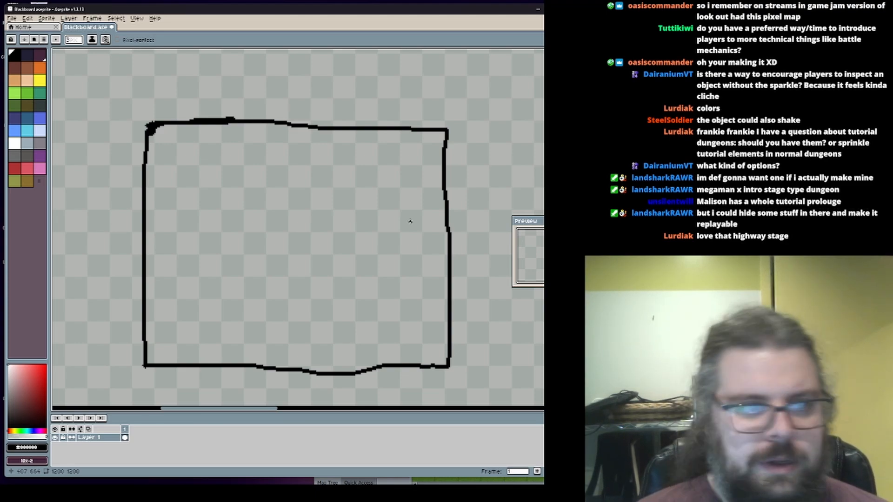
middle_drag(393, 249, 387, 322)
scroll(455, 319, down, 1)
scroll(365, 283, up, 1)
middle_drag(319, 245, 301, 169)
scroll(260, 201, down, 2)
scroll(293, 203, up, 1)
middle_drag(296, 218, 353, 213)
scroll(311, 213, up, 1)
scroll(352, 213, up, 1)
scroll(353, 209, down, 1)
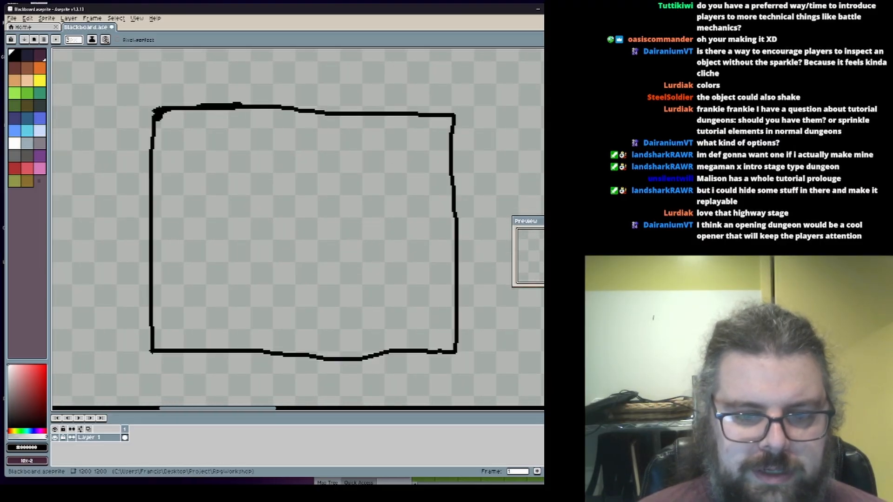
Enlarge the drawing window slightly
drag(589, 477, 596, 484)
middle_drag(352, 261, 378, 298)
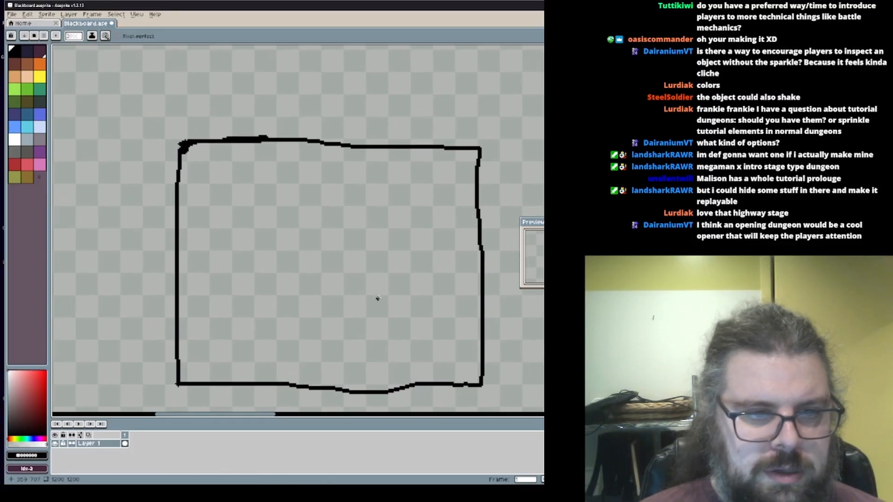
scroll(308, 263, down, 1)
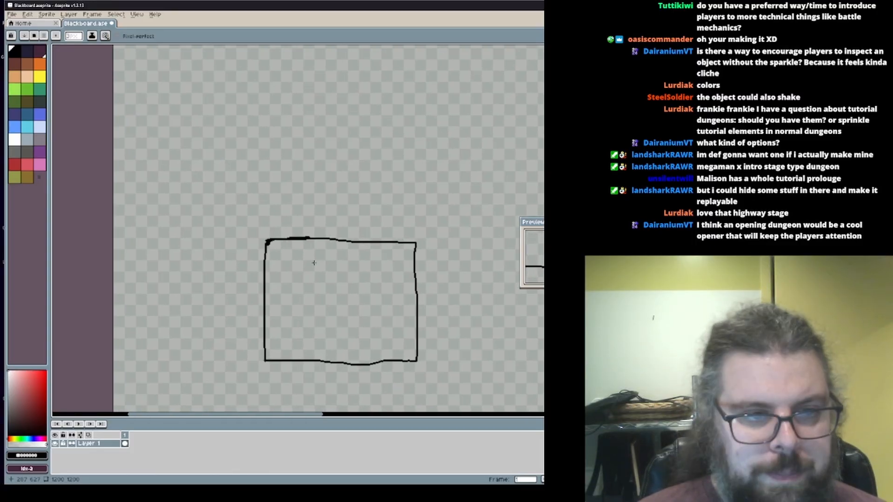
scroll(398, 308, up, 1)
middle_drag(399, 372, 371, 275)
scroll(432, 312, down, 1)
scroll(428, 290, up, 1)
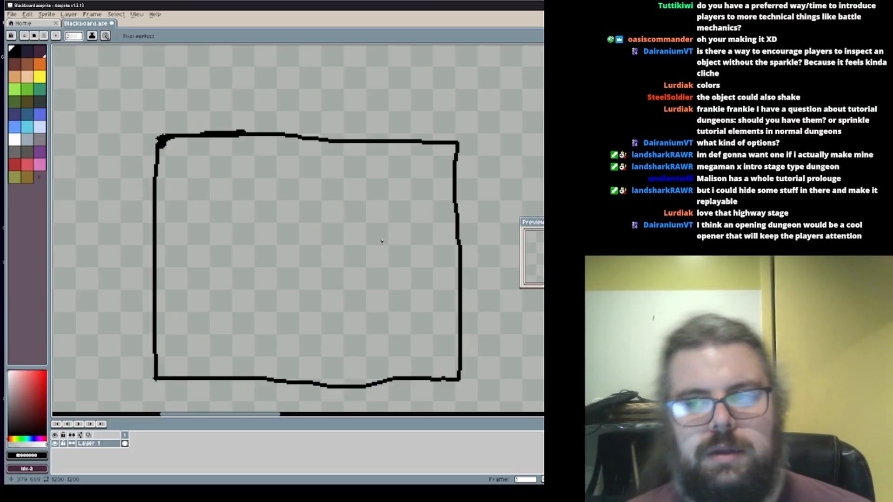
scroll(302, 259, down, 1)
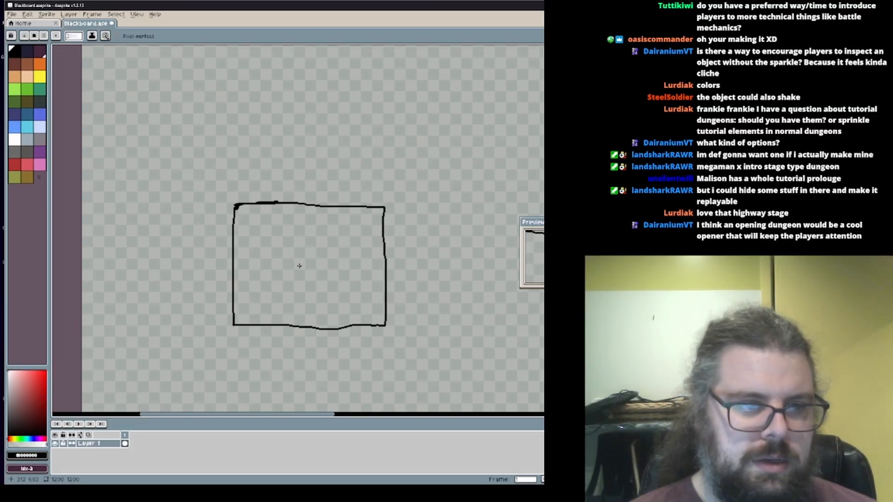
Thicken the right part of the rectangle's bottom edge and reinforce its two lower corners, undoing the first stroke
scroll(404, 341, up, 1)
mouse_move(345, 364)
middle_down()
mouse_move(407, 347)
mouse_move(354, 370)
middle_up()
mouse_move(398, 345)
middle_down()
mouse_move(431, 331)
mouse_move(395, 357)
middle_up()
scroll(424, 334, down, 2)
scroll(424, 334, up, 2)
scroll(395, 350, up, 2)
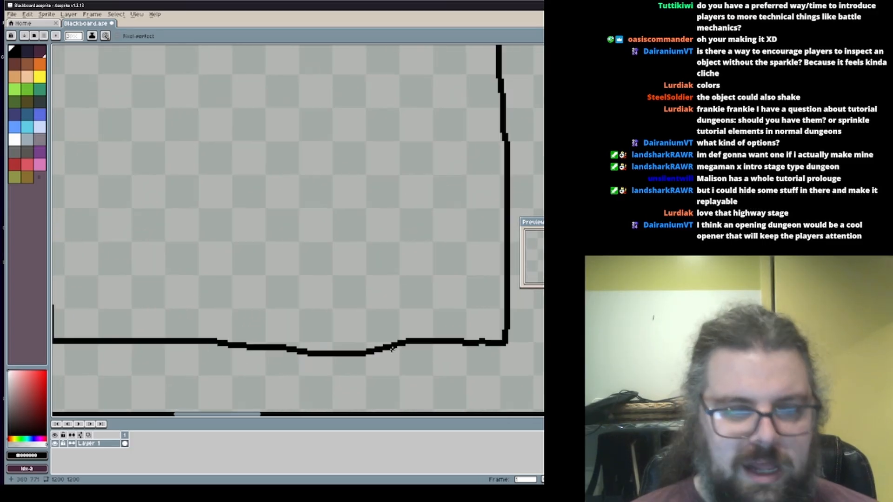
mouse_move(395, 350)
mouse_down()
mouse_move(481, 353)
mouse_move(506, 342)
mouse_up()
key(ctrl+z)
mouse_move(393, 348)
mouse_down()
mouse_move(506, 341)
mouse_move(509, 329)
mouse_up()
scroll(505, 335, down, 2)
middle_drag(405, 345, 331, 351)
scroll(331, 351, up, 2)
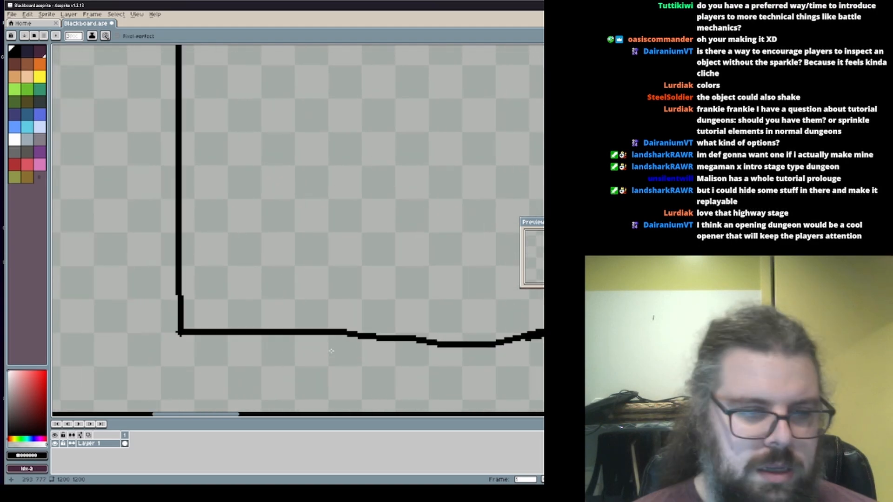
scroll(167, 337, down, 2)
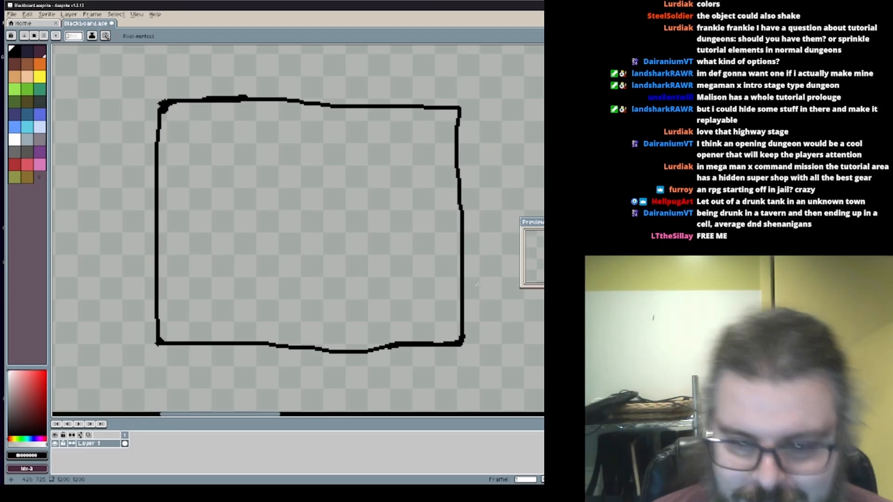
scroll(321, 216, down, 1)
scroll(328, 217, up, 2)
scroll(328, 217, down, 1)
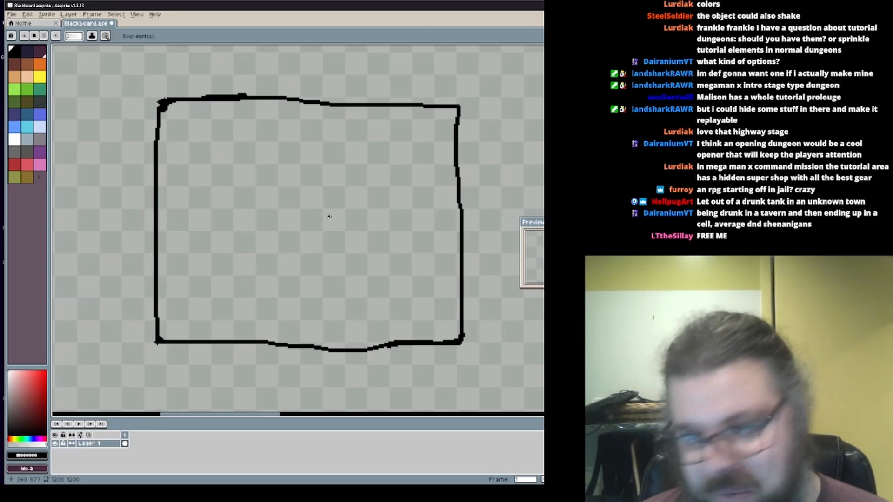
middle_drag(342, 213, 374, 232)
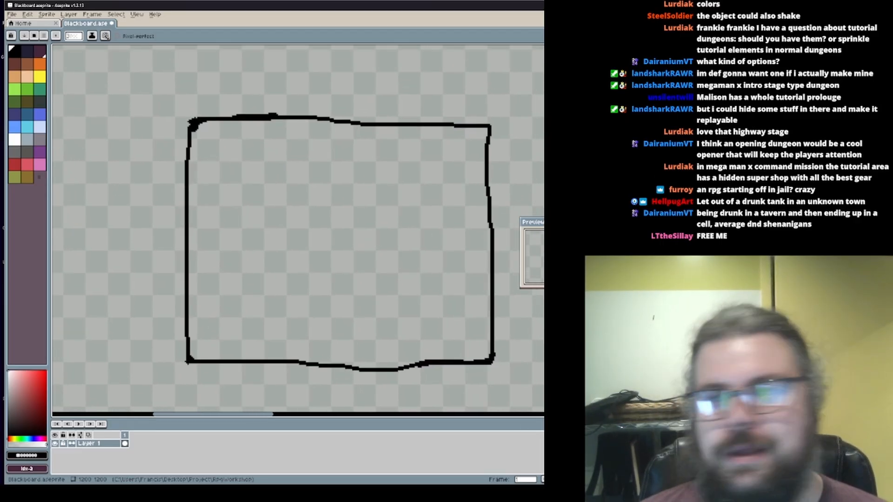
drag(539, 33, 442, 30)
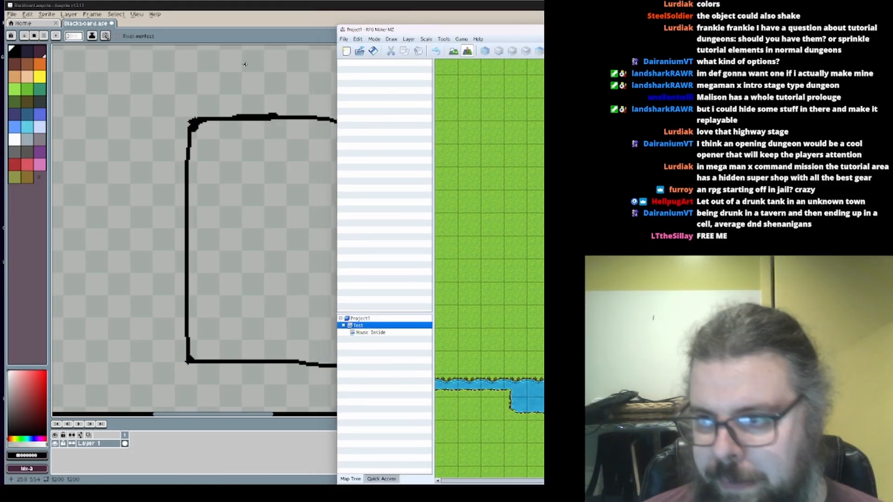
middle_drag(312, 91, 321, 99)
scroll(321, 100, down, 1)
scroll(351, 142, up, 1)
middle_drag(344, 158, 334, 167)
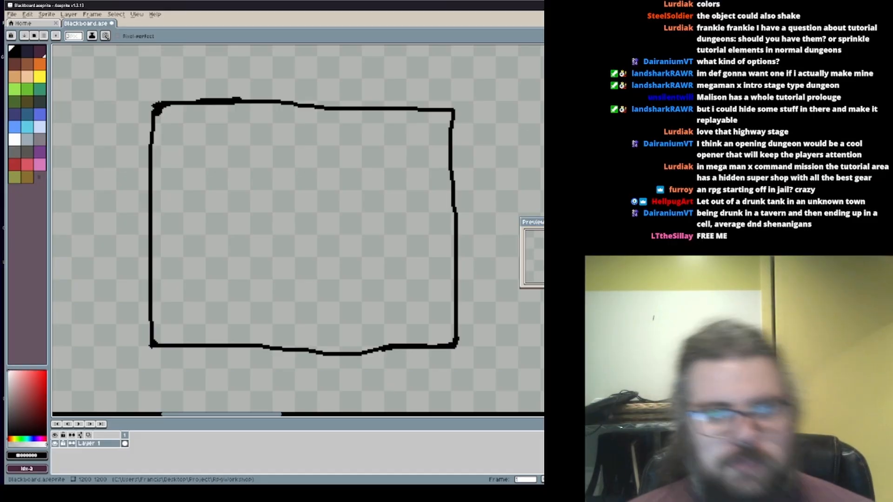
scroll(261, 177, down, 1)
scroll(312, 278, up, 1)
mouse_move(312, 278)
middle_down()
mouse_move(380, 325)
mouse_move(399, 327)
middle_up()
scroll(407, 313, up, 1)
scroll(428, 300, down, 1)
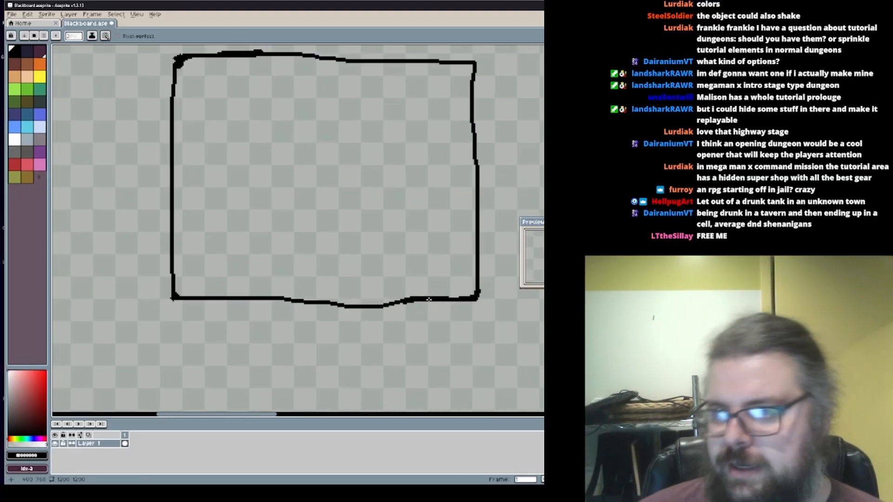
middle_drag(428, 300, 369, 275)
scroll(378, 257, down, 3)
scroll(388, 276, up, 1)
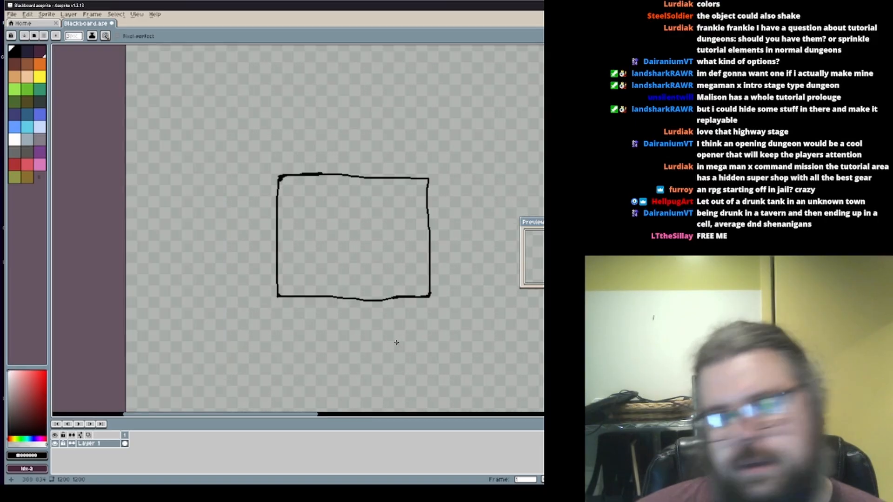
scroll(395, 344, up, 1)
scroll(416, 297, down, 2)
scroll(417, 350, up, 2)
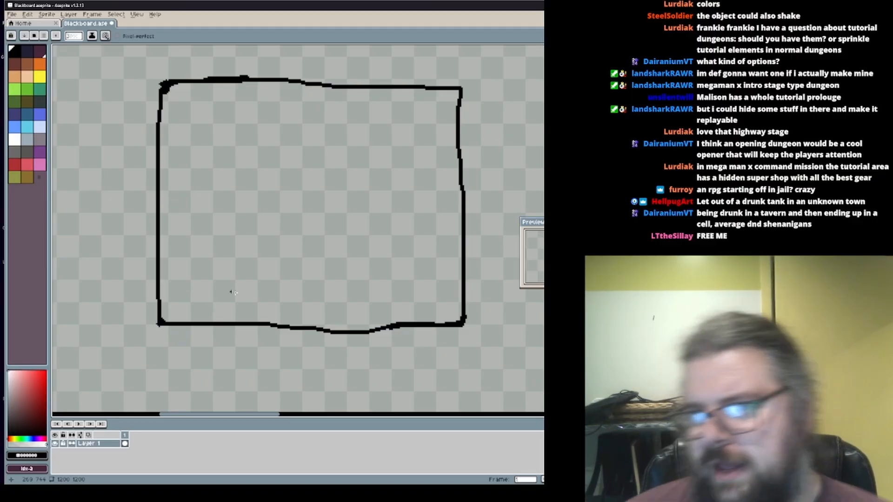
Draw a second black rectangle directly above the left half of the first one, sharing its upper edge
scroll(303, 346, down, 3)
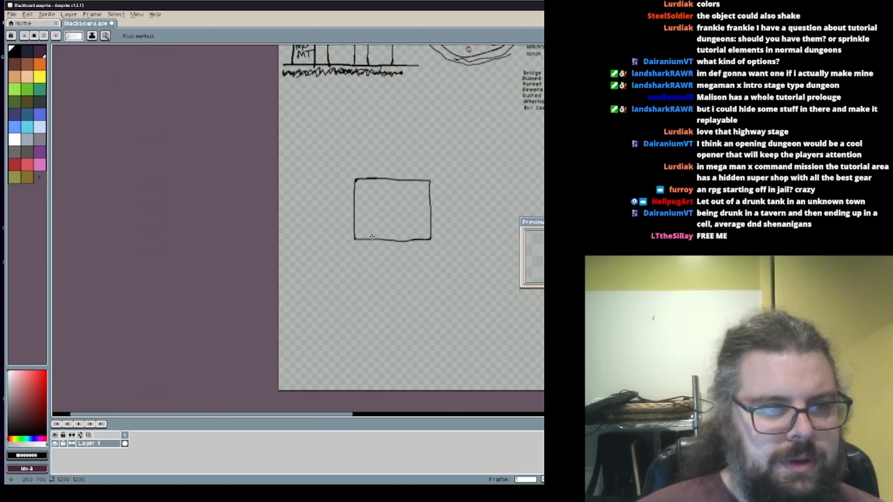
scroll(338, 269, up, 5)
scroll(332, 269, down, 5)
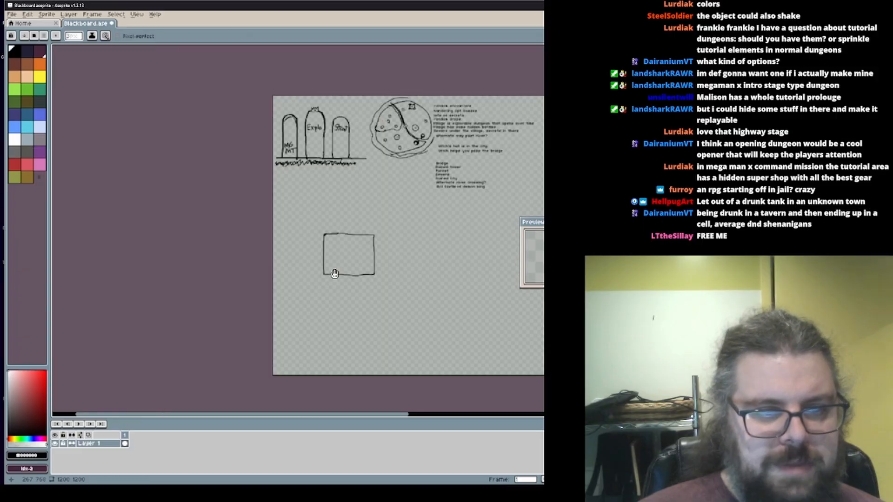
scroll(321, 215, up, 2)
mouse_move(346, 249)
middle_down()
mouse_move(289, 253)
mouse_move(275, 266)
middle_up()
scroll(288, 252, up, 3)
scroll(265, 263, down, 2)
mouse_move(276, 264)
mouse_down()
mouse_move(209, 261)
mouse_move(197, 142)
mouse_move(346, 157)
mouse_move(347, 260)
mouse_move(350, 153)
mouse_up()
Draw a third rectangle alongside the second one, above the right half of the first rectangle
middle_drag(350, 153, 297, 144)
drag(297, 144, 458, 146)
mouse_move(368, 257)
mouse_down()
mouse_move(452, 257)
mouse_move(458, 163)
mouse_up()
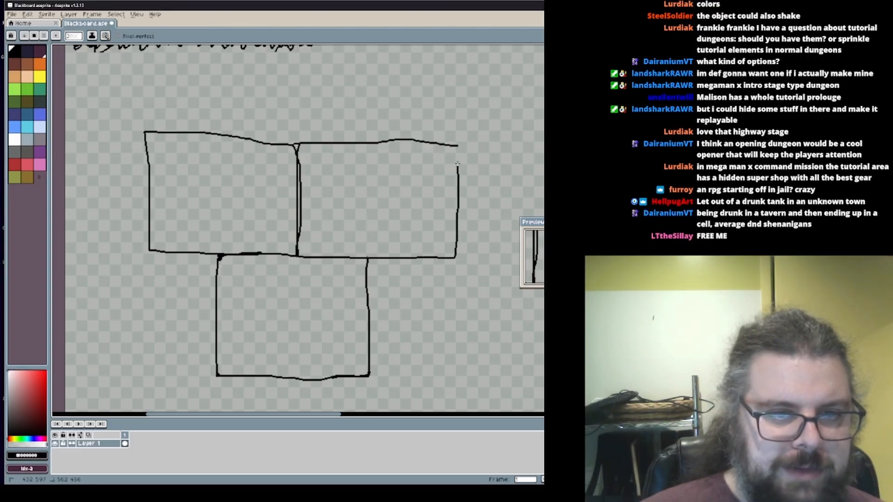
middle_drag(322, 225, 376, 191)
scroll(430, 248, up, 2)
mouse_move(429, 271)
middle_down()
mouse_move(468, 207)
mouse_move(451, 221)
middle_up()
Close the third rectangle's outer upper corner and retrace the lower rectangle's edges, undoing the last two strokes
mouse_move(451, 150)
mouse_down()
mouse_move(466, 305)
mouse_move(458, 393)
mouse_move(155, 370)
mouse_move(157, 159)
mouse_move(157, 379)
mouse_move(96, 294)
mouse_move(186, 123)
mouse_up()
scroll(458, 393, down, 1)
scroll(479, 384, up, 1)
scroll(157, 379, down, 3)
scroll(305, 346, up, 1)
scroll(304, 347, up, 3)
key(ctrl+z)
key(ctrl+z)
scroll(347, 305, down, 2)
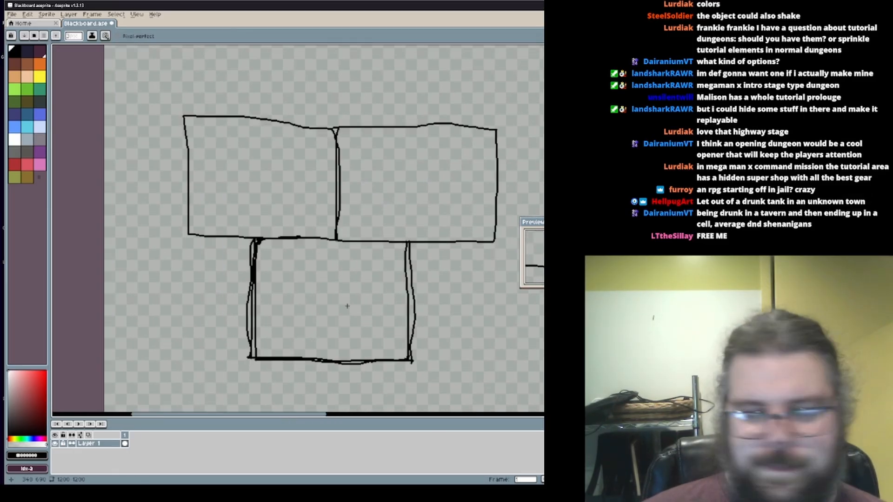
Thicken the lower rectangle's right and top edges and the bottom edge of the upper-left rectangle
middle_drag(347, 305, 331, 245)
scroll(373, 265, up, 2)
scroll(454, 355, down, 1)
scroll(445, 392, up, 1)
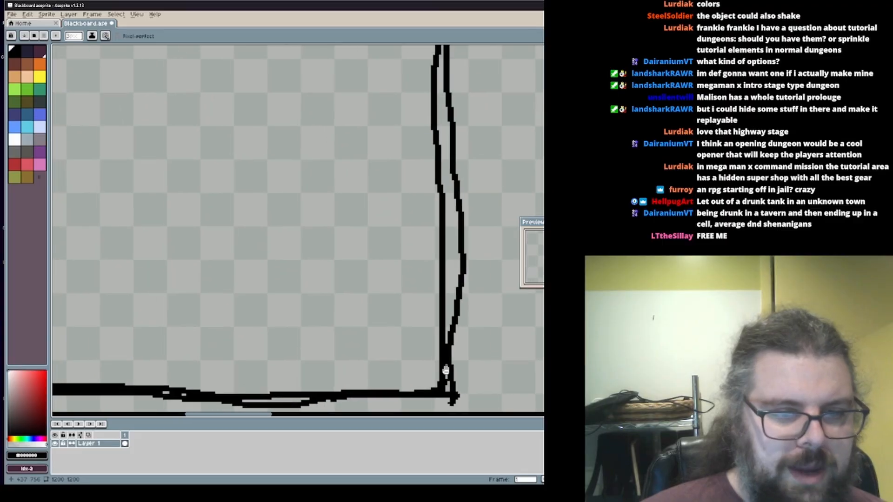
scroll(450, 386, down, 1)
mouse_move(450, 386)
mouse_down()
mouse_move(447, 196)
mouse_move(407, 148)
mouse_move(155, 147)
mouse_up()
middle_drag(155, 146, 411, 285)
drag(411, 284, 268, 275)
middle_drag(268, 275, 257, 331)
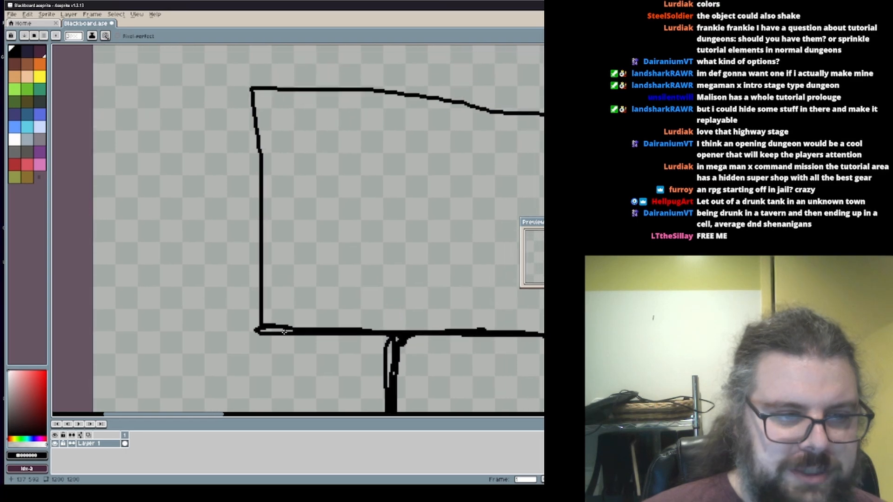
Retrace the left and top edges of the upper-left rectangle with additional black strokes
drag(257, 330, 254, 161)
middle_drag(253, 161, 256, 219)
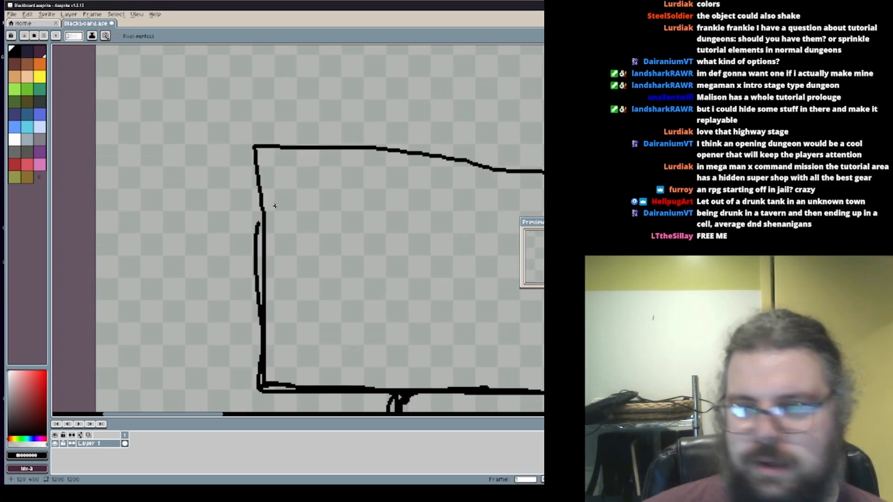
mouse_move(253, 265)
mouse_down()
mouse_move(260, 177)
mouse_move(294, 142)
mouse_move(377, 143)
mouse_up()
middle_drag(376, 143, 240, 153)
drag(221, 149, 424, 180)
Examine the arrangement of the three connected rectangles and the empty canvas around them
scroll(425, 200, down, 3)
mouse_move(426, 256)
middle_down()
mouse_move(408, 235)
mouse_move(296, 214)
middle_up()
scroll(295, 237, up, 3)
scroll(282, 260, down, 3)
scroll(271, 283, up, 3)
scroll(275, 269, down, 2)
middle_drag(295, 301, 261, 231)
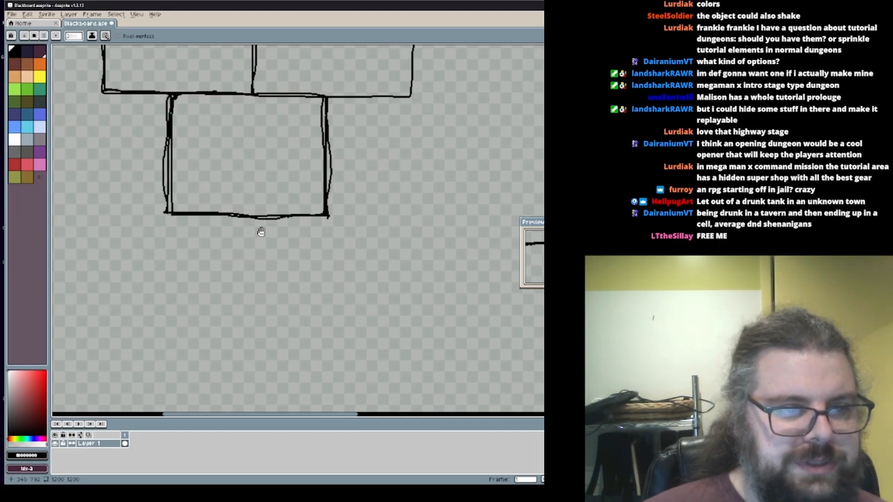
scroll(263, 235, down, 1)
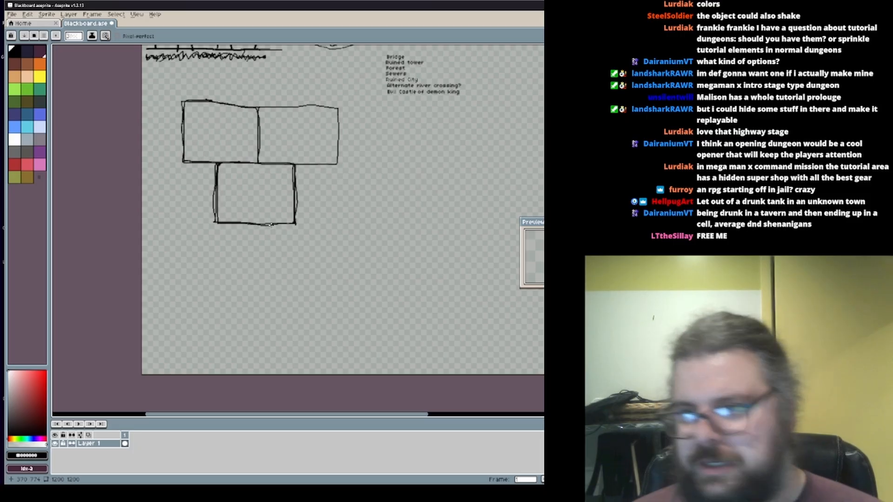
middle_drag(306, 241, 344, 221)
scroll(297, 223, up, 1)
middle_drag(288, 220, 253, 181)
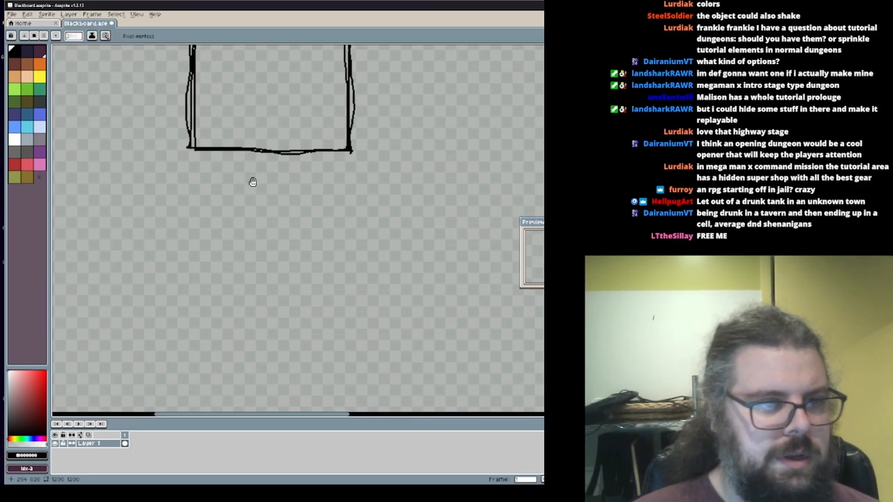
middle_drag(214, 209, 248, 362)
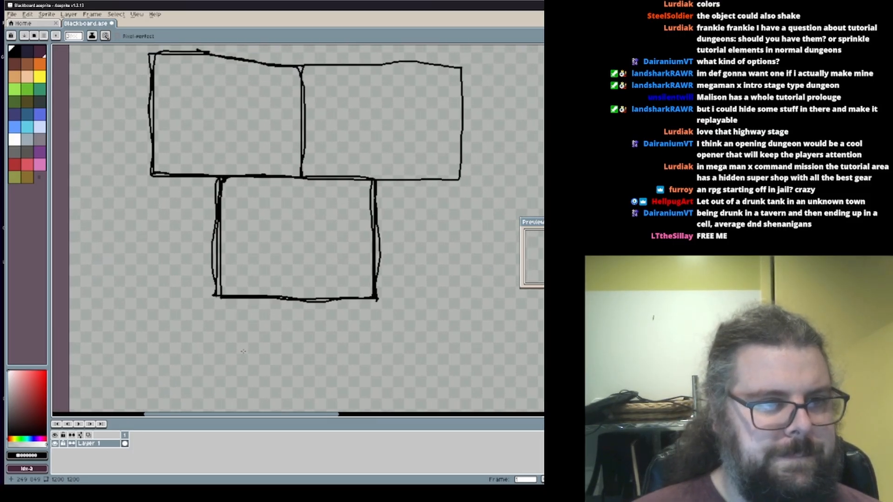
Draw a small filled-in circle near the upper-left corner inside the lower rectangle as a marker
scroll(266, 293, up, 2)
middle_drag(268, 230, 262, 289)
middle_drag(345, 273, 284, 256)
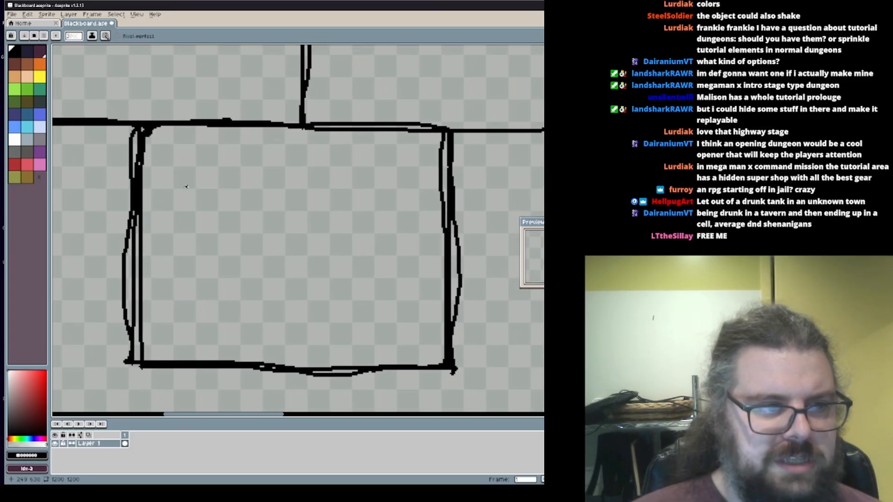
drag(188, 176, 182, 192)
scroll(242, 210, up, 1)
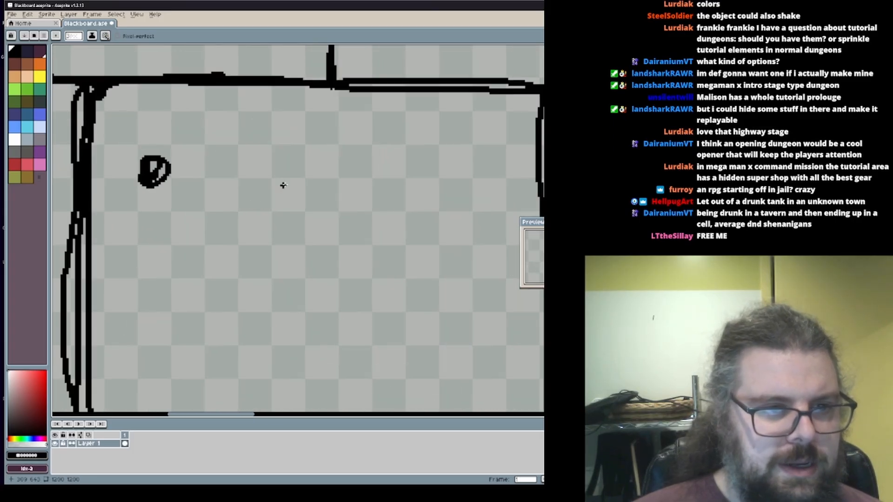
scroll(298, 178, down, 1)
scroll(299, 179, up, 1)
scroll(301, 179, down, 1)
middle_drag(280, 238, 277, 238)
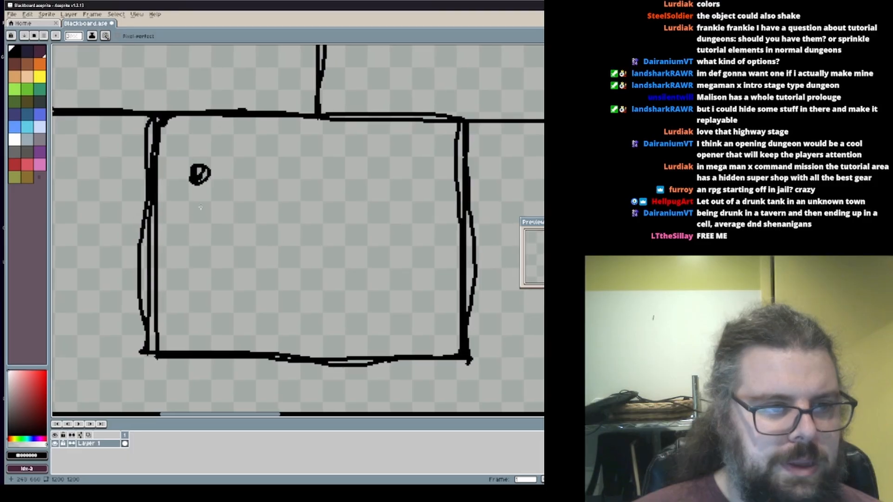
Draw horizontal corridor walls above and below the circle, plus a vertical wall descending from the lower one
drag(177, 191, 286, 185)
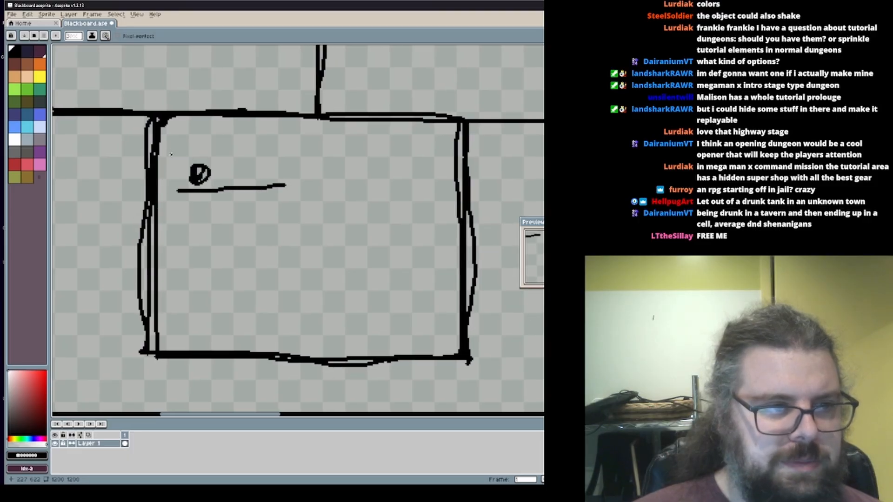
drag(179, 157, 304, 152)
drag(274, 178, 276, 314)
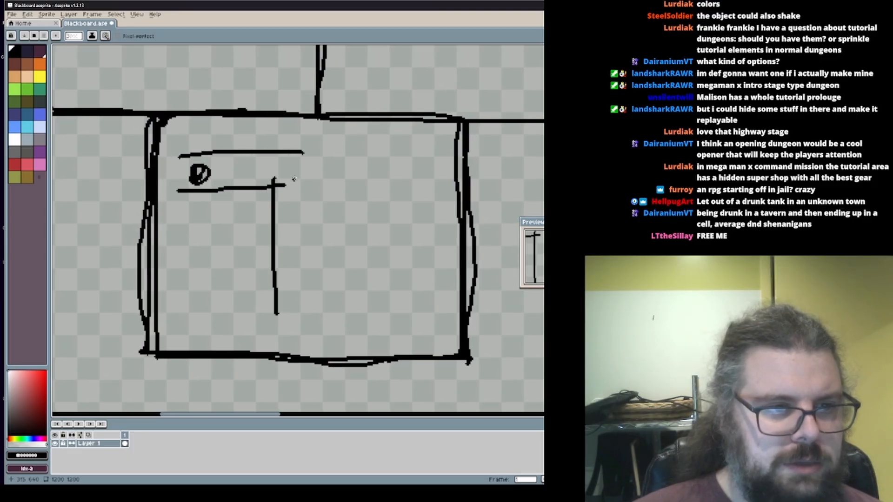
Add the second wall of the descending corridor and outline a horizontal corridor across the lower part of the room
mouse_move(303, 156)
mouse_down()
mouse_move(308, 313)
mouse_move(397, 327)
mouse_up()
mouse_move(304, 292)
mouse_down()
mouse_move(422, 294)
mouse_move(389, 322)
mouse_move(205, 320)
mouse_move(277, 293)
mouse_move(156, 295)
mouse_move(175, 318)
mouse_move(260, 322)
mouse_up()
mouse_move(293, 296)
mouse_down()
mouse_move(306, 293)
mouse_move(258, 295)
mouse_up()
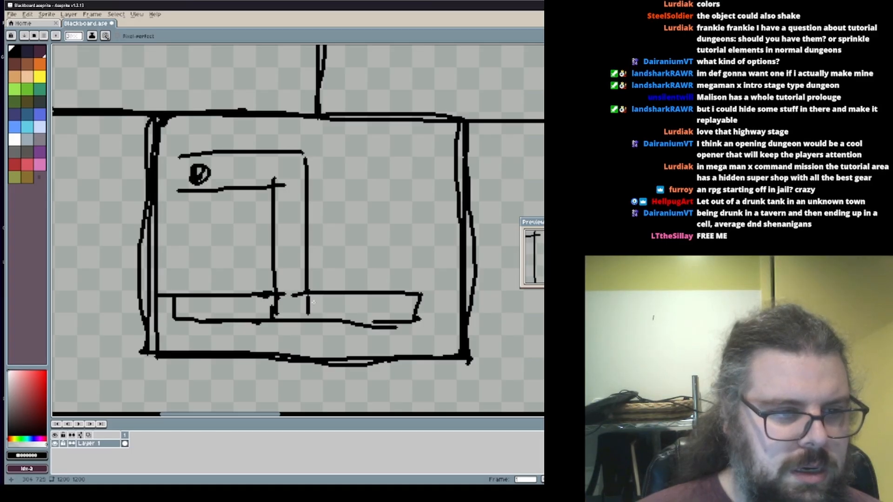
Draw a vertical corridor rising from the lower corridor's right end and reinforce the first corridor's upper corner
mouse_move(396, 293)
mouse_down()
mouse_move(399, 158)
mouse_move(420, 159)
mouse_move(424, 293)
mouse_move(411, 322)
mouse_move(435, 280)
mouse_move(427, 162)
mouse_move(417, 158)
mouse_up()
drag(290, 153, 309, 162)
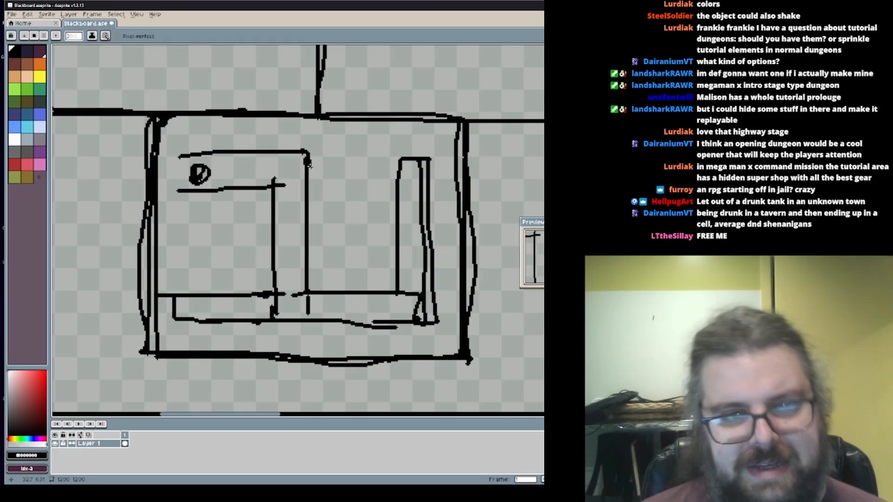
Extend both walls of the corridor around the circle to the room's left edge
scroll(310, 166, up, 2)
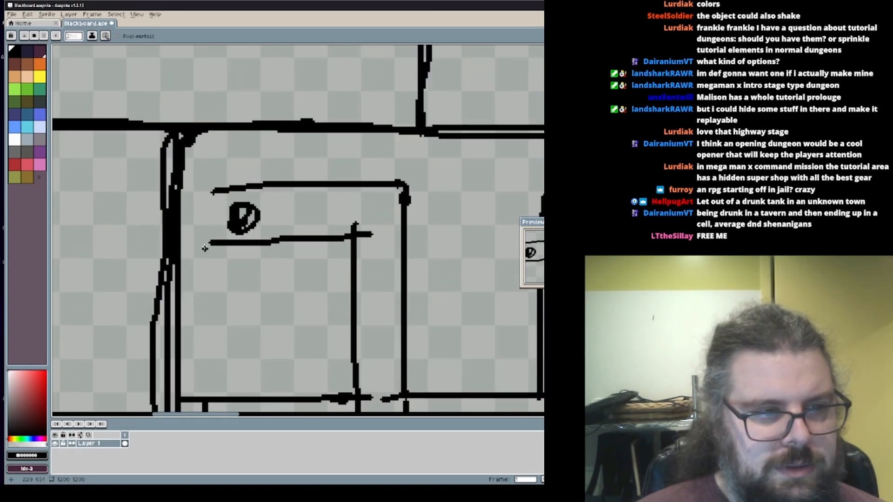
drag(210, 243, 181, 242)
mouse_move(212, 189)
mouse_down()
mouse_move(180, 191)
mouse_move(227, 189)
mouse_up()
scroll(256, 199, down, 1)
scroll(344, 236, up, 1)
scroll(393, 250, down, 1)
Connect the upper corridor to the right-hand vertical corridor with two horizontal walls, undoing one stroke along the way
mouse_move(393, 250)
middle_down()
mouse_move(351, 211)
mouse_move(338, 213)
mouse_move(306, 264)
middle_up()
scroll(321, 267, up, 2)
scroll(412, 201, down, 1)
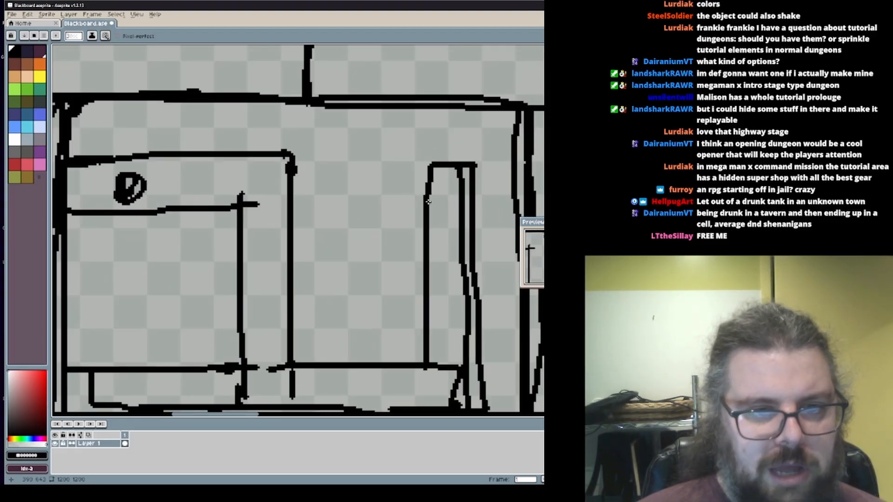
mouse_move(428, 202)
mouse_down()
mouse_move(293, 204)
mouse_move(333, 198)
mouse_move(427, 199)
mouse_move(266, 210)
mouse_up()
key(ctrl+z)
drag(275, 158, 475, 158)
scroll(467, 180, up, 4)
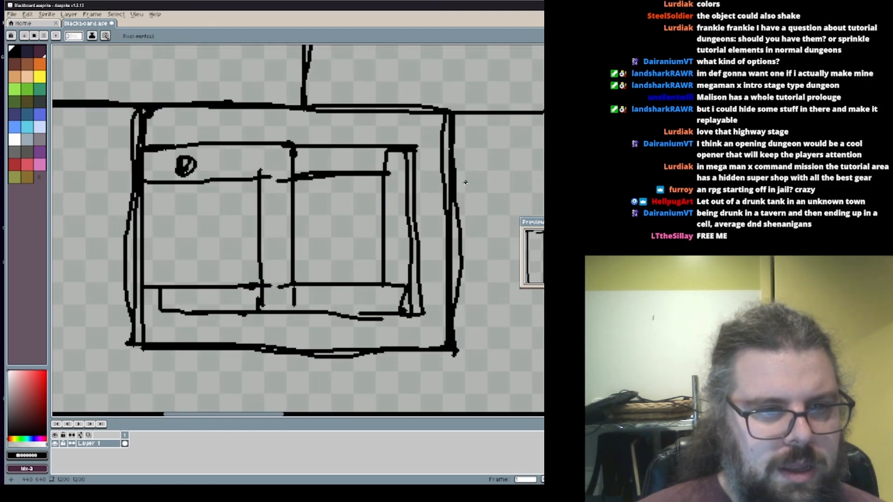
Erase the wall segments crossing the upper corridor at both junctions using mask-coloured filled rectangles
scroll(392, 254, down, 1)
scroll(391, 254, down, 2)
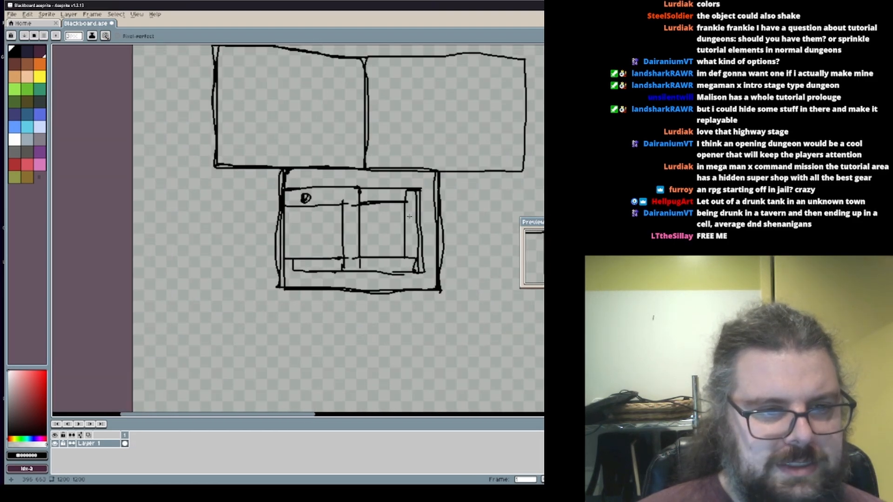
scroll(503, 183, up, 3)
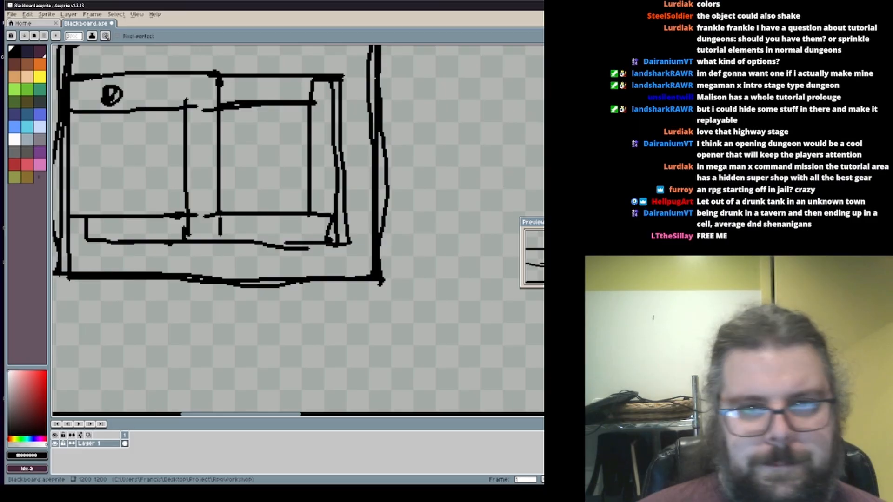
scroll(503, 183, down, 3)
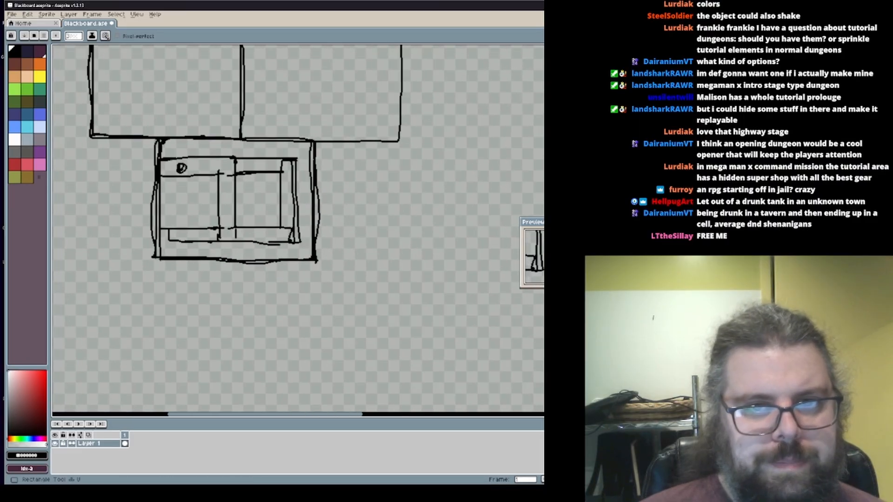
scroll(452, 240, up, 3)
scroll(452, 240, down, 3)
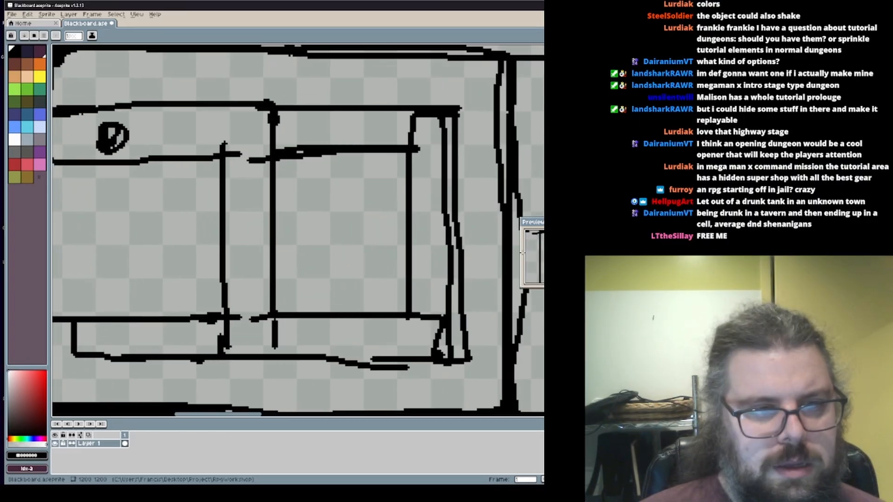
scroll(337, 169, up, 2)
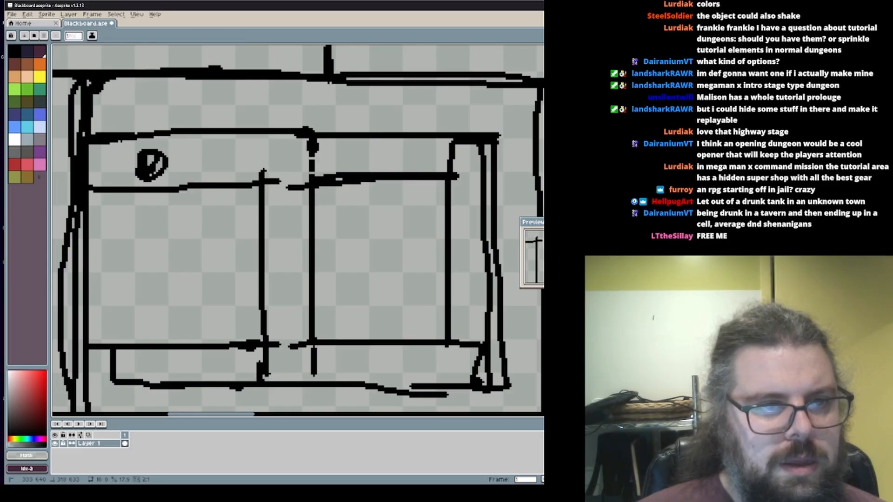
key(ctrl+z)
key(ctrl+z)
key(ctrl+z)
key(ctrl+z)
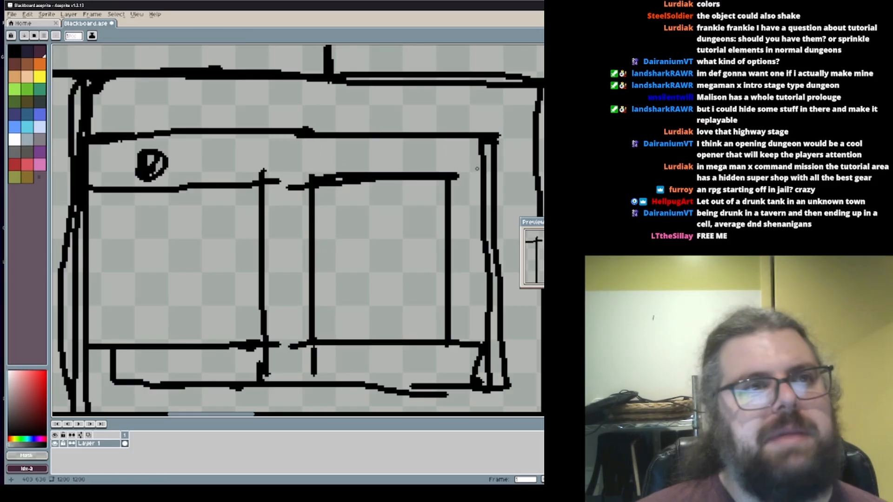
Erase the wall pieces blocking the junction between the middle vertical corridor and the lower corridor
scroll(476, 170, down, 1)
scroll(394, 144, up, 1)
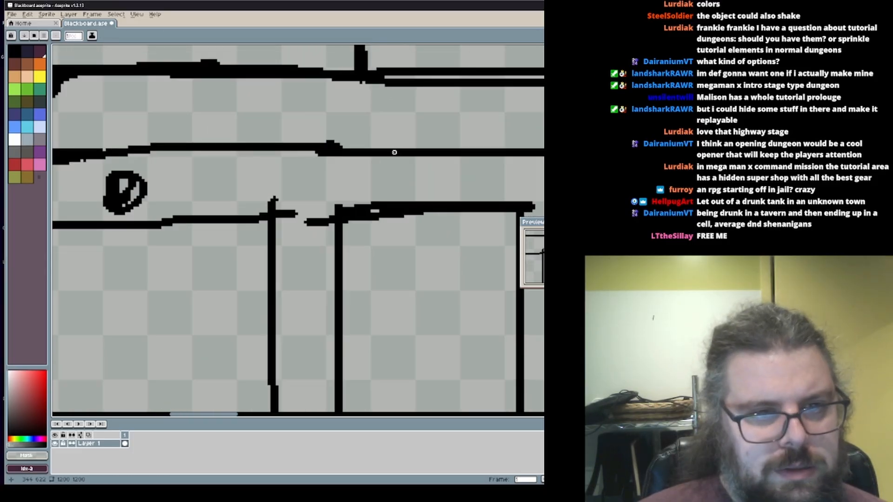
scroll(395, 152, down, 1)
scroll(250, 263, up, 1)
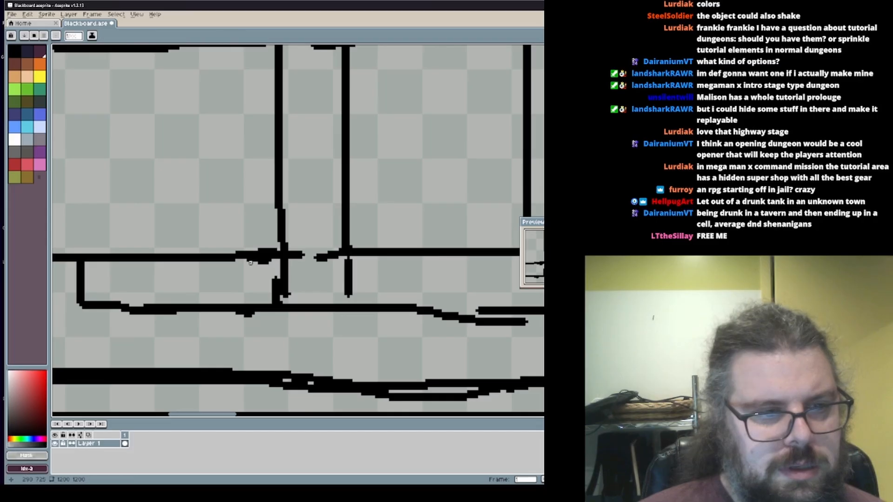
key(ctrl+z)
key(ctrl+z)
key(ctrl+z)
key(ctrl+z)
key(ctrl+z)
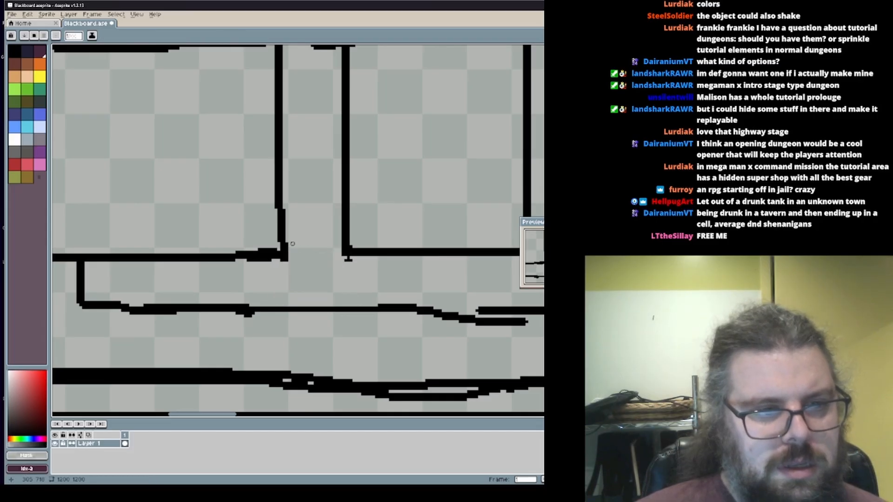
scroll(293, 243, down, 1)
scroll(349, 279, up, 1)
Replace the middle corridor's left wall with a straight black filled rectangle farther left and erase the old wall's remnants
alt+click(349, 279)
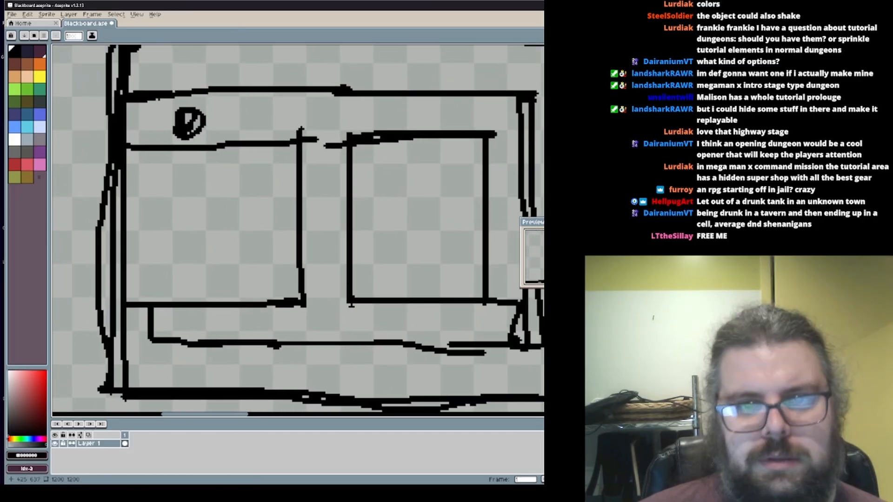
key(shift+u)
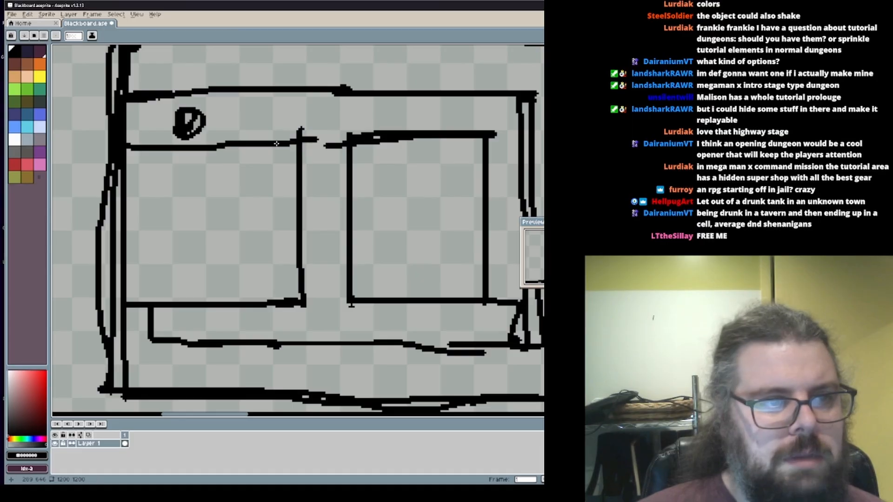
mouse_move(275, 138)
mouse_down()
mouse_move(308, 272)
mouse_move(305, 308)
mouse_up()
key(ctrl+z)
key(ctrl+z)
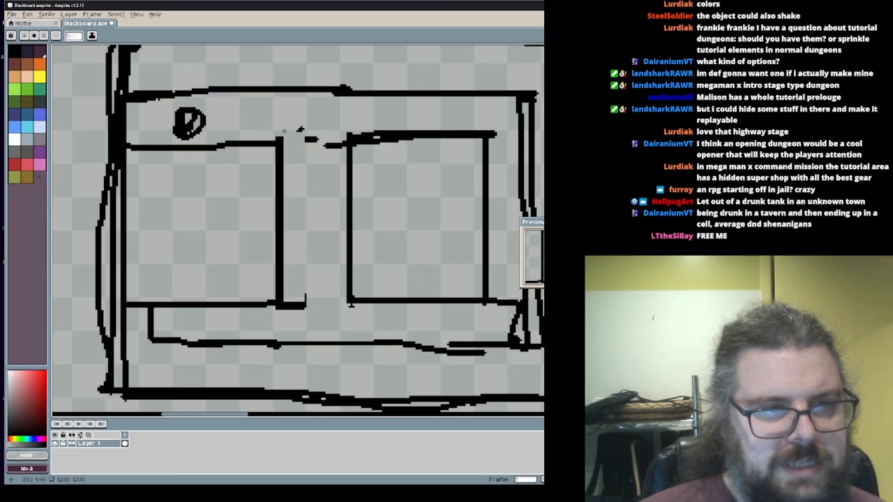
key(ctrl+z)
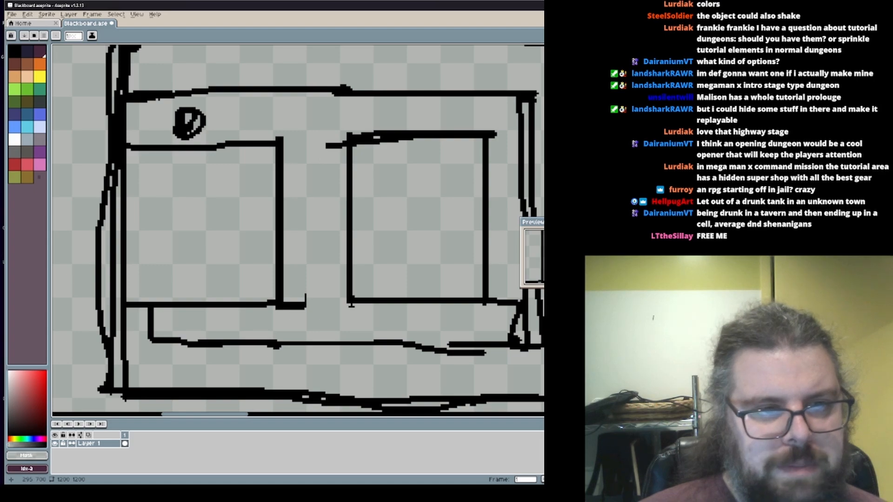
Draw four short black filled bars projecting from the left inner room's right wall into the middle corridor
alt+click(297, 307)
drag(279, 263, 297, 270)
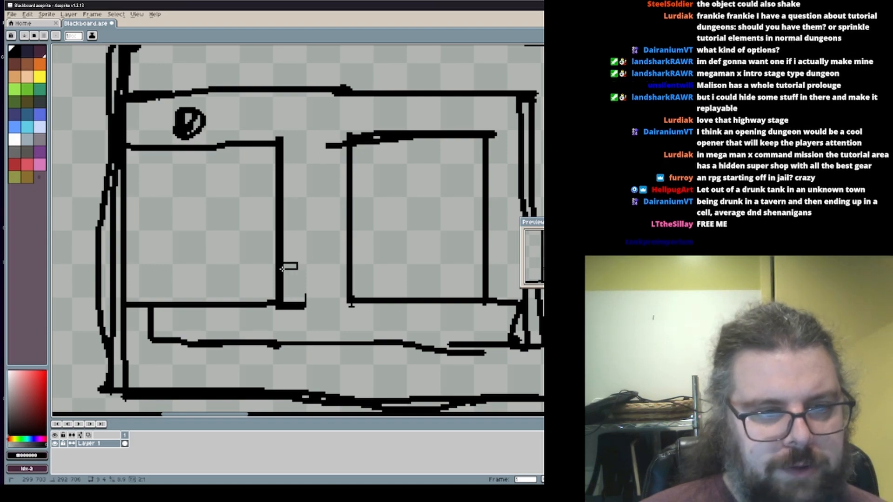
drag(283, 225, 299, 231)
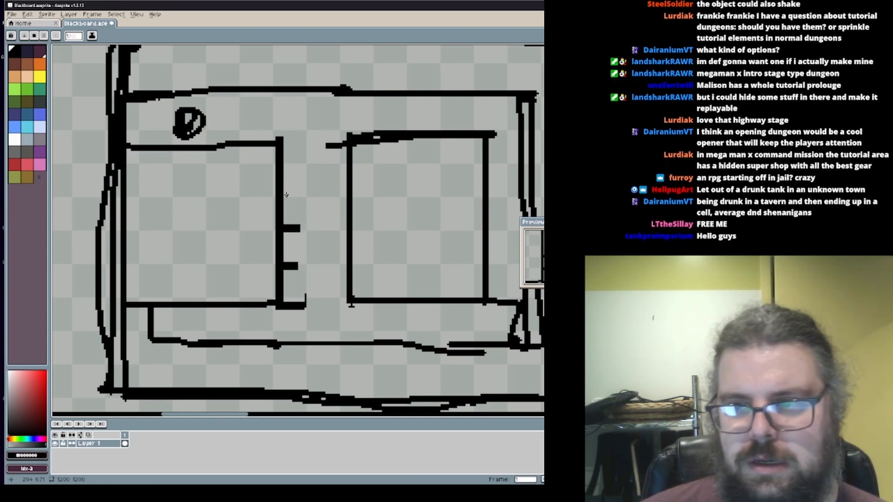
drag(283, 173, 293, 181)
drag(283, 144, 282, 169)
Erase the line and scribble joining the right inner room's lower-right corner to the right vertical wall, using the mask colour
alt+click(319, 172)
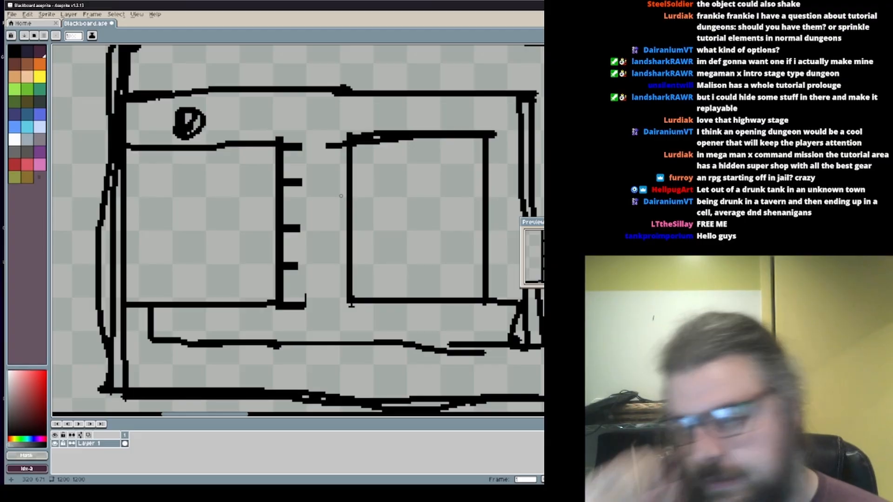
middle_drag(325, 179, 336, 218)
scroll(336, 219, down, 1)
scroll(395, 189, up, 1)
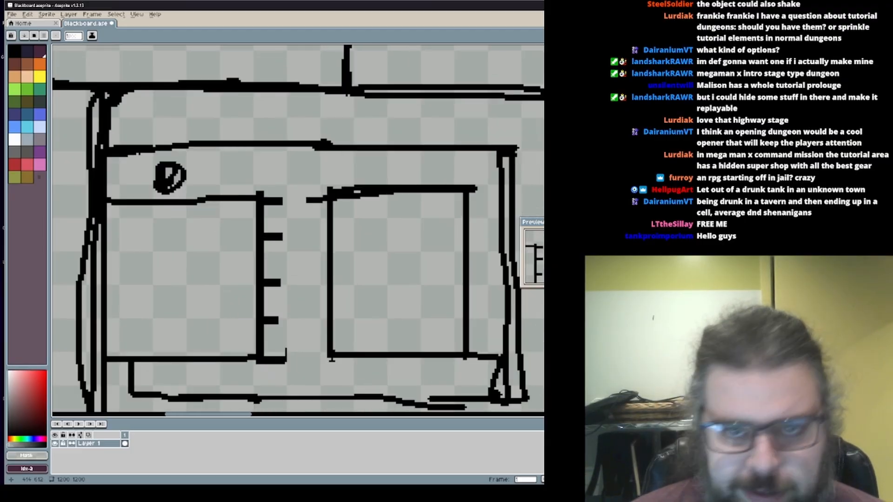
key(b)
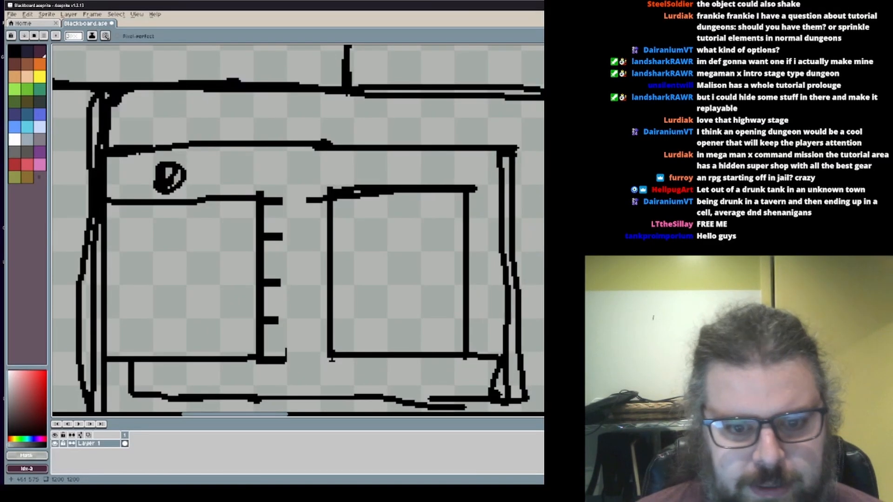
middle_drag(454, 158, 435, 125)
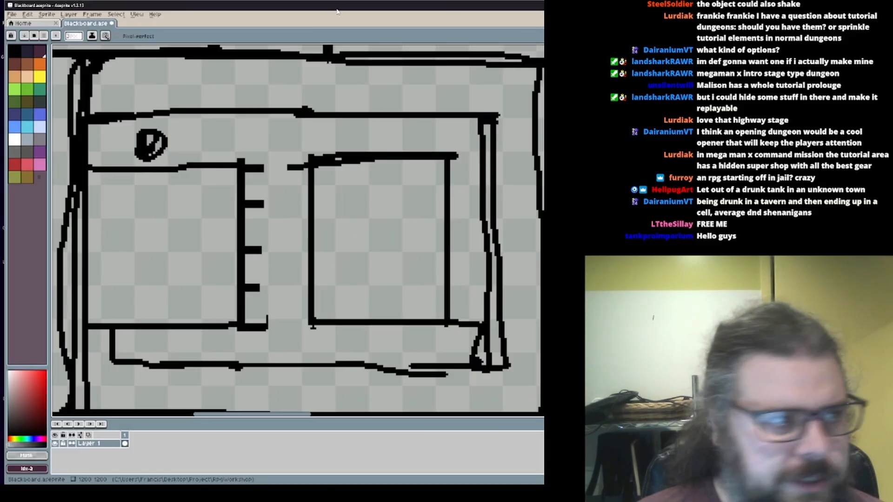
middle_drag(299, 179, 238, 211)
scroll(238, 211, down, 2)
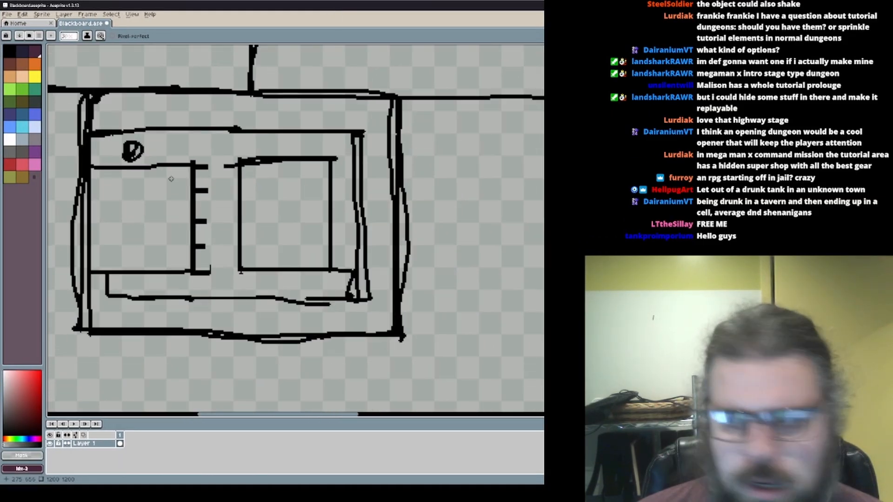
scroll(282, 258, up, 3)
scroll(281, 258, down, 2)
scroll(400, 242, up, 2)
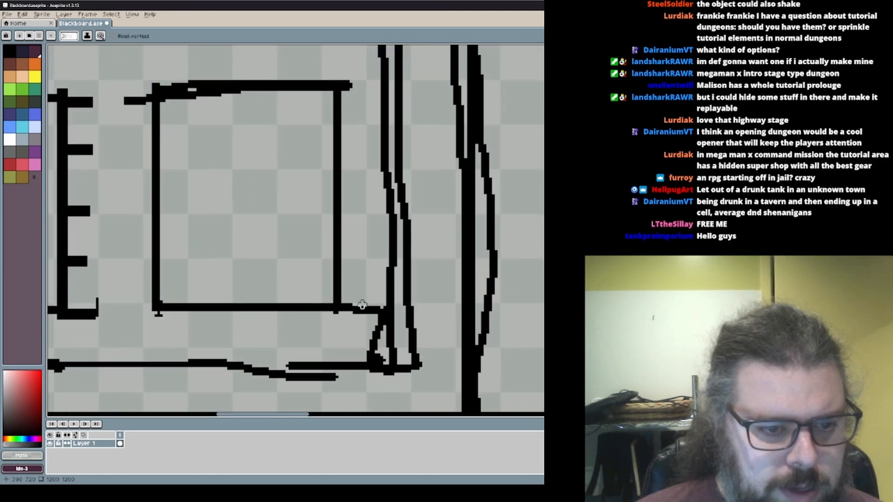
alt+click(365, 299)
drag(365, 300, 350, 305)
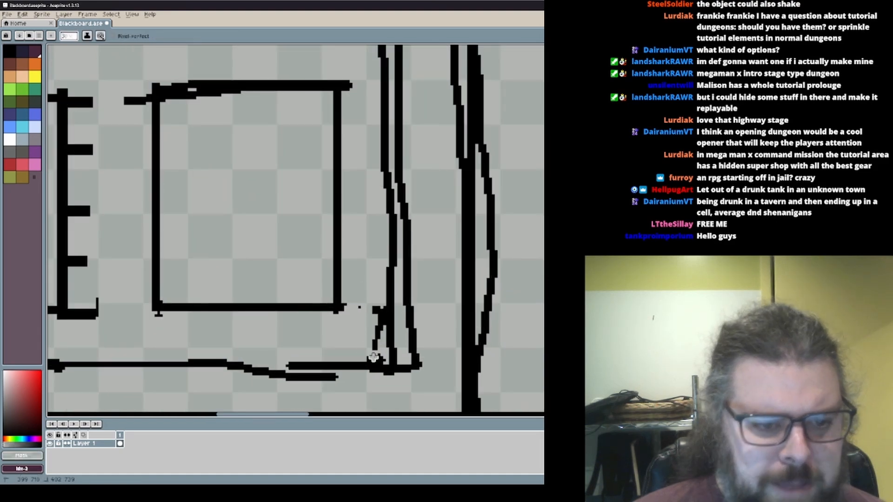
drag(373, 358, 379, 324)
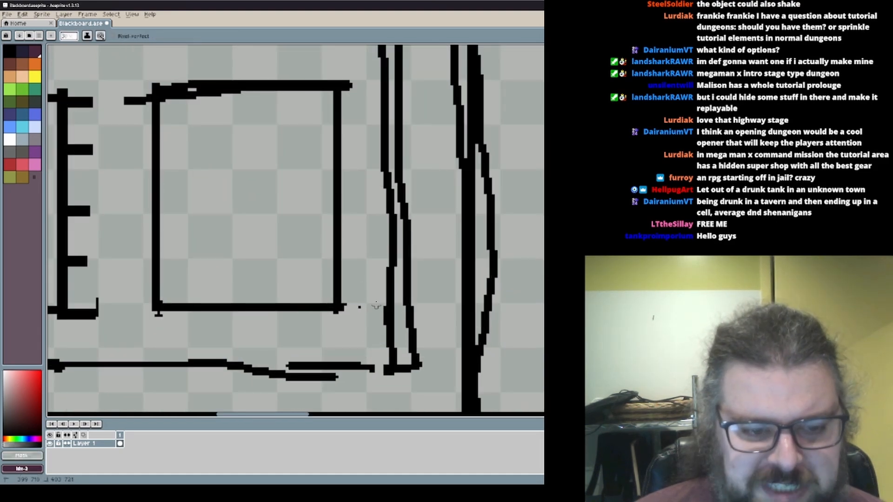
scroll(356, 313, down, 1)
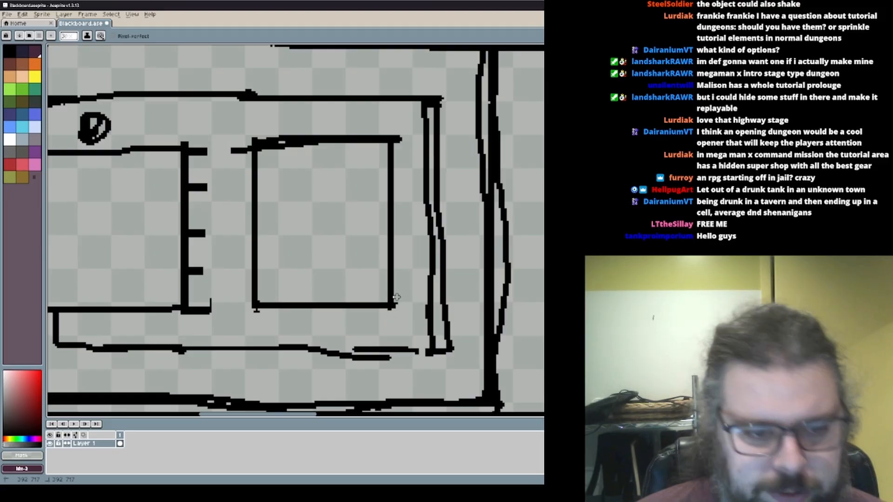
Close the gap in the lower corridor's bottom wall and thicken that wall along its length in black
scroll(428, 372, up, 2)
alt+click(426, 335)
mouse_move(425, 335)
mouse_down()
mouse_move(292, 333)
mouse_move(342, 327)
mouse_up()
mouse_move(284, 339)
middle_down()
mouse_move(347, 317)
mouse_move(473, 300)
mouse_move(458, 308)
middle_up()
scroll(473, 299, down, 1)
drag(452, 305, 191, 302)
middle_drag(97, 305, 277, 314)
scroll(278, 314, up, 1)
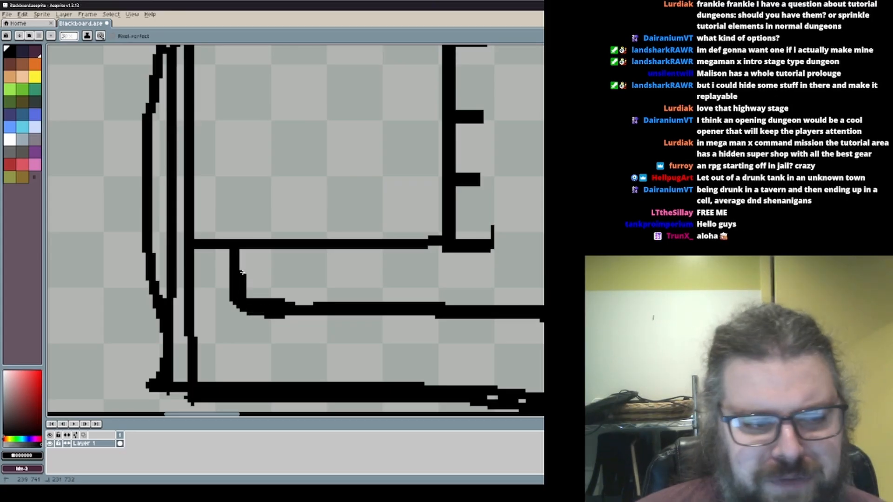
Redraw the lower corridor's left end wall slightly farther right and erase the old end wall
mouse_move(242, 273)
mouse_down()
mouse_move(252, 292)
mouse_move(262, 255)
mouse_move(265, 294)
mouse_up()
alt+click(255, 327)
mouse_move(255, 324)
mouse_down()
mouse_move(248, 255)
mouse_move(249, 310)
mouse_move(234, 254)
mouse_up()
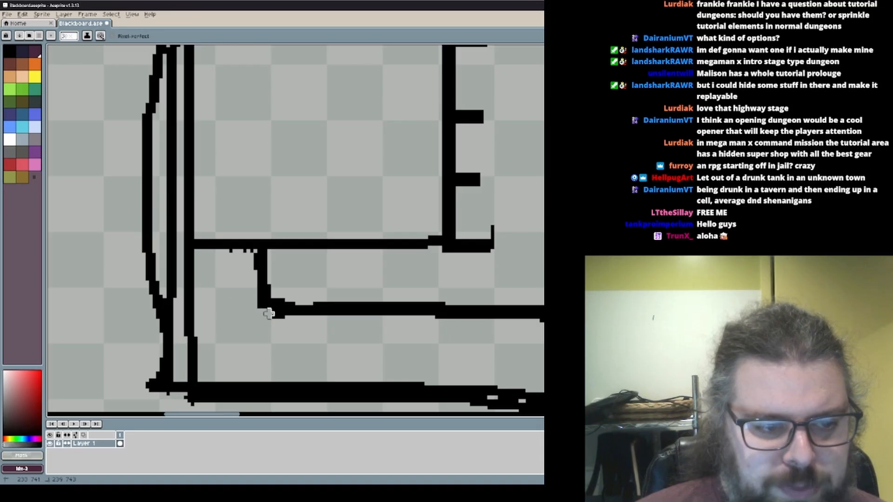
Erase the excess line hanging beneath the right part of the lower corridor's bottom wall
scroll(351, 315, right, 5)
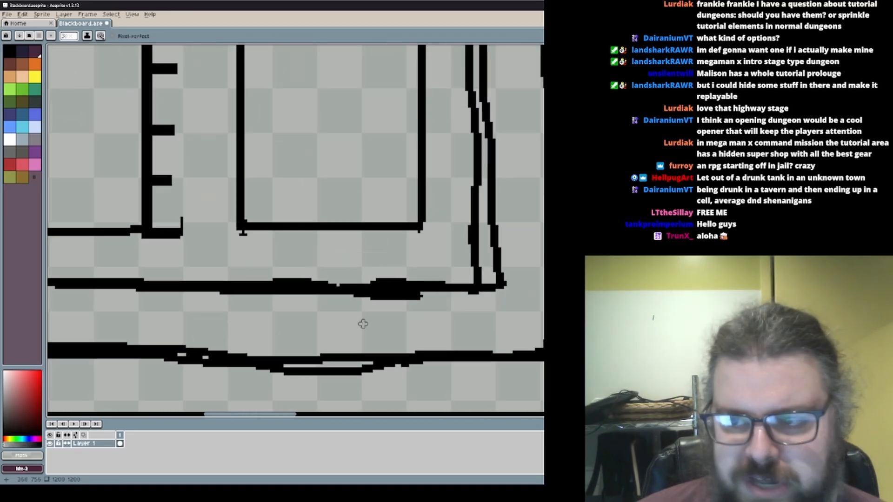
scroll(448, 318, up, 1)
scroll(454, 292, down, 1)
middle_drag(477, 299, 576, 296)
scroll(541, 280, up, 1)
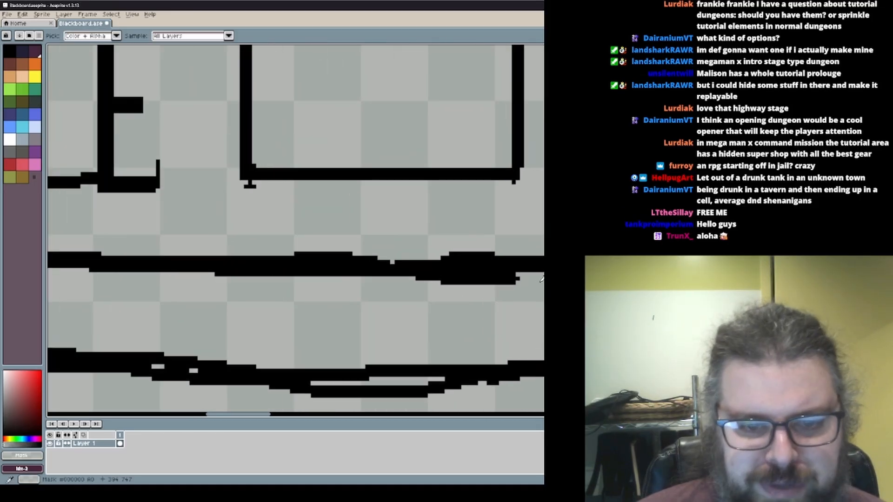
drag(520, 281, 426, 292)
scroll(375, 343, down, 3)
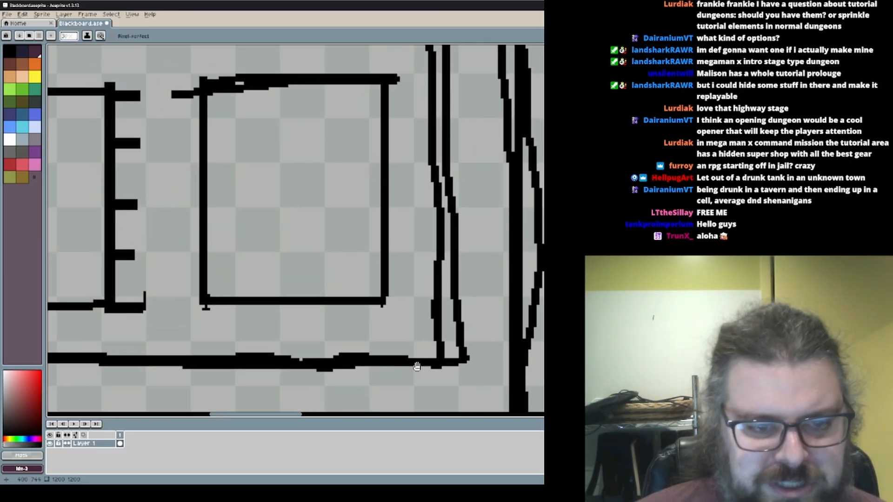
Erase the stub sticking out of the right inner room's upper-left corner
scroll(415, 293, up, 1)
middle_drag(415, 292, 462, 261)
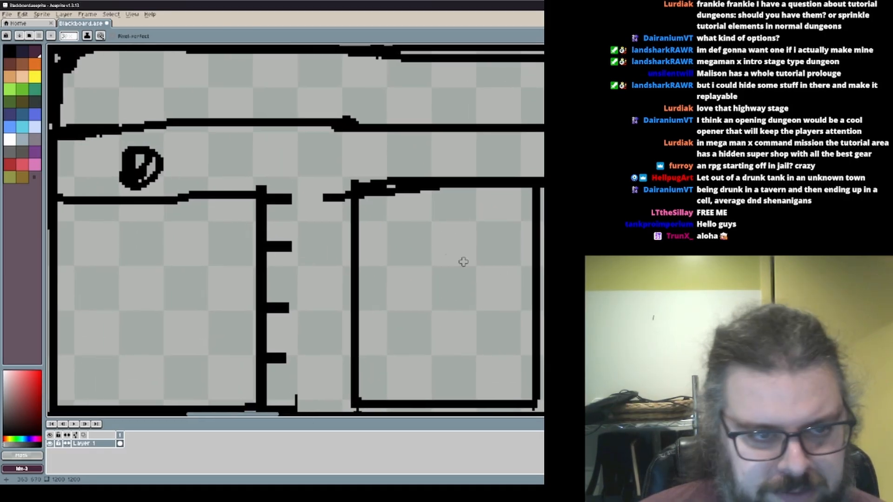
drag(350, 191, 354, 175)
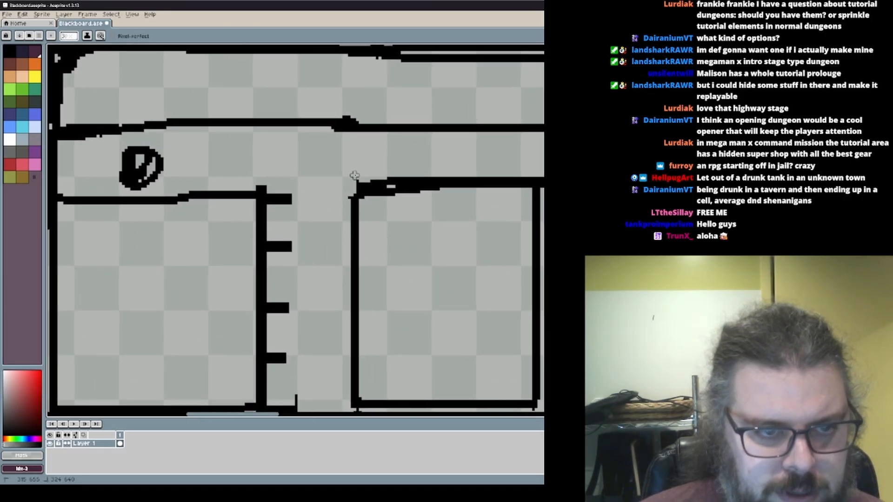
Thicken the right vertical wall with a black stroke running upward between its two existing lines
scroll(502, 259, down, 2)
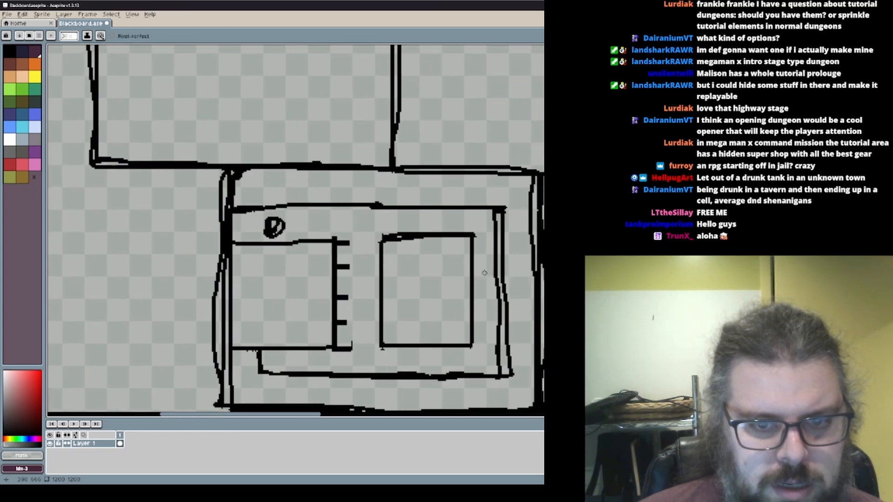
scroll(502, 259, up, 2)
scroll(501, 306, down, 1)
scroll(501, 306, up, 2)
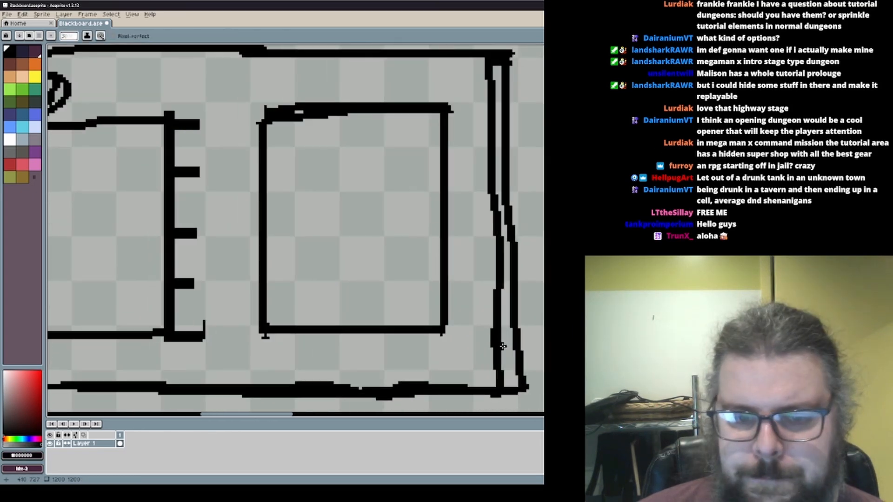
scroll(507, 288, down, 1)
drag(512, 272, 511, 149)
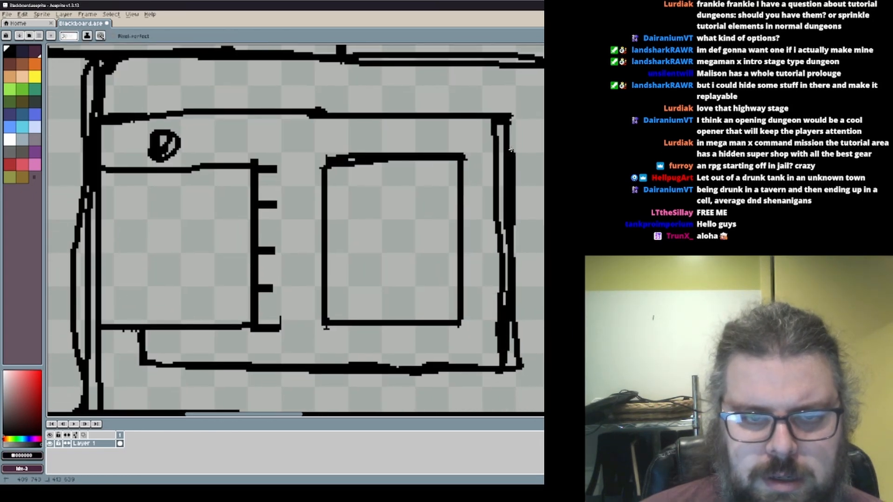
Draw two vertical walls for a passage up to the room above, and erase the upper corridor's wall between them
scroll(513, 136, down, 2)
scroll(395, 232, up, 4)
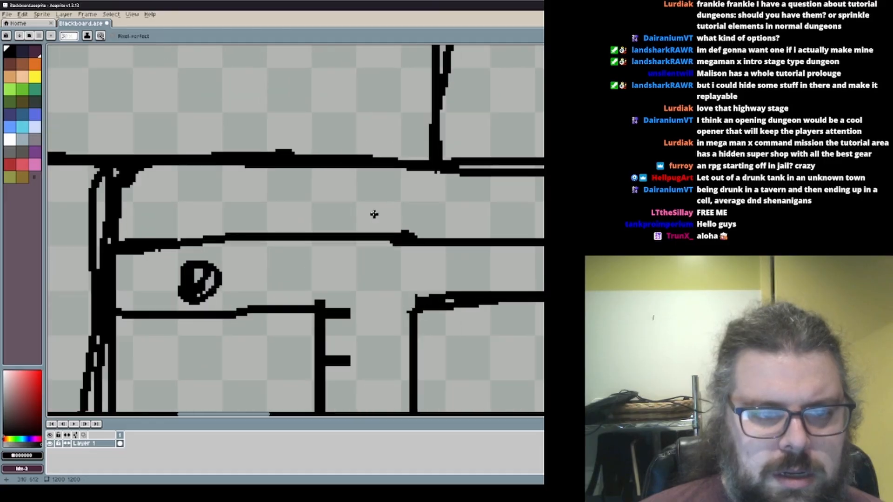
mouse_move(403, 276)
mouse_down()
mouse_move(405, 211)
mouse_move(395, 263)
mouse_up()
drag(468, 281, 467, 188)
alt+click(463, 301)
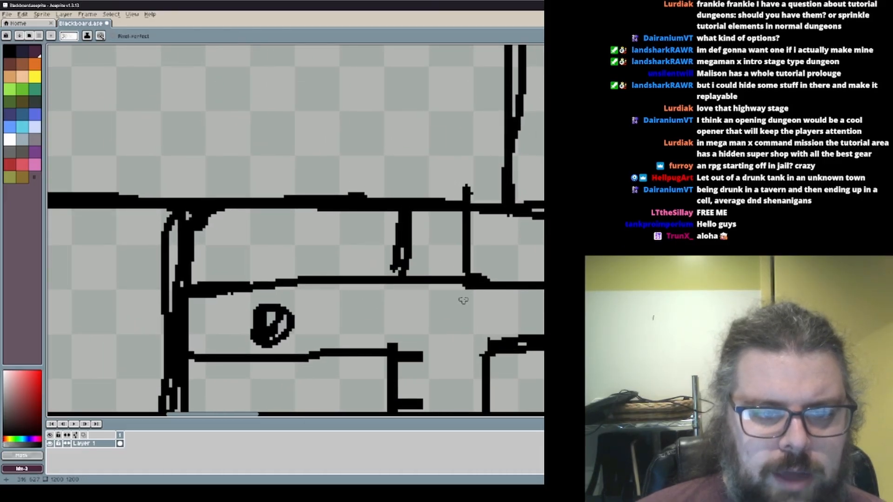
drag(466, 297, 424, 283)
alt+click(411, 205)
drag(408, 185, 422, 229)
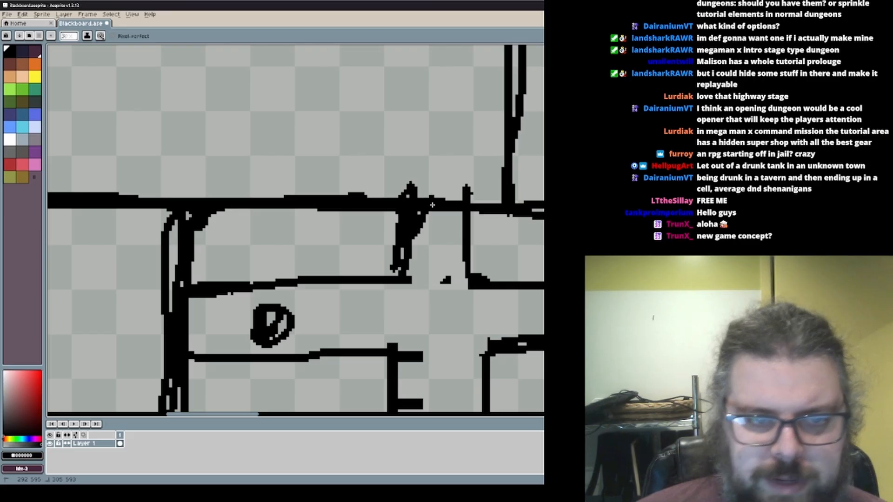
key(ctrl+z)
Draw a long black line just above the upper room's bottom wall to double that wall
mouse_move(475, 218)
middle_down()
mouse_move(389, 227)
mouse_move(450, 238)
middle_up()
scroll(450, 238, up, 1)
scroll(509, 269, down, 1)
middle_drag(508, 269, 538, 266)
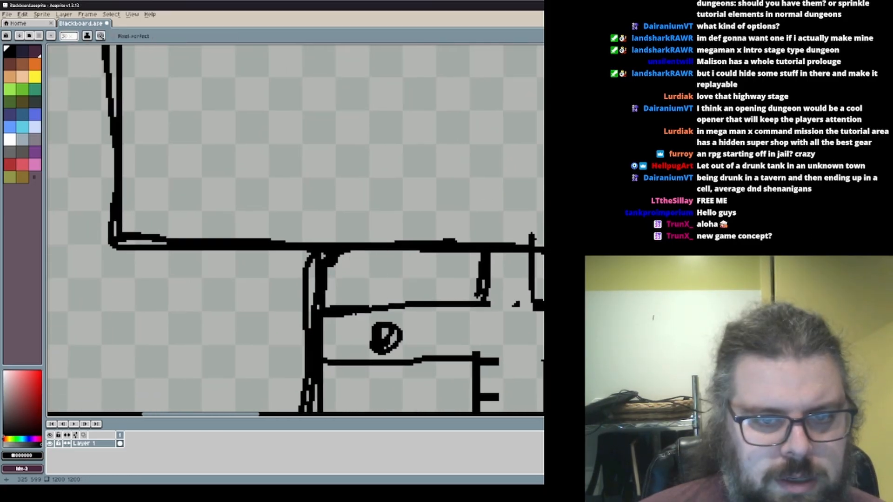
drag(531, 238, 110, 230)
scroll(508, 239, up, 1)
alt+click(515, 238)
mouse_move(531, 245)
mouse_down()
mouse_move(516, 241)
mouse_move(543, 255)
mouse_up()
alt+click(496, 254)
Draw a black horizontal bar across the passage near its upper end, joining both side walls
scroll(411, 271, down, 3)
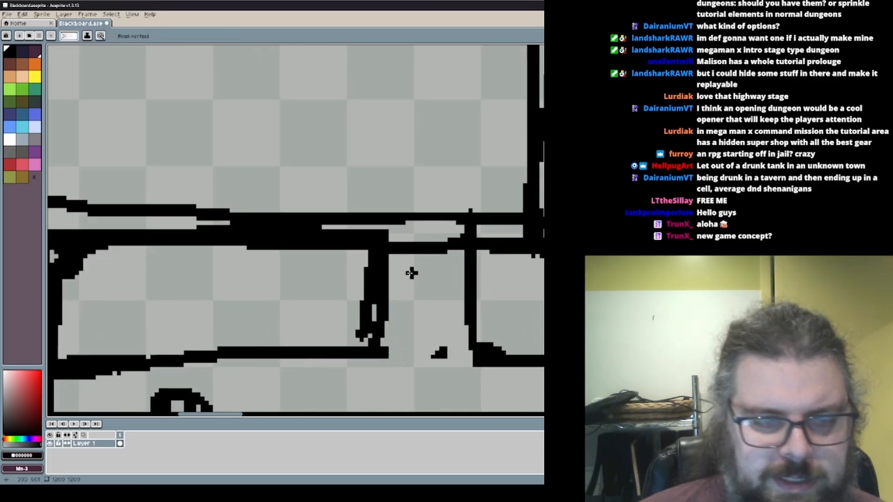
scroll(428, 214, down, 1)
scroll(394, 247, up, 5)
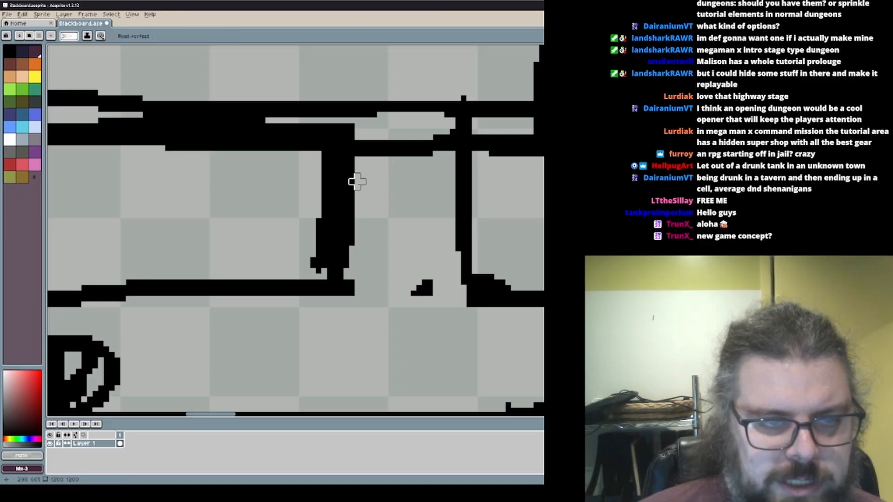
drag(334, 177, 479, 176)
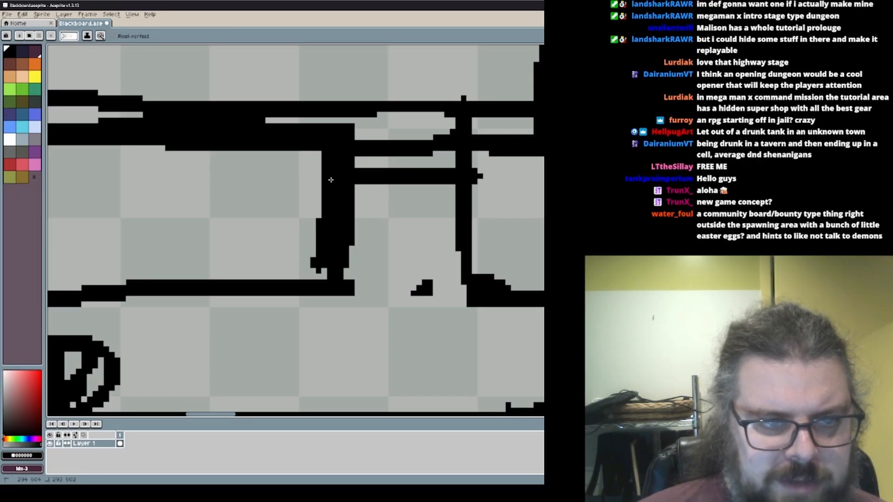
Draw a black-outlined circle with a cleared centre at each end of the passage's horizontal bar
drag(331, 180, 364, 167)
middle_drag(374, 186, 411, 228)
scroll(414, 242, up, 1)
alt+click(285, 176)
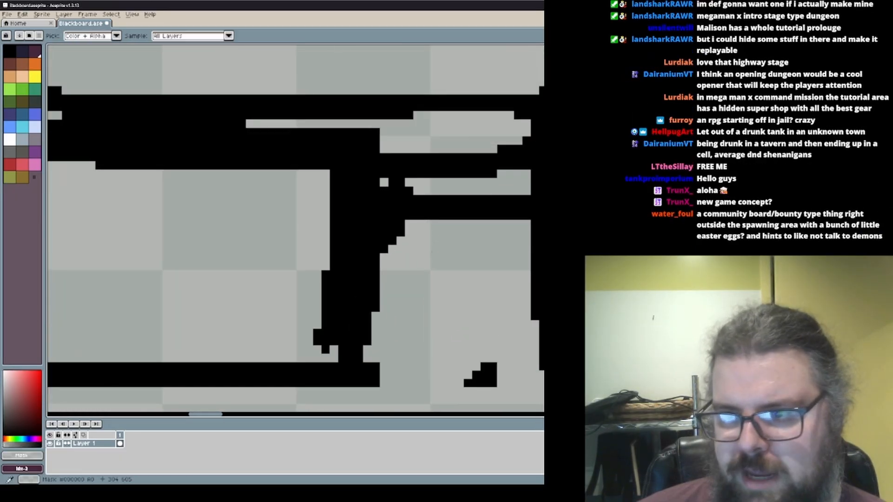
drag(359, 232, 376, 216)
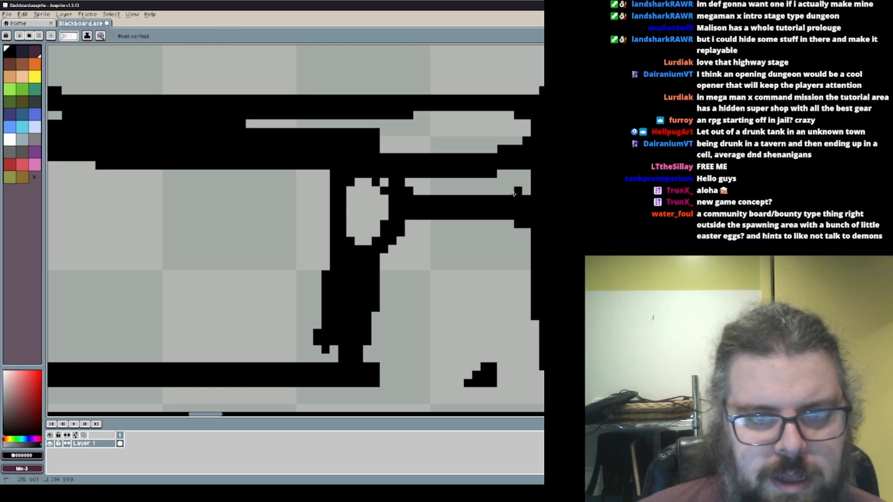
mouse_move(520, 186)
mouse_down()
mouse_move(520, 237)
mouse_move(509, 219)
mouse_move(527, 202)
mouse_move(538, 215)
mouse_move(525, 216)
mouse_up()
alt+click(510, 210)
alt+click(539, 207)
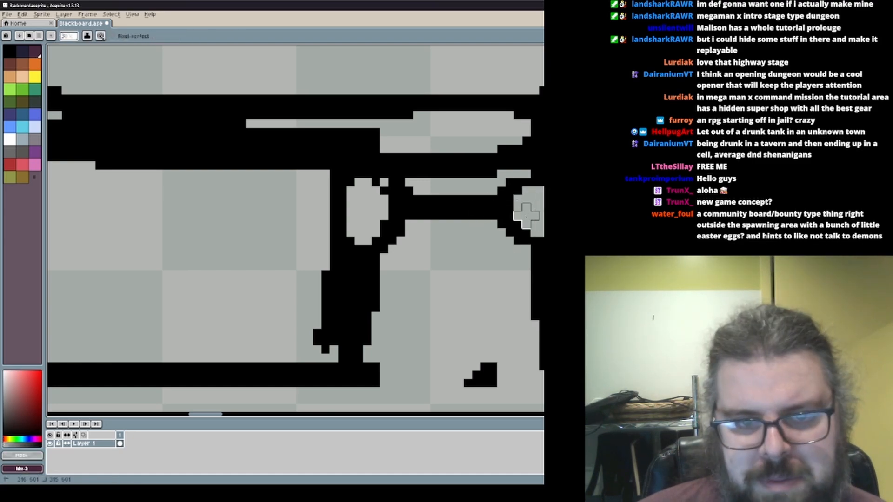
Refine the left circle's black outline and cleared centre
alt+click(398, 203)
mouse_move(384, 183)
mouse_down()
mouse_move(350, 191)
mouse_move(343, 220)
mouse_move(355, 208)
mouse_up()
alt+click(375, 215)
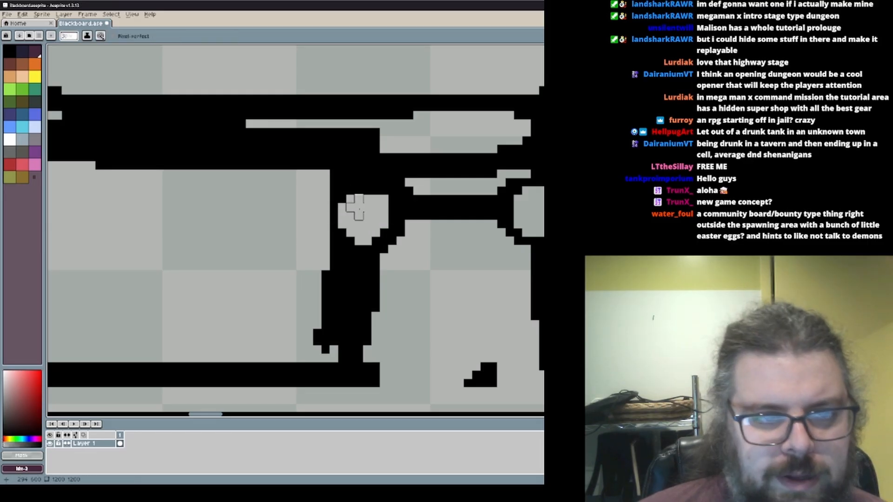
alt+click(384, 191)
click(385, 191)
scroll(413, 234, down, 3)
scroll(413, 222, up, 2)
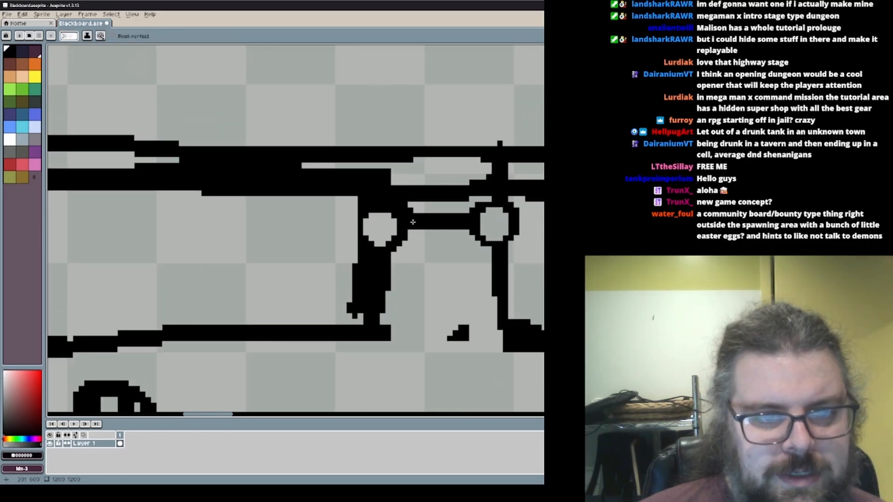
Erase the stray black marks beside the gated passage's left wall and inside its lower opening
scroll(413, 222, down, 3)
scroll(309, 237, up, 2)
alt+click(308, 237)
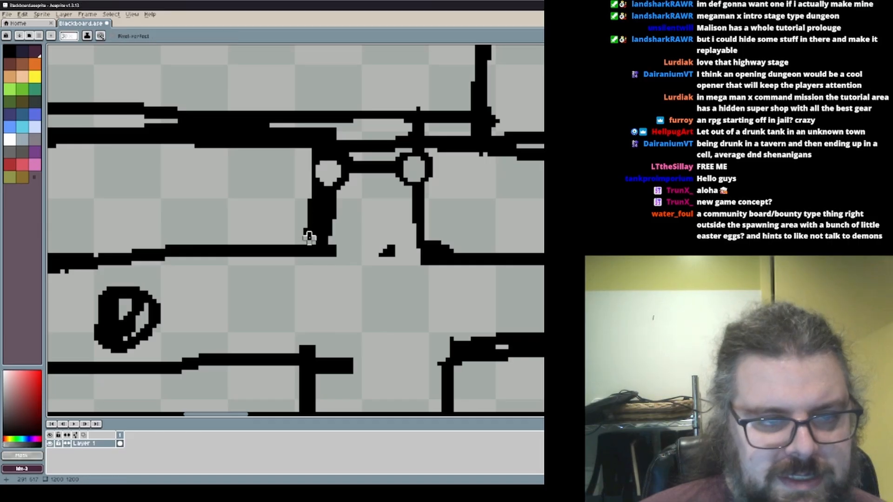
alt+click(312, 240)
scroll(335, 242, down, 2)
scroll(351, 265, up, 1)
alt+click(357, 277)
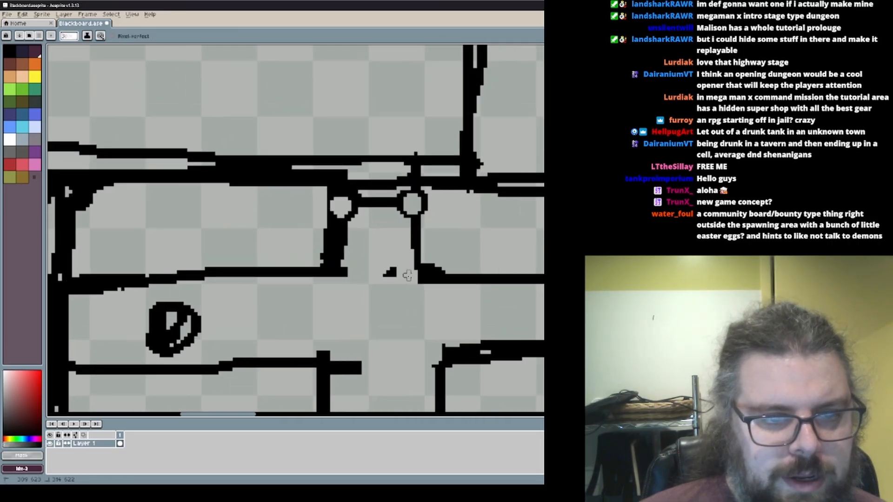
drag(389, 282, 398, 269)
scroll(442, 293, down, 3)
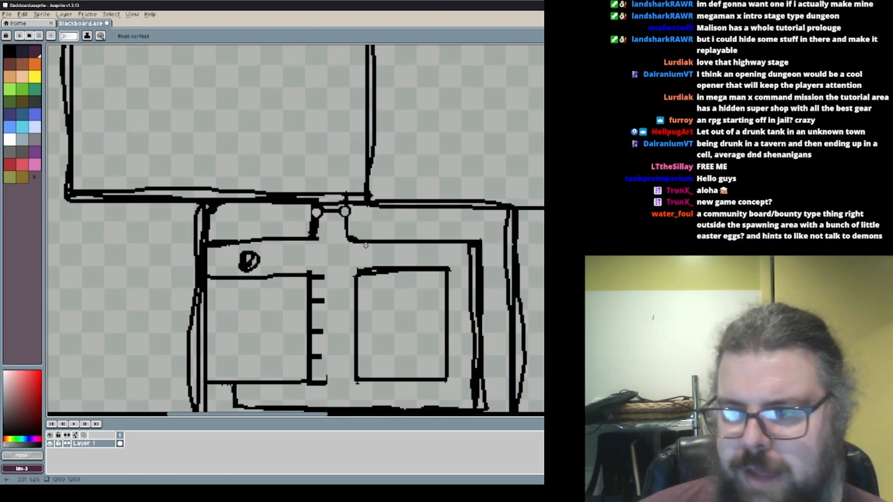
Draw two black vertical walls from the gated passage up through the upper-left room to form a corridor
scroll(358, 244, up, 1)
scroll(358, 241, down, 2)
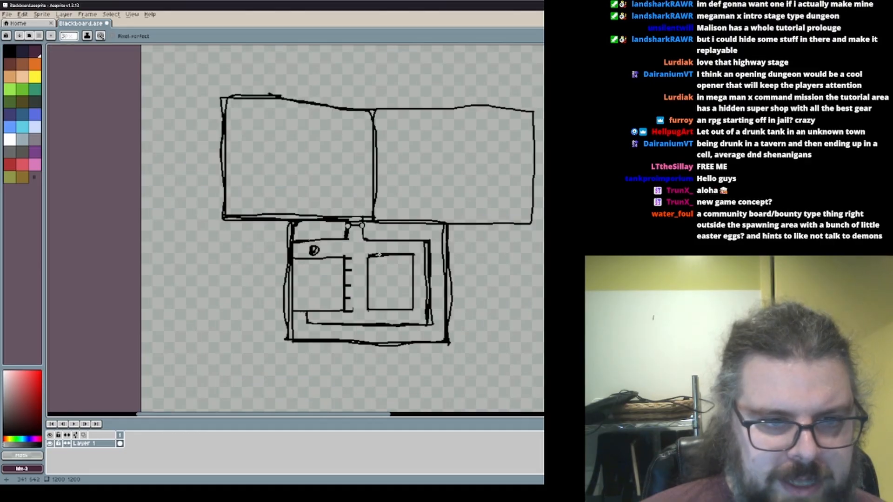
scroll(356, 222, up, 2)
alt+click(376, 209)
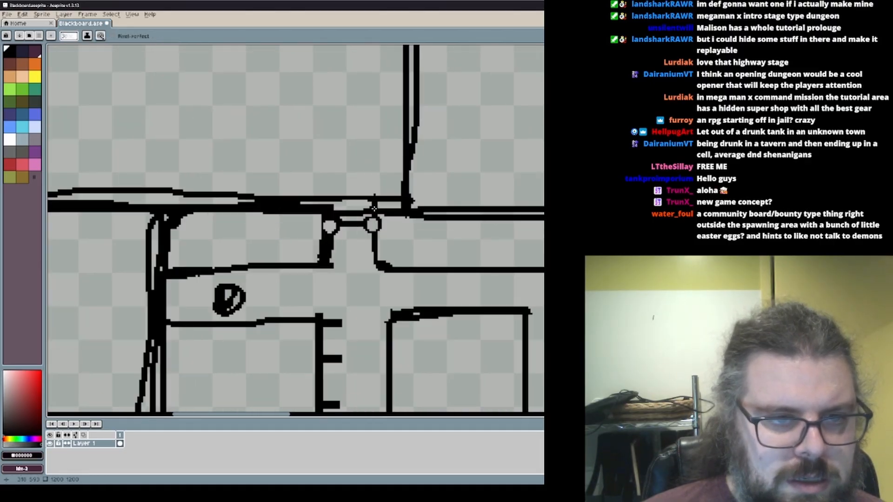
scroll(375, 209, down, 2)
middle_drag(376, 210, 411, 305)
scroll(404, 260, up, 2)
scroll(411, 304, down, 3)
scroll(404, 328, up, 3)
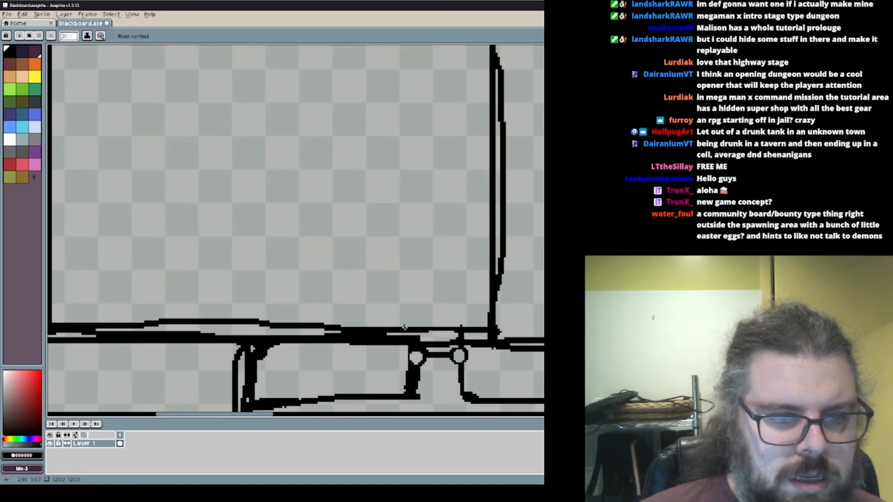
drag(412, 336, 410, 98)
middle_drag(411, 93, 402, 136)
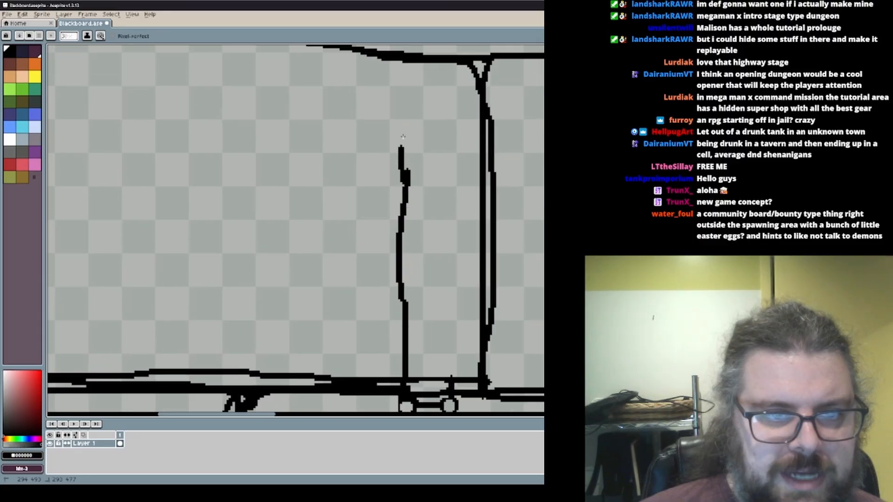
mouse_move(452, 378)
mouse_down()
mouse_move(457, 173)
mouse_move(406, 144)
mouse_move(492, 130)
mouse_up()
Draw two horizontal lines from the corridor's left wall to the room's right wall, with small circles near their right ends
drag(413, 170, 498, 166)
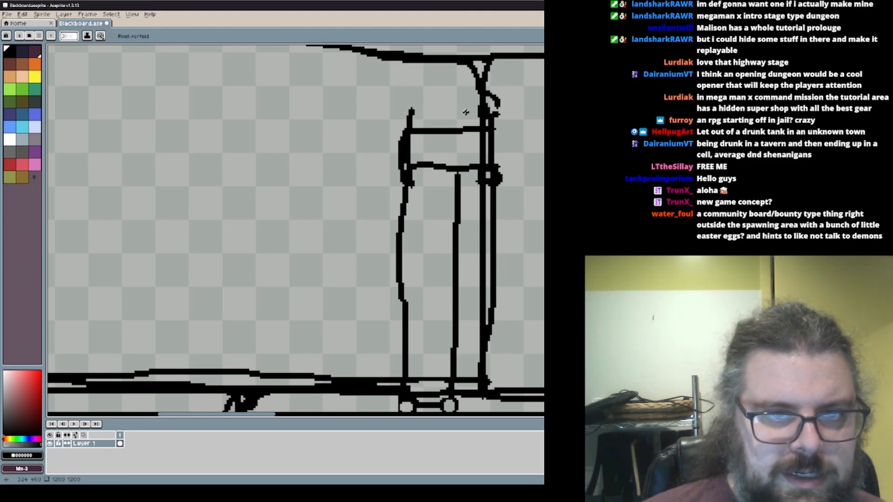
drag(463, 121, 458, 114)
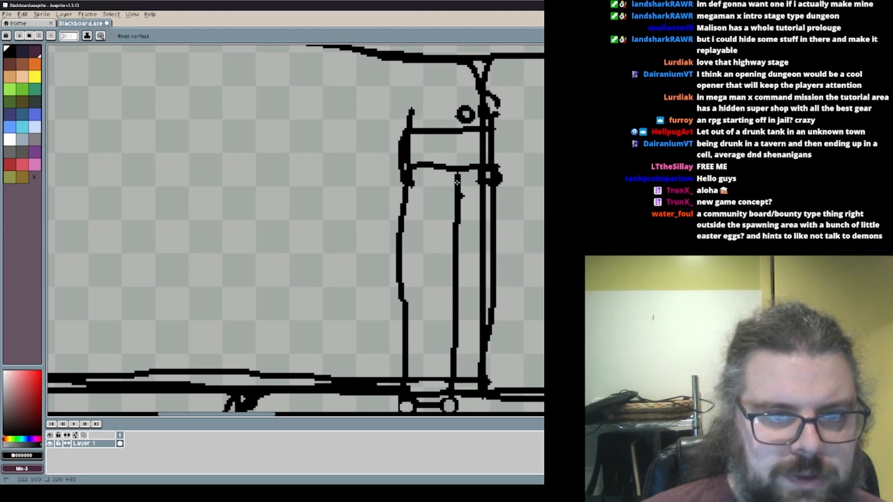
scroll(456, 183, down, 2)
scroll(418, 175, up, 2)
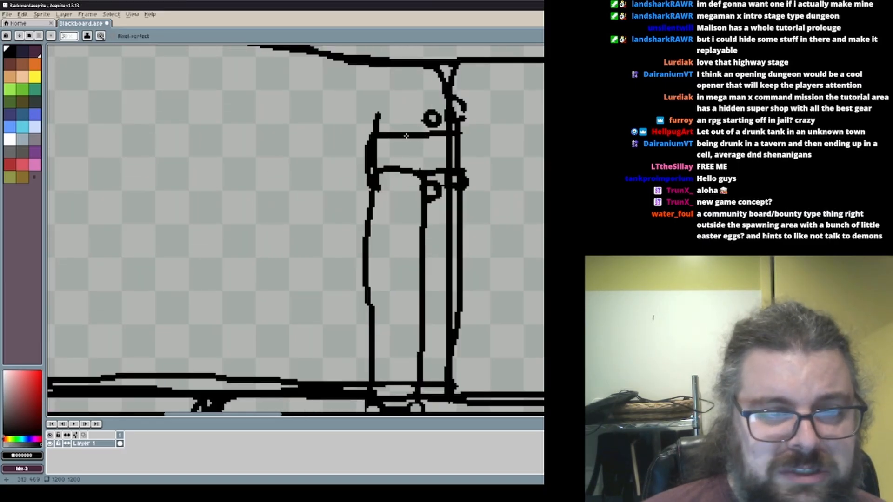
scroll(405, 135, down, 2)
scroll(464, 195, up, 3)
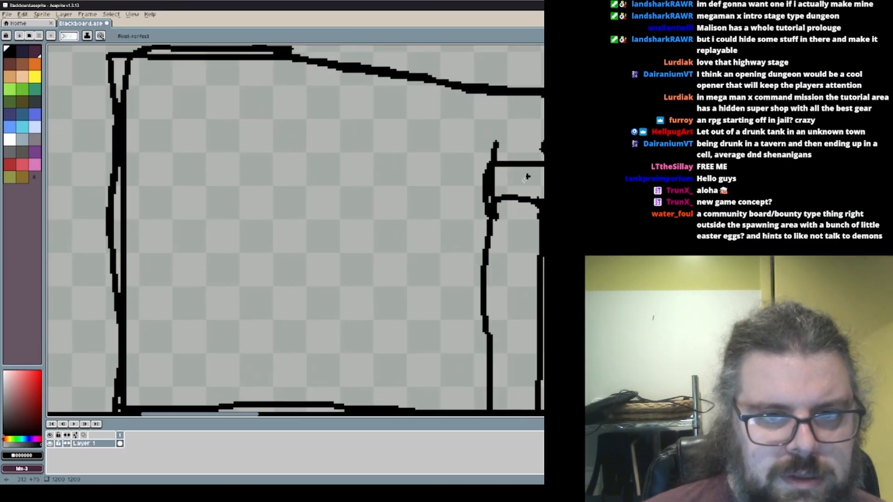
scroll(474, 247, down, 2)
scroll(427, 277, up, 3)
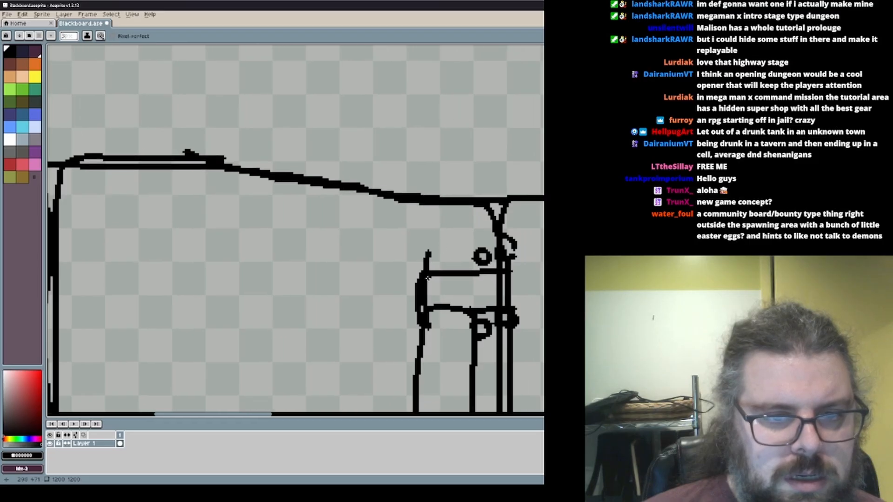
Draw a higher, straighter top wall over the upper-left room's sloping one and extend both corridor walls up to it
mouse_move(423, 236)
mouse_down()
mouse_move(424, 192)
mouse_move(419, 351)
mouse_up()
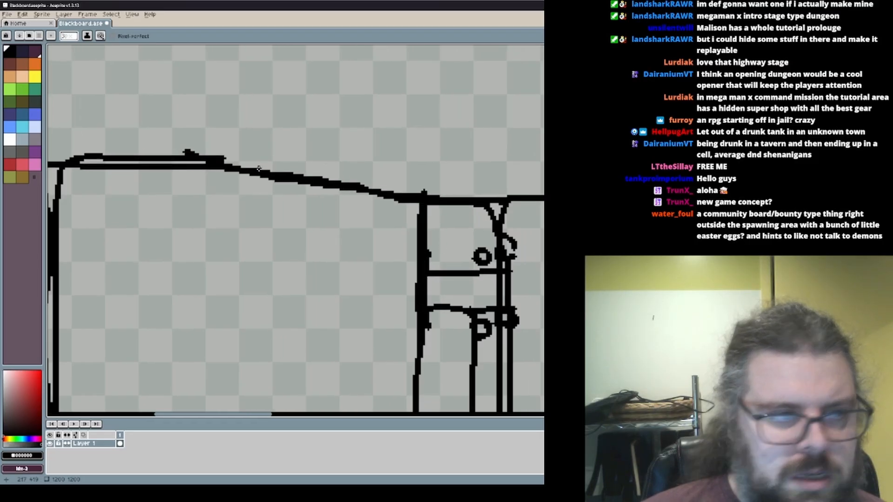
mouse_move(222, 154)
mouse_down()
mouse_move(501, 156)
mouse_move(505, 199)
mouse_up()
drag(494, 159, 496, 222)
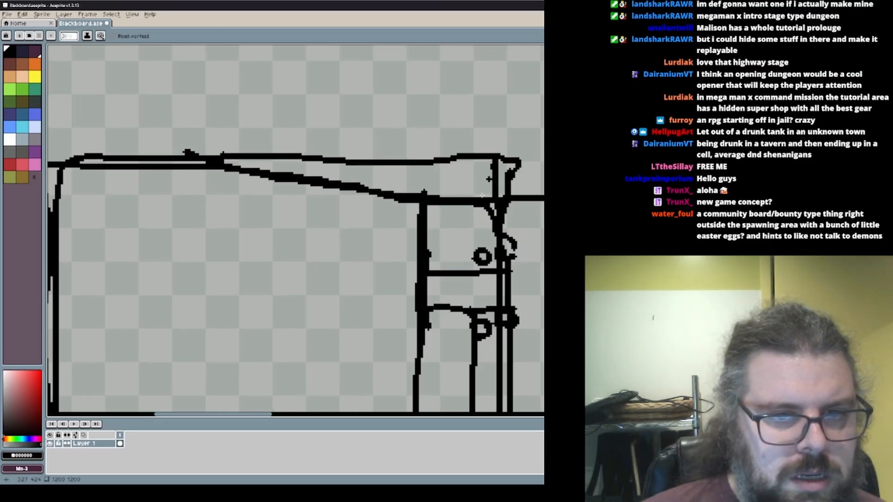
drag(472, 258, 474, 161)
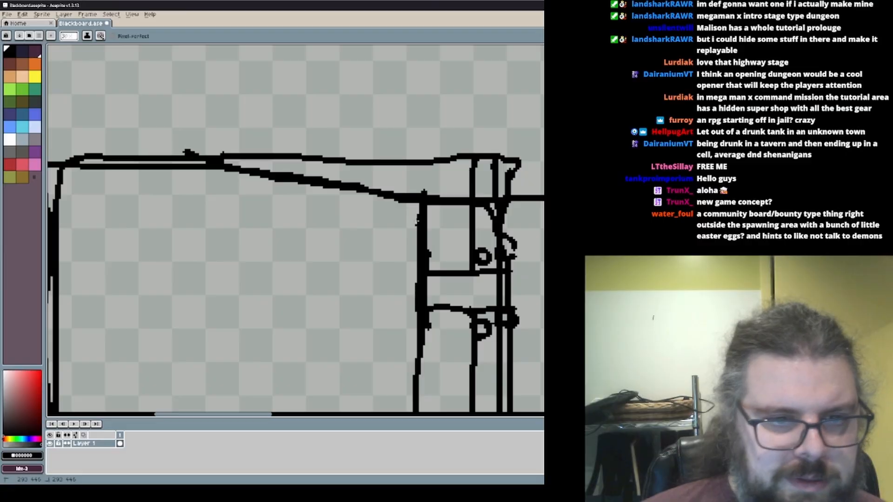
drag(417, 222, 420, 163)
Erase most of the old sloping top wall and draw a small black circle where the left corridor wall meets the new one
alt+click(409, 210)
mouse_move(324, 178)
mouse_down()
mouse_move(282, 166)
mouse_move(376, 196)
mouse_move(474, 200)
mouse_up()
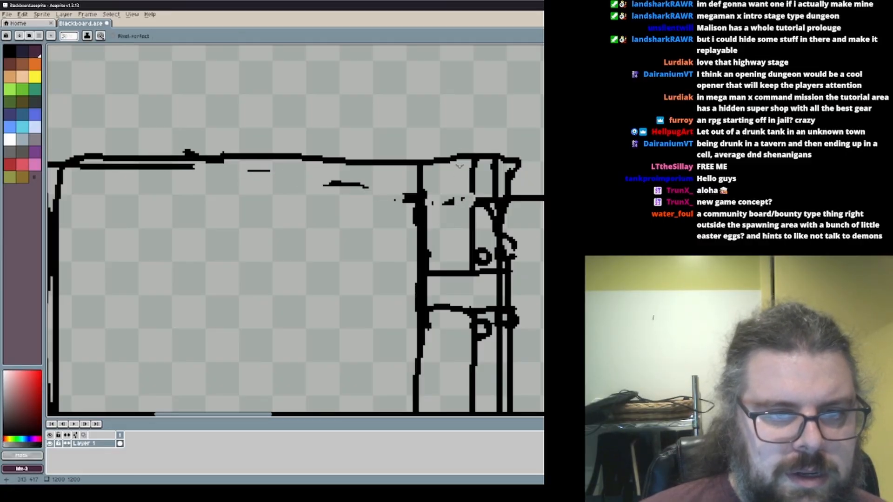
alt+click(419, 161)
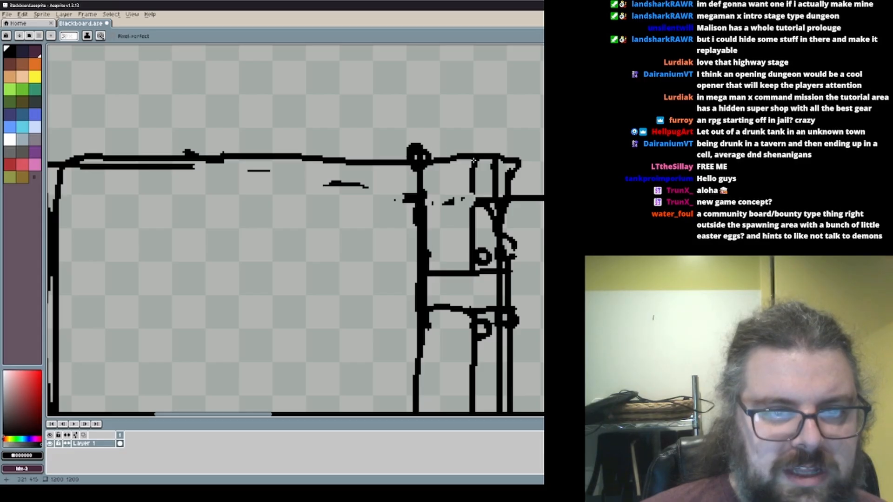
Thicken the upper-left room's new top wall with long black strokes from the corridor back to its left corner
mouse_move(429, 154)
middle_down()
mouse_move(410, 209)
mouse_move(504, 172)
middle_up()
drag(542, 193, 293, 189)
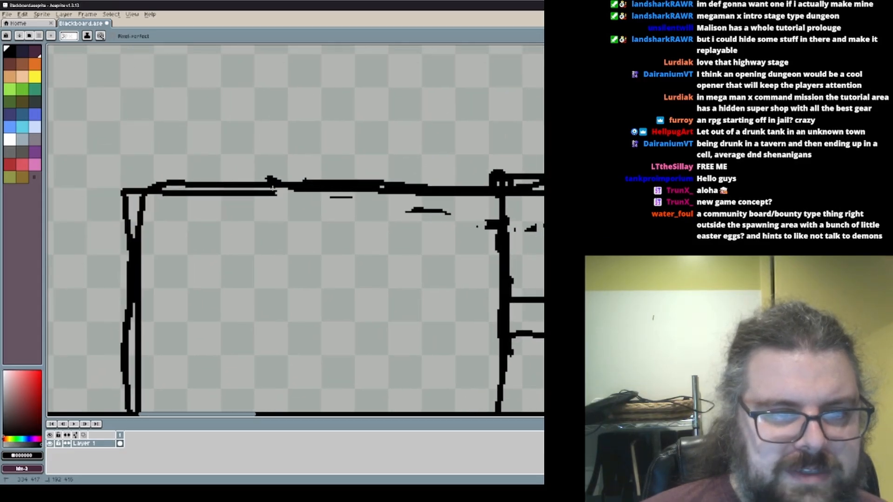
drag(132, 185, 484, 175)
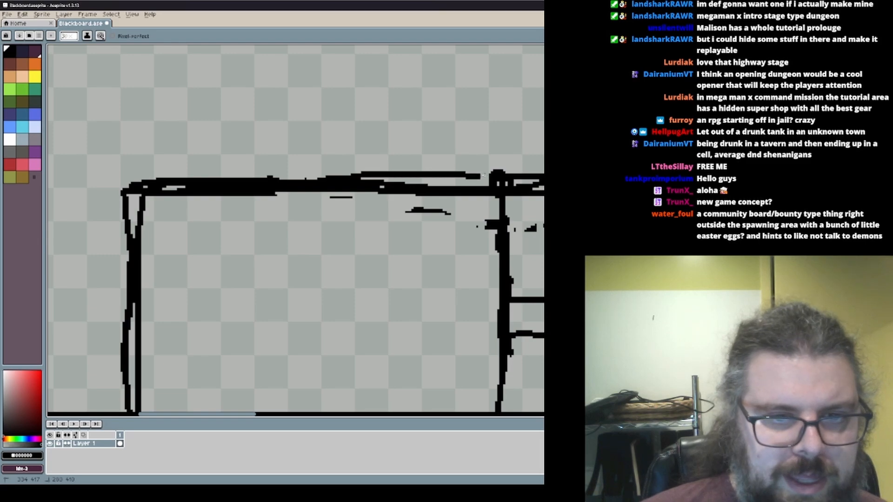
Draw a black blob over the upper end of the cell divider wall in the lower room
middle_drag(483, 206, 401, 148)
scroll(402, 148, down, 3)
middle_drag(432, 234, 400, 237)
scroll(400, 237, up, 1)
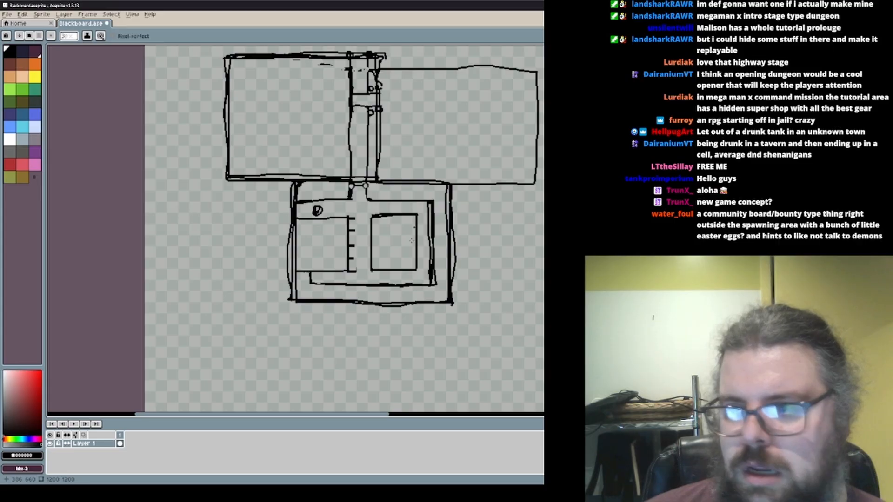
scroll(411, 240, up, 2)
scroll(405, 252, up, 1)
drag(405, 253, 380, 251)
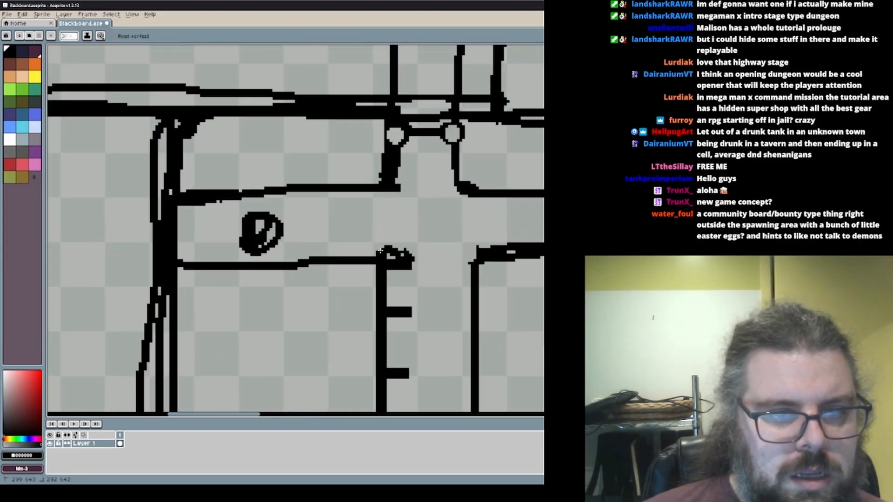
scroll(410, 260, down, 3)
Mark the four corners of the lower room's inner square with thick black dots
scroll(431, 242, up, 2)
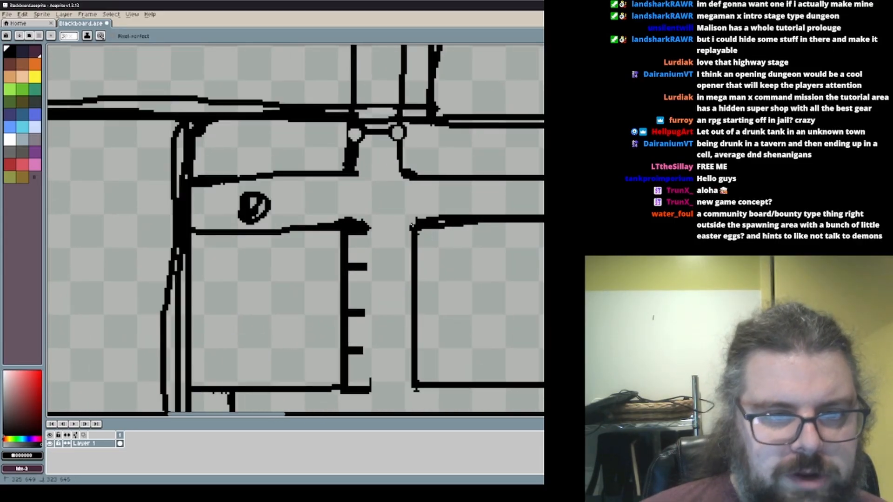
middle_drag(426, 384, 434, 300)
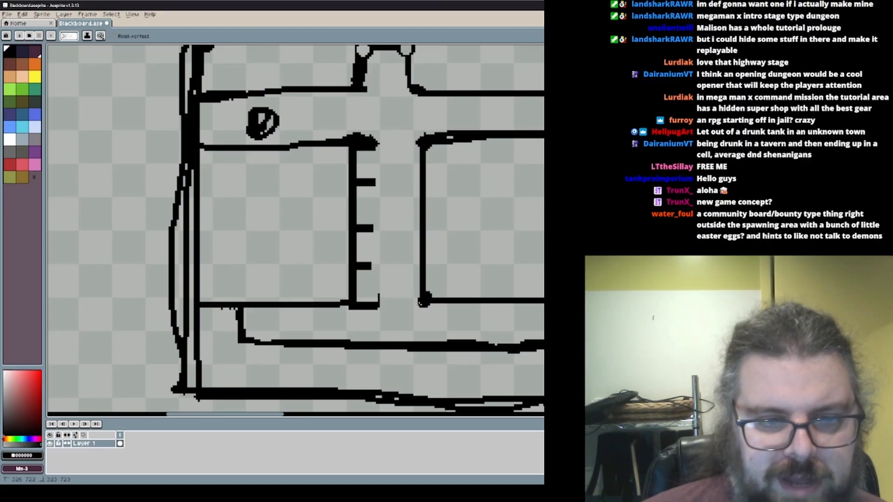
drag(420, 303, 418, 305)
middle_drag(482, 305, 428, 305)
scroll(426, 306, up, 1)
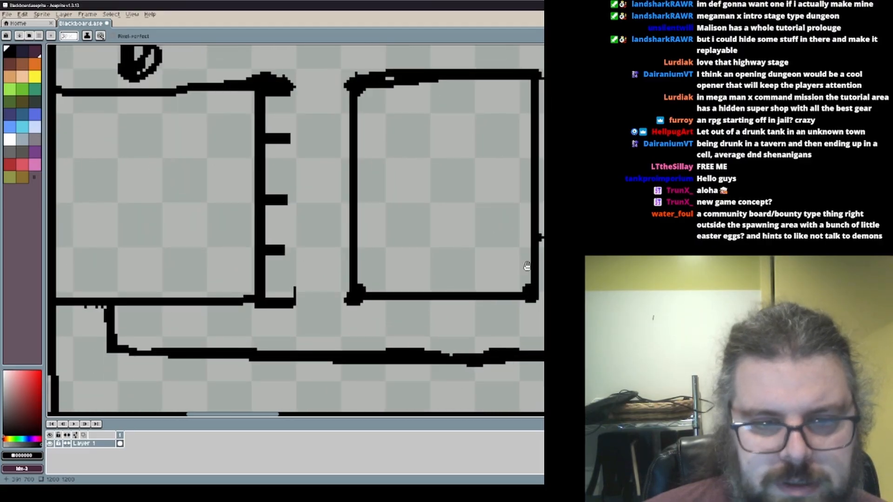
middle_drag(527, 266, 491, 347)
scroll(445, 190, down, 2)
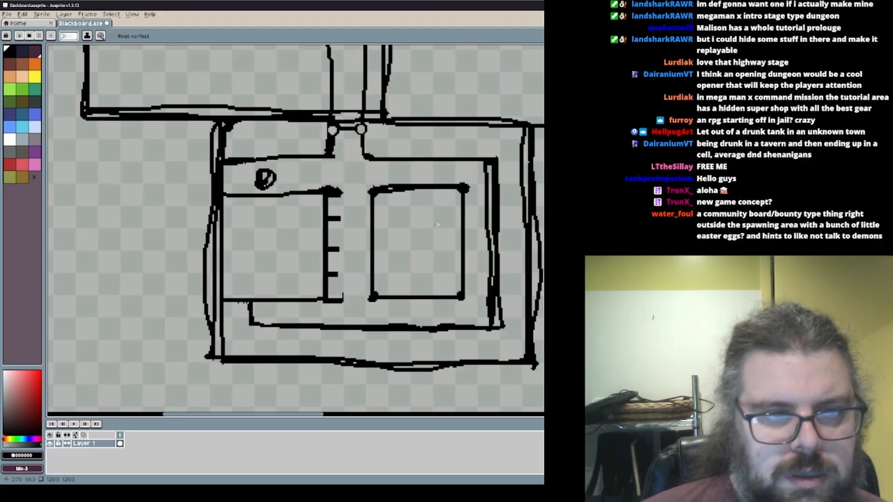
Erase the left end of the cell area's bottom wall to open a gap beside the outer wall
middle_drag(222, 317, 273, 314)
scroll(273, 314, up, 2)
alt+click(320, 296)
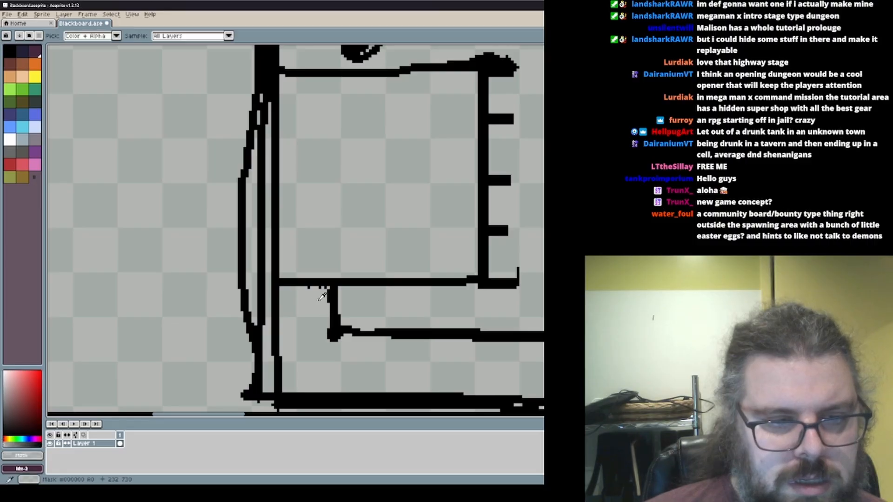
drag(317, 289, 303, 281)
Erase the inner line of the doubled right wall around the lower room's inner corridor
scroll(311, 284, down, 2)
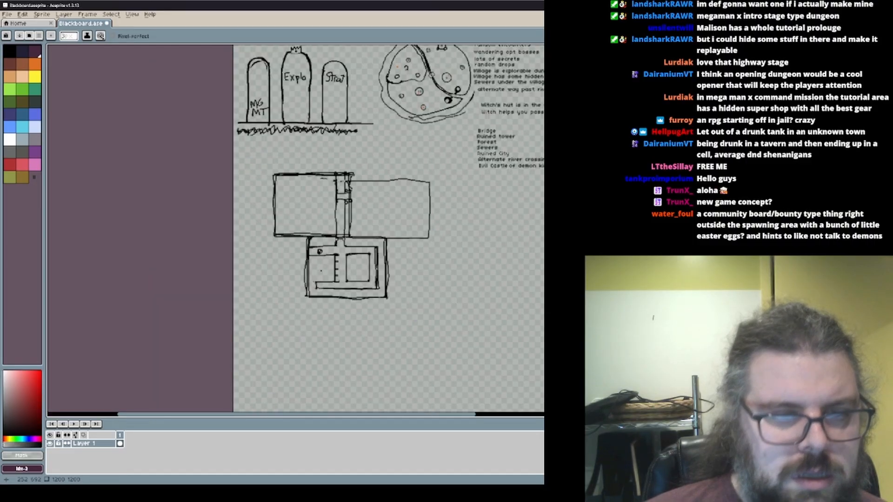
scroll(332, 286, up, 2)
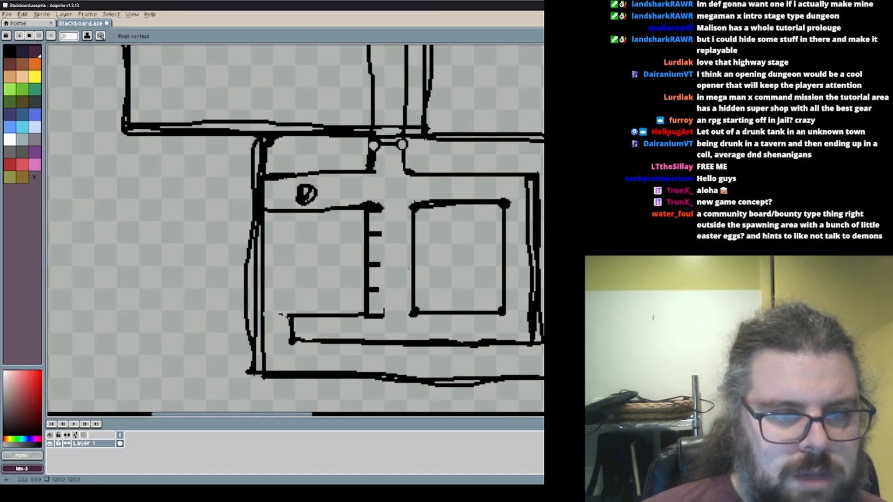
shift+scroll(315, 231, right, 3)
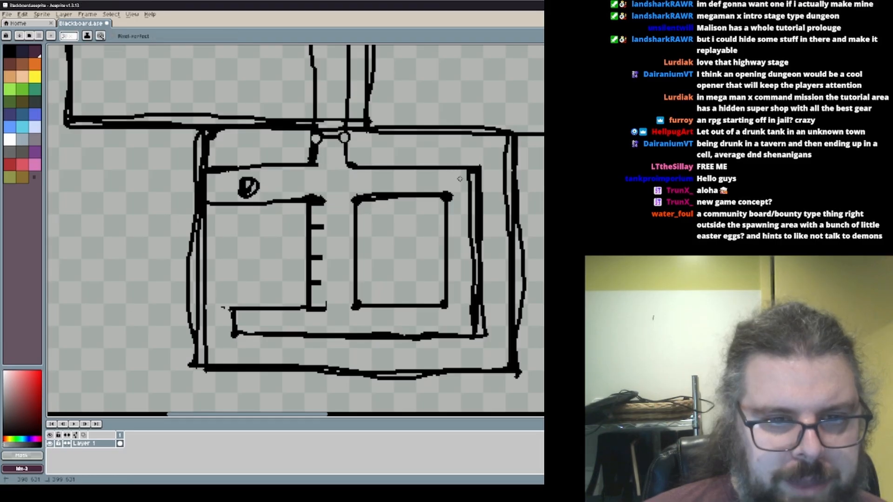
mouse_move(459, 179)
mouse_down()
mouse_move(469, 182)
mouse_move(478, 265)
mouse_move(477, 335)
mouse_move(467, 211)
mouse_move(477, 313)
mouse_up()
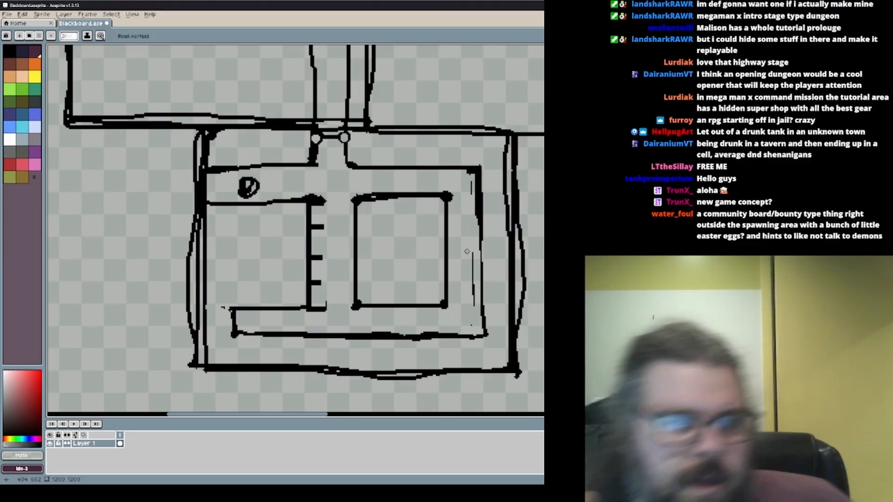
Close the left end of the small corridor with a black vertical wall and erase the stubs joining it to the outer wall
scroll(195, 189, up, 2)
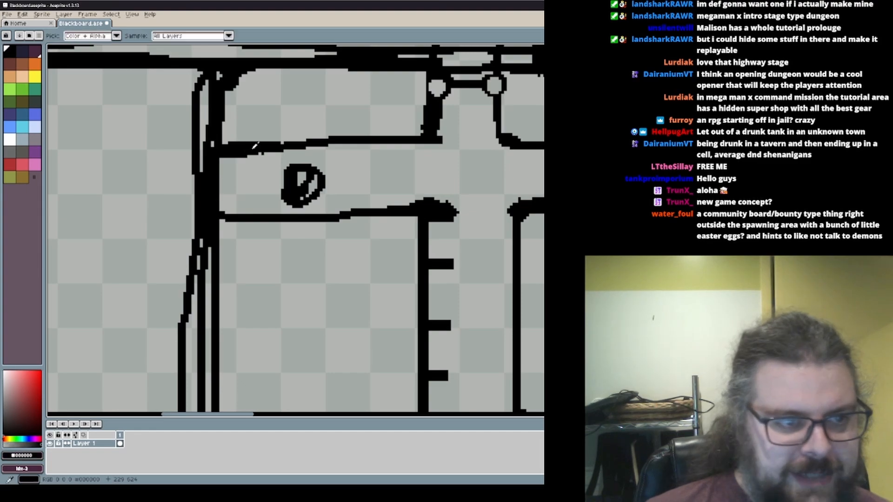
drag(242, 157, 235, 213)
mouse_move(242, 165)
mouse_down()
mouse_move(227, 218)
mouse_move(238, 238)
mouse_up()
scroll(226, 137, down, 4)
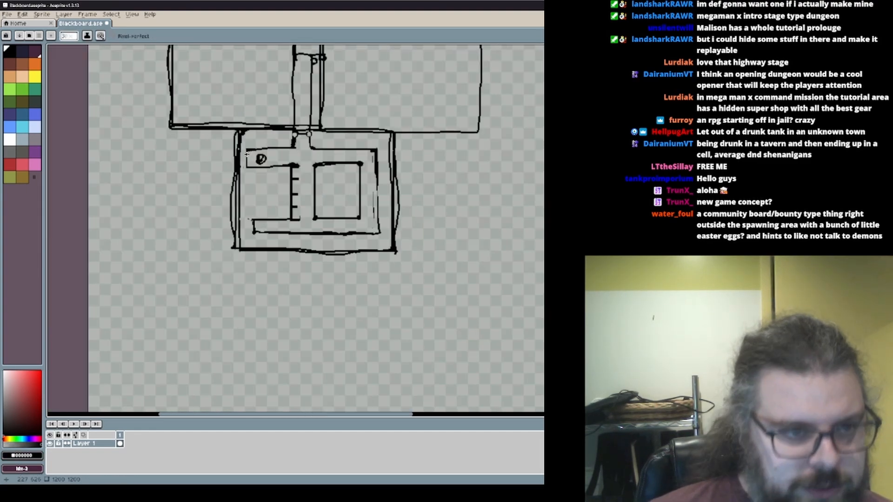
Draw a large black rectangular room outline just below the lower room, redoing the first stroke
scroll(296, 241, up, 3)
scroll(296, 241, down, 3)
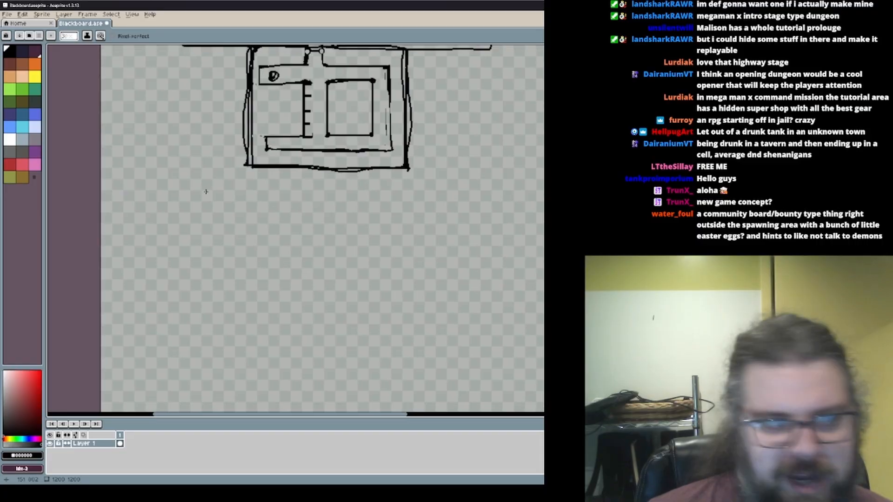
mouse_move(209, 189)
mouse_down()
mouse_move(200, 321)
mouse_move(201, 208)
mouse_up()
key(ctrl+z)
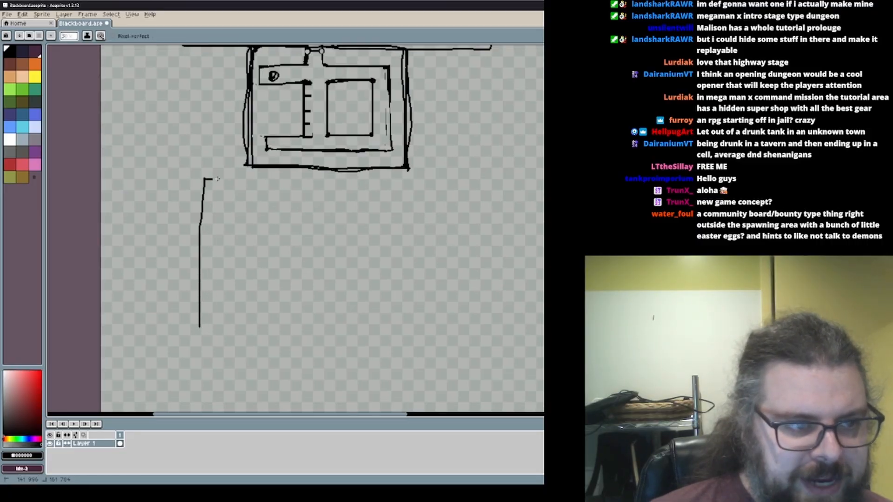
drag(217, 178, 373, 180)
mouse_move(436, 184)
mouse_down()
mouse_move(436, 312)
mouse_move(209, 328)
mouse_move(205, 181)
mouse_up()
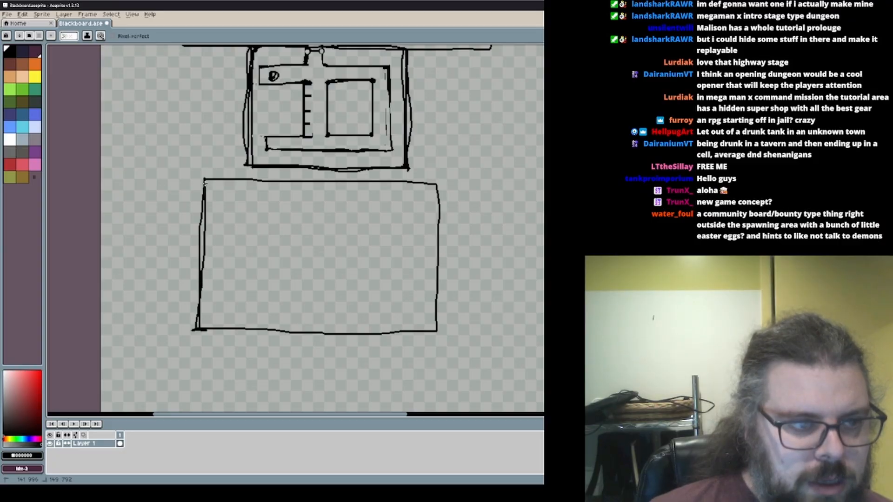
Examine the empty bottom room, the two upper rooms and the gate joining their corridor to the cell room
scroll(239, 203, down, 1)
scroll(243, 205, up, 2)
middle_drag(292, 204, 219, 173)
scroll(265, 194, down, 1)
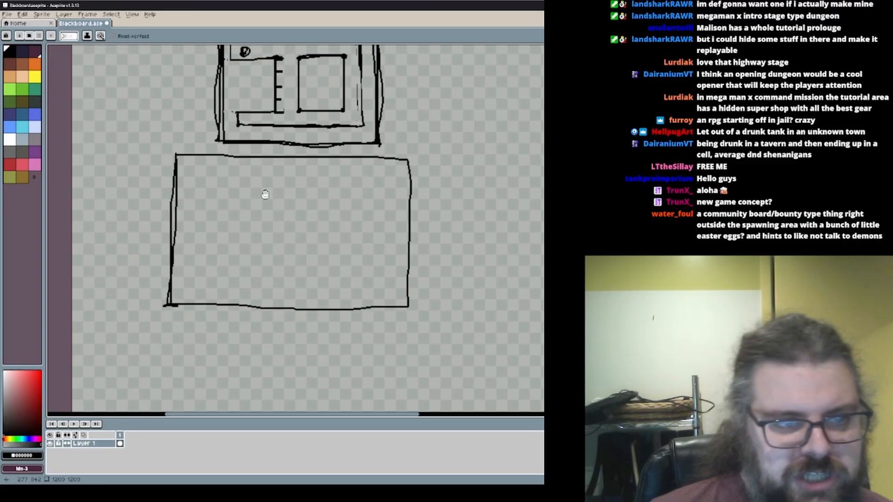
scroll(317, 199, up, 1)
middle_drag(317, 199, 337, 183)
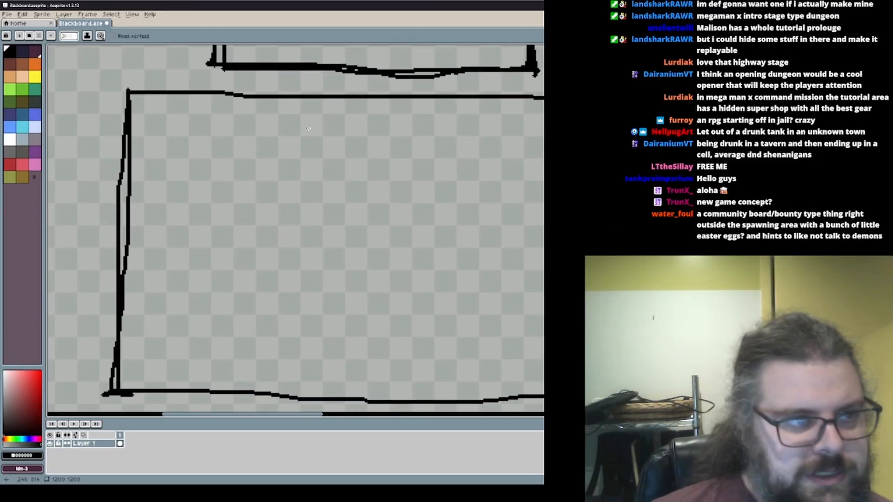
middle_drag(471, 89, 463, 200)
scroll(463, 200, down, 1)
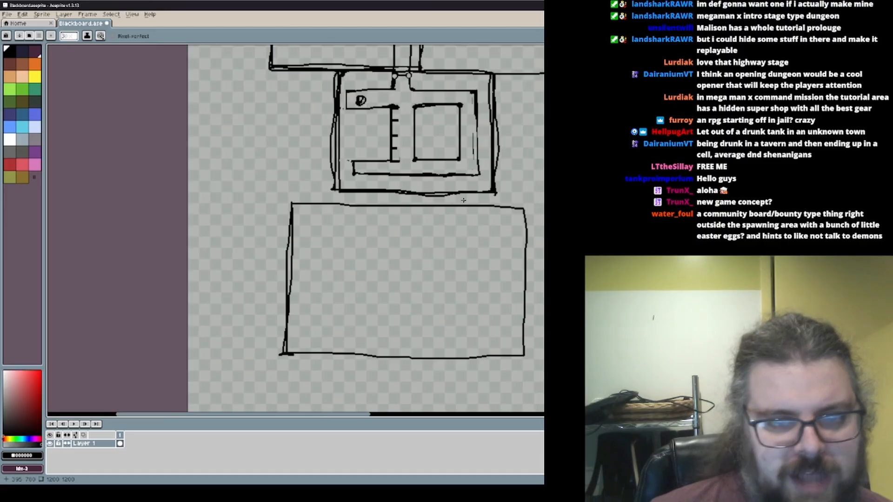
middle_drag(461, 161, 412, 288)
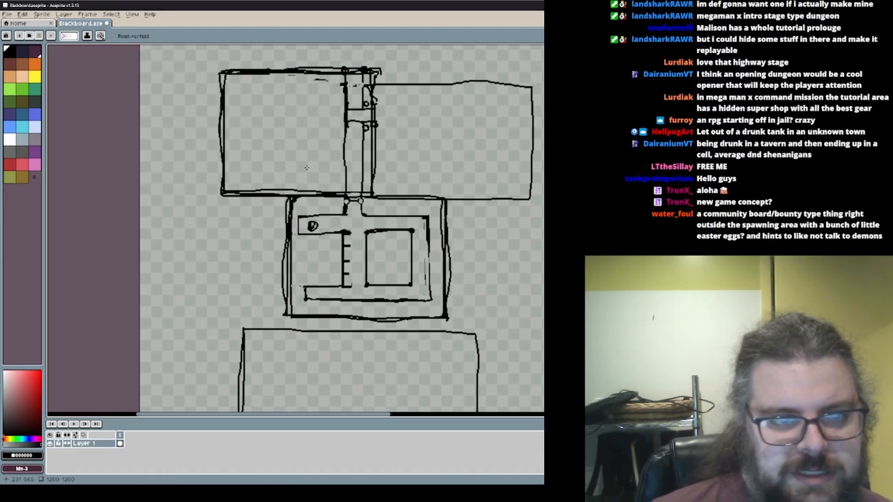
scroll(342, 167, up, 1)
scroll(339, 181, down, 1)
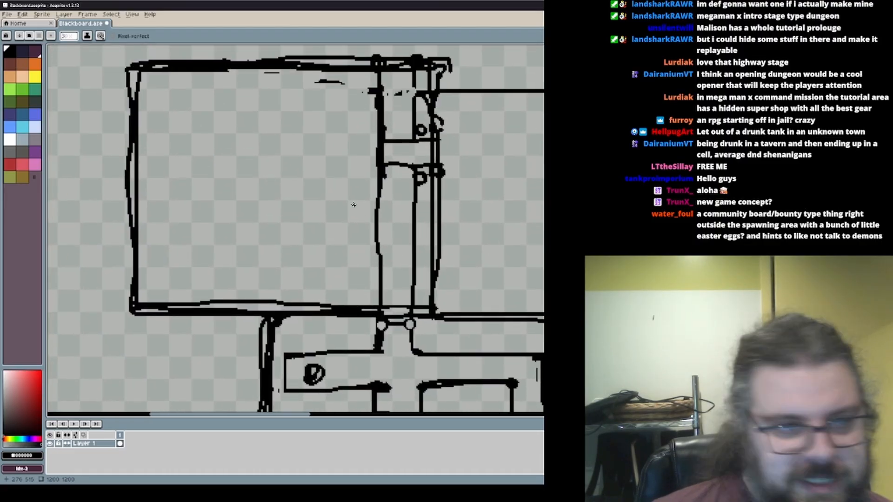
scroll(345, 242, up, 1)
scroll(319, 334, down, 1)
scroll(375, 146, up, 1)
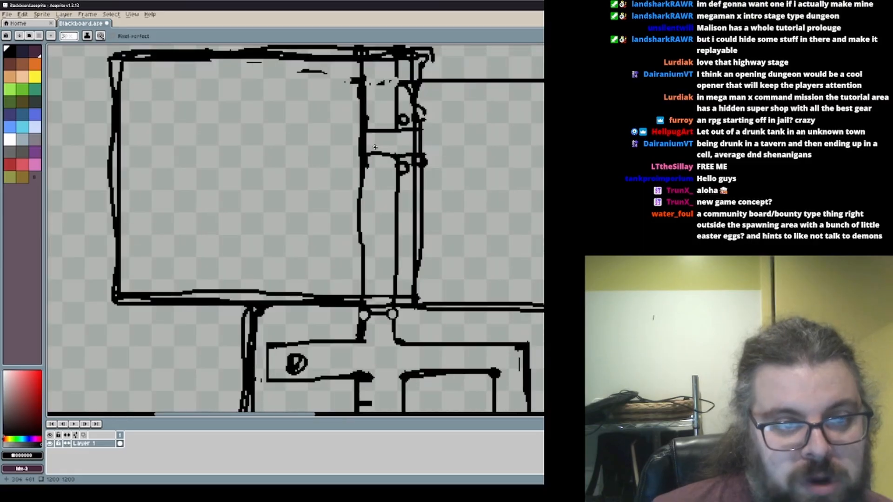
scroll(364, 338, up, 1)
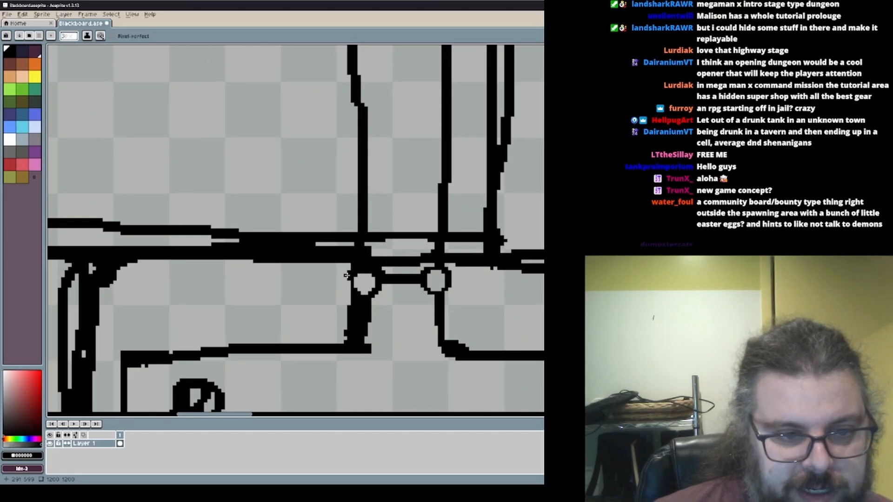
scroll(329, 293, down, 2)
scroll(311, 289, up, 2)
scroll(311, 288, down, 3)
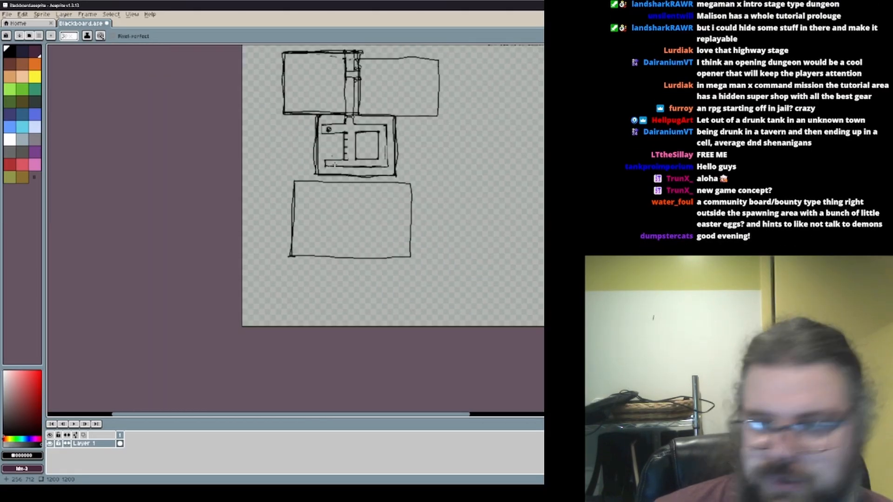
Draw a small black circular marker in the outer upper corner of each upper room, redoing the first mark
scroll(298, 179, up, 1)
middle_drag(317, 82, 325, 410)
middle_drag(221, 80, 225, 153)
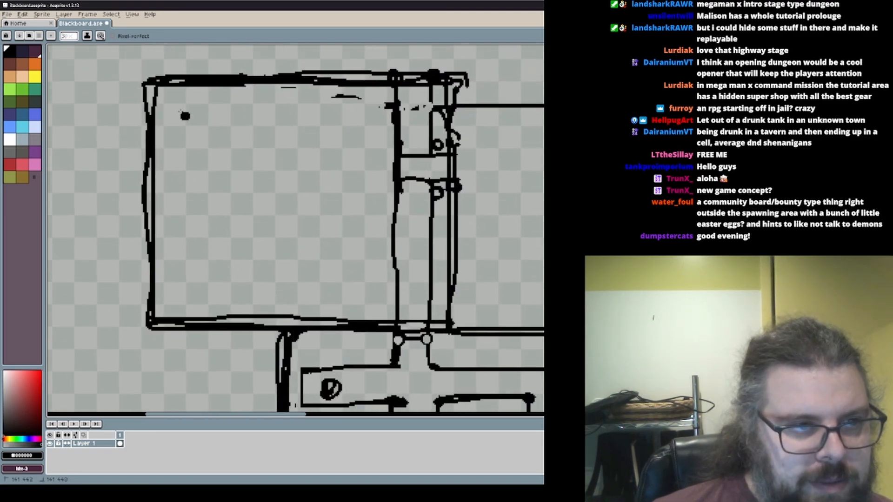
key(ctrl+z)
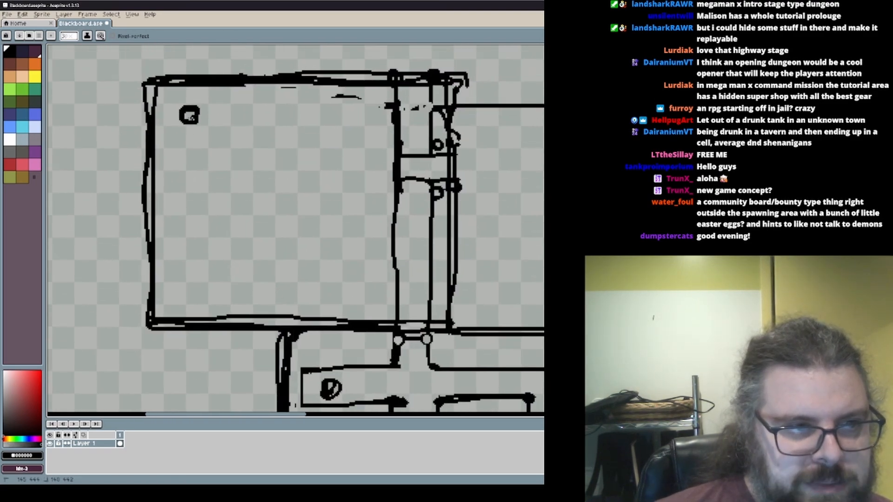
middle_drag(378, 167, 239, 166)
middle_drag(518, 149, 405, 137)
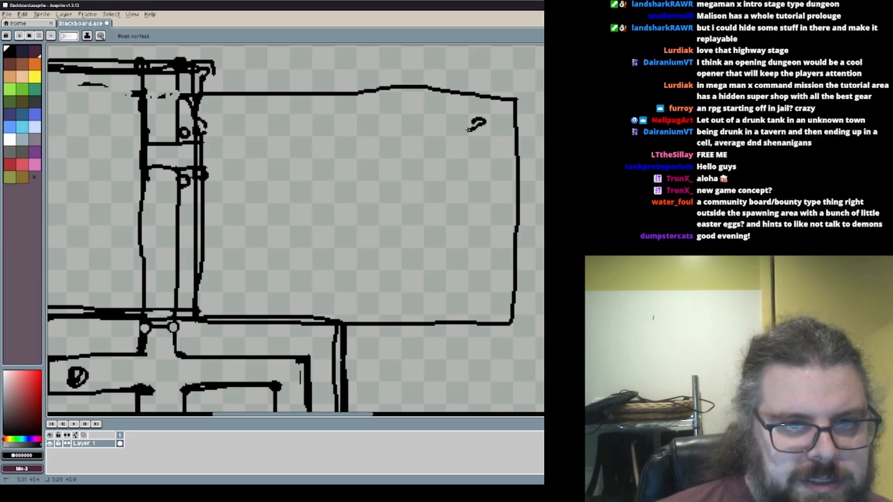
scroll(469, 122, down, 3)
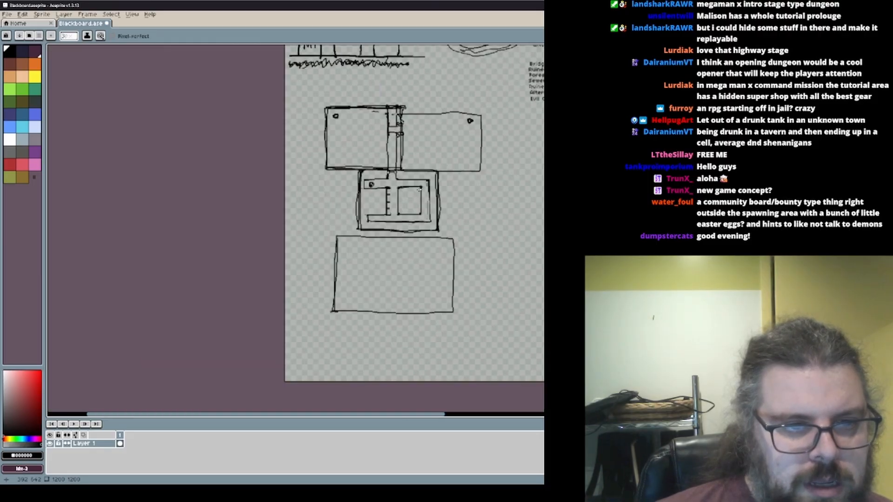
Examine the overall dungeon layout and the gated passage between the upper rooms and the cell room
scroll(371, 276, up, 1)
scroll(371, 276, down, 1)
scroll(371, 275, up, 2)
middle_drag(371, 275, 382, 399)
scroll(371, 275, down, 1)
middle_drag(389, 155, 347, 331)
mouse_move(340, 145)
middle_down()
mouse_move(367, 154)
mouse_move(410, 129)
middle_up()
scroll(383, 128, up, 1)
scroll(365, 223, down, 1)
mouse_move(351, 179)
middle_down()
mouse_move(383, 243)
mouse_move(354, 280)
middle_up()
scroll(347, 281, up, 3)
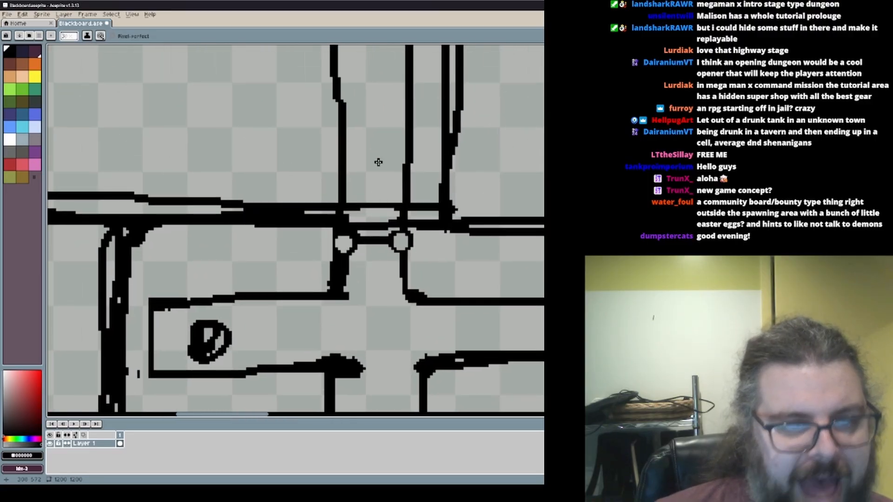
scroll(378, 162, down, 1)
middle_drag(376, 198, 349, 299)
Try a short black stroke in the passage just below the gate to the cell room
scroll(351, 256, up, 1)
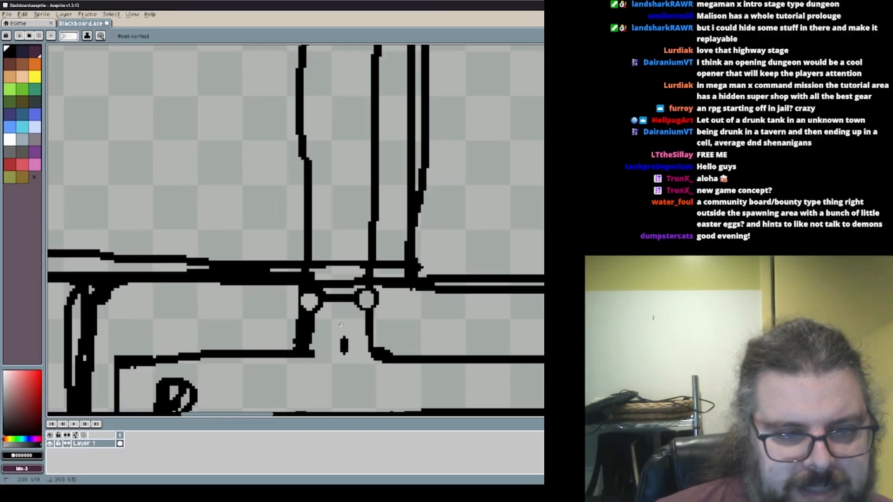
key(i)
key(b)
scroll(337, 332, down, 4)
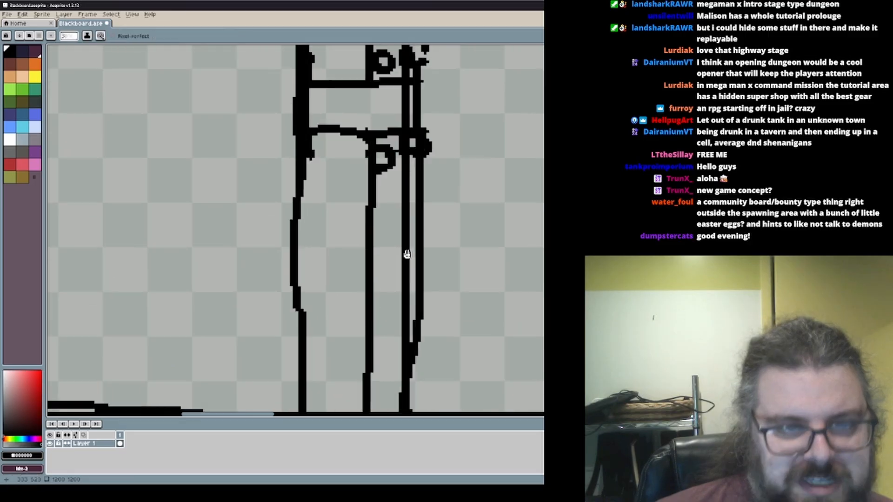
middle_drag(402, 325, 402, 278)
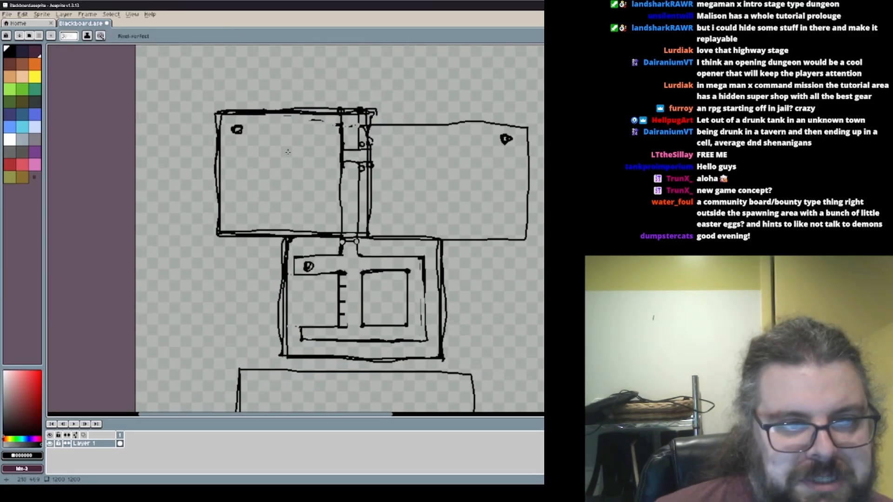
scroll(356, 239, up, 2)
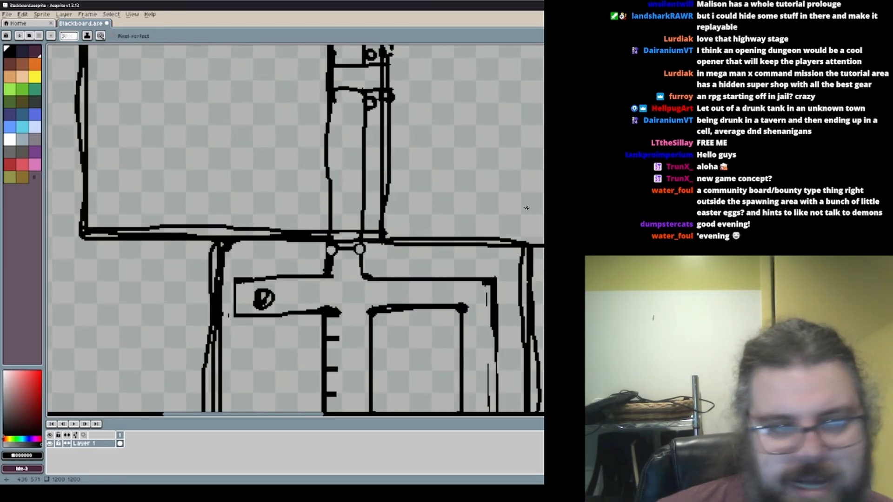
scroll(475, 265, down, 2)
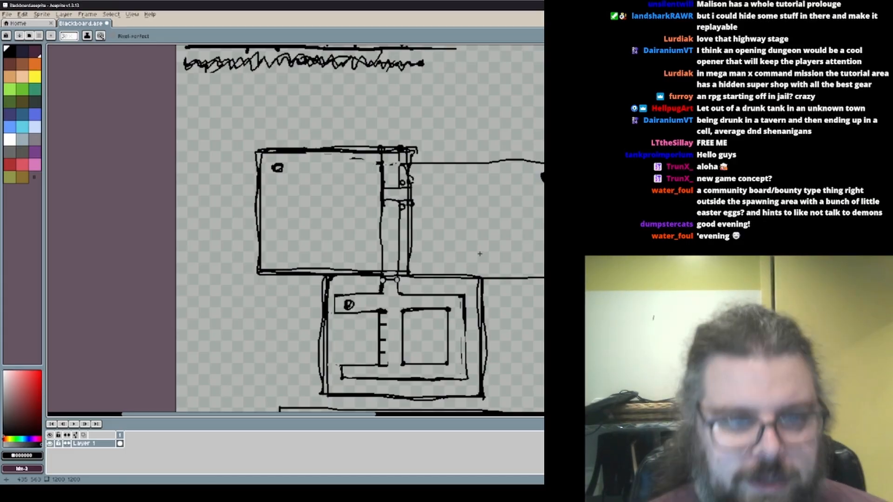
scroll(385, 297, up, 4)
scroll(381, 312, down, 1)
scroll(325, 309, up, 1)
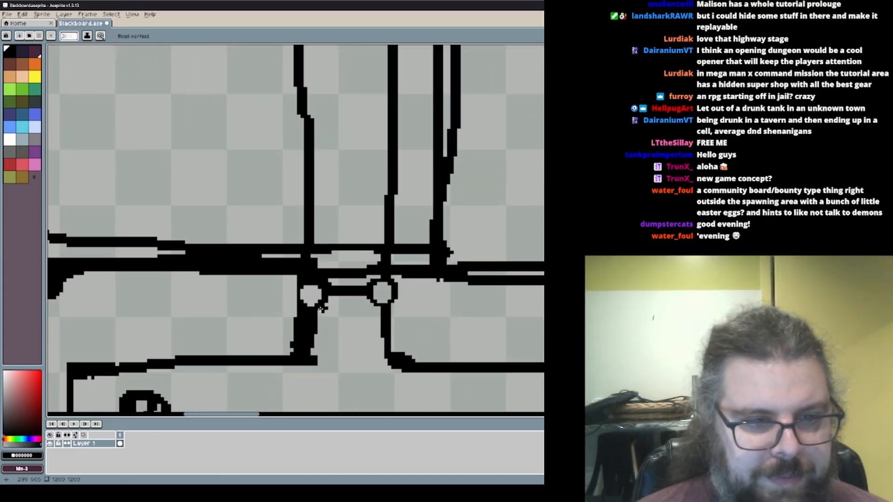
mouse_move(364, 336)
mouse_down()
mouse_move(336, 189)
mouse_move(337, 316)
mouse_up()
key(ctrl+z)
Try a horizontal stroke through the central corridor's side opening and a vertical stroke up the corridor's left wall
scroll(335, 316, down, 3)
mouse_move(470, 75)
middle_down()
mouse_move(480, 137)
mouse_move(445, 234)
middle_up()
scroll(446, 233, up, 3)
scroll(445, 233, down, 2)
middle_drag(327, 279, 387, 178)
drag(349, 225, 401, 226)
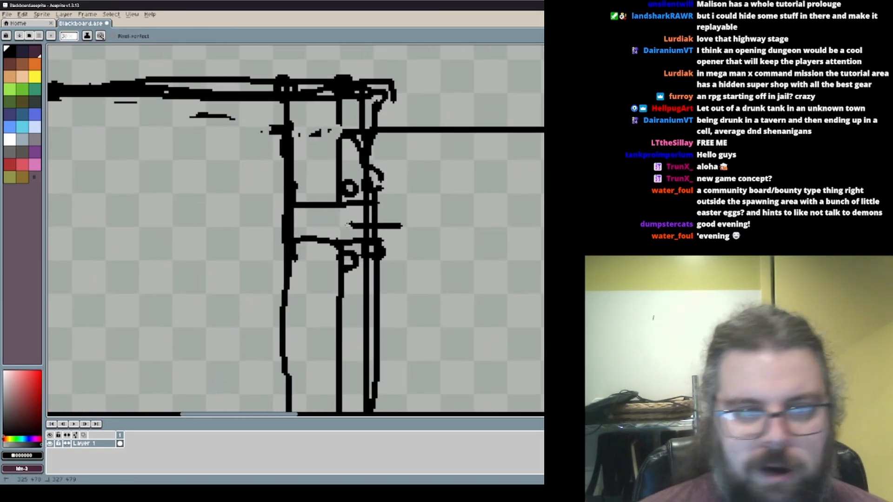
scroll(388, 223, down, 2)
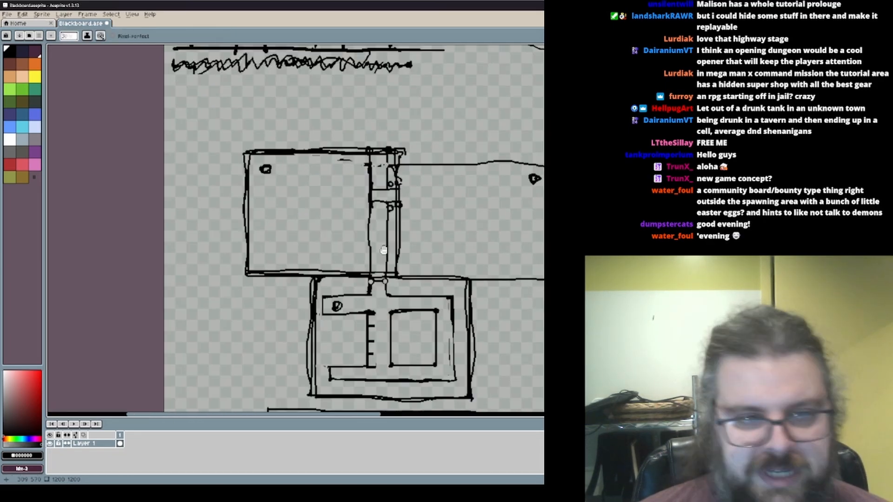
scroll(364, 202, up, 1)
mouse_move(364, 203)
middle_down()
mouse_move(373, 271)
mouse_move(394, 217)
middle_up()
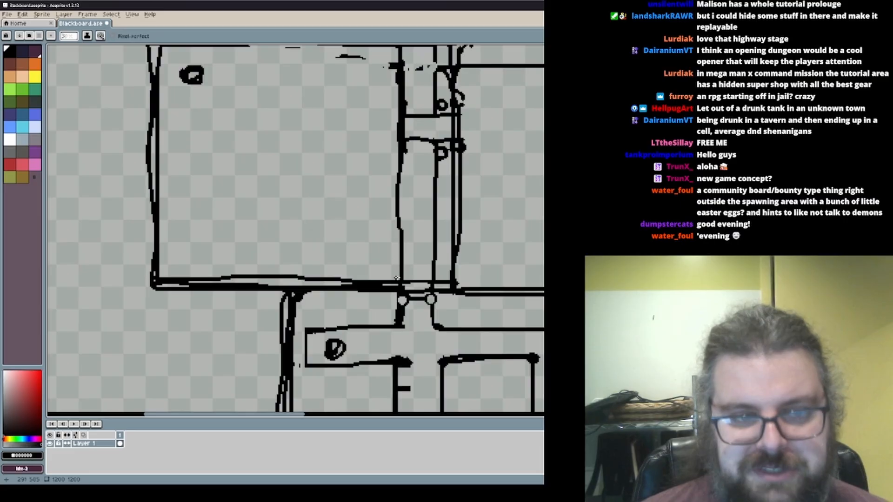
drag(399, 285, 404, 152)
key(ctrl+z)
scroll(404, 154, down, 2)
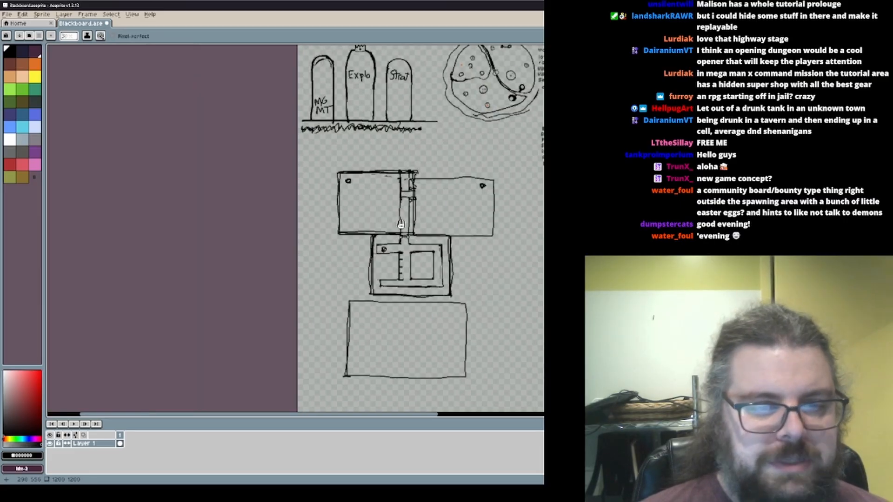
Draw a second black outline along the top, right and bottom walls of the upper right room
scroll(432, 142, up, 2)
middle_drag(433, 141, 286, 160)
drag(262, 113, 542, 119)
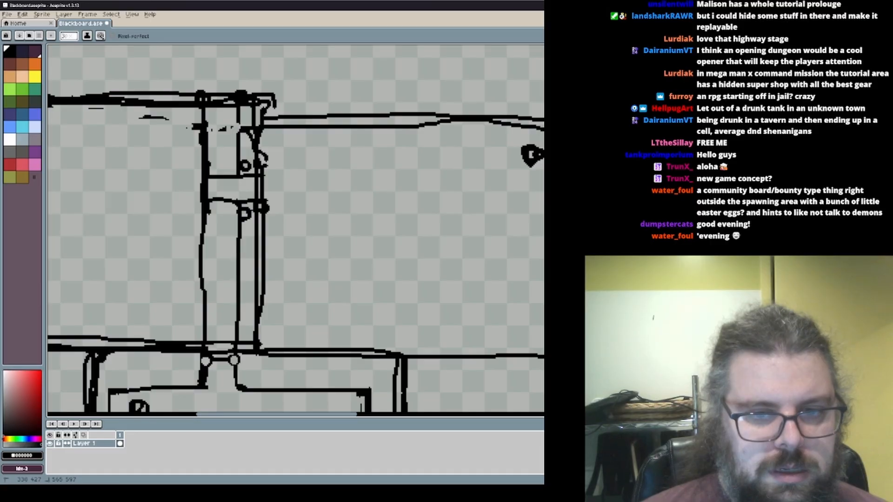
mouse_move(543, 353)
mouse_down()
mouse_move(391, 348)
mouse_move(543, 346)
mouse_up()
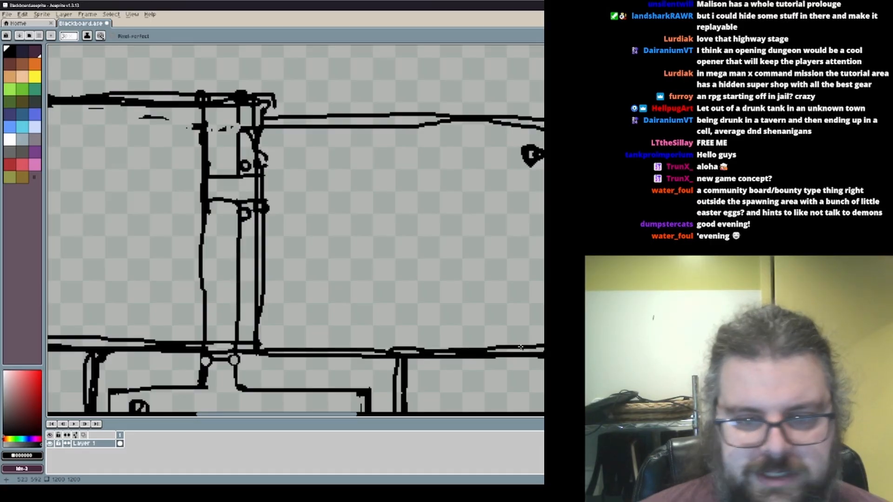
scroll(521, 347, down, 3)
Draw a second gate across the corridor's lower end, just above the existing one, as two hollow circles joined by a black bar
scroll(447, 298, up, 4)
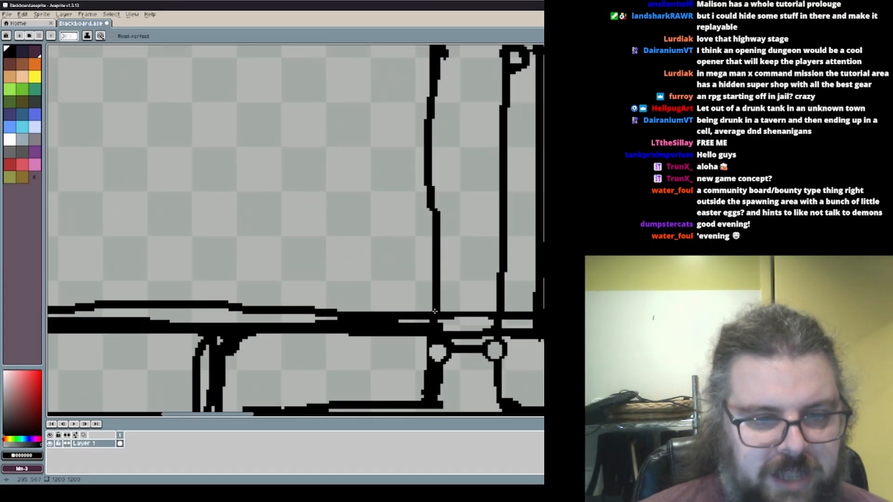
drag(428, 304, 431, 296)
scroll(505, 295, up, 2)
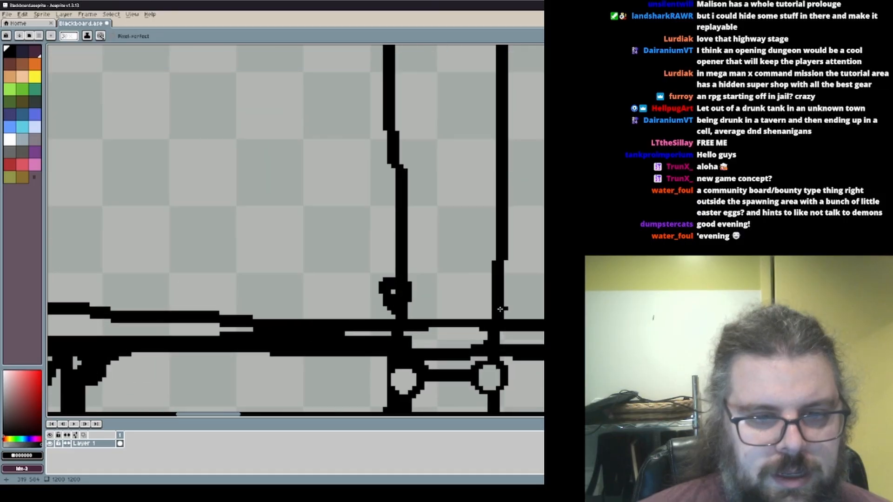
drag(491, 309, 485, 286)
drag(402, 292, 489, 295)
key(x)
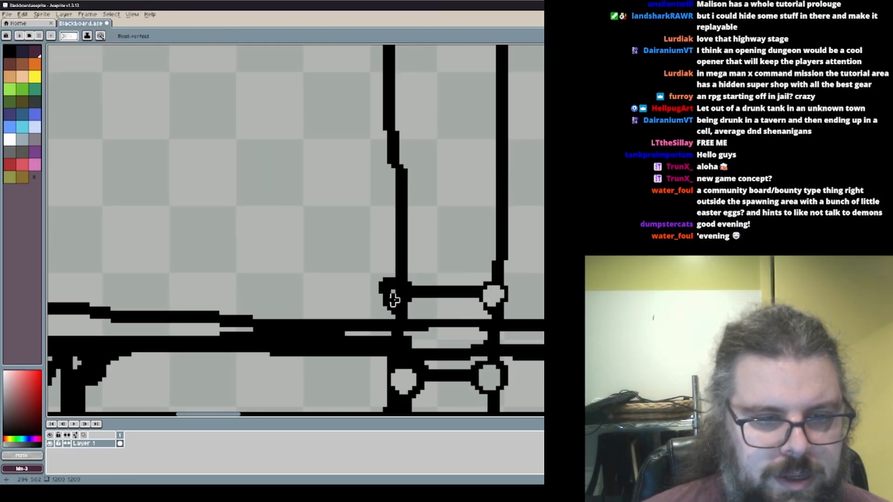
drag(393, 295, 394, 296)
key(x)
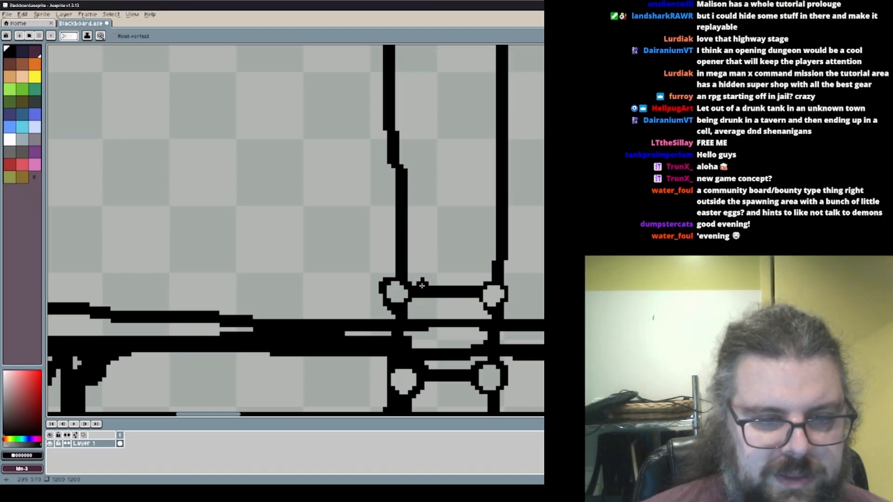
Examine the gated corridor, the upper rooms and the empty large room at the bottom of the layout
scroll(421, 286, down, 3)
scroll(439, 225, up, 3)
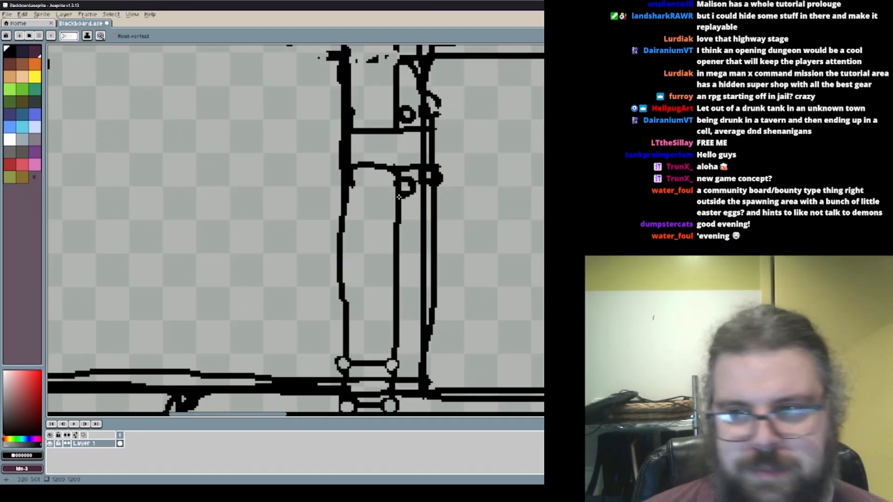
scroll(439, 225, down, 3)
scroll(408, 233, up, 2)
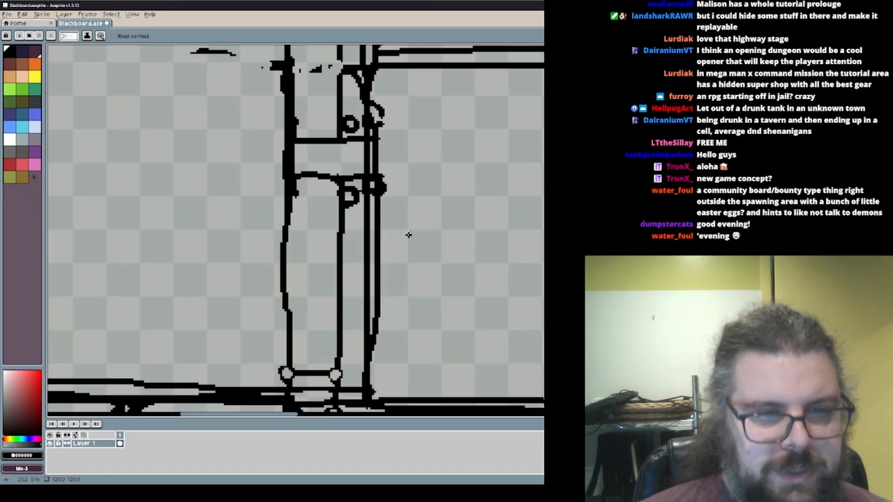
scroll(372, 242, down, 4)
scroll(345, 250, up, 2)
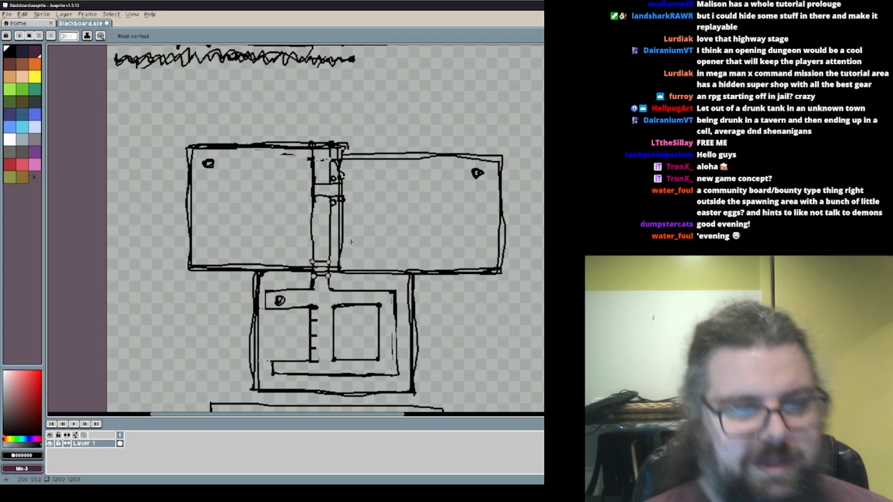
scroll(352, 235, up, 4)
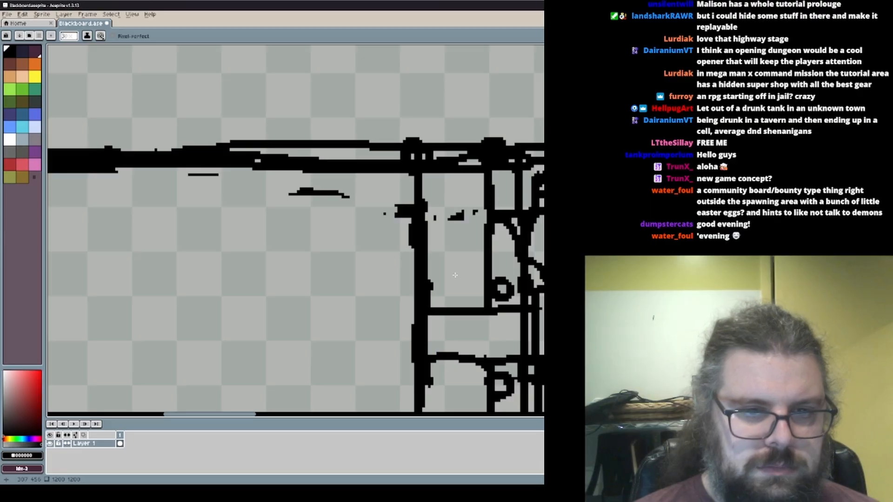
scroll(488, 229, down, 4)
scroll(372, 244, up, 1)
middle_drag(373, 245, 378, 163)
scroll(340, 328, up, 1)
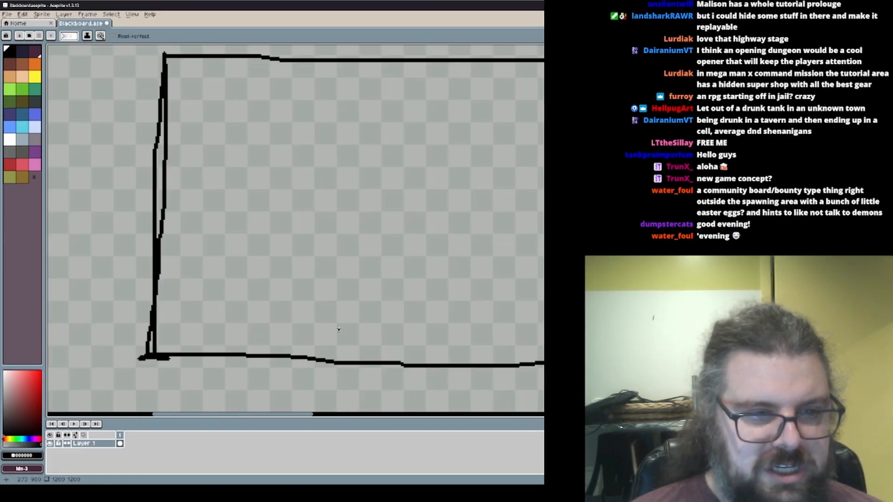
scroll(340, 327, down, 1)
scroll(273, 294, up, 1)
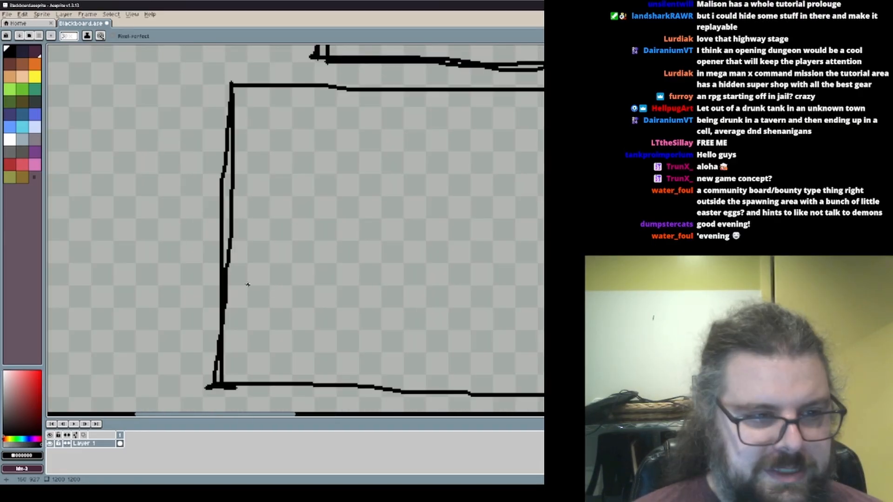
scroll(248, 284, down, 2)
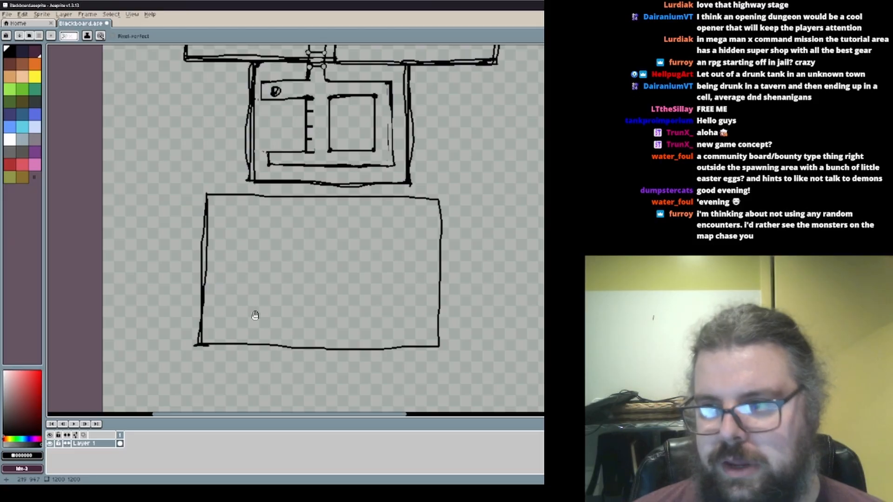
middle_drag(255, 315, 255, 336)
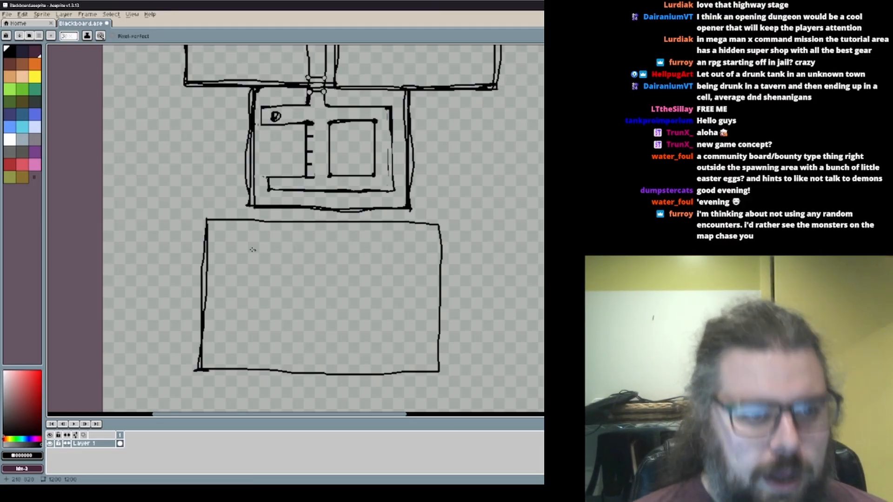
scroll(377, 130, up, 3)
mouse_move(442, 194)
mouse_down()
mouse_move(445, 389)
mouse_move(446, 191)
mouse_move(442, 376)
mouse_move(436, 356)
mouse_up()
key(ctrl+z)
key(ctrl+z)
Erase the stray thin line inside the cell room's right wall, using the transparent colour
alt+click(417, 346)
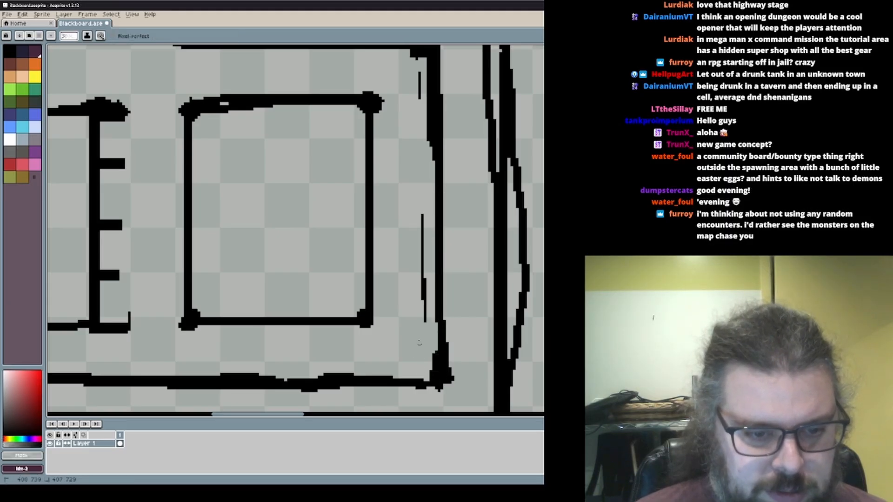
drag(423, 300, 422, 215)
drag(415, 346, 422, 285)
scroll(486, 337, down, 1)
mouse_move(443, 360)
middle_down()
mouse_move(486, 336)
mouse_move(552, 367)
middle_up()
scroll(487, 337, down, 2)
scroll(552, 367, up, 3)
Thicken the cell room's inner right wall in black and erase the stray mark near its upper end
alt+click(549, 378)
drag(549, 379, 545, 202)
middle_drag(543, 113, 541, 238)
scroll(541, 238, up, 1)
alt+click(512, 233)
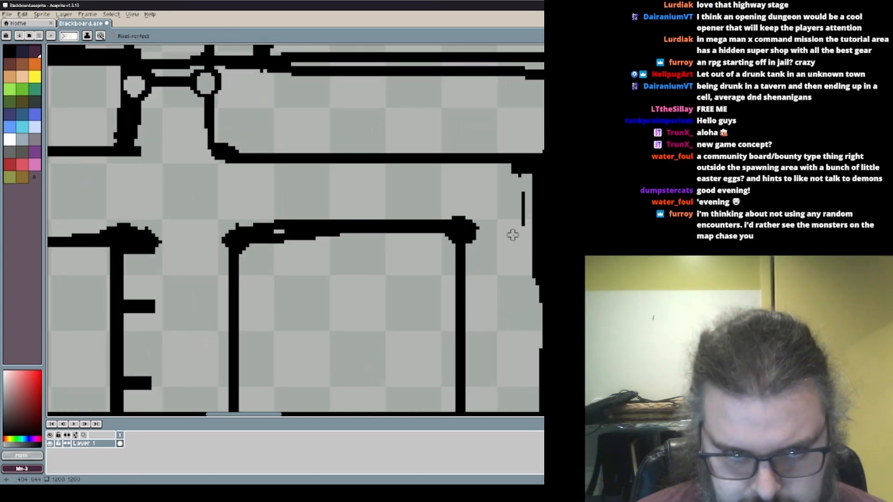
mouse_move(522, 228)
mouse_down()
mouse_move(518, 175)
mouse_move(530, 208)
mouse_up()
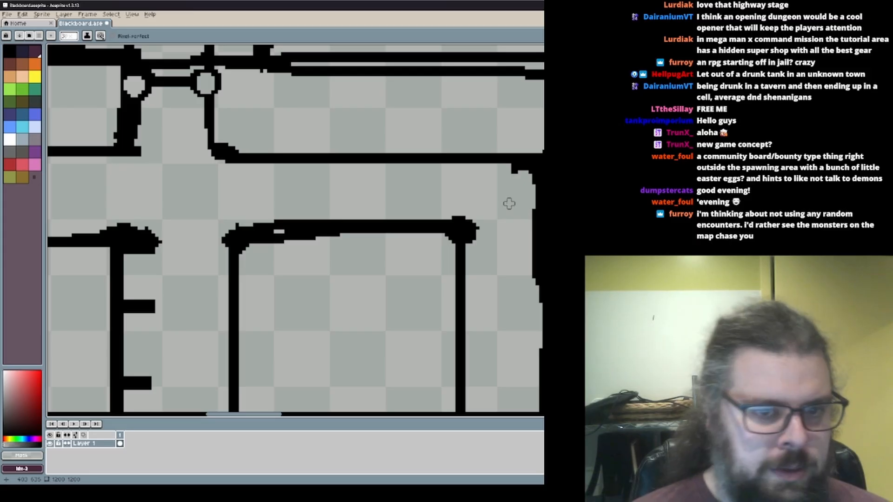
Redraw the lower wall of the nook holding the round marker in black and erase the uneven bumps on its upper edge
scroll(502, 207, down, 2)
middle_drag(462, 232, 534, 170)
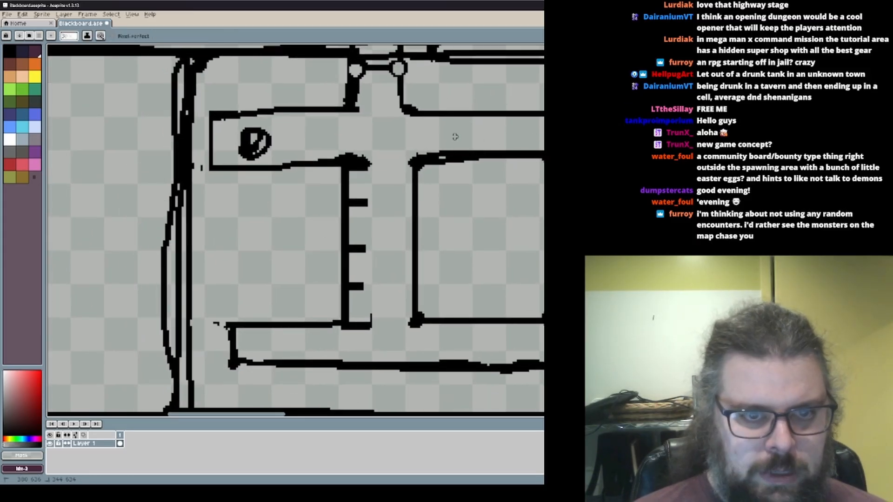
scroll(407, 149, up, 1)
alt+click(491, 218)
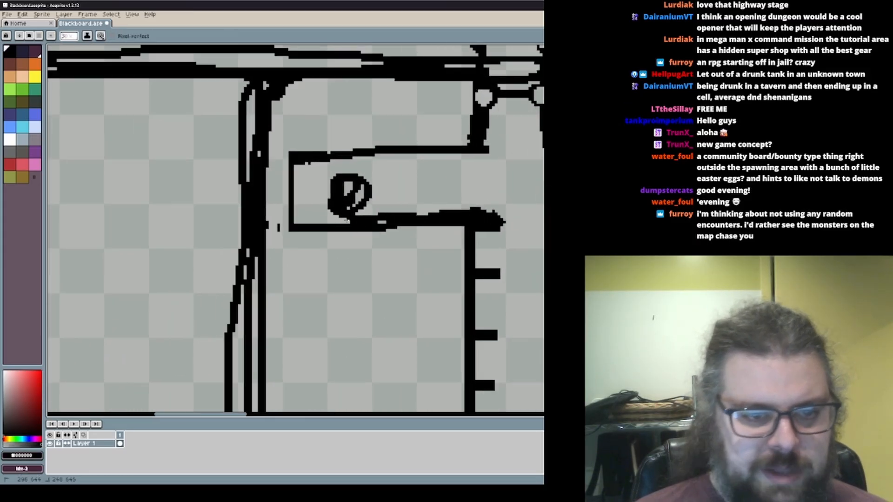
drag(291, 223, 458, 228)
scroll(477, 228, up, 1)
middle_drag(477, 228, 506, 267)
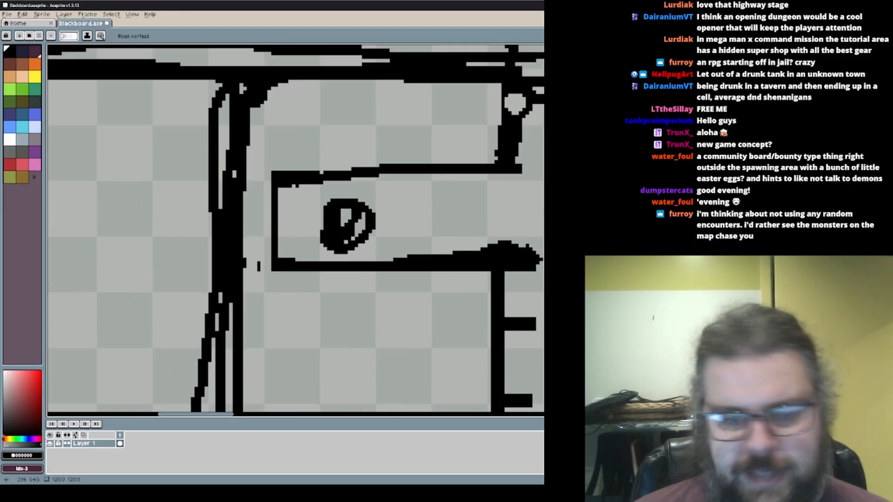
alt+click(433, 244)
mouse_move(433, 250)
mouse_down()
mouse_move(535, 249)
mouse_move(530, 242)
mouse_up()
Thicken the nook's left wall in black and trim the excess with the transparent colour
alt+click(277, 266)
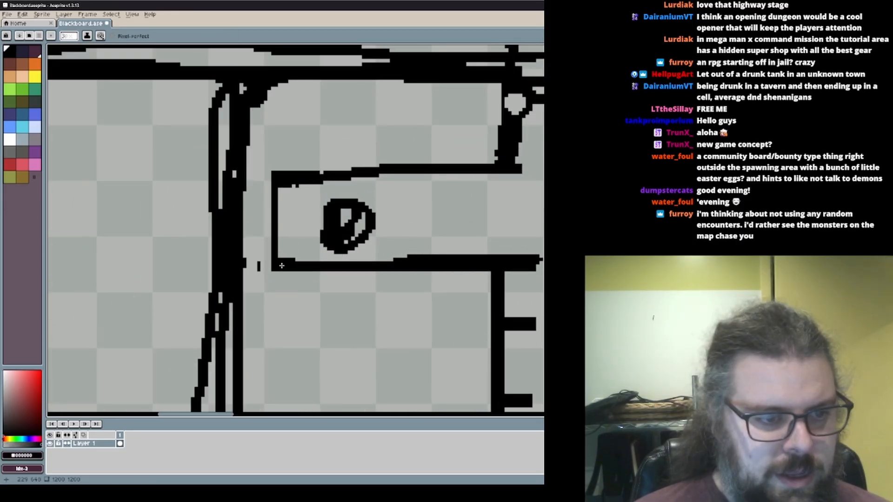
mouse_move(280, 265)
mouse_down()
mouse_move(277, 185)
mouse_move(284, 246)
mouse_move(284, 191)
mouse_up()
alt+click(285, 285)
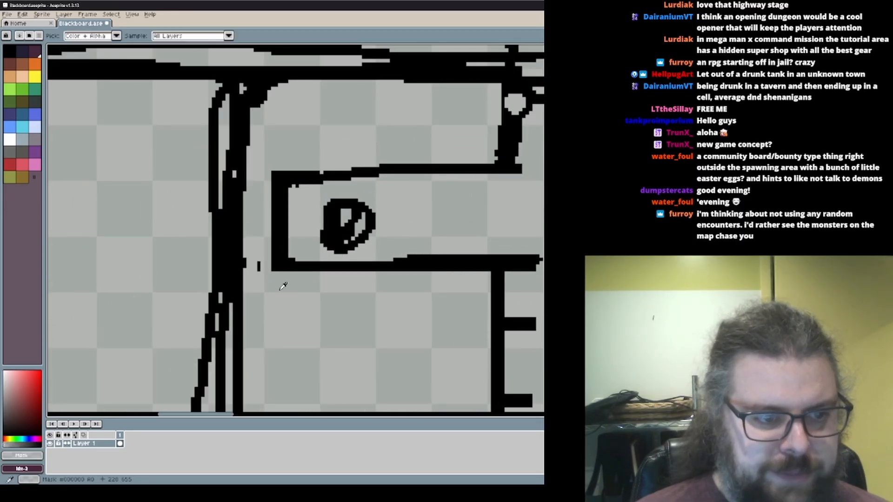
mouse_move(285, 285)
mouse_down()
mouse_move(269, 155)
mouse_move(284, 277)
mouse_up()
Examine the cell room and how it connects to the rest of the dungeon layout
scroll(251, 273, down, 3)
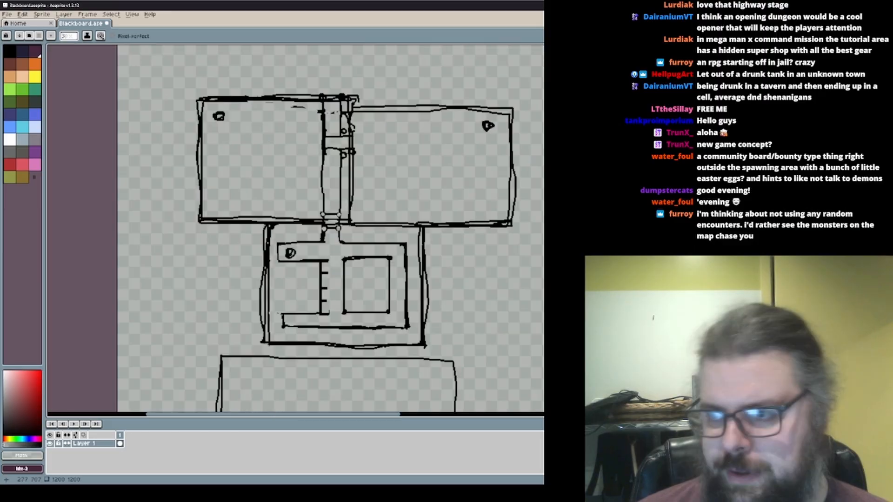
scroll(335, 313, up, 3)
scroll(334, 313, down, 2)
middle_drag(333, 313, 236, 348)
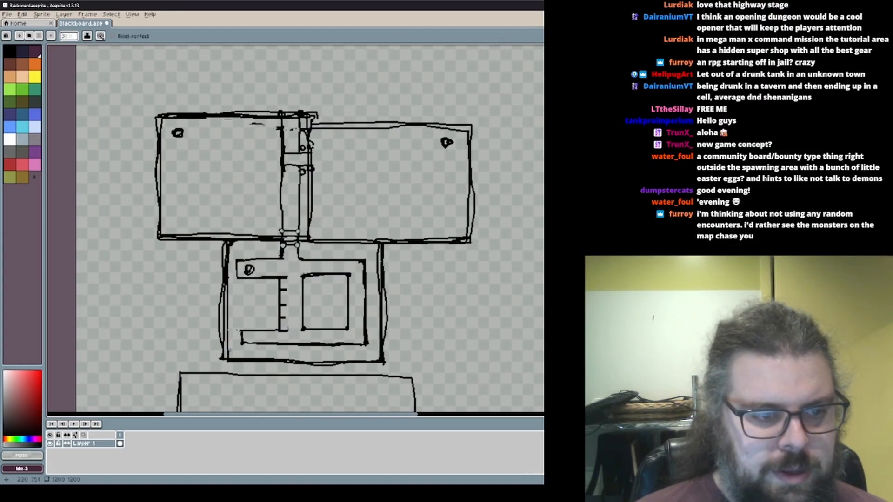
scroll(233, 349, up, 2)
scroll(294, 329, down, 3)
middle_drag(352, 341, 348, 281)
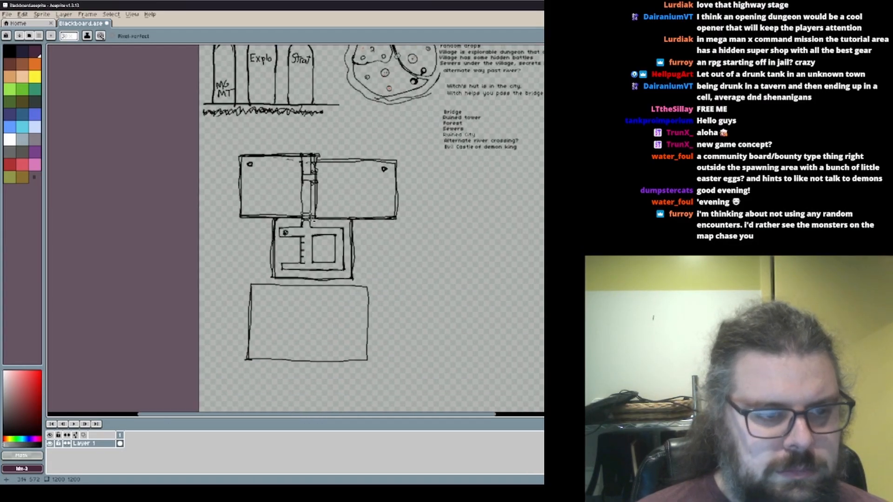
scroll(313, 221, up, 3)
scroll(321, 195, down, 2)
scroll(325, 167, up, 2)
Close the left block's open side and divide both inner blocks into four cells each with crossing black lines
alt+click(326, 165)
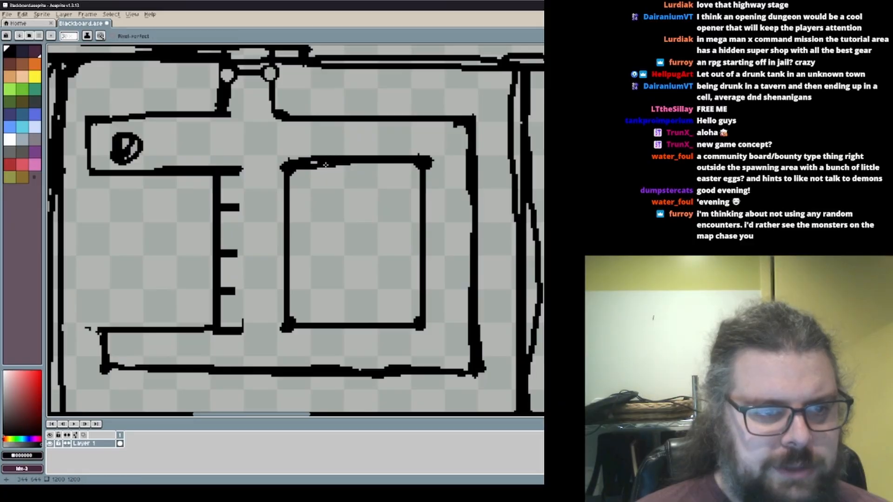
scroll(326, 164, down, 2)
scroll(272, 148, up, 1)
middle_drag(435, 187, 488, 206)
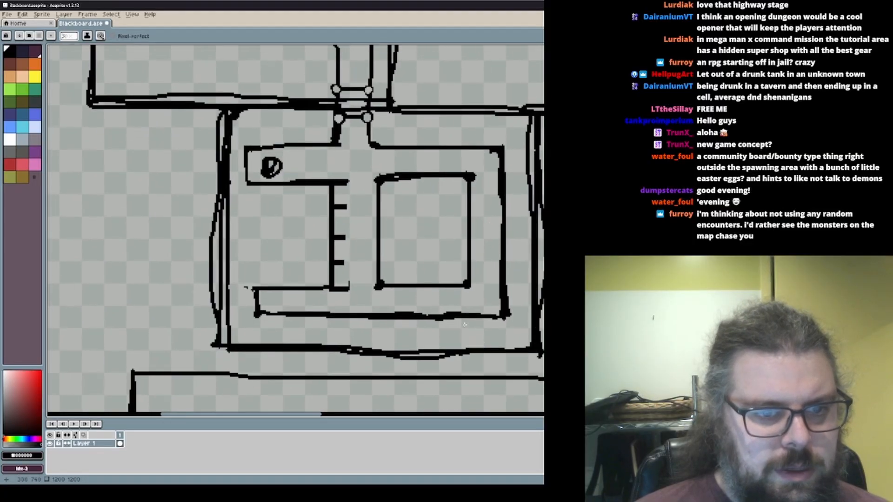
middle_drag(460, 123, 442, 153)
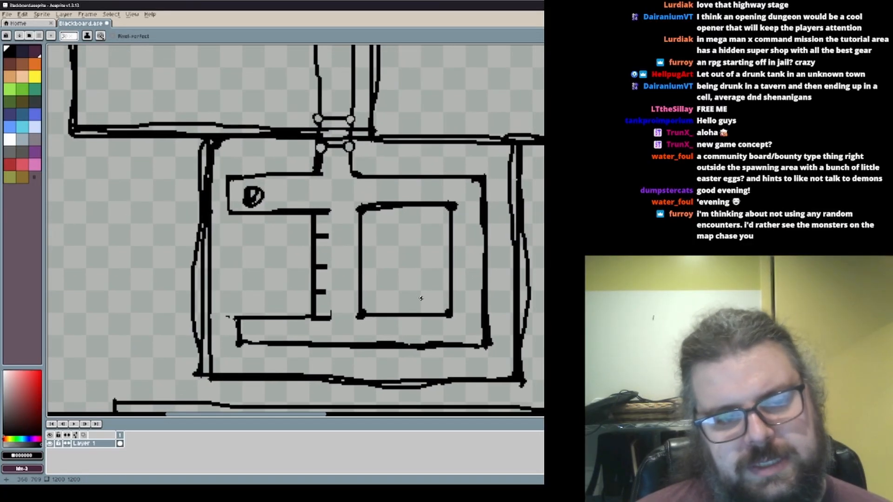
drag(401, 207, 400, 321)
drag(361, 263, 471, 259)
mouse_move(231, 214)
mouse_down()
mouse_move(234, 320)
mouse_move(265, 226)
mouse_up()
drag(226, 261, 299, 258)
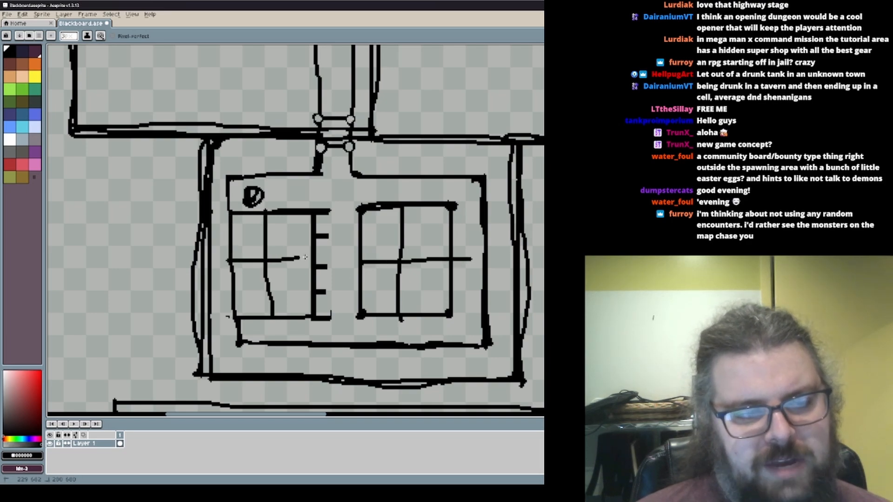
Examine the divided cell blocks, the surrounding rooms and the empty area beside the layout
scroll(331, 257, down, 2)
scroll(299, 239, up, 2)
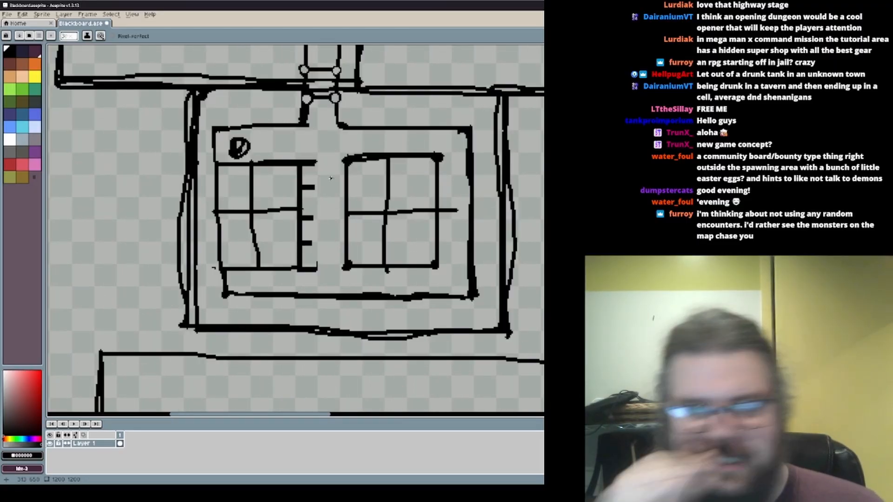
mouse_move(526, 214)
mouse_down()
mouse_move(349, 331)
mouse_move(251, 93)
mouse_move(464, 272)
mouse_up()
scroll(369, 243, down, 1)
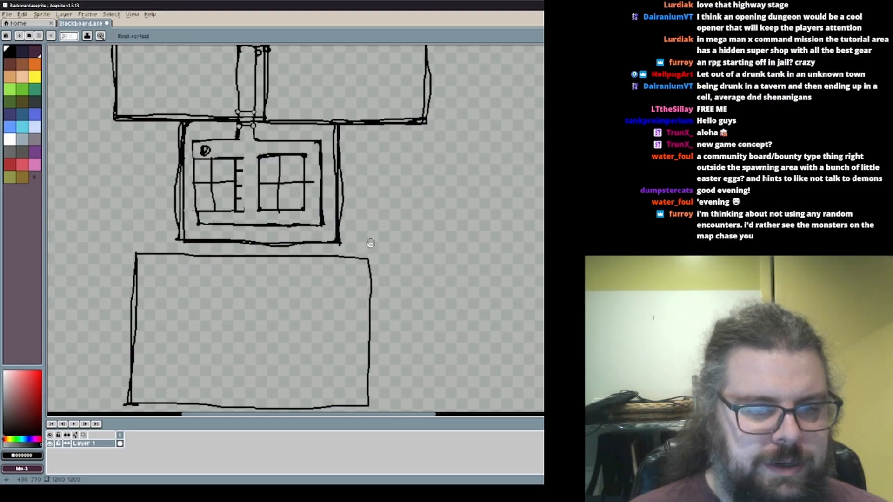
scroll(263, 239, down, 2)
scroll(256, 238, up, 2)
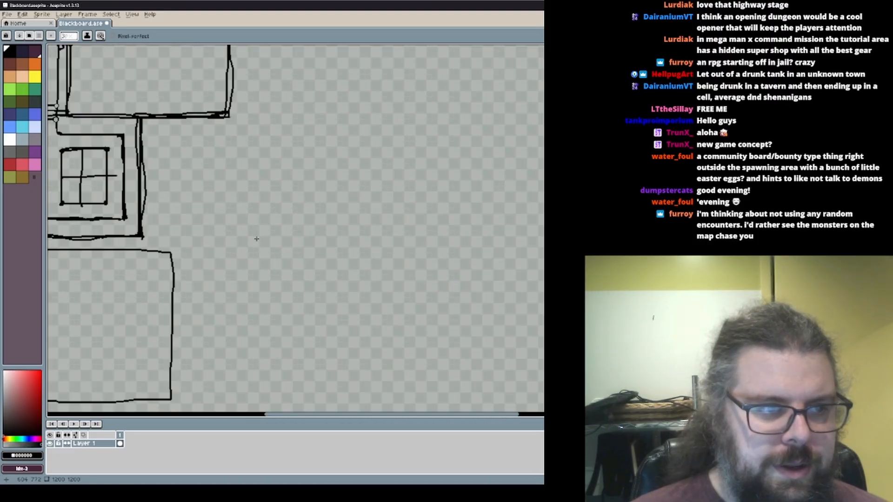
middle_drag(269, 237, 470, 177)
scroll(379, 227, up, 2)
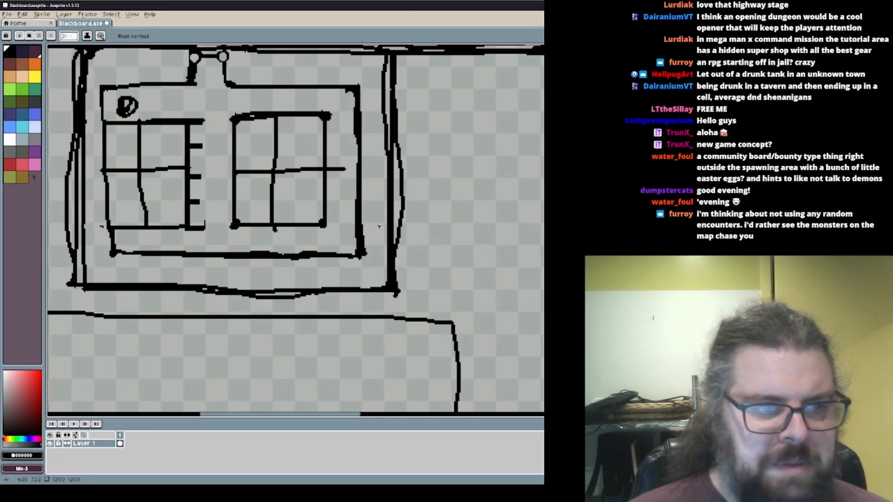
scroll(379, 226, down, 2)
middle_drag(379, 226, 551, 251)
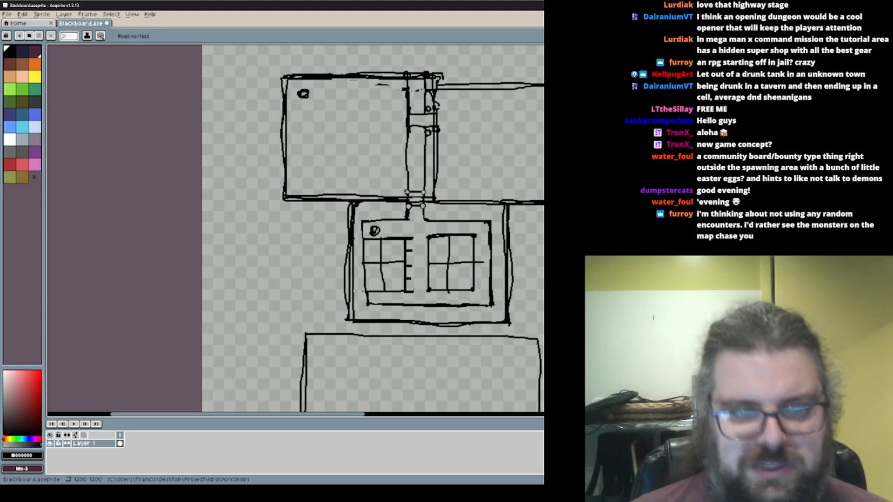
Switch to RPG Maker MZ and set the Test map's width and height to 48 tiles
key(alt+Tab)
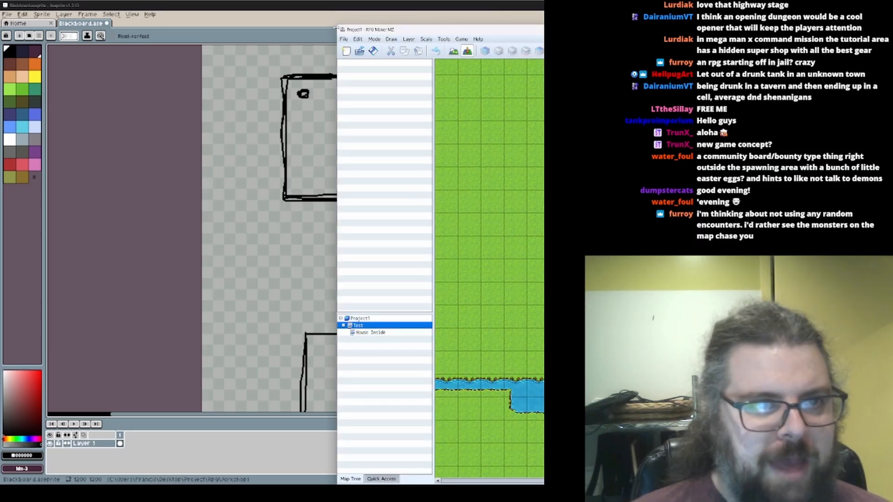
drag(337, 28, 247, 27)
right_click(294, 343)
click(310, 349)
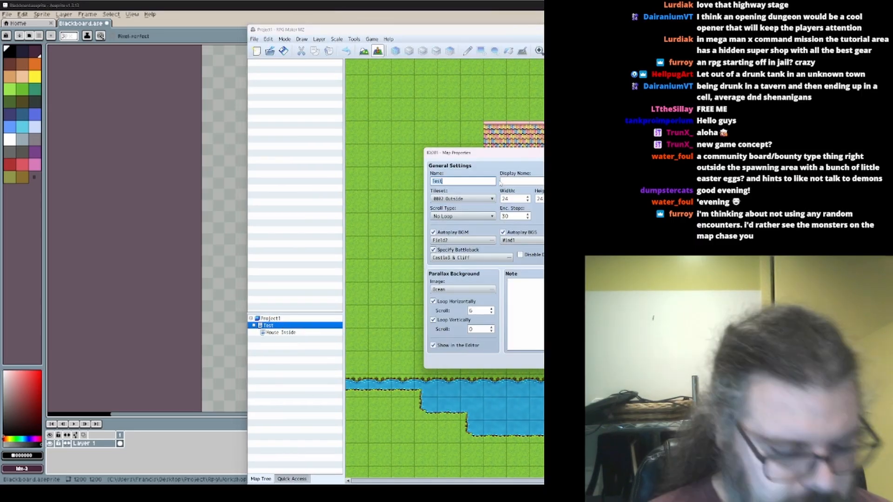
key(Escape)
key(super+Up)
drag(538, 132, 545, 133)
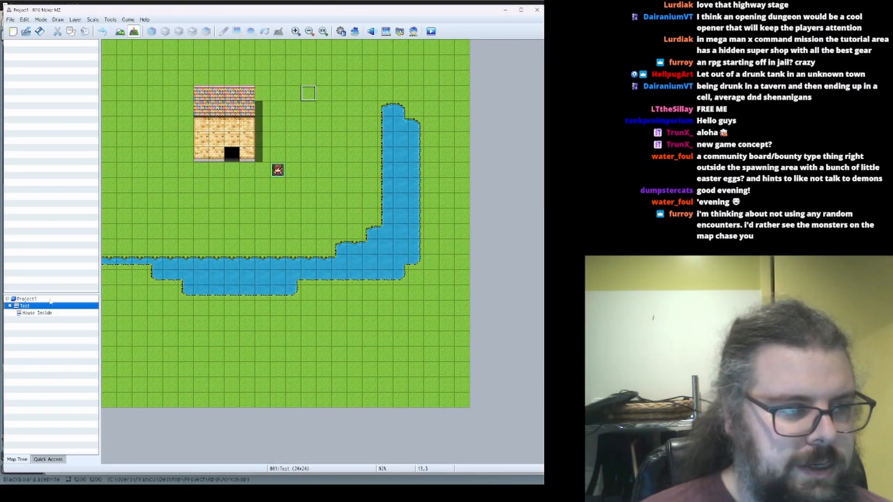
double_click(25, 306)
click(353, 358)
Remove the Test map's parallax background image and rename the map CitySouth
double_click(54, 307)
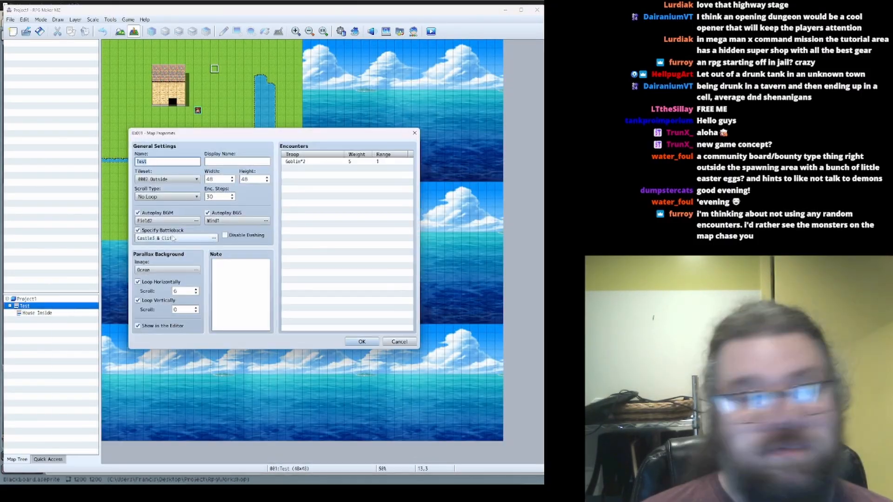
click(196, 270)
click(149, 172)
click(296, 343)
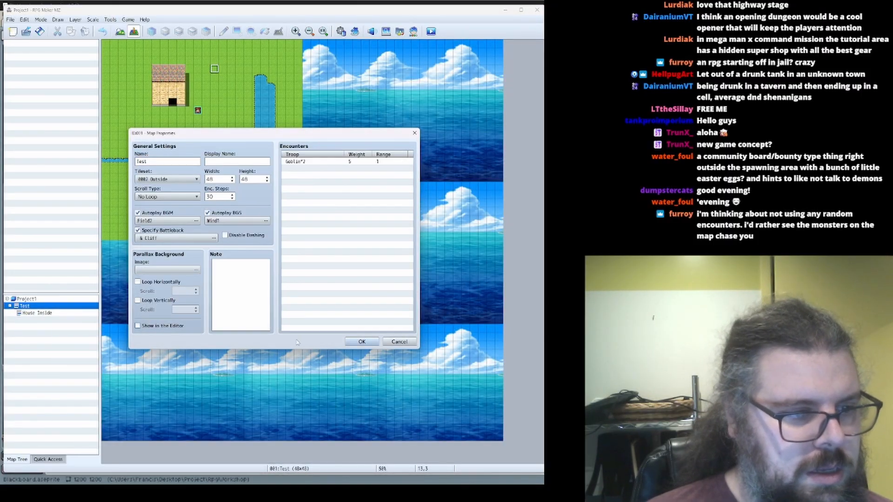
click(186, 160)
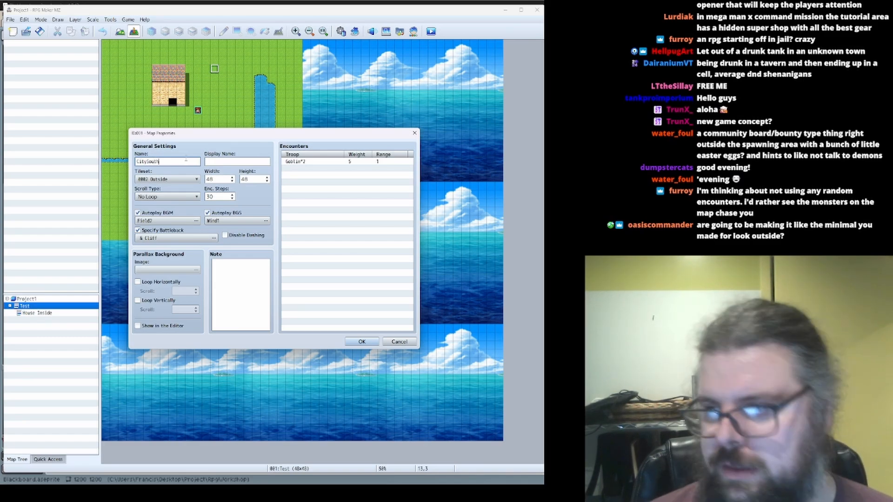
click(362, 342)
Cover the whole CitySouth map with grass and frame its outer edges with grey stone wall top
click(120, 31)
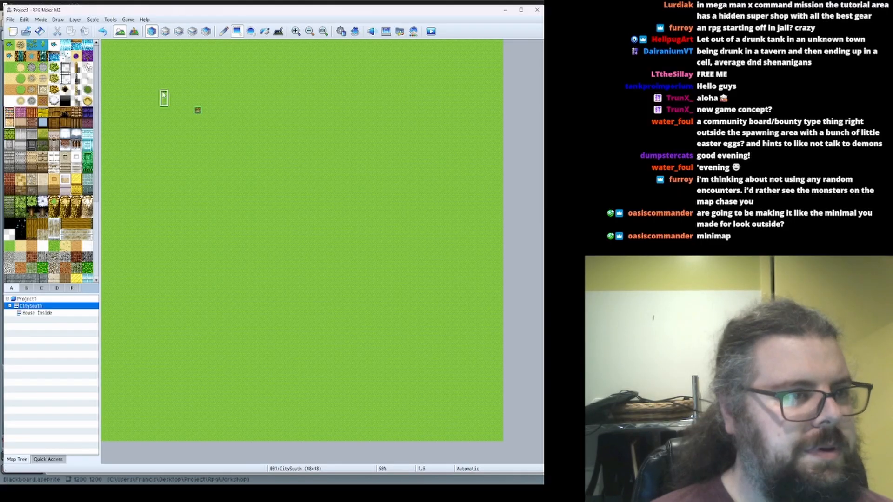
click(20, 122)
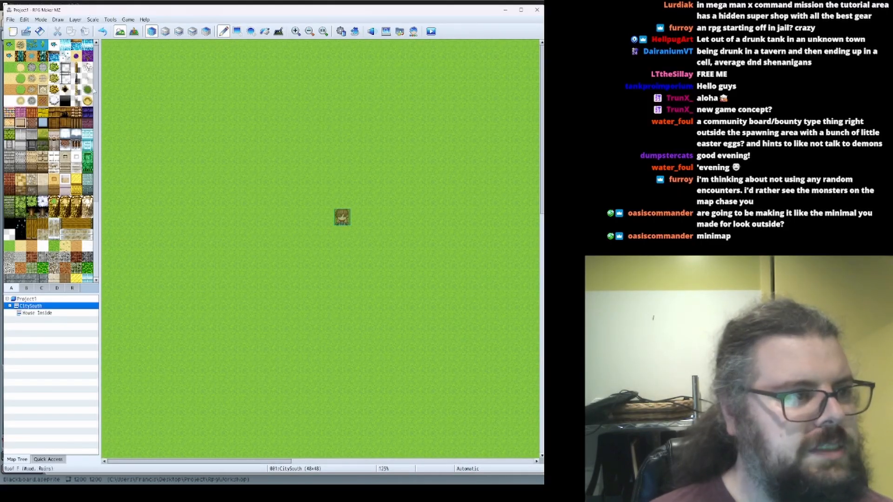
click(238, 32)
ctrl+scroll(325, 232, down, 5)
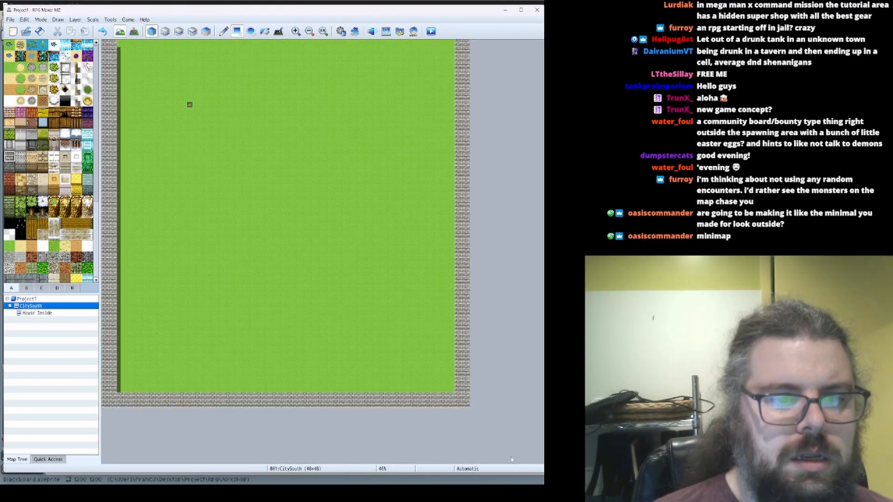
Add a two-tile-high dark stone face below the north wall and place a two-tile-wide black opening in it
click(225, 31)
ctrl+scroll(171, 72, up, 7)
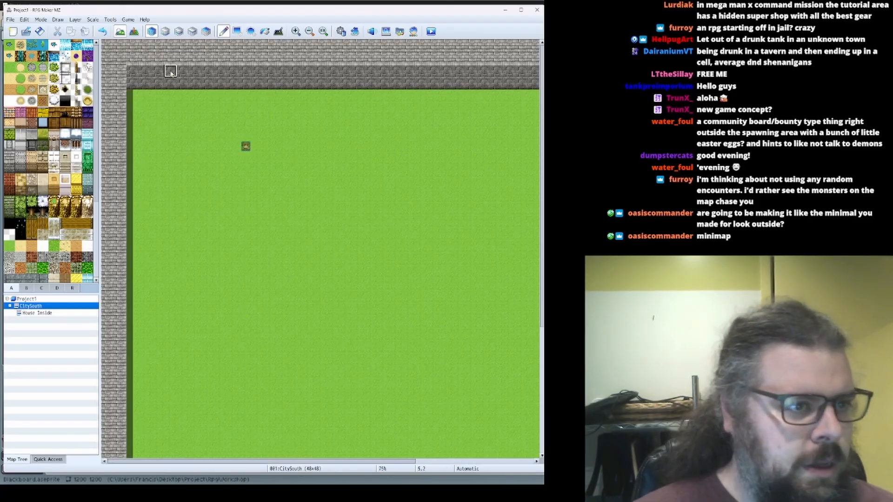
click(27, 288)
scroll(55, 200, down, 2)
ctrl+scroll(271, 99, down, 3)
ctrl+scroll(241, 80, up, 2)
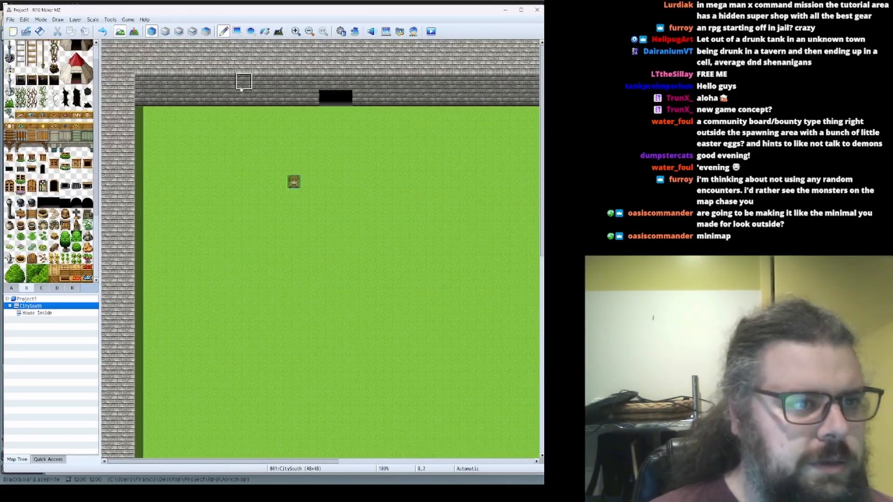
ctrl+scroll(227, 79, down, 2)
ctrl+scroll(113, 204, up, 1)
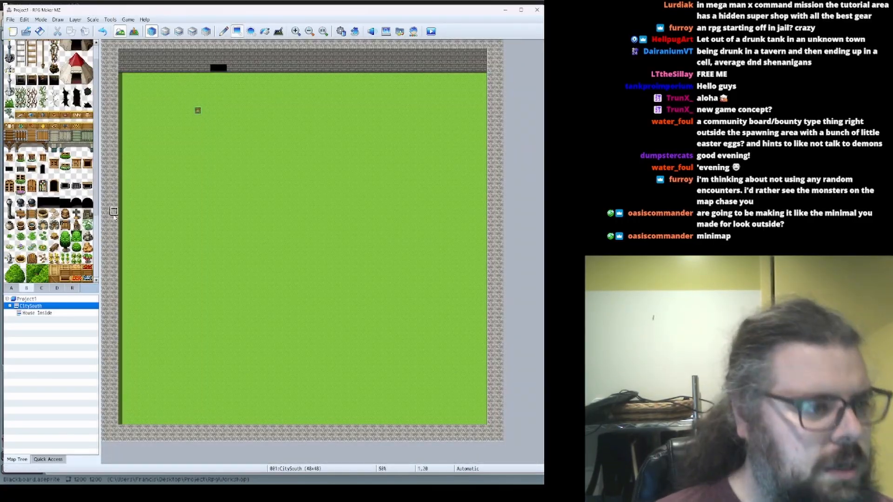
Build an inner stone wall running east from the west wall and turning south, with a wall face below its horizontal stretch
drag(114, 211, 289, 286)
drag(120, 237, 282, 245)
drag(290, 303, 300, 313)
ctrl+scroll(303, 313, up, 1)
scroll(51, 163, up, 2)
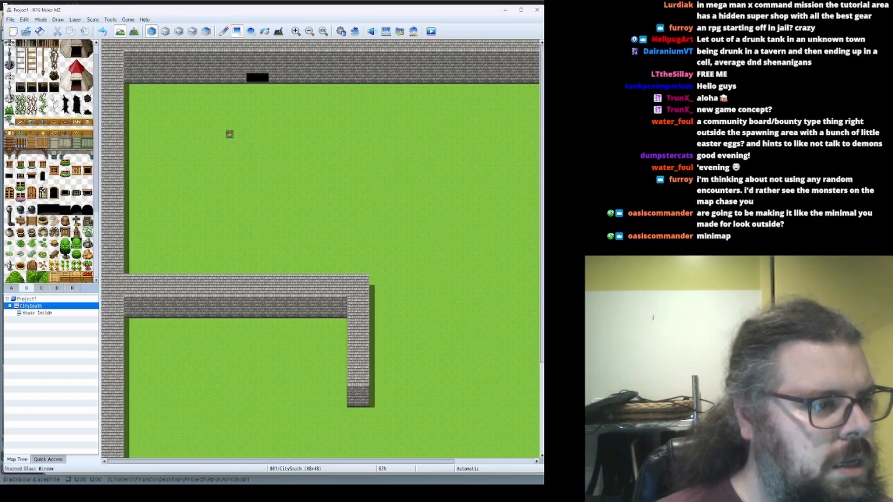
Lay two-tile-wide light stone paths south from the black opening and east from the west wall, looping south, east and back north
click(12, 289)
click(43, 68)
drag(253, 101, 263, 223)
drag(263, 91, 252, 91)
drag(129, 190, 496, 180)
ctrl+scroll(495, 181, down, 1)
drag(365, 161, 374, 370)
drag(381, 362, 457, 370)
drag(457, 354, 448, 102)
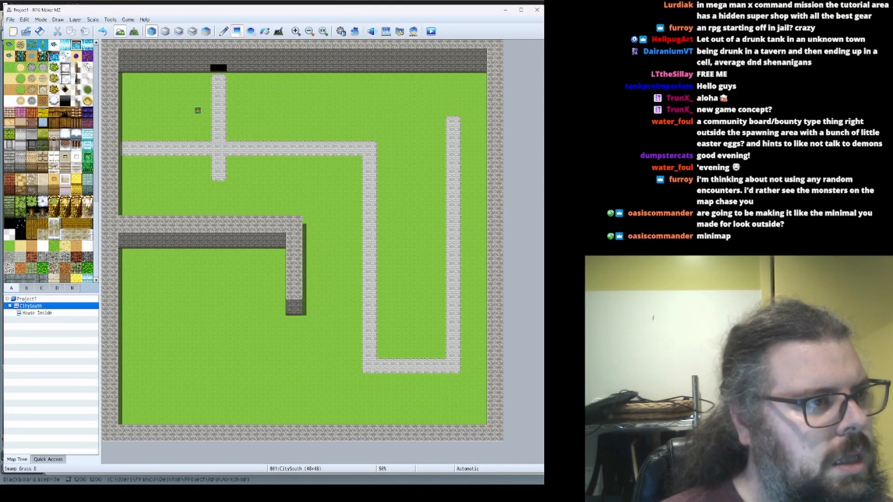
Fill the strip directly below the north wall with a water moat on both sides of the path
click(54, 56)
mouse_move(406, 77)
mouse_down()
mouse_move(485, 103)
mouse_move(483, 93)
mouse_up()
drag(483, 93, 231, 77)
drag(206, 77, 123, 93)
ctrl+scroll(163, 89, up, 2)
scroll(42, 204, down, 3)
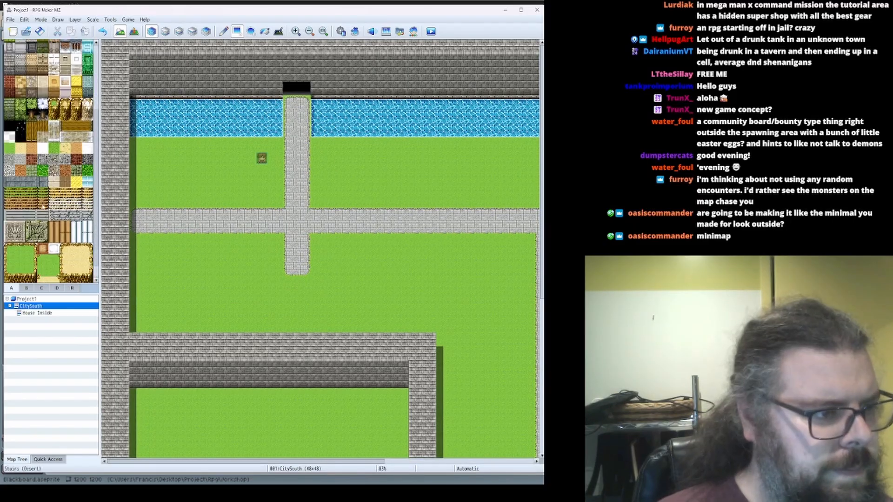
Lay a two-tile-wide dark stone bridge across the moat below the black opening
scroll(43, 207, up, 1)
click(43, 210)
drag(289, 102, 303, 131)
scroll(289, 151, down, 1)
ctrl+scroll(290, 151, down, 2)
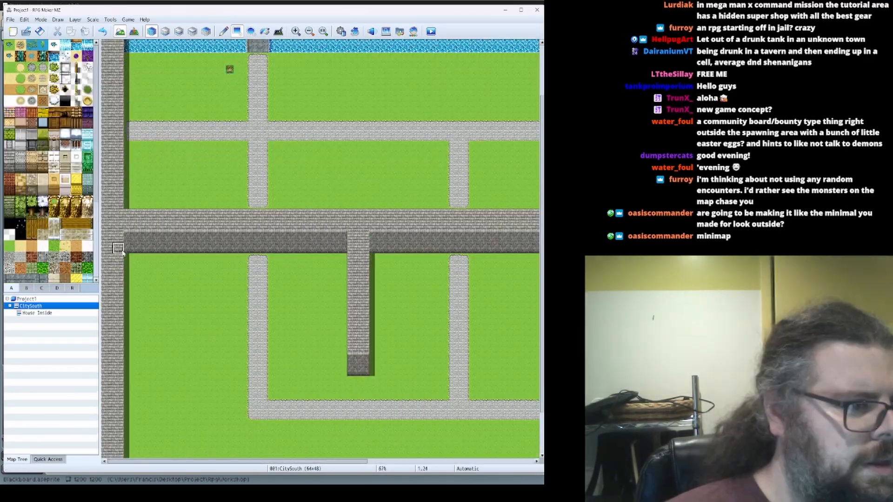
Paint a two-by-two-tile dark stone face into the west wall just above the horizontal inner wall
ctrl+scroll(186, 140, up, 1)
scroll(121, 293, down, 1)
drag(118, 268, 108, 268)
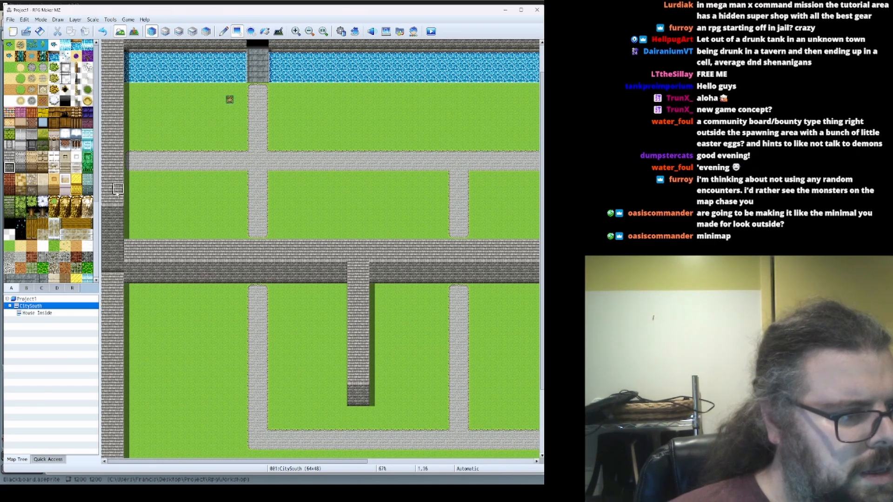
right_click(117, 200)
drag(118, 212, 108, 223)
scroll(117, 193, up, 1)
scroll(107, 293, down, 1)
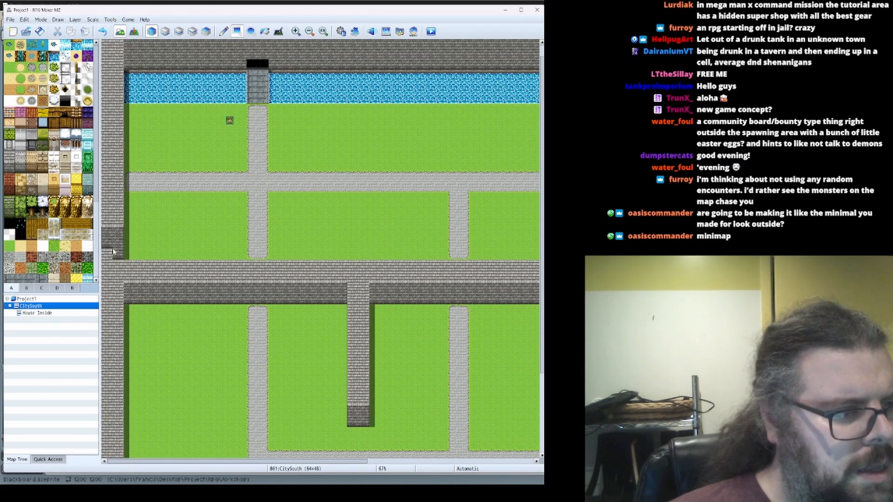
Resize the CitySouth map to a width of 70 and a height of 60 tiles
ctrl+scroll(107, 293, down, 3)
right_click(55, 305)
click(70, 310)
click(233, 177)
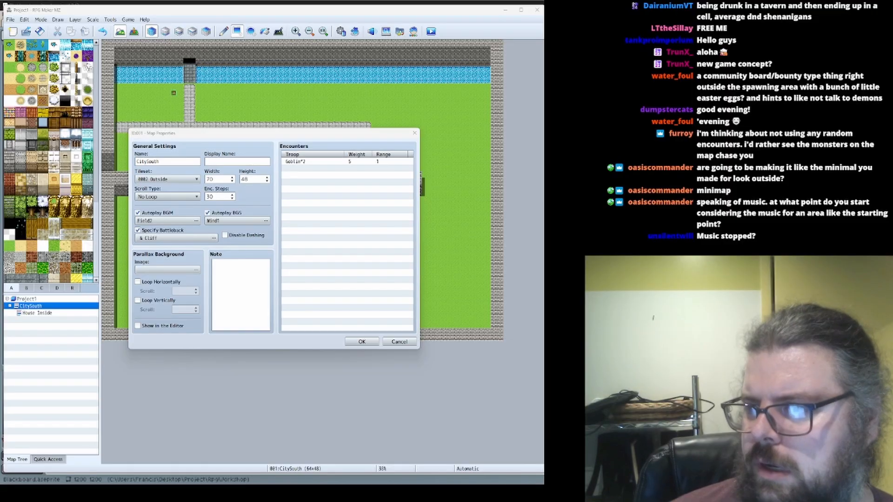
click(272, 237)
click(362, 341)
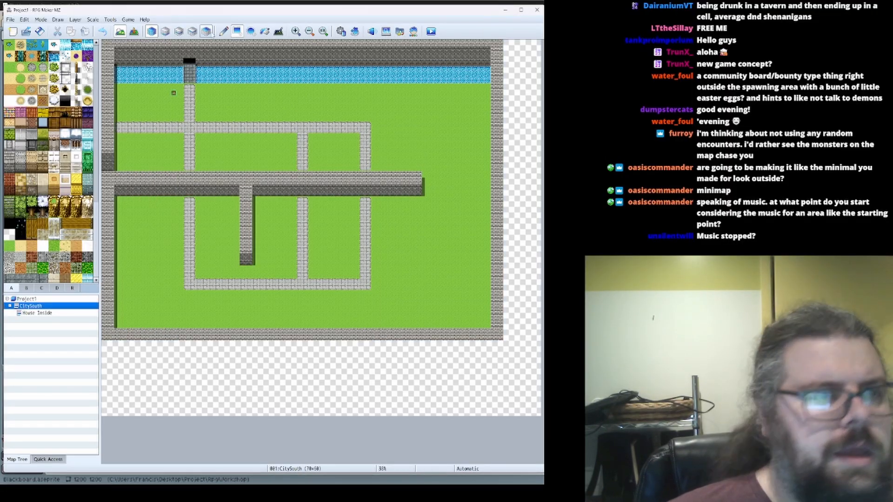
Surround the city walls with water and add a two-tile-high dark stone face beneath the south wall
ctrl+scroll(234, 346, down, 1)
ctrl+scroll(186, 153, up, 1)
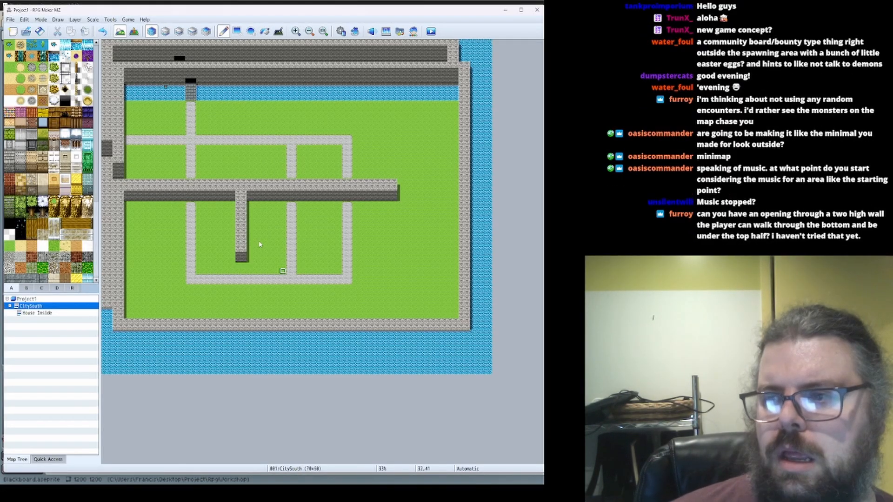
click(236, 31)
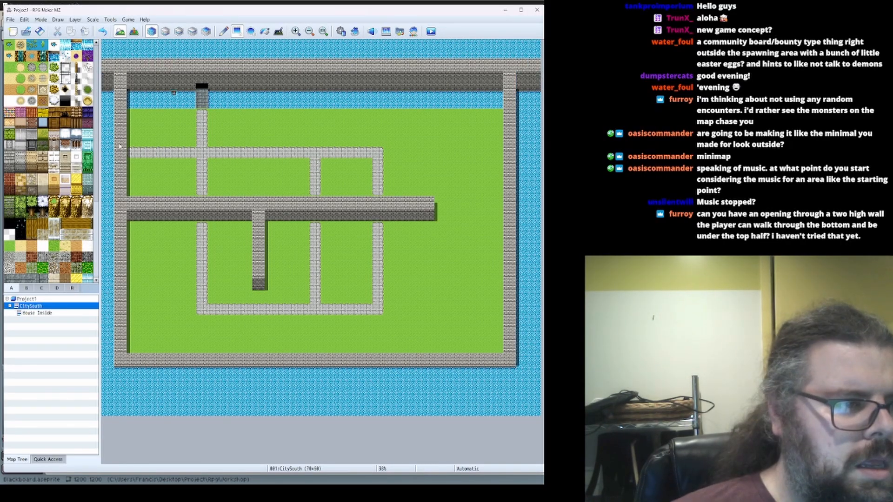
click(117, 366)
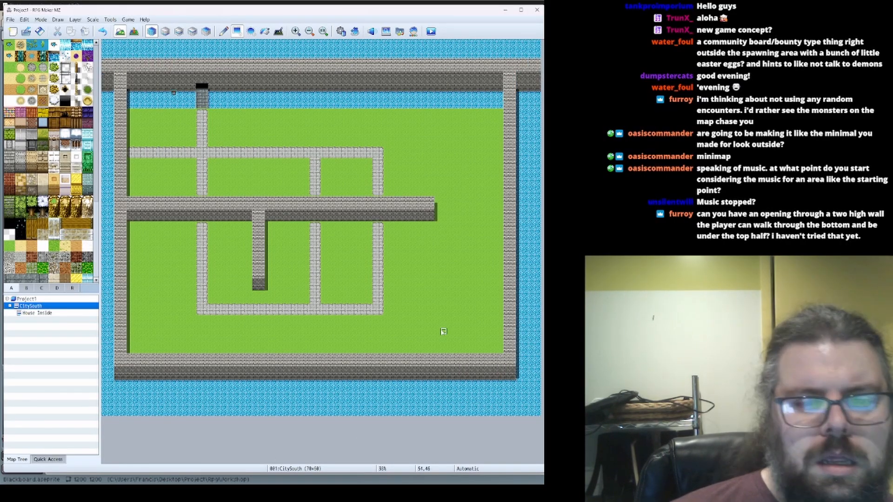
drag(106, 383, 538, 412)
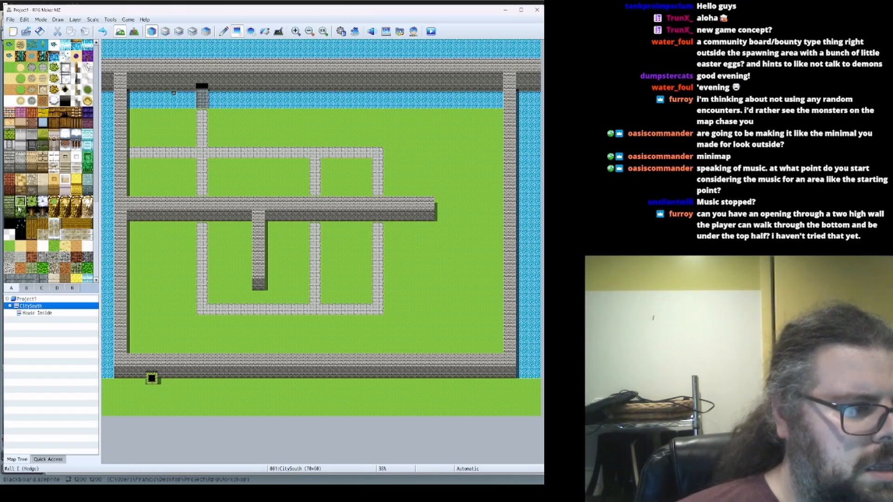
right_click(110, 369)
click(111, 375)
mouse_move(105, 381)
mouse_down()
mouse_move(361, 433)
mouse_move(535, 420)
mouse_up()
ctrl+scroll(145, 424, up, 4)
click(27, 288)
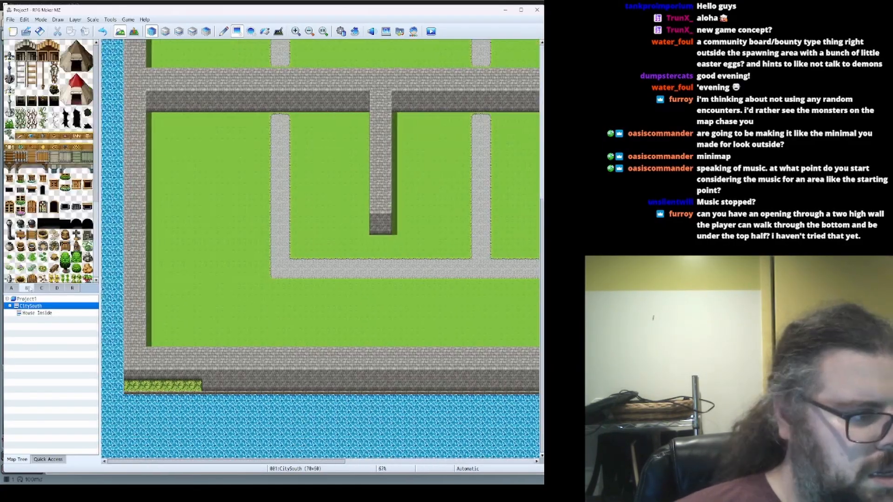
scroll(28, 209, down, 3)
drag(10, 179, 21, 190)
ctrl+scroll(244, 419, down, 2)
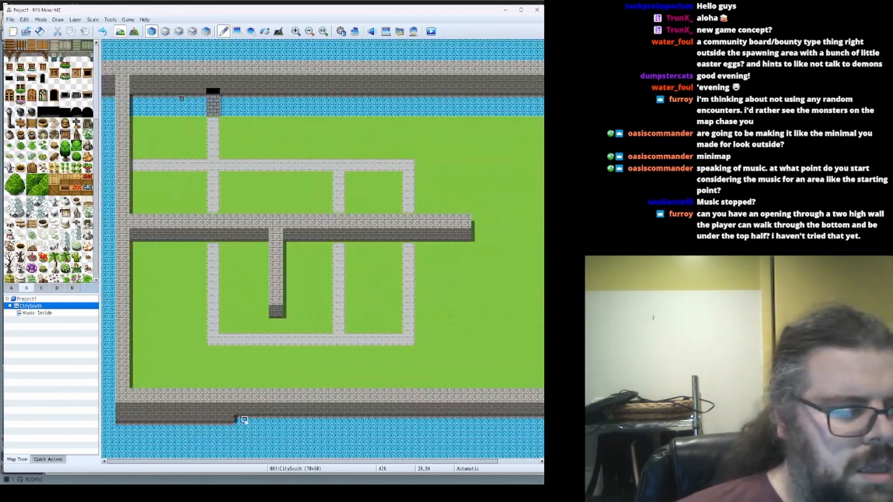
ctrl+scroll(443, 471, up, 3)
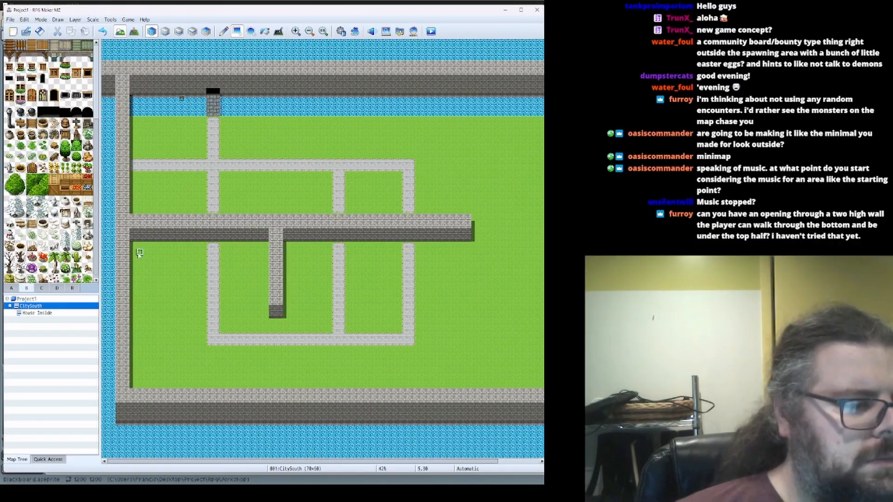
ctrl+scroll(299, 389, down, 3)
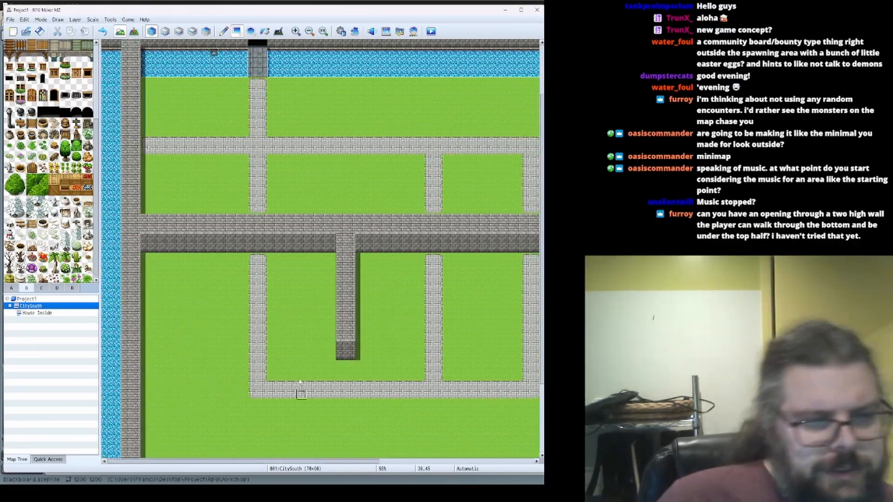
Look through the outdoor ground tiles for cliff pieces that suit the eastern part of the map
ctrl+scroll(218, 43, up, 3)
drag(358, 461, 460, 461)
click(12, 288)
scroll(37, 232, down, 3)
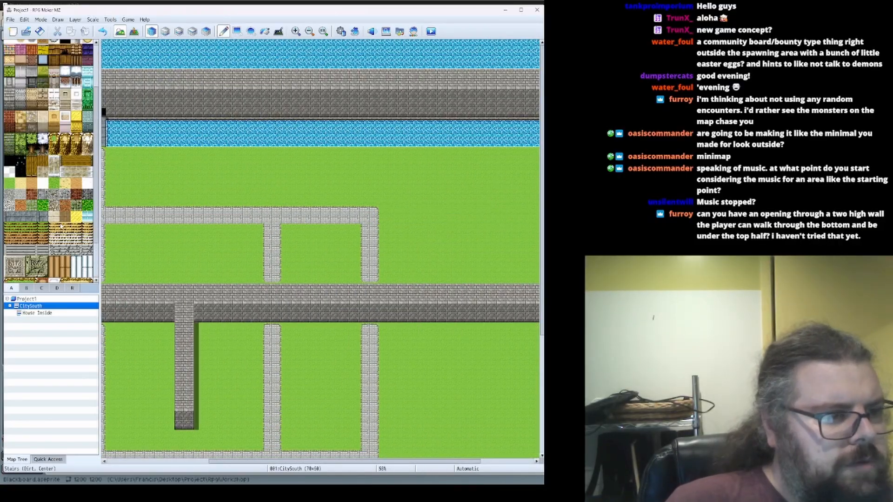
scroll(37, 224, up, 1)
scroll(372, 420, down, 1)
drag(377, 461, 338, 461)
scroll(37, 242, down, 3)
drag(10, 244, 9, 277)
scroll(233, 100, up, 1)
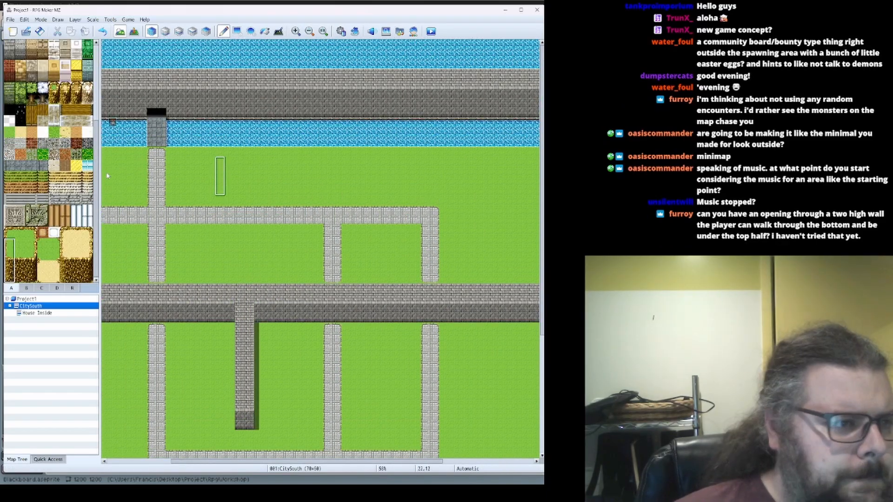
ctrl+scroll(389, 187, up, 3)
drag(307, 460, 384, 460)
scroll(352, 249, up, 2)
drag(32, 87, 31, 98)
click(167, 251)
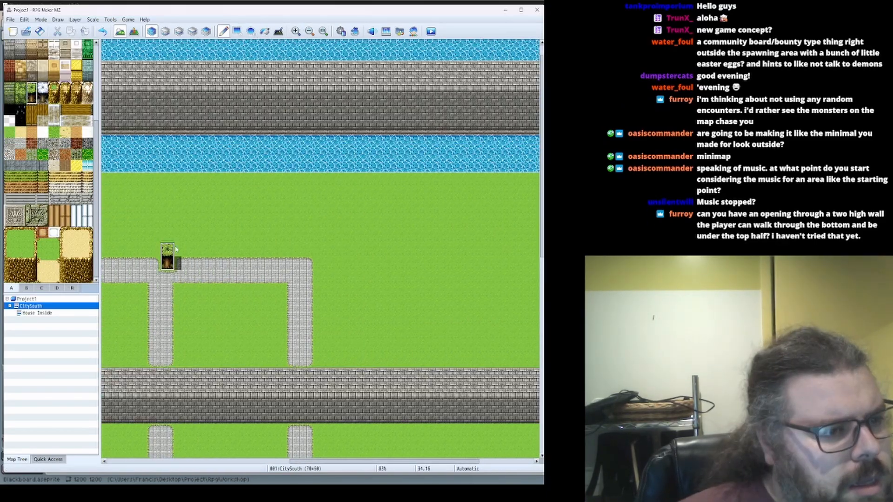
key(ctrl+z)
drag(181, 236, 307, 235)
mouse_move(293, 222)
mouse_down()
mouse_move(181, 222)
mouse_move(181, 208)
mouse_move(195, 235)
mouse_move(307, 235)
mouse_up()
right_click(167, 207)
click(31, 99)
click(54, 98)
mouse_move(307, 222)
mouse_down()
mouse_move(209, 222)
mouse_move(195, 207)
mouse_move(307, 221)
mouse_up()
right_click(280, 208)
Check the dungeon layout sketch in Aseprite, then return to the CitySouth map in RPG Maker MZ
key(alt+Tab)
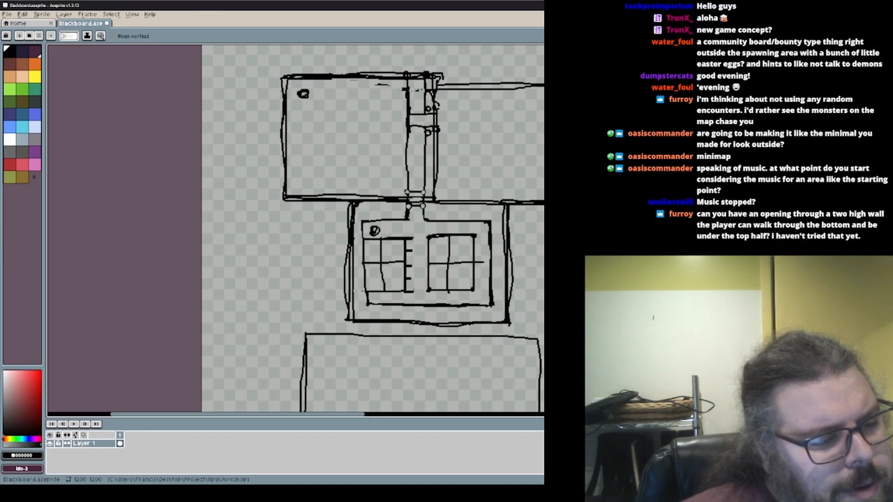
key(alt+Tab)
ctrl+scroll(182, 222, down, 2)
click(237, 31)
drag(260, 162, 328, 170)
drag(354, 462, 244, 465)
ctrl+scroll(172, 255, up, 2)
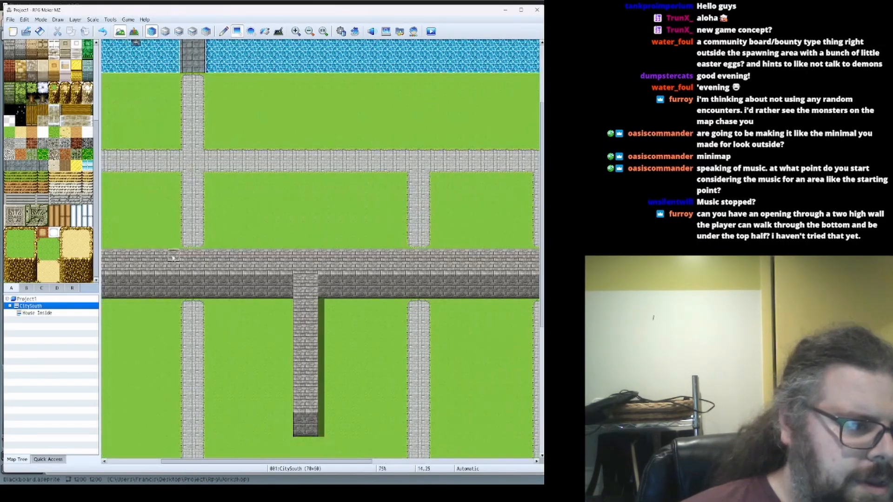
Build three-tile-high yellow and beige house walls along the north side of the upper street, on both sides of the bridge path
scroll(172, 255, up, 1)
scroll(88, 260, up, 4)
scroll(186, 461, up, 5)
scroll(233, 302, up, 4)
ctrl+scroll(245, 263, up, 1)
drag(126, 204, 168, 246)
drag(198, 215, 245, 247)
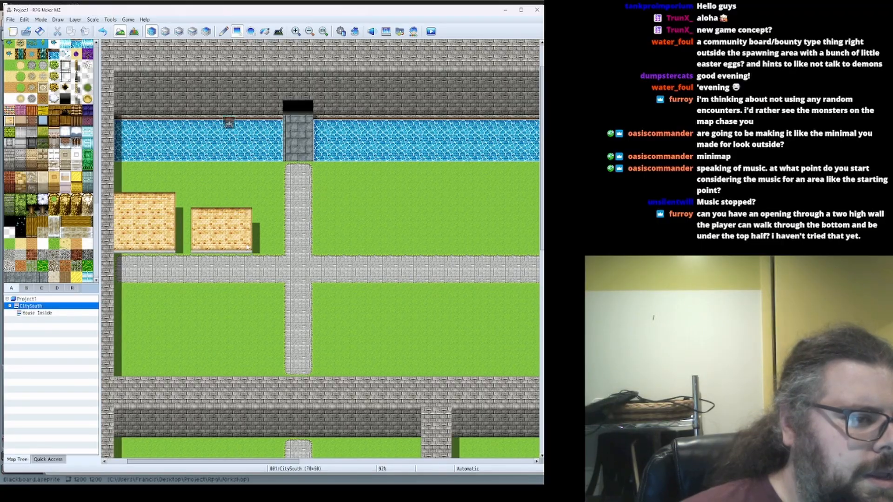
drag(336, 200, 399, 246)
drag(428, 200, 475, 247)
click(21, 121)
drag(183, 200, 244, 245)
drag(223, 461, 284, 461)
drag(183, 199, 245, 246)
drag(260, 200, 260, 246)
Continue the upper house row eastward with a brick wall and a separate light blue wall, leaving a gap between them
click(32, 121)
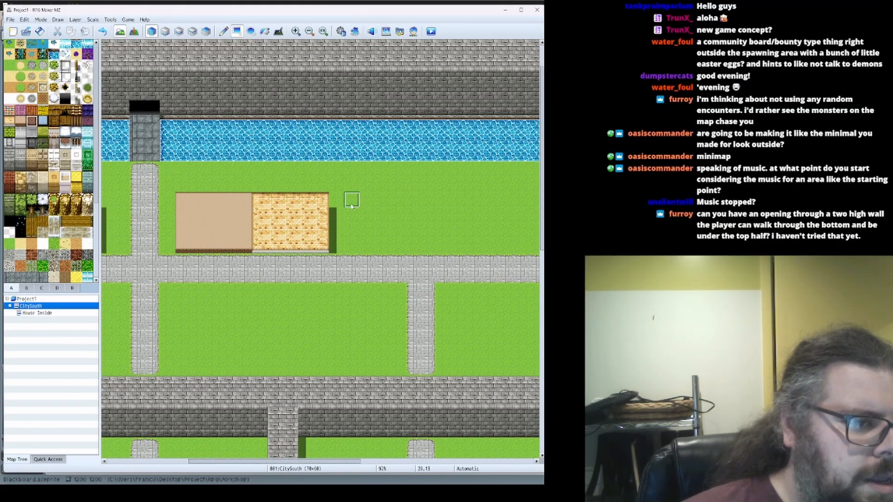
drag(336, 200, 399, 245)
click(43, 121)
drag(443, 200, 490, 245)
Extend the stone path north from the upper street to the moat, between the brick and light blue houses
right_click(426, 263)
drag(428, 247, 410, 174)
drag(347, 463, 454, 463)
Add a brick wall beside the light blue house, and brick and beige walls across the street to the south
click(31, 121)
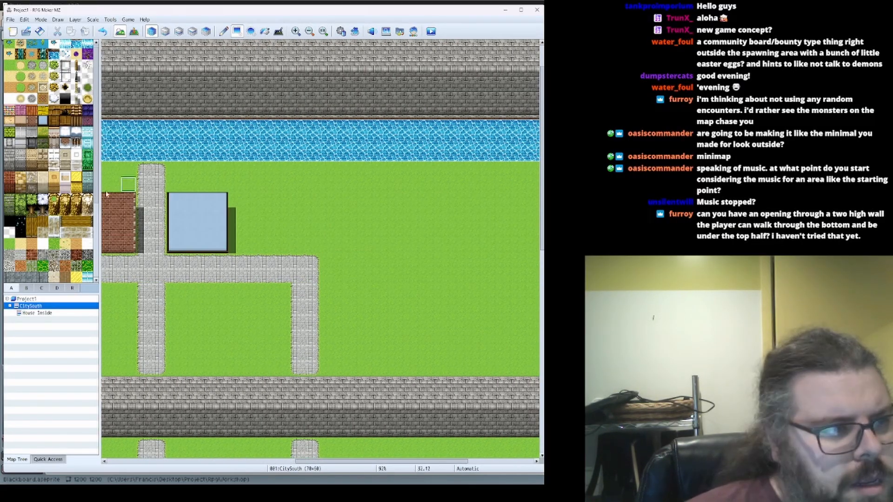
drag(235, 200, 297, 246)
drag(175, 292, 221, 370)
click(20, 121)
drag(235, 291, 281, 353)
Fill the block south of the upper street, between the two north-south paths, with yellow, brick and beige house walls
drag(389, 461, 264, 461)
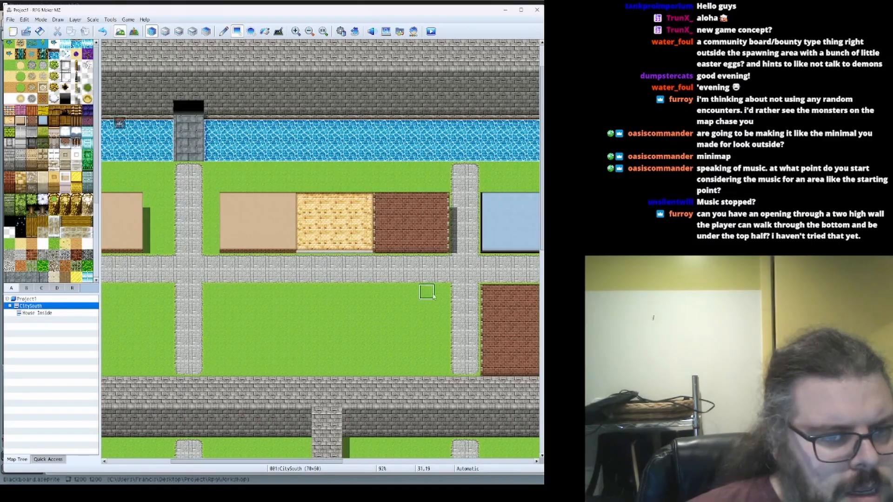
drag(441, 292, 380, 368)
right_click(335, 200)
mouse_move(288, 292)
mouse_down()
mouse_move(213, 367)
mouse_move(366, 368)
mouse_move(349, 369)
mouse_up()
right_click(414, 244)
drag(365, 369, 366, 306)
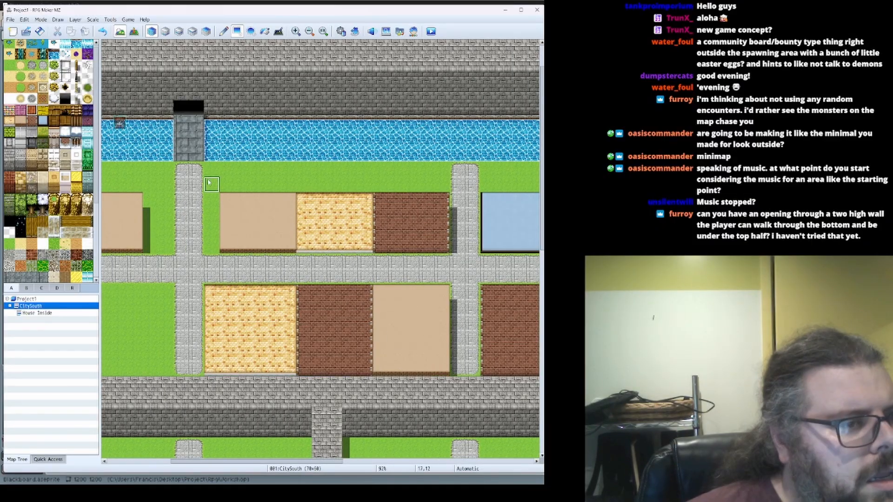
Put orange tiled roofs on the upper beige, upper brick and lower brick houses, and a purple roof on the westernmost yellow house
drag(227, 170, 288, 200)
drag(381, 169, 442, 200)
drag(305, 292, 364, 323)
drag(321, 461, 514, 461)
click(21, 111)
drag(169, 171, 216, 200)
Put multicoloured roofs on the beige house beside the purple roof and the lower yellow house, trimming the latter's west edge to grass
click(9, 110)
drag(231, 170, 292, 200)
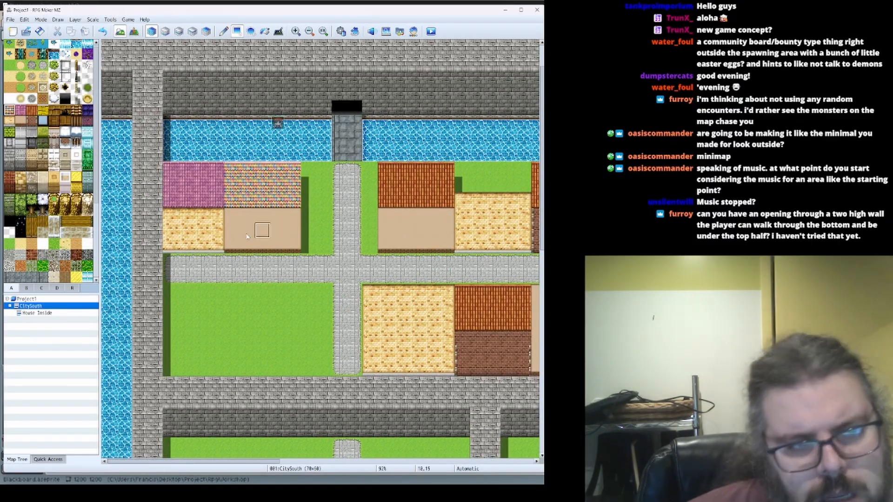
drag(370, 292, 370, 369)
mouse_move(386, 292)
mouse_down()
mouse_move(446, 353)
mouse_move(446, 307)
mouse_up()
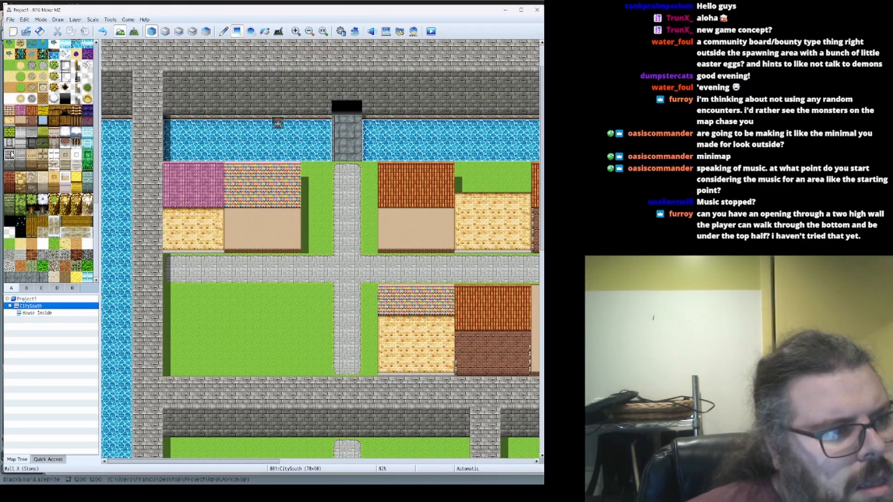
Place a grey roof against the west wall south of the street, and a brown-shingled wooden house beside the north-south path
click(31, 131)
drag(170, 292, 217, 323)
drag(278, 307, 324, 338)
click(54, 121)
drag(278, 353, 325, 368)
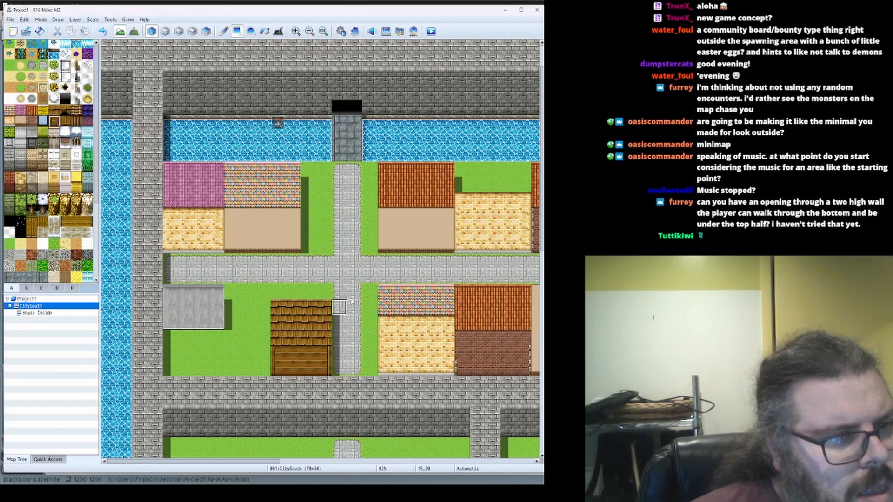
Raise the upper yellow house one tile north with a multicoloured roof, and put a yellow roof on the lower beige house
drag(260, 461, 350, 461)
right_click(267, 172)
drag(237, 246, 298, 245)
click(237, 153)
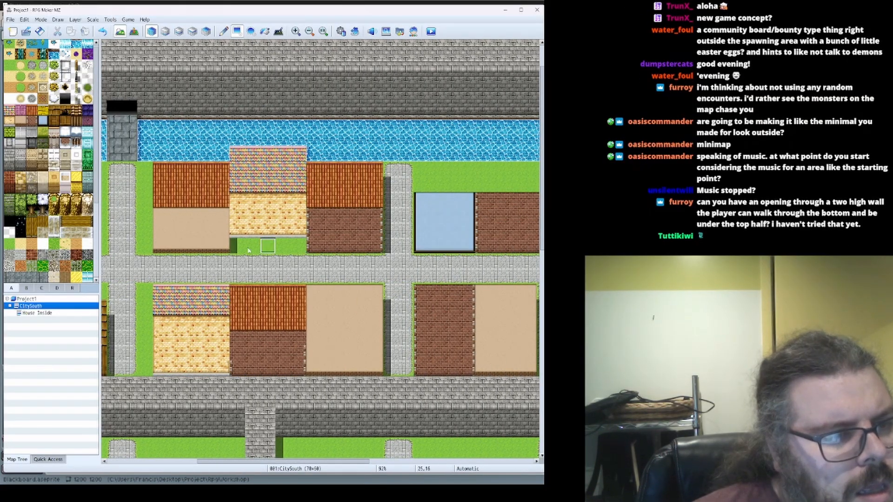
click(313, 291)
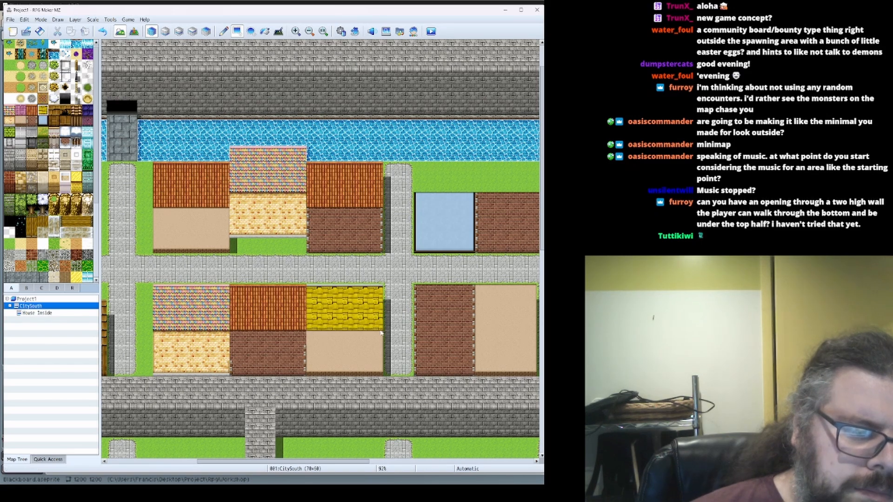
Add a yellow wall beneath the grey roof and a brick house with a multicoloured roof beside it
scroll(314, 292, down, 2)
shift+scroll(310, 302, left, 6)
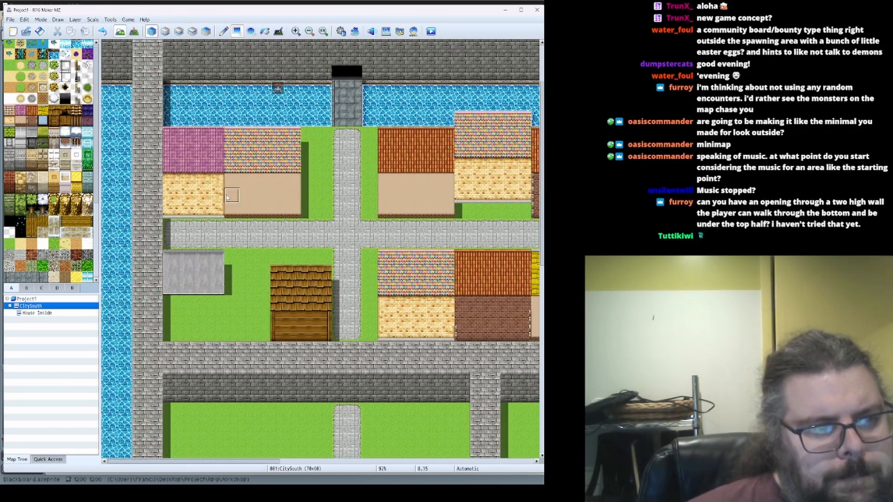
drag(170, 302, 216, 333)
right_click(462, 302)
drag(232, 288, 285, 315)
drag(231, 257, 262, 291)
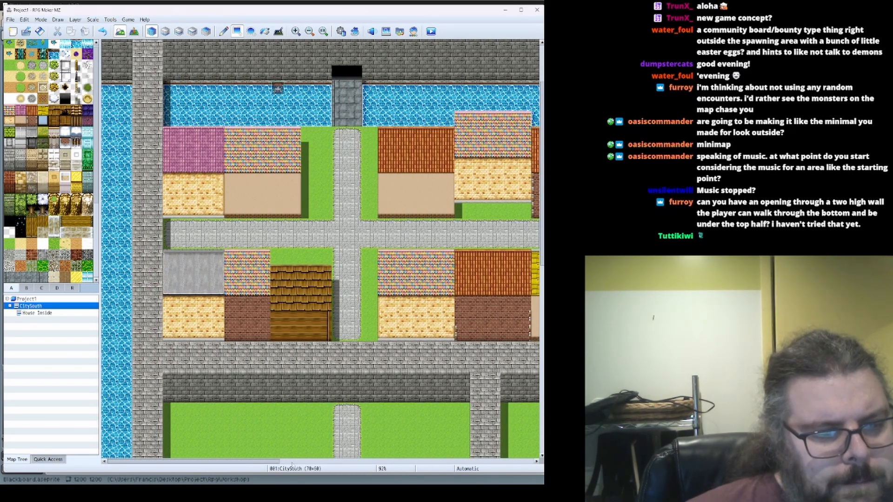
Change the wall beneath the brown shingle roof to light blue and the adjoining brick wall to beige
shift+scroll(188, 330, right, 3)
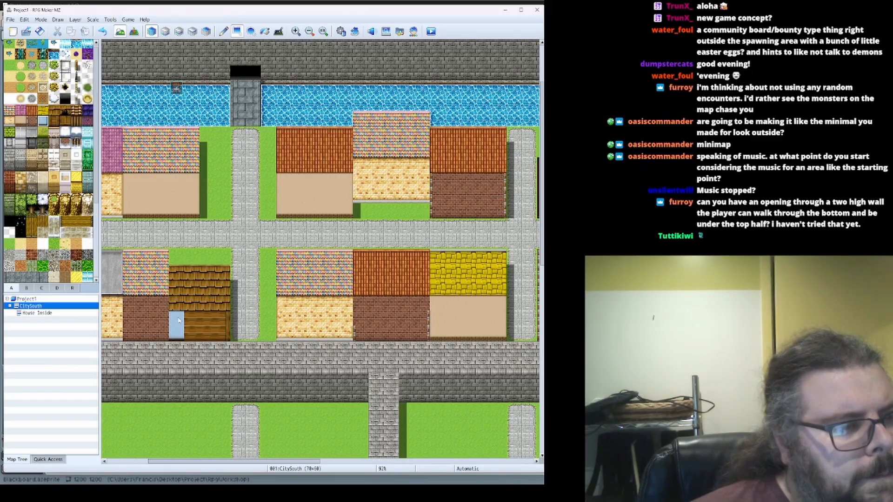
drag(178, 320, 222, 333)
click(20, 121)
drag(131, 303, 161, 333)
ctrl+scroll(195, 242, up, 2)
shift+scroll(205, 221, left, 4)
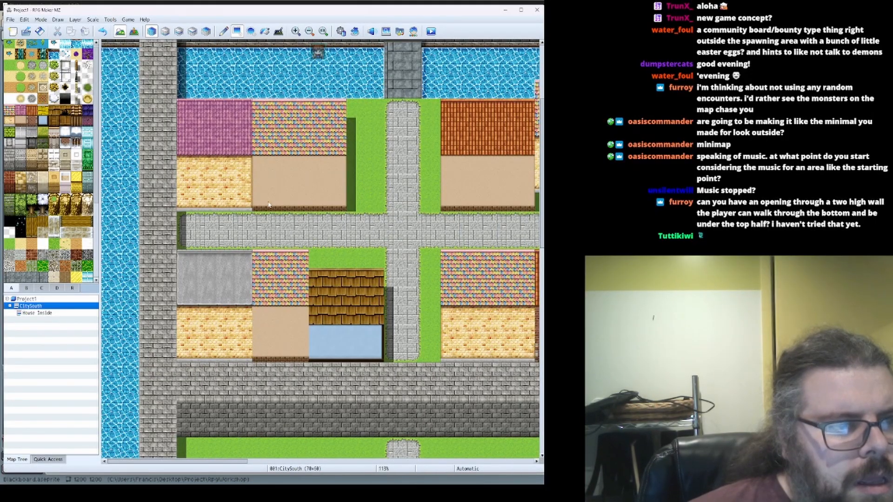
ctrl+scroll(280, 390, up, 1)
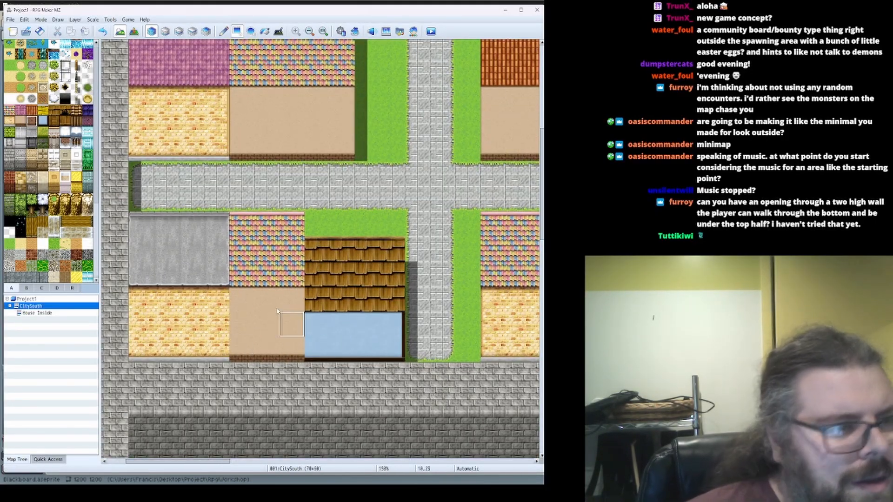
Change the beige wall beneath the multicoloured roof to brick and turn the stone wall's top row south of the houses into grass
mouse_move(243, 300)
mouse_down()
mouse_move(295, 347)
mouse_move(143, 342)
mouse_up()
scroll(294, 331, down, 1)
right_click(466, 315)
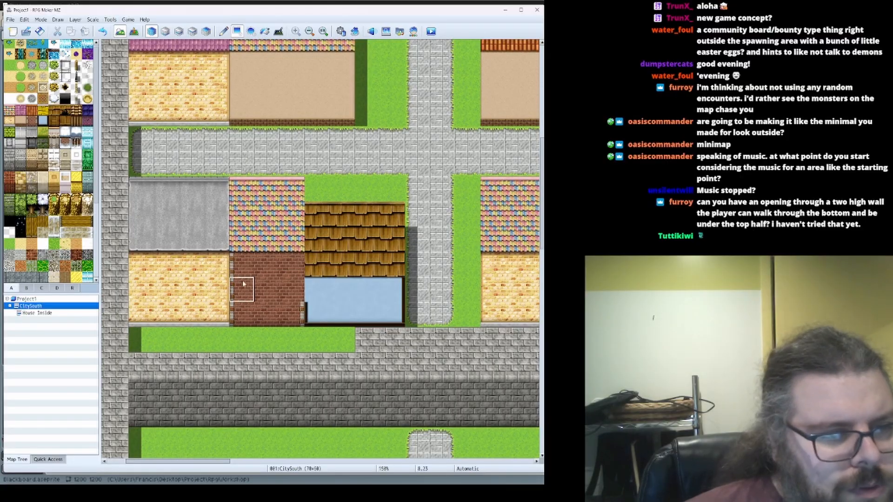
drag(364, 340, 520, 339)
shift+scroll(516, 340, right, 6)
shift+scroll(227, 339, left, 4)
drag(251, 340, 532, 340)
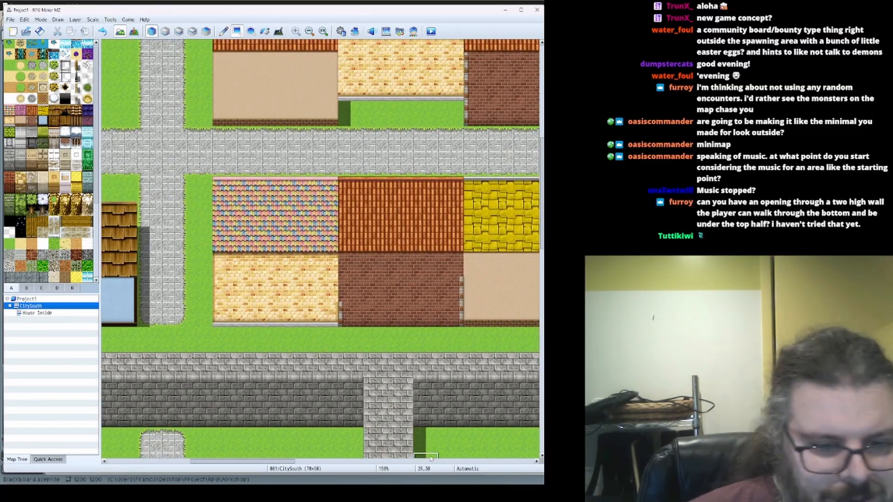
Extend the yellow and orange roofs south over their house walls, with stone refilled in the row below
mouse_move(279, 462)
mouse_down()
mouse_move(228, 462)
mouse_move(334, 462)
mouse_up()
drag(328, 340, 379, 340)
right_click(353, 240)
drag(353, 264, 247, 320)
mouse_move(228, 265)
mouse_down()
mouse_move(203, 291)
mouse_move(153, 290)
mouse_up()
drag(379, 340, 176, 340)
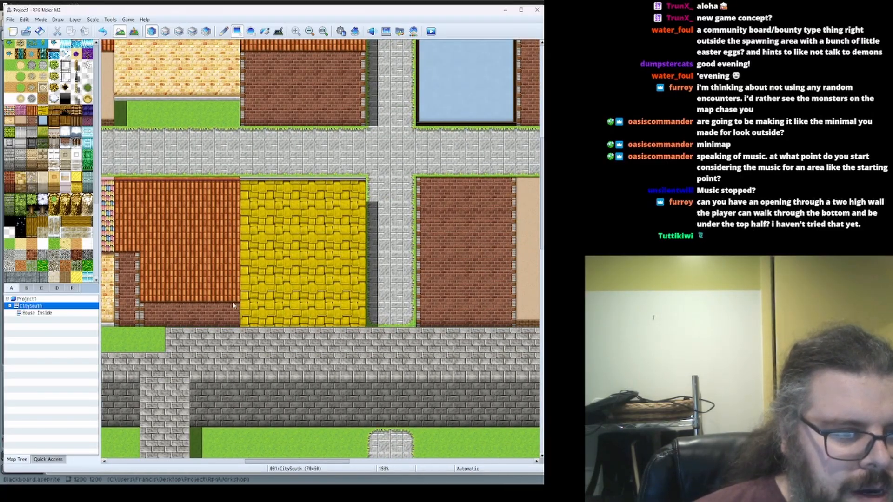
drag(230, 311, 127, 265)
Extend the multicoloured roof south over its yellow wall and refill the rest of the grass strip with stone
scroll(186, 267, left, 4)
right_click(326, 237)
drag(367, 266, 265, 316)
ctrl+scroll(300, 300, down, 2)
right_click(386, 300)
drag(373, 300, 135, 299)
ctrl+scroll(279, 297, down, 1)
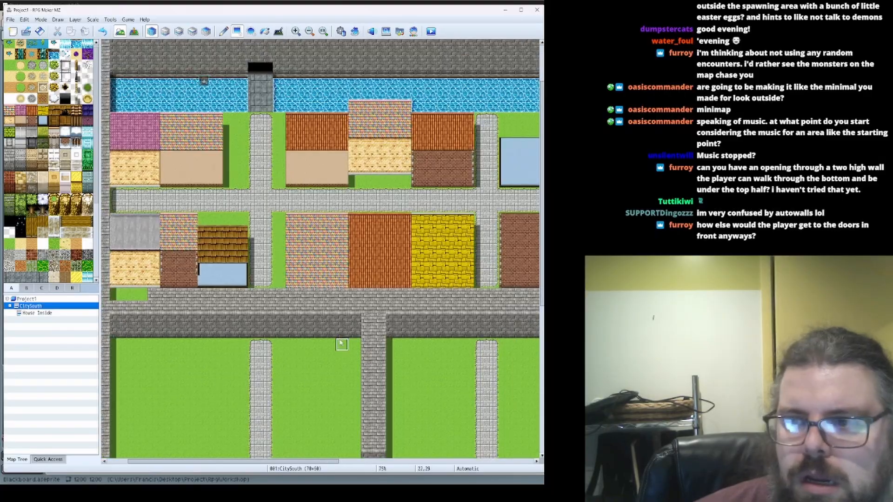
Shift the stone wall north over the lower row's house fronts and clear the old wall in the west to grass
ctrl+scroll(341, 343, down, 1)
drag(138, 255, 473, 293)
right_click(338, 324)
drag(351, 289, 138, 278)
right_click(146, 336)
drag(138, 300, 351, 322)
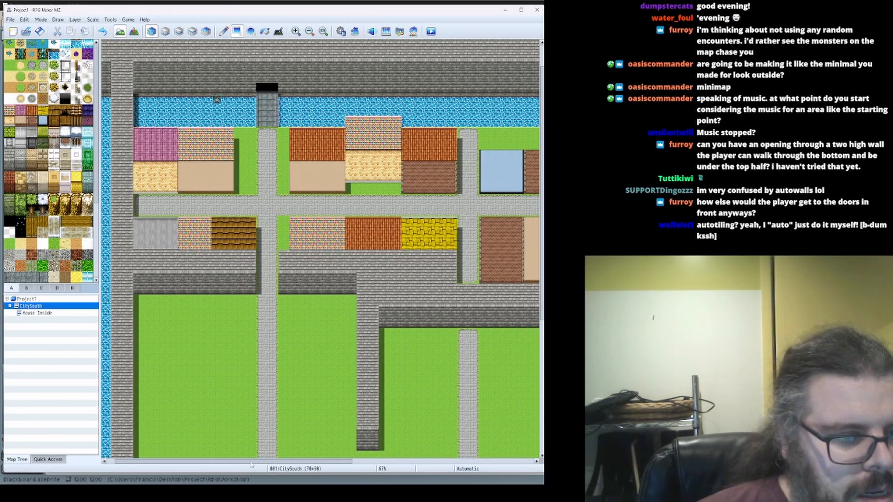
Continue the shifted stone wall east and clear the old wall and its north-south divider to grass
drag(251, 462, 302, 462)
drag(268, 300, 346, 445)
drag(235, 286, 502, 266)
mouse_move(491, 288)
mouse_down()
mouse_move(368, 277)
mouse_move(503, 322)
mouse_up()
drag(303, 462, 272, 460)
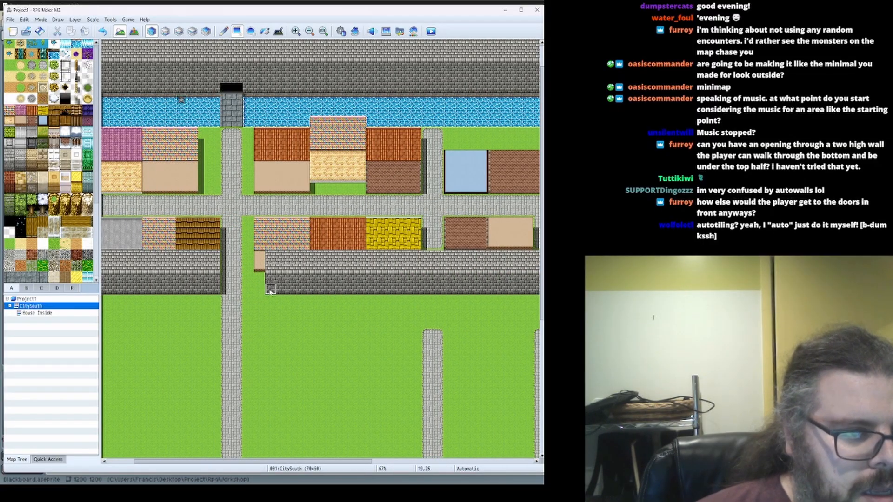
Open a gap in the stone wall for the second north-south path and connect the path straight through it
scroll(285, 344, down, 5)
mouse_move(404, 152)
mouse_down()
mouse_move(460, 219)
mouse_move(438, 258)
mouse_up()
right_click(432, 139)
scroll(258, 116, up, 3)
scroll(383, 196, down, 1)
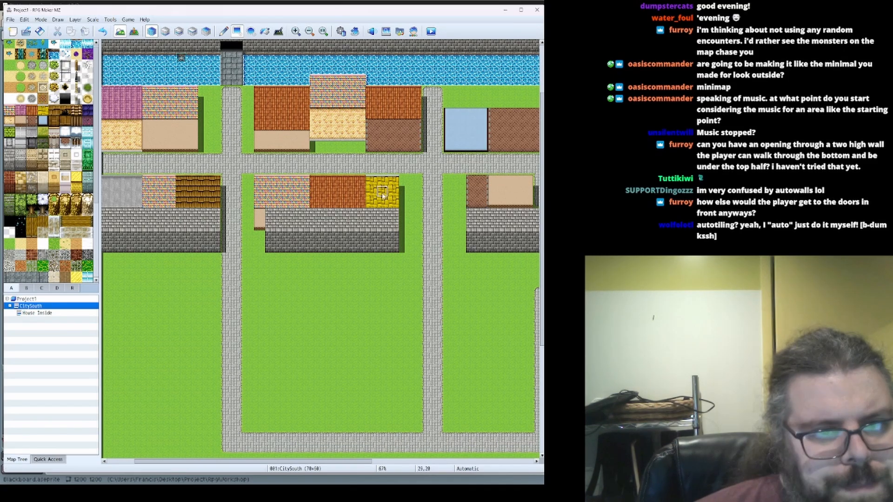
Put yellow roofs on the light blue house and the brick section below it, and trim the buildings beside the paths with grass
right_click(487, 202)
drag(483, 113, 449, 91)
drag(415, 149, 415, 91)
drag(449, 91, 449, 147)
drag(216, 247, 215, 180)
Clear the area between the easternmost houses and the east city wall to grass
scroll(268, 249, up, 1)
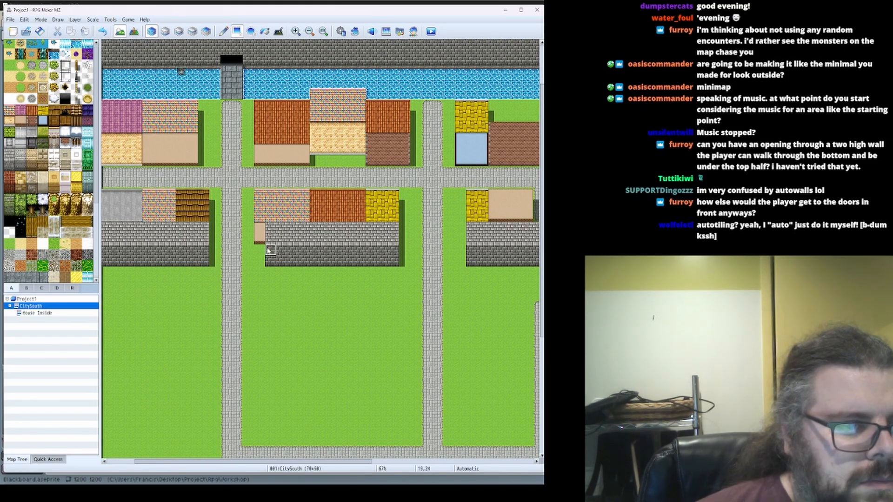
drag(260, 461, 386, 461)
drag(308, 227, 469, 296)
drag(381, 461, 421, 460)
drag(424, 261, 470, 298)
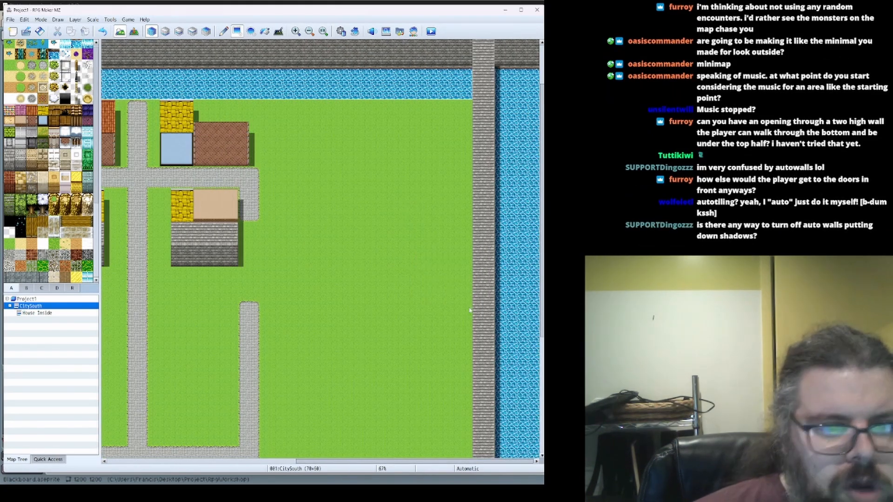
Build an orange-roofed yellow house and a pink-roofed beige house beneath the stone wall in the west block
drag(389, 460, 180, 453)
right_click(174, 120)
mouse_move(251, 250)
mouse_down()
mouse_move(219, 273)
mouse_move(153, 276)
mouse_up()
right_click(375, 207)
right_click(219, 151)
Lay a second east-west stone street south of the new houses, crossing both north-south paths
mouse_move(252, 283)
mouse_down()
mouse_move(207, 306)
mouse_move(152, 306)
mouse_move(506, 340)
mouse_up()
right_click(386, 129)
right_click(278, 340)
drag(303, 461, 439, 461)
drag(268, 329, 380, 340)
key(ctrl+z)
ctrl+scroll(305, 303, down, 2)
ctrl+scroll(305, 302, up, 1)
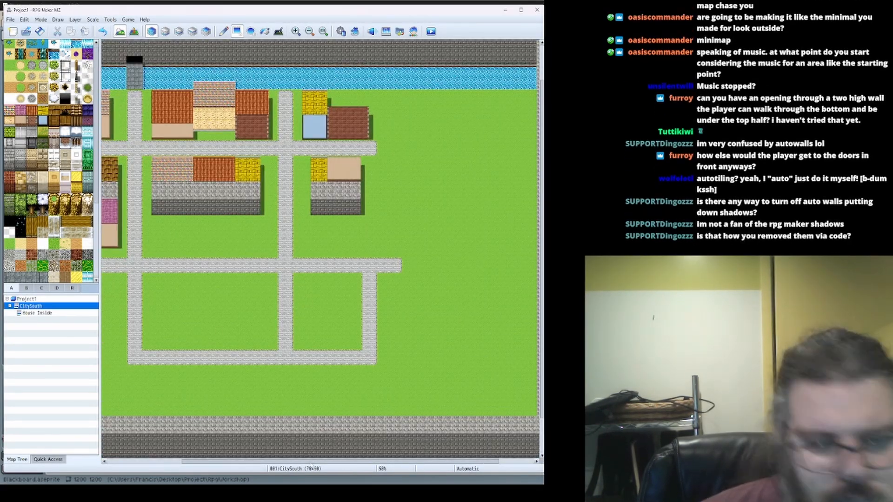
Examine the houses, streets and north gate on the west side of the map
scroll(143, 257, up, 1)
drag(357, 461, 162, 463)
ctrl+scroll(130, 291, up, 2)
ctrl+scroll(144, 223, up, 1)
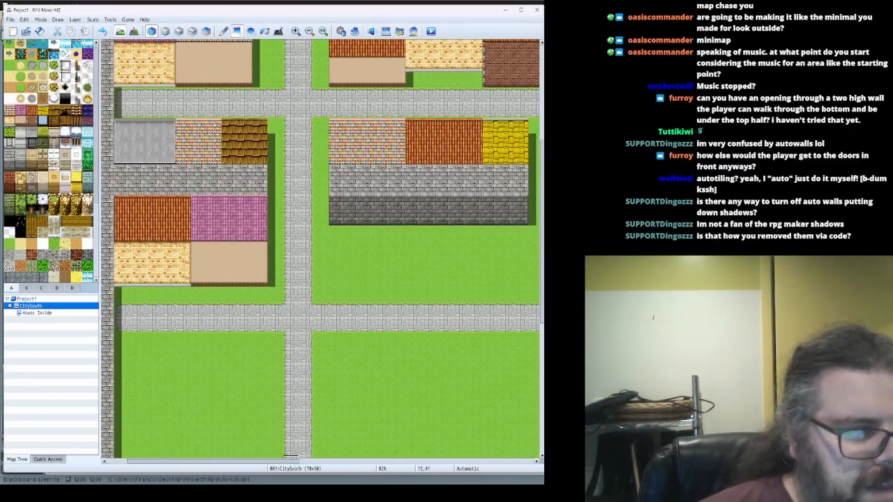
drag(292, 461, 223, 459)
scroll(167, 270, up, 4)
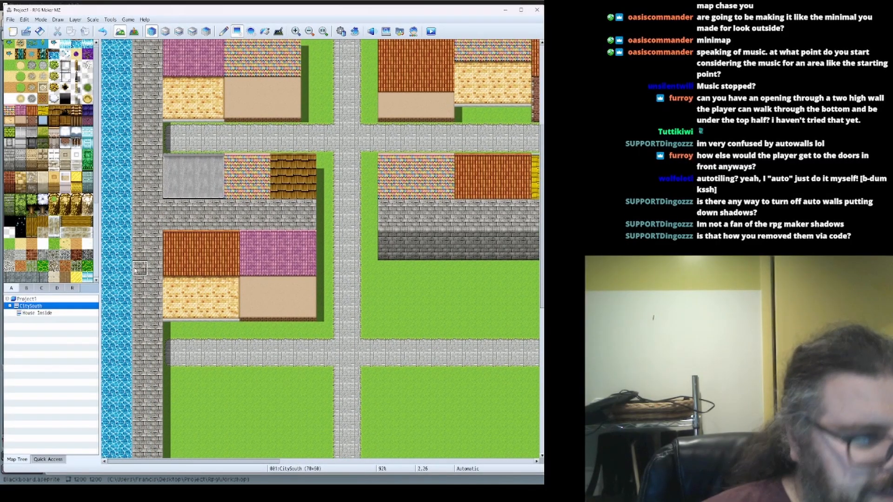
scroll(286, 263, up, 2)
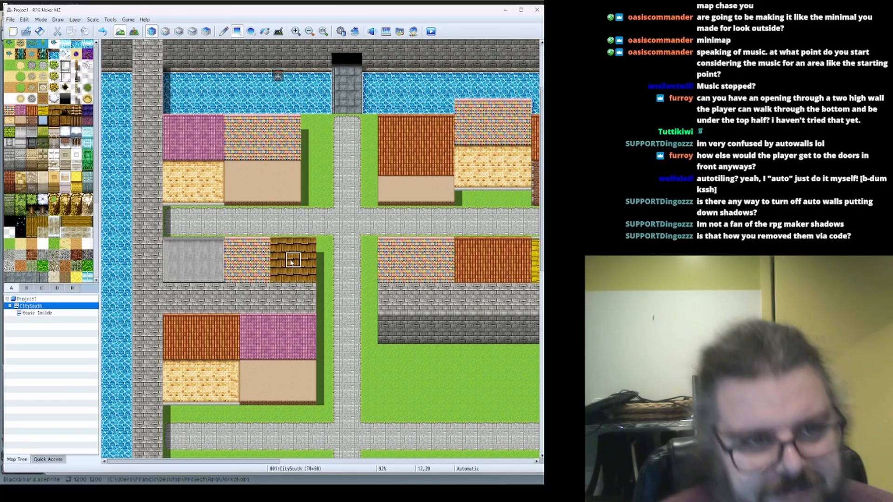
scroll(292, 262, up, 2)
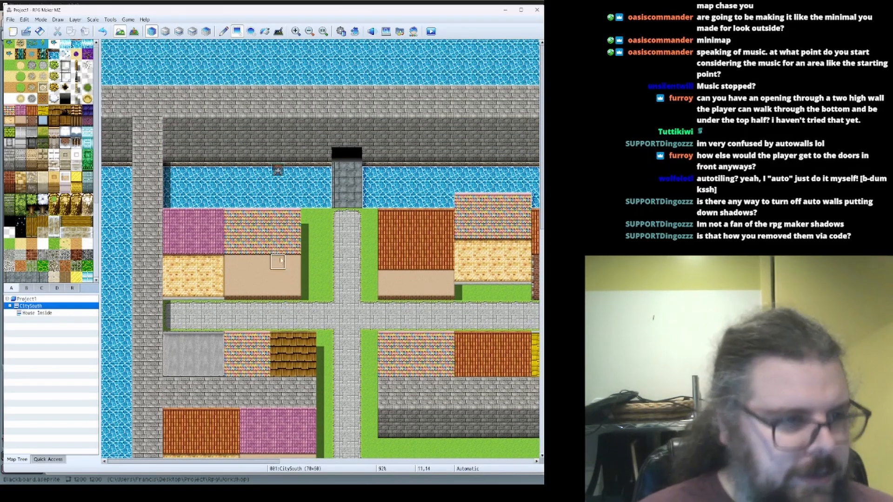
scroll(299, 237, down, 3)
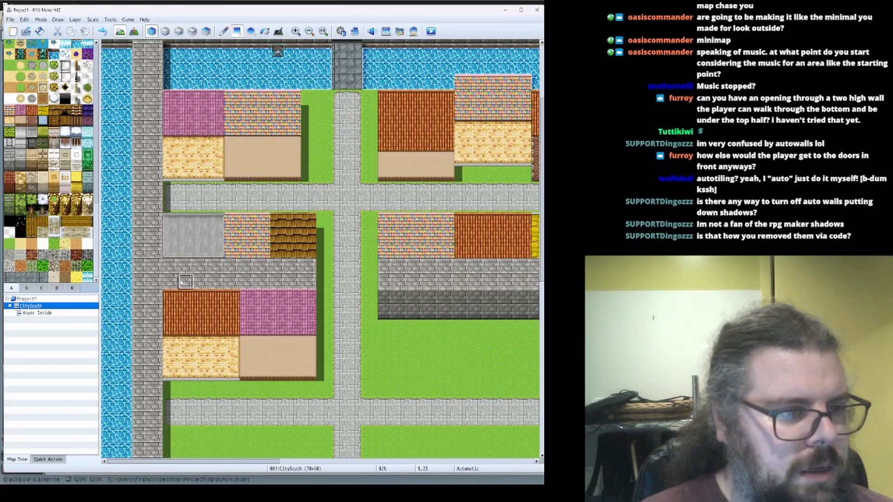
scroll(186, 281, down, 1)
ctrl+scroll(191, 312, up, 2)
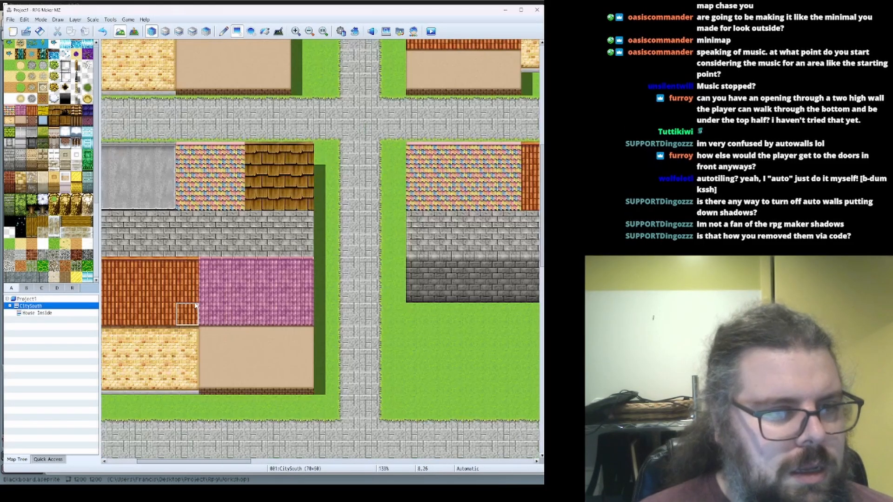
scroll(189, 313, down, 1)
scroll(189, 313, left, 3)
scroll(189, 312, down, 2)
drag(32, 223, 31, 232)
ctrl+scroll(313, 250, down, 3)
scroll(324, 247, up, 3)
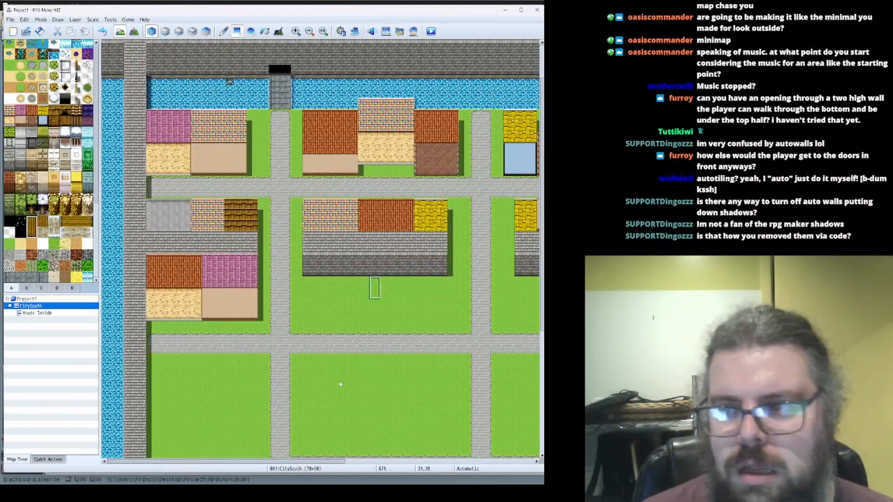
scroll(374, 288, right, 2)
scroll(297, 209, left, 2)
scroll(279, 186, up, 1)
Build adjoining beige, brick and light blue walls beneath the centre block's stone wall, with a yellow roof above the brick one
right_click(265, 161)
scroll(262, 312, right, 3)
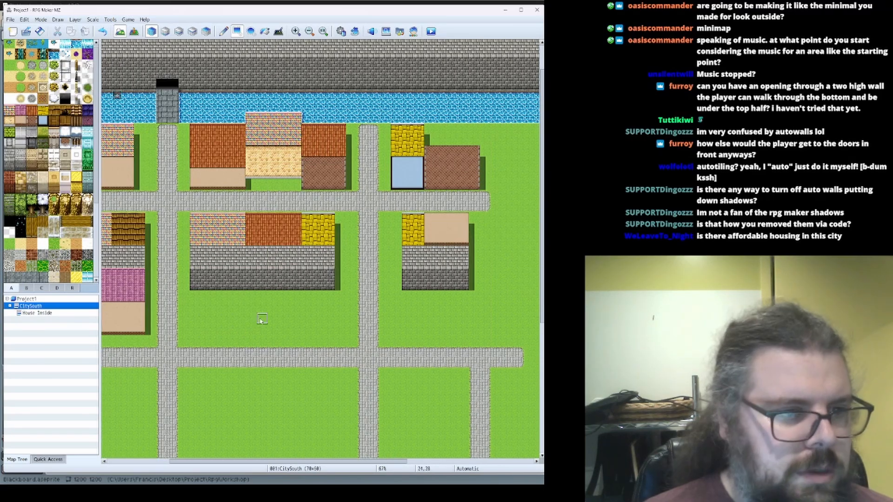
right_click(207, 185)
drag(195, 296, 329, 329)
right_click(324, 173)
drag(240, 296, 284, 329)
right_click(323, 241)
drag(240, 284, 285, 307)
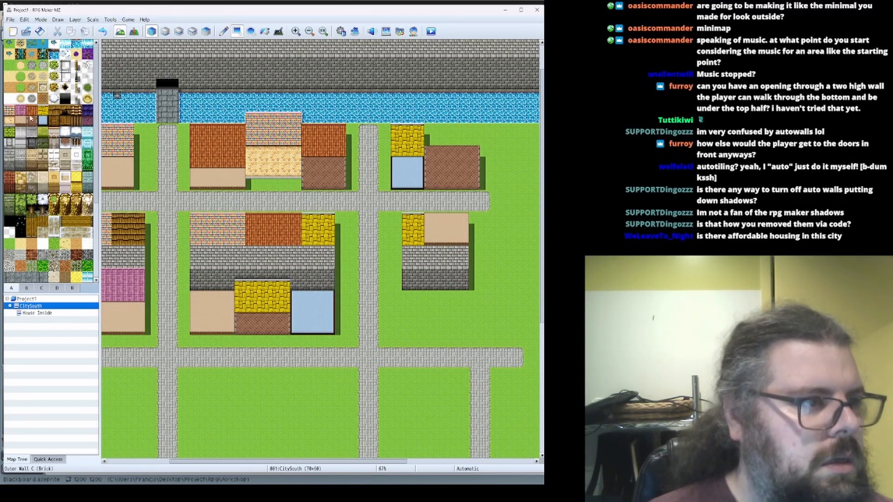
Place a pink roof above the light blue wall, and try another roof above the beige wall
click(20, 111)
drag(295, 274, 329, 296)
click(88, 111)
drag(184, 273, 228, 295)
key(ctrl+z)
Put a grey roof above the beige wall and raise the adjoining yellow roof one tile north
ctrl+scroll(142, 296, up, 3)
click(32, 132)
drag(148, 312, 194, 345)
right_click(210, 342)
mouse_move(211, 342)
mouse_down()
mouse_move(268, 357)
mouse_move(271, 270)
mouse_up()
scroll(270, 344, down, 1)
scroll(321, 314, down, 2)
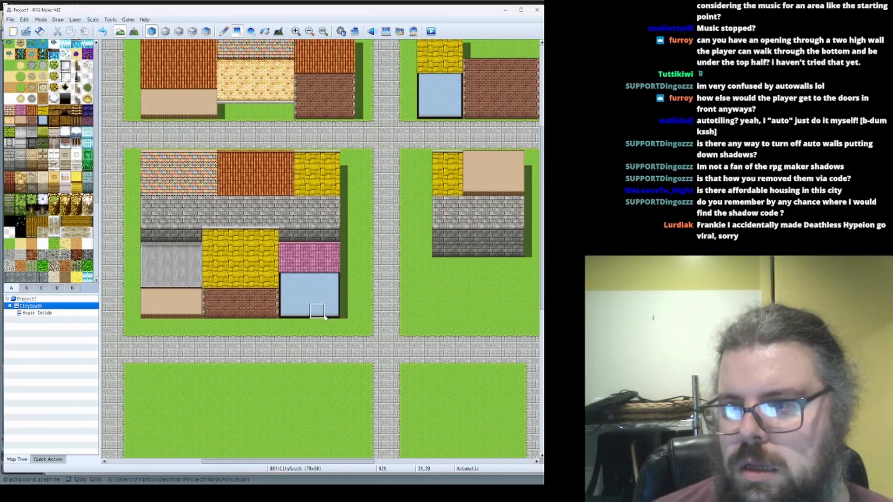
Change the northwest beige wall to brick and lower the tops of the two houses beside the gate path with grass
scroll(321, 312, up, 1)
scroll(355, 248, left, 7)
scroll(355, 248, up, 4)
scroll(274, 226, up, 5)
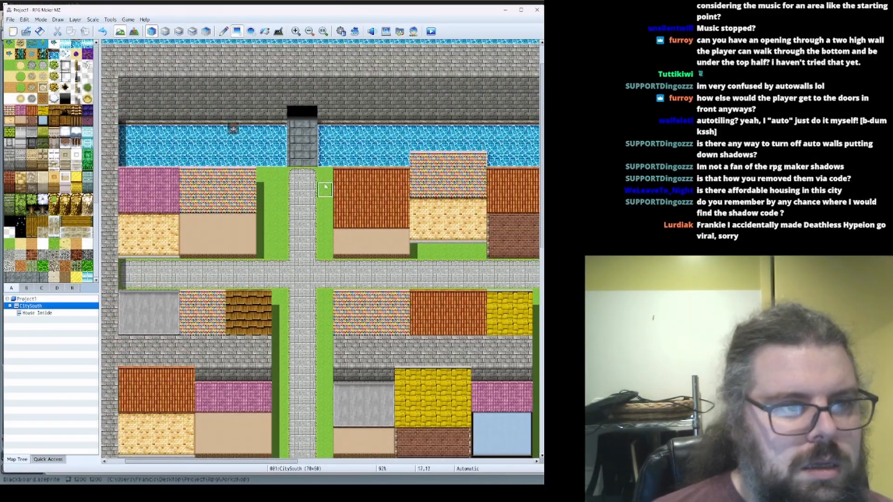
drag(248, 235, 187, 251)
scroll(402, 297, right, 11)
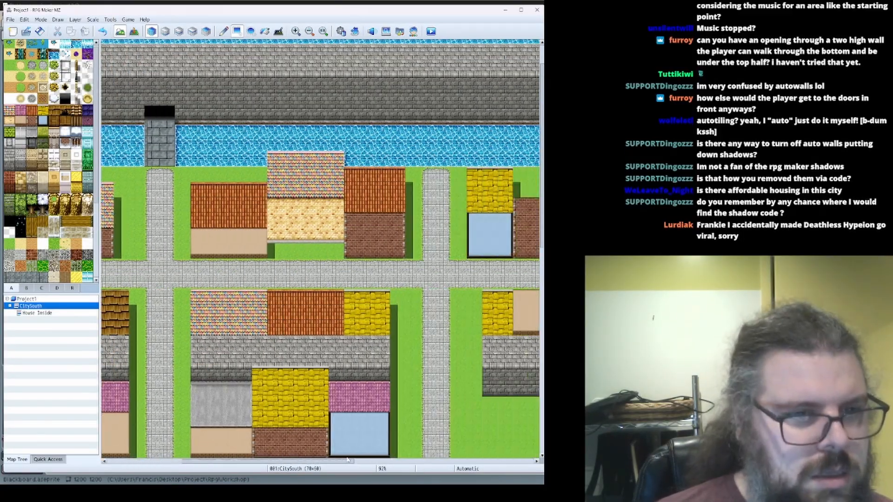
Extend the eastern block's stone wall and the upper street east to the city wall
scroll(419, 279, down, 4)
ctrl+scroll(400, 251, down, 2)
right_click(357, 235)
drag(358, 234, 521, 230)
drag(370, 177, 517, 178)
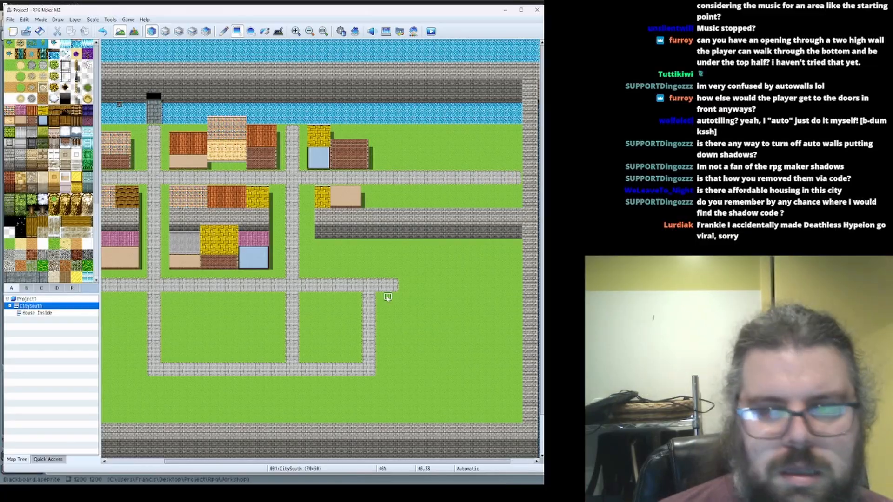
Extend the second street to the east city wall and move the eastern connecting path farther east, joined to the southern street
drag(385, 284, 516, 284)
drag(425, 333, 424, 371)
drag(424, 371, 372, 371)
Extend the gate path south to the southern city wall and replace the water along the map's north edge with black
scroll(372, 371, left, 5)
drag(225, 371, 227, 413)
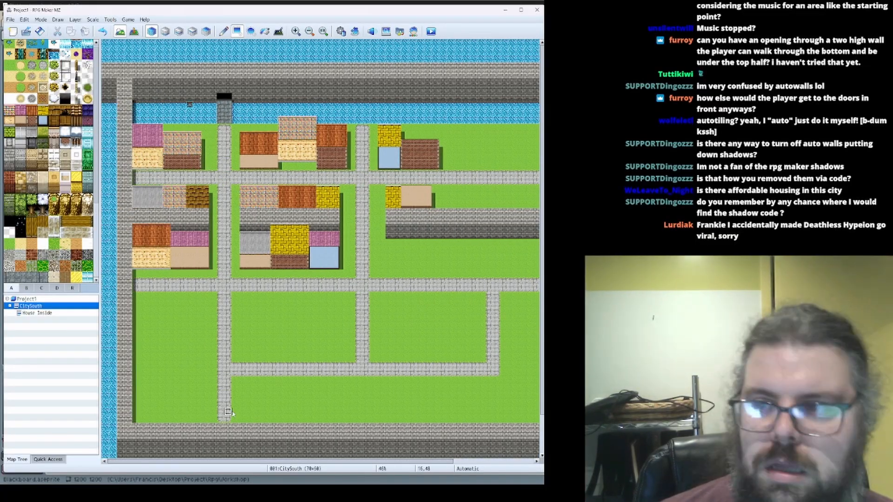
scroll(218, 377, down, 3)
scroll(125, 298, up, 3)
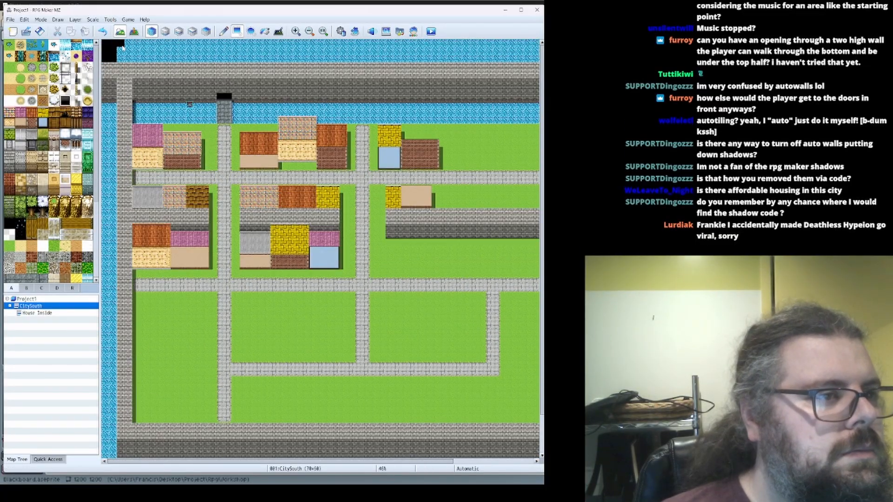
scroll(424, 235, right, 5)
ctrl+scroll(164, 296, up, 3)
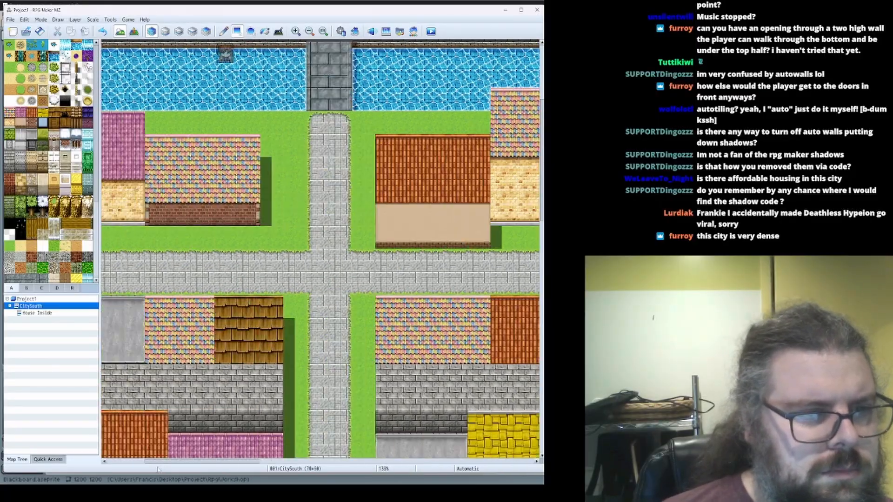
Separate the northern houses and the west block's lower houses from the upper street with one-tile grass strips
drag(158, 470, 121, 467)
drag(412, 307, 205, 307)
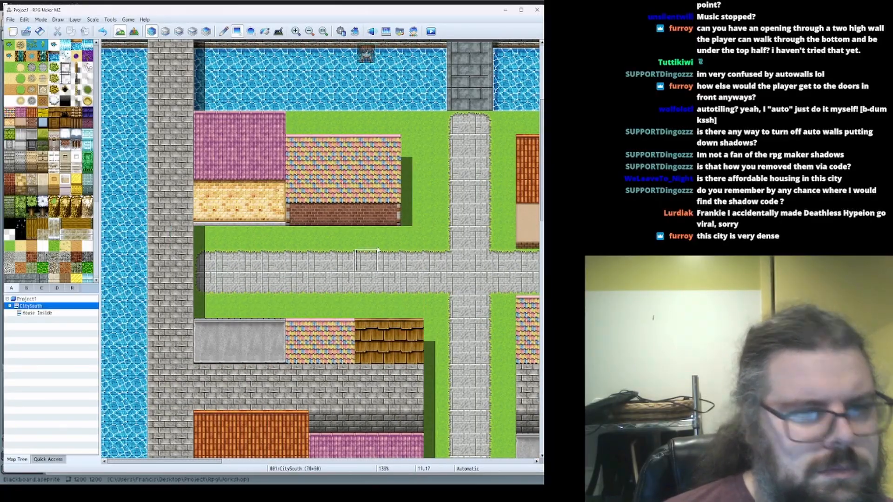
mouse_move(200, 462)
mouse_down()
mouse_move(317, 462)
mouse_move(263, 462)
mouse_up()
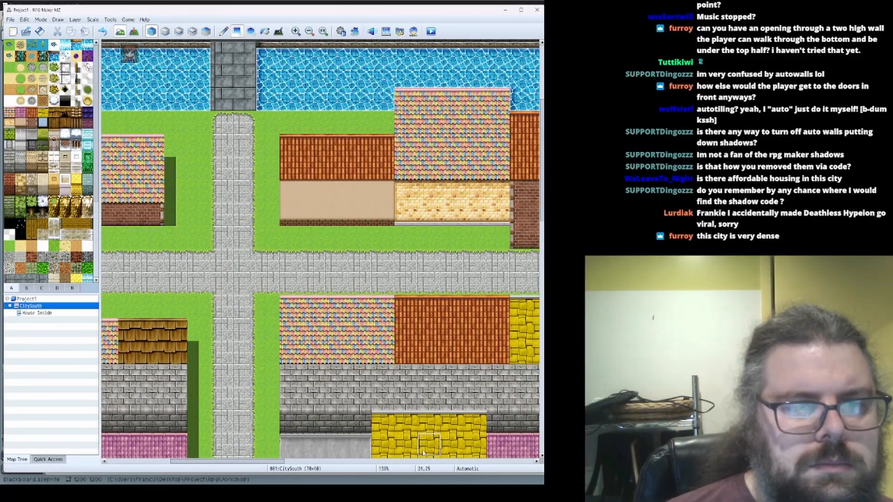
scroll(268, 261, right, 14)
scroll(268, 260, right, 12)
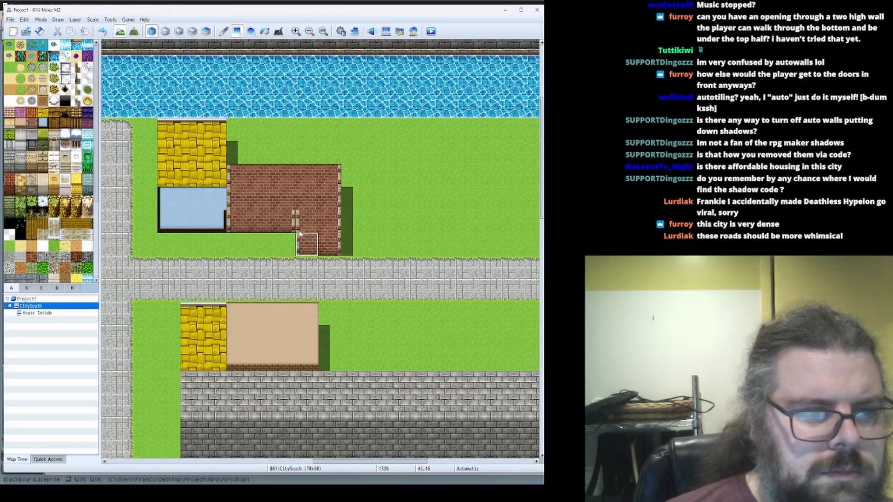
Replace the yellow roof south of the upper street in the east block with a wider orange roof
drag(372, 469, 309, 465)
right_click(294, 153)
drag(432, 314, 501, 360)
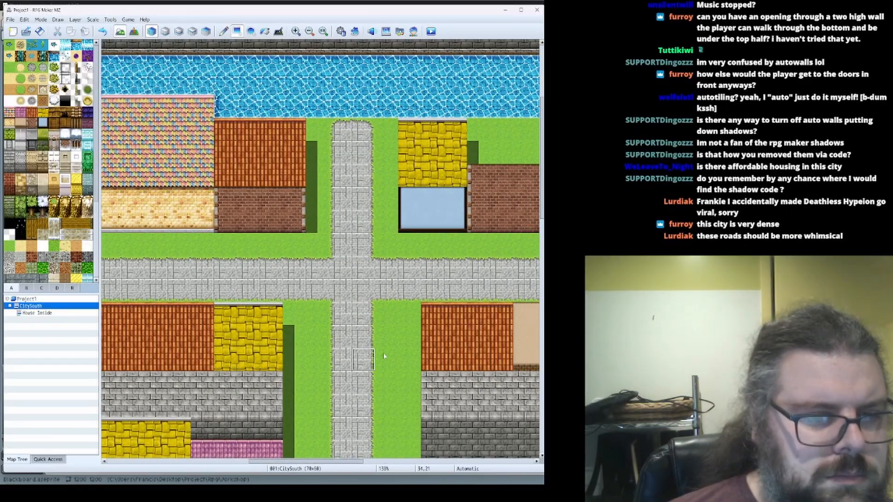
Plant a one-tile-wide column of Forest A along the east side of the northwest multicoloured-roofed house
scroll(385, 357, down, 6)
drag(321, 462, 179, 465)
scroll(332, 308, up, 1)
scroll(331, 308, up, 3)
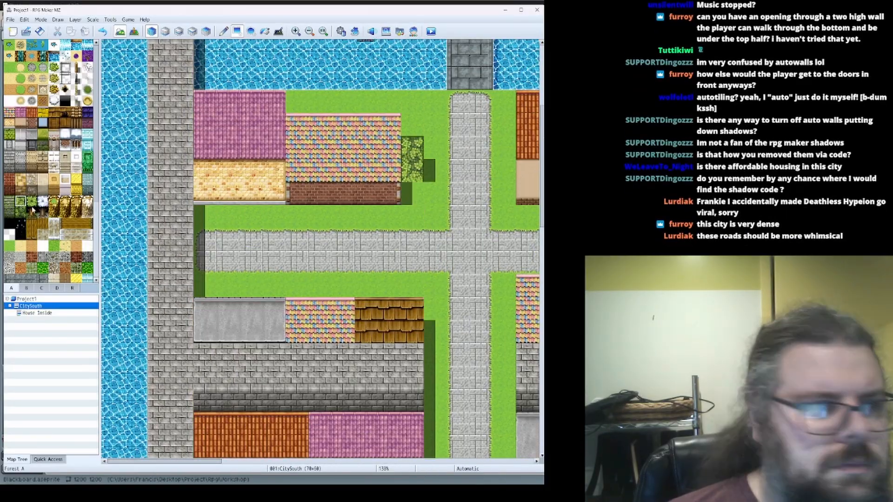
ctrl+scroll(417, 163, down, 3)
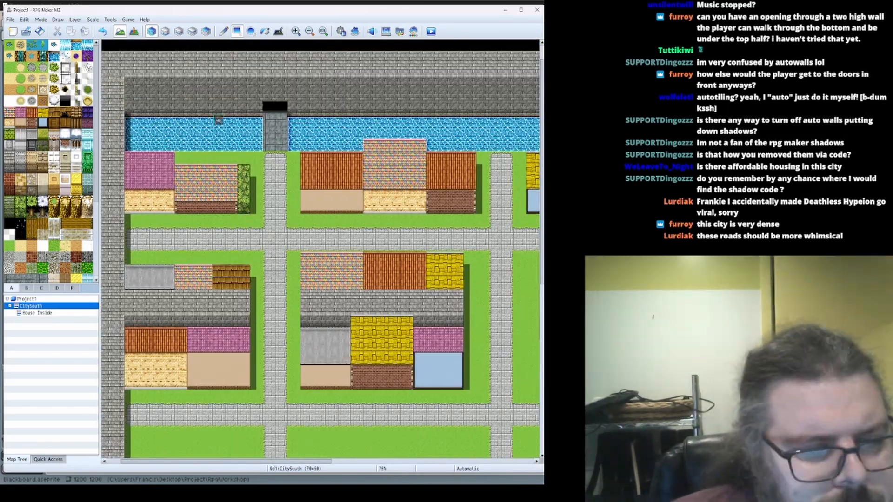
Cut a grass gap between the orange-roofed and pink-roofed houses in the west block
click(506, 461)
drag(507, 462, 182, 394)
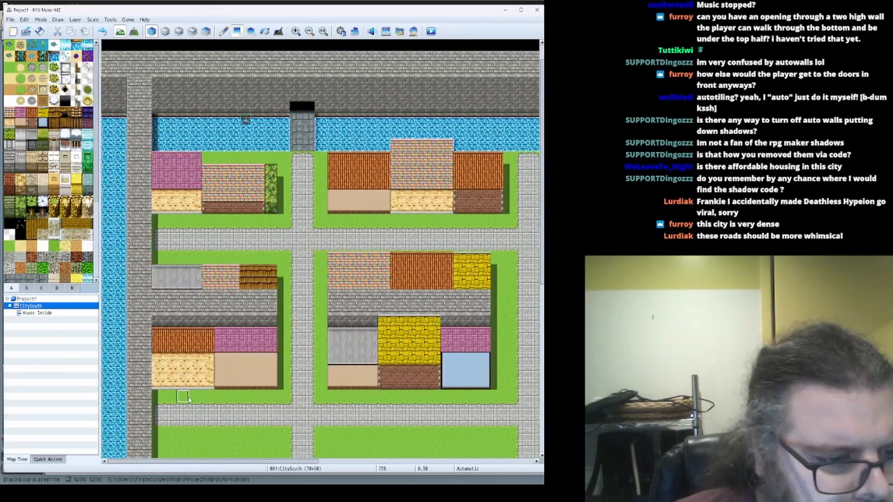
scroll(184, 395, down, 1)
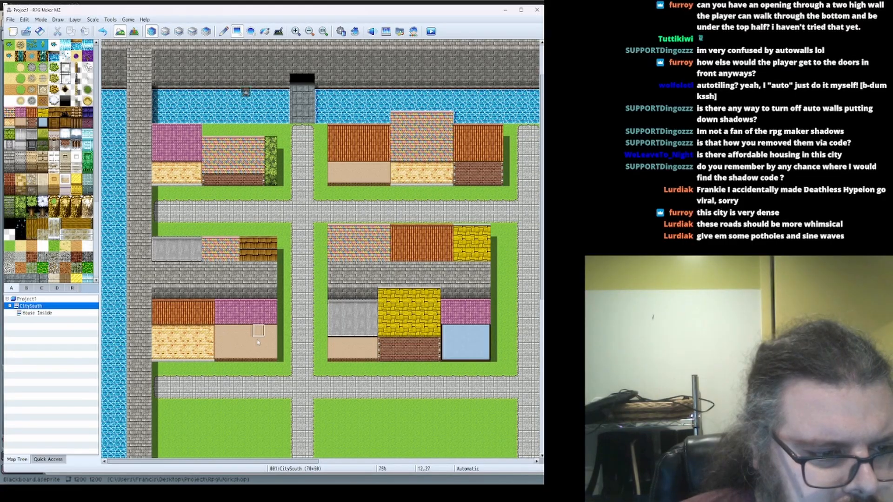
drag(221, 367, 220, 305)
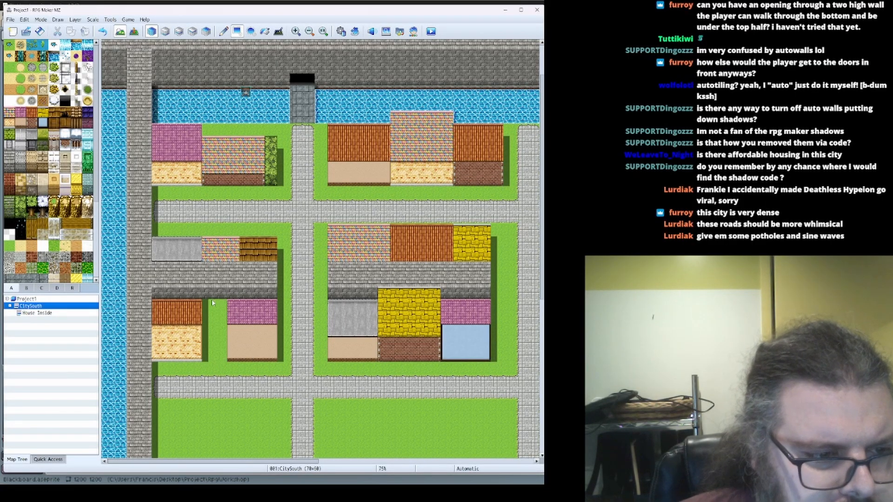
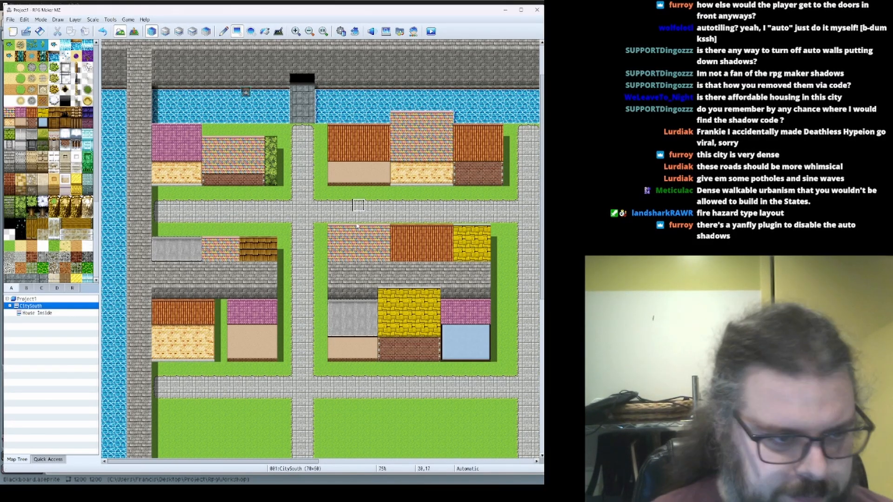
ctrl+scroll(297, 220, up, 1)
ctrl+scroll(298, 220, up, 1)
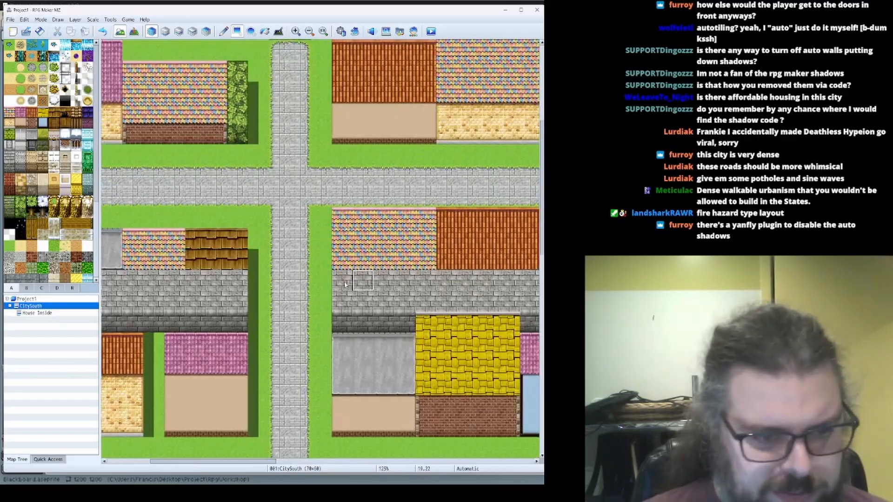
ctrl+scroll(324, 279, down, 3)
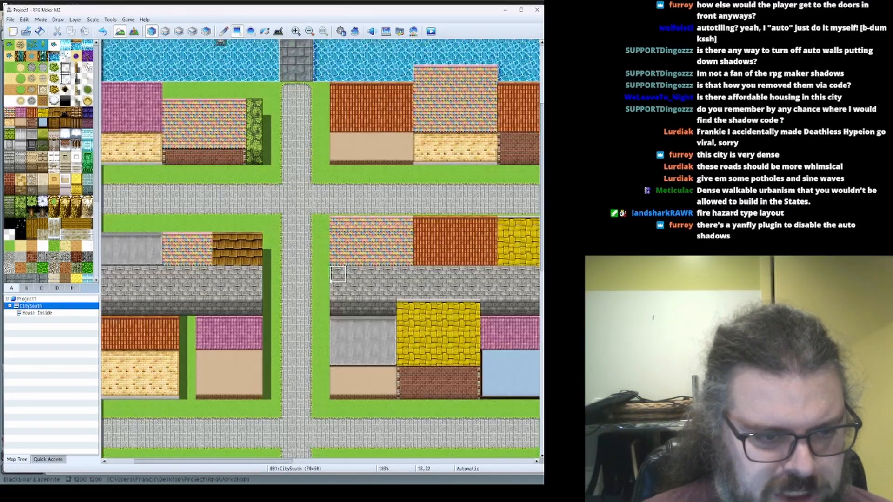
ctrl+scroll(330, 278, up, 4)
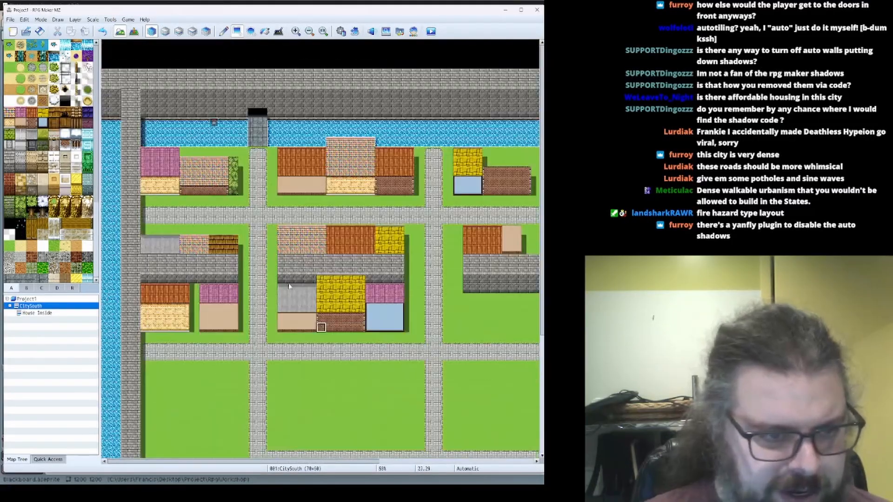
scroll(276, 327, down, 2)
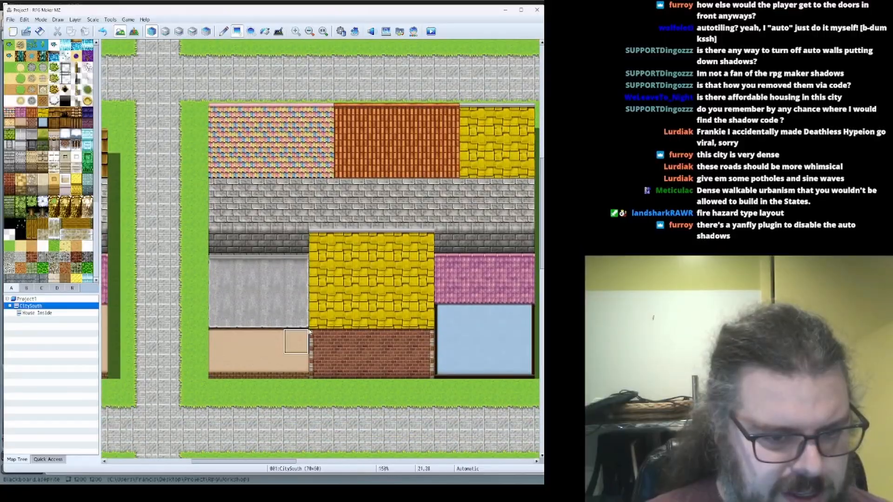
ctrl+scroll(302, 329, down, 2)
ctrl+scroll(304, 330, down, 3)
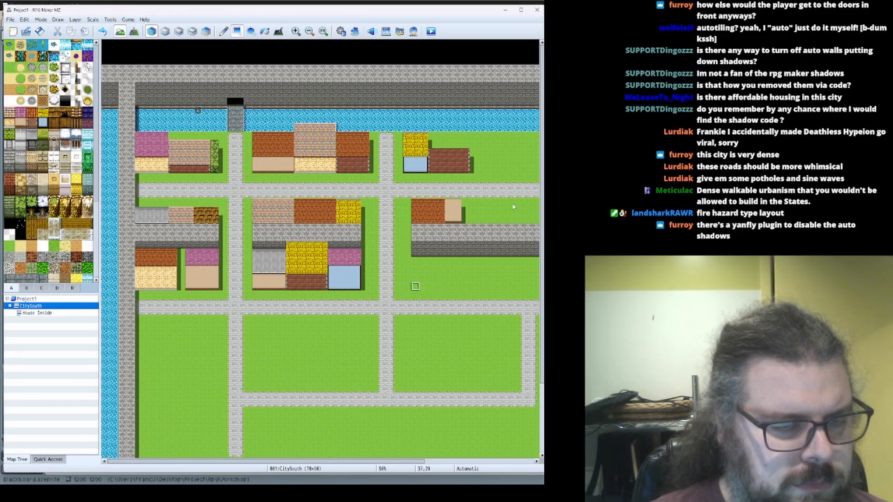
Switch to the Aseprite blackboard and draw a large rounded corner line in the empty area east of the city layout sketch
key(alt+Tab)
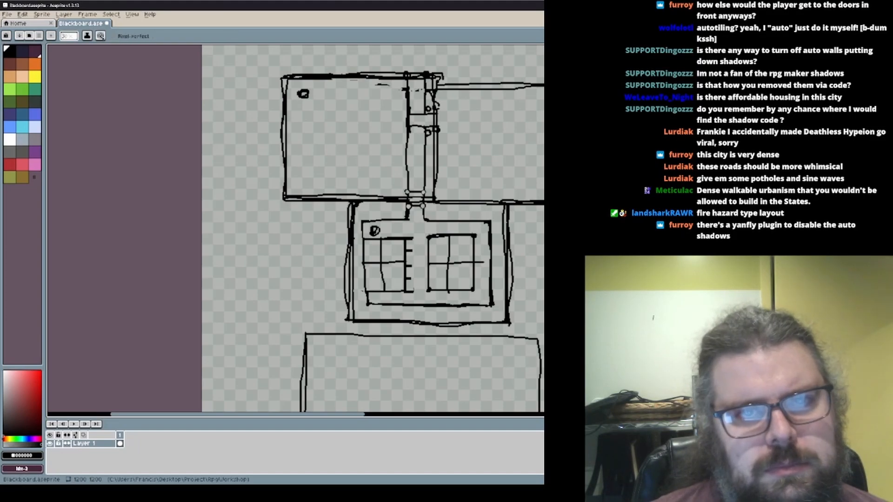
scroll(337, 202, down, 1)
scroll(337, 202, up, 5)
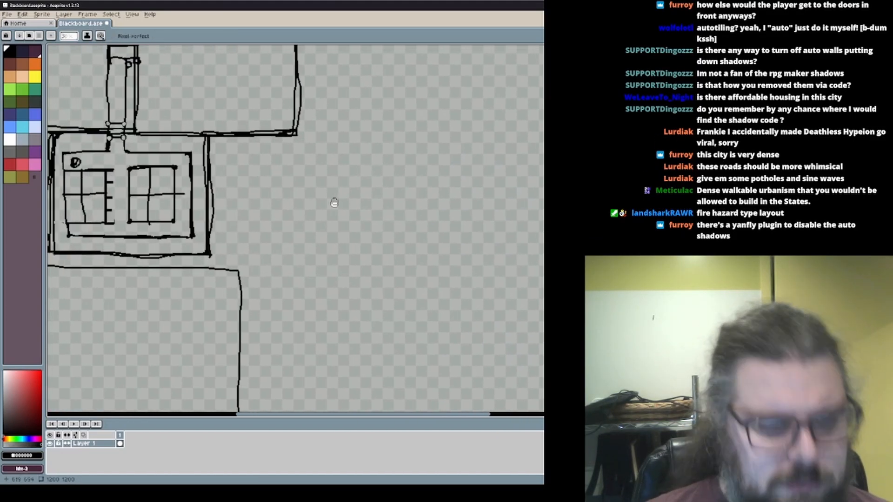
scroll(337, 202, down, 2)
scroll(279, 234, up, 4)
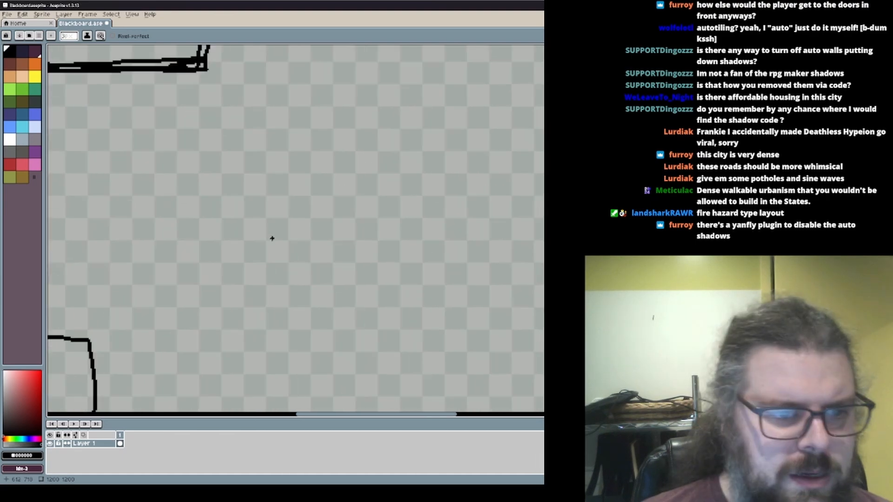
scroll(277, 230, down, 3)
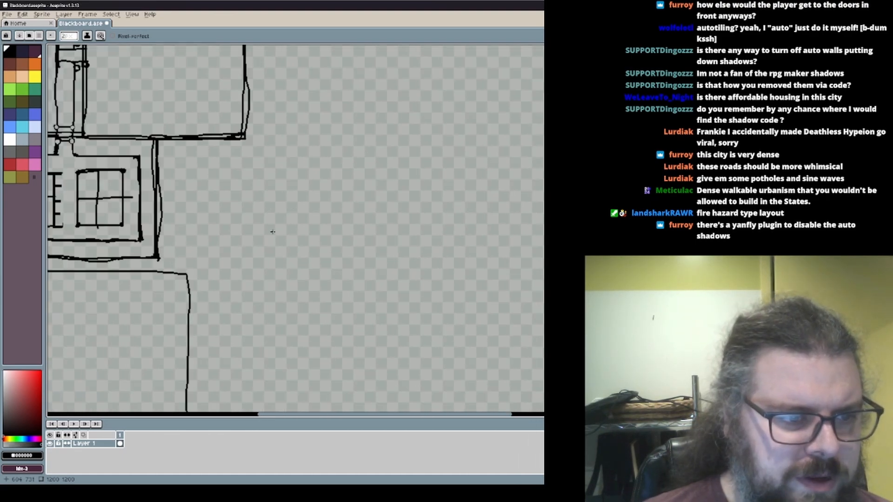
scroll(274, 228, up, 3)
scroll(229, 154, down, 3)
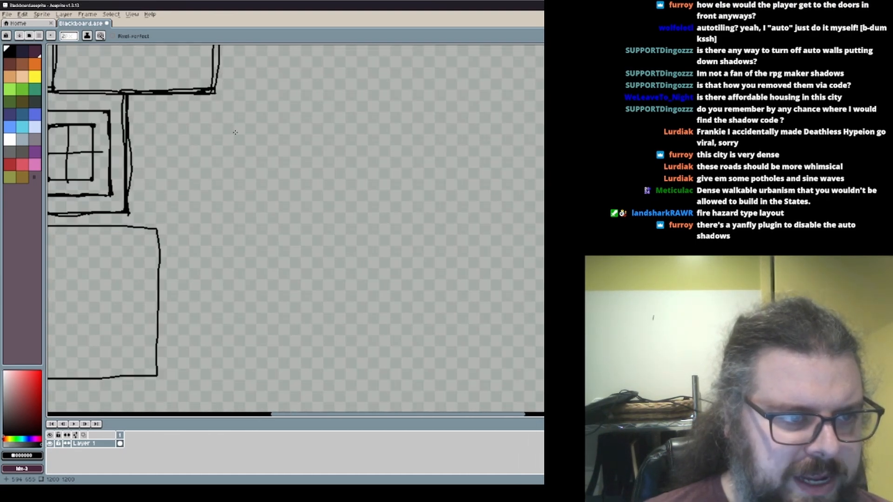
drag(230, 121, 238, 262)
key(ctrl+z)
mouse_move(218, 307)
mouse_down()
mouse_move(224, 132)
mouse_move(452, 126)
mouse_up()
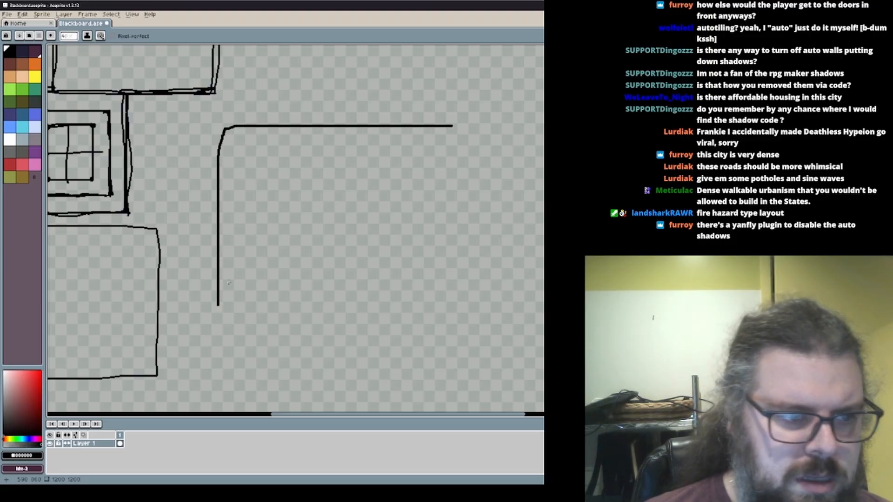
Complete the black rounded rectangle's bottom, right and top edges, and erase the doubled line along the top edge
drag(223, 326, 492, 329)
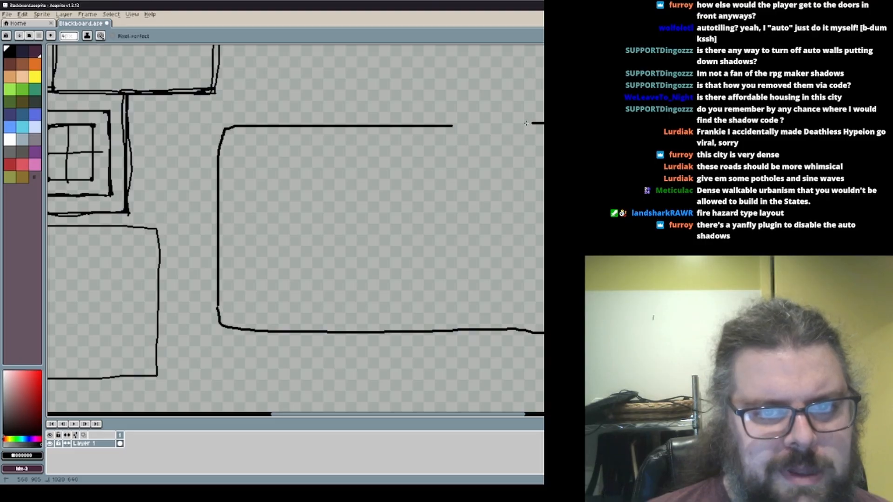
drag(526, 123, 246, 123)
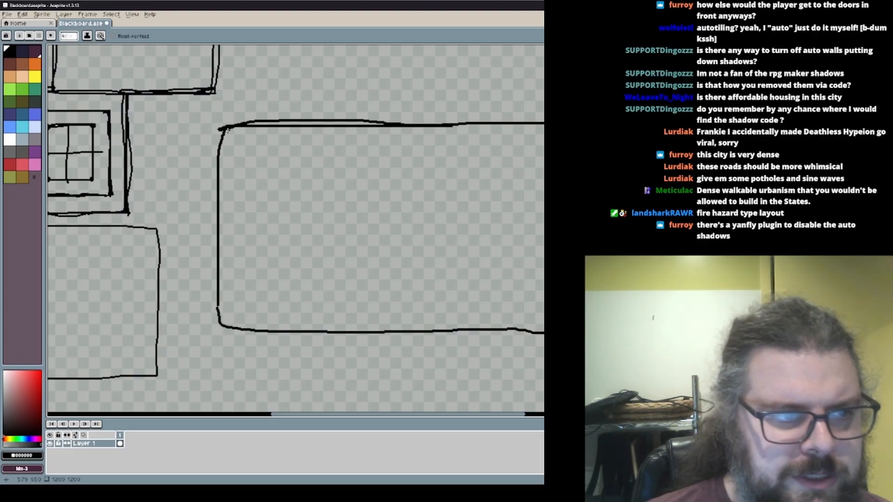
scroll(227, 129, up, 1)
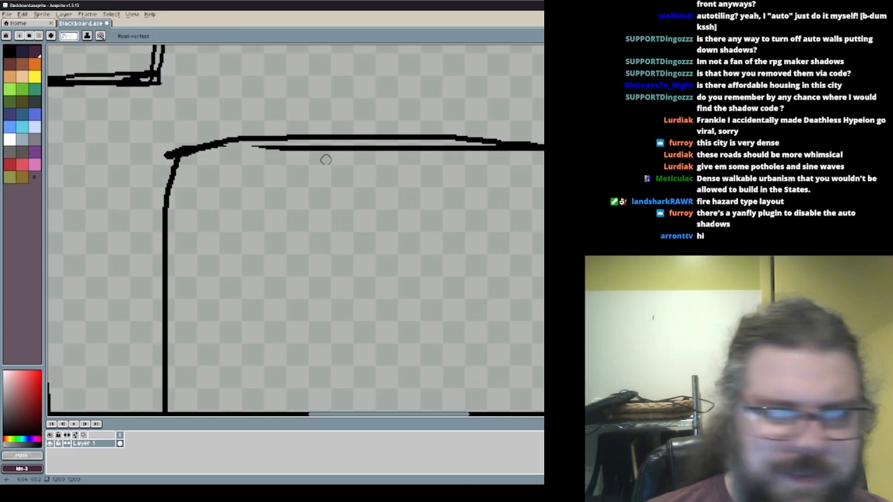
scroll(326, 160, down, 2)
scroll(221, 120, up, 2)
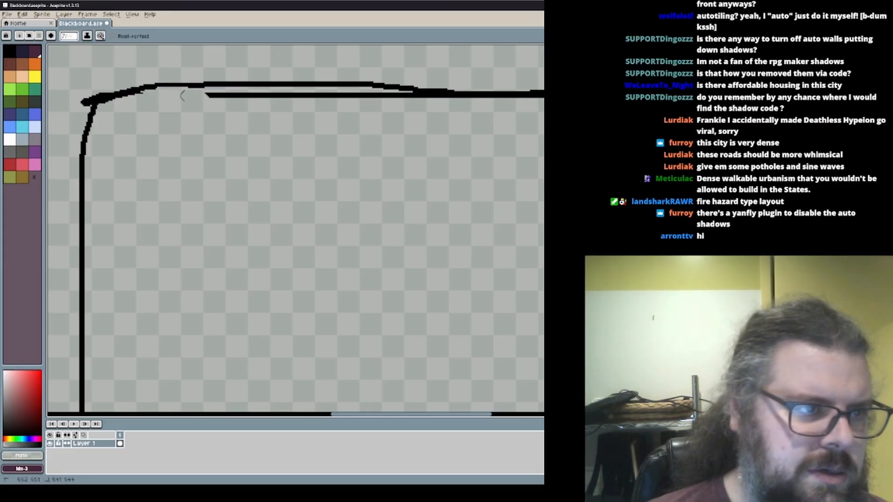
mouse_move(183, 95)
mouse_down()
mouse_move(438, 94)
mouse_move(226, 93)
mouse_up()
middle_drag(384, 144, 337, 143)
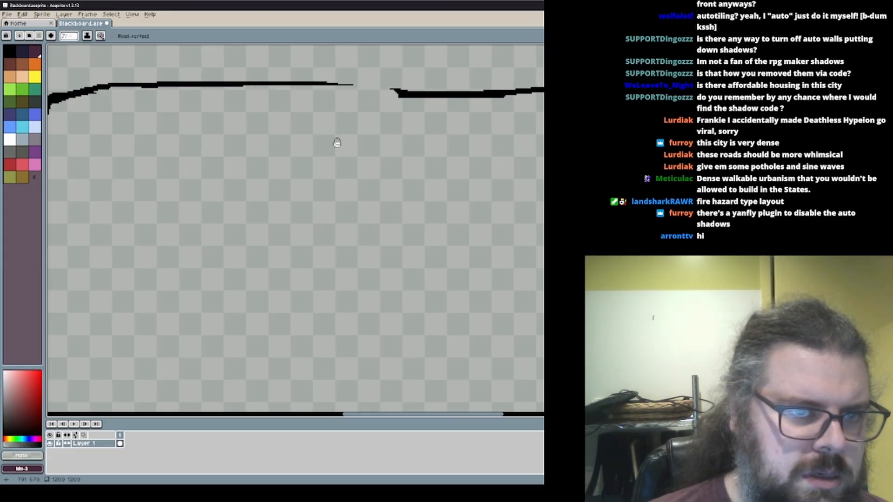
Close the gap in the rectangle's top edge with black and thicken a short section at its middle
scroll(337, 142, down, 1)
alt+click(303, 125)
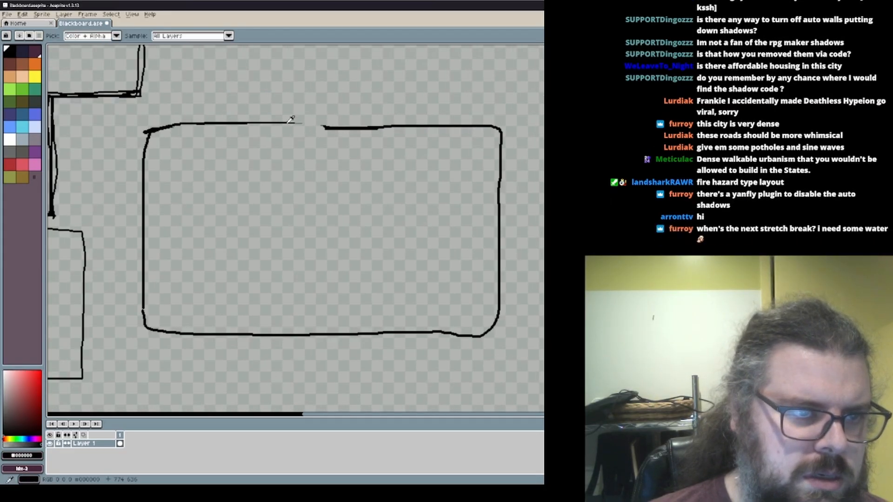
drag(303, 125, 447, 125)
alt+click(418, 132)
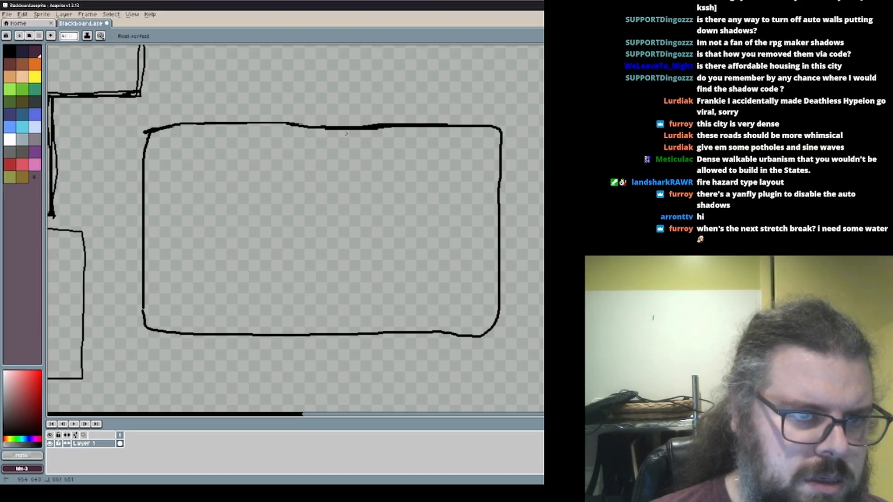
alt+click(295, 126)
drag(296, 125, 370, 125)
alt+click(317, 132)
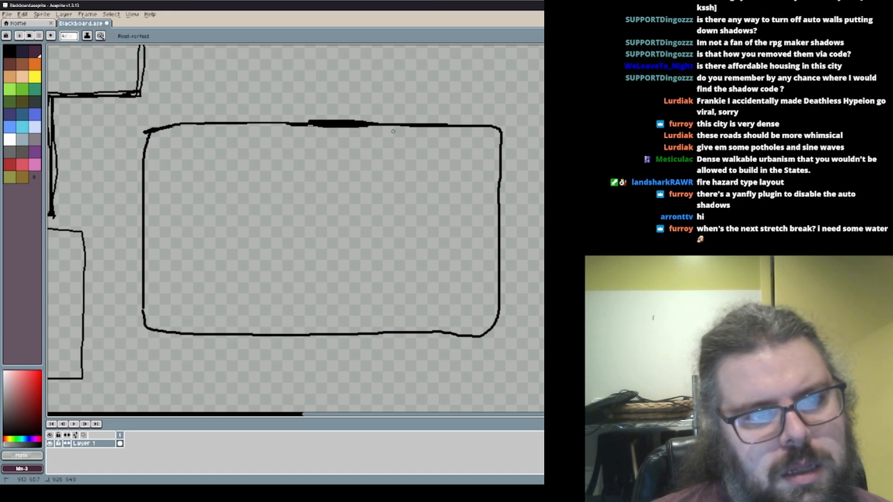
Draw a short brown vertical line down from the rectangle's top edge, left of the thickened section
scroll(372, 133, down, 3)
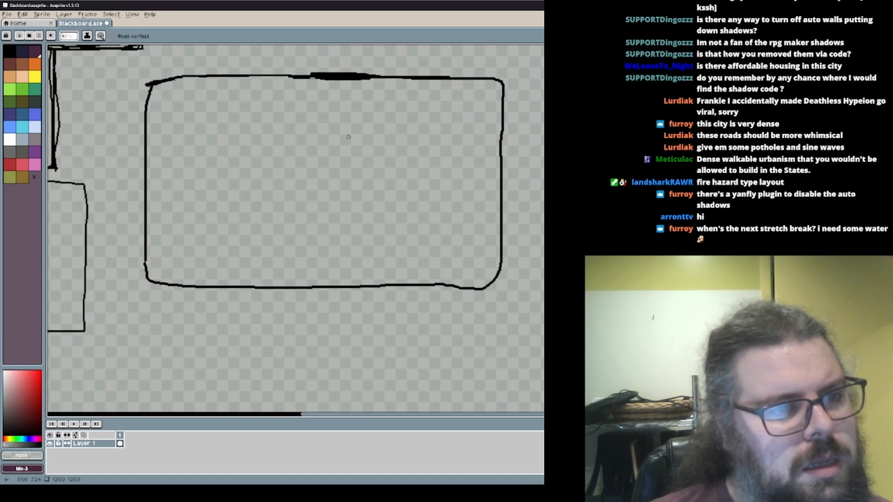
scroll(351, 171, up, 1)
mouse_move(348, 137)
middle_down()
mouse_move(351, 172)
mouse_move(413, 108)
mouse_move(402, 135)
middle_up()
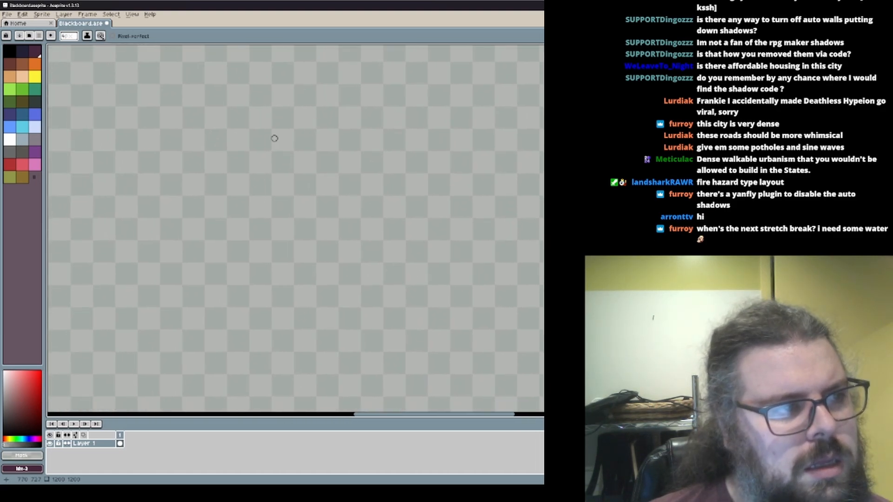
click(23, 64)
scroll(155, 133, down, 1)
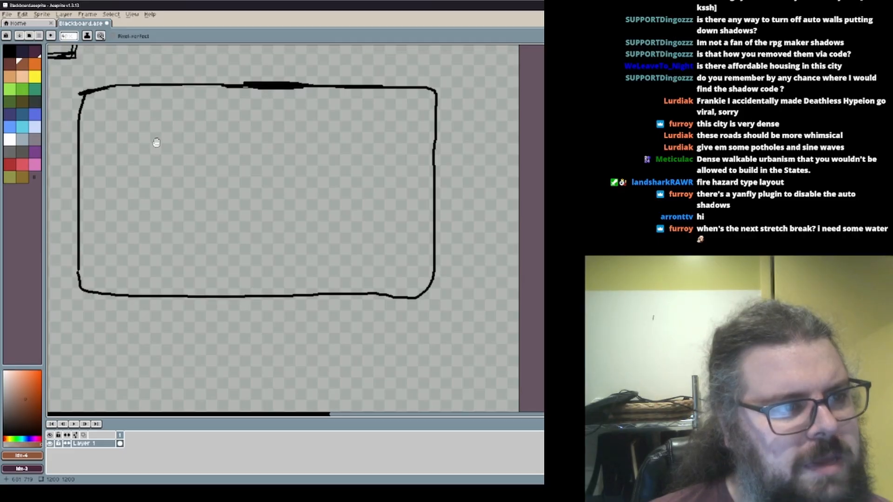
middle_drag(164, 144, 263, 195)
scroll(174, 150, up, 1)
scroll(177, 149, down, 1)
scroll(245, 179, up, 1)
scroll(177, 152, up, 1)
scroll(144, 140, down, 2)
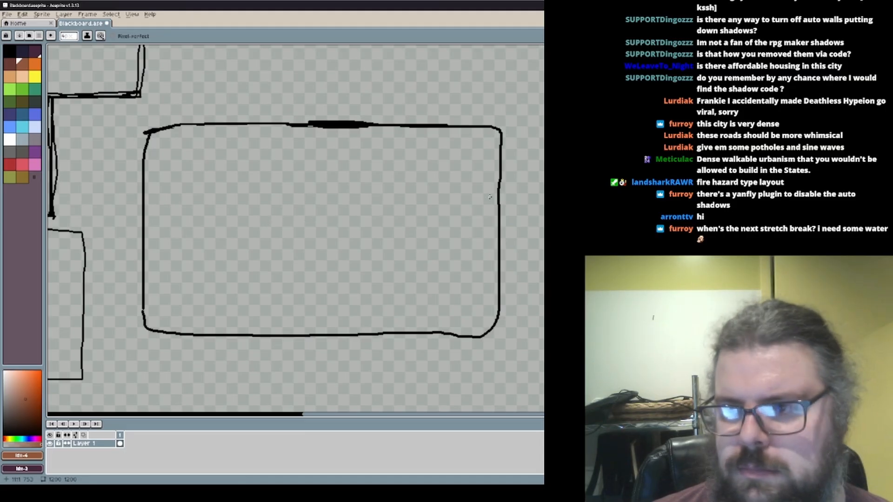
drag(219, 149, 222, 182)
key(ctrl+z)
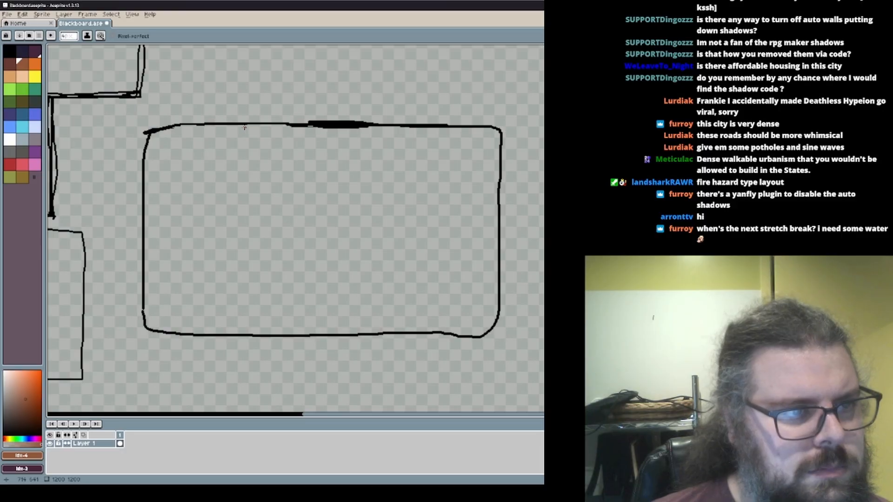
drag(244, 128, 248, 177)
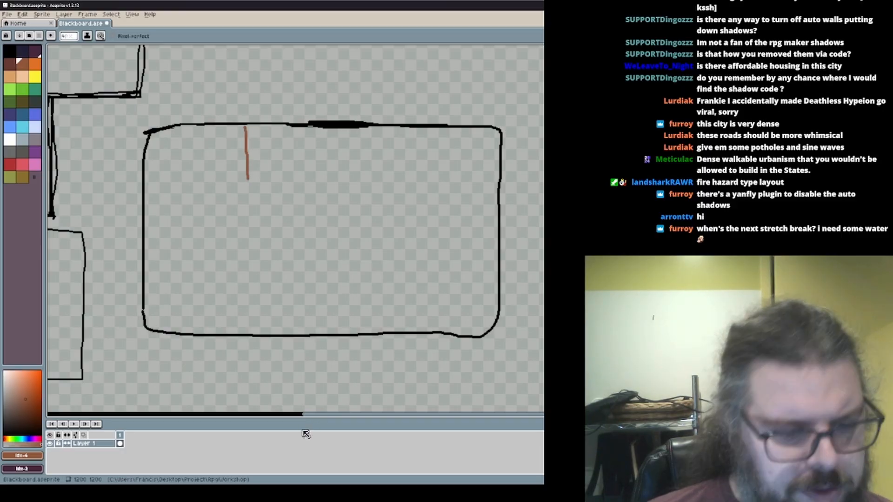
Switch to RPG Maker MZ, try a strip of Large Bridge tiles on the grass below the lower road, and undo it
mouse_move(304, 492)
click(305, 460)
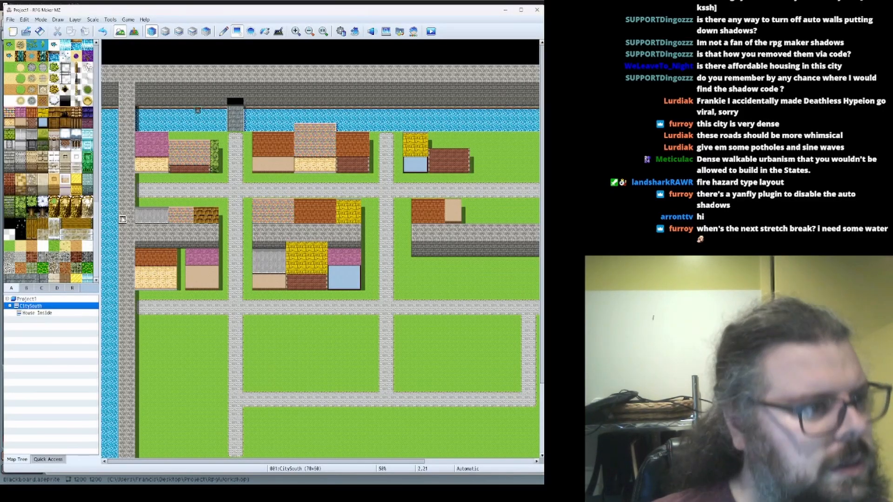
click(54, 123)
drag(30, 227, 31, 236)
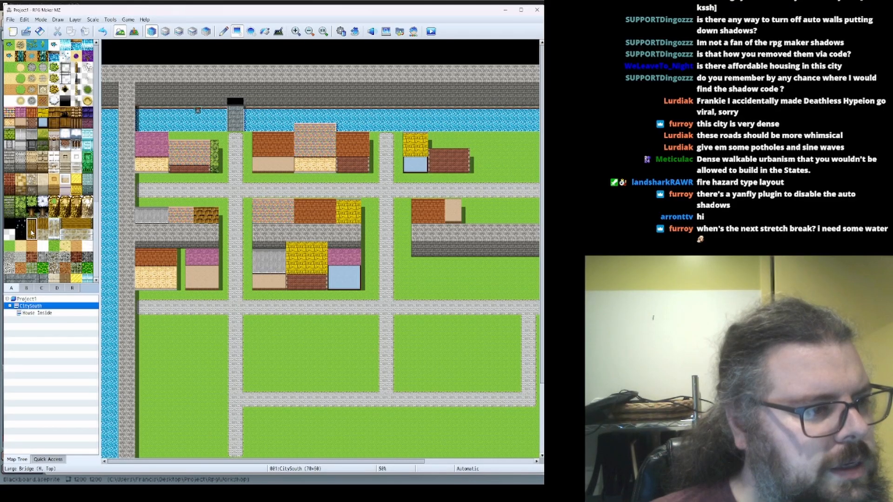
mouse_move(298, 320)
mouse_down()
mouse_move(357, 331)
mouse_move(357, 347)
mouse_up()
key(ctrl+z)
key(ctrl+z)
key(ctrl+z)
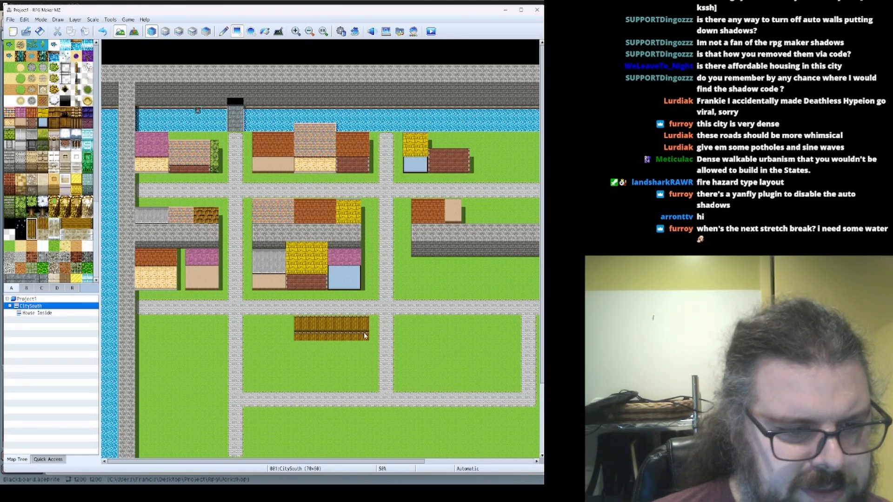
Try a long log wall using Outer Wall G (Log) across the grass blocks south of the houses, and undo it
click(53, 122)
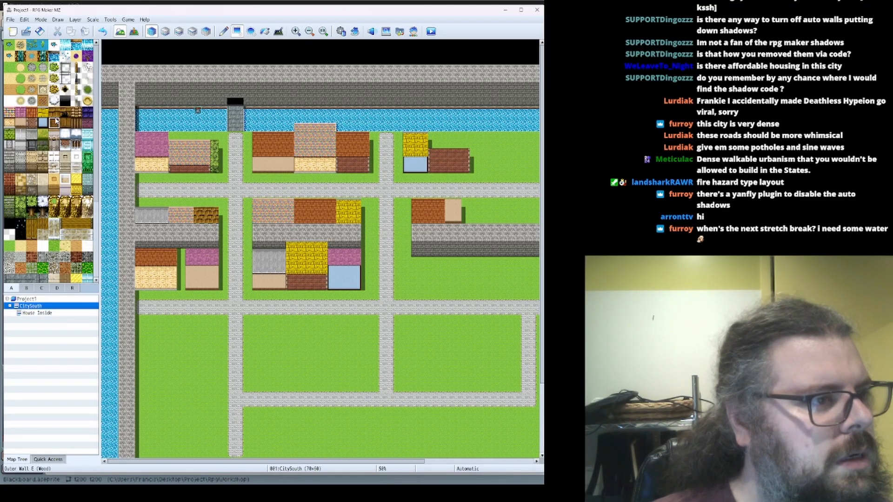
drag(78, 126, 77, 114)
mouse_move(214, 357)
mouse_down()
mouse_move(440, 369)
mouse_move(212, 370)
mouse_up()
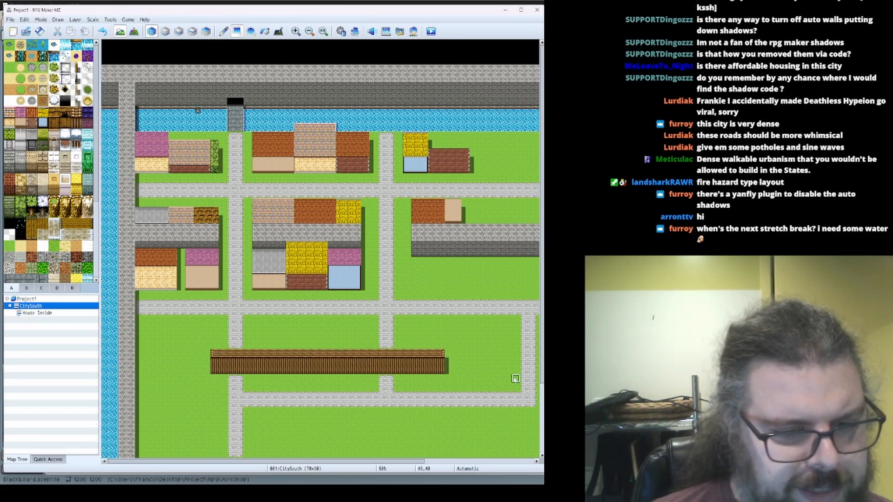
key(ctrl+z)
key(ctrl+z)
key(ctrl+z)
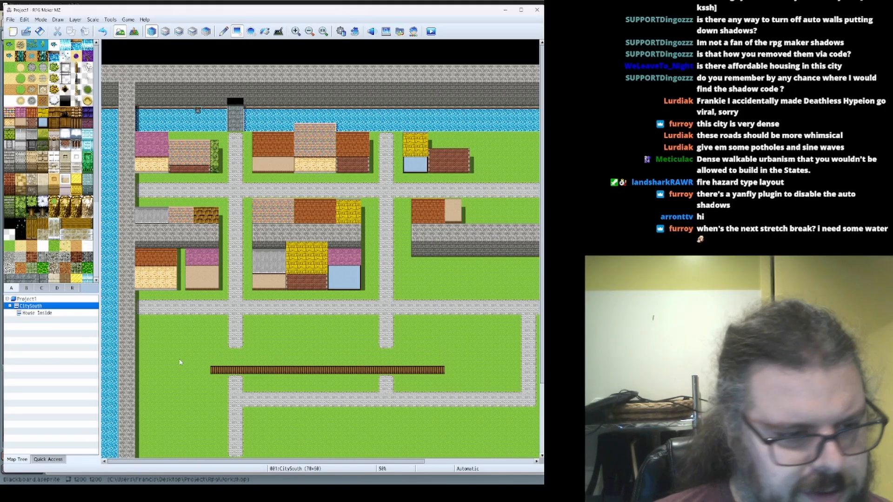
Look through the tileset's wall, hedge, ledge, floor and field tiles for one suited to dividing a city block
click(76, 123)
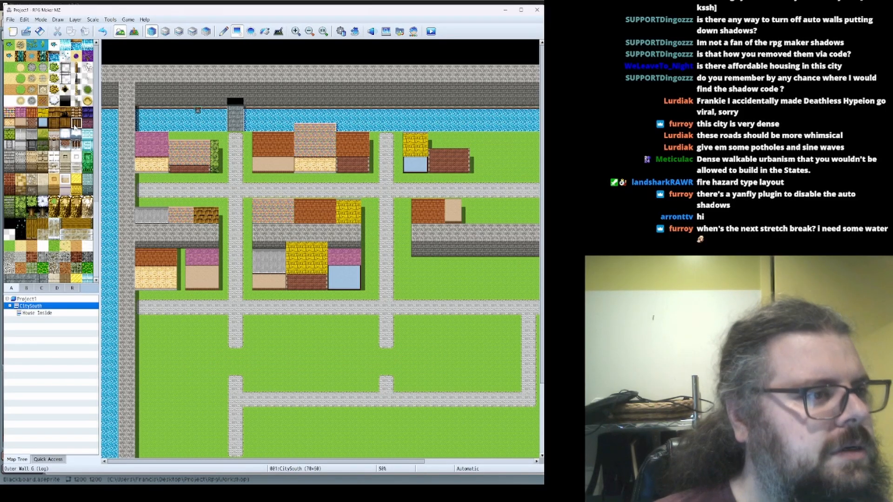
click(54, 213)
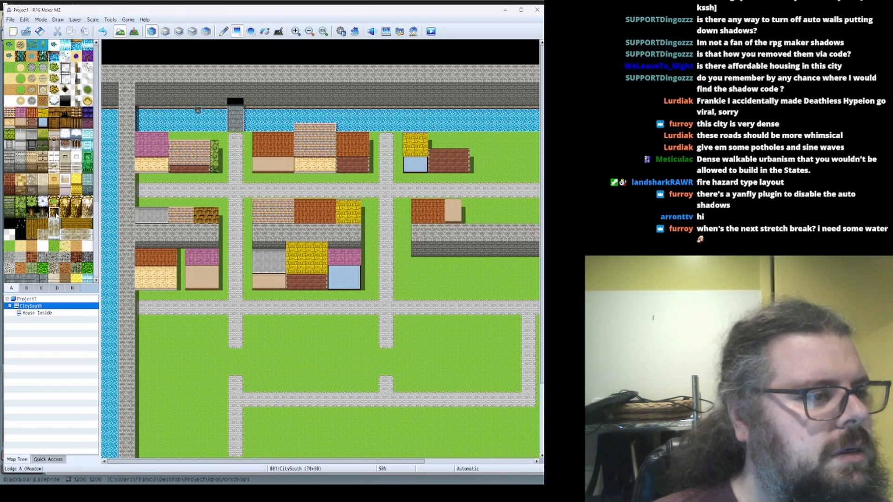
click(55, 224)
scroll(51, 242, down, 10)
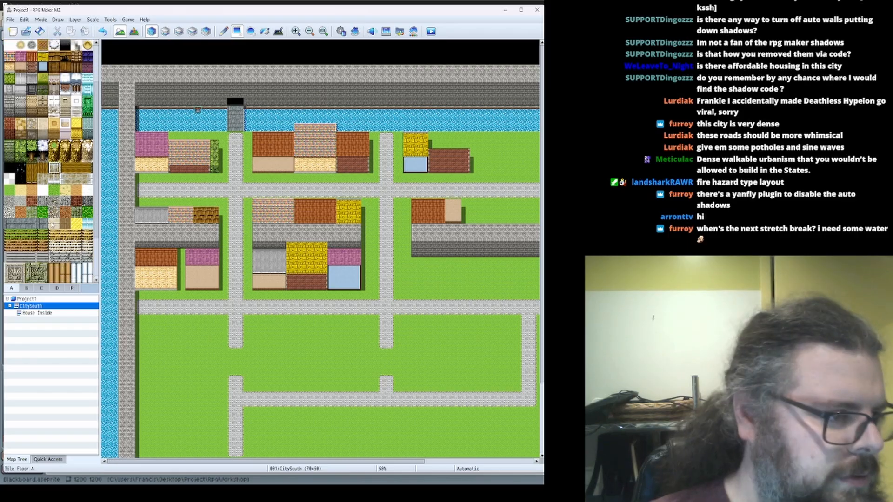
drag(55, 212, 57, 224)
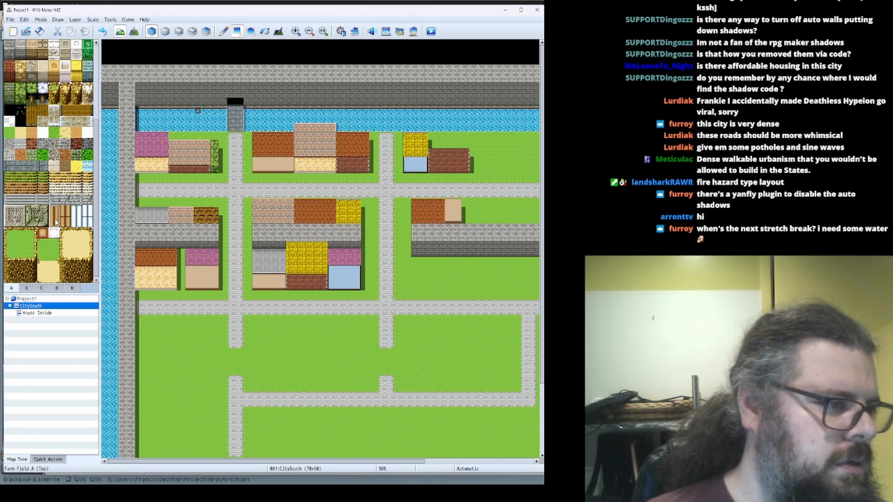
scroll(46, 236, up, 8)
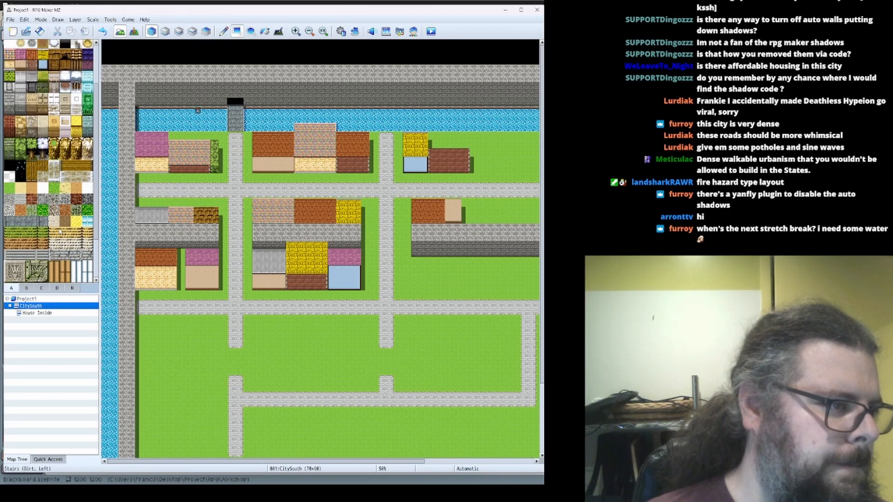
scroll(62, 232, up, 2)
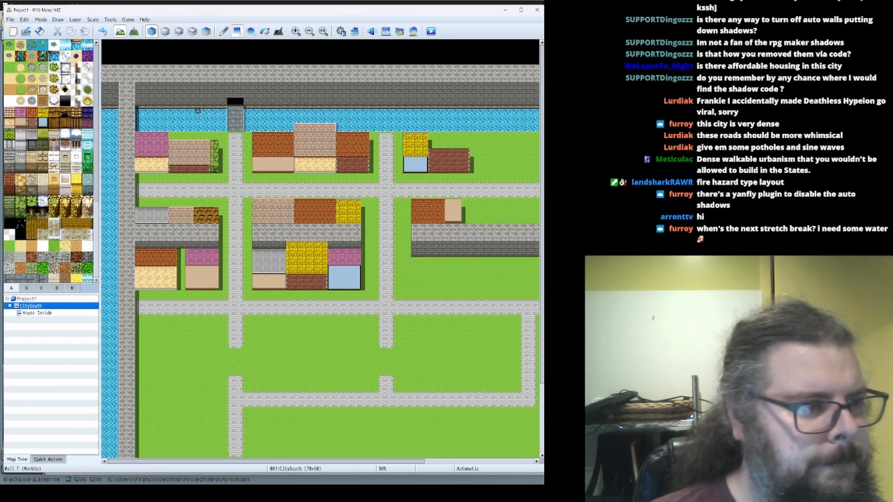
click(33, 193)
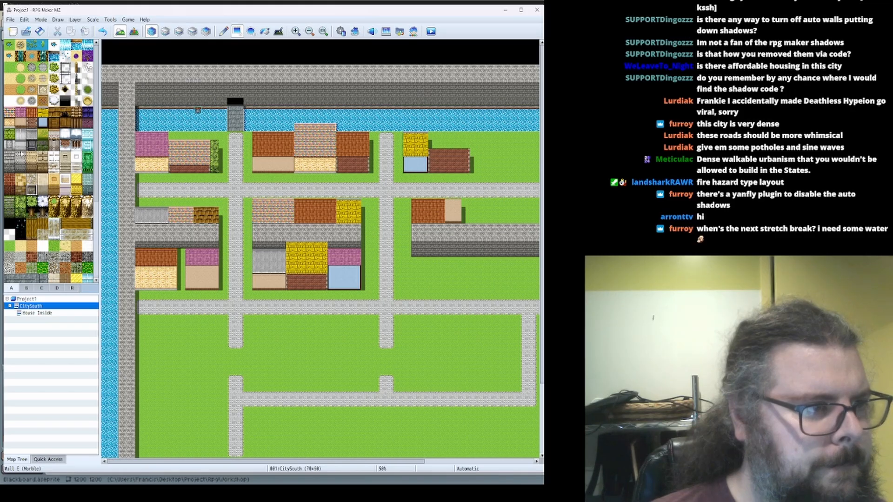
click(21, 123)
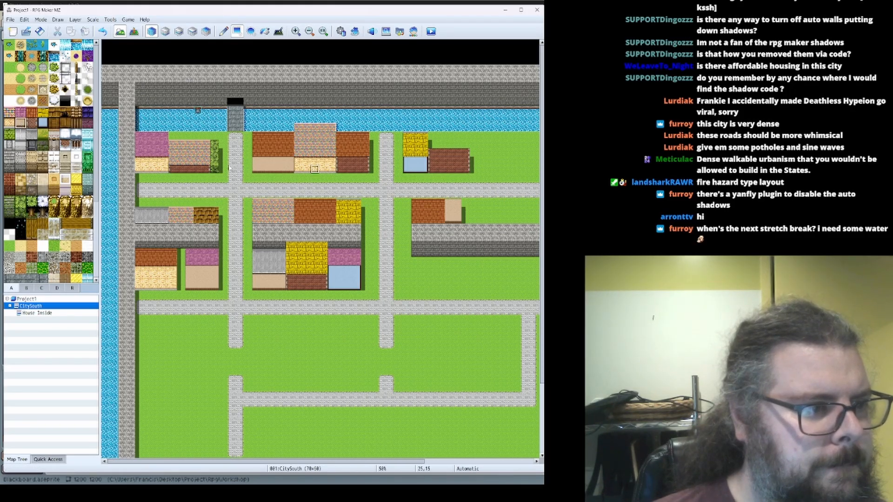
click(21, 213)
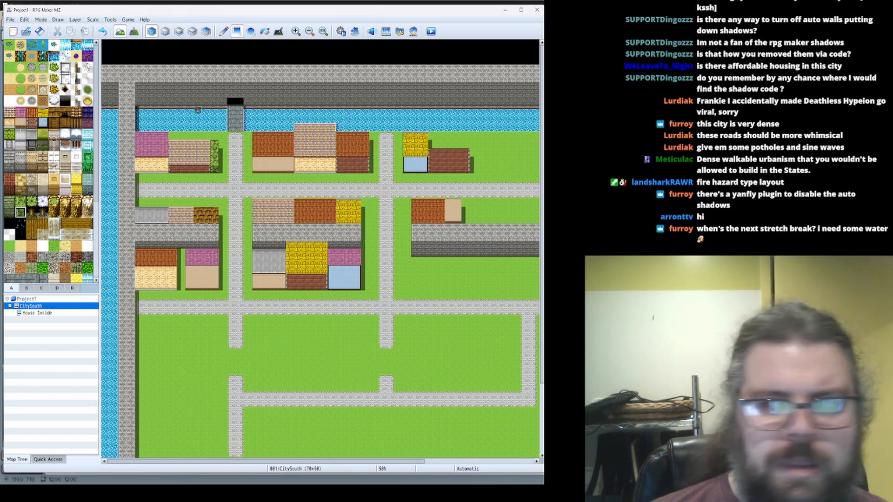
Switch back to Aseprite and paint a thick blue river down the rectangle's left side, along its bottom edge and out past the right corner
key(alt+Tab)
mouse_move(295, 199)
middle_down()
mouse_move(318, 191)
mouse_move(285, 186)
middle_up()
scroll(317, 191, up, 1)
scroll(318, 191, down, 1)
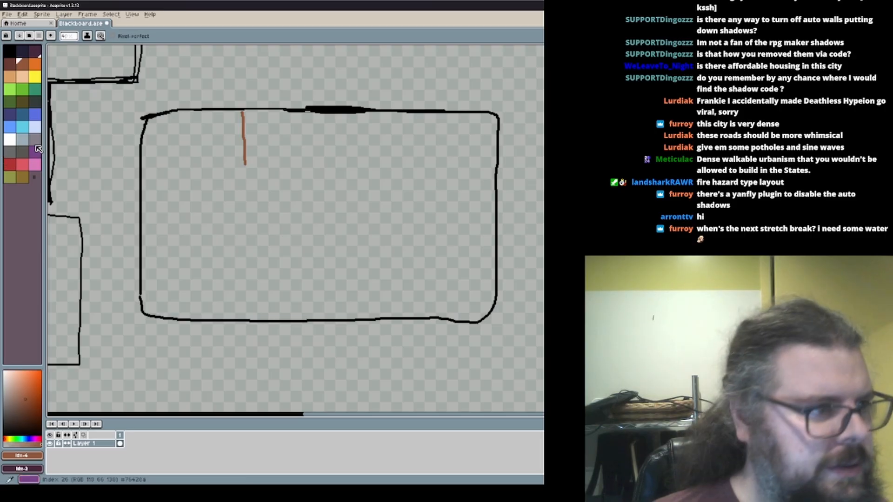
click(35, 114)
drag(126, 252, 147, 303)
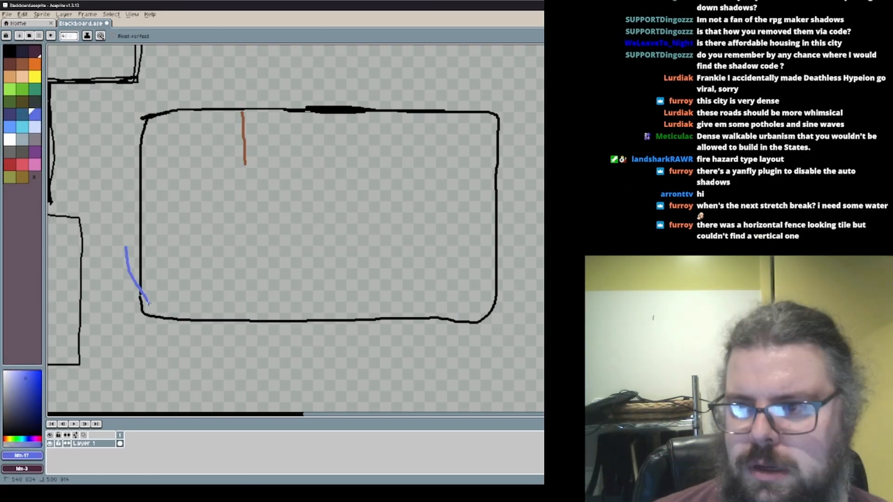
key(ctrl+z)
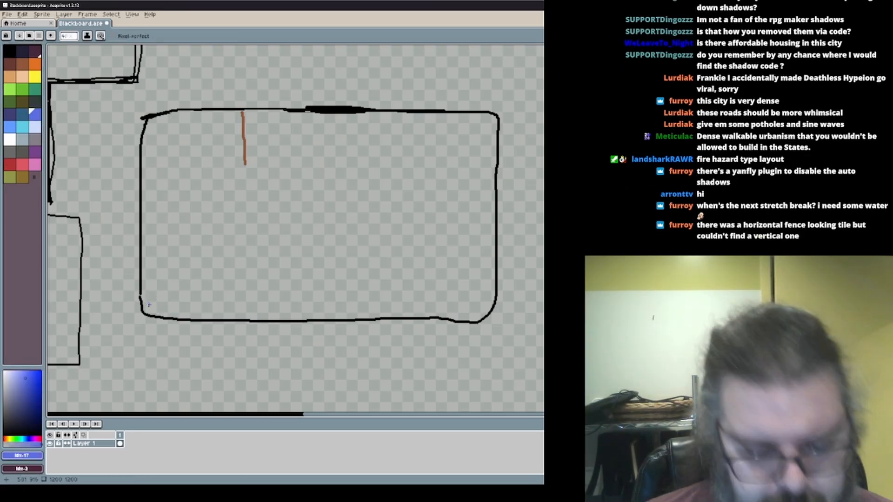
drag(113, 173, 152, 300)
mouse_move(112, 174)
mouse_down()
mouse_move(171, 300)
mouse_move(379, 302)
mouse_move(528, 325)
mouse_move(545, 345)
mouse_up()
Erase the rectangle's right edge from the river up to the top corner
alt+click(506, 306)
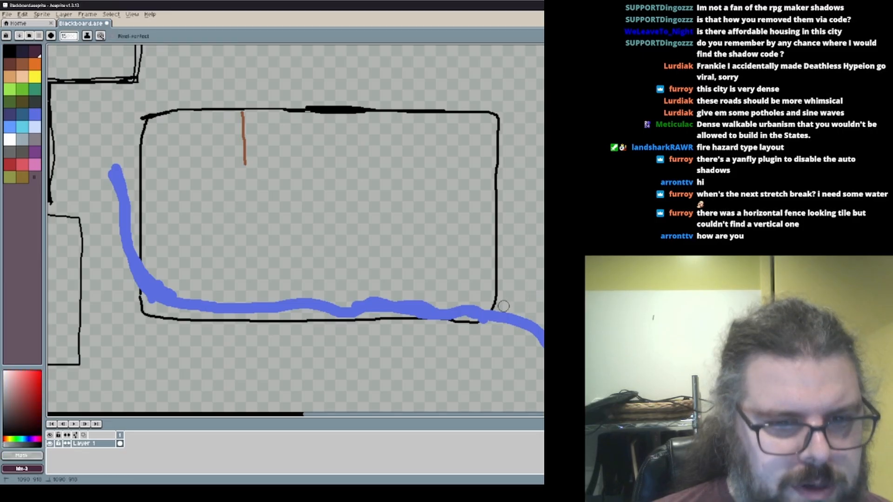
drag(494, 307, 496, 292)
mouse_move(496, 249)
mouse_down()
mouse_move(501, 118)
mouse_move(497, 264)
mouse_up()
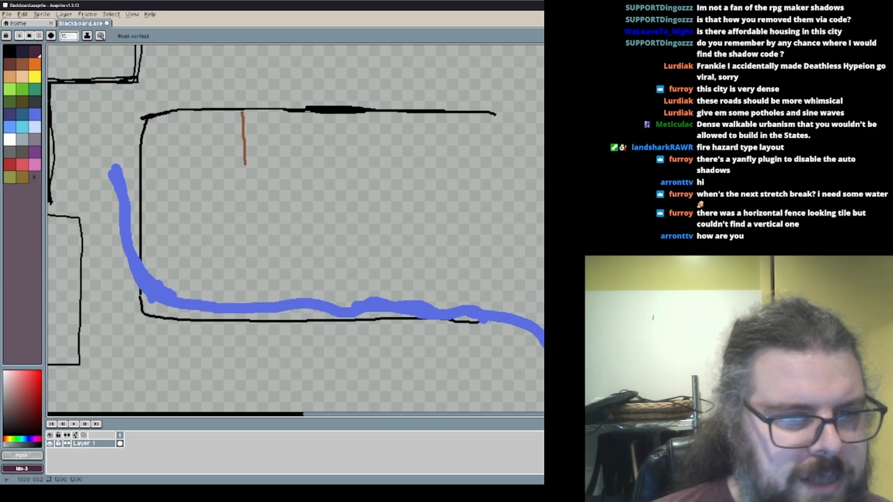
Paint a thick dark green strip of greenery along the district's open right side and undo the stray last stroke
key(plus)
key(plus)
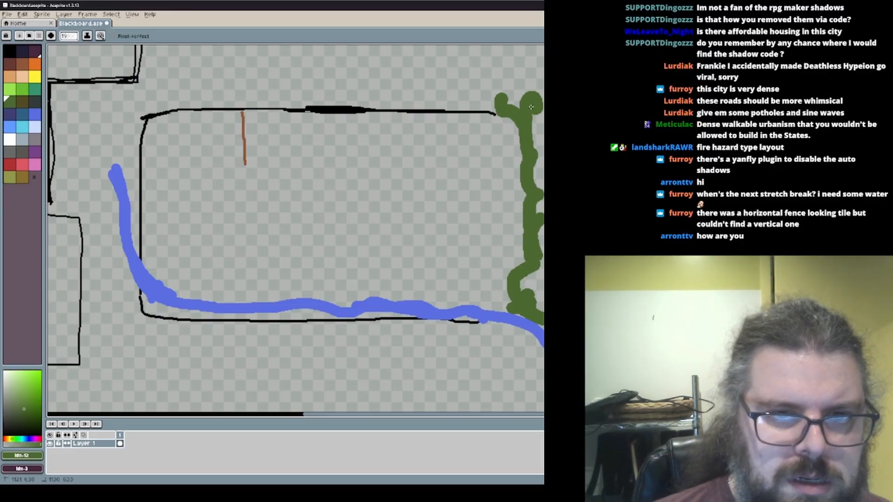
mouse_move(537, 244)
mouse_down()
mouse_move(427, 107)
mouse_move(344, 108)
mouse_up()
key(ctrl+z)
Paint a thick grey wall over the district's top edge, from its middle to the greenery on the right
middle_drag(344, 108, 377, 149)
key(plus)
key(plus)
key(plus)
click(35, 140)
drag(517, 121, 355, 153)
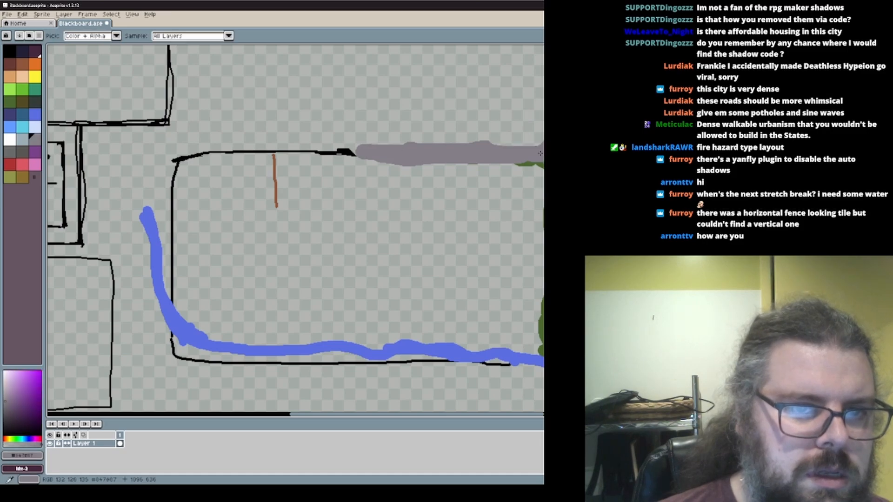
Widen the blue river around its left bend and along the district's bottom edge
middle_drag(356, 154, 357, 81)
click(35, 113)
mouse_move(153, 186)
mouse_down()
mouse_move(542, 297)
mouse_move(169, 260)
mouse_up()
middle_drag(170, 260, 79, 279)
mouse_move(186, 276)
mouse_down()
mouse_move(285, 267)
mouse_move(405, 283)
mouse_move(437, 314)
mouse_up()
alt+click(434, 233)
scroll(435, 227, up, 1)
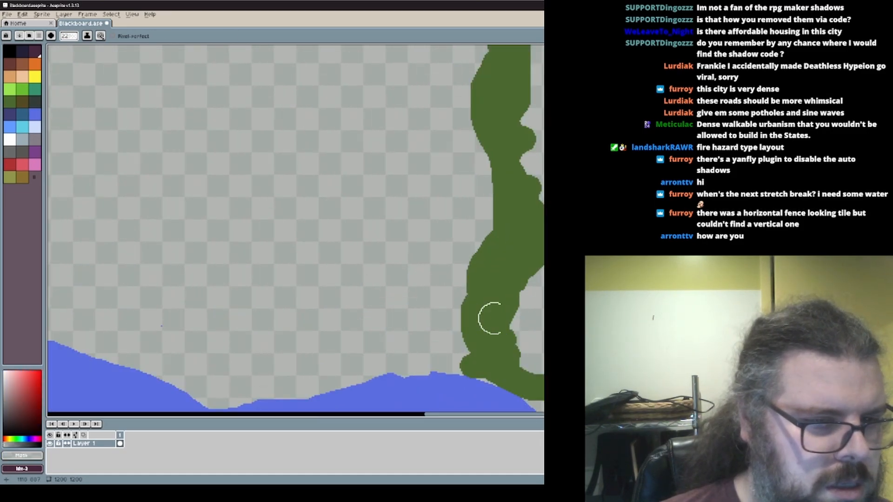
Erase the short brown line hanging from the district's top edge
scroll(390, 244, down, 1)
middle_drag(431, 171, 407, 191)
drag(406, 162, 406, 140)
middle_drag(140, 186, 288, 214)
drag(288, 186, 292, 167)
mouse_move(251, 318)
middle_down()
mouse_move(315, 321)
mouse_move(190, 286)
middle_up()
click(10, 63)
scroll(130, 189, up, 2)
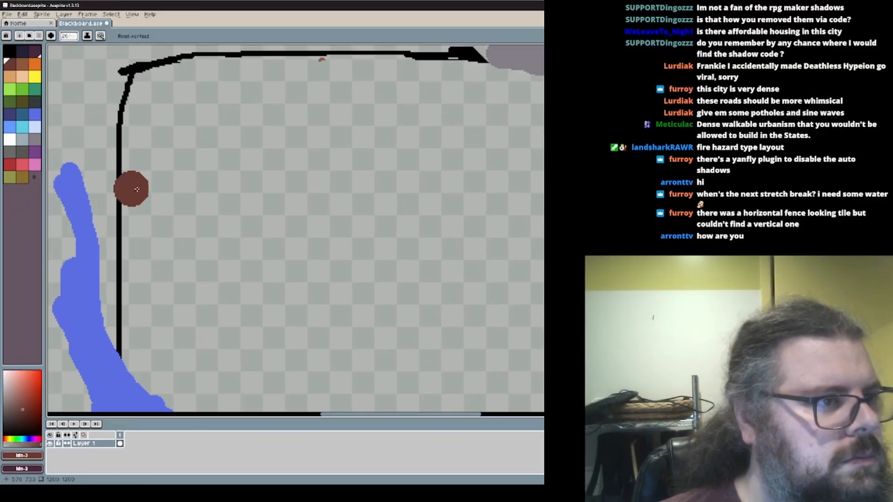
ctrl+scroll(173, 166, down, 3)
middle_drag(173, 166, 137, 180)
click(22, 51)
scroll(339, 243, down, 2)
mouse_move(339, 243)
middle_down()
mouse_move(304, 197)
mouse_move(265, 194)
middle_up()
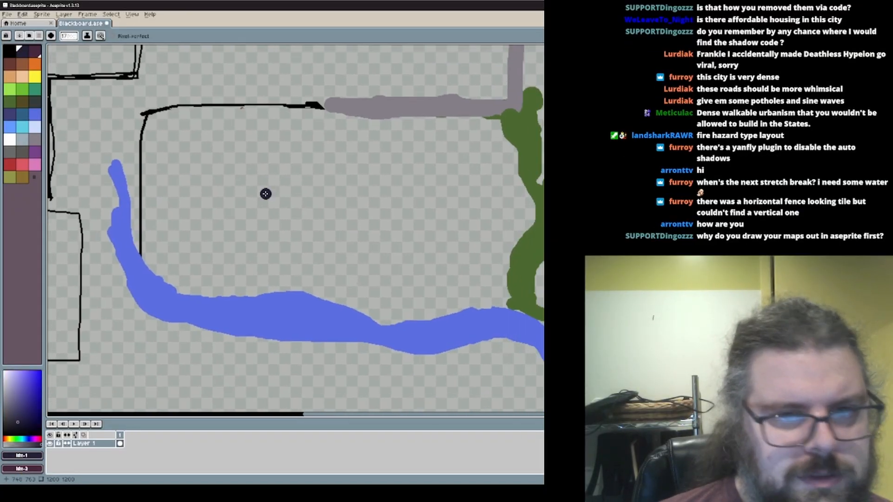
Draw a small rectangular house outline in dark olive brown inside the district's upper-left area
click(22, 102)
drag(190, 140, 190, 142)
scroll(190, 219, up, 1)
mouse_move(231, 181)
mouse_down()
mouse_move(238, 187)
mouse_move(244, 151)
mouse_up()
middle_drag(216, 256, 265, 243)
scroll(265, 244, down, 1)
scroll(220, 225, up, 2)
alt+click(188, 184)
drag(188, 184, 268, 186)
scroll(268, 186, down, 2)
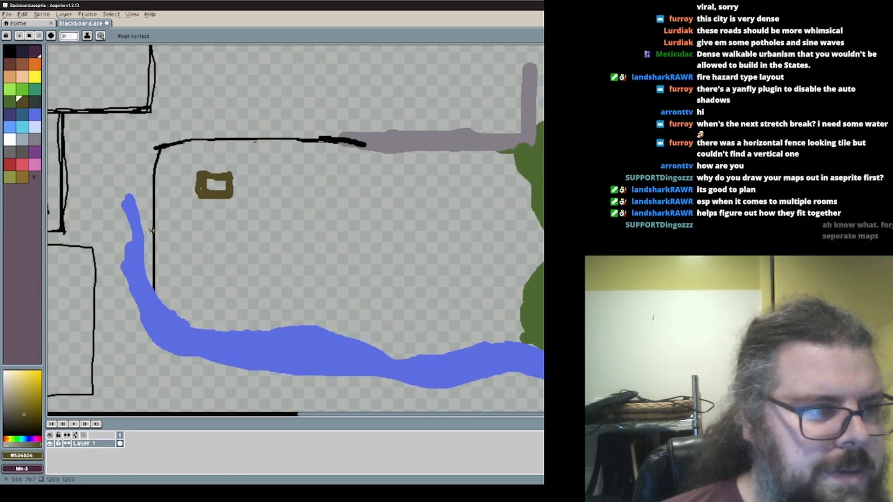
Draw a brown inner wall from the district's left edge, stepping up to the grey wall, and erase two gaps in it
drag(153, 234, 400, 202)
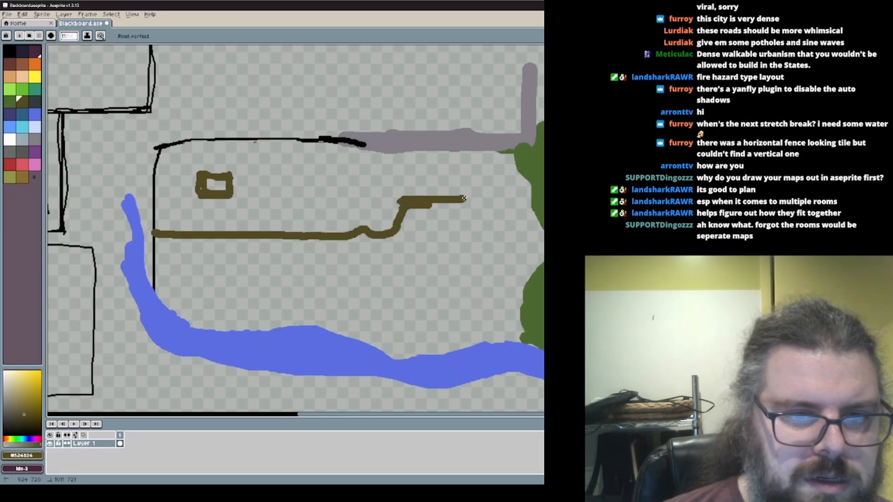
alt+click(166, 224)
drag(168, 234, 393, 232)
alt+click(409, 203)
drag(258, 242, 271, 242)
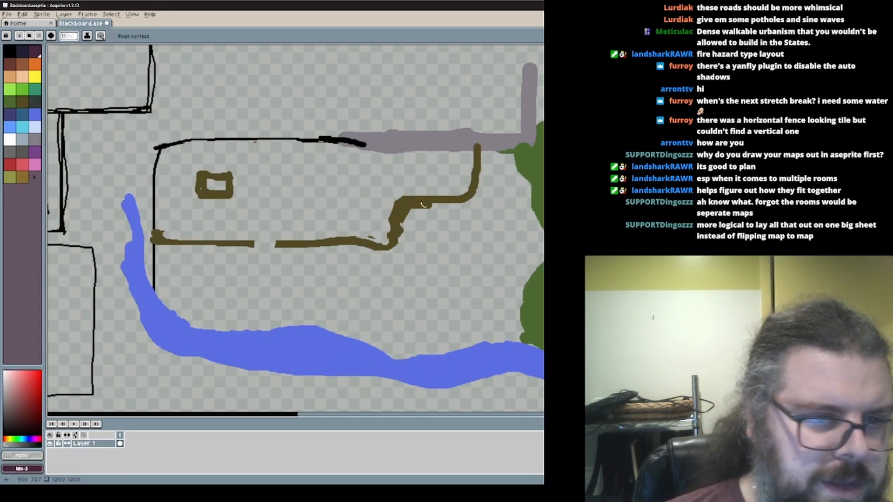
drag(435, 201, 442, 200)
Paint a diagonal strip of green from the river up toward the district's eastern part
alt+click(541, 284)
middle_drag(549, 290, 542, 271)
drag(361, 315, 422, 334)
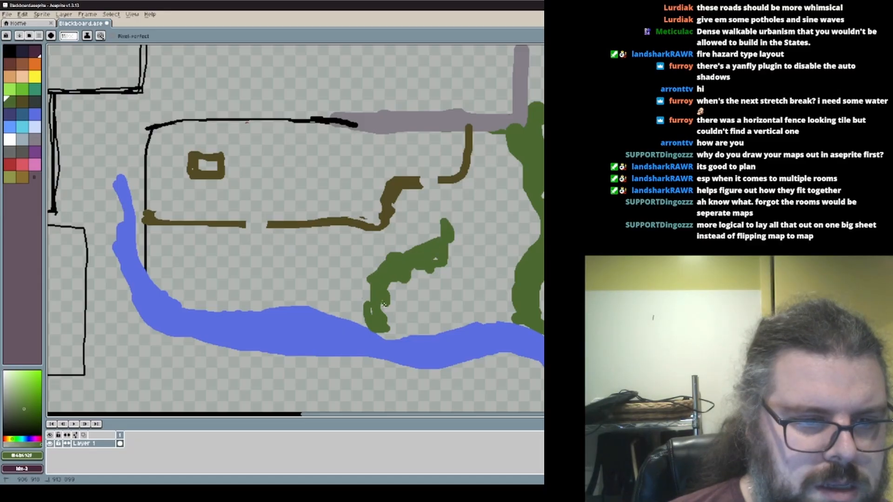
Thicken the left section of the brown inner wall up to its gap
middle_drag(186, 291, 305, 295)
alt+click(321, 228)
drag(321, 230, 367, 226)
Extend the grey wall along the top edge to the upper-left corner and add two gate towers to it
middle_drag(378, 238, 316, 273)
scroll(317, 273, up, 1)
alt+click(509, 252)
scroll(488, 228, down, 1)
drag(493, 238, 283, 237)
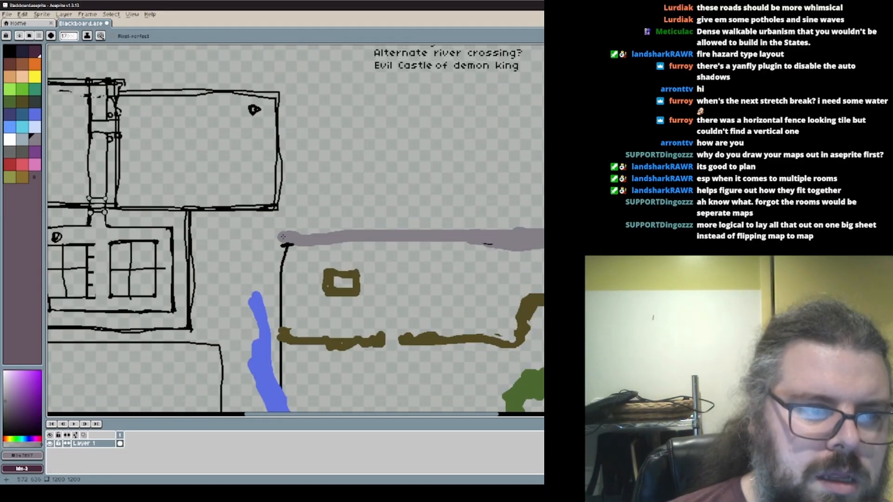
middle_drag(479, 221, 348, 223)
scroll(231, 252, down, 3)
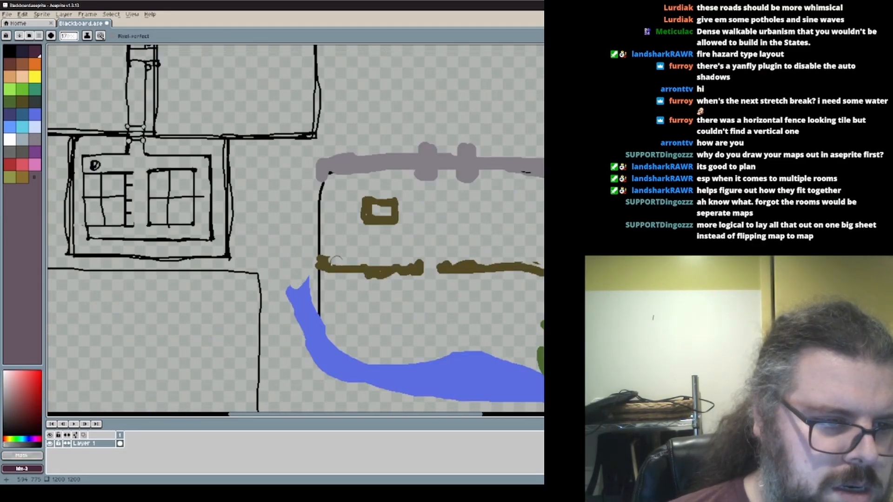
Draw a row of three brown house outlines directly below the grey wall, east of the gate
scroll(198, 144, up, 4)
alt+click(198, 143)
scroll(198, 144, down, 1)
drag(335, 178, 346, 178)
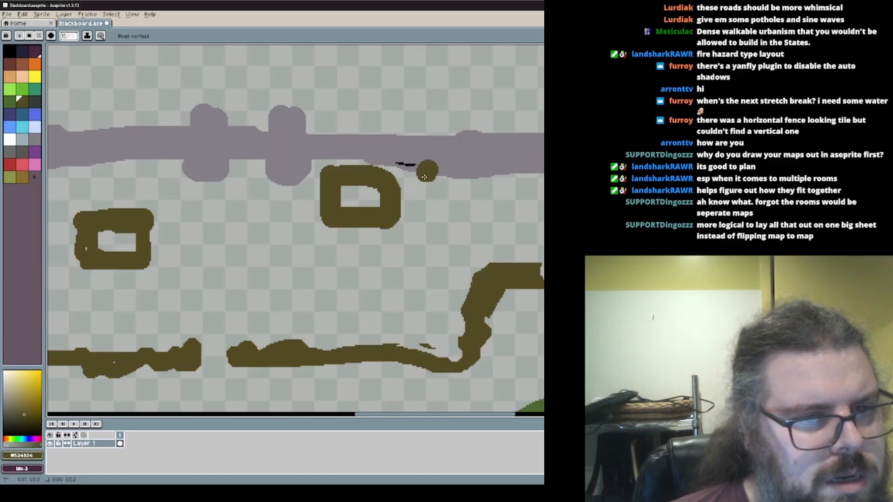
drag(426, 172, 425, 173)
middle_drag(465, 177, 332, 175)
drag(386, 169, 388, 170)
Replace the first house sketch with two brown house outlines directly below the grey wall, west of the gate
middle_drag(140, 241, 483, 269)
drag(299, 247, 358, 288)
drag(320, 208, 314, 207)
drag(223, 207, 215, 207)
scroll(218, 214, down, 1)
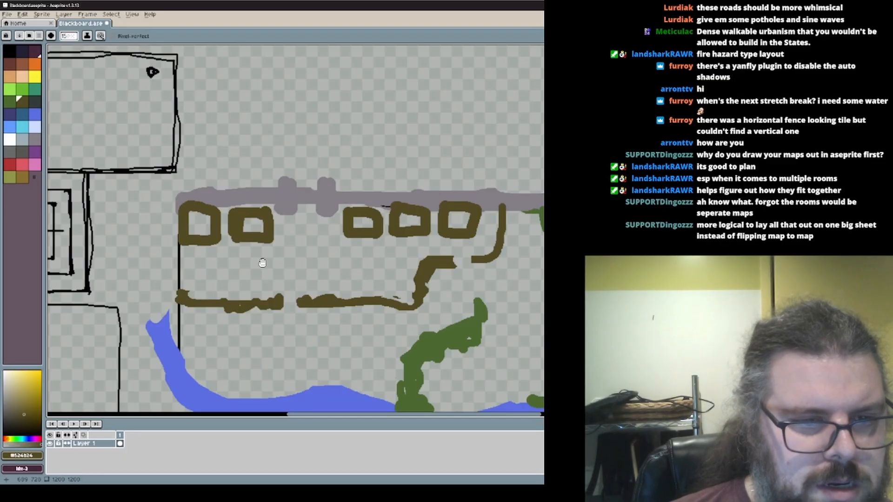
Draw two brown house outlines between the inner wall and the river
scroll(347, 237, up, 1)
alt+click(347, 237)
drag(383, 250, 191, 245)
middle_drag(192, 288, 325, 219)
drag(181, 271, 184, 268)
drag(331, 254, 296, 256)
middle_drag(401, 281, 307, 273)
drag(215, 237, 245, 289)
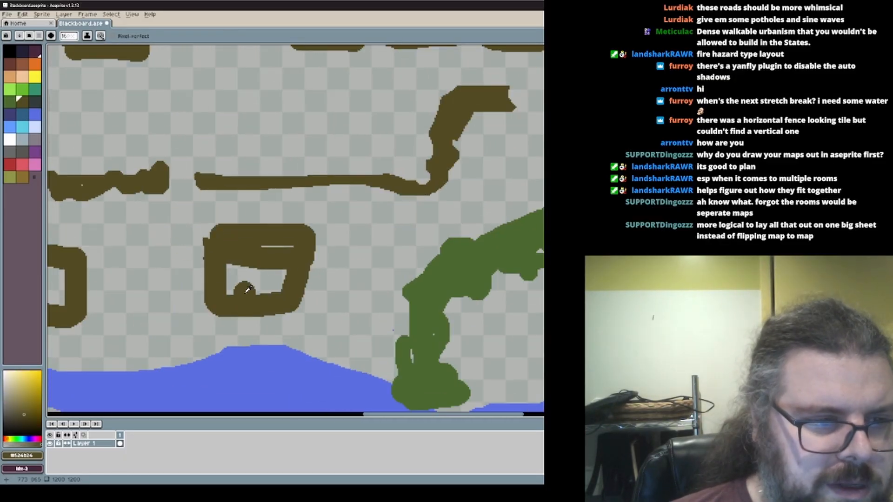
Draw two brown house outlines between the diagonal green strip and the eastern greenery
middle_drag(447, 260, 237, 270)
mouse_move(423, 159)
mouse_down()
mouse_move(488, 149)
mouse_move(428, 155)
mouse_up()
middle_drag(386, 297, 433, 258)
drag(376, 276, 379, 279)
Erase a gap through the diagonal green strip just above the river
scroll(275, 329, down, 1)
alt+click(274, 345)
click(275, 331)
mouse_move(282, 231)
middle_down()
mouse_move(388, 177)
mouse_move(405, 251)
mouse_move(385, 160)
middle_up()
alt+click(246, 152)
drag(232, 161, 249, 162)
Divide the district into separate maps with thin black boundary lines down the middle, along the inner wall and around the outer sides
mouse_move(249, 253)
middle_down()
mouse_move(267, 293)
mouse_move(260, 297)
middle_up()
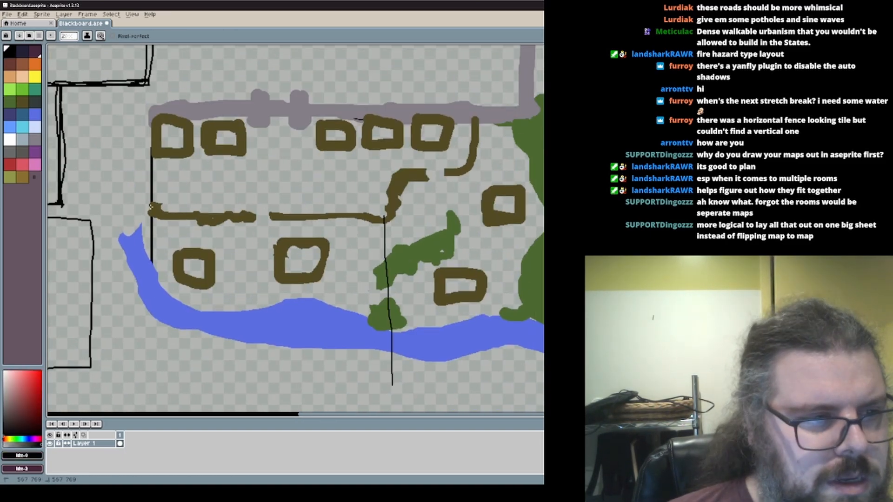
mouse_move(386, 217)
middle_down()
mouse_move(293, 239)
mouse_move(303, 202)
mouse_move(311, 217)
middle_up()
drag(468, 189, 462, 365)
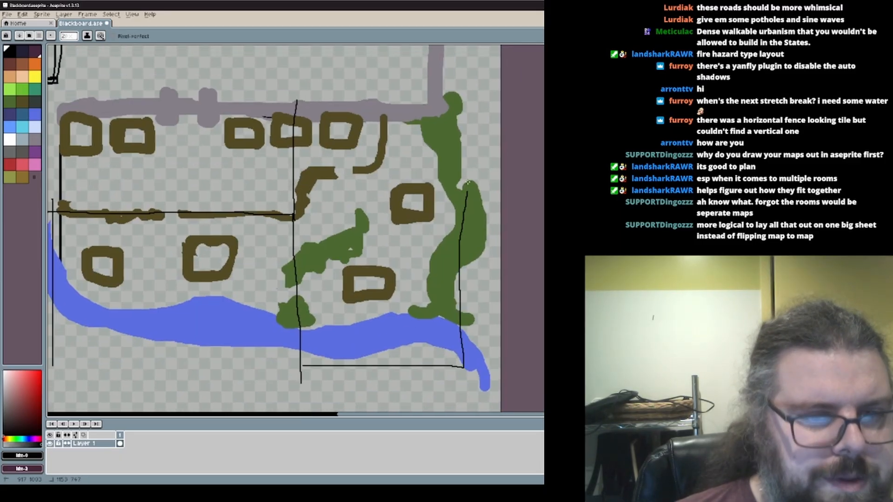
middle_drag(233, 237, 386, 217)
drag(207, 347, 372, 352)
Outline an upper edge in thin brown above both sections of the inner wall
scroll(282, 137, up, 2)
alt+click(259, 312)
drag(371, 287, 355, 272)
mouse_move(265, 309)
mouse_down()
mouse_move(342, 280)
mouse_move(539, 279)
mouse_up()
scroll(441, 279, down, 1)
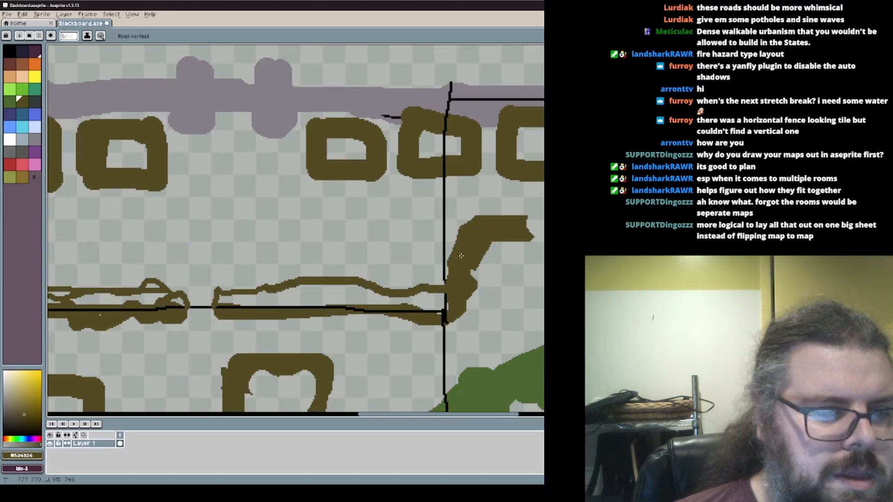
Cut a notch into the river's north bank below the two southern houses and repaint the bank in blue
scroll(320, 255, up, 1)
middle_drag(320, 255, 419, 70)
scroll(321, 223, down, 1)
alt+click(326, 279)
drag(342, 246, 403, 245)
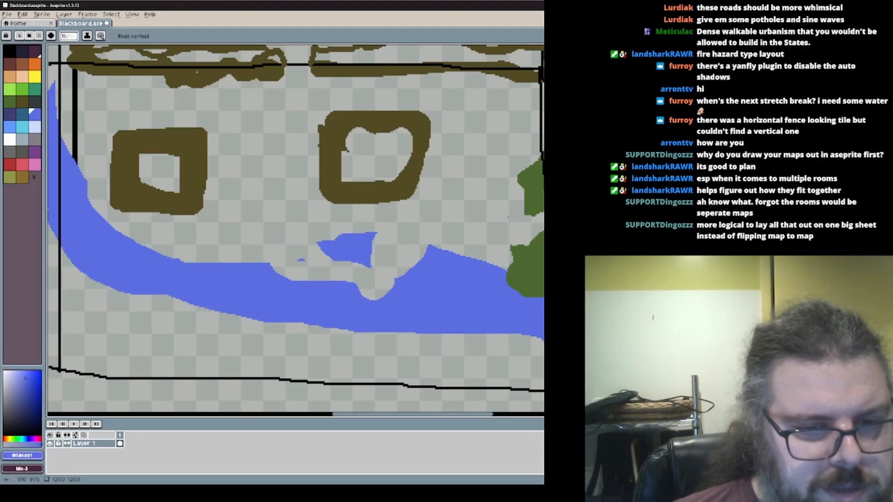
alt+click(403, 283)
scroll(287, 302, down, 1)
Reshape the river's north bank between the small green patch and the eastern greenery so this stretch is narrower
middle_drag(419, 279, 297, 221)
alt+click(342, 193)
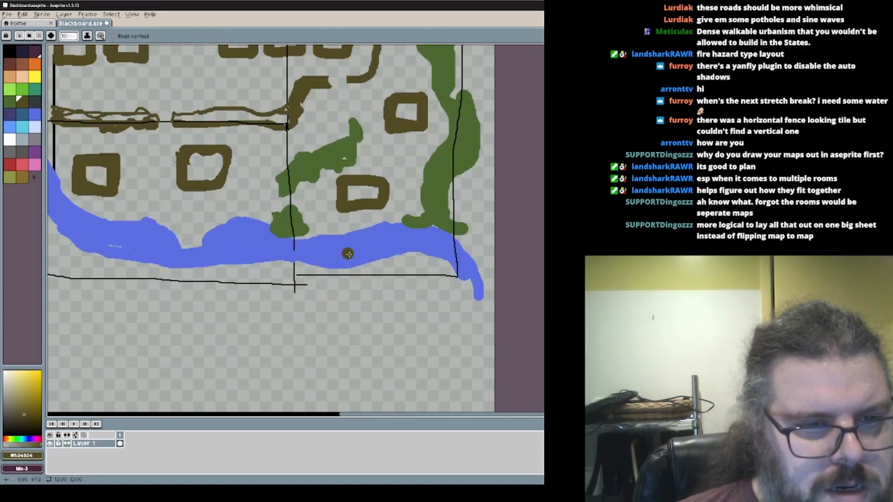
middle_drag(347, 253, 335, 357)
alt+click(318, 243)
scroll(433, 119, up, 1)
alt+click(386, 204)
scroll(387, 203, down, 1)
middle_drag(387, 204, 370, 83)
alt+click(282, 270)
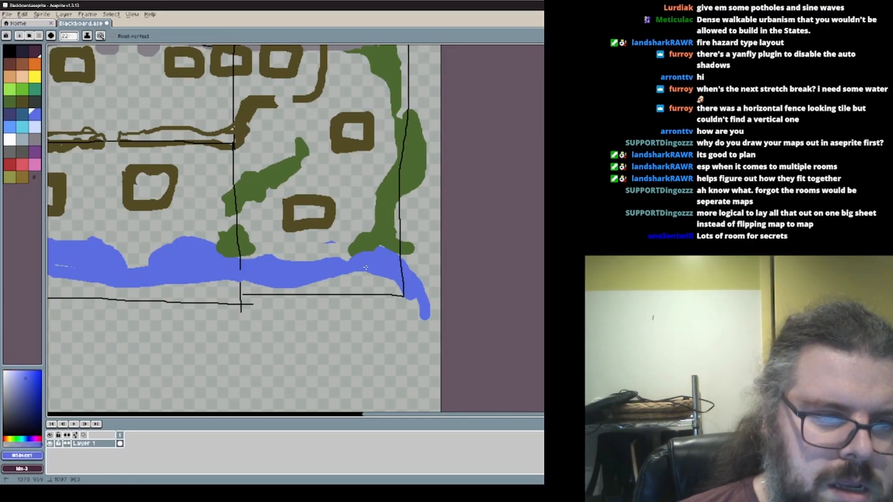
Erase the district's black left edge above the inner wall and extend the brown inner wall westward past it
middle_drag(282, 203, 386, 279)
mouse_move(186, 258)
middle_down()
mouse_move(333, 283)
mouse_move(458, 328)
middle_up()
scroll(372, 261, up, 1)
alt+click(371, 261)
drag(371, 261, 379, 200)
alt+click(390, 296)
drag(388, 296, 247, 296)
Extend the grey wall west and down to the end of the inner wall, and draw two more brown houses inside it
alt+click(409, 93)
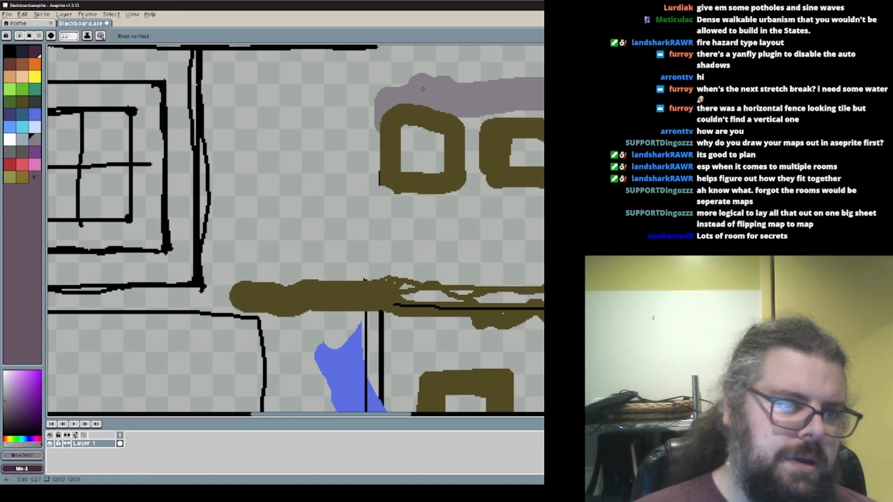
middle_drag(389, 308, 327, 332)
mouse_move(239, 152)
mouse_down()
mouse_move(175, 140)
mouse_move(200, 304)
mouse_up()
alt+click(306, 203)
scroll(202, 278, down, 1)
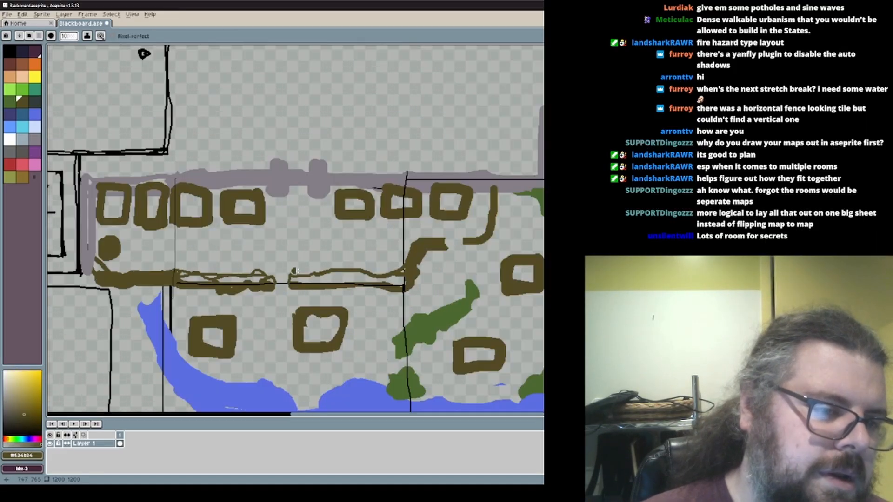
Draw a brown arrow pointing north through the gate between the two towers
scroll(289, 170, up, 2)
drag(315, 83, 315, 223)
drag(295, 116, 334, 115)
alt+click(329, 236)
mouse_move(372, 214)
mouse_down()
mouse_move(329, 235)
mouse_move(377, 275)
mouse_up()
Paint a black dot below the westernmost houses inside the walled strip
click(13, 51)
scroll(173, 210, down, 1)
click(164, 208)
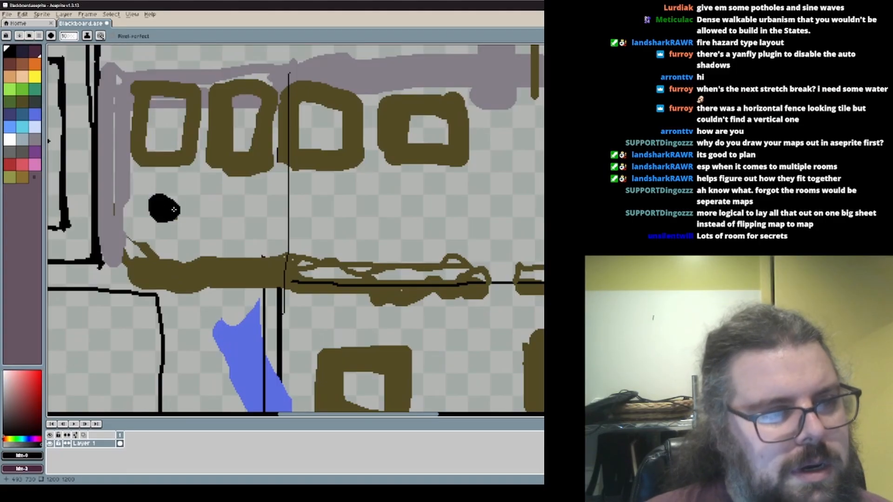
Extend the river's upper end to the brown wall and repaint the eastern greenery over part of the black boundary line
scroll(533, 287, up, 1)
alt+click(351, 299)
scroll(350, 299, down, 1)
scroll(536, 136, up, 1)
alt+click(496, 260)
drag(496, 261, 489, 133)
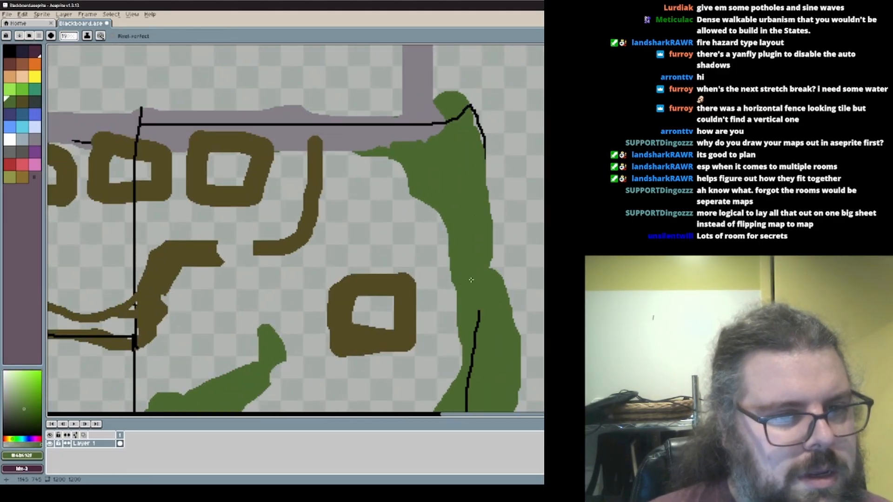
alt+click(430, 274)
scroll(375, 213, down, 1)
Draw a brown house outline in the district's northeast corner and fill the house below it with red
click(9, 165)
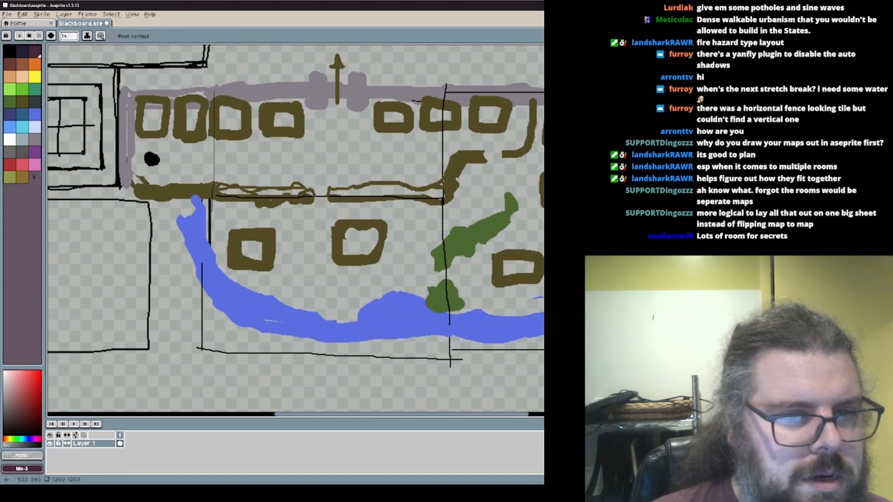
scroll(520, 181, up, 2)
alt+click(488, 218)
mouse_move(502, 225)
mouse_down()
mouse_move(391, 126)
mouse_move(517, 237)
mouse_up()
click(9, 165)
mouse_move(399, 121)
mouse_down()
mouse_move(491, 236)
mouse_move(506, 130)
mouse_up()
scroll(491, 237, down, 3)
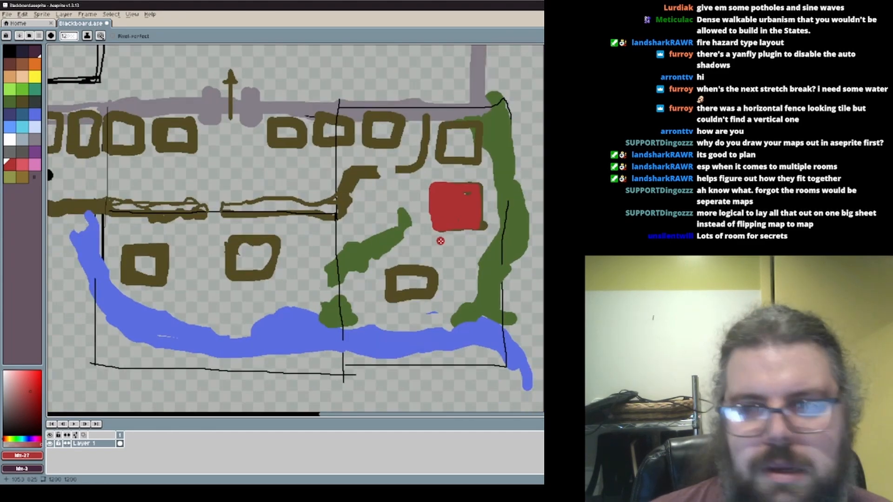
Erase the outer box around the older room sketch west of the district
scroll(381, 311, up, 3)
scroll(382, 311, down, 3)
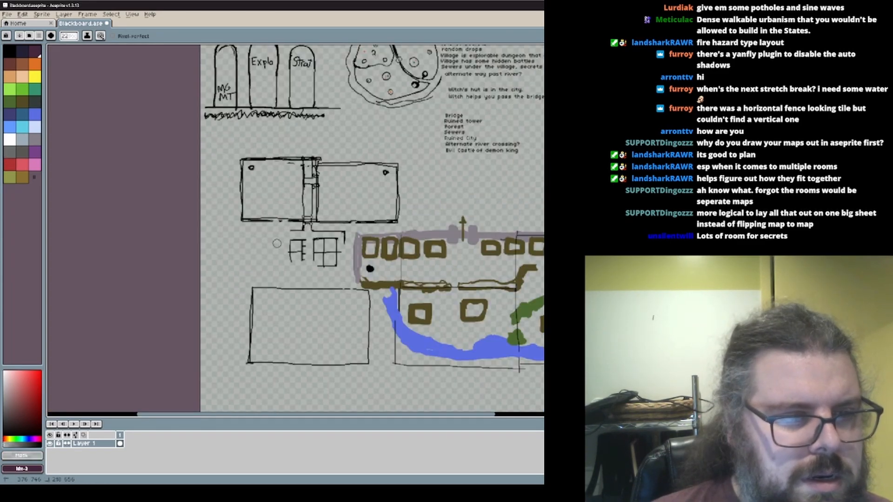
scroll(260, 343, up, 3)
Erase more of the river's north bank below the two southern houses
scroll(290, 305, down, 1)
scroll(290, 305, up, 2)
scroll(290, 306, down, 2)
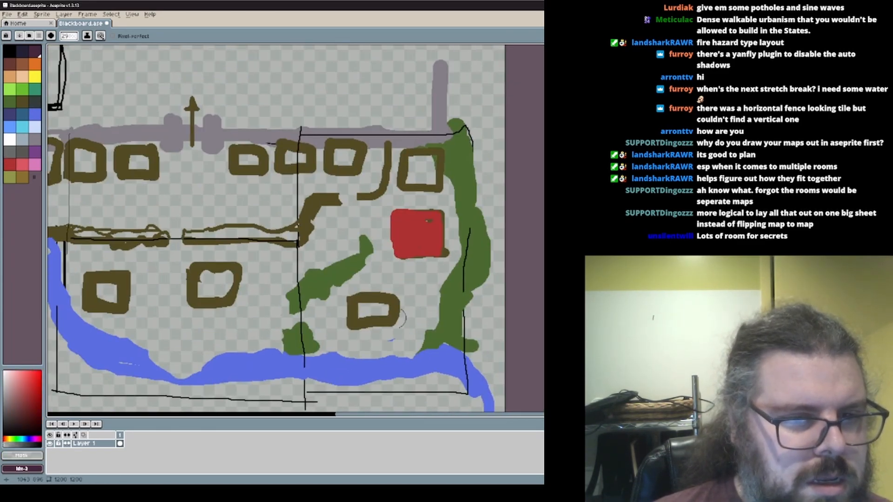
Draw a black box beside the southern end of the eastern greenery and brush green into its lower part
scroll(309, 273, up, 3)
alt+click(375, 251)
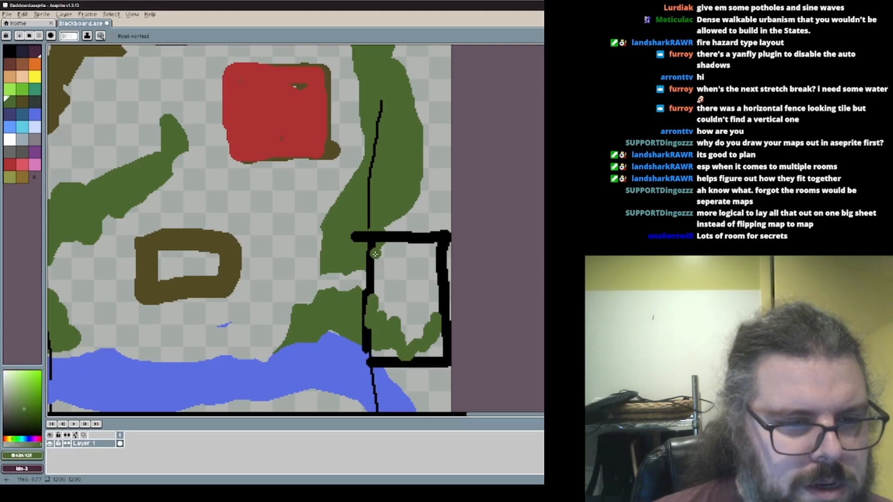
scroll(375, 251, down, 3)
scroll(260, 231, up, 3)
Fill the sketched brown wall solid from its central opening to the bend beside the middle greenery
middle_drag(260, 232, 267, 223)
middle_drag(539, 185, 397, 255)
drag(386, 256, 177, 272)
middle_drag(344, 372, 306, 195)
Paint a green branch from the middle greenery up to the brown wall's bend and fill in its inner area
alt+click(304, 270)
alt+click(316, 280)
middle_drag(316, 280, 349, 346)
middle_drag(412, 133, 385, 201)
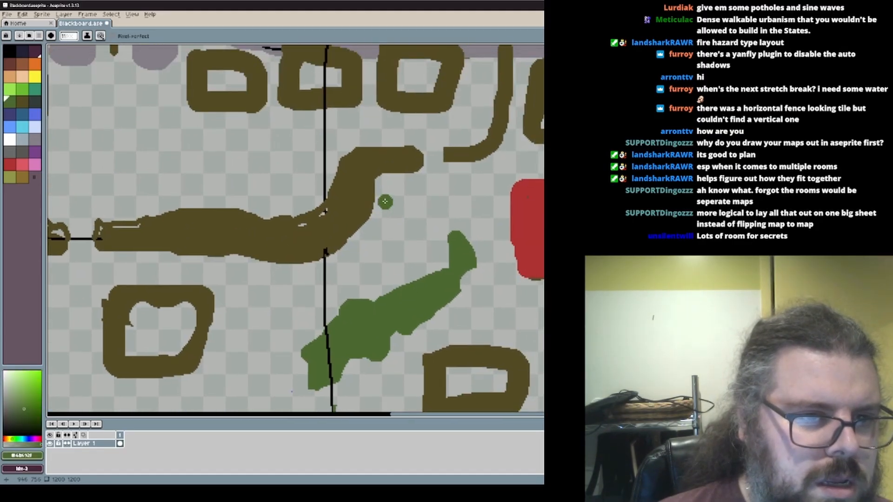
drag(371, 204, 373, 203)
alt+click(379, 256)
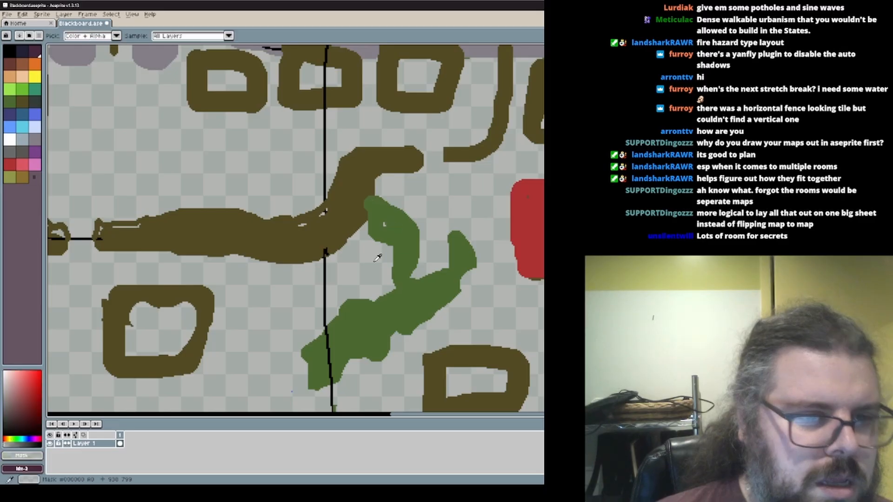
mouse_move(377, 260)
mouse_down()
mouse_move(385, 271)
mouse_move(393, 245)
mouse_up()
alt+click(394, 301)
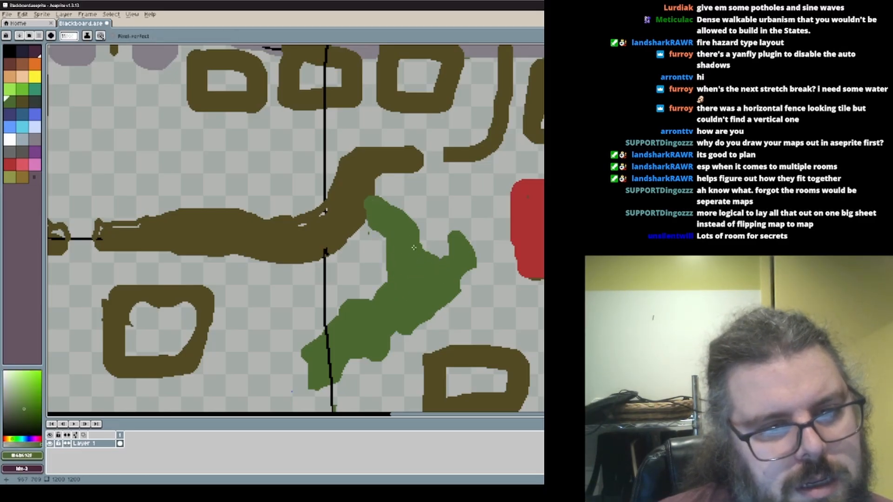
Clear a gap between the middle greenery and the riverside patch, and extend the greenery west across the black division line
scroll(416, 249, down, 2)
scroll(430, 290, up, 3)
alt+click(333, 294)
drag(322, 296, 274, 289)
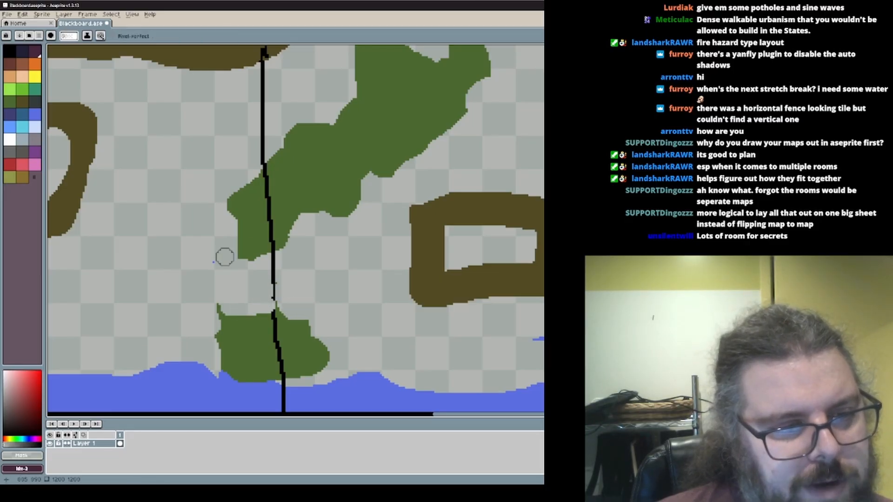
alt+click(262, 239)
mouse_move(236, 223)
mouse_down()
mouse_move(212, 200)
mouse_move(244, 172)
mouse_up()
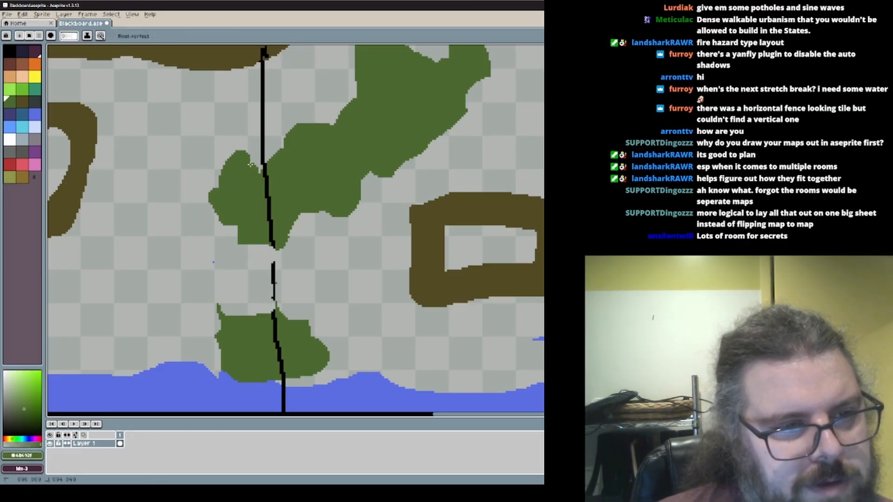
Fill the empty area between the brown wall and the middle greenery with green, up to the black division line
middle_drag(250, 163, 389, 307)
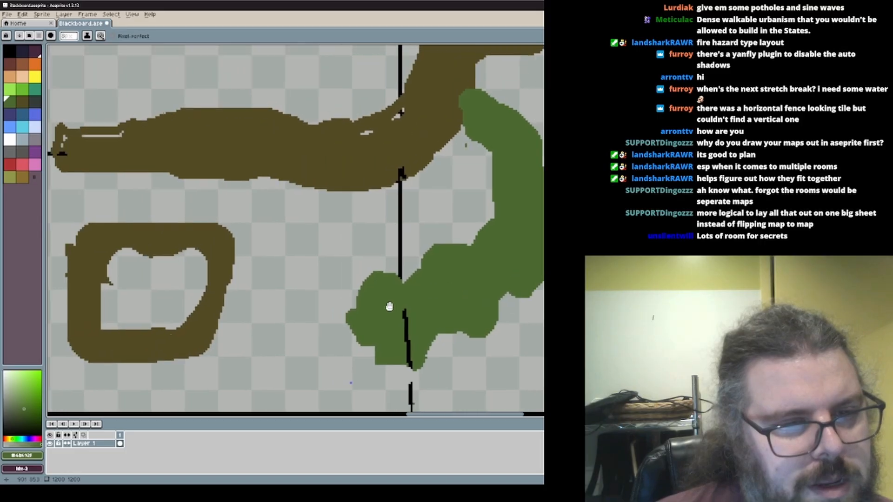
scroll(389, 306, down, 1)
scroll(402, 281, up, 2)
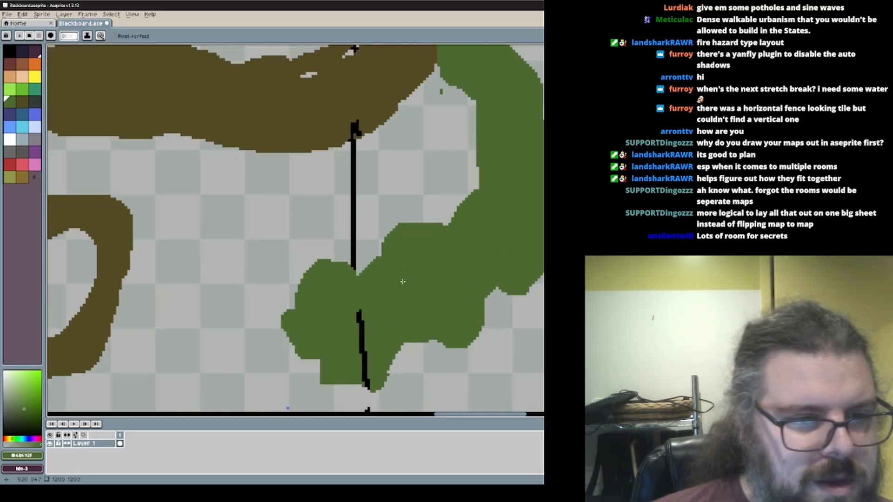
middle_drag(362, 241, 172, 301)
scroll(172, 301, down, 1)
mouse_move(263, 335)
middle_down()
mouse_move(112, 341)
mouse_move(189, 339)
middle_up()
scroll(189, 339, down, 1)
scroll(178, 328, up, 2)
scroll(156, 325, down, 1)
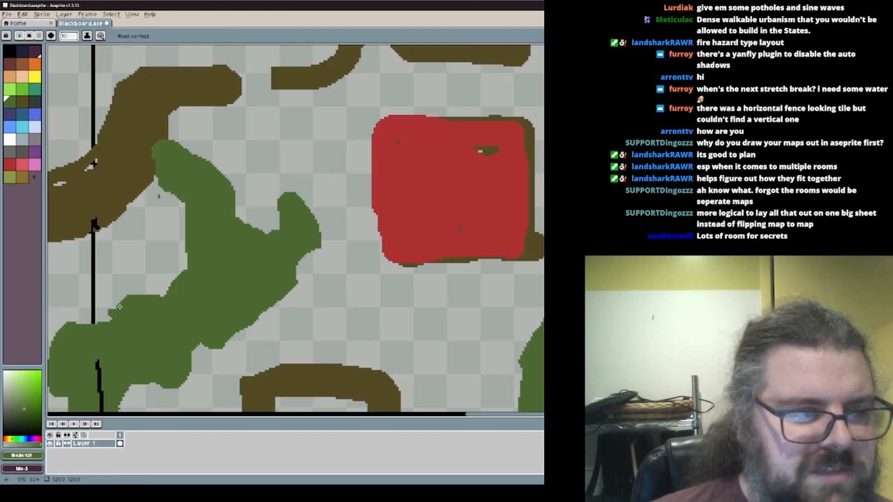
mouse_move(106, 228)
mouse_down()
mouse_move(102, 284)
mouse_move(129, 206)
mouse_move(160, 200)
mouse_move(185, 211)
mouse_up()
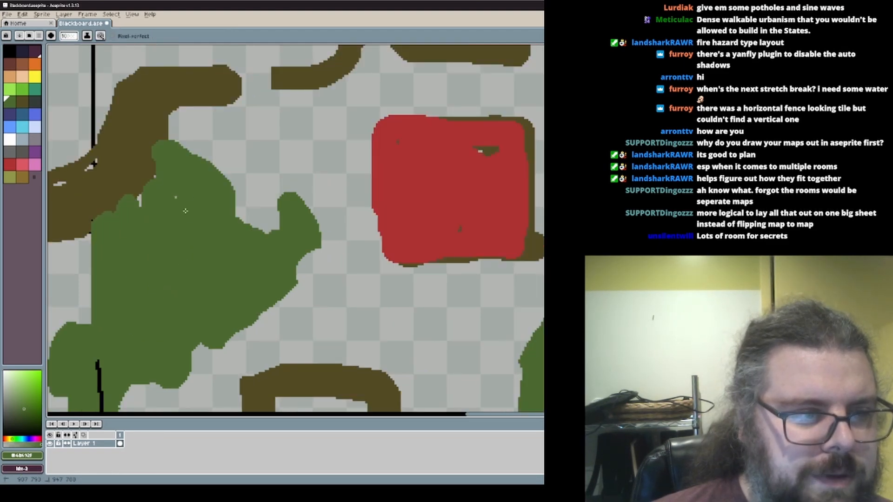
Paint a black opening on the brown wall just above the middle greenery
alt+click(245, 201)
mouse_move(245, 200)
middle_down()
mouse_move(366, 247)
mouse_move(388, 237)
middle_up()
scroll(268, 126, up, 1)
alt+click(225, 165)
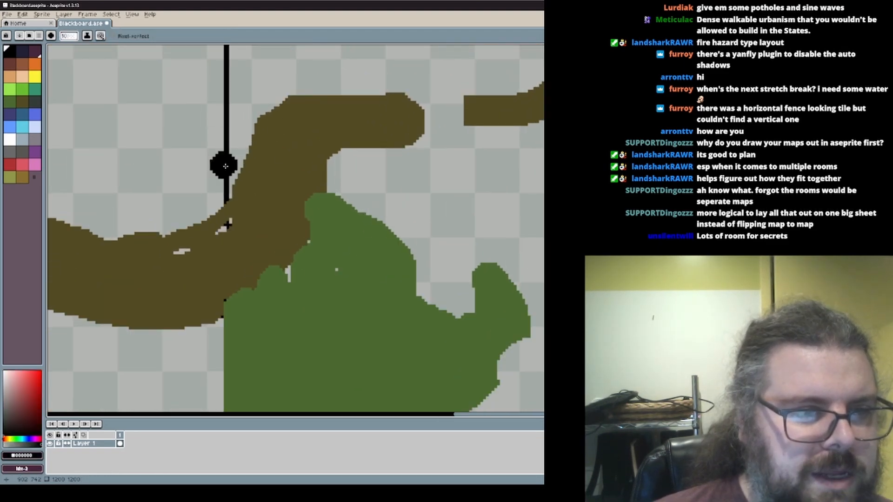
scroll(264, 240, up, 2)
ctrl+scroll(269, 264, down, 2)
mouse_move(269, 264)
mouse_down()
mouse_move(301, 246)
mouse_move(298, 275)
mouse_up()
Round out the greenery's western bulge and redraw the black division line over the green
scroll(309, 283, down, 2)
middle_drag(316, 349, 514, 235)
scroll(436, 294, up, 2)
alt+click(427, 314)
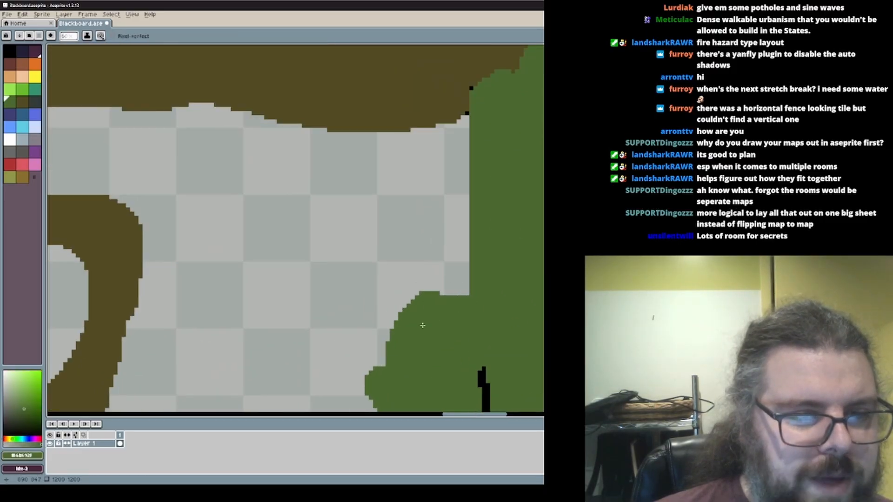
drag(398, 337, 465, 281)
middle_drag(467, 281, 435, 239)
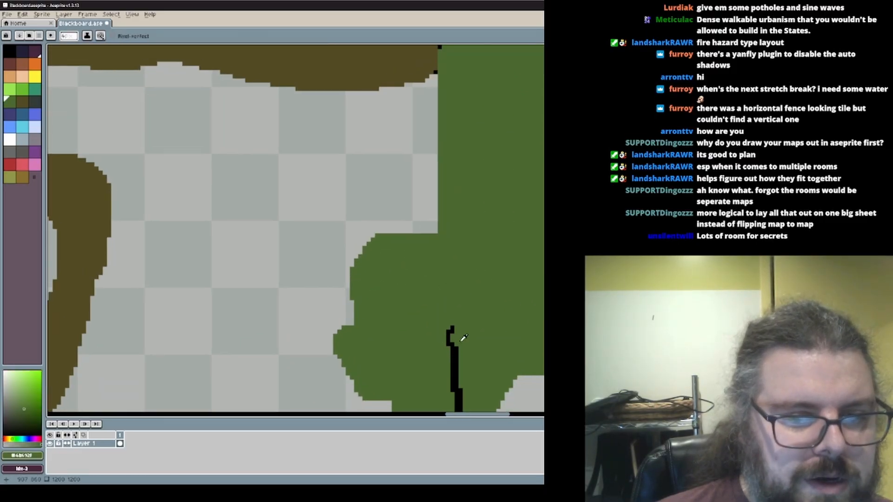
alt+click(450, 339)
drag(441, 48, 447, 290)
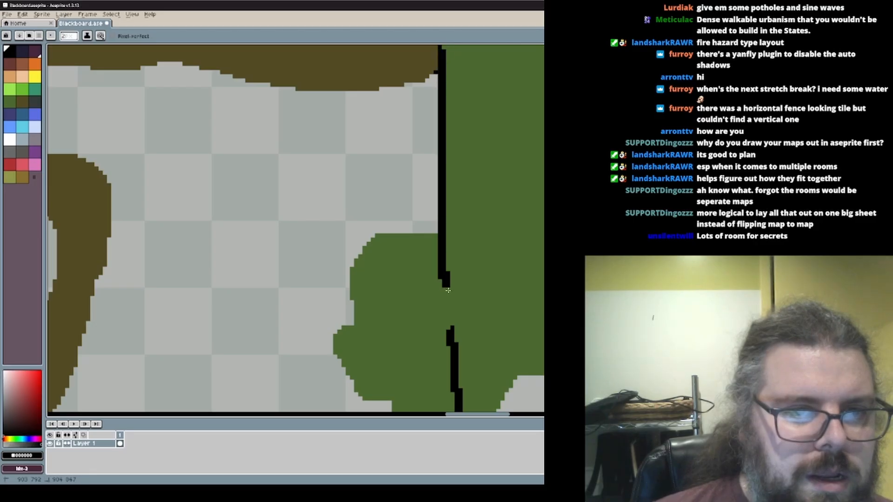
Erase an oval clearing in the greenery below the black opening, east of the division line
middle_drag(396, 240, 330, 289)
scroll(331, 290, down, 1)
scroll(330, 289, up, 1)
alt+click(348, 255)
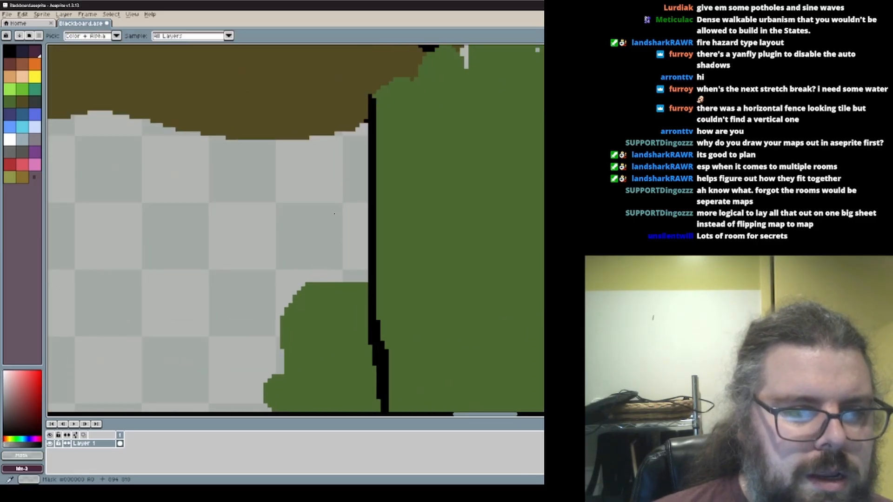
key(plus)
key(plus)
key(plus)
middle_drag(370, 227, 244, 281)
mouse_move(255, 286)
mouse_down()
mouse_move(326, 260)
mouse_move(315, 193)
mouse_move(374, 201)
mouse_move(325, 132)
mouse_move(299, 184)
mouse_move(345, 159)
mouse_up()
middle_drag(312, 239, 305, 278)
scroll(305, 280, up, 1)
drag(274, 283, 265, 233)
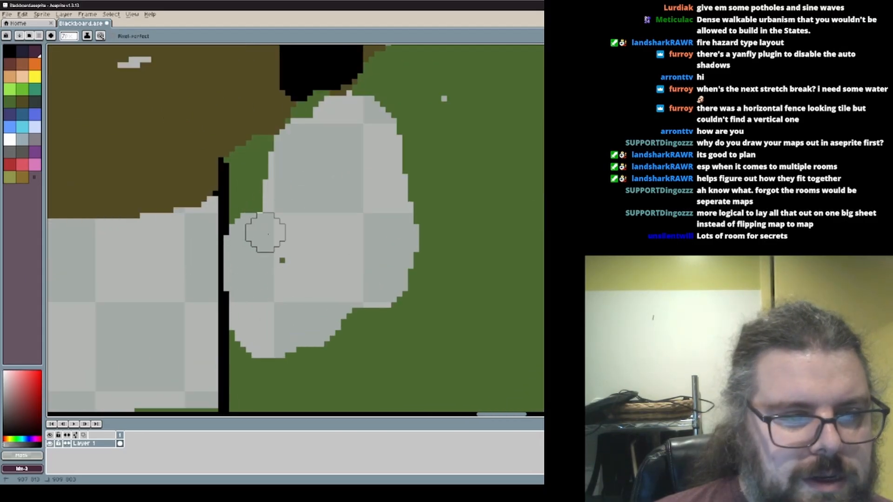
Trim the black opening in the brown wall to a smaller rounded arch using the wall's brown
scroll(413, 284, down, 2)
alt+click(401, 305)
key(minus)
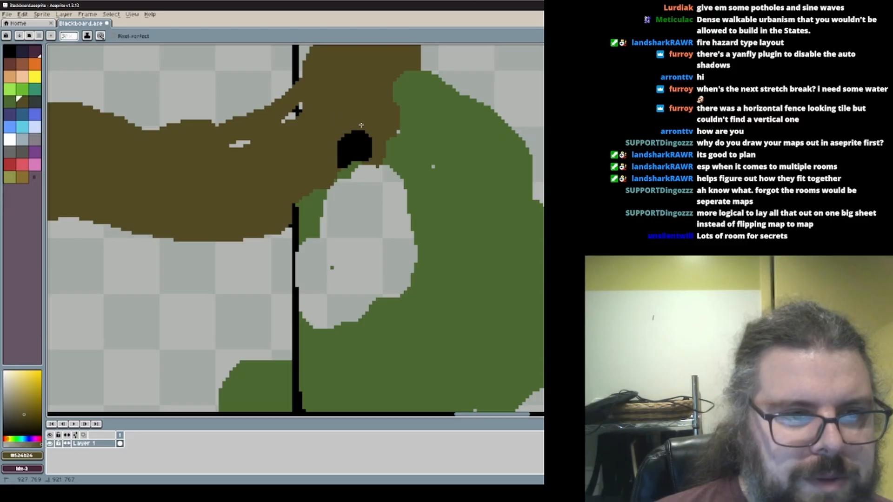
scroll(360, 125, down, 4)
scroll(474, 277, up, 2)
scroll(539, 269, up, 2)
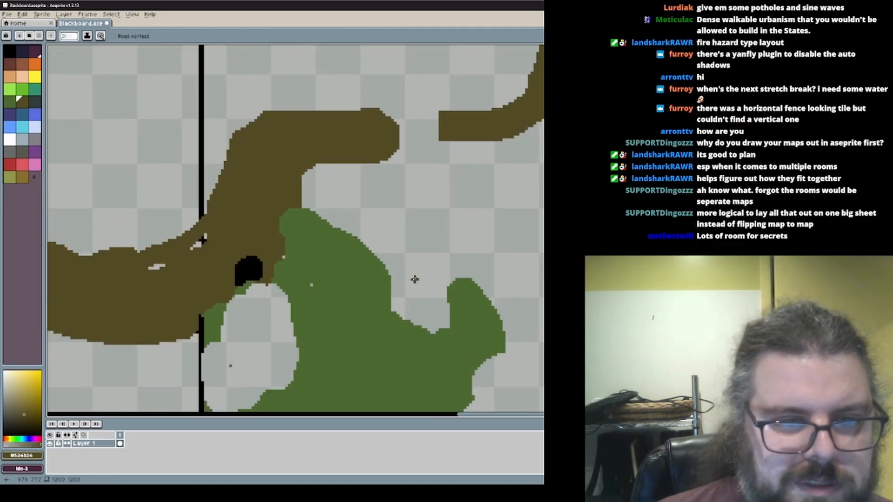
Extend the black opening down to the clearing's upper edge with a one-pixel brush
scroll(300, 286, up, 1)
middle_drag(300, 286, 482, 217)
scroll(416, 231, up, 1)
key(minus)
key(minus)
alt+click(398, 187)
drag(392, 198, 375, 221)
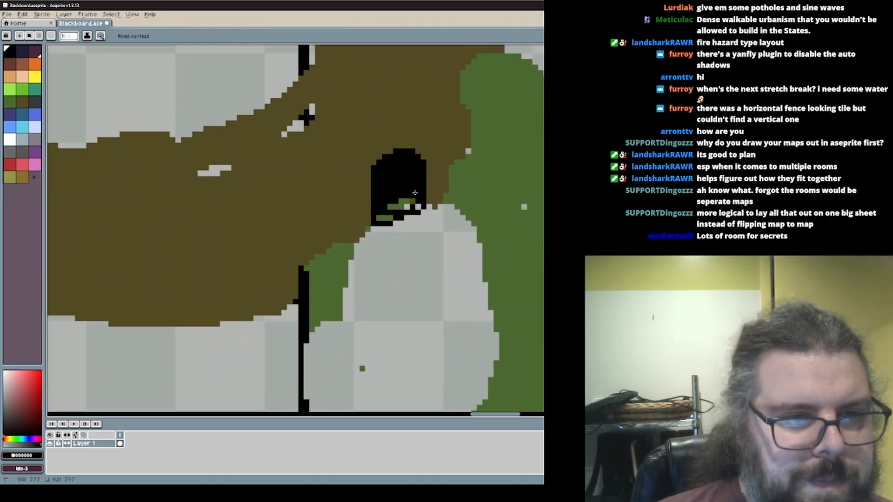
Hatch the clearing below the black opening with thin vertical green lines
scroll(402, 217, down, 2)
scroll(442, 282, up, 1)
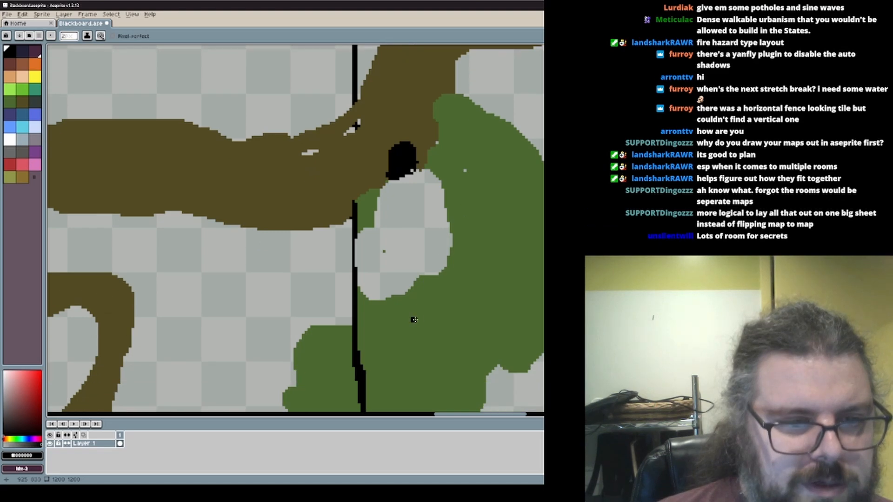
alt+click(362, 221)
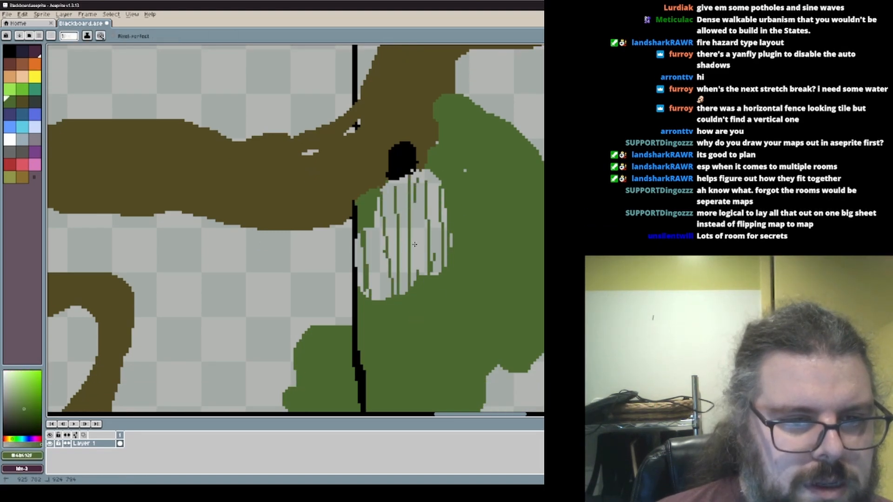
scroll(384, 310, down, 3)
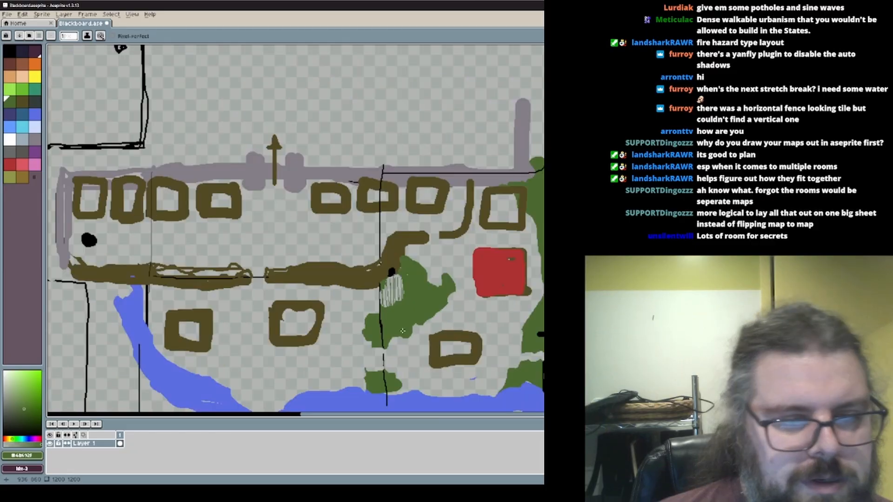
Draw black arrows across the division line at the hatched clearing and in the gap between the two green patches
scroll(372, 279, up, 3)
scroll(379, 260, down, 2)
scroll(382, 238, up, 3)
alt+click(382, 238)
middle_drag(357, 143, 334, 262)
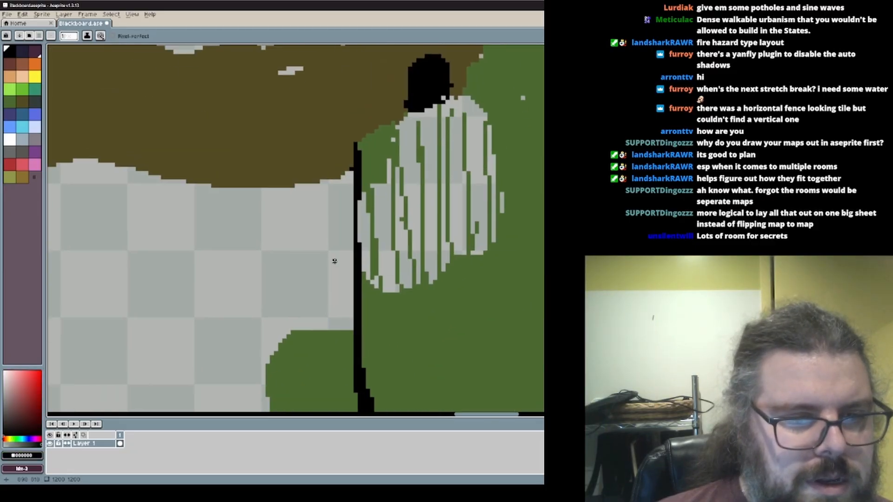
drag(386, 256, 384, 257)
scroll(397, 289, down, 1)
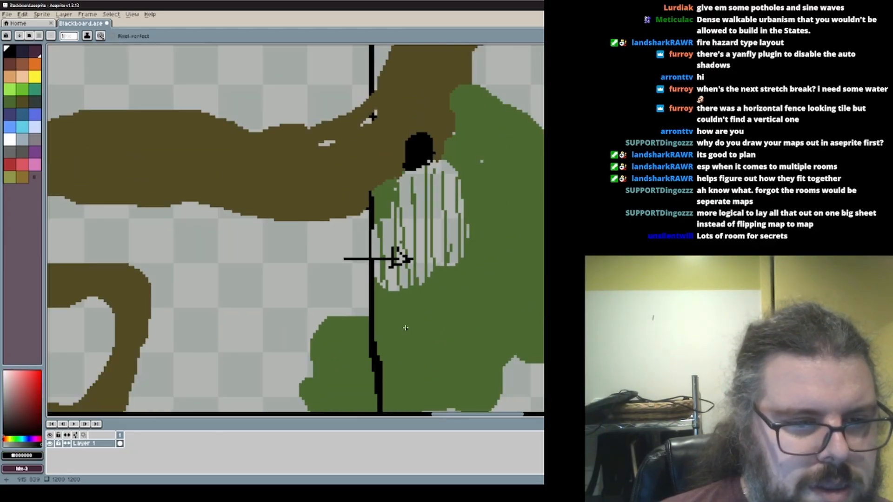
mouse_move(397, 367)
middle_down()
mouse_move(371, 244)
mouse_move(380, 163)
middle_up()
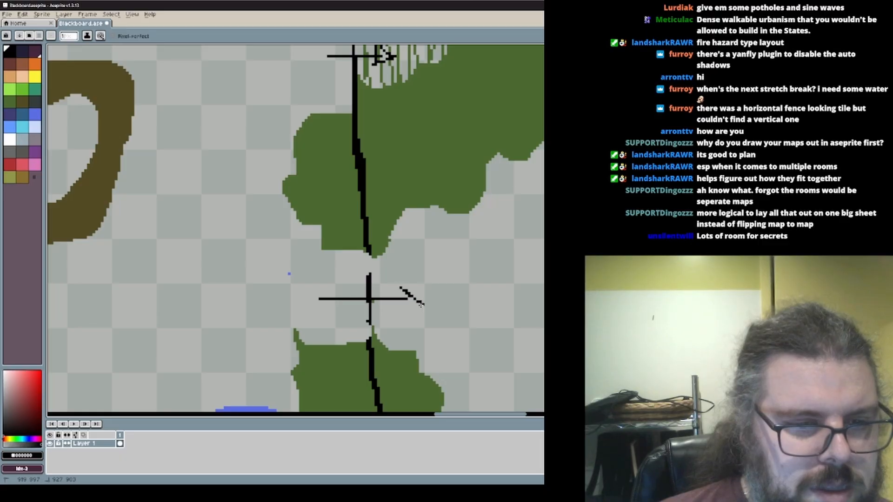
scroll(341, 315, down, 3)
middle_drag(359, 312, 409, 302)
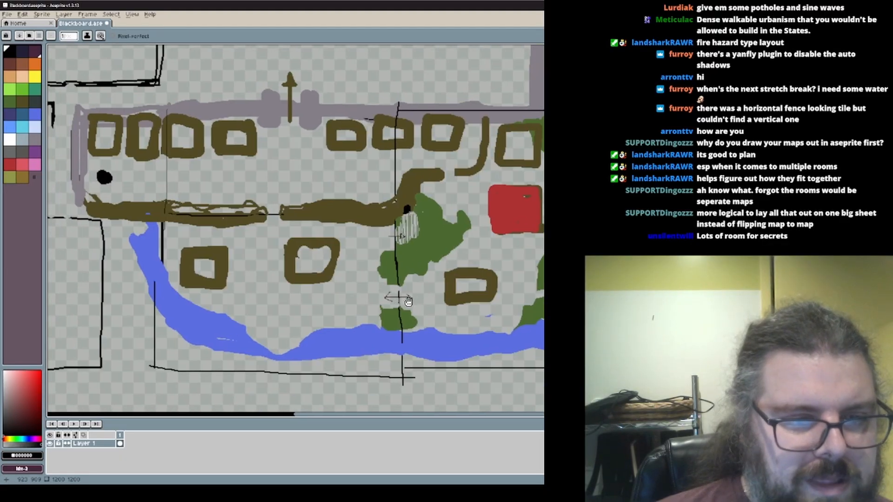
Erase part of the lower edge of the brown wall's northeastern end
scroll(402, 254, up, 3)
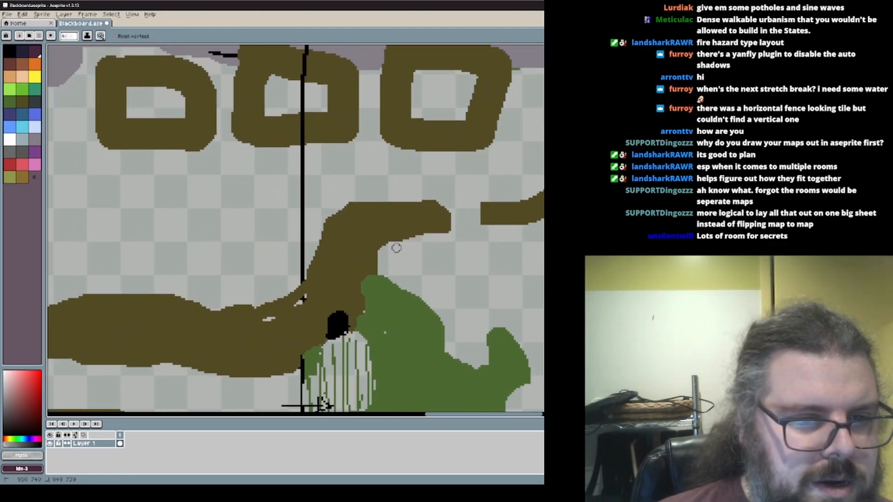
scroll(396, 248, down, 3)
scroll(399, 258, up, 1)
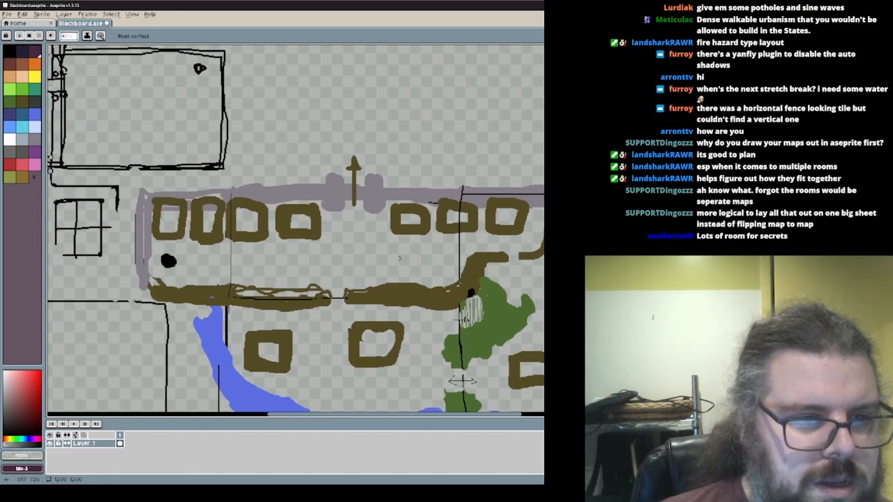
middle_drag(405, 350, 358, 270)
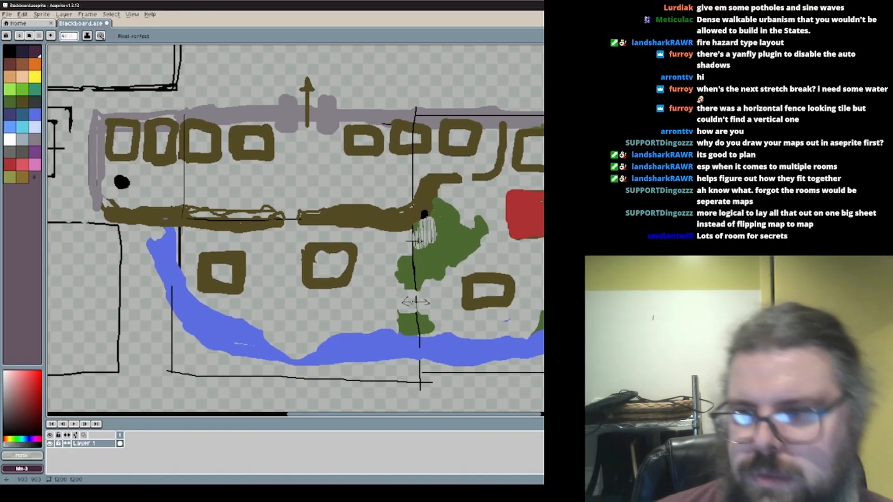
mouse_move(445, 306)
middle_down()
mouse_move(403, 299)
mouse_move(447, 283)
middle_up()
Paint blue along the narrow dip in the river's north bank below the two southern houses
scroll(317, 327, up, 3)
key(b)
alt+click(346, 330)
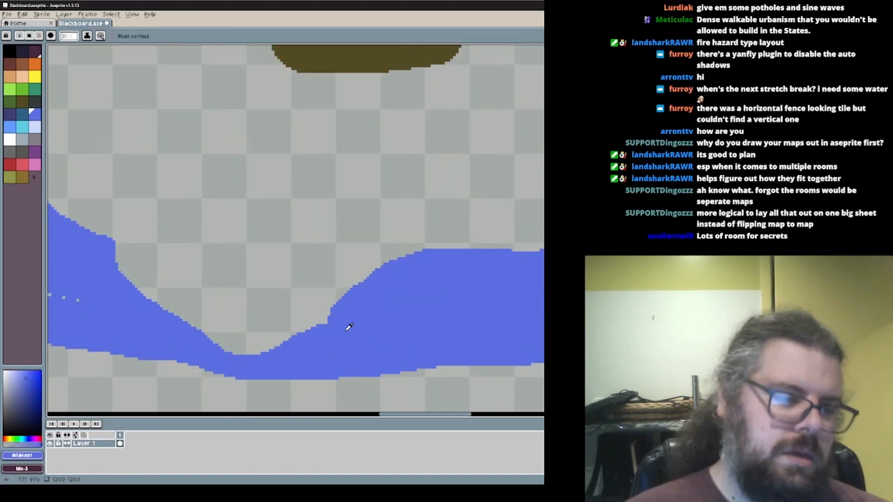
mouse_move(321, 323)
mouse_down()
mouse_move(213, 333)
mouse_move(409, 316)
mouse_move(284, 292)
mouse_up()
scroll(405, 313, down, 3)
scroll(360, 315, up, 2)
ctrl+scroll(405, 316, up, 3)
scroll(284, 291, down, 4)
scroll(342, 309, up, 2)
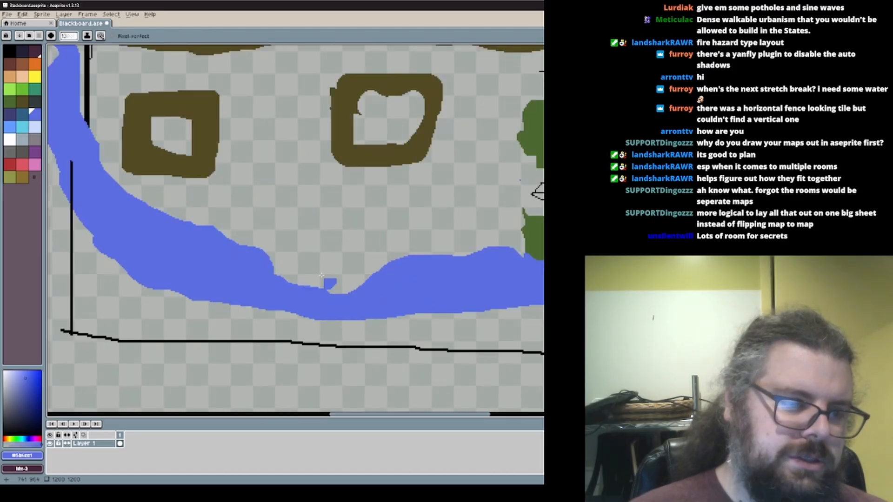
Erase the stray blue bits above the river's narrow section
alt+click(321, 278)
ctrl+scroll(305, 270, up, 3)
scroll(345, 295, down, 3)
mouse_move(364, 311)
middle_down()
mouse_move(368, 293)
mouse_move(315, 257)
middle_up()
scroll(363, 292, up, 3)
scroll(274, 204, up, 2)
ctrl+scroll(275, 208, up, 3)
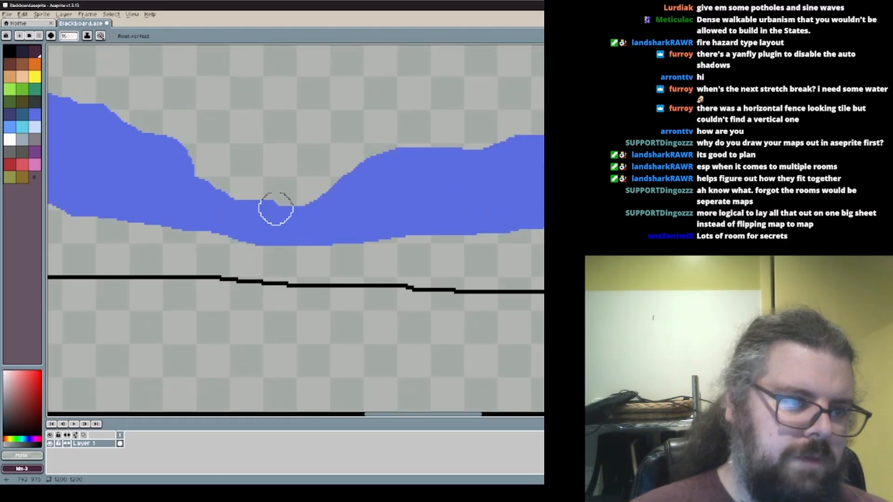
Cut a gap through the river's narrow section and the southern boundary line, and paint a reddish-brown bridge through it
scroll(278, 202, down, 4)
middle_drag(279, 201, 327, 215)
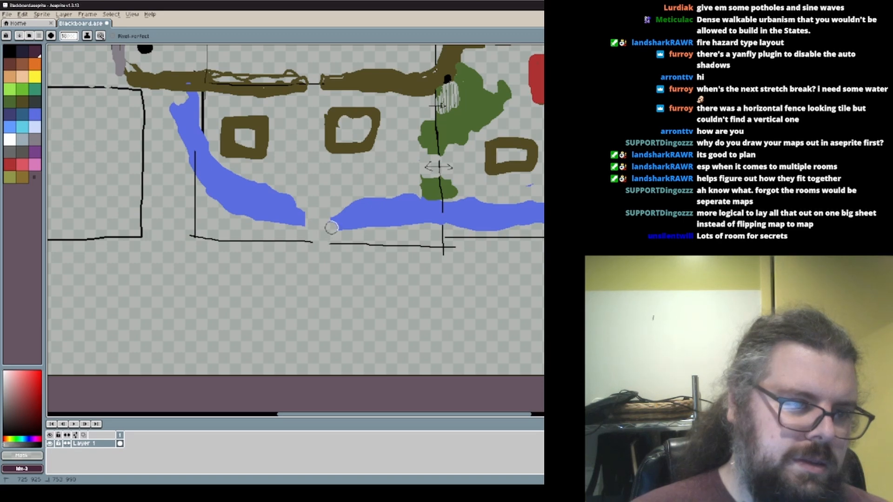
click(9, 64)
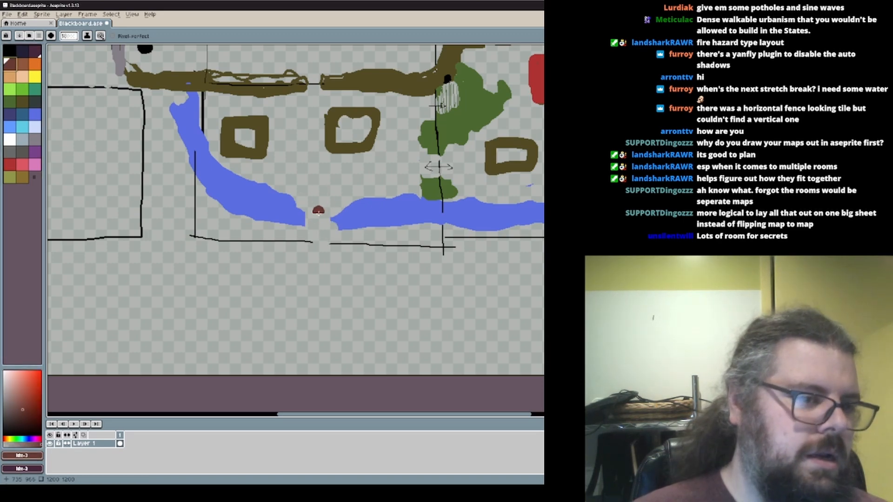
mouse_move(320, 204)
mouse_down()
mouse_move(317, 291)
mouse_move(326, 228)
mouse_up()
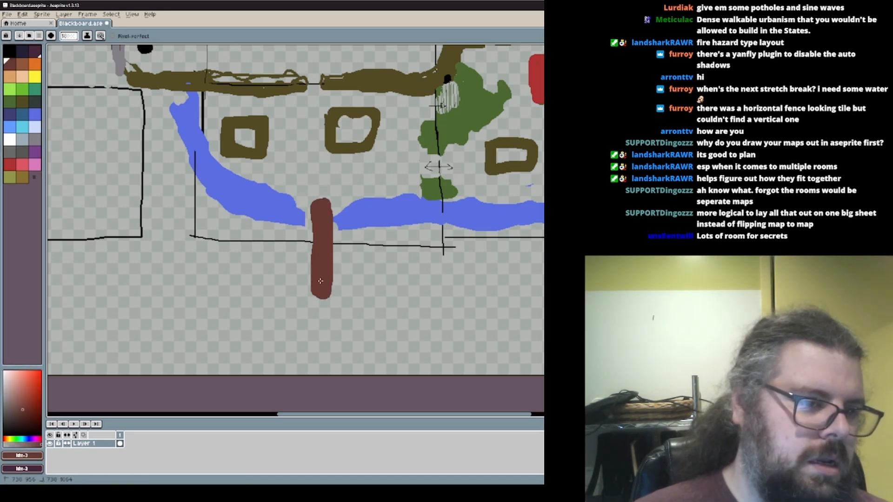
Frame the bridge's southern half with a black box and paint a reddish-brown crossbar at the bridge's southern end
alt+click(347, 244)
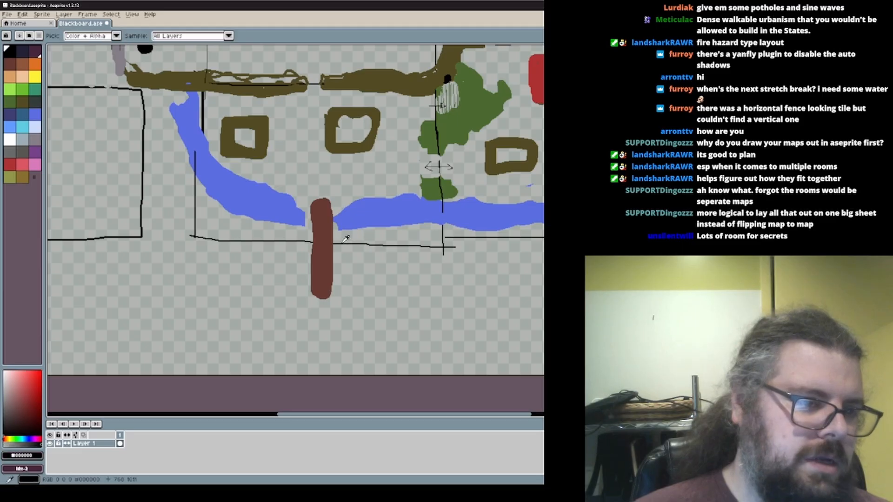
ctrl+scroll(344, 245, down, 6)
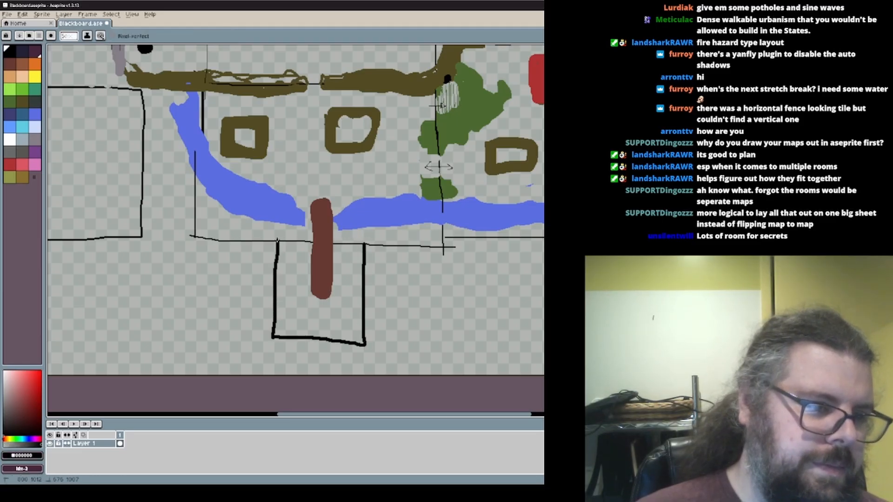
scroll(328, 285, up, 3)
alt+click(331, 285)
drag(325, 286, 254, 288)
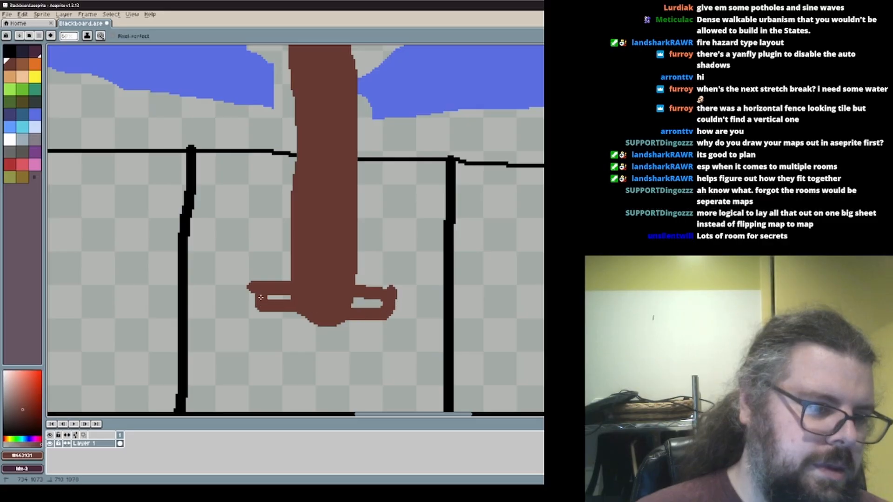
mouse_move(390, 308)
mouse_down()
mouse_move(225, 306)
mouse_move(226, 319)
mouse_up()
alt+click(237, 253)
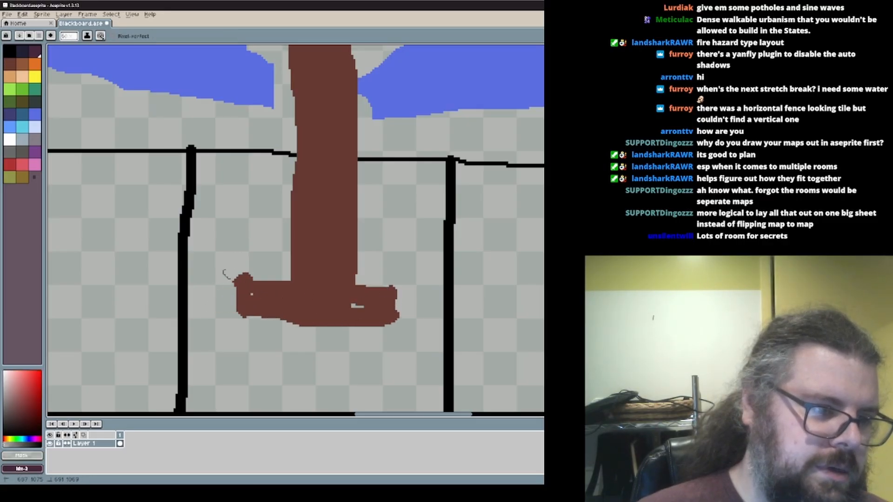
Extend the reddish-brown crossbar eastward and paint a short stub on the bridge's west side above it
alt+click(353, 298)
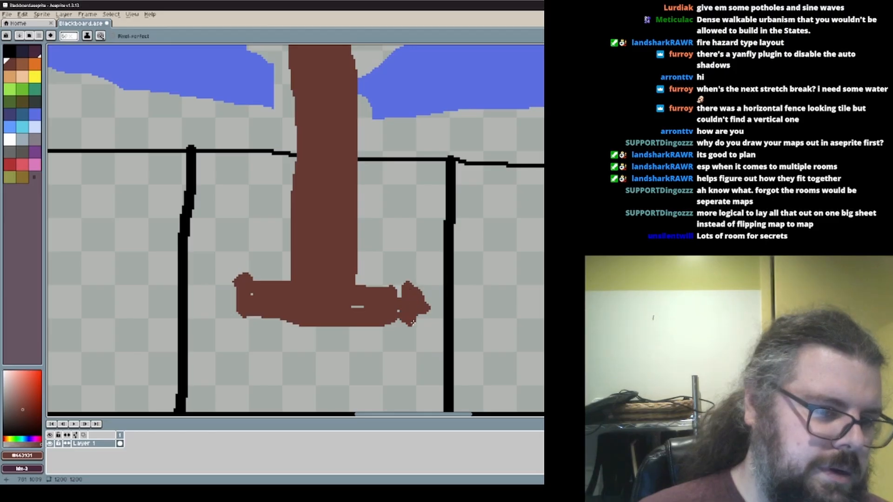
alt+click(423, 290)
drag(420, 293, 420, 322)
scroll(416, 295, down, 2)
alt+click(394, 297)
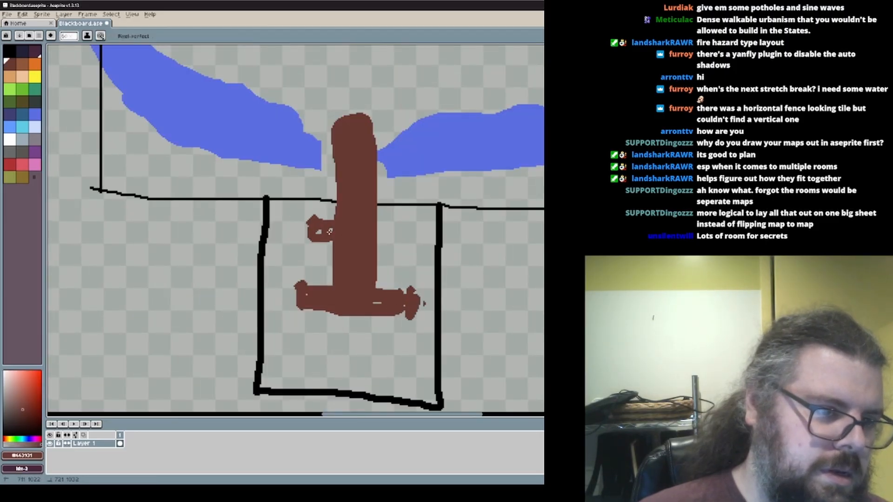
scroll(349, 235, down, 3)
scroll(372, 254, up, 3)
Paint blue on both sides of the bridge to bring the river's cut ends up to it
alt+click(326, 246)
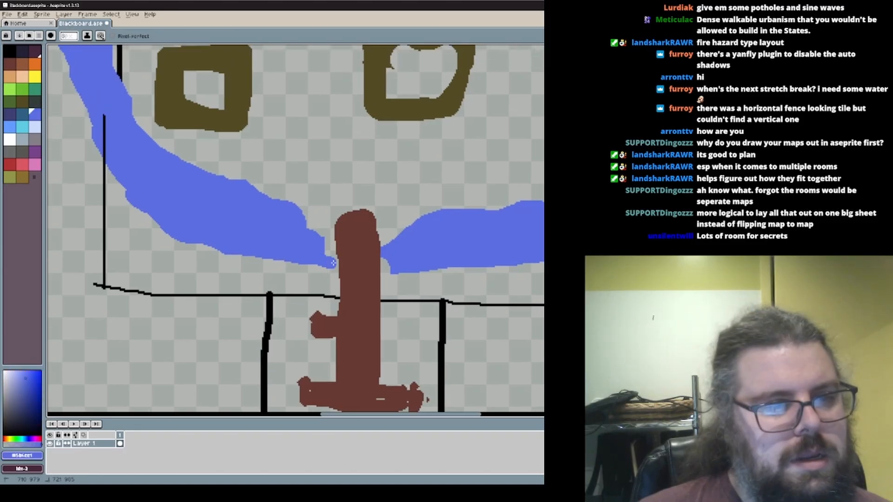
scroll(387, 242, down, 3)
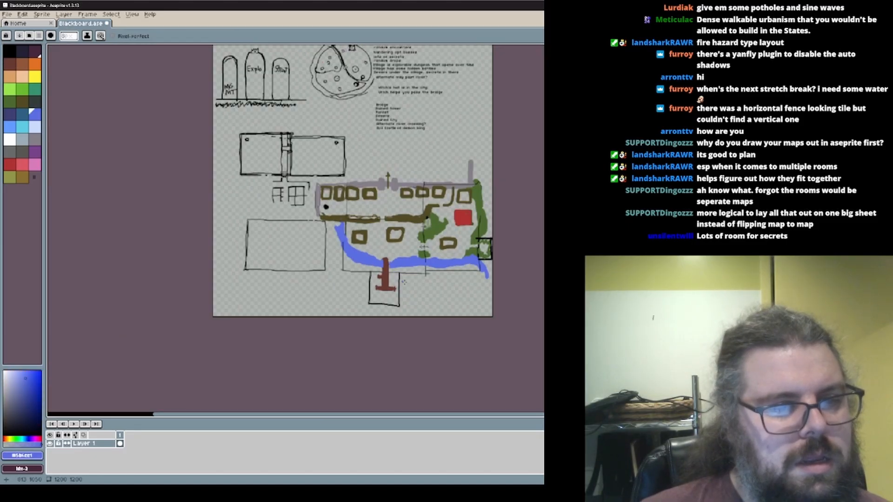
scroll(371, 285, up, 3)
scroll(379, 316, down, 1)
scroll(380, 315, down, 1)
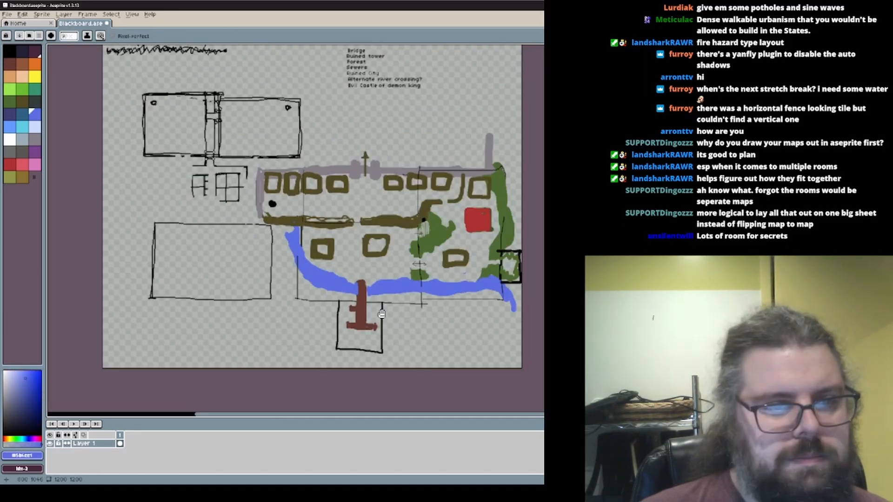
scroll(421, 307, up, 2)
scroll(338, 291, down, 2)
scroll(218, 270, up, 1)
Erase the east side of the empty rectangle west of the river, with the adjoining ends of its horizontal lines
mouse_move(282, 245)
middle_down()
mouse_move(361, 287)
mouse_move(408, 294)
middle_up()
scroll(404, 285, up, 1)
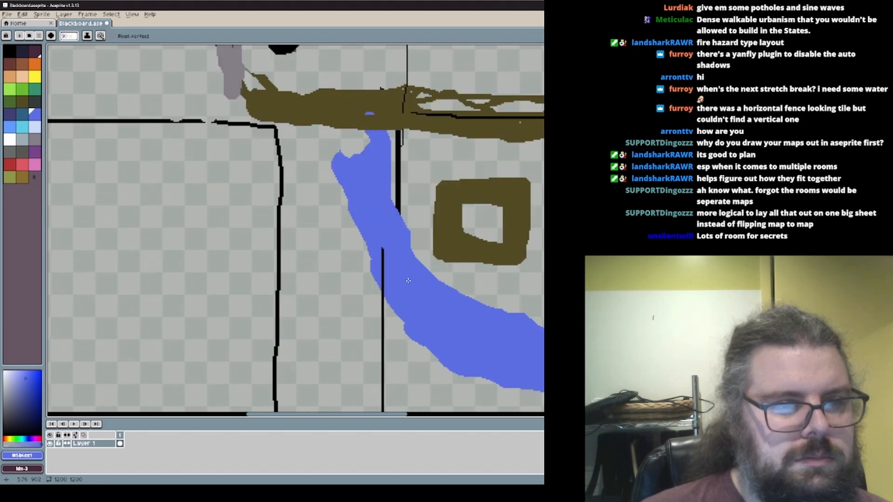
scroll(403, 283, down, 1)
middle_drag(346, 326, 390, 311)
alt+click(385, 347)
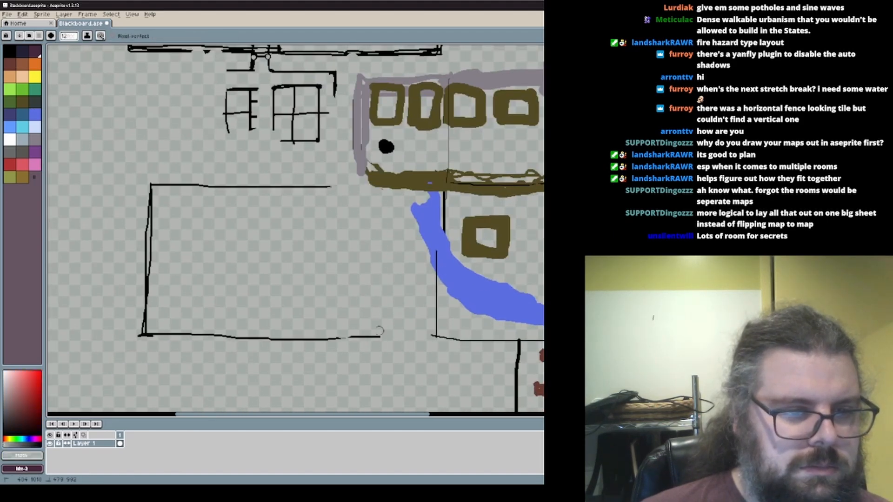
Widen the river's northwestern end with blue and extend it westward along the underside of the brown wall
scroll(408, 205, up, 2)
alt+click(482, 342)
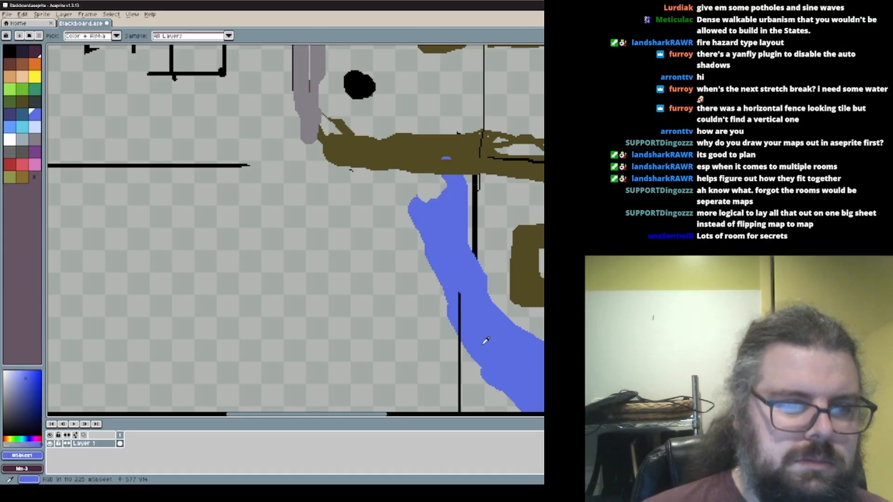
mouse_move(449, 317)
mouse_down()
mouse_move(454, 305)
mouse_move(362, 195)
mouse_move(398, 184)
mouse_up()
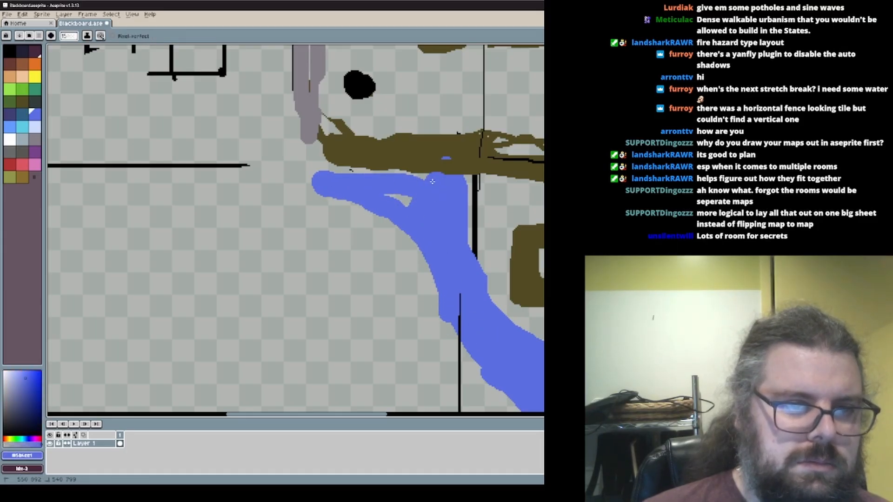
mouse_move(443, 283)
mouse_down()
mouse_move(351, 211)
mouse_move(296, 205)
mouse_up()
Paint a small black opening on the brown wall's lower edge where it meets the widened river
middle_drag(363, 237, 287, 307)
scroll(284, 199, up, 1)
scroll(347, 273, up, 2)
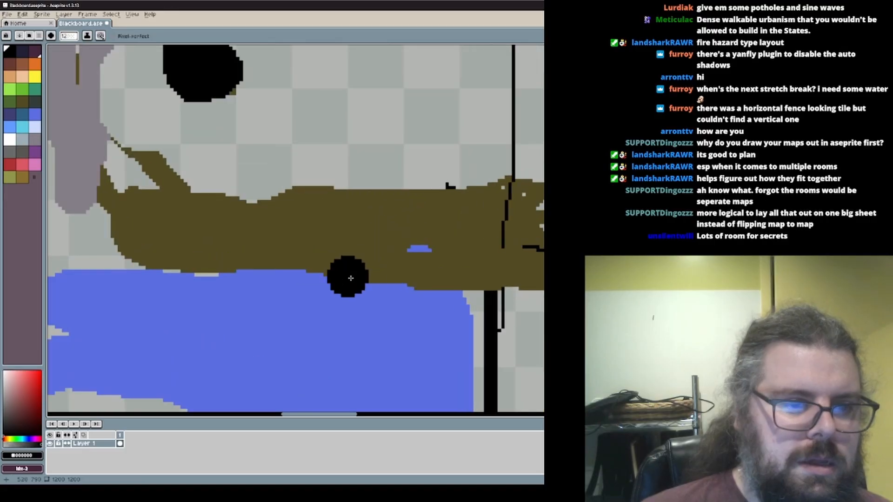
scroll(347, 273, up, 2)
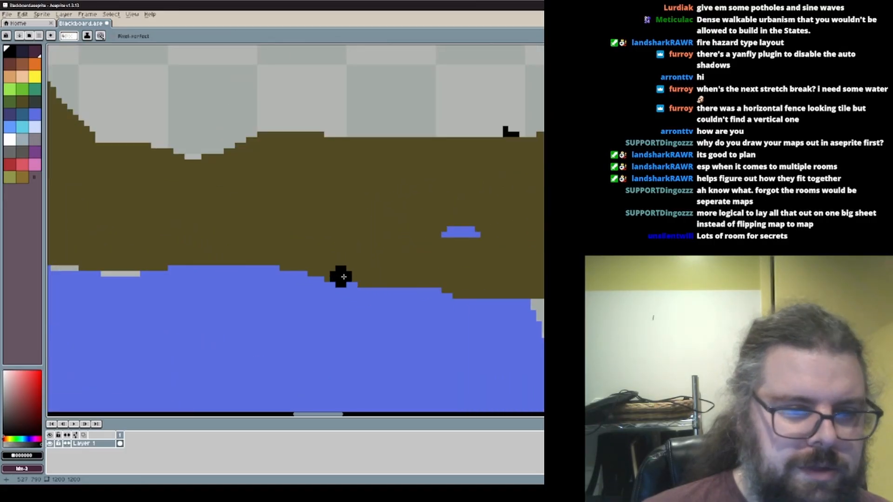
mouse_move(340, 274)
mouse_down()
mouse_move(367, 253)
mouse_move(354, 273)
mouse_move(363, 255)
mouse_up()
scroll(363, 255, down, 4)
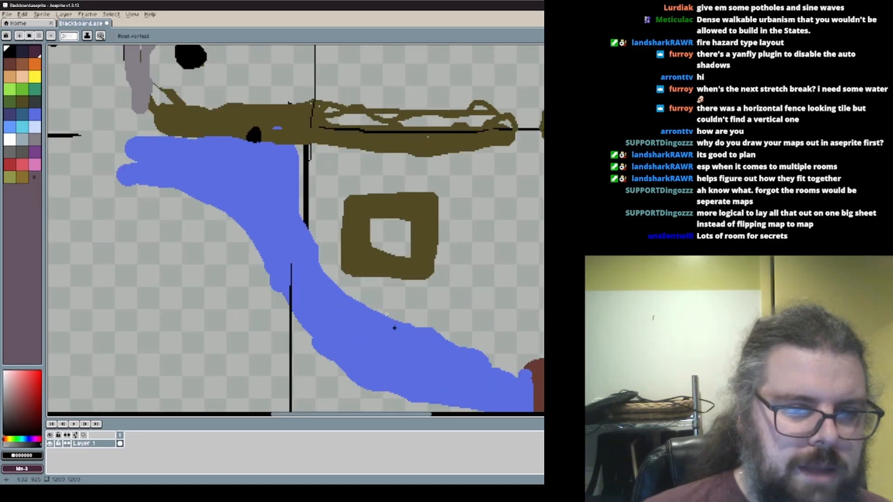
Draw and fill a small black square west of the bridge, between the stub and the crossbar
middle_drag(395, 328, 345, 265)
scroll(336, 303, up, 3)
scroll(408, 295, down, 3)
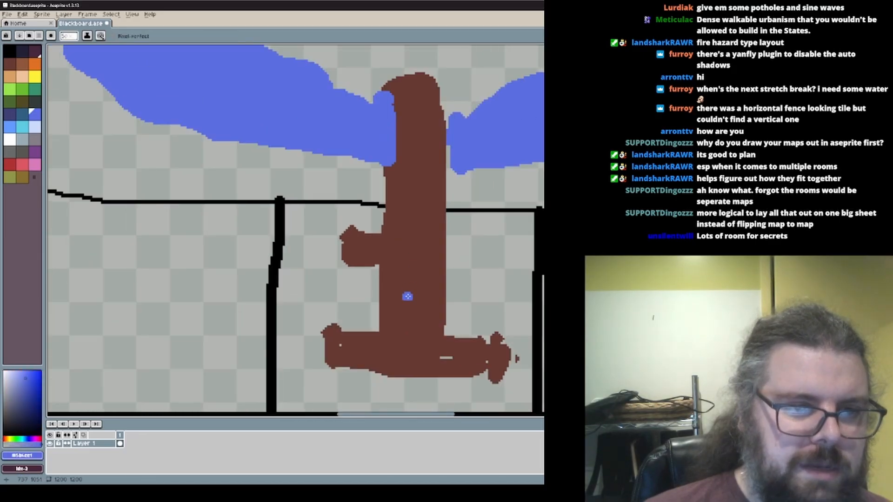
scroll(413, 273, up, 3)
click(336, 169)
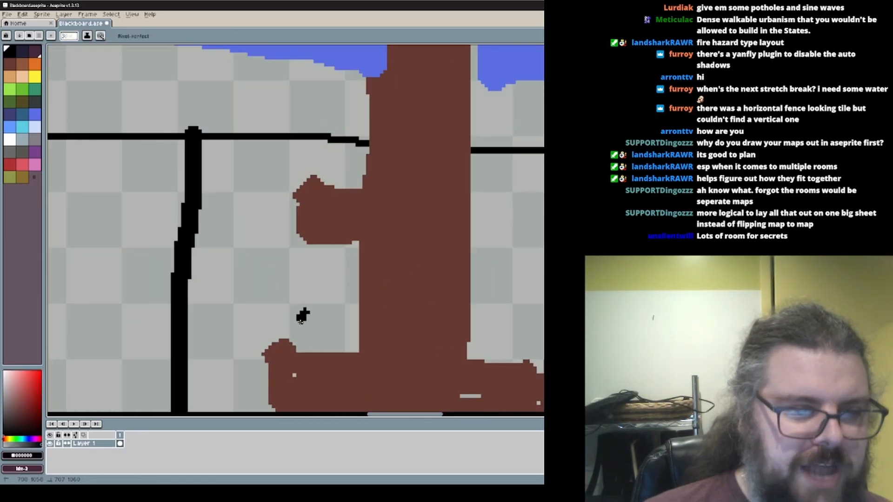
key(ctrl+z)
drag(340, 342, 306, 342)
drag(289, 302, 332, 333)
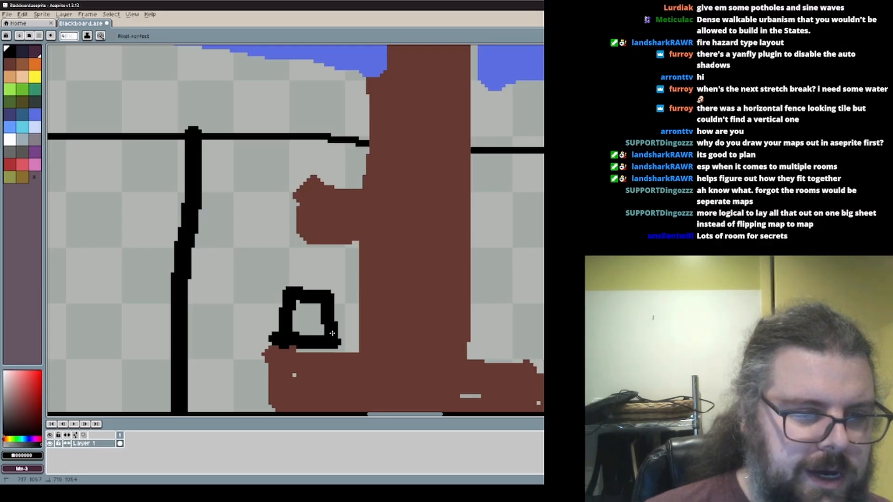
drag(343, 295, 291, 336)
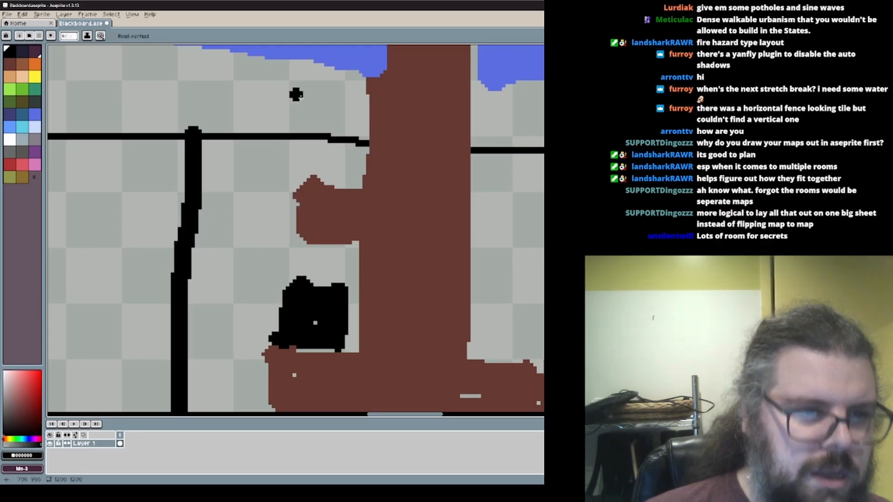
alt+click(334, 56)
scroll(344, 179, down, 1)
scroll(341, 259, up, 3)
scroll(341, 259, left, 3)
alt+click(311, 221)
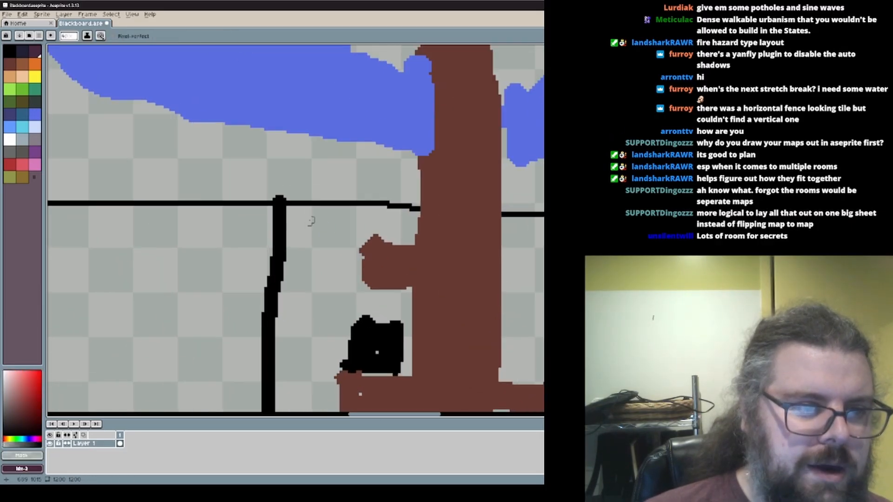
scroll(403, 215, down, 2)
scroll(403, 214, up, 4)
scroll(403, 214, left, 2)
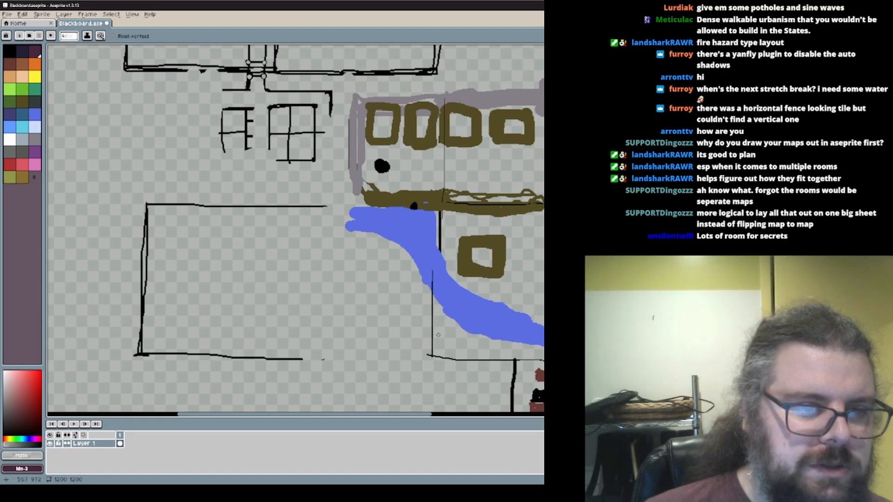
scroll(375, 411, up, 2)
scroll(375, 411, down, 3)
scroll(331, 265, up, 3)
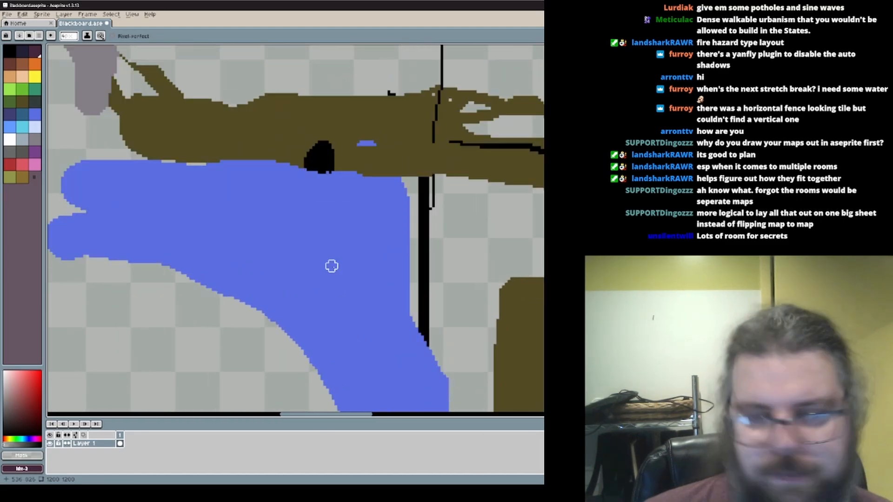
Paint over the stray blue spot inside the western brown wall with the wall's brown
alt+click(410, 350)
scroll(404, 199, down, 3)
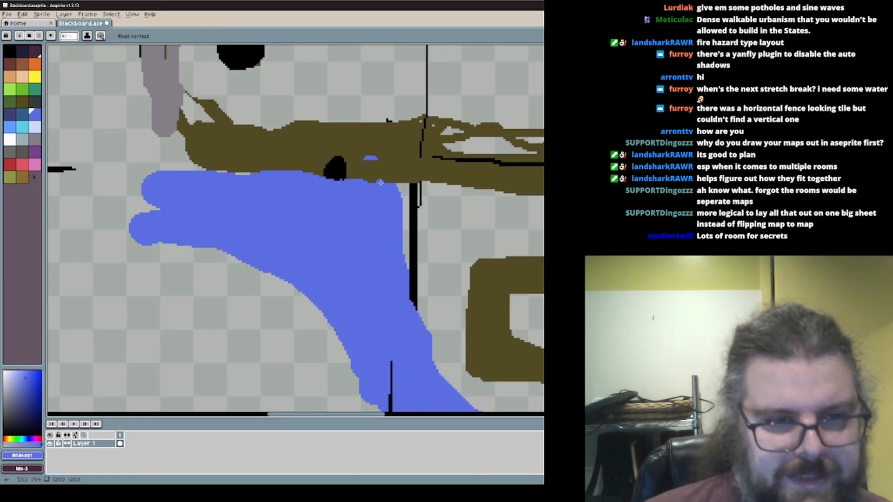
scroll(405, 199, up, 3)
alt+click(404, 190)
scroll(404, 200, down, 3)
scroll(414, 251, up, 2)
scroll(413, 251, down, 3)
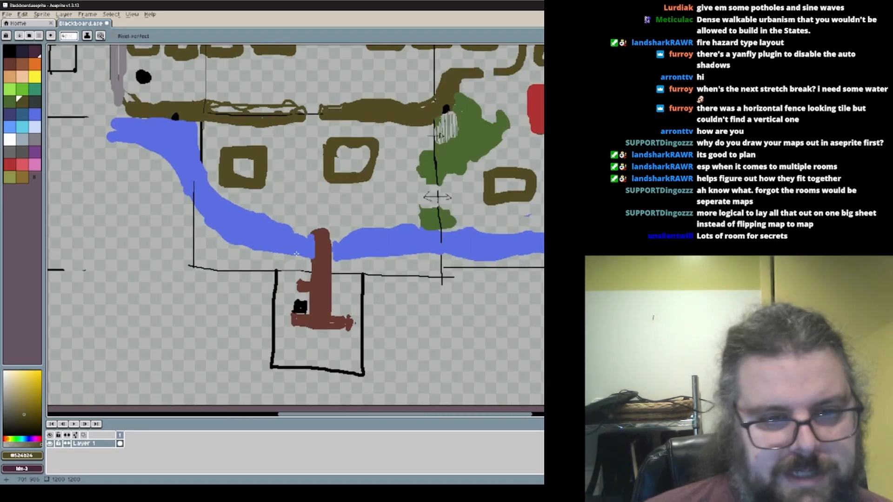
Thicken the river's north bank just west of the bridge with blue and reshape the bridge's northern end in reddish-brown
scroll(358, 200, up, 5)
alt+click(358, 200)
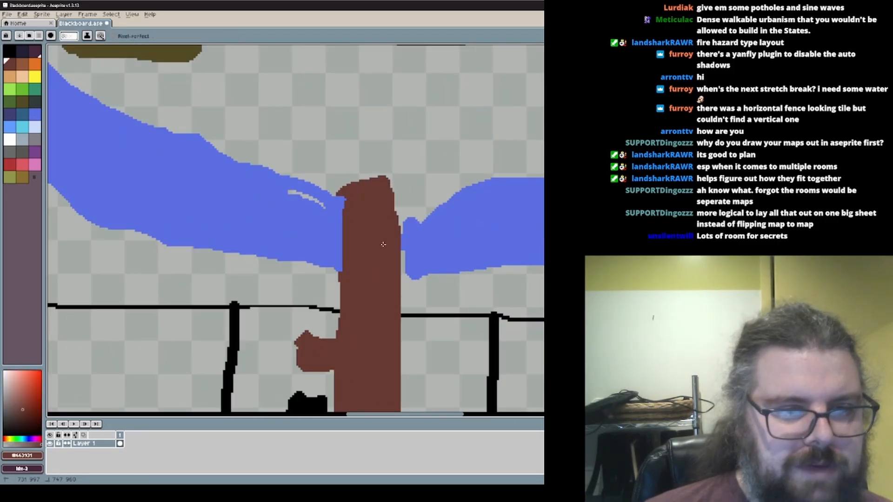
scroll(365, 302, down, 4)
alt+click(259, 308)
scroll(376, 316, down, 3)
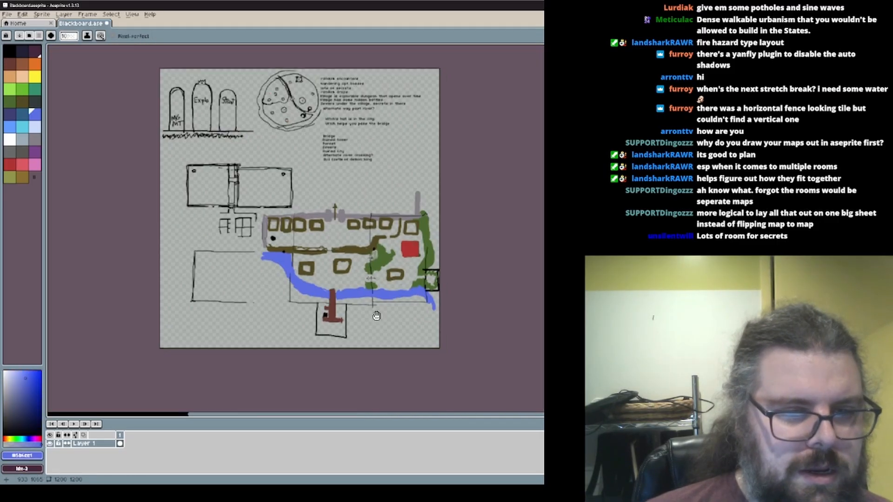
Extend the southeastern greenery with green over the river's north bank beside the small black-framed area
scroll(376, 316, up, 3)
middle_drag(303, 278, 196, 300)
middle_drag(362, 269, 363, 291)
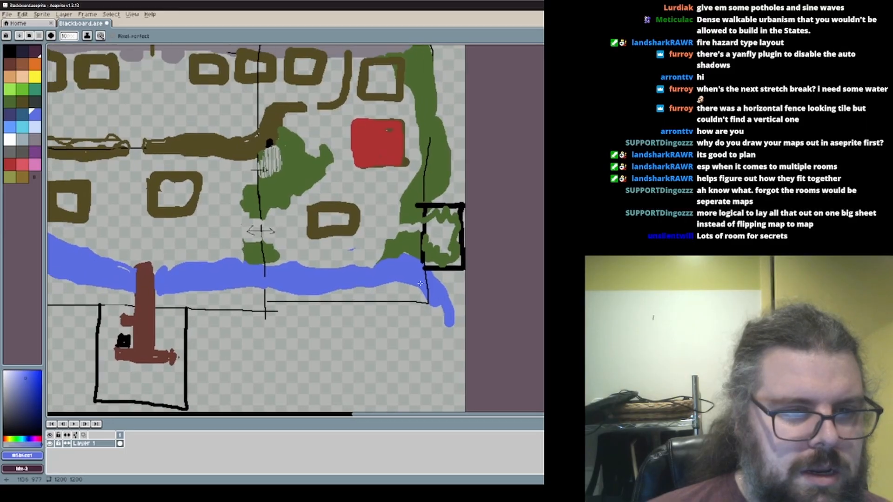
scroll(446, 242, up, 5)
alt+click(425, 120)
scroll(426, 120, down, 2)
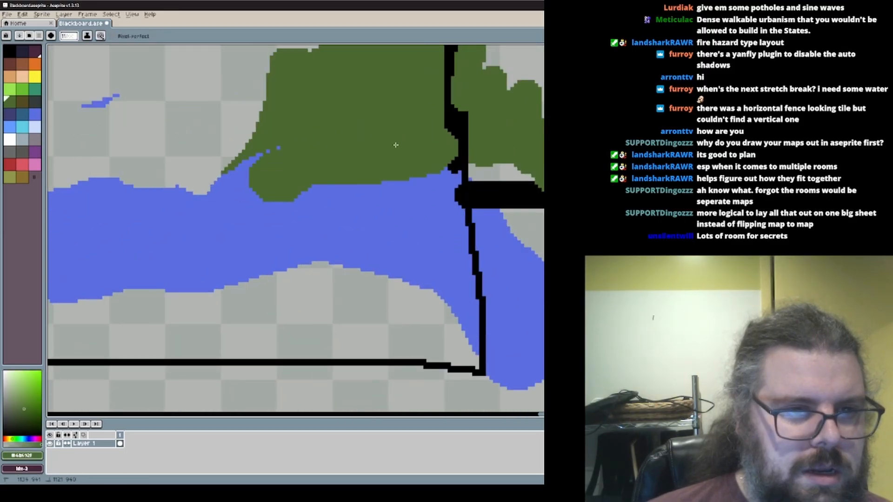
scroll(439, 277, down, 4)
Thicken the east wall of the house northeast of the bridge with brown
scroll(418, 274, up, 3)
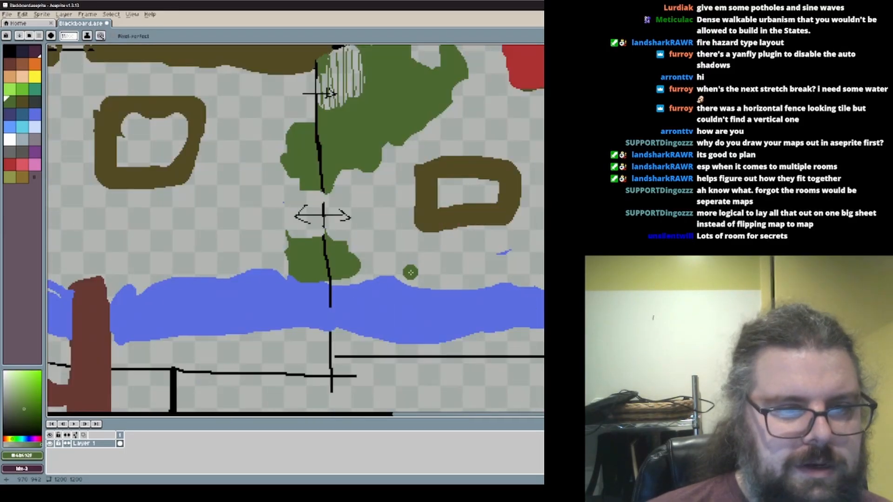
scroll(416, 274, down, 1)
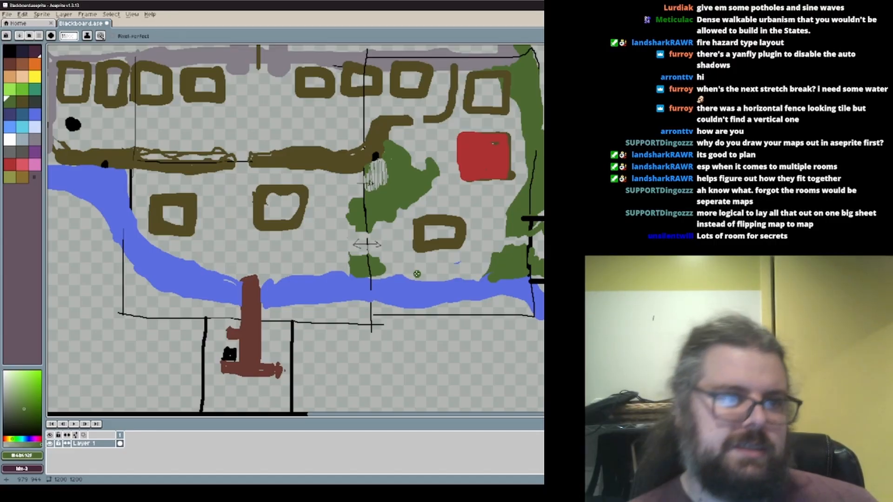
middle_drag(328, 210, 412, 251)
scroll(412, 252, up, 2)
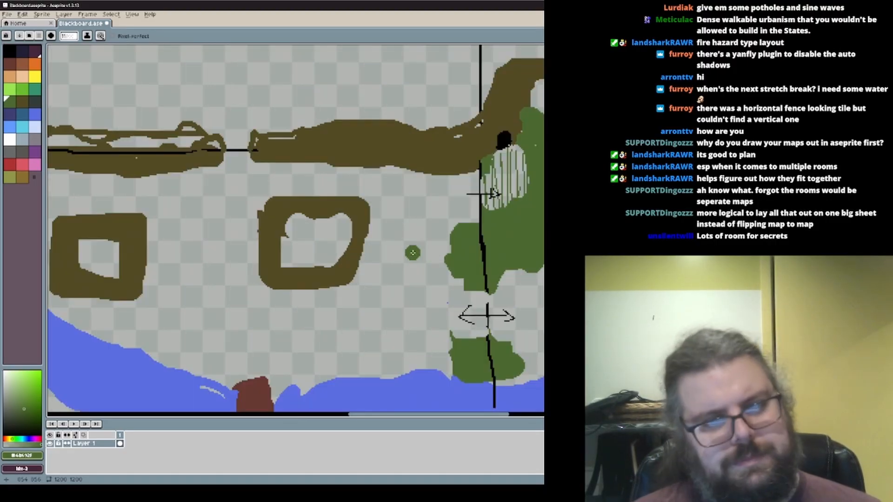
scroll(375, 213, down, 2)
scroll(362, 244, up, 2)
alt+click(368, 239)
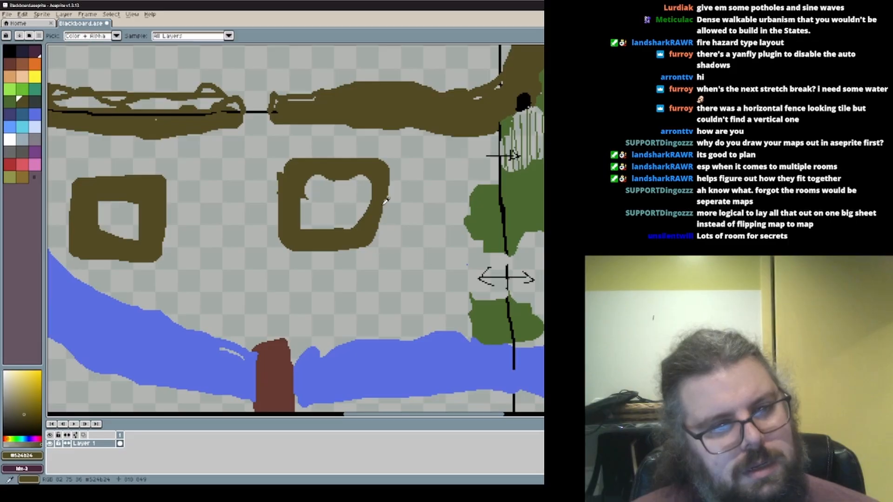
drag(384, 179, 380, 233)
scroll(380, 185, down, 3)
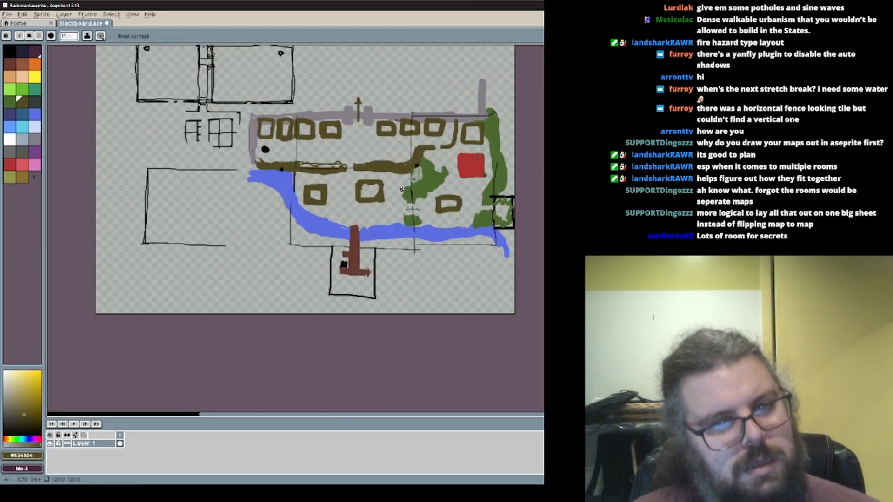
scroll(408, 211, up, 2)
middle_drag(415, 213, 408, 295)
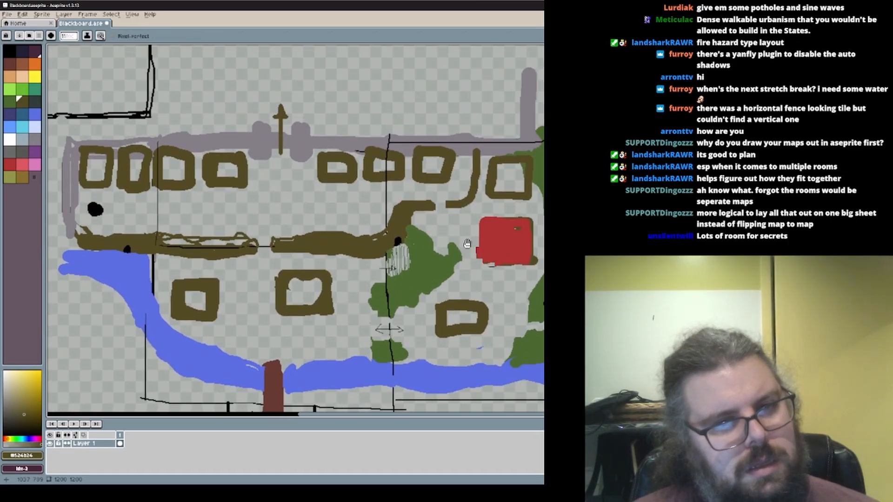
Look over the district sketch from the western houses to the eastern greenery, including the river, brown wall and bridge area
middle_drag(467, 243, 390, 224)
scroll(441, 162, up, 2)
scroll(405, 215, down, 2)
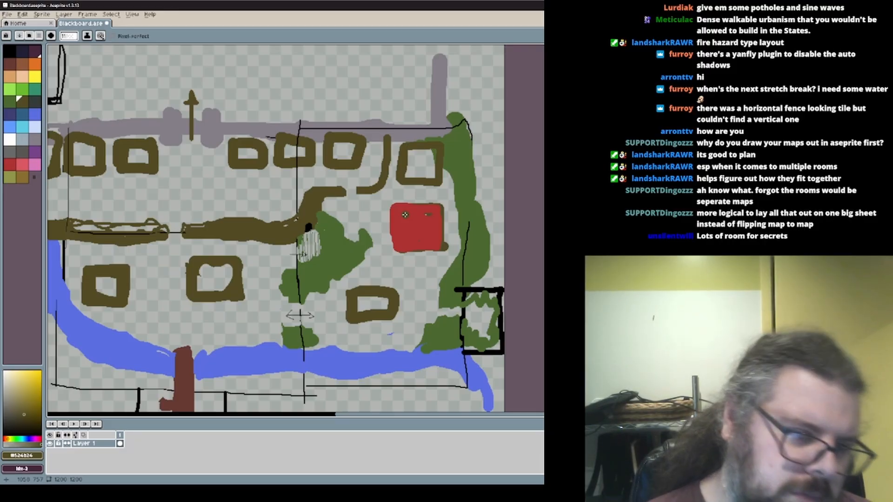
middle_drag(236, 266, 362, 253)
scroll(362, 252, up, 2)
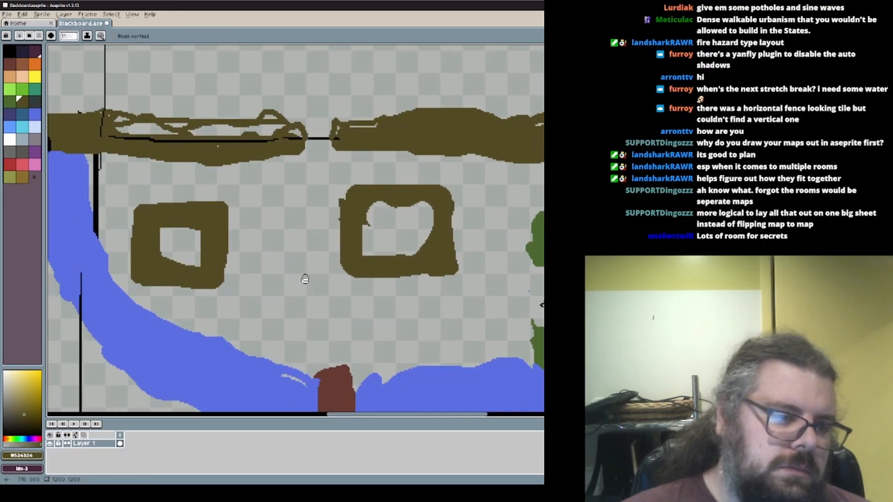
scroll(269, 192, down, 3)
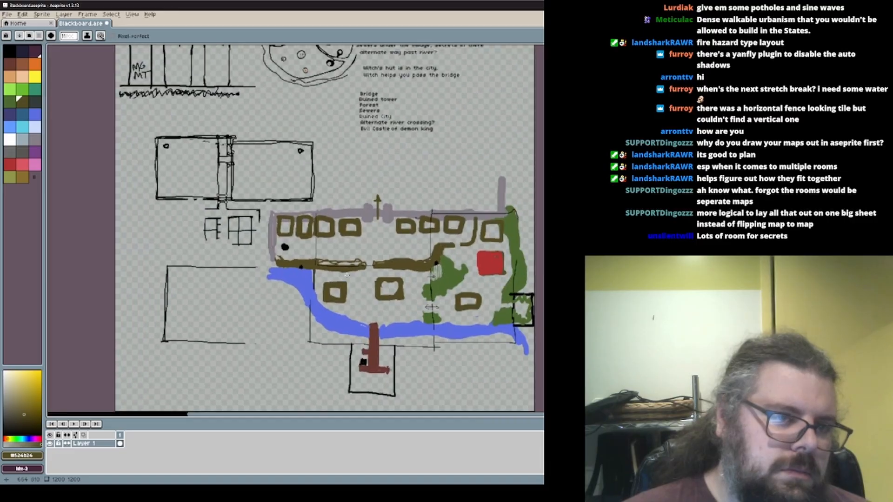
scroll(362, 208, up, 3)
scroll(362, 208, up, 1)
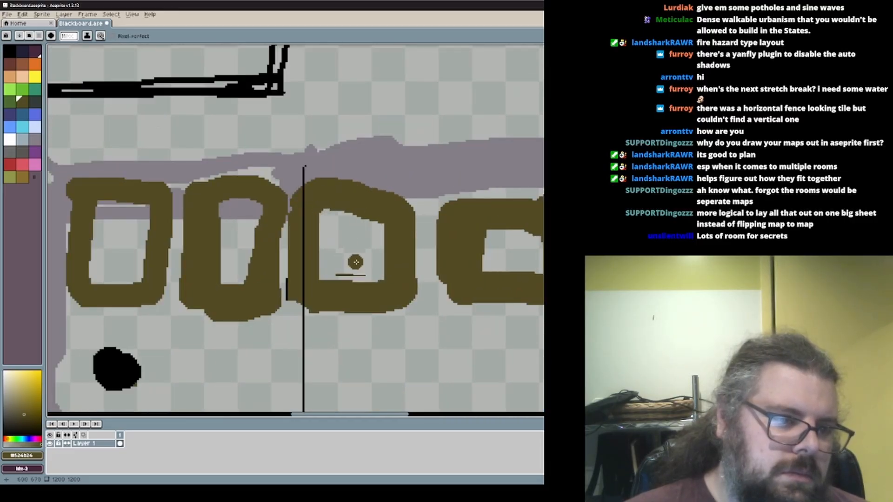
scroll(355, 261, down, 1)
middle_drag(337, 263, 171, 173)
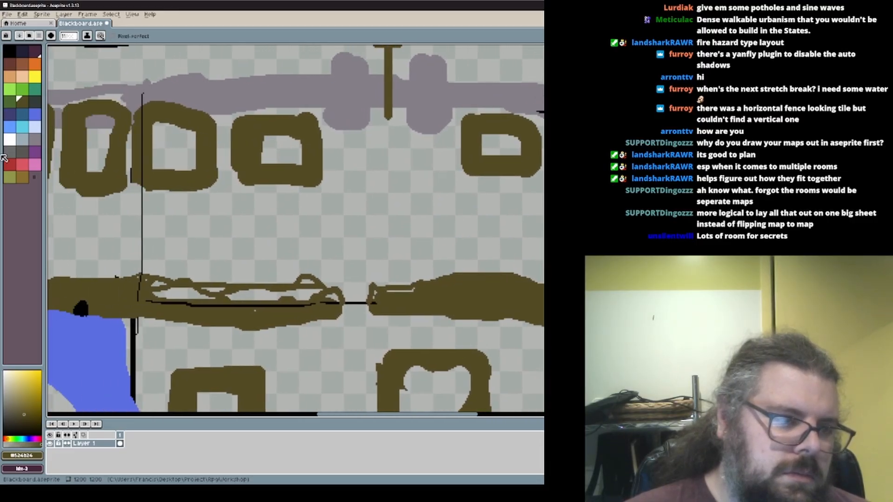
Paint three orange blocks in the open space between the northern houses and the brown wall
click(21, 73)
scroll(457, 201, down, 2)
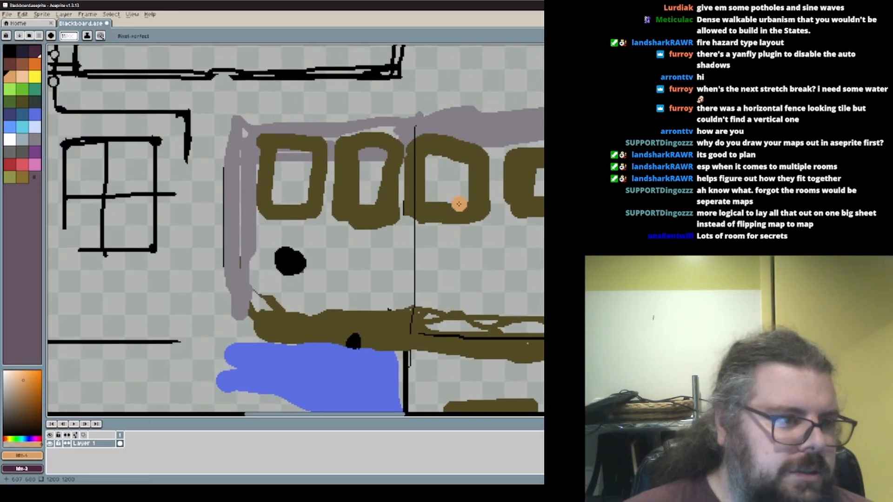
scroll(376, 257, up, 3)
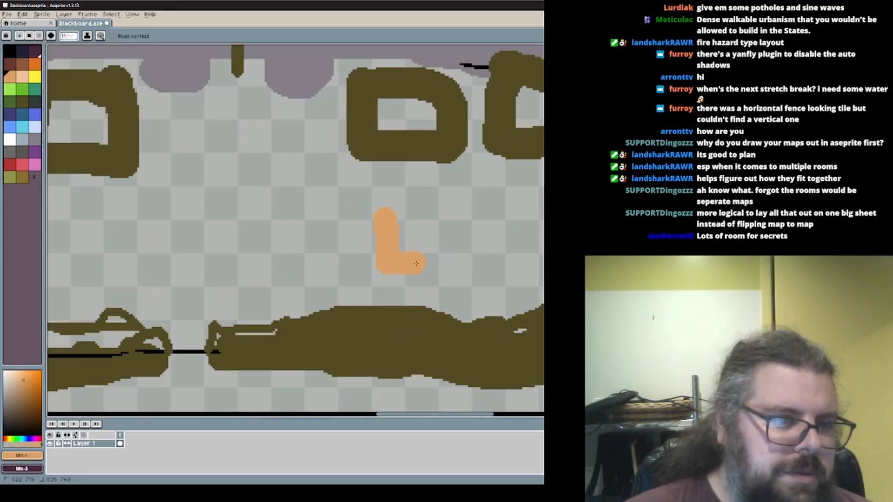
scroll(279, 240, left, 5)
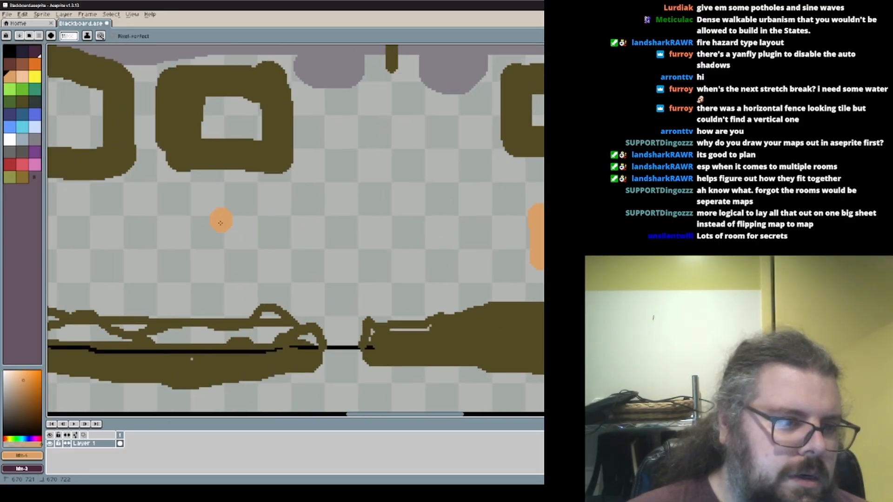
mouse_move(220, 223)
mouse_down()
mouse_move(258, 246)
mouse_move(233, 225)
mouse_up()
key(ctrl+z)
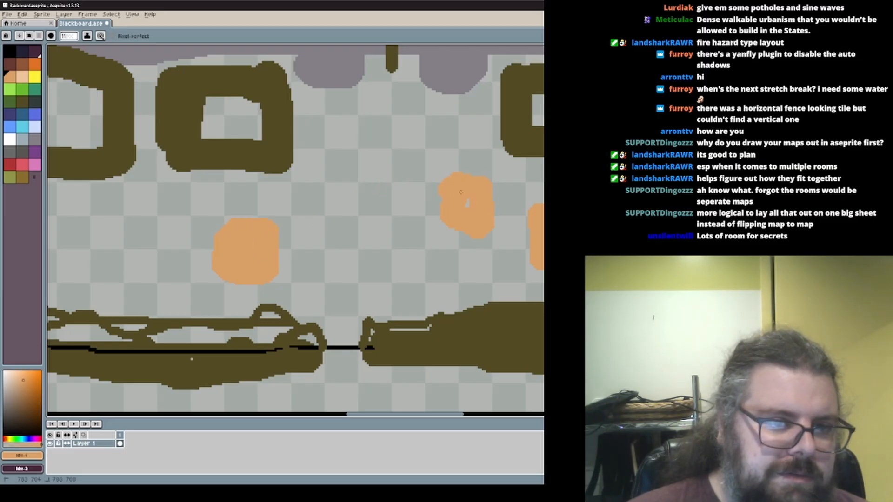
drag(486, 187, 470, 203)
Erase along the gap between the two eastern orange blocks to straighten their facing edges
middle_drag(468, 204, 409, 245)
alt+click(445, 219)
drag(446, 221, 449, 282)
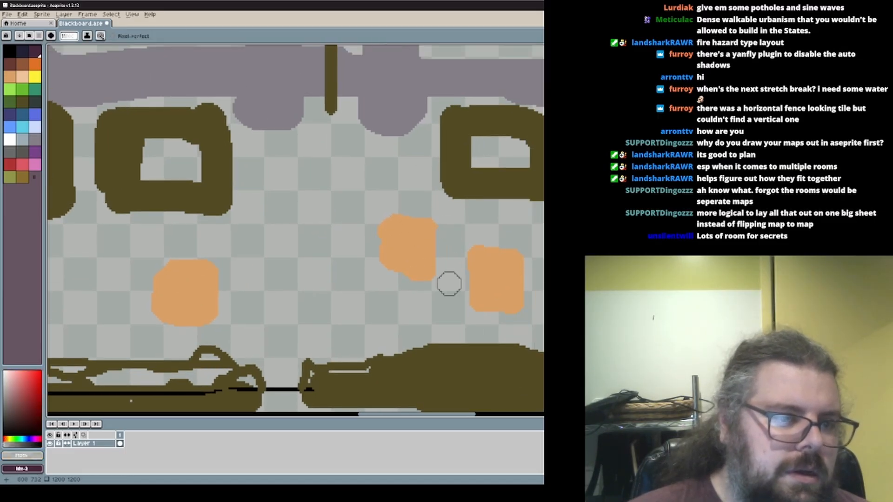
Draw a ring in the city wall's grey between the western and eastern orange blocks with a smaller brush
alt+click(266, 78)
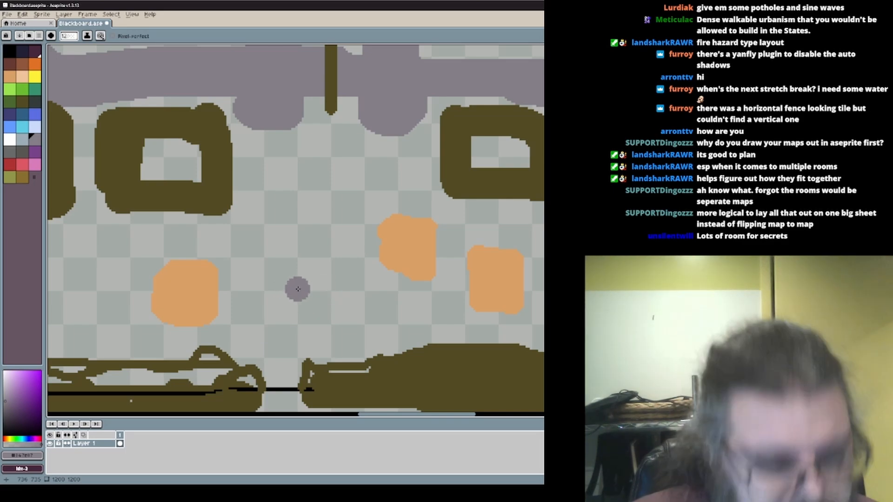
key(minus)
key(minus)
mouse_move(318, 291)
mouse_down()
mouse_move(304, 305)
mouse_move(333, 238)
mouse_move(321, 281)
mouse_up()
key(x)
scroll(311, 268, down, 3)
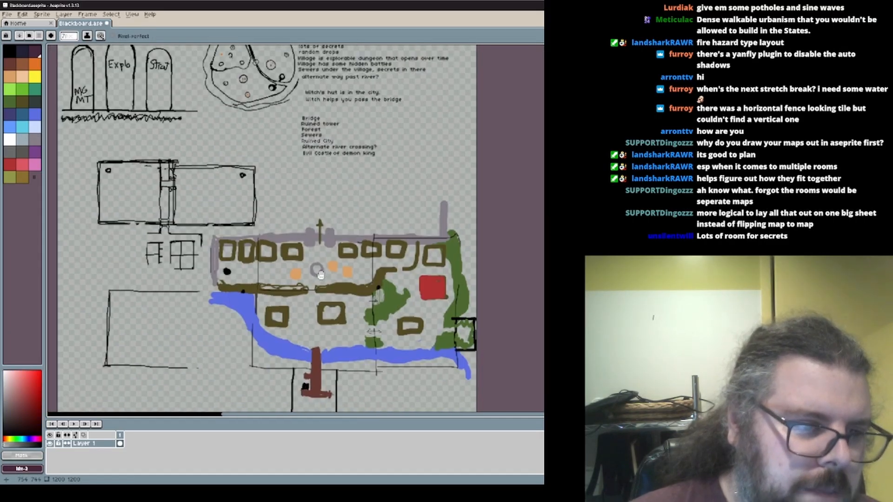
Fill the inside of the grey ring with the river's blue to form a fountain
scroll(300, 330, up, 2)
alt+click(298, 362)
scroll(339, 306, up, 1)
scroll(339, 306, up, 1)
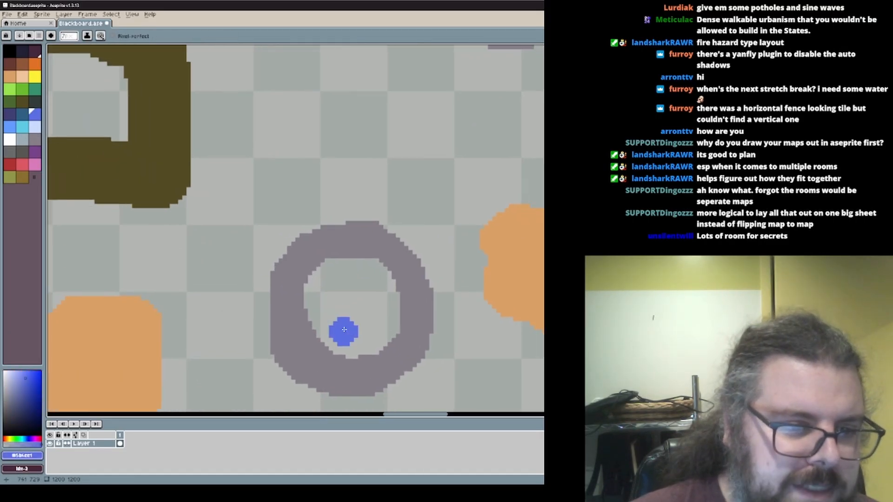
mouse_move(342, 329)
mouse_down()
mouse_move(314, 338)
mouse_move(377, 281)
mouse_move(354, 338)
mouse_move(398, 284)
mouse_up()
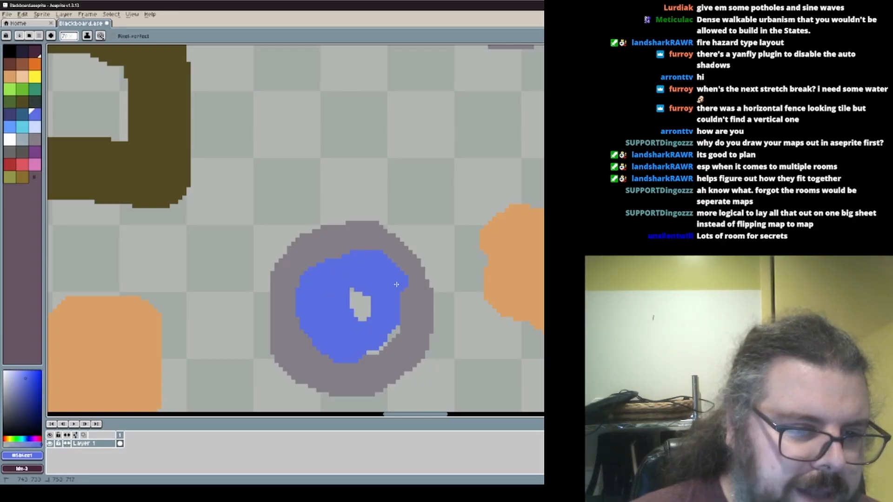
Switch to RPG Maker MZ, rename the CitySouth map SCity_Shore and cover the whole map with water
key(alt+Tab)
ctrl+scroll(253, 278, down, 2)
right_click(31, 306)
click(47, 310)
click(177, 161)
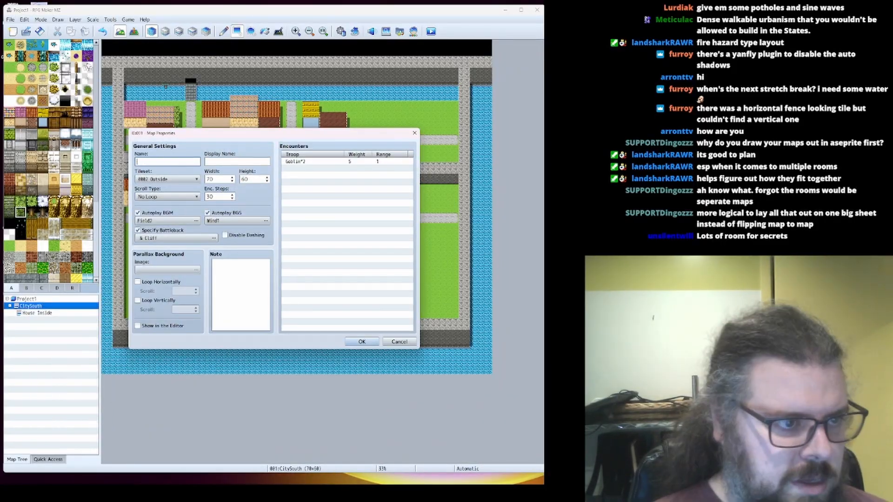
text(ore)
key(Return)
drag(104, 42, 489, 371)
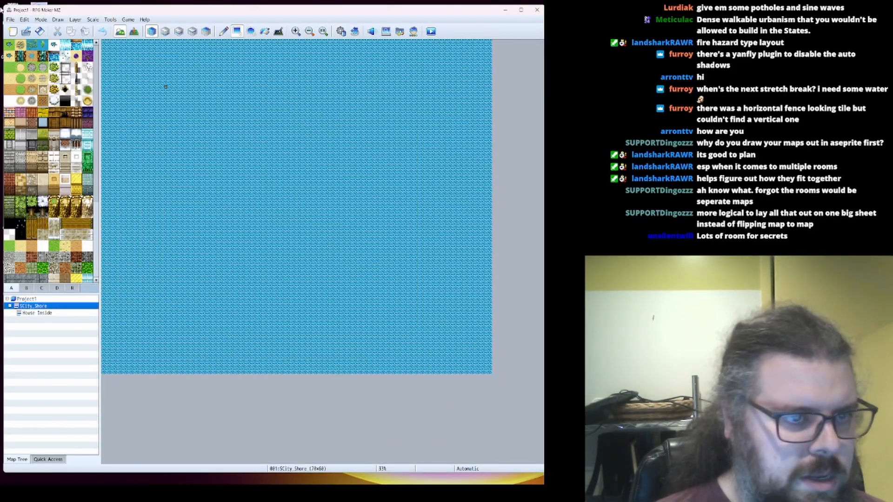
Set SCity_Shore's map size to 32 by 32 tiles
right_click(51, 306)
click(65, 311)
text(32)
key(Tab)
text(32)
ctrl+scroll(314, 271, up, 2)
Set SCity_Shore's width to 48 tiles and fill the added eastern area with water
right_click(44, 306)
click(58, 311)
double_click(216, 180)
text(48)
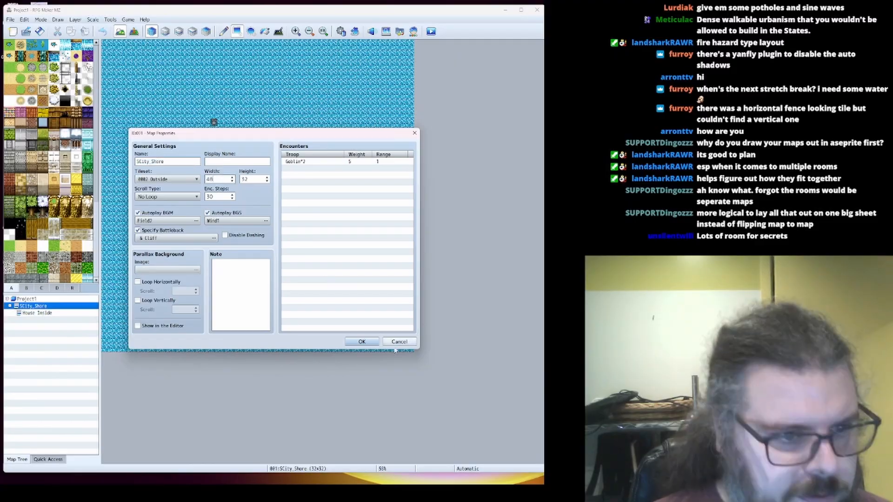
click(361, 342)
ctrl+scroll(362, 325, down, 1)
drag(350, 43, 466, 280)
Duplicate the SCity_Shore map and move the copy directly under Project1
right_click(47, 308)
click(61, 354)
right_click(35, 306)
click(51, 360)
drag(38, 320, 33, 300)
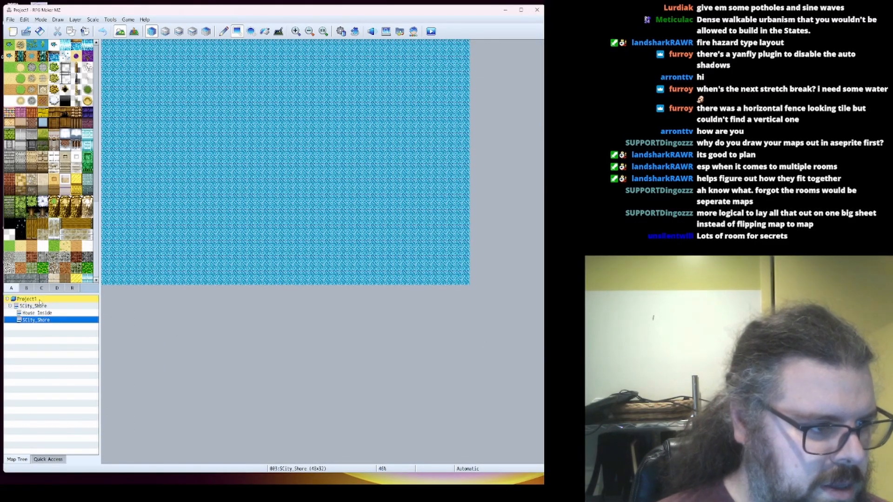
Rename the copied map CITY and set its size to 14 by 14 tiles
right_click(35, 306)
click(48, 310)
text(CITY)
click(362, 342)
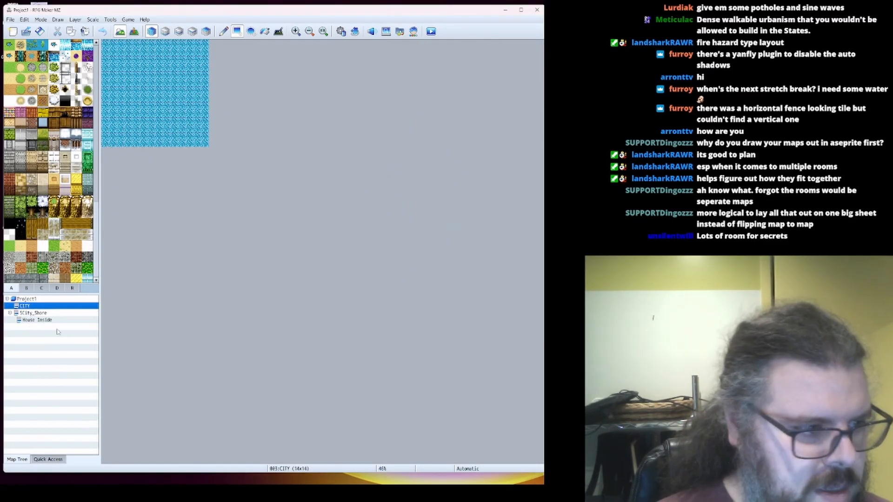
Move SCity_Shore under CITY and add a copy of it there named SCity_East
right_click(37, 314)
click(51, 366)
right_click(35, 327)
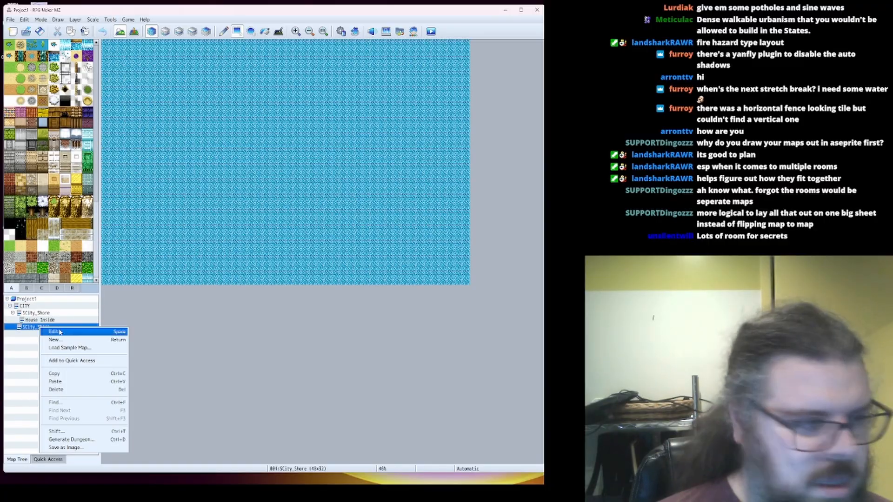
click(50, 330)
click(361, 342)
Set SCity_East's height to 48 tiles and flood-fill the added southern area with water
double_click(211, 179)
text(32)
key(Tab)
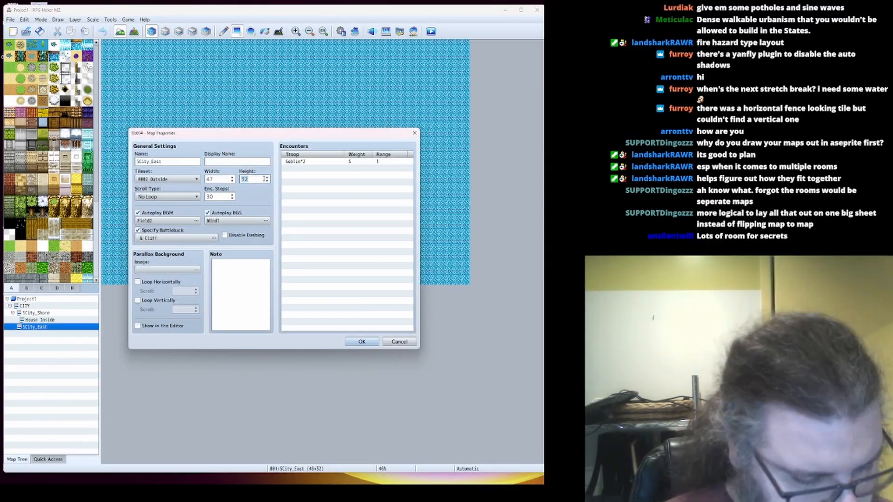
text(48)
click(362, 343)
click(265, 31)
click(259, 329)
Paste another copy of SCity_Shore under CITY and rename it SCity_Fountain
right_click(37, 315)
click(52, 368)
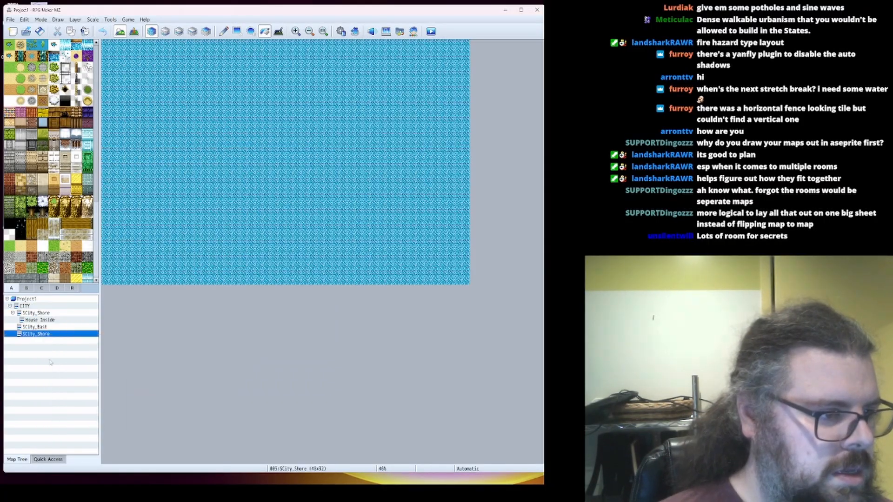
right_click(36, 333)
click(51, 338)
click(166, 161)
key(BackSpace)
key(BackSpace)
key(BackSpace)
key(BackSpace)
key(BackSpace)
text(Fountain)
click(361, 342)
Set SCity_Fountain's height to 28 tiles
right_click(63, 333)
click(77, 338)
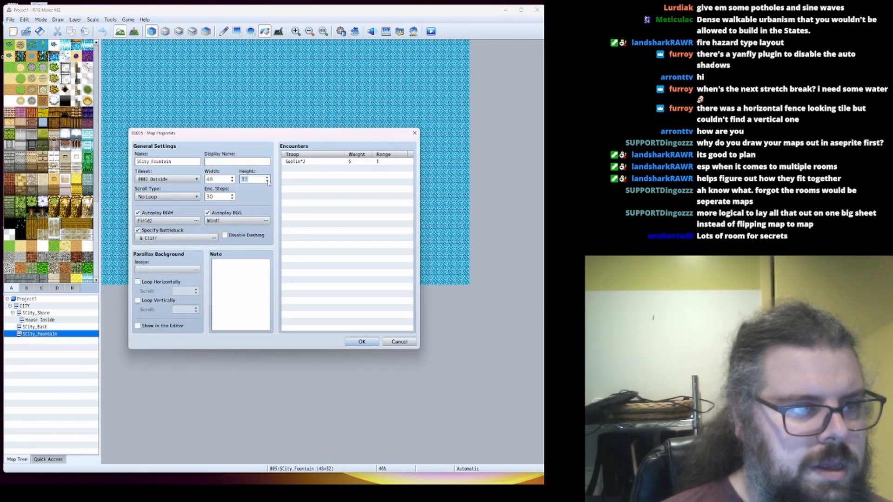
double_click(239, 180)
text(28)
click(361, 342)
Copy SCity_Fountain, paste it under CITY and rename the copy SCity_West
click(37, 327)
click(43, 334)
right_click(47, 333)
click(71, 379)
right_click(30, 307)
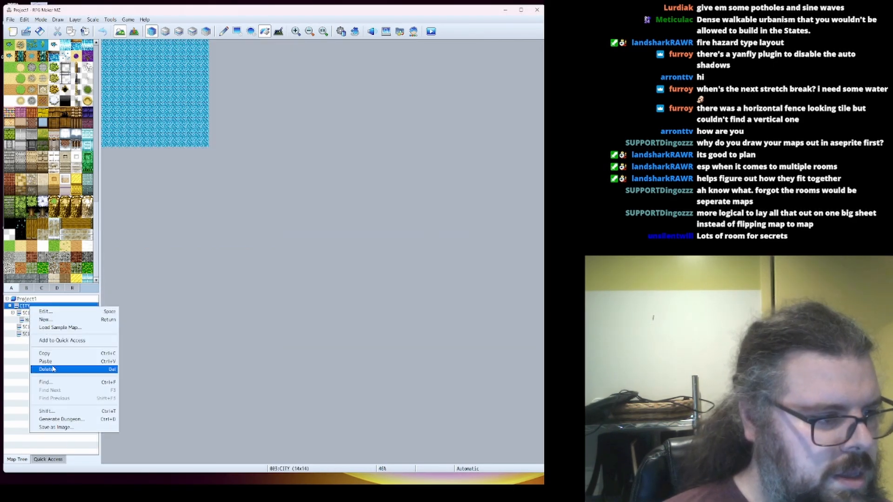
click(50, 361)
right_click(54, 341)
click(68, 346)
text(West)
click(362, 341)
Set SCity_West's width to 32 tiles
right_click(55, 342)
click(70, 346)
double_click(210, 180)
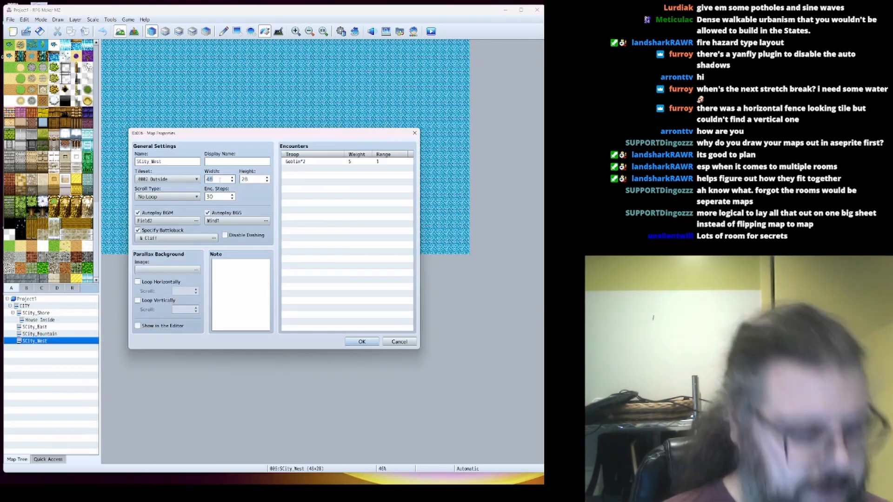
text(32)
click(362, 340)
Draw a grey stone wall across SCity_Fountain's north edge and cover the rest of the map with meadow grass
click(47, 334)
click(236, 31)
click(9, 168)
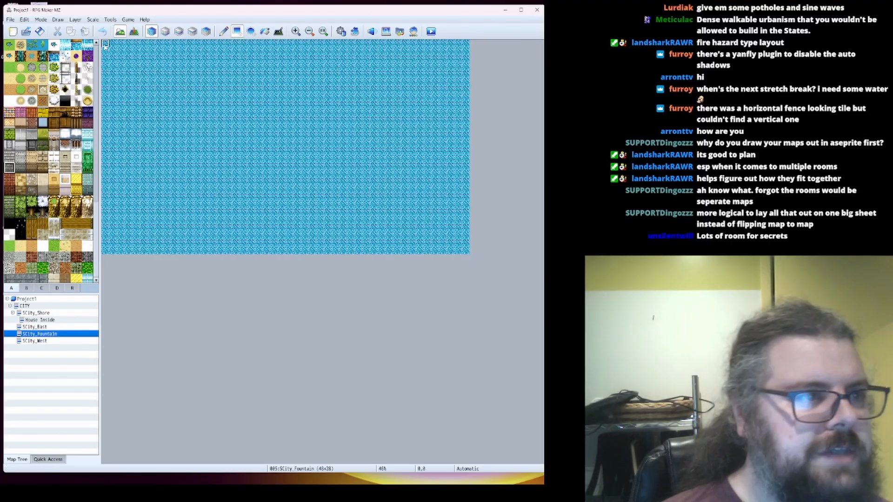
click(10, 157)
mouse_move(105, 44)
mouse_down()
mouse_move(466, 74)
mouse_move(466, 51)
mouse_up()
click(9, 68)
drag(105, 82, 466, 252)
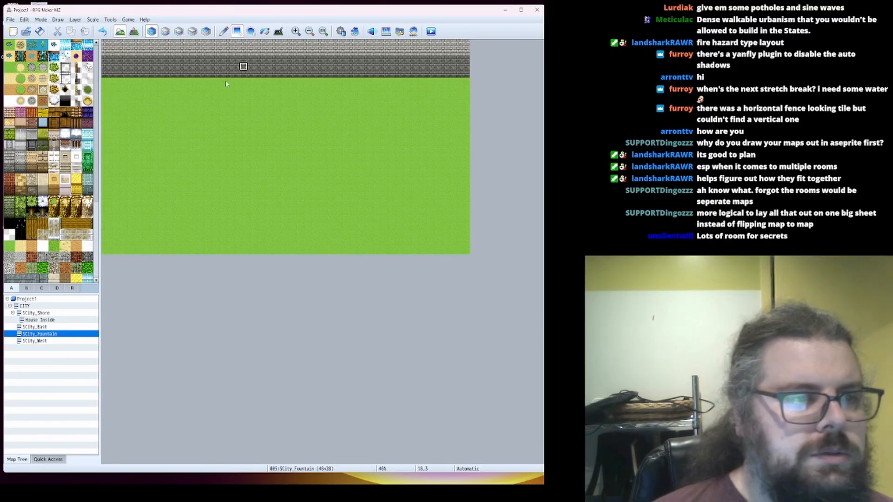
Build two five-tile-wide stone towers protruding south from the northern wall, with a gap for a gate between them
click(311, 89)
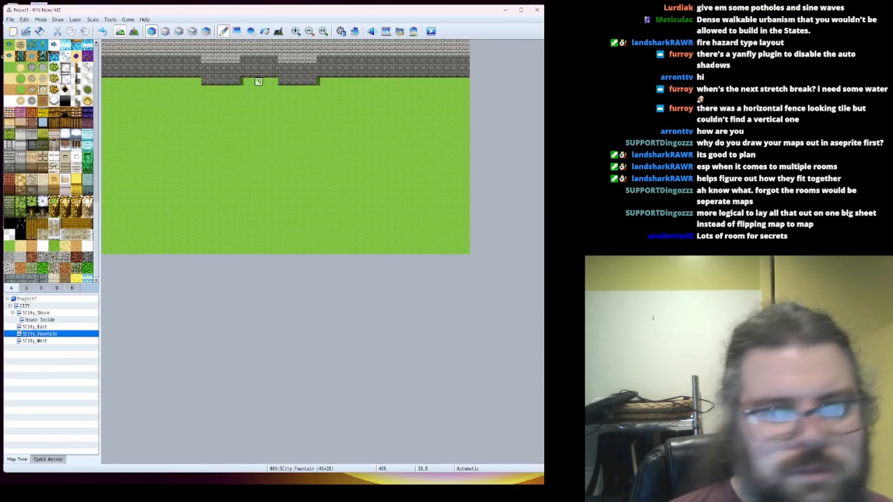
ctrl+scroll(256, 80, up, 2)
key(ctrl+z)
click(361, 119)
Place a two-tile-wide black doorway in the wall between the towers and shift each tower one tile closer to it
click(26, 288)
drag(44, 113, 52, 115)
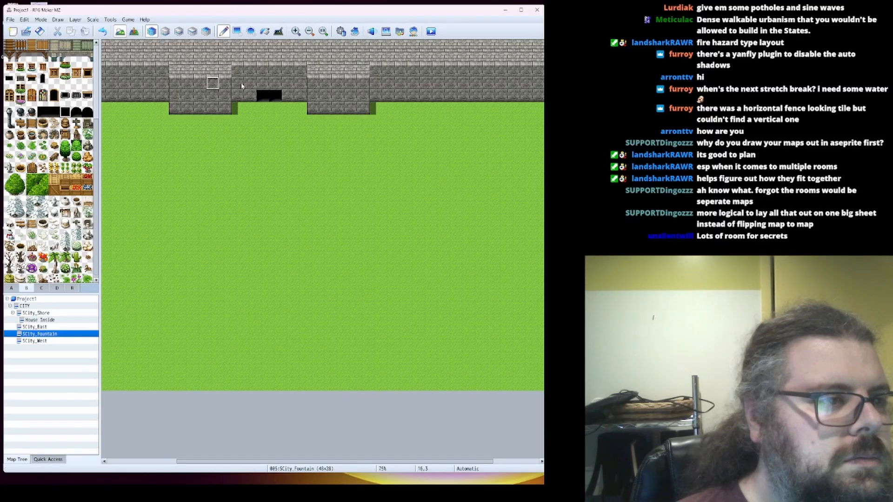
ctrl+scroll(275, 195, down, 1)
right_drag(170, 56, 249, 144)
click(260, 143)
right_drag(403, 144, 304, 56)
click(294, 56)
right_click(313, 167)
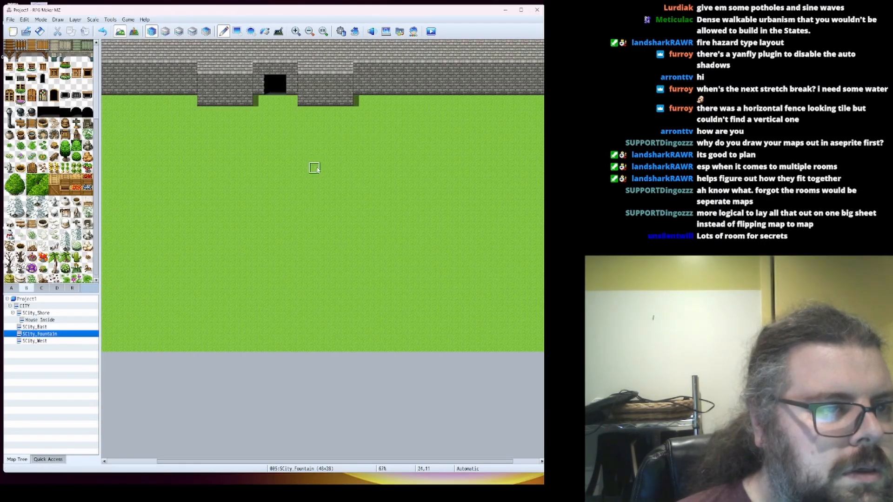
Shift the gate section with both towers one tile east along the wall
ctrl+scroll(312, 167, down, 1)
right_drag(365, 119, 202, 45)
click(209, 45)
Draw a brown cliff along SCity_Fountain's south edge, stepping up at the southeastern corner
click(12, 288)
scroll(20, 259, down, 5)
drag(21, 255, 21, 265)
drag(106, 261, 499, 262)
drag(32, 243, 32, 255)
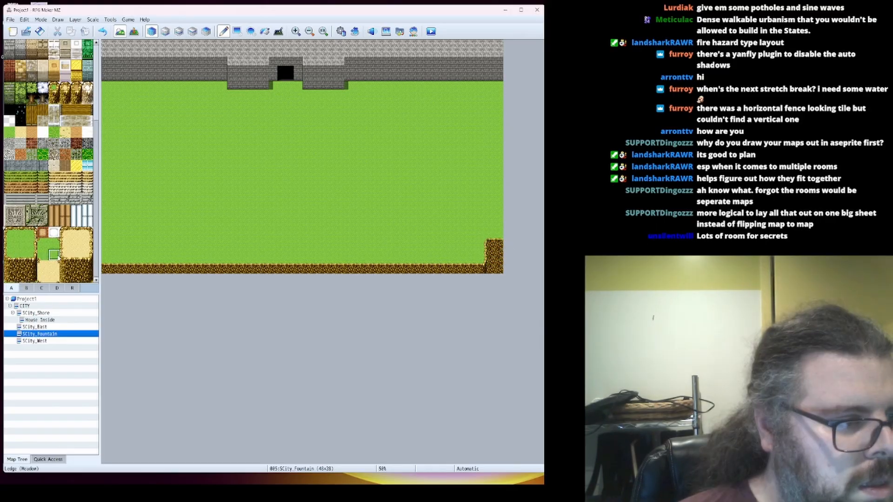
Copy the cliff band two tiles higher and fill the gap with cliff tiles for a three-tile-high face
mouse_move(499, 269)
right_down()
mouse_move(187, 227)
mouse_move(106, 227)
right_up()
click(106, 211)
right_click(165, 271)
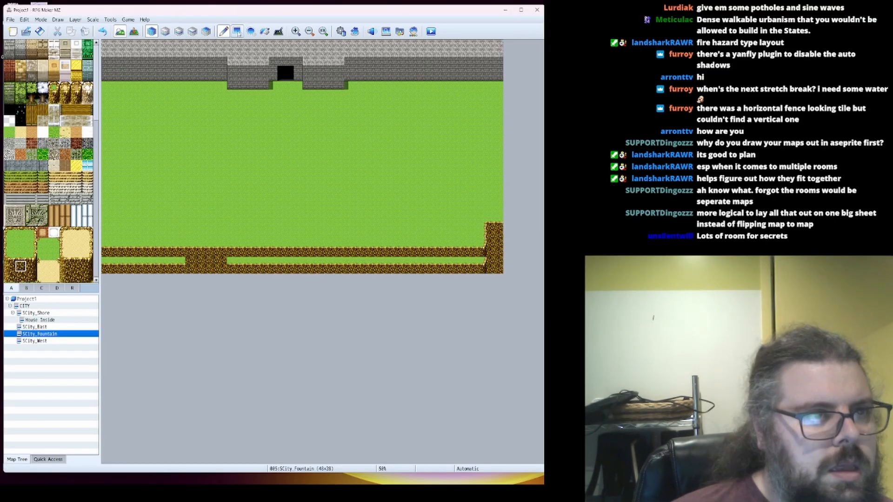
drag(105, 261, 482, 262)
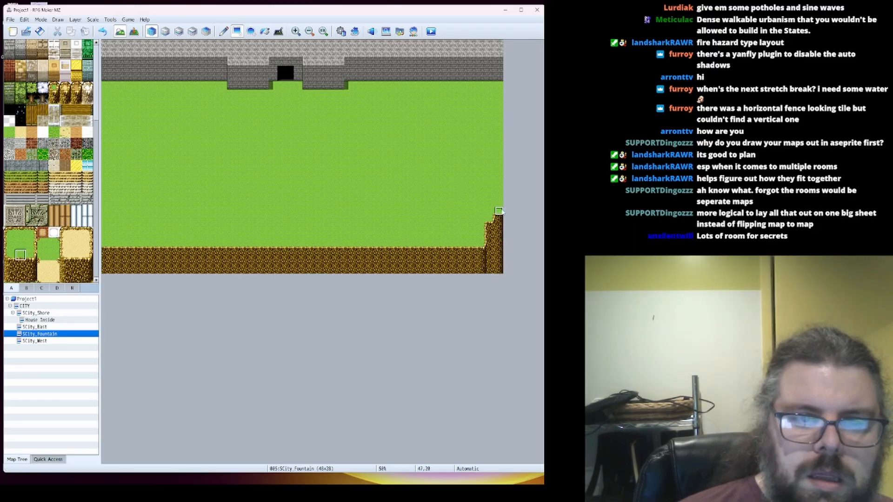
Add three-tile-wide grassy steps to the southern cliff, and shift the map contents three tiles north and five tiles west
scroll(40, 220, up, 1)
drag(10, 198, 30, 199)
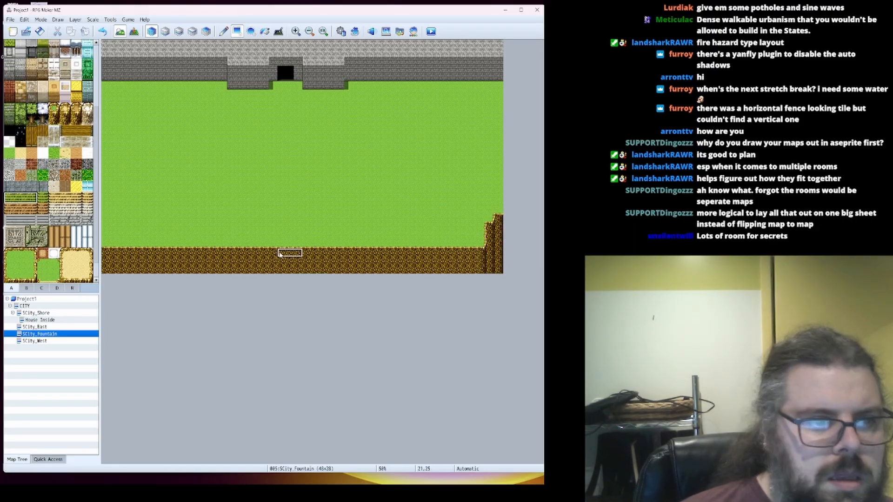
right_drag(499, 203, 106, 269)
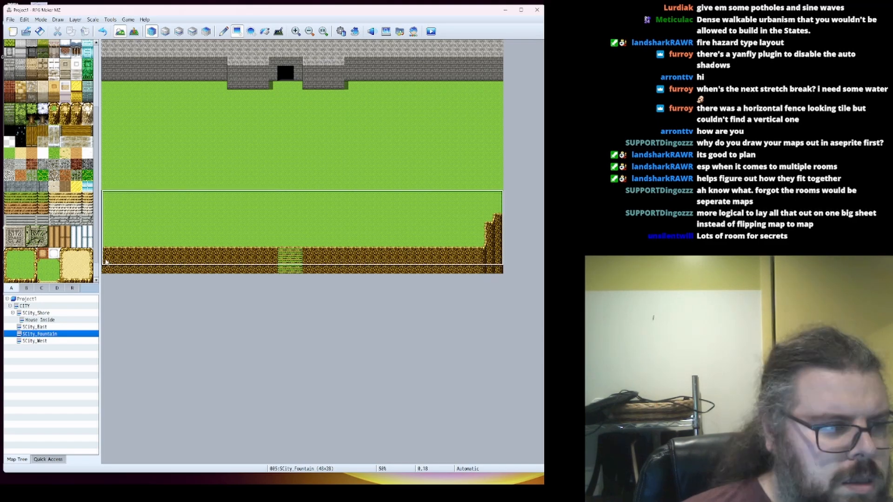
click(223, 31)
drag(107, 259, 109, 246)
right_drag(148, 44, 499, 270)
drag(473, 270, 455, 270)
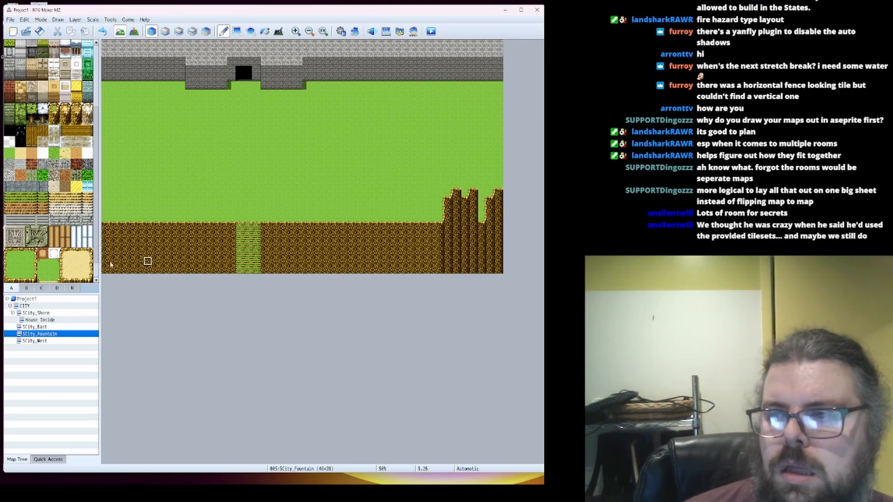
Resize SCity_Fountain to 38 by 24 tiles and shift the section containing the gate and cliff steps one tile east
right_click(23, 334)
click(34, 340)
click(367, 177)
click(462, 338)
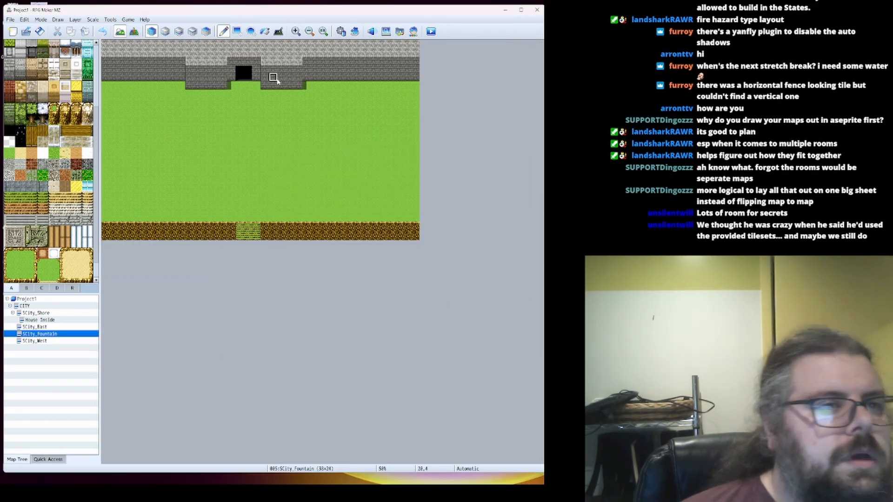
right_drag(181, 44, 308, 236)
click(316, 237)
Draw a tan-walled block about six tiles wide against the west edge, just below the city wall
scroll(28, 93, up, 2)
click(10, 93)
click(237, 31)
ctrl+scroll(163, 152, up, 1)
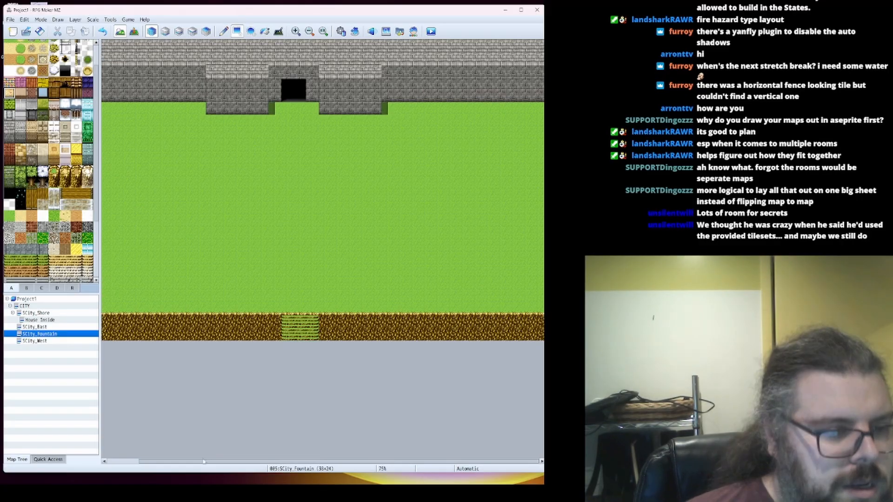
scroll(193, 146, left, 2)
drag(158, 158, 107, 121)
drag(170, 171, 107, 108)
right_click(183, 108)
drag(171, 108, 103, 113)
Cover the tan block with a four-tile-high multicoloured roof and erase its lowest row, leaving a two-tile-high wall
scroll(10, 88, up, 1)
click(9, 89)
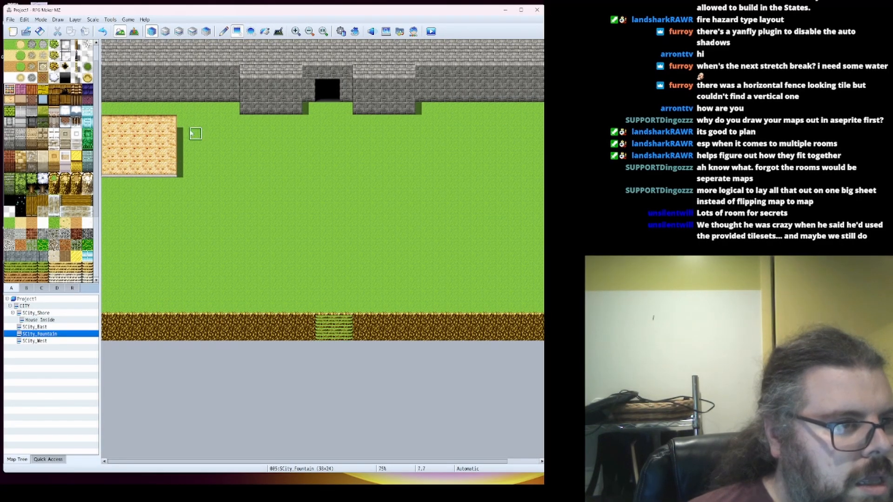
mouse_move(170, 121)
mouse_down()
mouse_move(108, 96)
mouse_move(107, 134)
mouse_up()
right_click(183, 171)
drag(171, 172, 108, 175)
Build a seven-tile-wide house west of the gate's axis with a red brick wall and a four-tile-high orange roof
click(31, 101)
mouse_move(220, 171)
mouse_down()
mouse_move(299, 211)
mouse_move(284, 209)
mouse_up()
mouse_move(208, 209)
mouse_down()
mouse_move(208, 171)
mouse_move(283, 146)
mouse_up()
click(31, 89)
drag(282, 184, 209, 183)
Build a matching seven-tile-wide house east of the gate's axis with a beige wall and a purple roof
scroll(132, 122, right, 2)
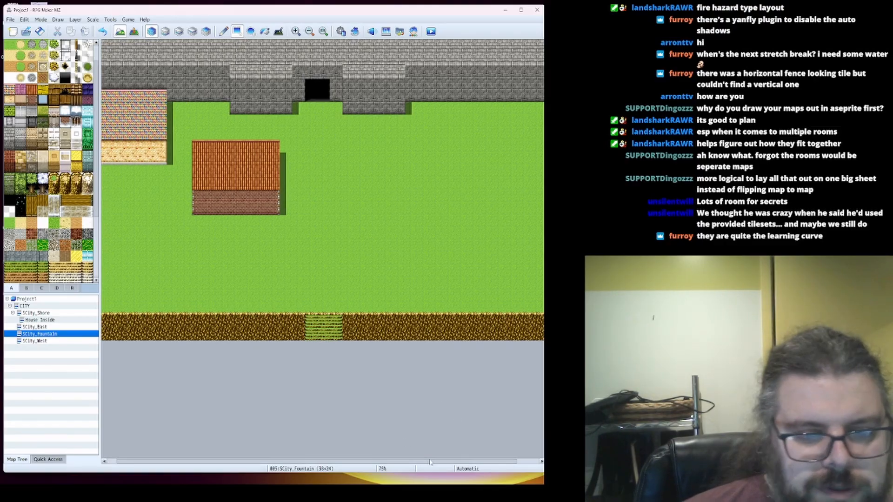
drag(340, 202, 413, 209)
click(21, 90)
drag(338, 172, 413, 147)
drag(413, 184, 337, 184)
right_click(415, 207)
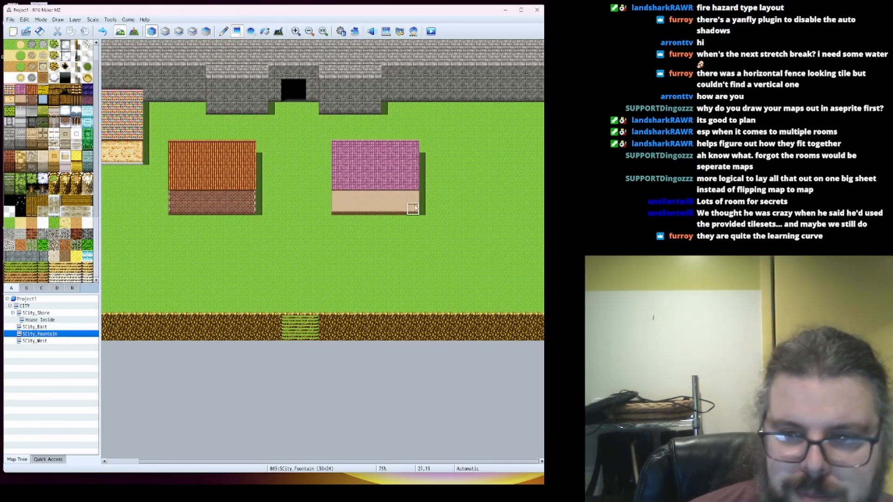
Build a six-tile-wide house near the northeastern wall with a light blue wall and a four-tile-high yellow roof
drag(451, 170, 526, 121)
key(ctrl+z)
mouse_move(525, 109)
mouse_down()
mouse_move(453, 160)
mouse_move(464, 159)
mouse_up()
click(42, 90)
drag(463, 96, 523, 134)
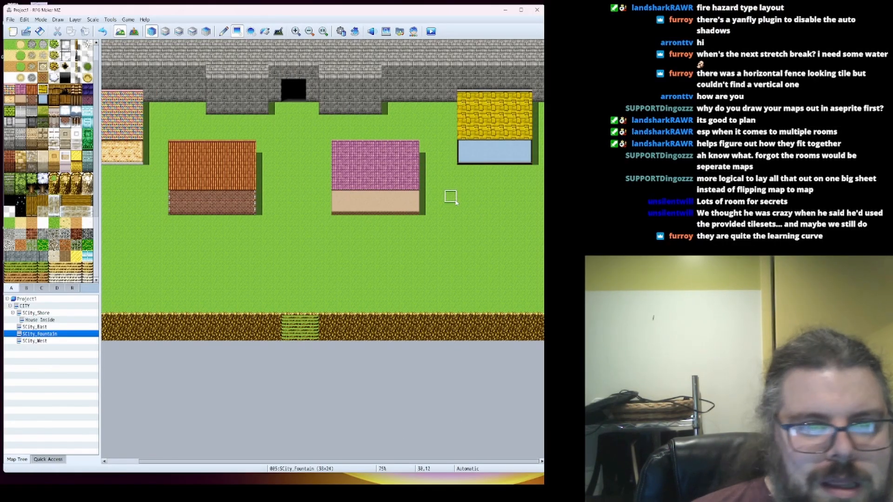
Draw a three-by-three-tile water pool between the gate and the cliff steps
scroll(40, 208, up, 1)
click(9, 168)
drag(285, 236, 311, 260)
Trim one column off the facing sides of the orange and purple houses and place a stone block in the pool
right_click(336, 221)
drag(337, 209, 337, 147)
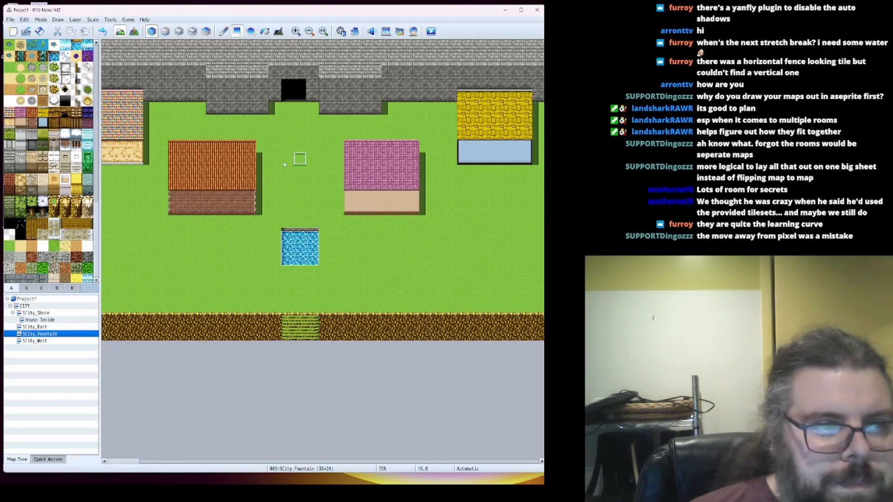
drag(250, 147, 249, 209)
ctrl+scroll(280, 307, up, 2)
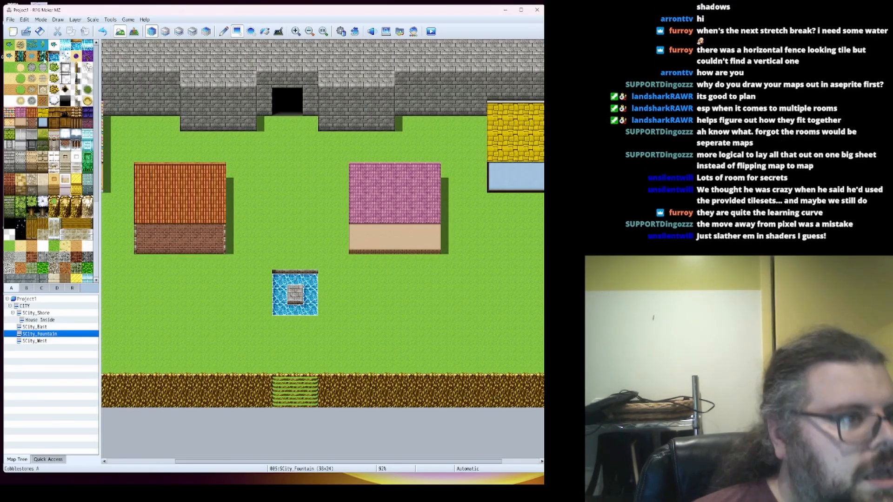
Lay a cobblestone path from the gate and a cobblestone ring around the fountain, enlarging the pool to four by four tiles
click(43, 68)
mouse_move(264, 279)
mouse_down()
mouse_move(264, 325)
mouse_move(295, 263)
mouse_move(284, 147)
mouse_up()
click(279, 324)
right_drag(264, 263, 249, 293)
click(249, 309)
Widen the cliff steps to four tiles and broaden the cobblestone path between the gate and the fountain
right_drag(279, 385, 295, 400)
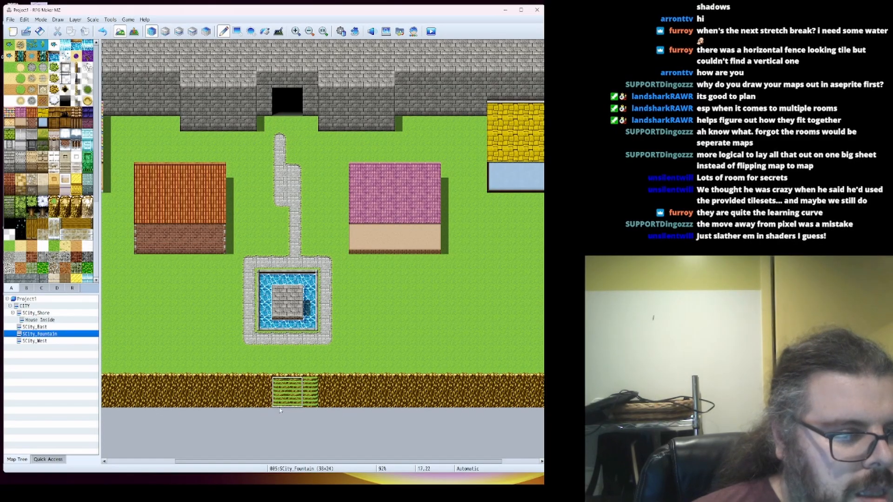
click(280, 401)
right_click(280, 184)
mouse_move(280, 211)
mouse_down()
mouse_move(307, 220)
mouse_move(309, 231)
mouse_up()
drag(264, 155, 264, 184)
Draw uneven cobblestone paths east and west from the fountain, with the western one stepping up toward the map edge
drag(340, 293, 432, 309)
drag(362, 308, 402, 293)
mouse_move(234, 293)
mouse_down()
mouse_move(173, 309)
mouse_move(308, 308)
mouse_up()
drag(260, 309, 172, 323)
drag(247, 324, 110, 278)
right_click(151, 356)
drag(157, 324, 139, 293)
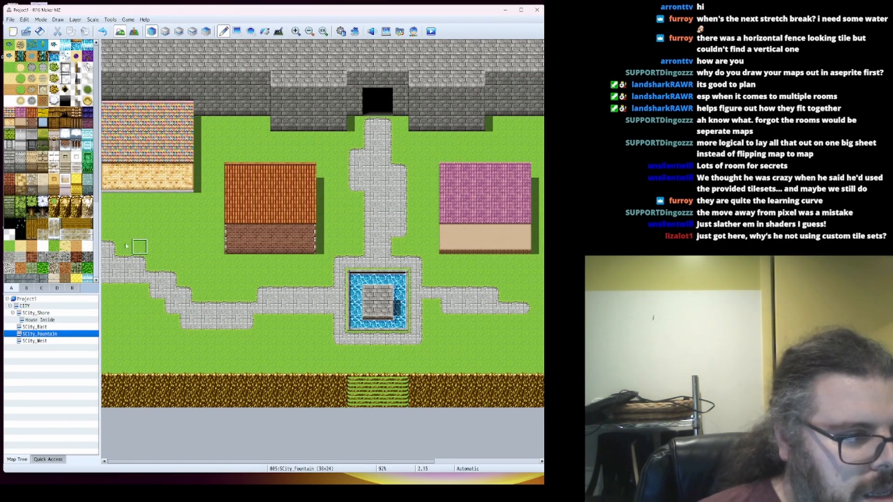
Add a short cobblestone stub south of the fountain and fill out the eastern path
drag(253, 461, 367, 461)
right_click(307, 307)
click(291, 308)
drag(230, 353, 245, 353)
drag(368, 293, 398, 294)
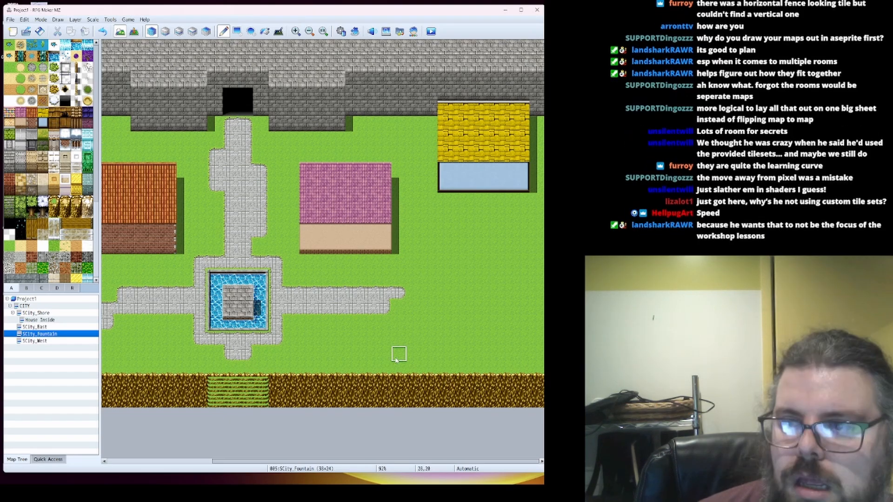
Draw cliff tiles stepping up to the east edge at the map's southeastern corner
scroll(31, 254, down, 3)
drag(21, 254, 32, 276)
click(476, 370)
click(507, 324)
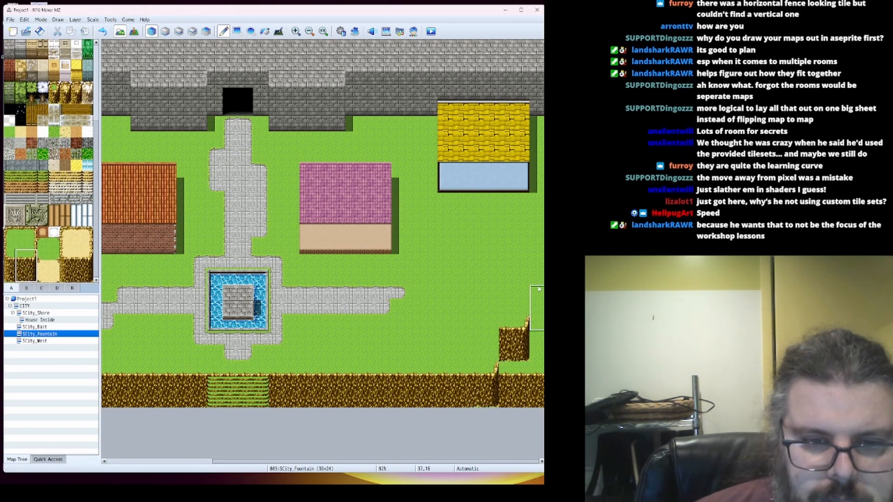
click(536, 280)
right_click(507, 385)
mouse_move(507, 352)
mouse_down()
mouse_move(506, 384)
mouse_move(536, 321)
mouse_up()
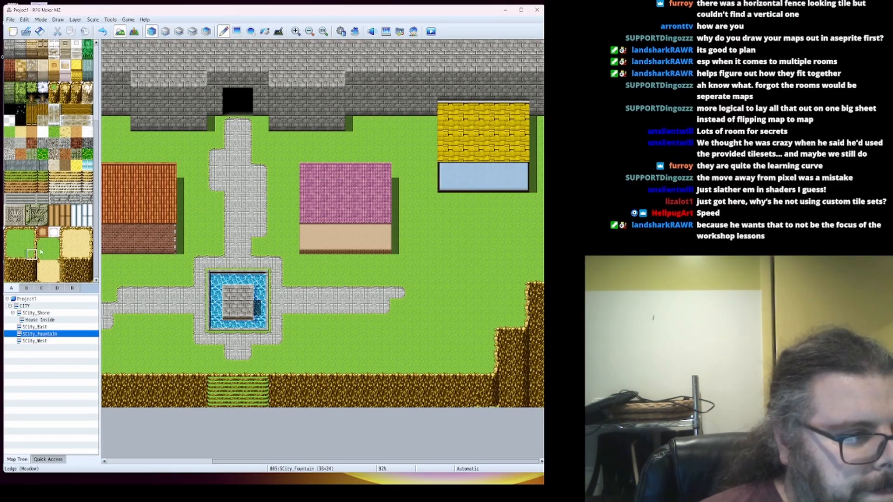
Fill the area beneath the stepped southeastern cliff with grass
right_click(465, 317)
right_click(475, 355)
mouse_move(521, 385)
mouse_down()
mouse_move(520, 399)
mouse_move(506, 404)
mouse_up()
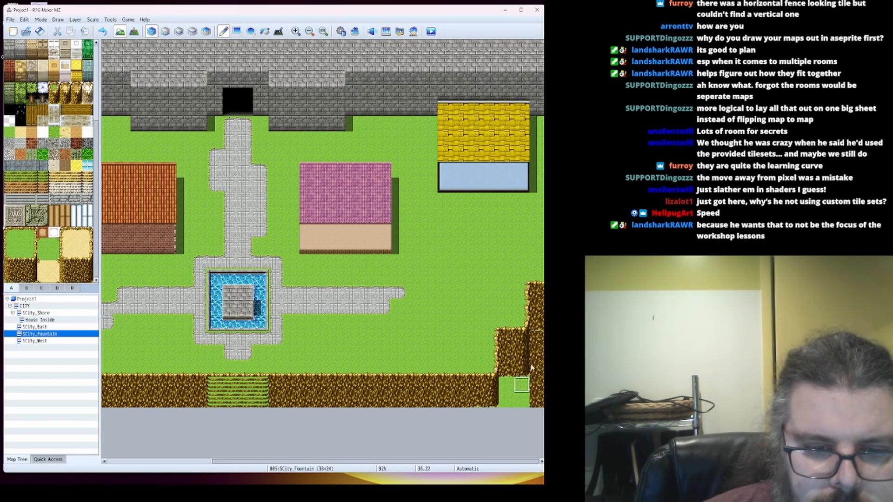
drag(531, 369, 505, 405)
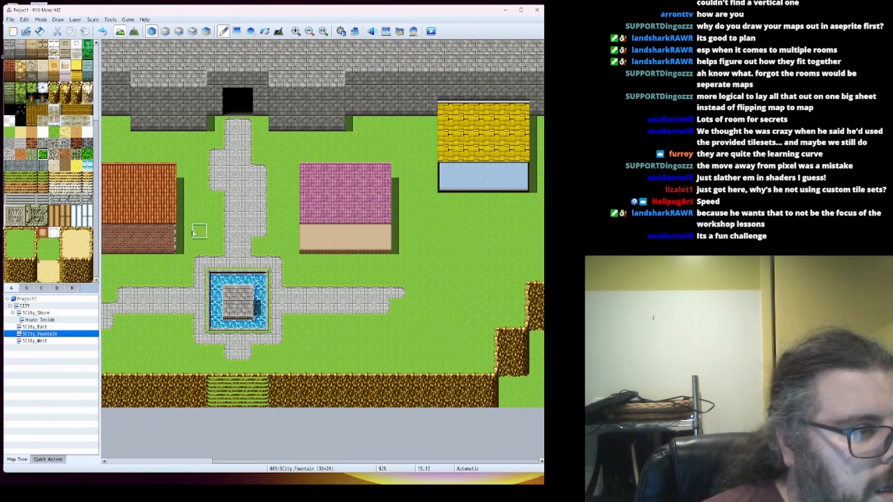
Repave the fountain's ring with dark rough stone and the path to the gate as a straight two-tile-wide gray strip
mouse_move(217, 262)
mouse_down()
mouse_move(276, 266)
mouse_move(186, 268)
mouse_move(184, 279)
mouse_up()
right_click(199, 247)
click(9, 143)
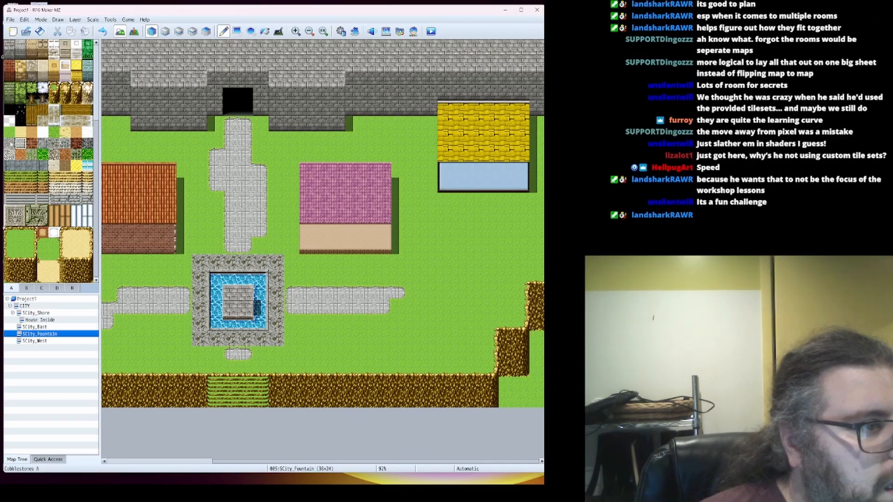
drag(231, 247, 233, 236)
drag(428, 461, 323, 461)
drag(386, 200, 377, 125)
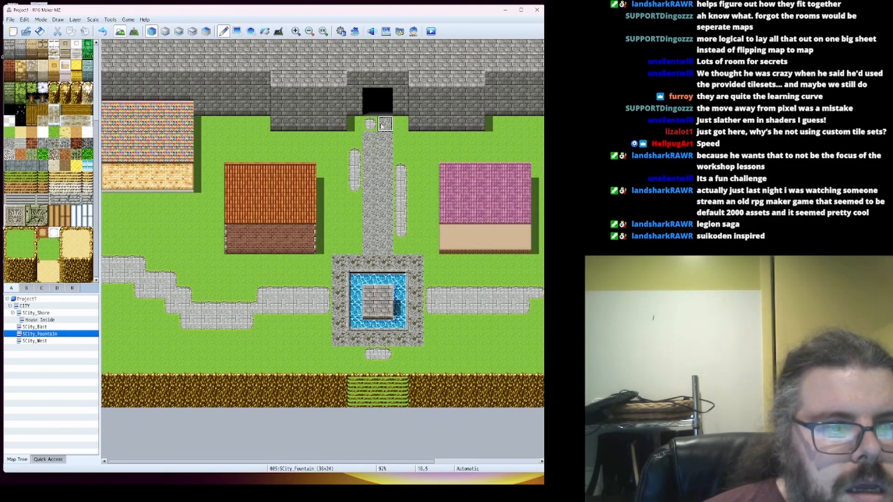
Replace the leftover cobblestones on both sides of the gate path with grass
right_click(355, 140)
drag(355, 155, 355, 186)
drag(401, 170, 401, 231)
Repave the paths west, east and south of the fountain as two-tile-wide gray strips and clear the old cobbles below
drag(324, 294, 200, 307)
drag(247, 324, 186, 324)
right_click(324, 302)
drag(430, 294, 536, 307)
drag(370, 369, 385, 355)
key(ctrl+z)
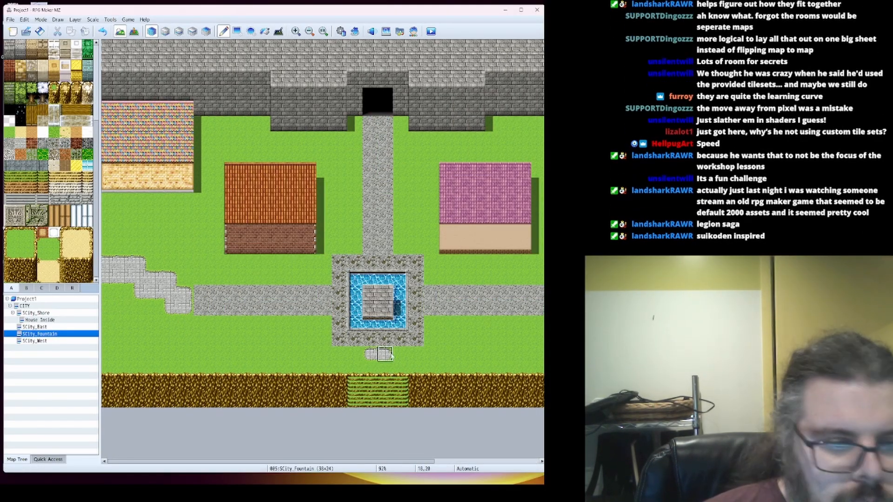
Place a round green tree beside each of the fountain plaza's two northern corners
click(28, 288)
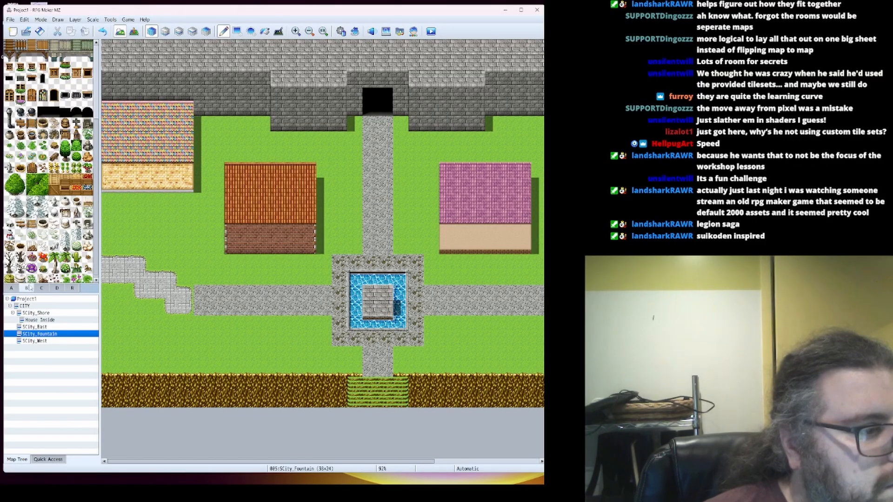
click(317, 254)
click(439, 255)
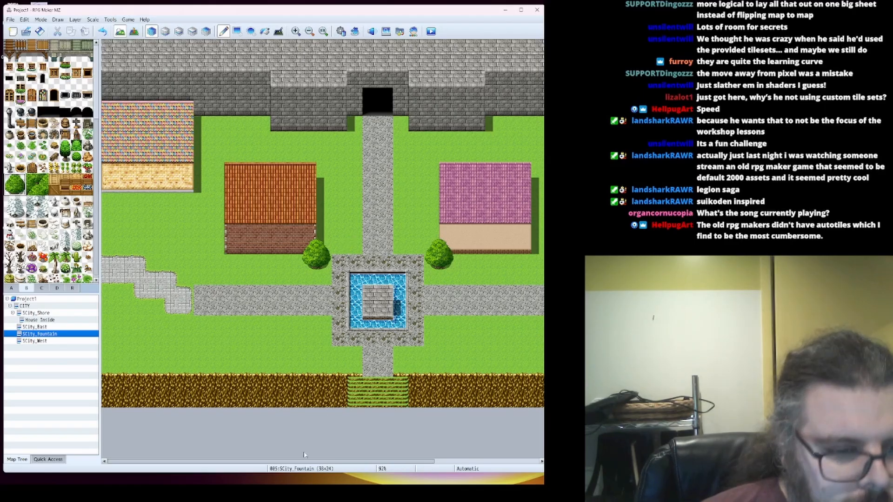
Extend the two-tile-wide gray path west from the fountain across the old cobblestones to the map edge
drag(313, 464, 473, 461)
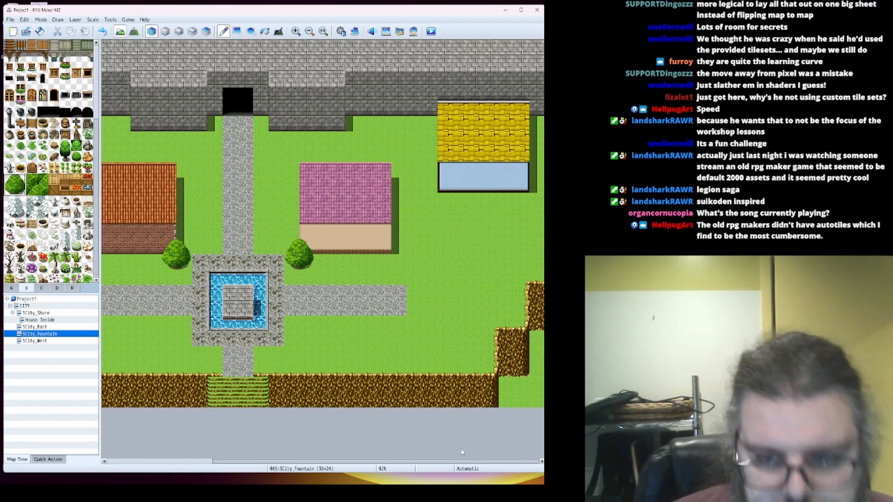
drag(293, 462, 182, 471)
right_click(235, 250)
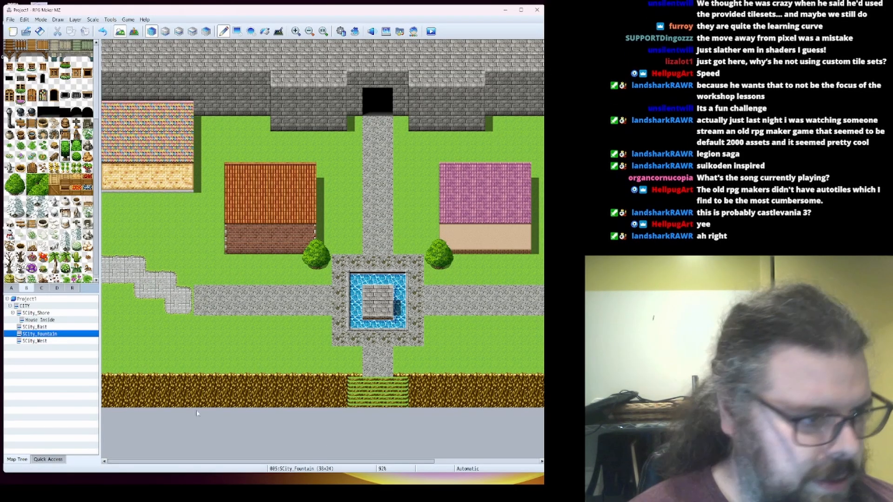
scroll(49, 162, up, 5)
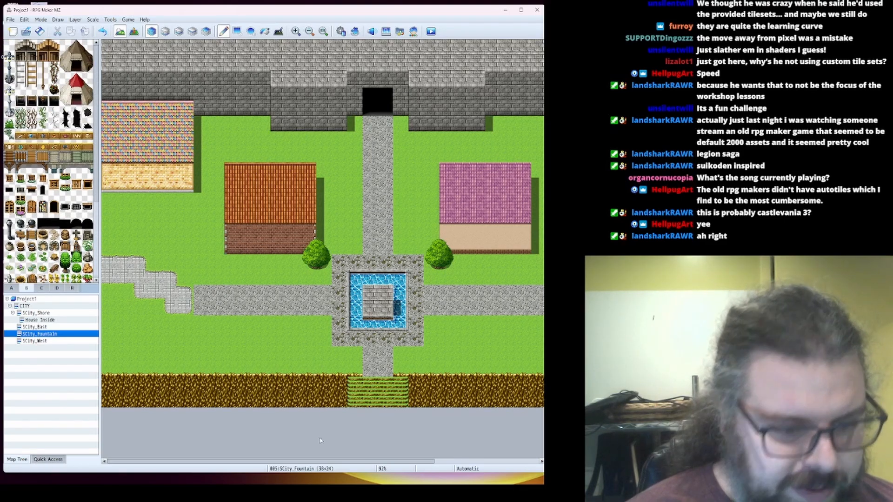
mouse_move(338, 462)
mouse_down()
mouse_move(444, 461)
mouse_move(338, 461)
mouse_up()
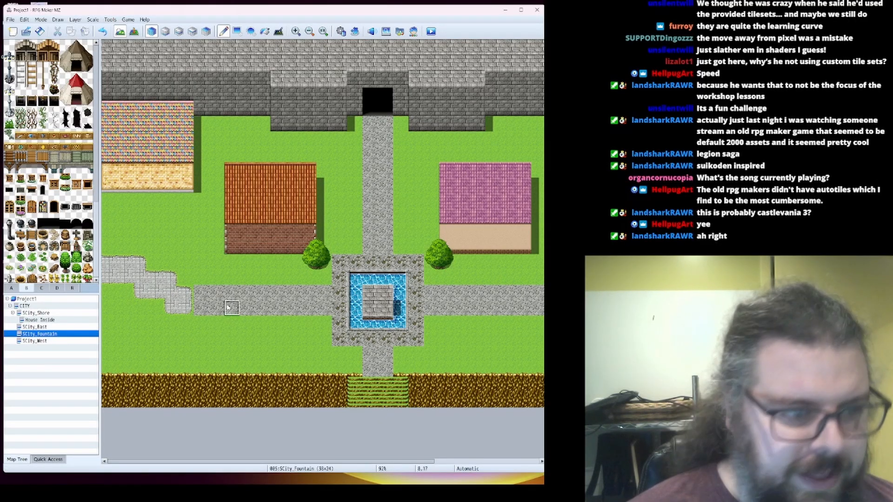
mouse_move(216, 307)
mouse_down()
mouse_move(116, 307)
mouse_move(108, 293)
mouse_move(201, 293)
mouse_move(109, 310)
mouse_up()
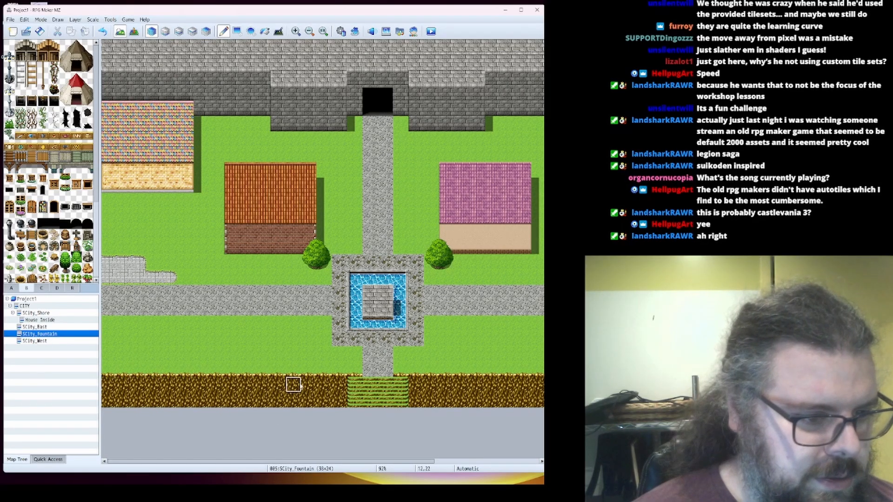
Raise irregular one- and two-tile-high cliff sections along the southern edge on both sides of the steps
mouse_move(231, 368)
mouse_down()
mouse_move(280, 371)
mouse_move(130, 371)
mouse_up()
drag(232, 353, 168, 353)
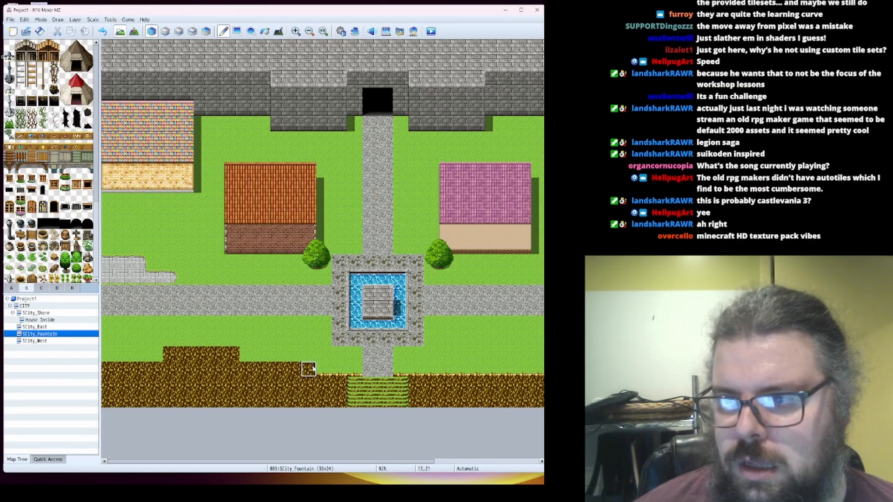
shift+scroll(298, 422, right, 5)
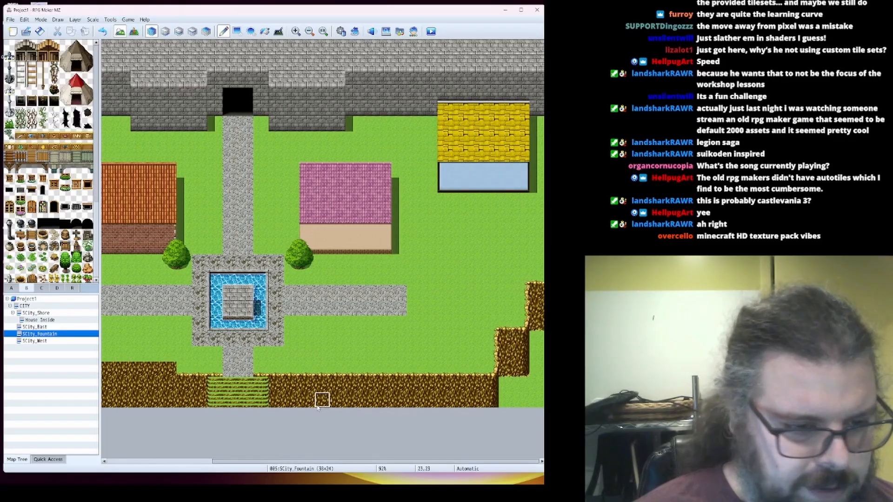
mouse_move(325, 375)
mouse_down()
mouse_move(388, 358)
mouse_move(419, 386)
mouse_move(345, 372)
mouse_up()
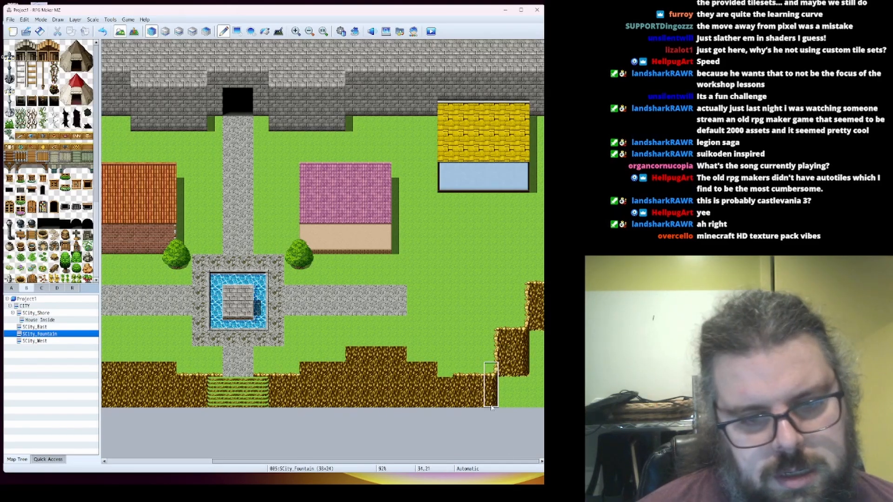
Reshape the southeastern cliff into smaller diagonal steps with grass beneath and lower its top at the east edge by one tile
right_click(507, 399)
drag(494, 386, 498, 373)
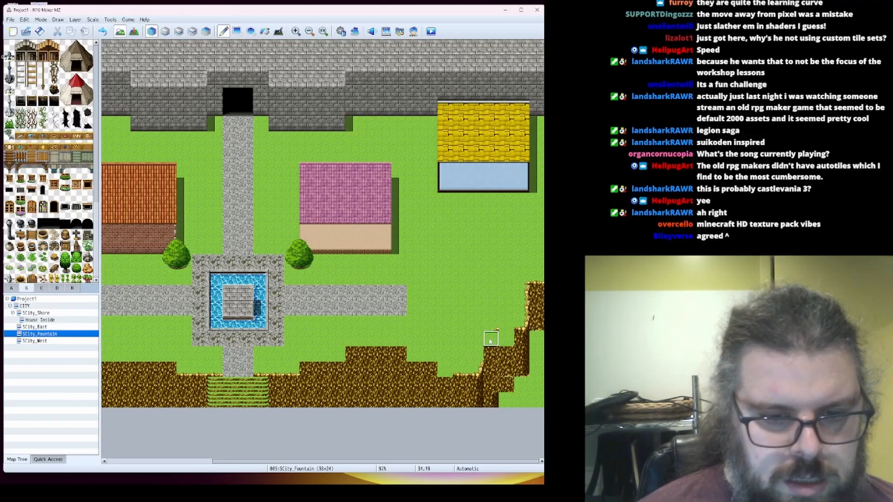
click(496, 403)
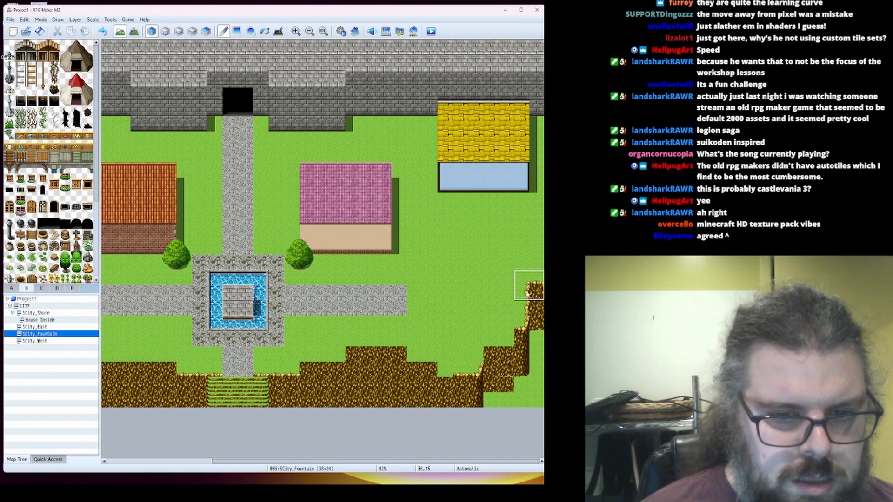
click(538, 308)
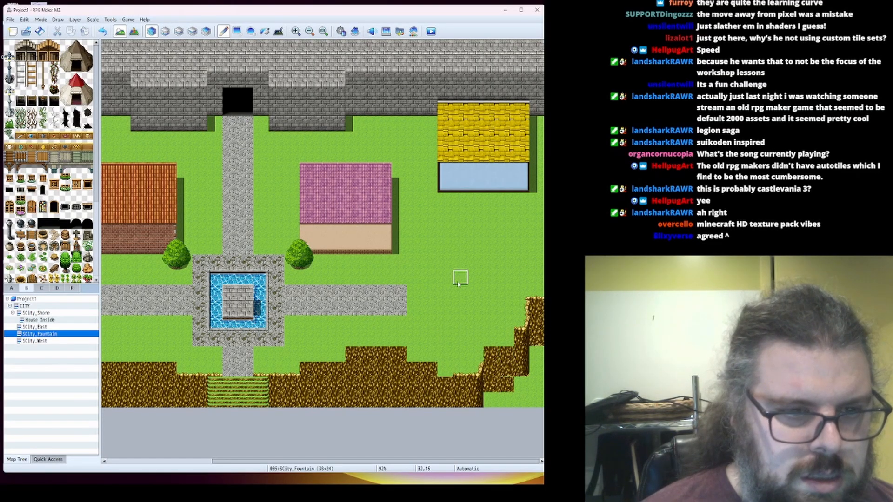
Extend the two-tile-wide gray path east from the fountain, turn it north, and run it east to the map edge below the yellow-roofed house
mouse_move(383, 307)
mouse_down()
mouse_move(476, 308)
mouse_move(477, 231)
mouse_move(489, 307)
mouse_up()
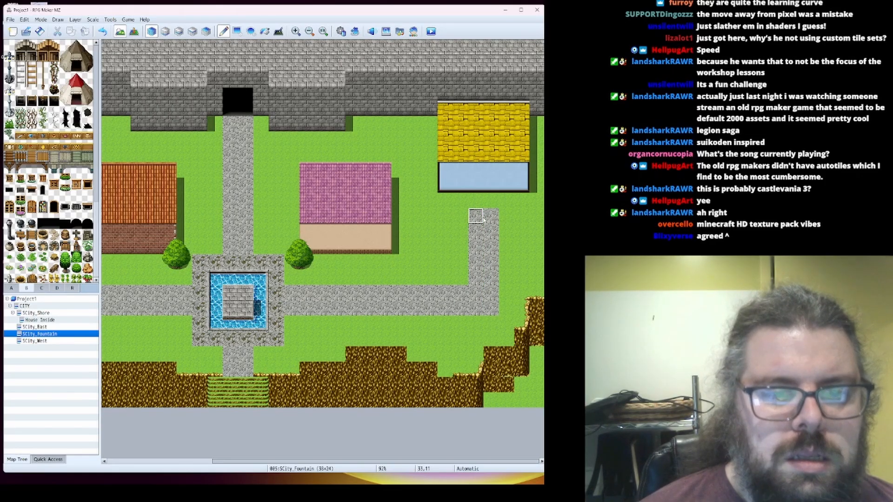
drag(476, 216, 536, 231)
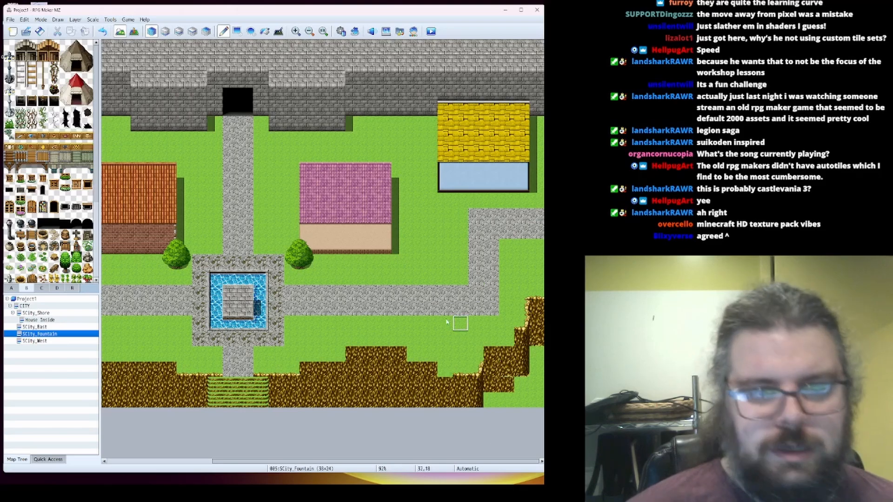
Place a dark arched doorway in the front wall of the orange-, pink- and multicolored-roofed houses
drag(432, 462, 328, 462)
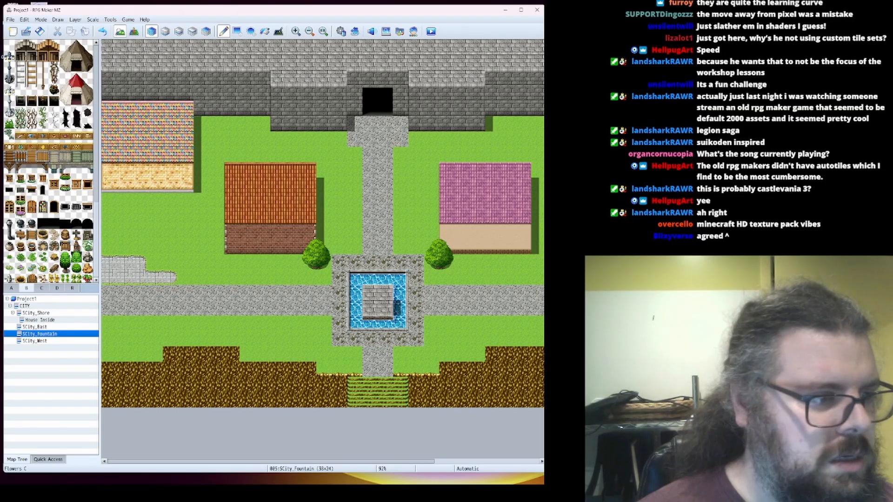
click(263, 246)
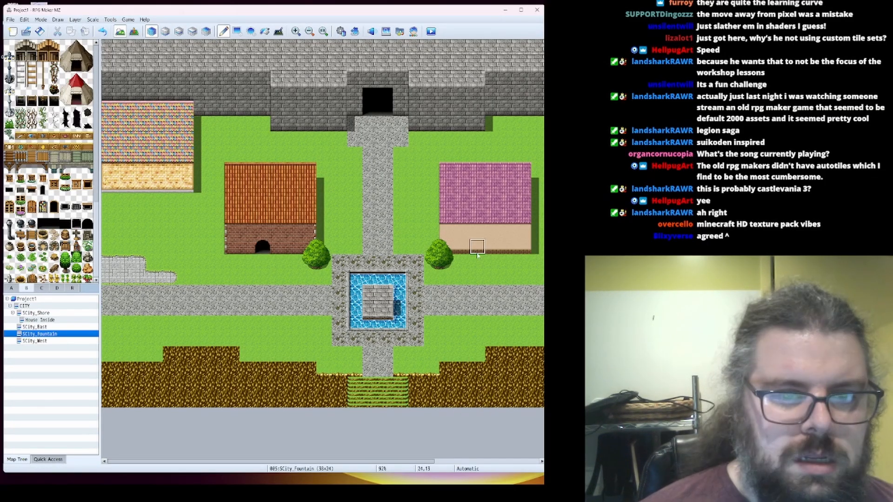
click(493, 247)
click(155, 185)
Move the pink- and orange-roofed houses and their trees north, shortening each roof to three tiles high
shift+scroll(279, 233, right, 5)
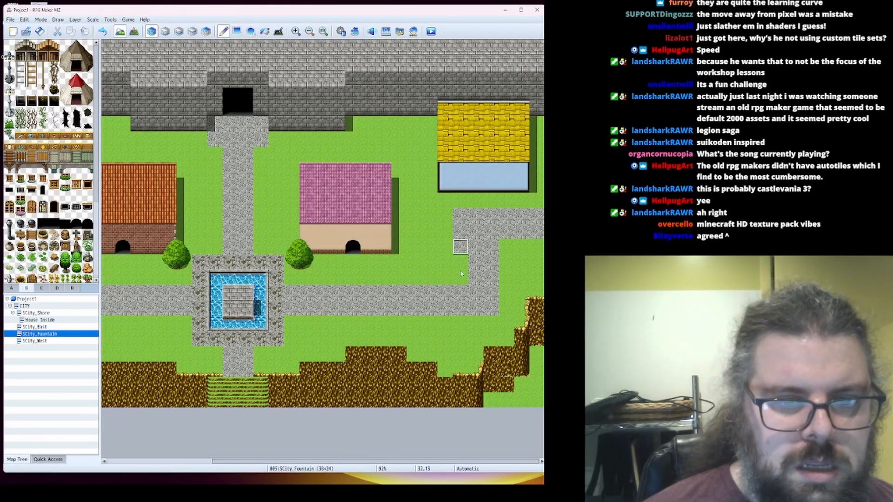
drag(65, 45, 88, 68)
right_drag(399, 278, 292, 170)
click(292, 155)
right_click(342, 249)
right_drag(400, 251, 290, 183)
shift+scroll(291, 184, left, 5)
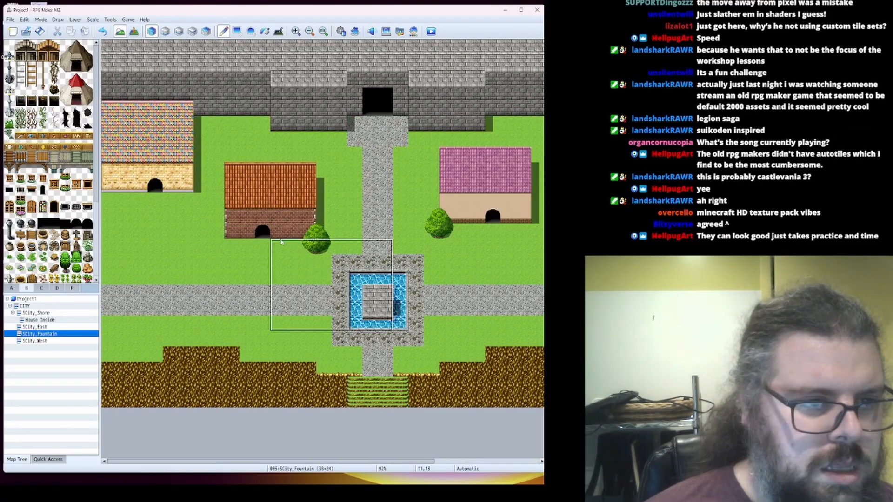
Bend the western path so its outer stretch runs two tiles farther north, and raise the southwestern cliff in steps toward the west
right_click(293, 294)
mouse_move(278, 277)
mouse_down()
mouse_move(262, 262)
mouse_move(258, 280)
mouse_up()
right_click(247, 324)
mouse_move(247, 307)
mouse_down()
mouse_move(154, 308)
mouse_move(232, 308)
mouse_up()
right_click(216, 354)
mouse_move(217, 338)
mouse_down()
mouse_move(170, 360)
mouse_move(125, 324)
mouse_up()
drag(247, 354, 263, 354)
Trim the raised cliff southeast of the fountain with grass and widen the path east of the plaza to four tiles
scroll(372, 363, right, 5)
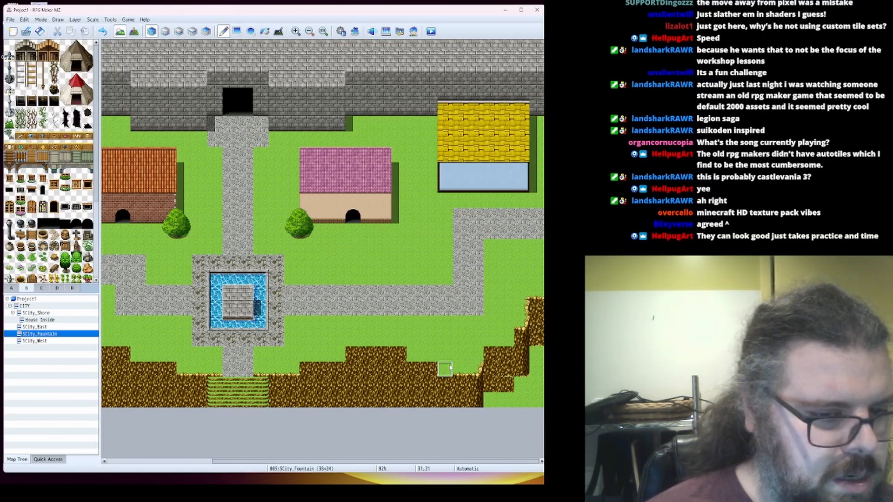
right_click(444, 369)
drag(429, 369, 399, 355)
drag(66, 46, 88, 68)
right_click(325, 302)
drag(291, 277, 291, 324)
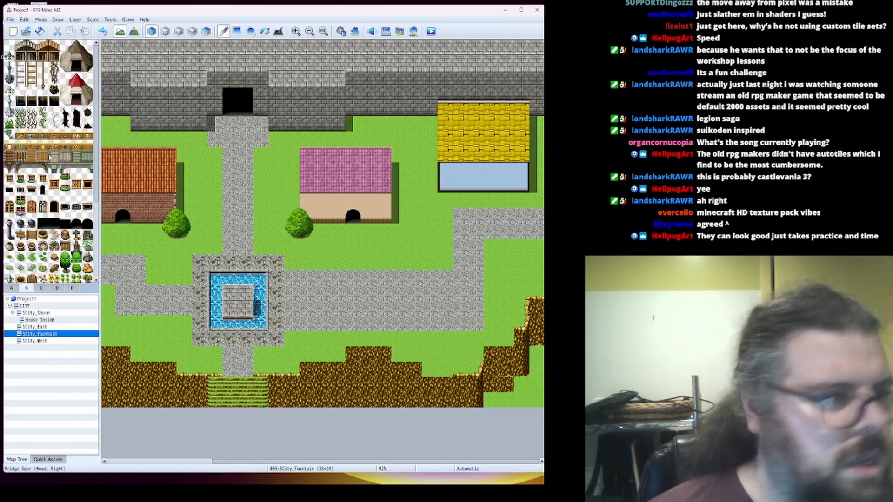
Place two red-topped tents along the northern side of the widened eastern path and level the raised cliff section south of it
drag(66, 79, 87, 101)
click(312, 249)
click(384, 275)
right_click(339, 354)
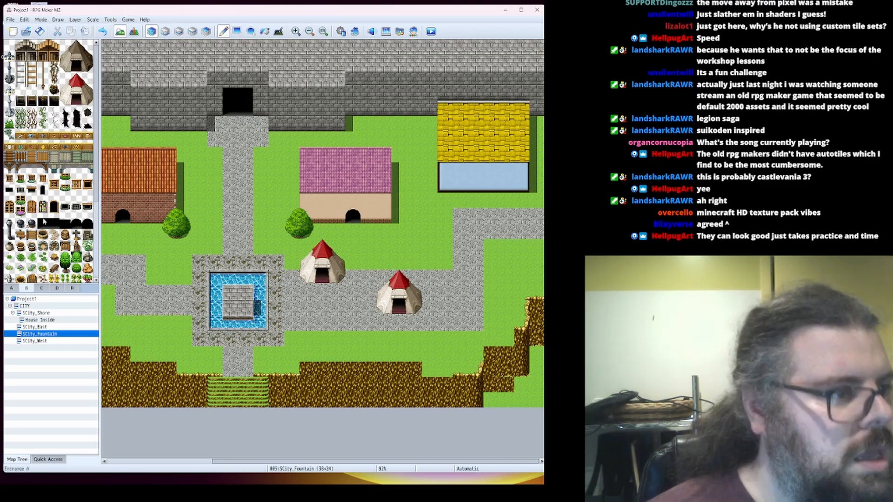
Stack wooden crates between the two tents and place a crate of orange goods beside the western tent
scroll(49, 163, down, 3)
click(53, 247)
click(353, 285)
click(65, 251)
click(338, 300)
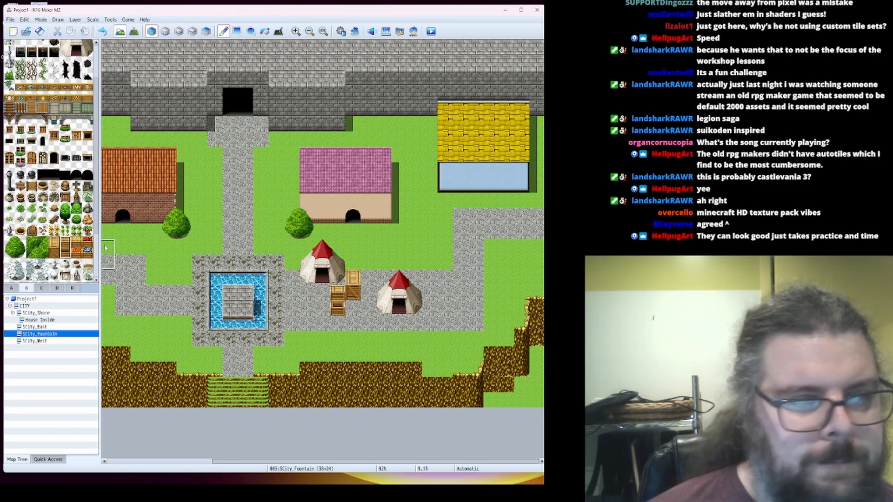
click(353, 309)
click(75, 252)
click(307, 293)
click(368, 262)
click(368, 277)
click(368, 293)
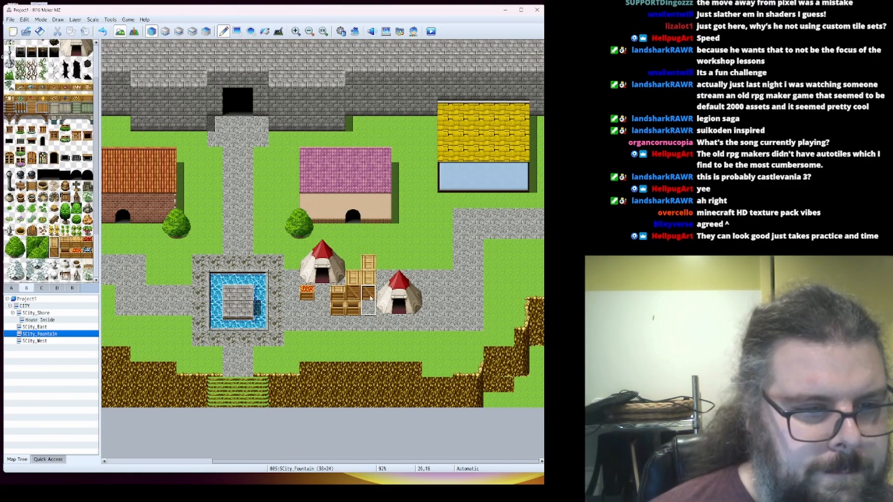
Add more wooden crates at the north of the stack and crates of blue and red goods behind the eastern tent
click(65, 251)
click(384, 262)
click(384, 277)
right_click(291, 247)
click(353, 261)
click(87, 251)
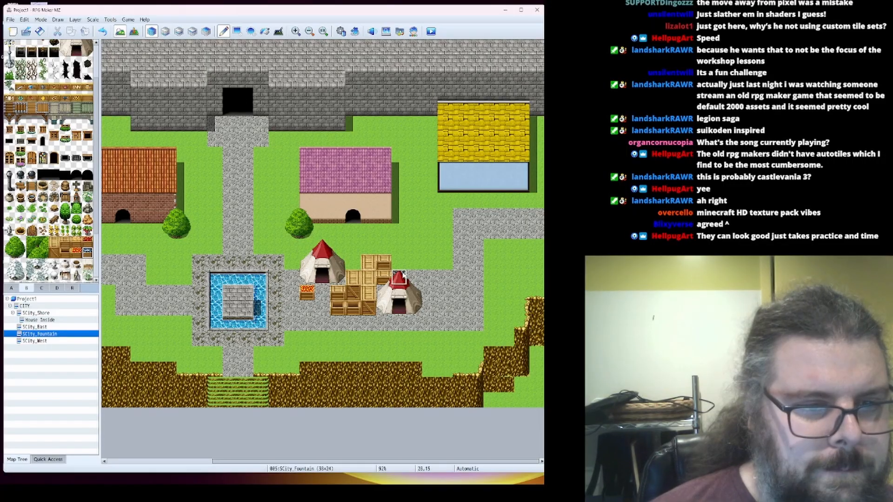
drag(399, 277, 414, 278)
click(87, 241)
click(399, 262)
Move the pink-roofed house and its tree two tiles north toward the city wall and clear the leftover tree copies with grass
right_drag(384, 155, 296, 229)
click(298, 218)
click(297, 204)
right_click(276, 125)
click(292, 125)
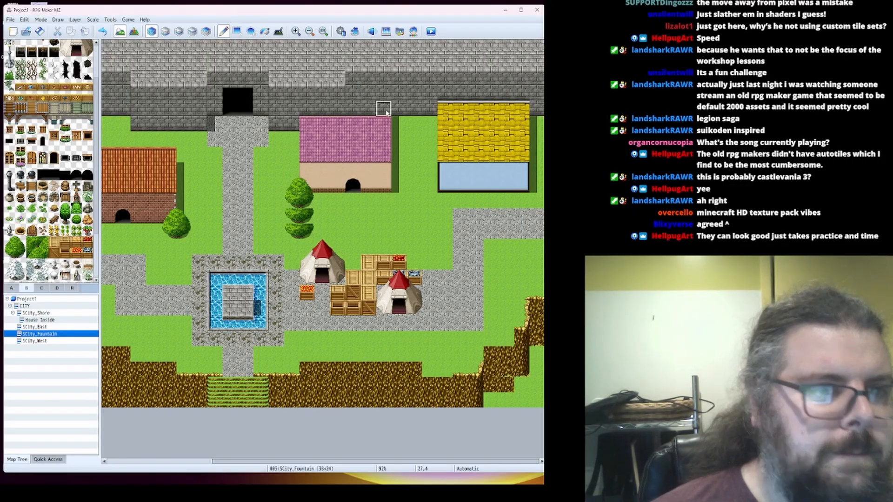
right_drag(138, 93, 138, 125)
right_drag(292, 78, 291, 93)
right_click(322, 109)
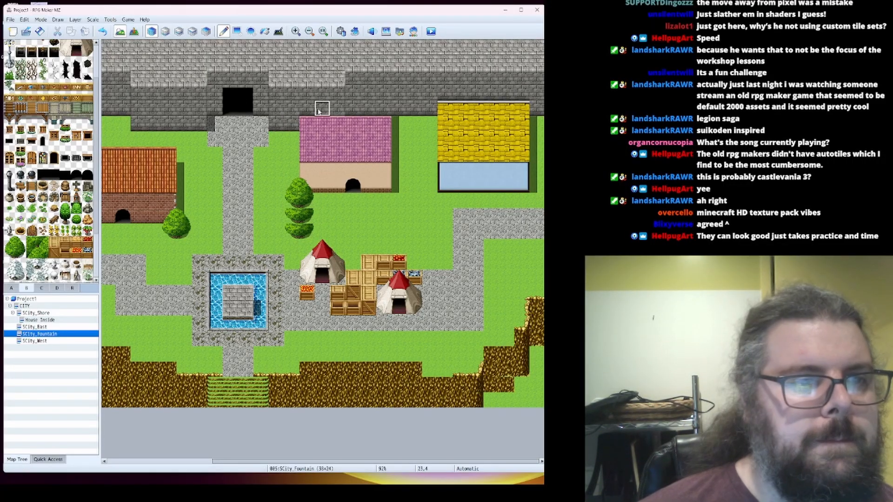
right_click(352, 215)
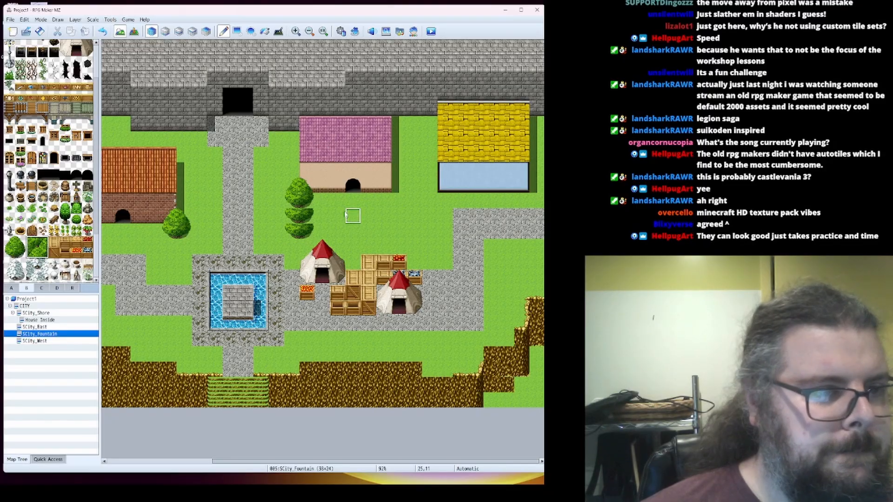
drag(306, 215, 292, 230)
Move both market tents and their crates one tile north and clear the leftover pieces
mouse_move(415, 308)
right_down()
mouse_move(337, 278)
mouse_move(307, 246)
right_up()
click(307, 232)
drag(414, 308, 337, 309)
right_drag(428, 307, 384, 261)
click(384, 246)
click(430, 262)
Replace the southeastern crate of the market stack with gray paving and set a crate on the tile above it
click(165, 31)
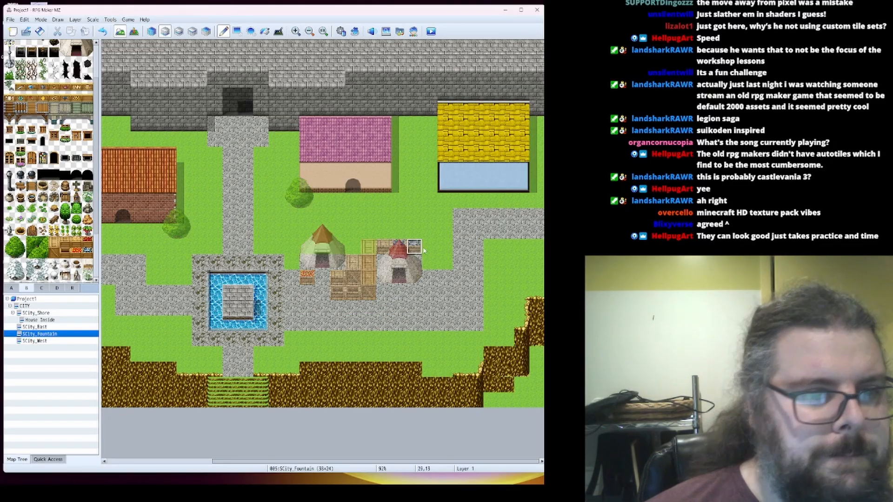
right_click(369, 308)
click(151, 31)
click(368, 293)
right_click(353, 278)
click(368, 277)
Plant yellow-green bushes in front of the multicolored-roofed house, along both sides of the northern path, and north of the fountain plaza
scroll(52, 186, up, 3)
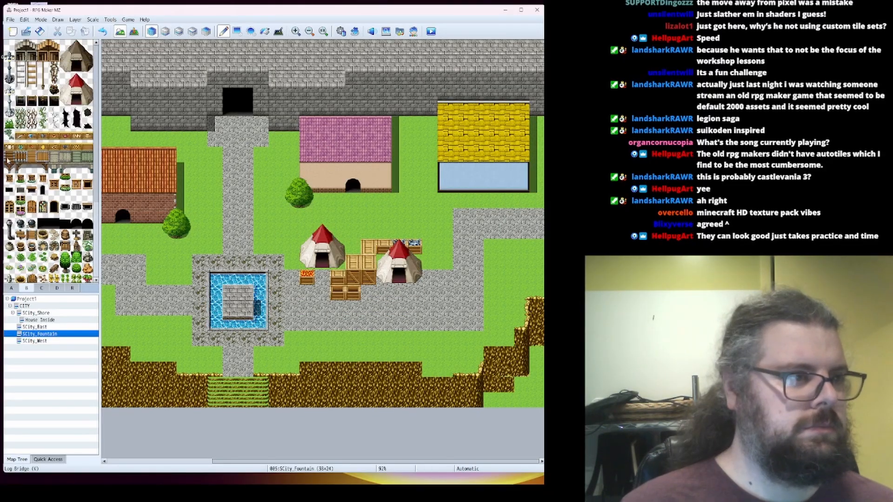
drag(430, 462, 326, 461)
click(12, 288)
scroll(89, 95, up, 5)
click(54, 67)
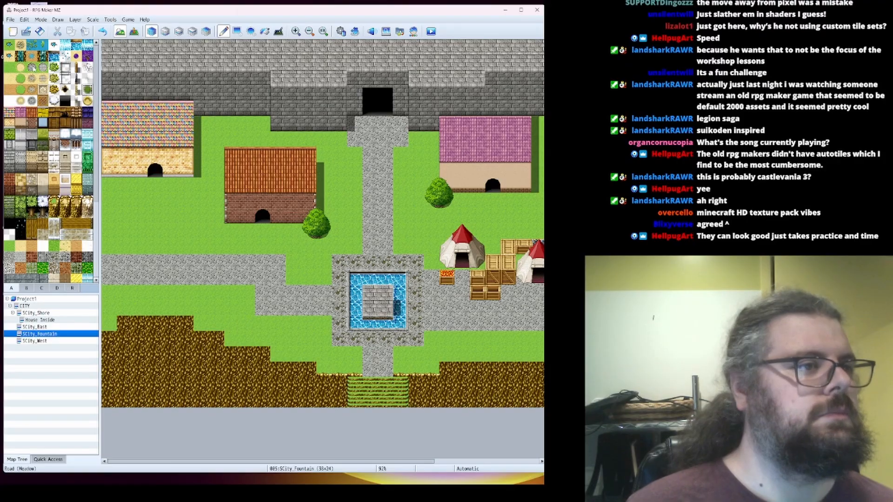
drag(125, 185, 139, 185)
drag(171, 185, 186, 185)
click(416, 231)
drag(309, 246, 339, 231)
key(ctrl+z)
mouse_move(355, 185)
mouse_down()
mouse_move(355, 216)
mouse_move(400, 170)
mouse_up()
click(431, 247)
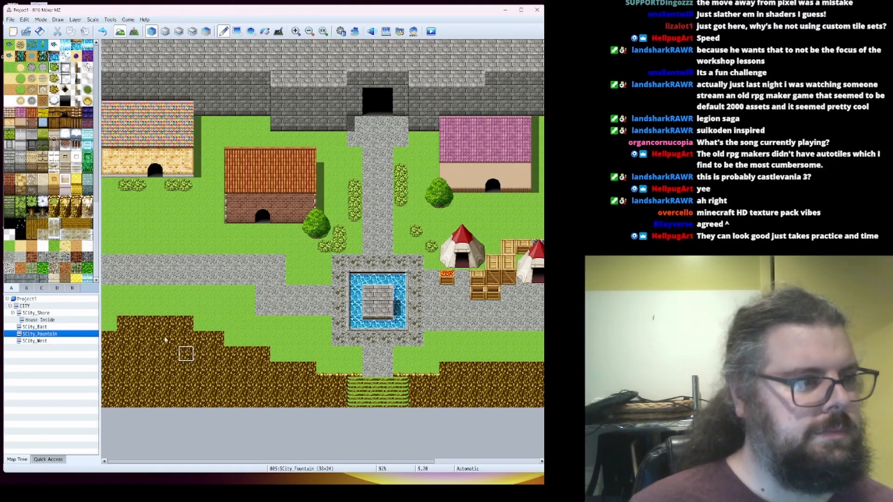
Paint rimmed grass edge tiles along the southern cliff tops and narrow the green steps to the path's two-tile width
right_click(339, 369)
mouse_move(308, 354)
mouse_down()
mouse_move(262, 339)
mouse_move(109, 324)
mouse_up()
drag(446, 355, 524, 354)
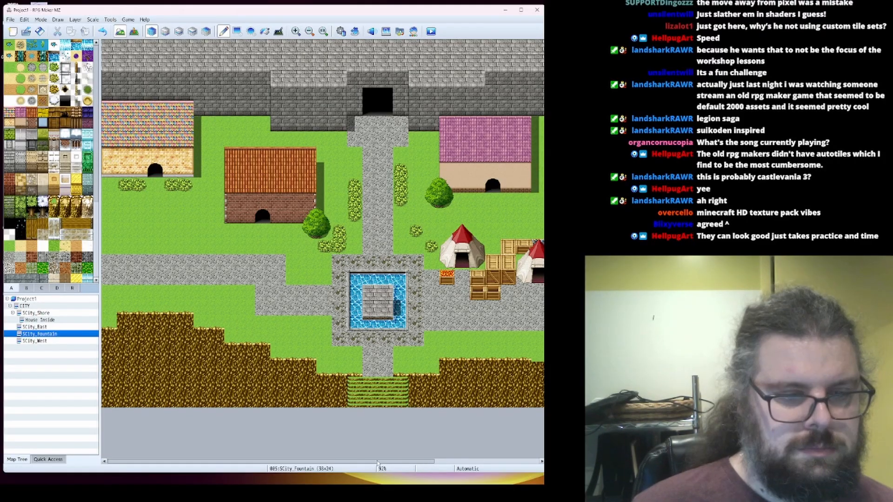
drag(377, 463, 426, 463)
right_click(490, 354)
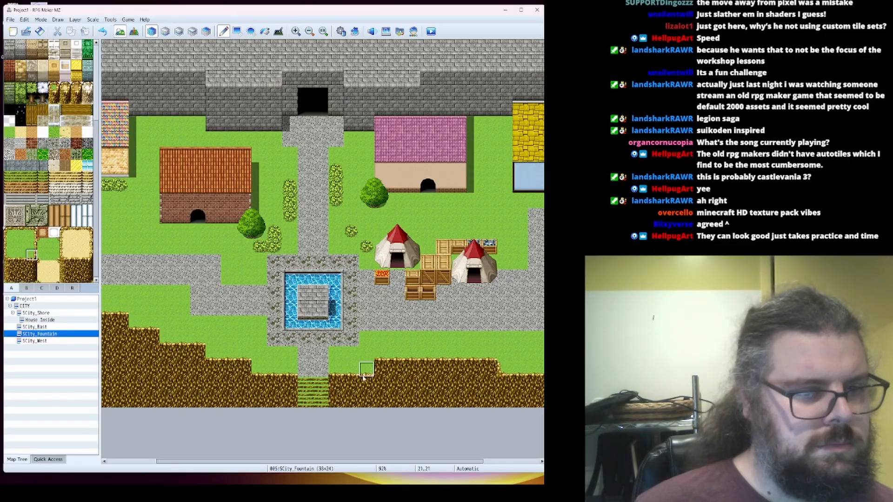
right_click(259, 370)
Add rimmed side edges to the diagonal cliff steps in the southeast
drag(221, 461, 172, 458)
ctrl+scroll(423, 367, up, 4)
drag(298, 462, 481, 461)
right_click(489, 421)
mouse_move(507, 406)
mouse_down()
mouse_move(487, 425)
mouse_move(466, 427)
mouse_up()
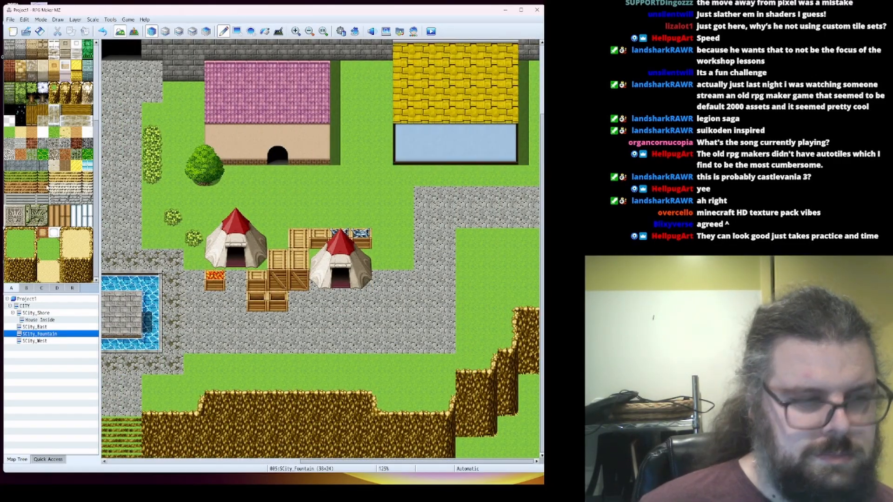
Replace the green steps south of the fountain with two-tile-wide gray stone stairs
drag(9, 199, 32, 198)
drag(368, 461, 271, 461)
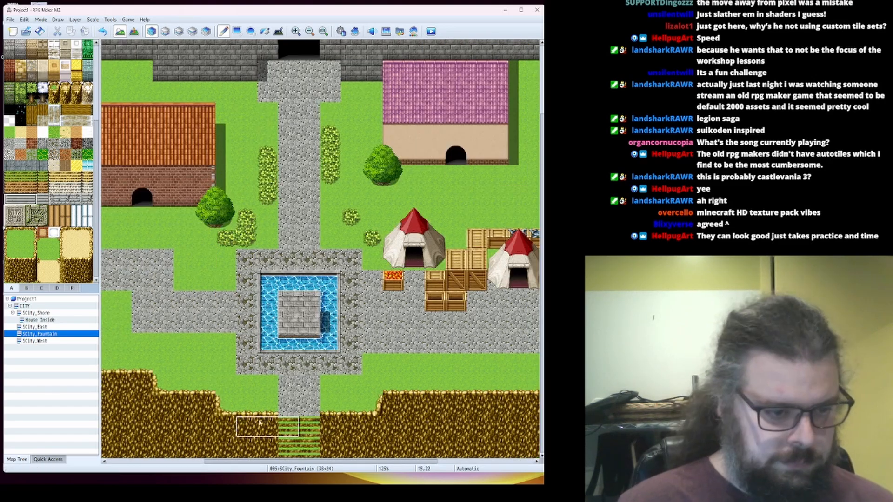
drag(10, 199, 21, 198)
drag(305, 426, 304, 448)
mouse_move(285, 426)
mouse_down()
mouse_move(284, 447)
mouse_move(268, 447)
mouse_move(288, 447)
mouse_move(309, 427)
mouse_up()
right_click(346, 447)
click(10, 200)
click(32, 199)
Paint vertical rim edges down the sides of each stepped section of the southwestern cliff
click(10, 269)
drag(219, 448, 223, 427)
drag(159, 405, 159, 447)
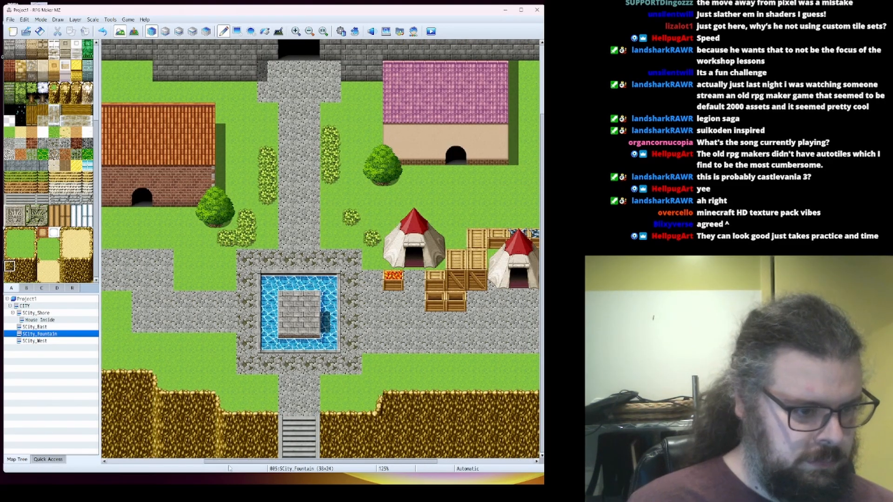
drag(227, 461, 134, 461)
drag(269, 447, 269, 384)
mouse_move(230, 364)
mouse_down()
mouse_move(230, 447)
mouse_move(186, 462)
mouse_up()
click(32, 267)
drag(112, 364, 112, 448)
Place large round trees at intervals along the base of the southern cliffs and beside the southeastern cliff steps
click(26, 289)
scroll(26, 251, down, 3)
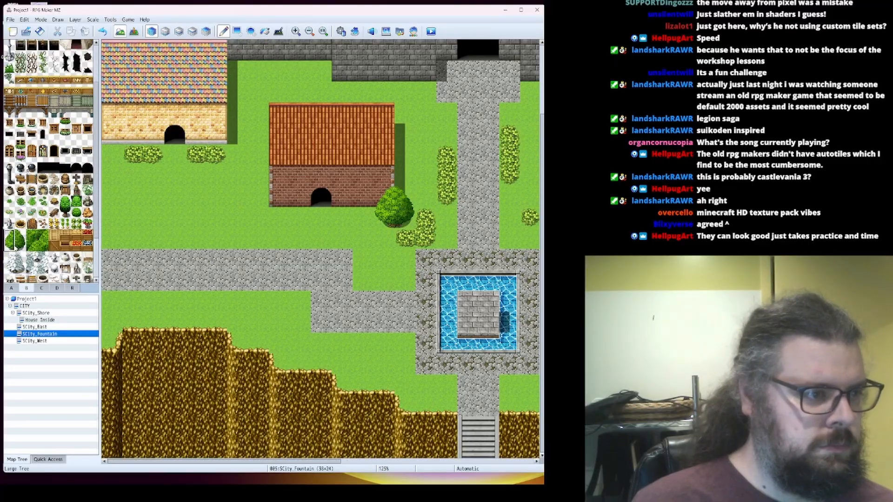
drag(9, 235, 20, 246)
click(342, 447)
click(300, 447)
click(217, 447)
click(133, 448)
drag(167, 462, 318, 462)
click(466, 427)
click(507, 406)
click(529, 364)
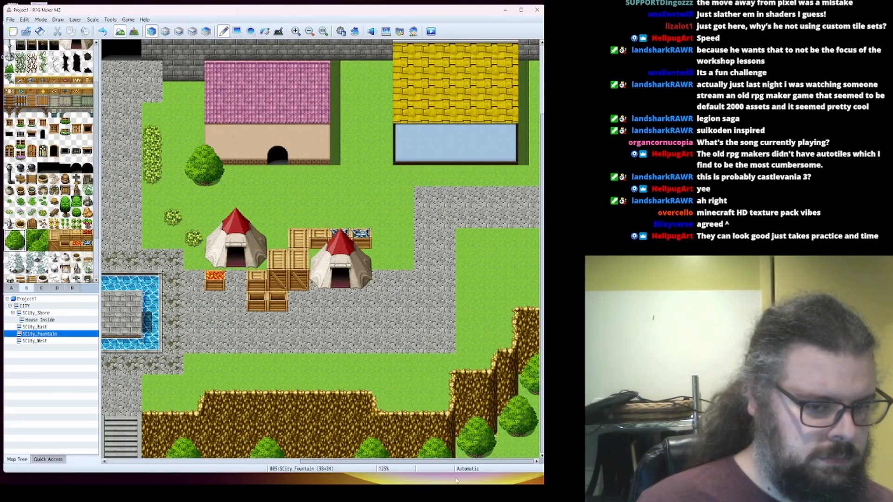
Fill the southeastern corner below the cliff with a dense cluster of overlapping trees
mouse_move(32, 235)
mouse_down()
mouse_move(43, 246)
mouse_move(9, 247)
mouse_up()
click(507, 447)
click(508, 426)
click(487, 425)
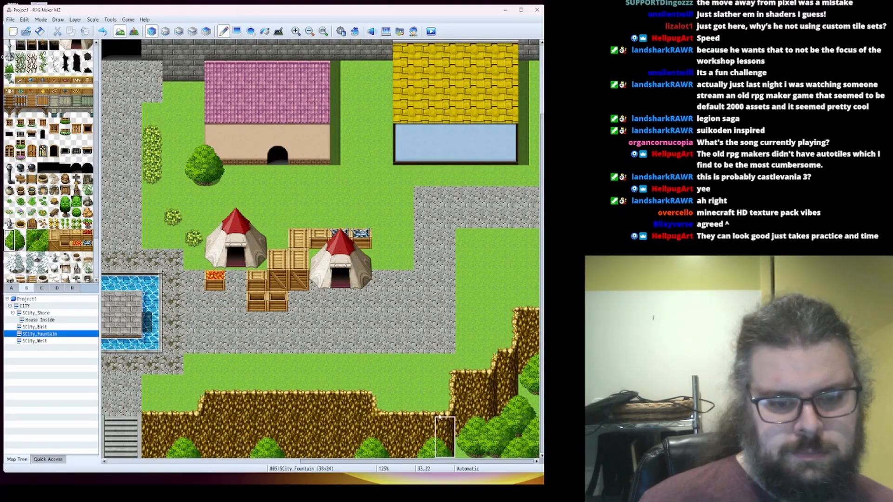
Add small round trees between the large ones along the base of the southwestern cliff
right_click(302, 448)
drag(325, 462, 132, 461)
click(65, 201)
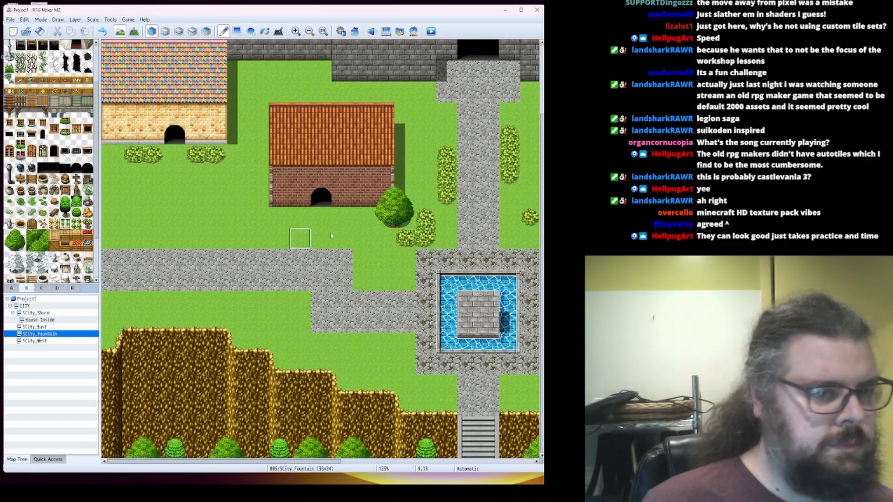
Lay narrow sand paths from the doorways of the multicolored-, orange- and pink-roofed houses to the gray paths
scroll(302, 238, up, 2)
click(11, 288)
scroll(32, 107, up, 3)
click(21, 68)
drag(175, 197, 195, 280)
drag(321, 259, 321, 280)
drag(224, 462, 365, 462)
mouse_move(374, 218)
mouse_down()
mouse_move(311, 239)
mouse_move(248, 238)
mouse_up()
Shift the eastern path's exit two tiles south and its bend one tile east, filling the old paving with grass
drag(365, 461, 418, 462)
right_click(466, 259)
drag(465, 280, 528, 280)
drag(423, 238, 508, 238)
click(445, 238)
drag(466, 301, 529, 301)
drag(528, 259, 424, 259)
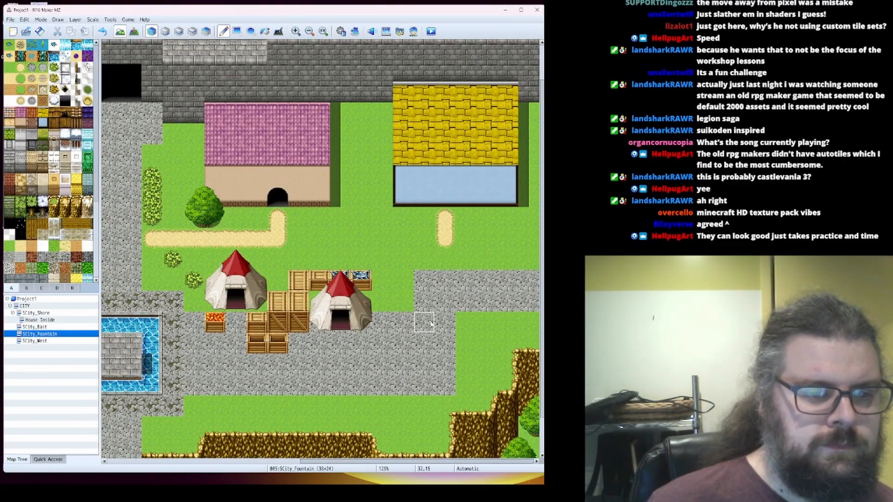
click(410, 326)
drag(466, 322, 466, 385)
drag(411, 326, 424, 280)
Lay a bent sand path from the yellow-roofed house to the eastern gray path and place an arched doorway in its front wall
right_click(445, 238)
drag(445, 238, 487, 259)
click(26, 289)
click(87, 168)
click(445, 197)
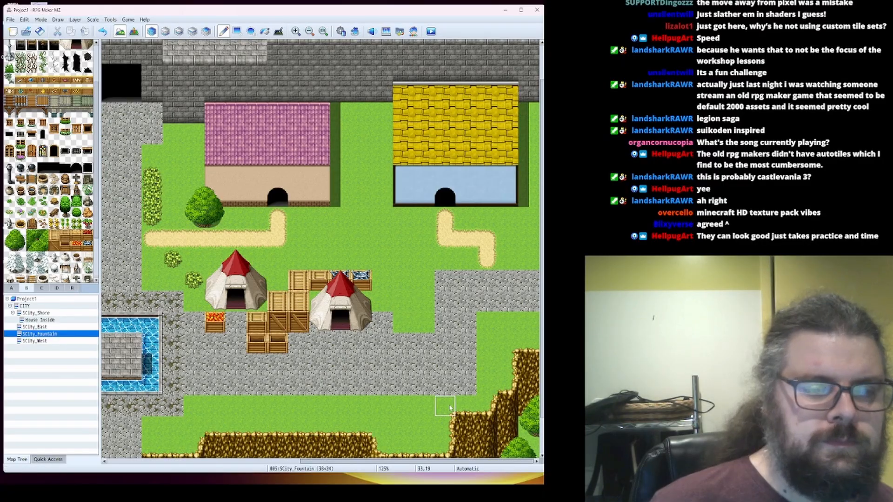
Place wooden windows on either side of the doorways of the pink-, yellow-, orange- and multicolored-roofed houses
click(55, 135)
drag(55, 134, 54, 123)
click(298, 196)
click(236, 195)
click(424, 195)
click(487, 196)
drag(440, 461, 255, 462)
click(283, 237)
click(346, 237)
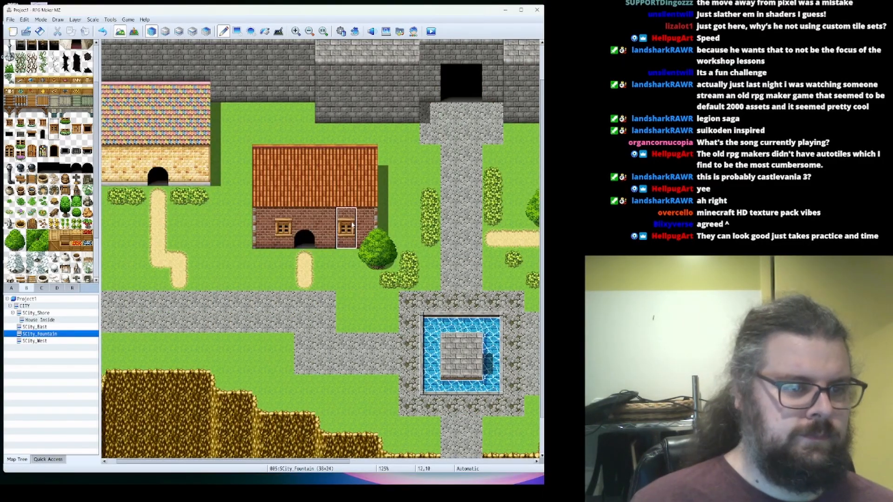
drag(323, 463, 309, 463)
drag(31, 157, 32, 145)
mouse_move(321, 461)
mouse_down()
mouse_move(513, 461)
mouse_move(317, 462)
mouse_up()
Place a log pile beside the orange-roofed house's west wall and another at the multicolored-roofed house's northeast side
scroll(298, 325, down, 1)
scroll(42, 195, down, 2)
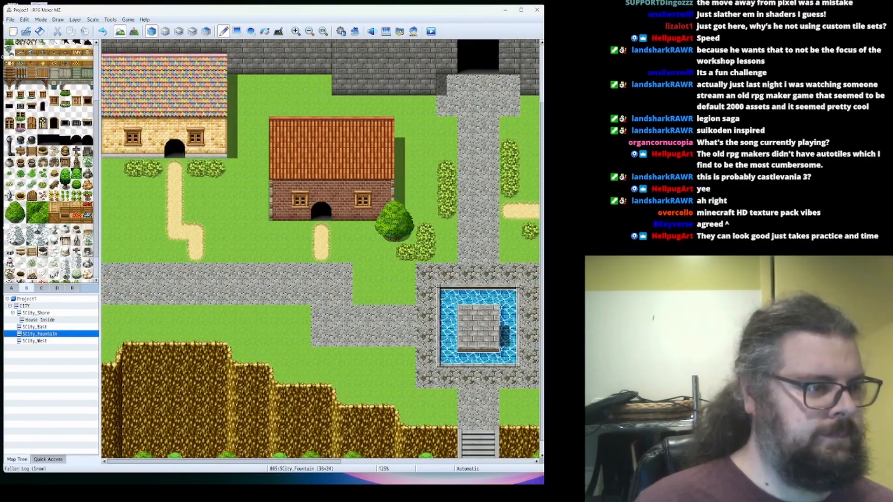
scroll(43, 191, up, 2)
click(20, 190)
click(258, 210)
scroll(258, 336, up, 1)
click(237, 113)
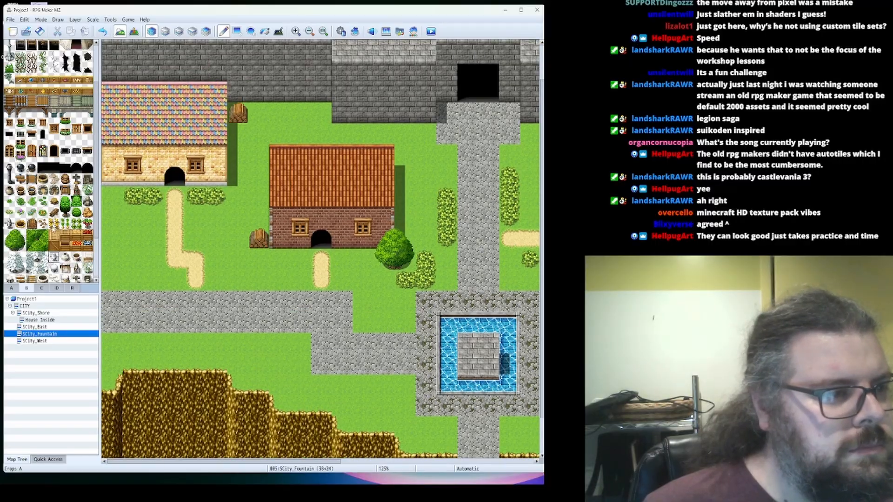
Place two barrels side by side against the northern city wall behind the orange-roofed house
scroll(47, 186, up, 1)
click(63, 194)
click(301, 114)
click(321, 114)
scroll(49, 163, up, 3)
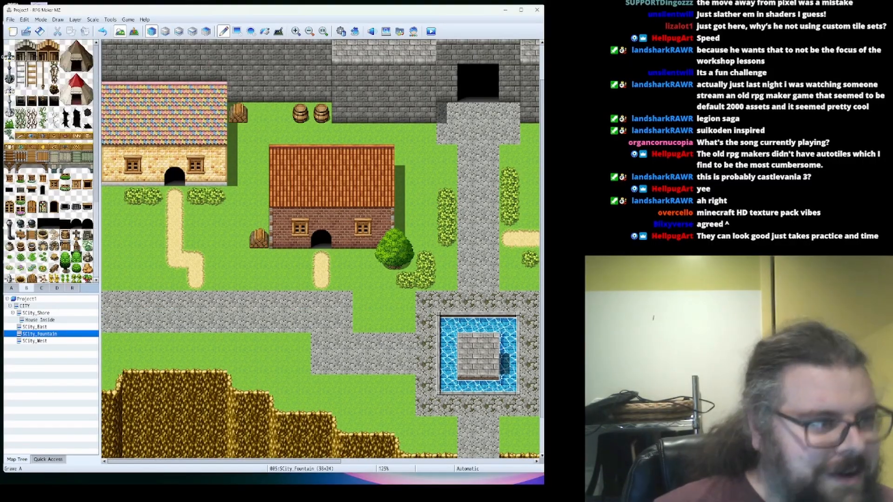
scroll(362, 156, up, 2)
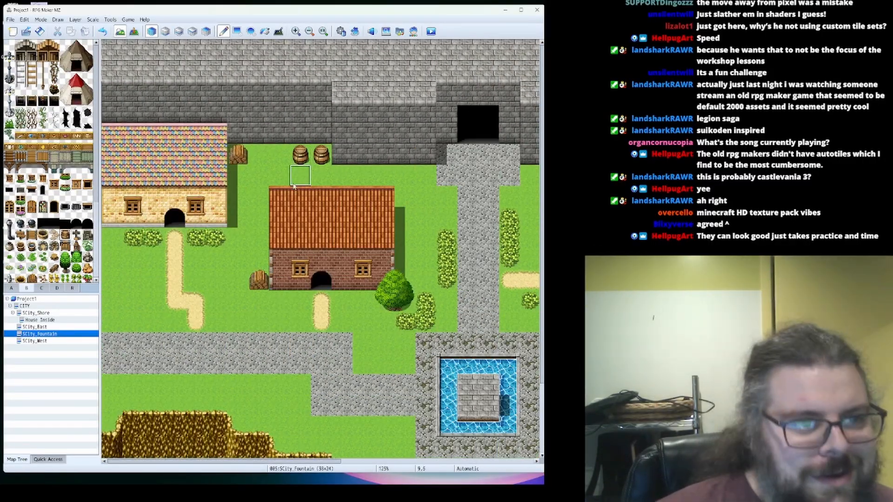
scroll(49, 163, down, 3)
Hang bare vines on the northern wall beside the multicolored-roofed house and place green ivy above the right barrel
click(54, 211)
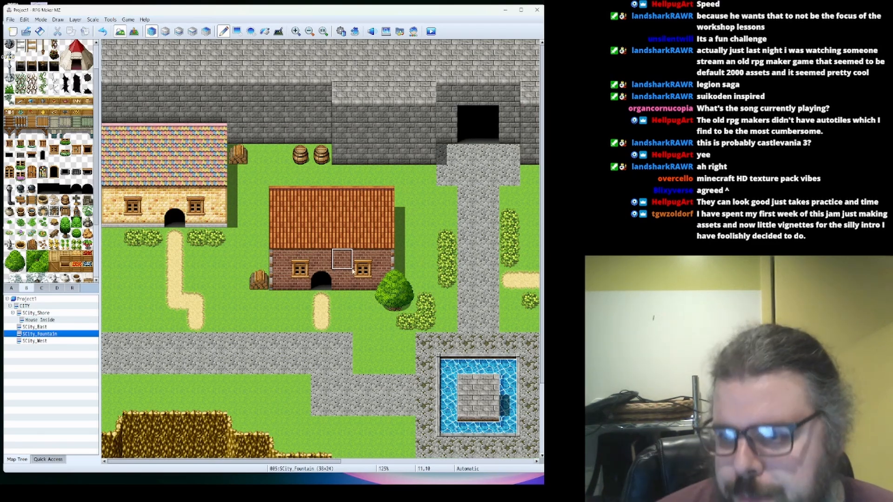
drag(186, 461, 235, 462)
scroll(33, 255, down, 2)
scroll(83, 179, up, 3)
drag(20, 113, 20, 124)
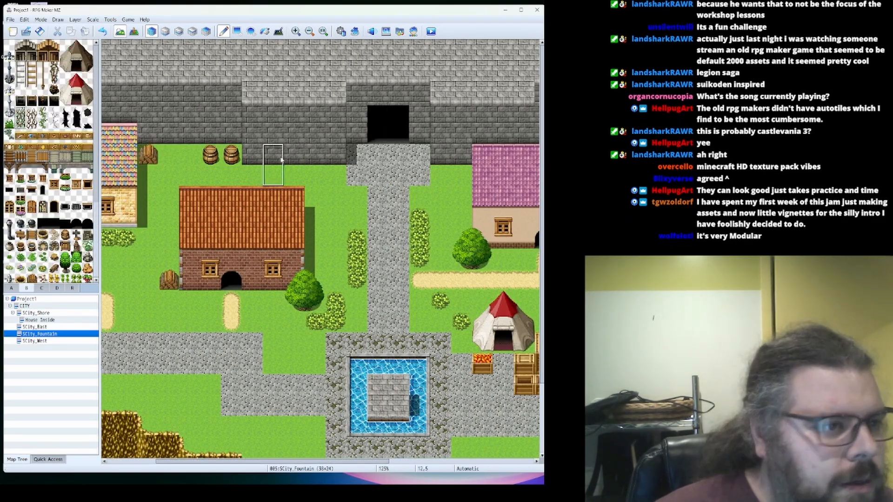
drag(270, 461, 221, 461)
drag(32, 113, 32, 124)
drag(238, 133, 282, 137)
click(31, 113)
click(280, 135)
click(10, 135)
click(9, 124)
click(320, 133)
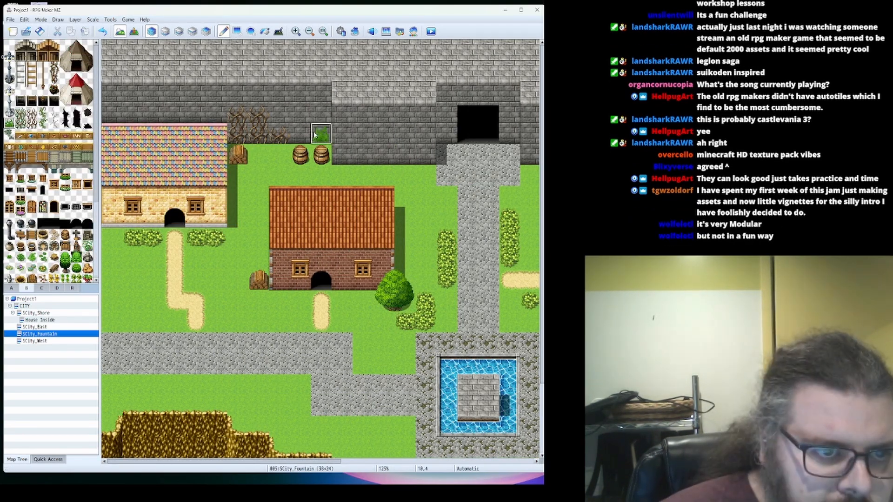
Add a crack to the northern city wall between the pink- and yellow-roofed houses
drag(297, 461, 490, 461)
right_drag(154, 51, 159, 102)
right_click(277, 259)
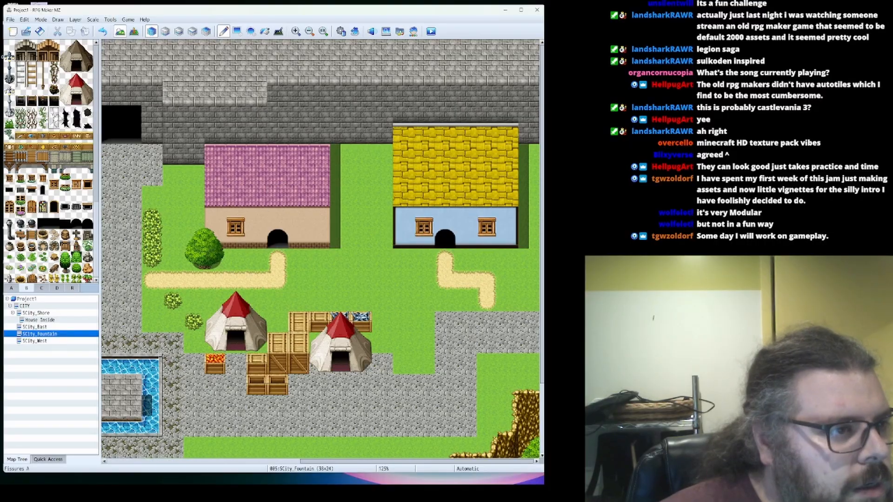
scroll(80, 111, down, 3)
scroll(56, 112, up, 3)
Place lamp posts beside the northern path, the southern path, the eastern market tent and the western path
drag(10, 79, 9, 56)
drag(344, 461, 230, 461)
click(300, 203)
scroll(280, 354, down, 1)
click(300, 377)
scroll(300, 376, down, 1)
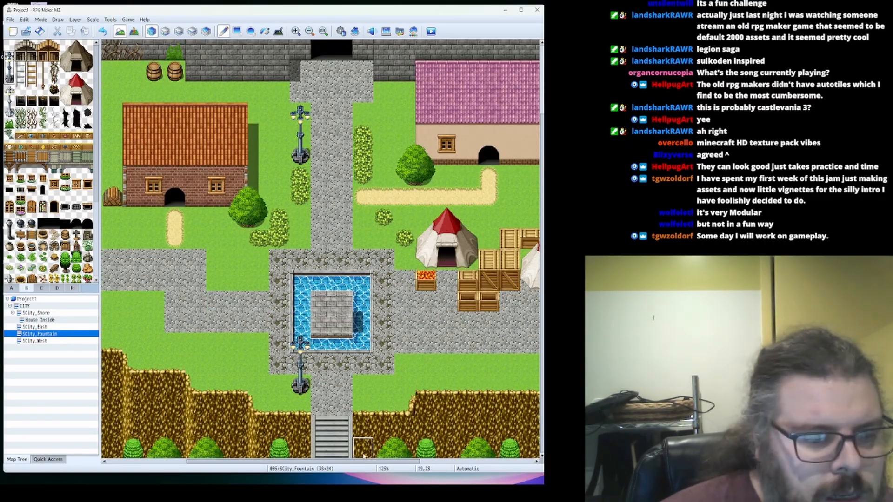
click(419, 239)
mouse_move(300, 462)
mouse_down()
mouse_move(393, 462)
mouse_move(203, 462)
mouse_move(472, 461)
mouse_move(297, 461)
mouse_up()
click(300, 259)
Place a chimney pipe against the west side of the orange-, pink- and yellow-roofed houses
drag(9, 224, 9, 234)
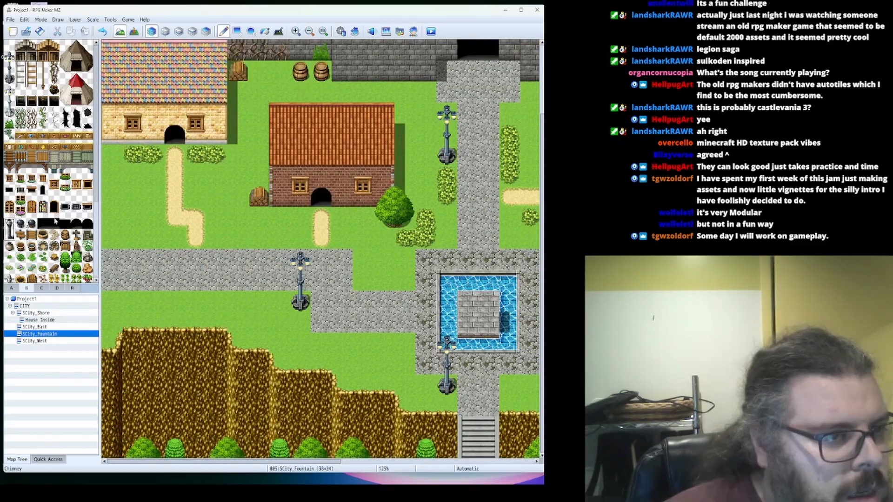
click(259, 134)
drag(333, 462, 481, 462)
scroll(458, 88, up, 1)
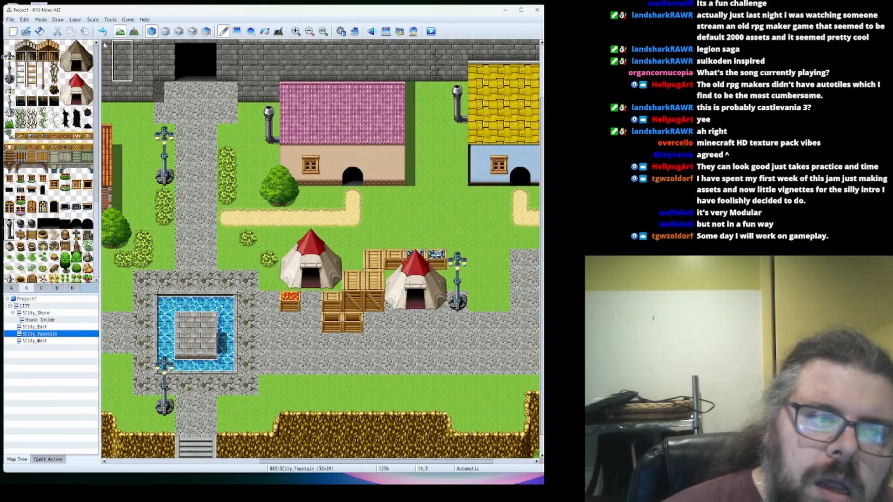
Stack two barrels beside the yellow-roofed house's west wall and place a clay pot beside the multicolored-roofed house
click(32, 213)
click(65, 246)
click(65, 235)
drag(457, 155, 457, 175)
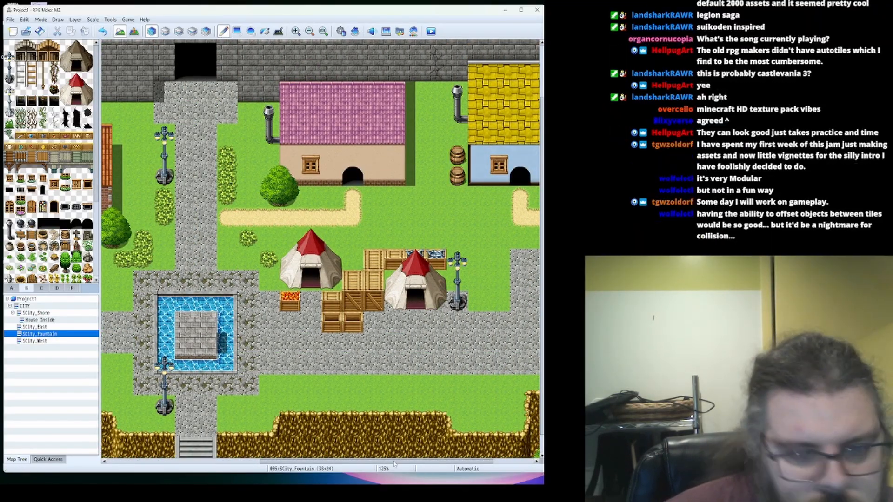
drag(335, 462, 170, 462)
scroll(10, 257, down, 1)
click(43, 218)
click(32, 230)
click(237, 113)
Scatter leafy weeds over the grass near the houses, along the southern lawns and above the cliffs
drag(261, 462, 455, 462)
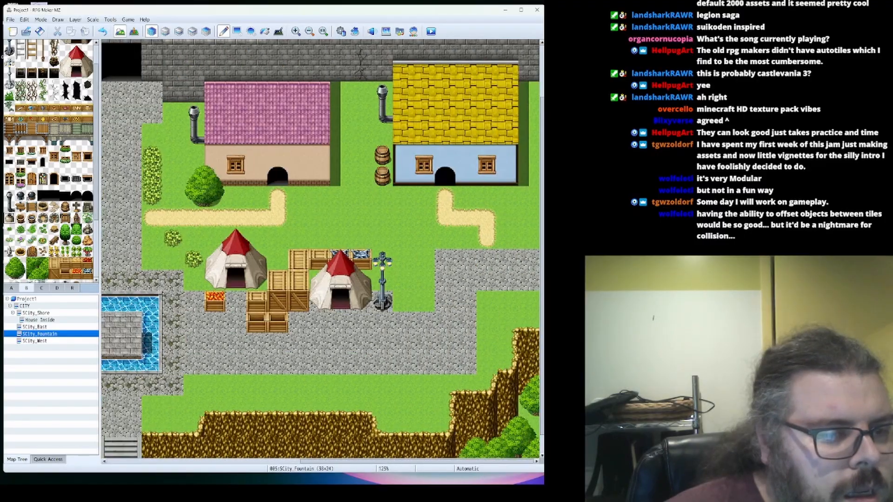
click(43, 229)
click(419, 402)
click(319, 216)
drag(372, 461, 179, 462)
click(384, 385)
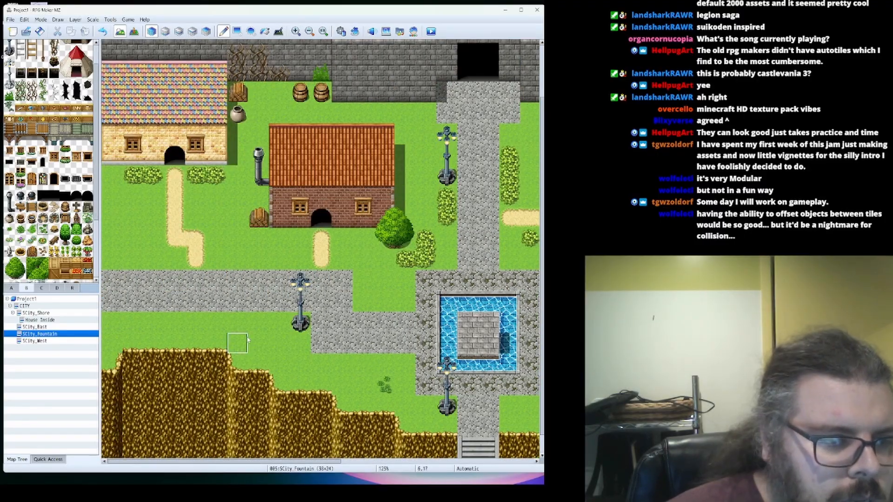
click(237, 342)
click(133, 238)
Add spiky grass clumps and small tufts to the lawns around the western path and houses
click(20, 230)
click(384, 282)
mouse_move(328, 464)
mouse_down()
mouse_move(519, 464)
mouse_move(327, 463)
mouse_up()
click(344, 368)
click(279, 259)
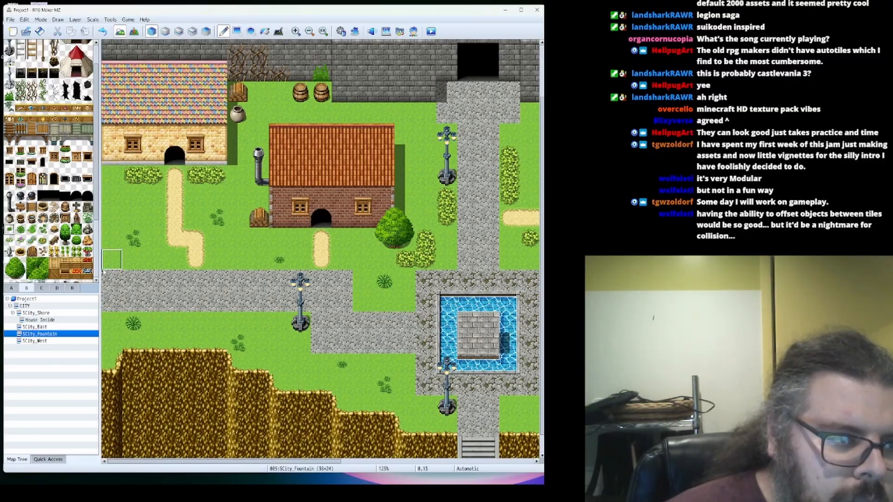
click(111, 175)
scroll(51, 186, up, 2)
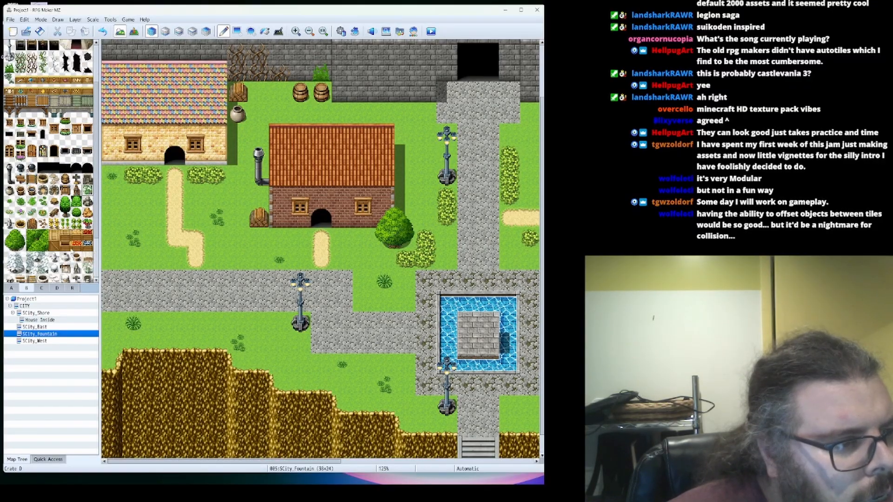
ctrl+scroll(111, 158, down, 2)
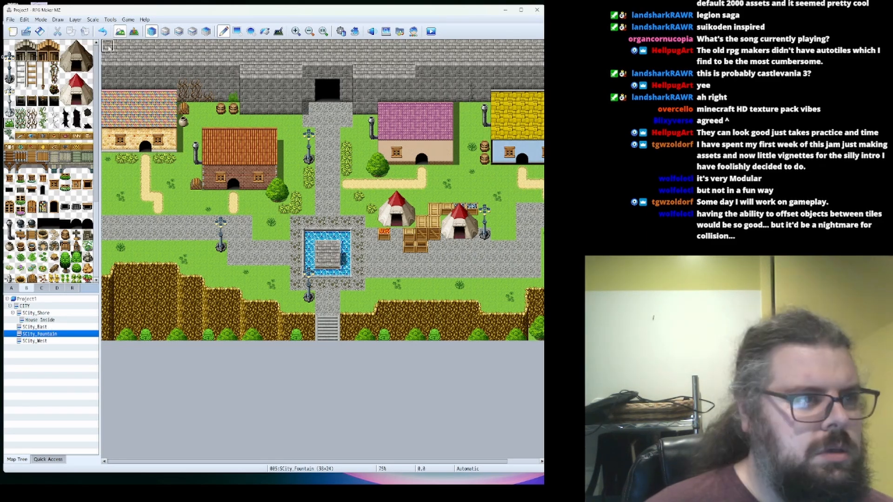
Open the SCity_West map and set its height to 23 tiles
click(35, 341)
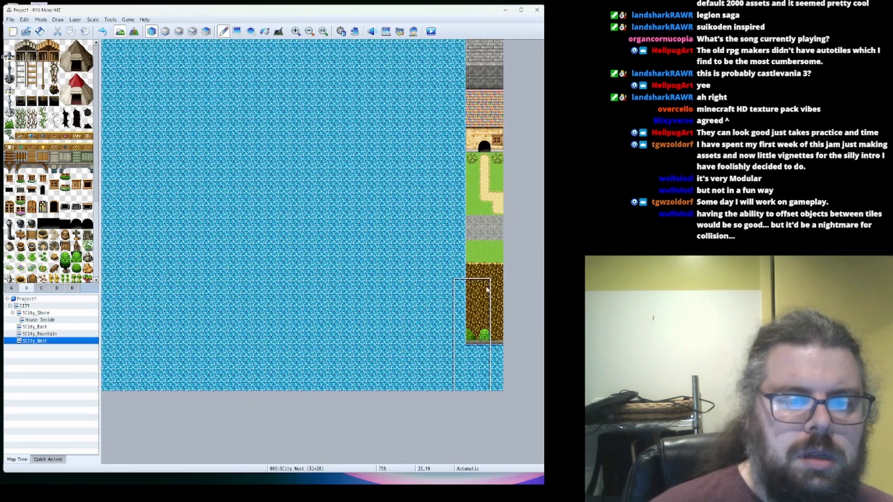
key(space)
text(23)
key(Return)
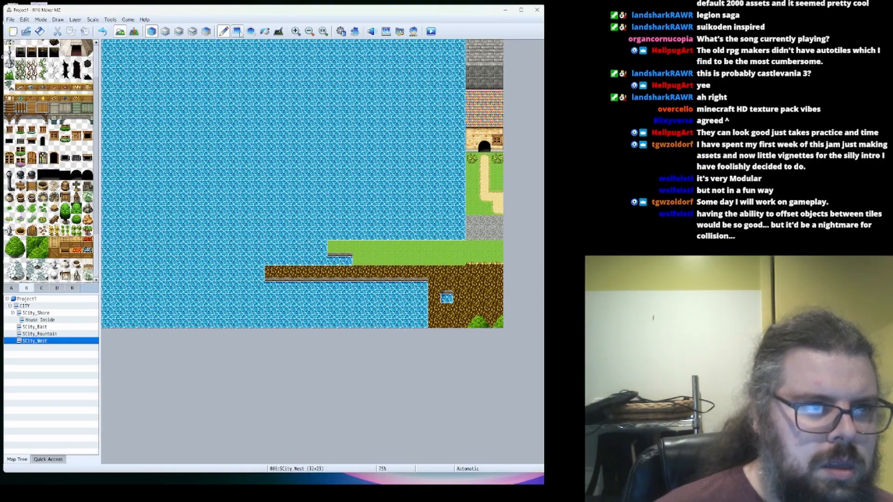
Build a seven-tile-wide house with a green roof and gray brick wall against the northern wall, east of the wooden house
ctrl+scroll(163, 45, down, 1)
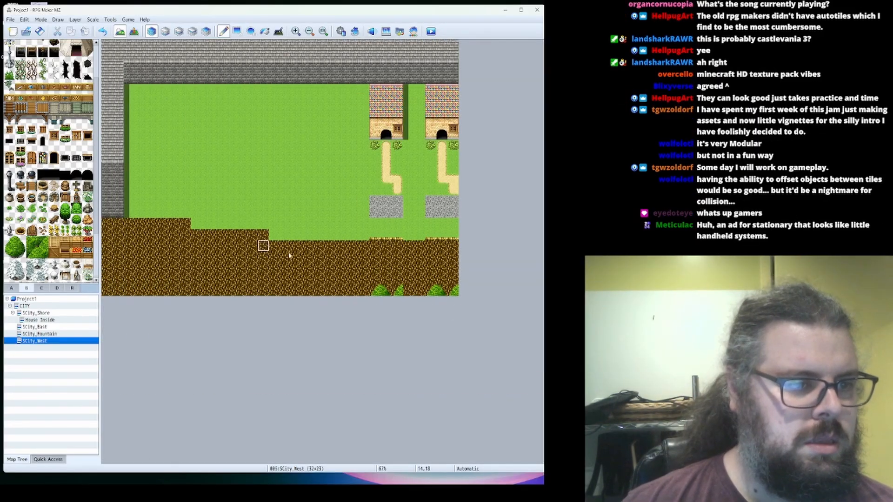
ctrl+scroll(262, 237, up, 2)
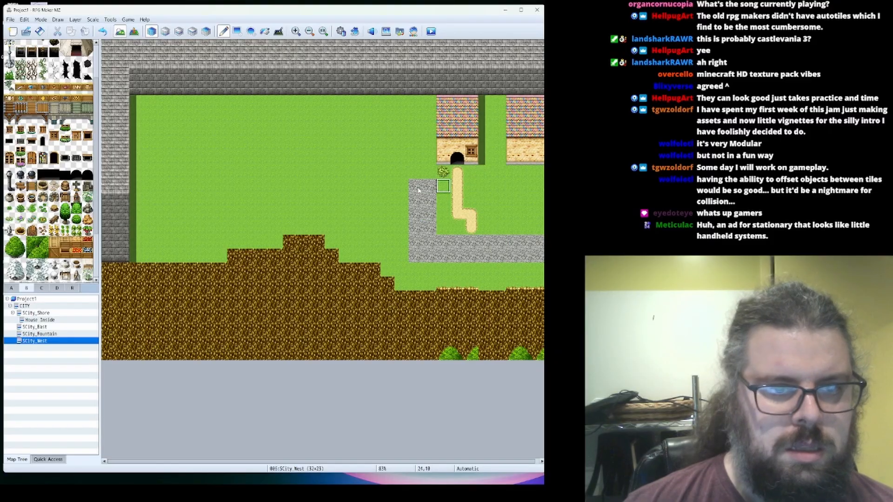
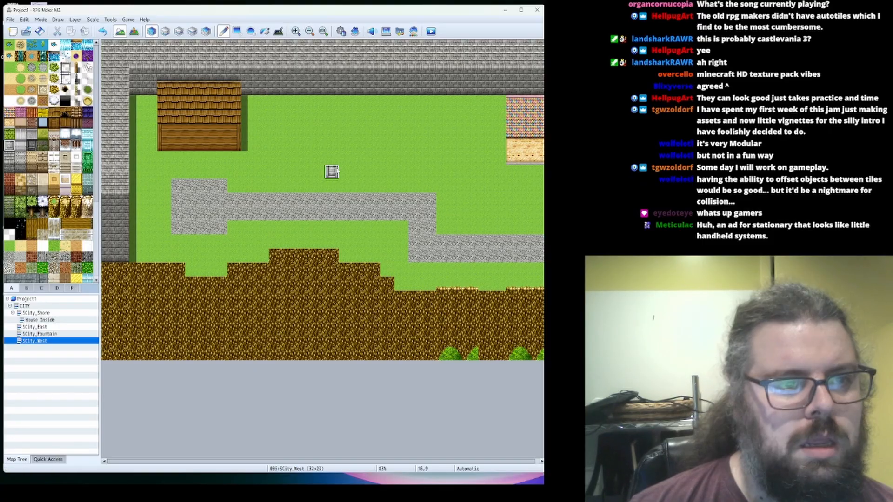
click(237, 31)
mouse_move(317, 158)
mouse_down()
mouse_move(401, 172)
mouse_move(397, 97)
mouse_up()
click(10, 134)
right_drag(419, 183, 318, 144)
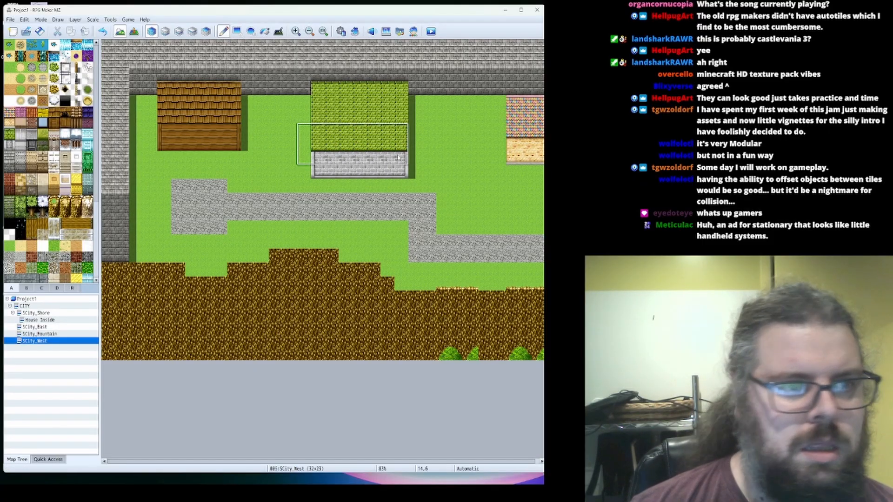
click(318, 131)
right_click(321, 171)
scroll(34, 211, down, 4)
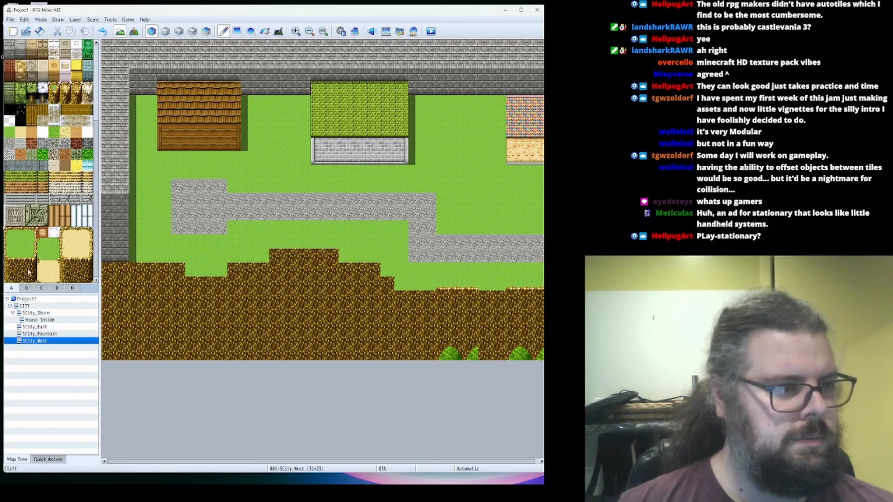
Place a dark opening in the paved area at the path's west end and widen the paving one column west
click(26, 288)
scroll(67, 192, up, 4)
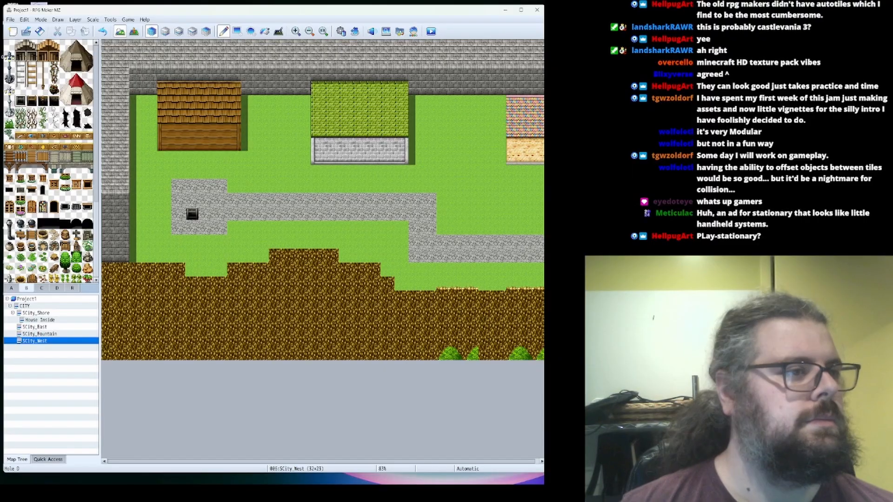
scroll(55, 100, down, 3)
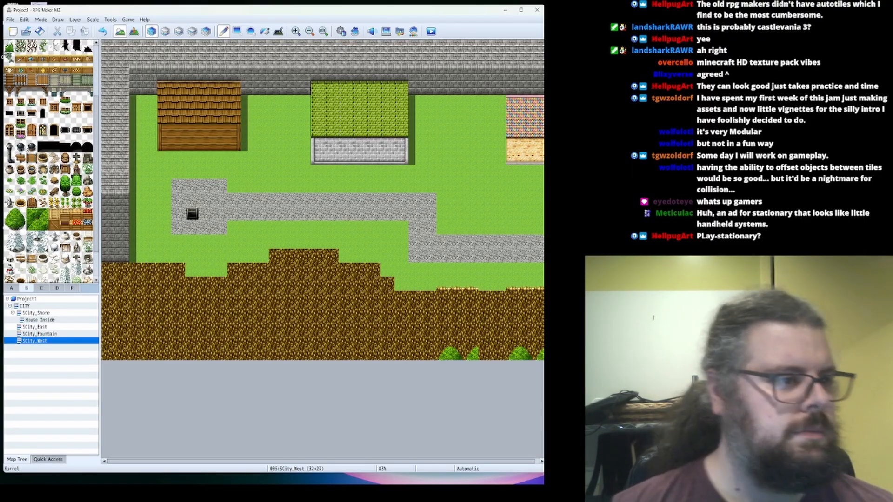
scroll(37, 242, down, 2)
click(12, 288)
key(ctrl+z)
key(ctrl+z)
key(ctrl+z)
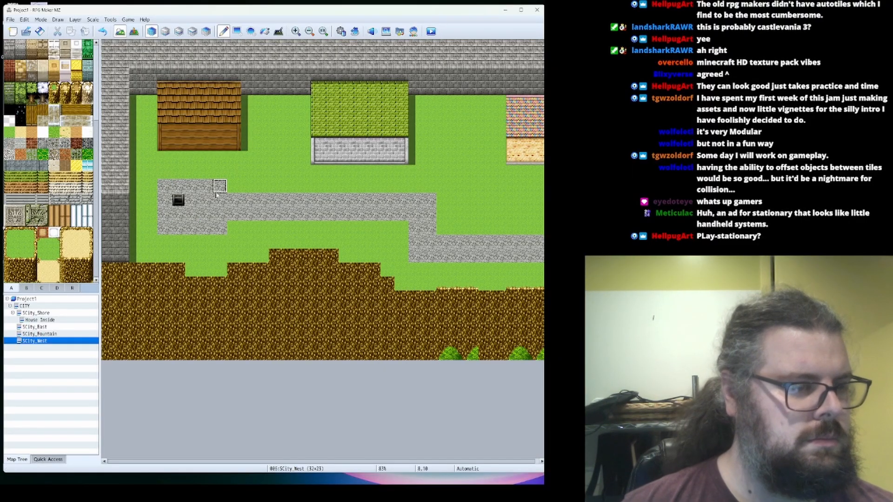
Build a gray stone structure with raised walls behind and on both sides of the dark opening
scroll(28, 130, up, 3)
click(20, 126)
click(20, 137)
mouse_move(164, 173)
mouse_down()
mouse_move(191, 172)
mouse_move(164, 187)
mouse_up()
drag(191, 201, 192, 214)
mouse_move(164, 201)
mouse_down()
mouse_move(164, 214)
mouse_move(164, 200)
mouse_up()
right_click(164, 172)
drag(192, 186, 191, 200)
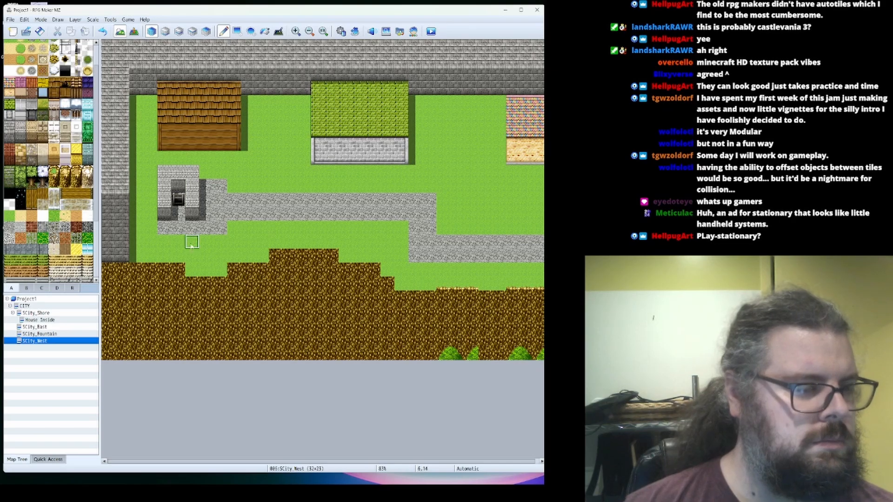
Widen the grass inlet in the cliff one tile on each side and pave a column along the stone structure's west side
drag(178, 269, 234, 270)
right_click(170, 228)
drag(150, 228, 150, 186)
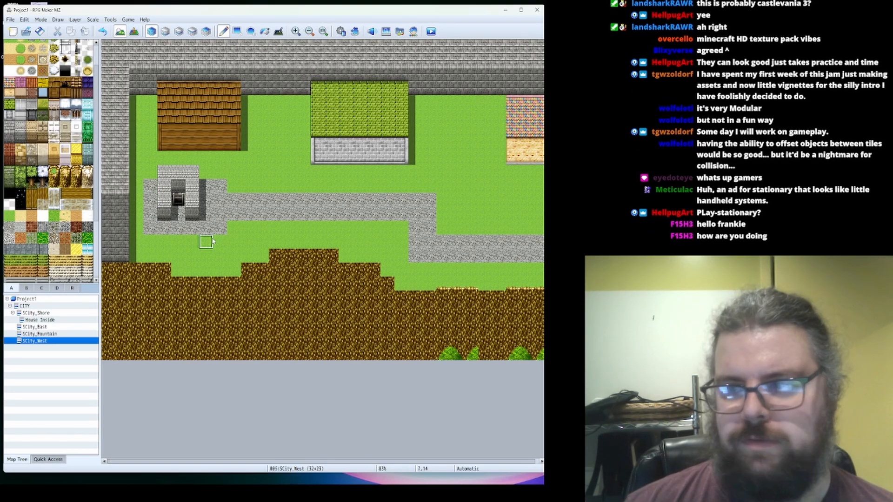
Plant hedges beside the wooden and green-roofed houses and replace the westernmost column of the partial multicolored-roofed house with grass
scroll(56, 103, up, 2)
click(54, 67)
drag(248, 157, 234, 158)
drag(248, 145, 248, 130)
drag(303, 145, 303, 172)
drag(415, 117, 415, 131)
right_click(498, 144)
drag(512, 158, 510, 108)
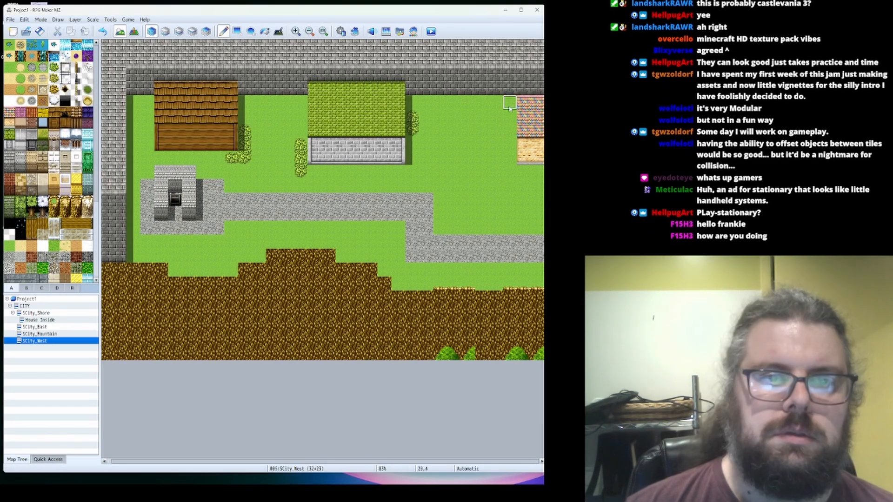
Copy the three-column strip at the map's eastern edge and paste it five columns further west
ctrl+scroll(328, 214, down, 1)
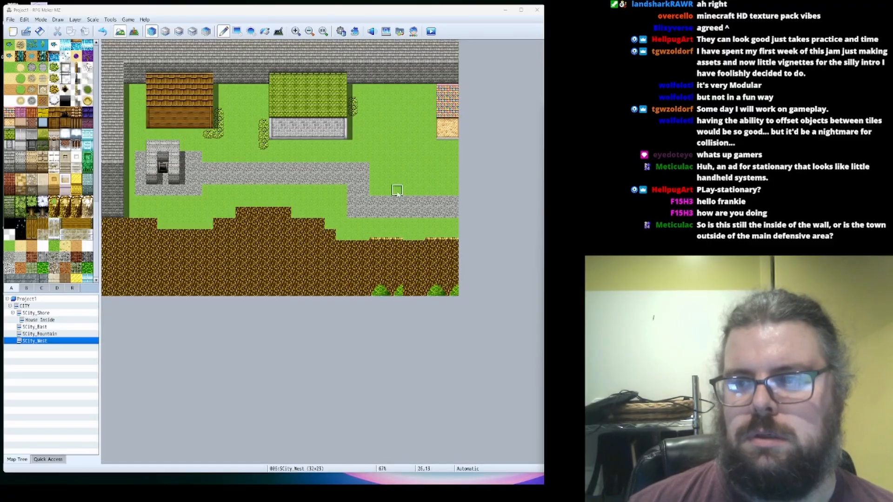
right_drag(432, 45, 453, 291)
click(397, 290)
Reduce the SCity_West map's width to 25 tiles and switch to the SCity_Fountain map
double_click(49, 342)
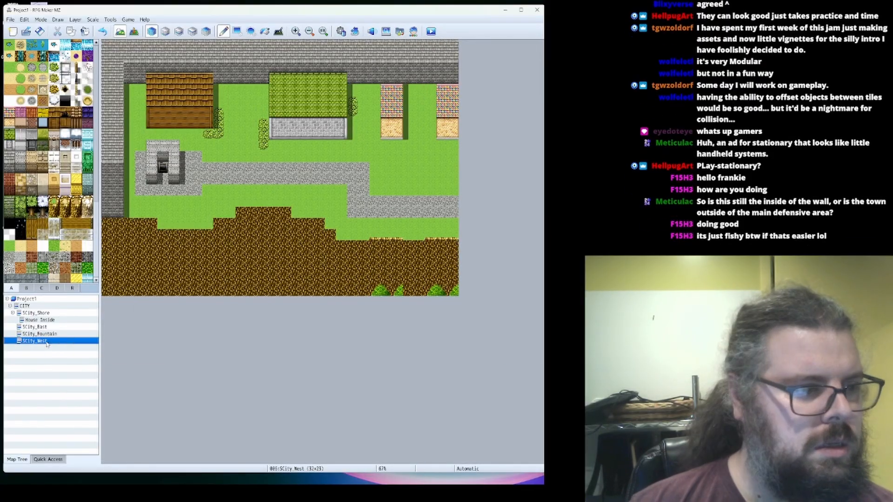
double_click(267, 238)
text(25)
key(Return)
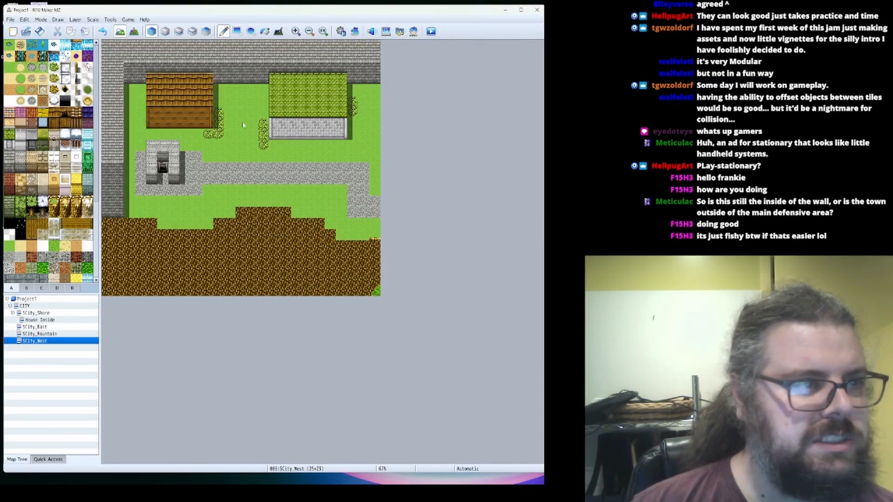
click(37, 333)
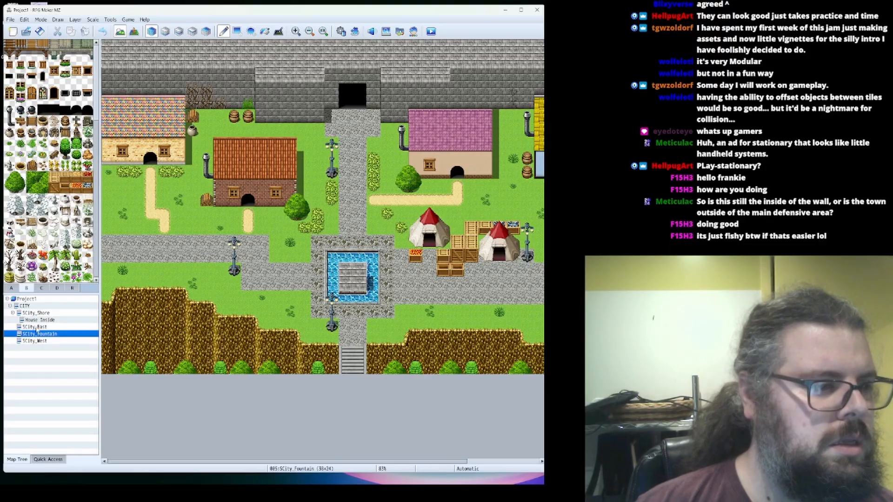
Copy the western-edge column of SCity_Fountain into SCity_West's eastern edge and widen the multicolored-roofed house there
click(37, 341)
click(38, 334)
right_drag(109, 256, 110, 89)
click(37, 341)
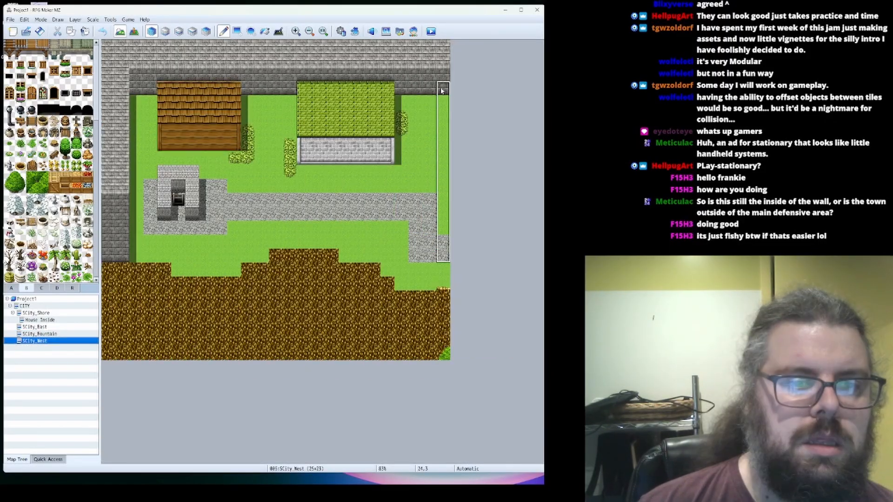
click(442, 91)
right_drag(442, 101, 440, 159)
click(431, 159)
Move the green-roofed house with its hedges one tile west and shift the road's southward bend west to match
right_drag(291, 75, 430, 175)
click(419, 178)
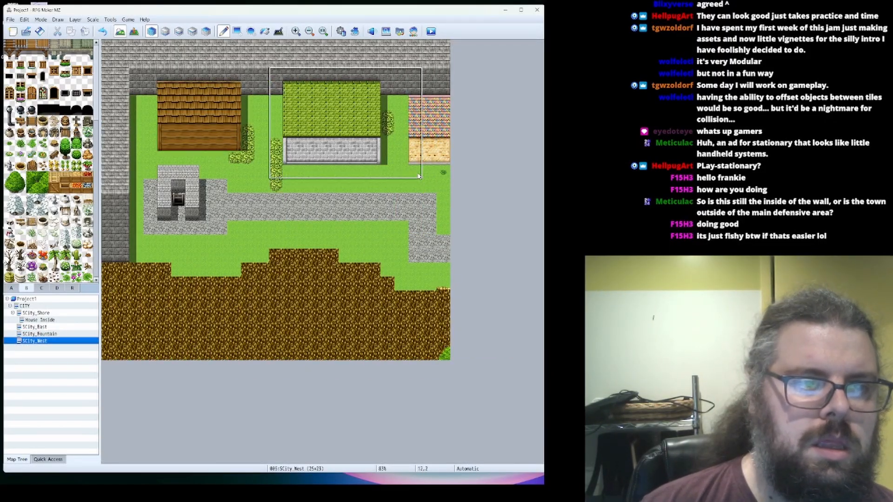
right_click(392, 185)
mouse_move(446, 226)
mouse_down()
mouse_move(375, 274)
mouse_move(139, 268)
mouse_move(123, 285)
mouse_move(150, 270)
mouse_move(136, 257)
mouse_move(304, 260)
mouse_move(393, 278)
mouse_up()
Reshape the top of the SCity_West cliff with Ledge (Meadow) tiles so it has a stepped, rimmed edge
click(11, 288)
scroll(28, 256, down, 5)
click(20, 255)
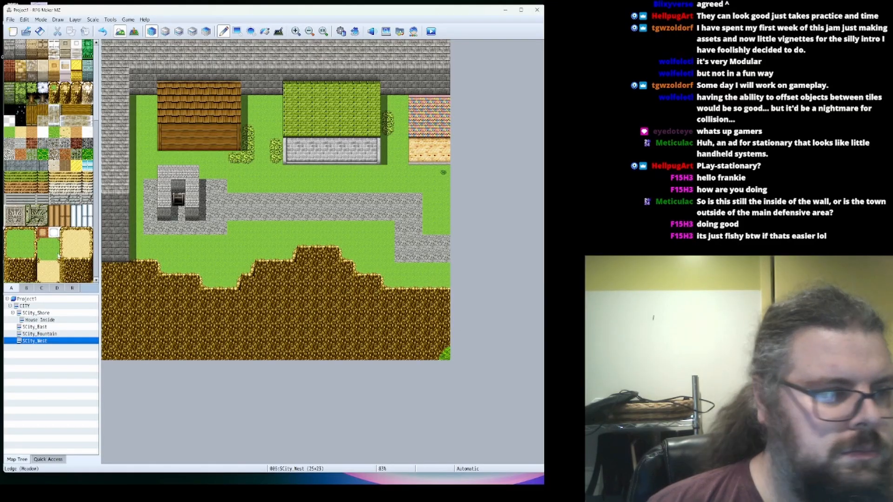
click(42, 254)
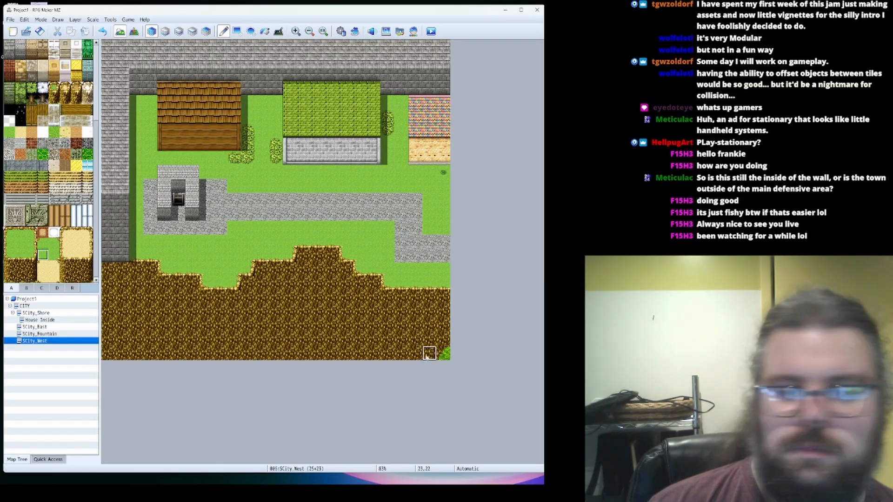
click(27, 289)
Cut the SCity_West map's height to 20 tiles to clear its lowest rows and set it to 24 tiles
double_click(33, 341)
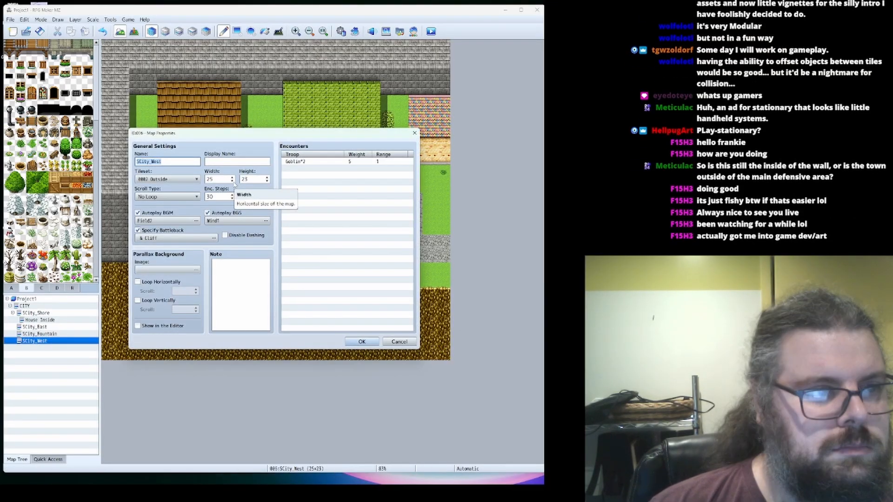
double_click(245, 181)
text(20)
click(359, 338)
double_click(34, 341)
double_click(245, 182)
text(24)
click(357, 337)
Fill the cleared rows at the bottom of SCity_West with cliff wall across the full width
mouse_move(234, 325)
mouse_down()
mouse_move(120, 325)
mouse_move(443, 367)
mouse_up()
click(237, 32)
drag(443, 326, 109, 367)
Try painting different water tiles, including a sandy-edged pond, along the foot of the cliff
click(12, 288)
scroll(32, 139, up, 5)
click(31, 45)
click(224, 31)
mouse_move(262, 353)
mouse_down()
mouse_move(151, 367)
mouse_move(311, 354)
mouse_move(332, 340)
mouse_move(206, 367)
mouse_up()
click(54, 56)
click(21, 45)
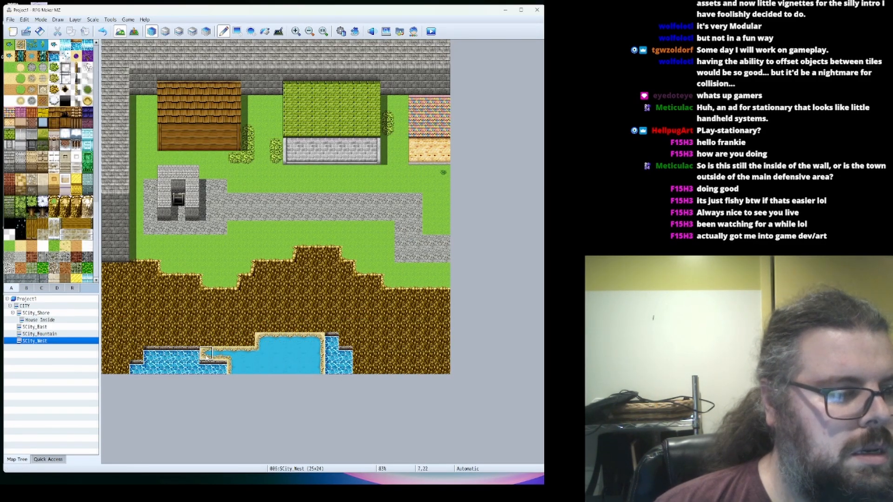
key(ctrl+z)
Paint a river with an inlet along the foot of the cliff and a three-tile grass ledge west of the inlet
click(21, 56)
click(76, 45)
mouse_move(261, 341)
mouse_down()
mouse_move(253, 372)
mouse_move(116, 367)
mouse_move(372, 368)
mouse_move(289, 367)
mouse_up()
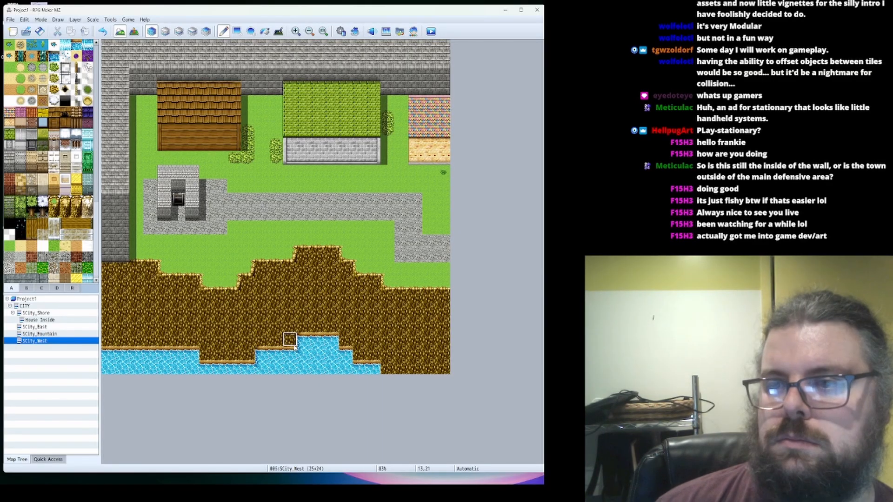
mouse_move(200, 356)
mouse_down()
mouse_move(303, 353)
mouse_move(276, 353)
mouse_up()
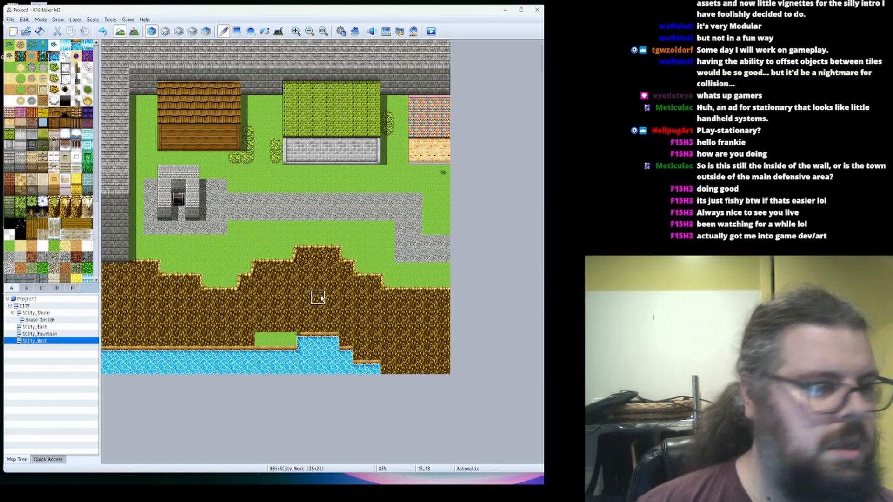
Place a cave opening above the river inlet and paint a stepped grass bank at the cliff's western foot
click(26, 288)
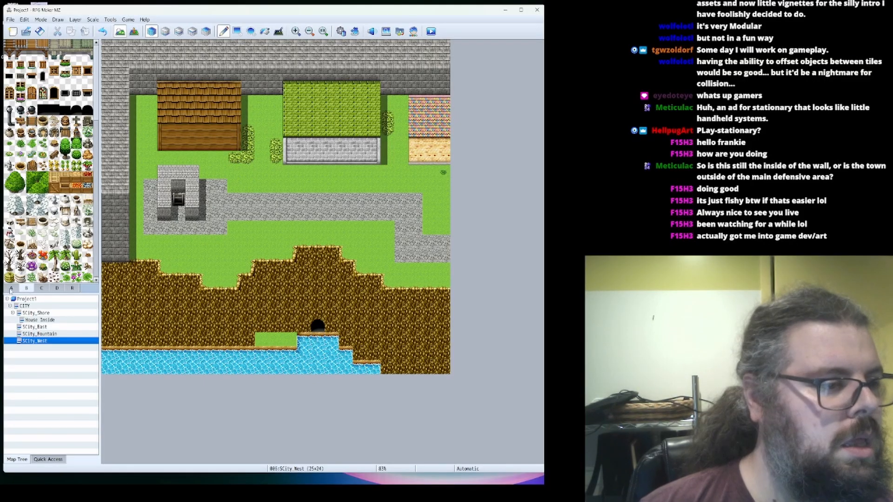
click(11, 287)
click(53, 57)
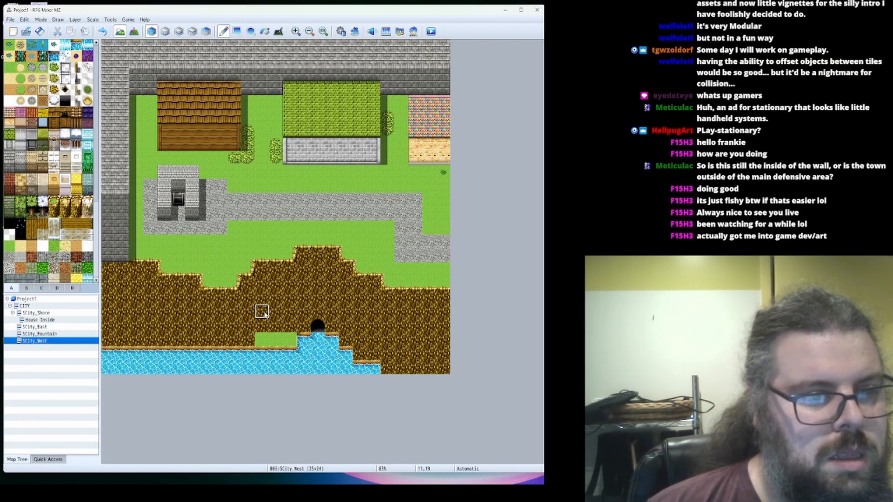
drag(191, 340, 109, 326)
Continue the river to the map's eastern edge and add a small grass bank east of the inlet, undoing trial strokes
mouse_move(355, 360)
mouse_down()
mouse_move(476, 372)
mouse_move(442, 354)
mouse_up()
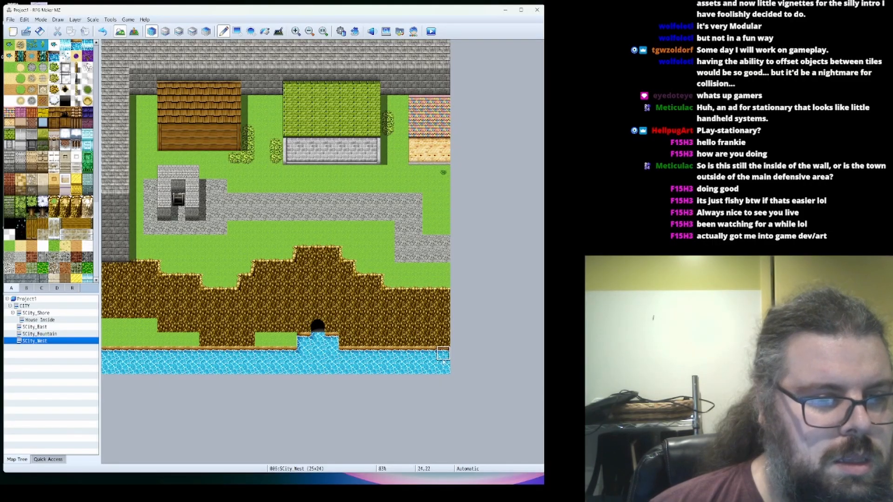
drag(345, 339, 359, 340)
key(ctrl+z)
key(ctrl+z)
key(ctrl+z)
key(ctrl+z)
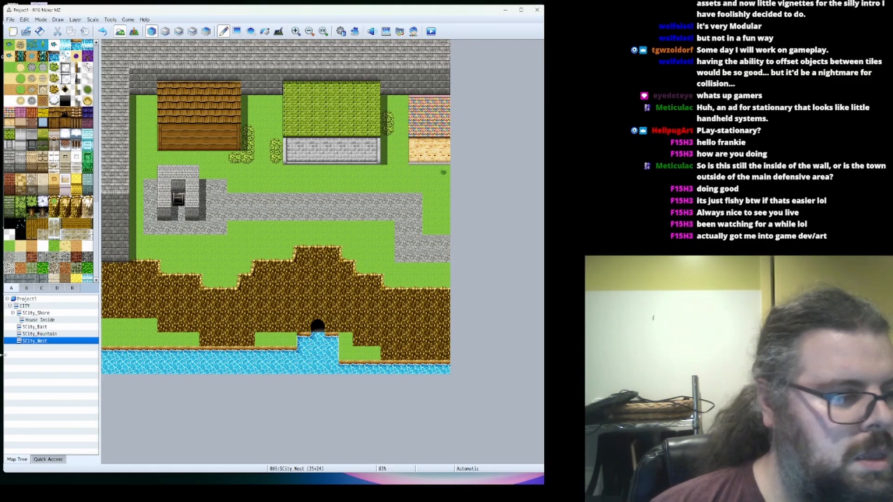
Increase the SCity_West map's height to 26 tiles
right_click(24, 341)
click(37, 347)
click(267, 178)
click(267, 178)
click(361, 342)
Widen the river southward, line the map's bottom edge with grass, and leave a two-tile channel flowing south near the eastern side
drag(443, 383, 220, 382)
click(233, 381)
click(109, 381)
right_click(137, 326)
mouse_move(108, 395)
mouse_down()
mouse_move(290, 405)
mouse_move(415, 396)
mouse_up()
drag(443, 366, 429, 395)
right_click(415, 395)
click(401, 395)
drag(109, 393, 178, 395)
key(ctrl+z)
Place four rocks in the water at the river's western end
click(27, 288)
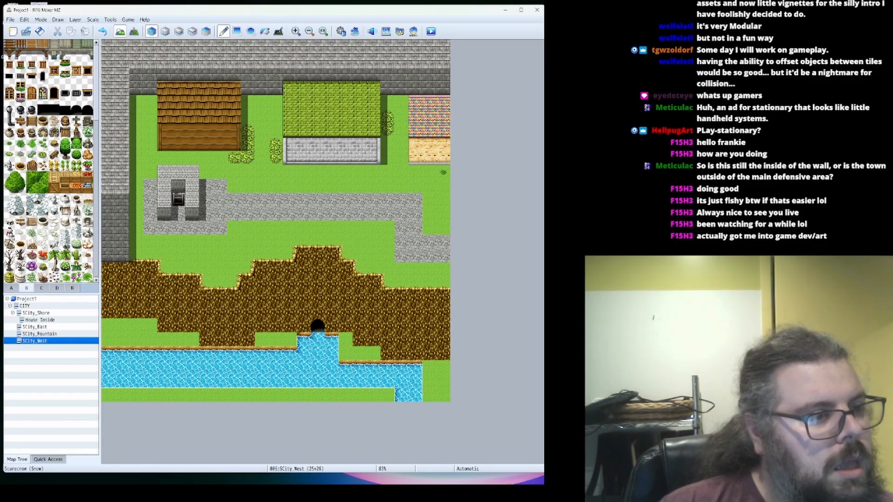
scroll(60, 233, down, 3)
click(88, 223)
click(109, 355)
click(122, 368)
click(137, 355)
click(136, 381)
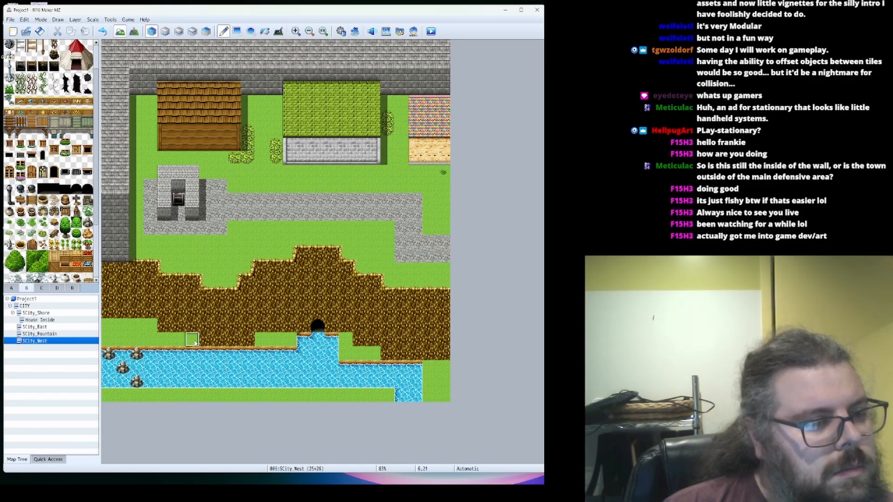
Turn the western grass bank into water, scatter more rocks there, and extend the south bank's grass up one row
drag(192, 340, 108, 326)
click(123, 339)
click(150, 326)
click(150, 340)
click(164, 368)
click(179, 353)
drag(109, 381, 179, 381)
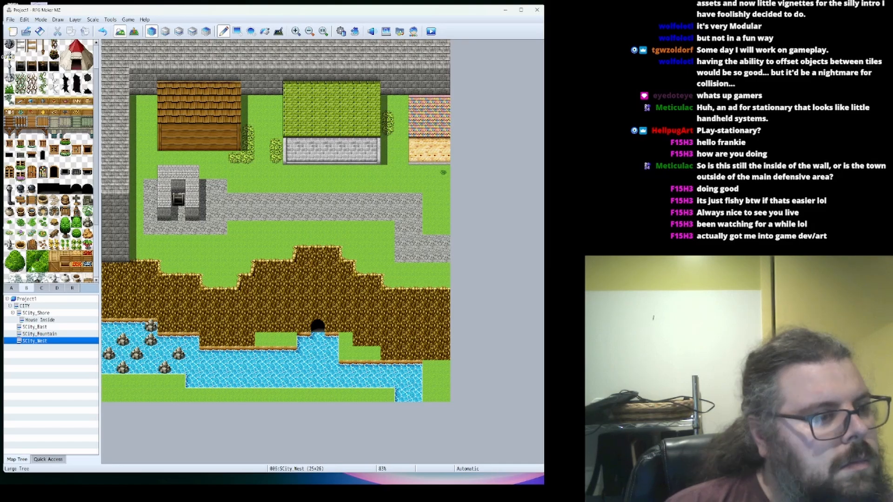
Place five large trees on the grass banks on both sides of the river inlet and in the eastern corner
click(15, 261)
click(254, 332)
click(282, 333)
click(352, 333)
click(366, 346)
click(435, 359)
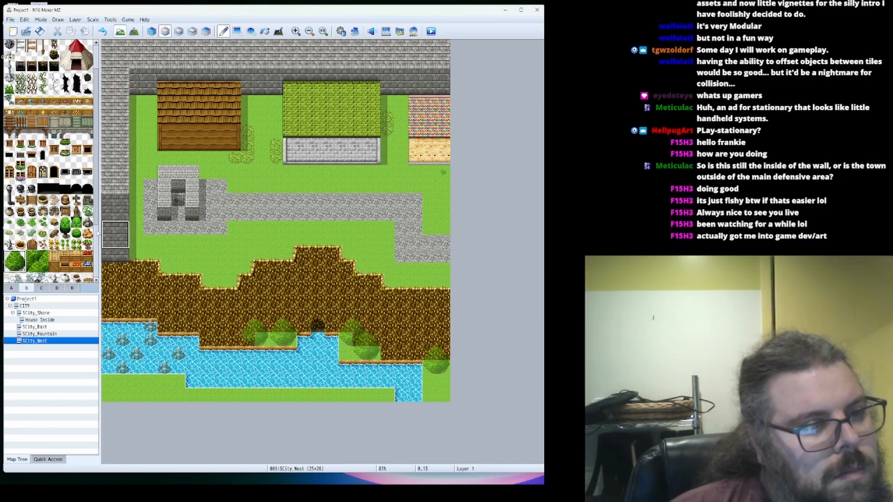
Add vertical edge tiles on layer 1 to the stepped cliff faces west of the cave
click(11, 288)
click(31, 266)
click(205, 324)
click(234, 325)
click(247, 325)
click(290, 325)
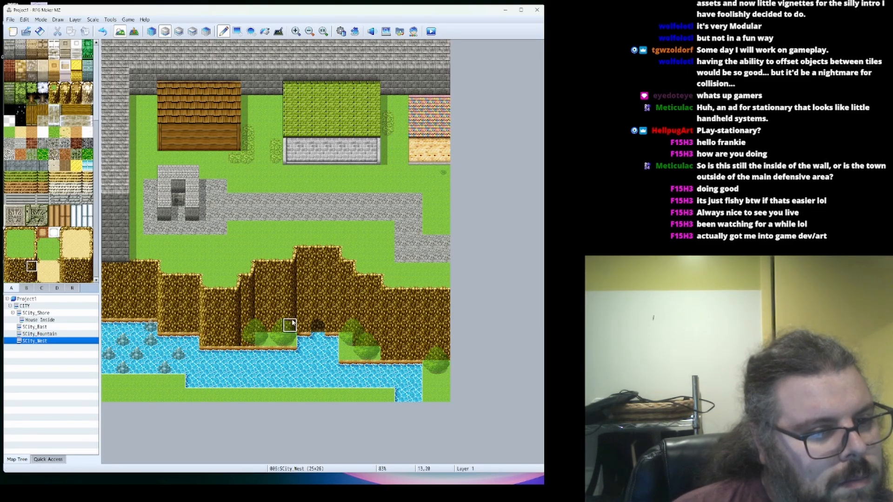
Add vertical edge tiles on layer 1 to the stepped cliff faces east of the cave
click(9, 266)
drag(346, 270, 345, 326)
mouse_move(360, 340)
mouse_down()
mouse_move(360, 283)
mouse_move(388, 354)
mouse_up()
mouse_move(430, 354)
mouse_down()
mouse_move(429, 326)
mouse_move(433, 354)
mouse_up()
right_click(429, 311)
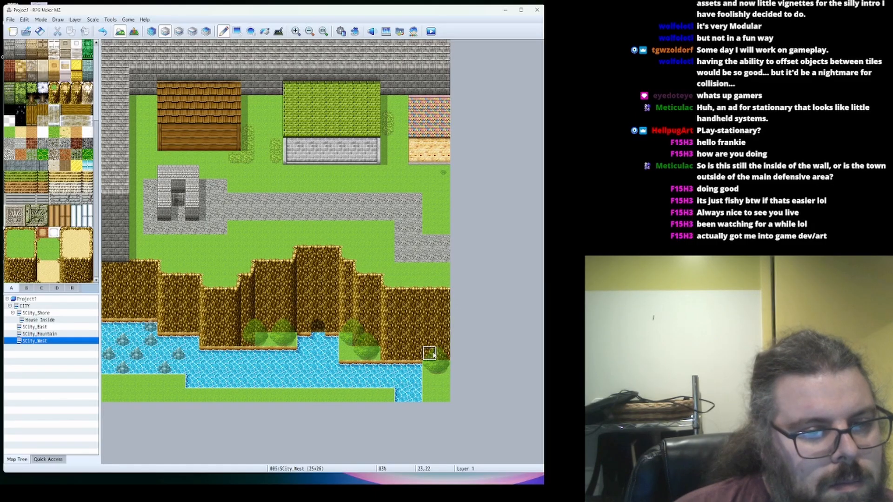
Move the cave opening and the head of the river inlet up one tile, then return to automatic layers
right_drag(303, 312, 317, 339)
click(331, 326)
click(179, 31)
click(192, 32)
click(206, 32)
click(318, 326)
click(165, 31)
click(151, 32)
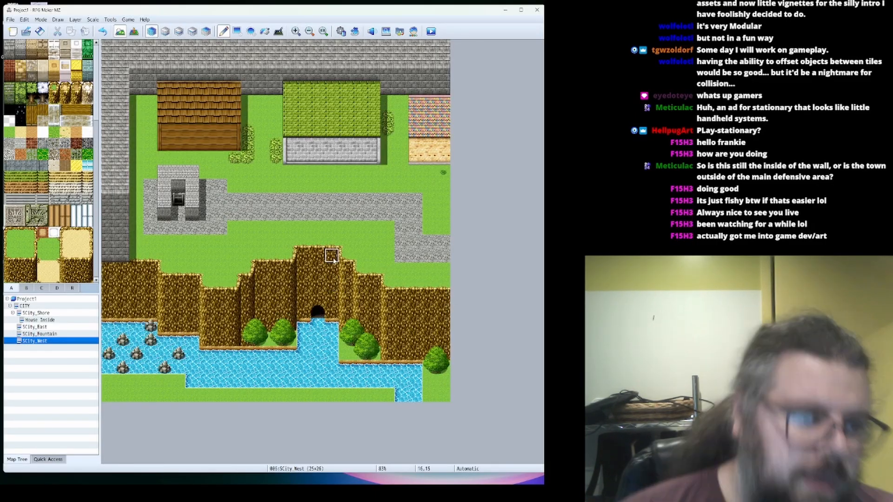
Add arched dark doorways to the wooden house and the green-roofed house
click(29, 289)
click(77, 111)
click(192, 144)
click(331, 158)
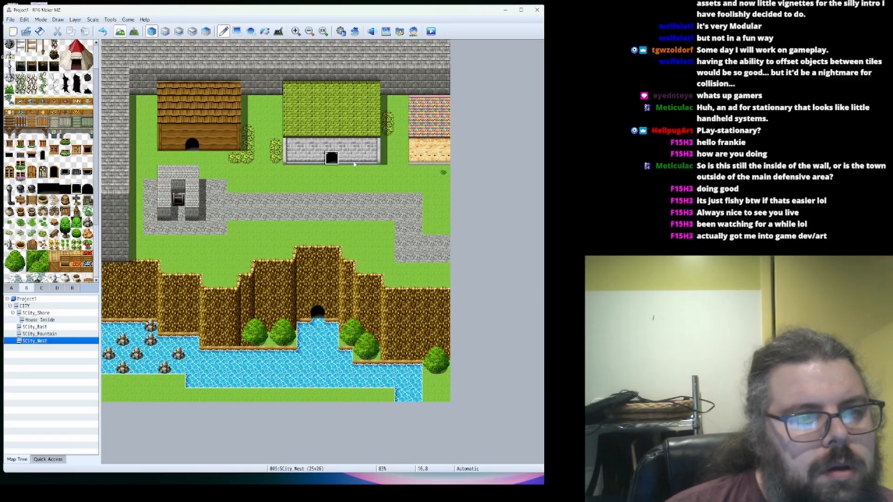
Add wood-framed windows to the wooden, green-roofed and multicolored-roofed houses and set props on both sides of the green roof
scroll(65, 177, up, 5)
drag(76, 179, 77, 189)
drag(54, 179, 54, 190)
click(220, 132)
click(177, 132)
click(304, 146)
click(359, 147)
click(429, 147)
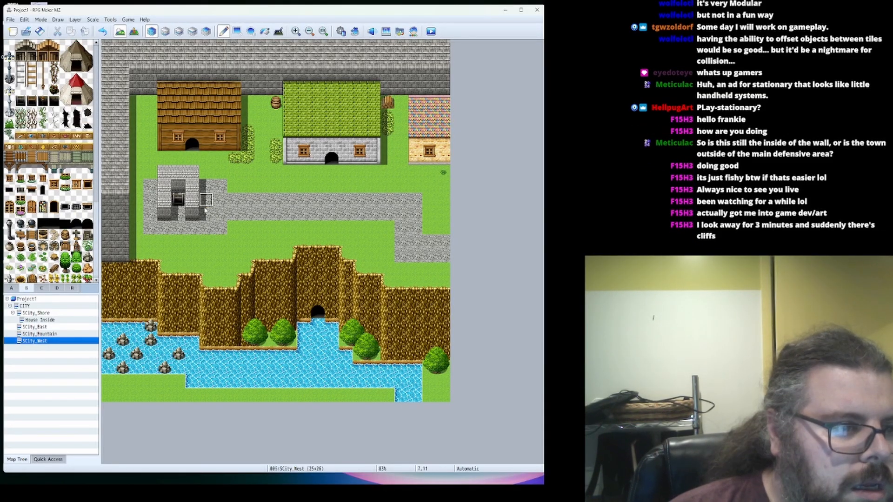
Set two containers on the stone structure's east side and line the river's south bank with spaced large trees
scroll(77, 233, down, 1)
click(360, 383)
drag(9, 256, 43, 267)
click(332, 396)
click(290, 382)
click(248, 396)
click(192, 383)
click(109, 382)
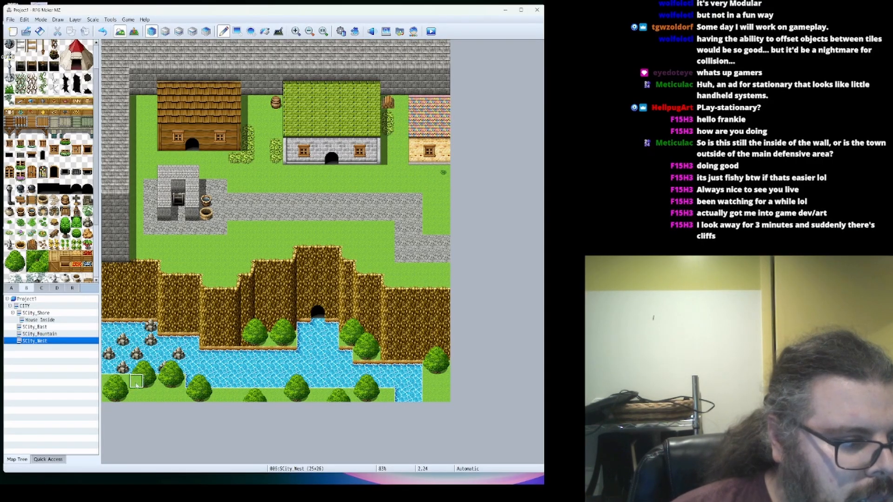
Build a dense cluster of overlapping trees on the south bank's western corner
drag(137, 381, 178, 381)
drag(32, 256, 43, 268)
click(136, 380)
click(164, 381)
right_click(224, 395)
drag(123, 394, 109, 381)
drag(10, 256, 9, 267)
click(122, 381)
Remove the stray tree half east of the cluster and place treetops along the map's bottom edge
right_click(220, 395)
drag(206, 395, 206, 380)
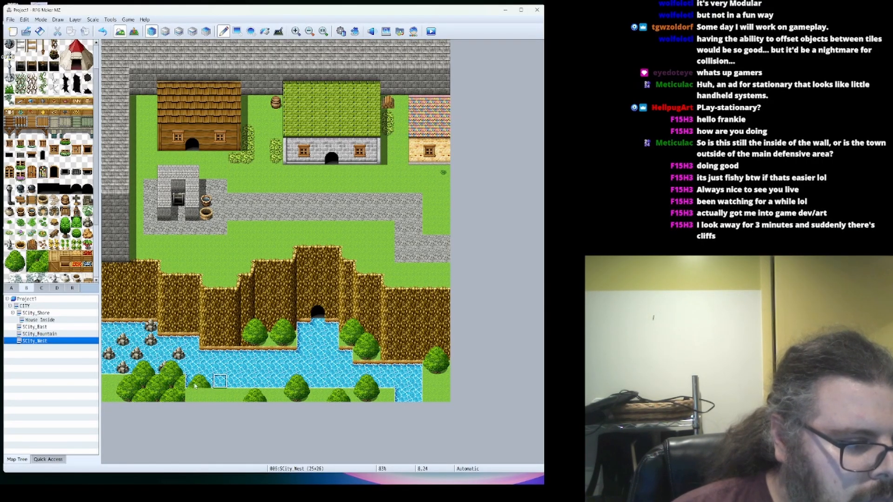
click(192, 381)
mouse_move(20, 256)
mouse_down()
mouse_move(20, 267)
mouse_move(20, 256)
mouse_up()
click(108, 394)
click(208, 396)
right_click(415, 354)
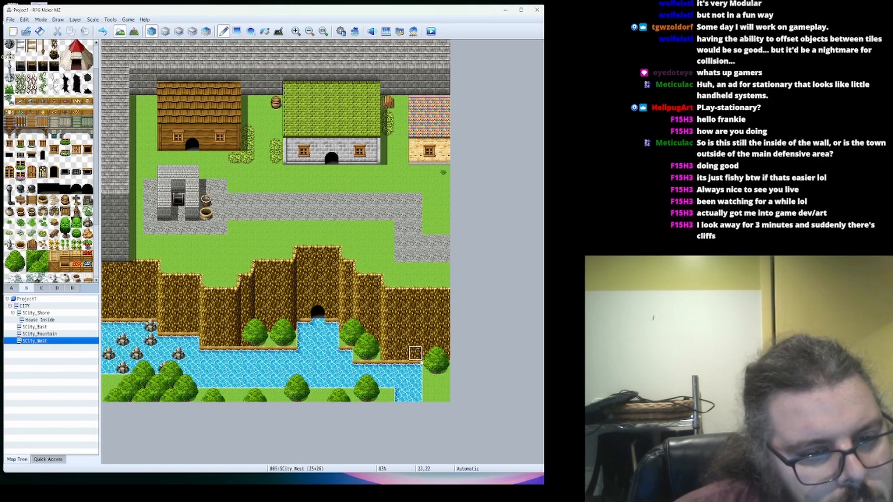
Scatter grass tufts and small plants over the lawns around the houses, the road and the riverbank
click(387, 172)
click(303, 187)
click(248, 242)
click(206, 256)
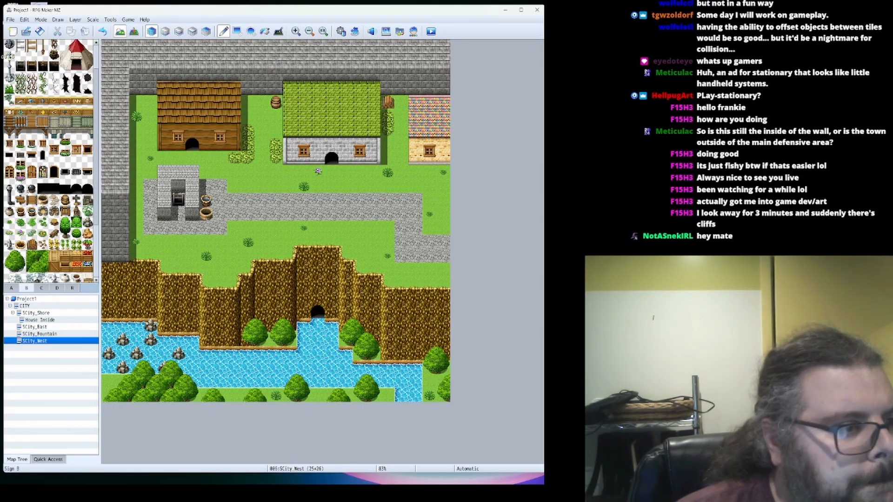
Place wooden crates between the western wall and the wooden house
click(65, 200)
scroll(65, 200, down, 2)
click(65, 206)
drag(150, 116, 136, 102)
right_click(139, 127)
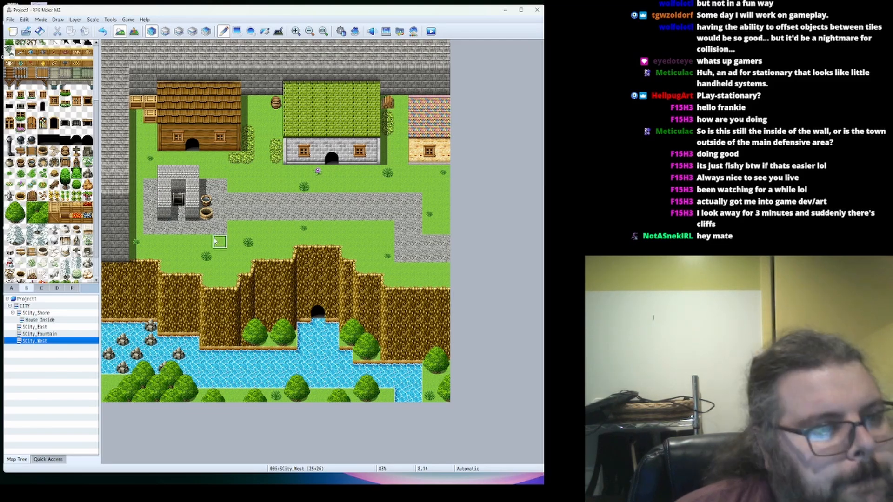
Move the stone structure with its paving and containers one tile east and fill the vacated column with grass
right_drag(234, 242, 150, 172)
click(164, 172)
right_click(178, 242)
drag(150, 228, 150, 186)
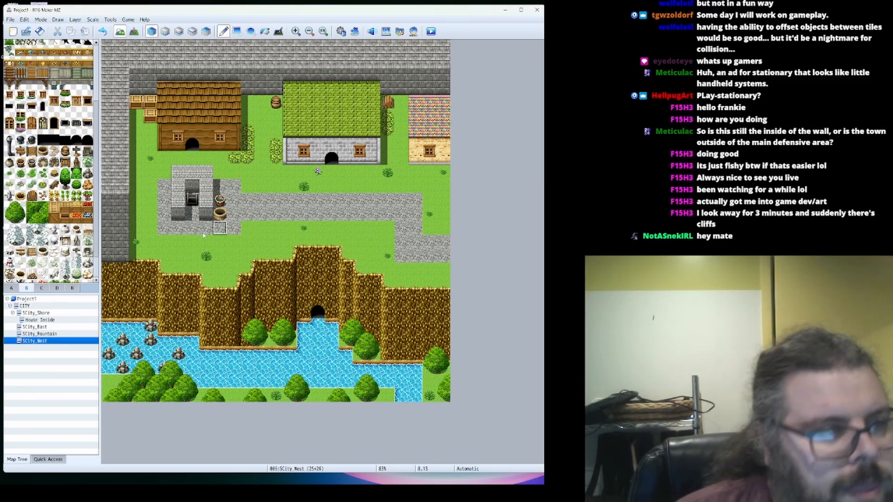
Check SCity_Fountain's northern wall and extend SCity_West's northern wall down one row to match
scroll(58, 212, up, 2)
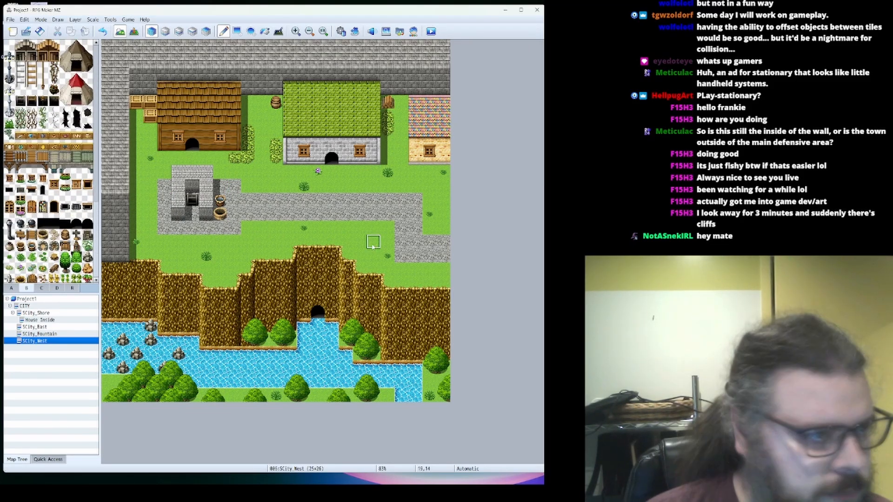
click(41, 336)
click(41, 340)
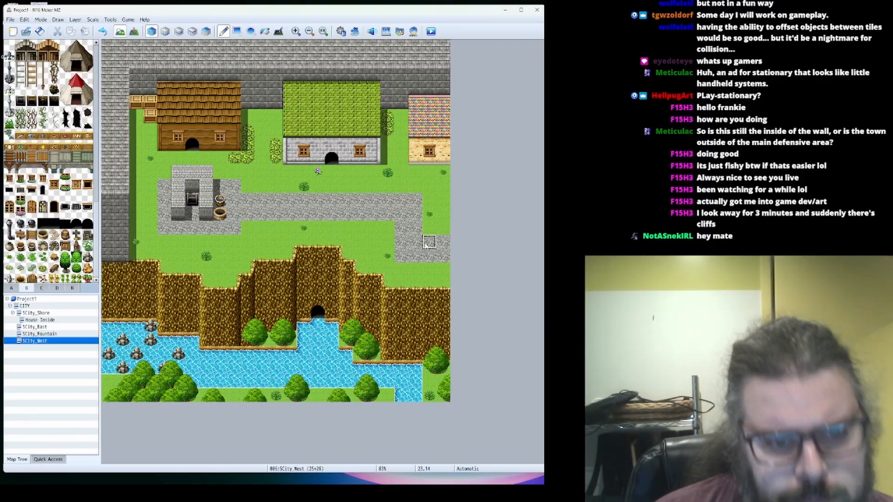
Lower the cliff's two easternmost columns and the adjoining tree by one tile, using SCity_Fountain as reference
click(41, 335)
click(35, 341)
right_click(418, 297)
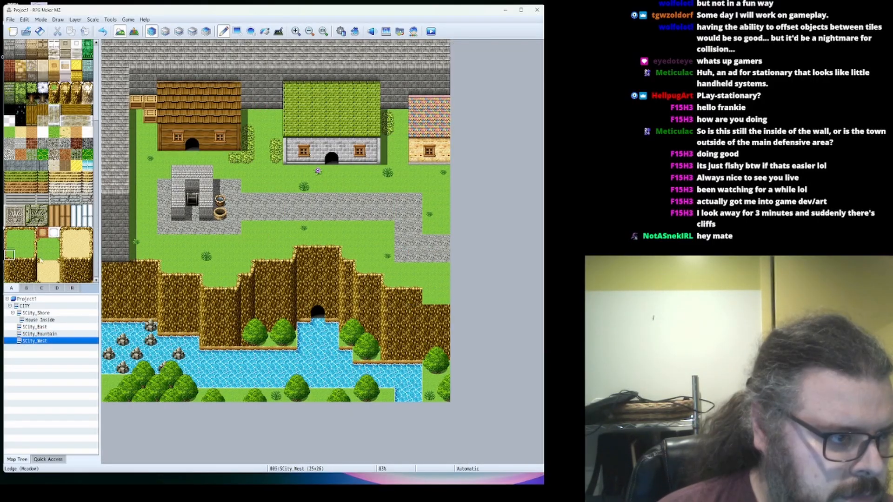
click(440, 342)
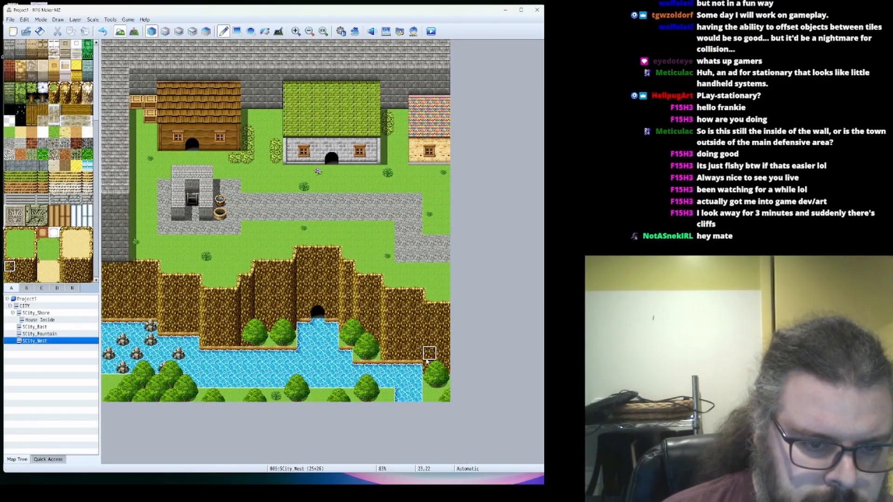
click(165, 32)
right_drag(429, 367, 442, 367)
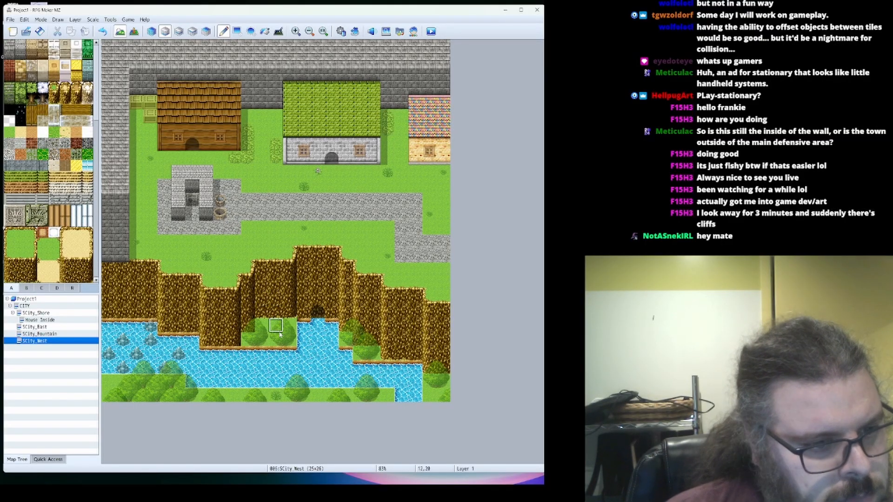
Add a third large tree behind the two on the grass west of the cave mouth, using automatic layer placement
click(27, 287)
scroll(19, 254, down, 3)
drag(3, 244, 15, 251)
drag(20, 242, 31, 253)
click(273, 313)
key(ctrl+z)
click(163, 32)
click(274, 312)
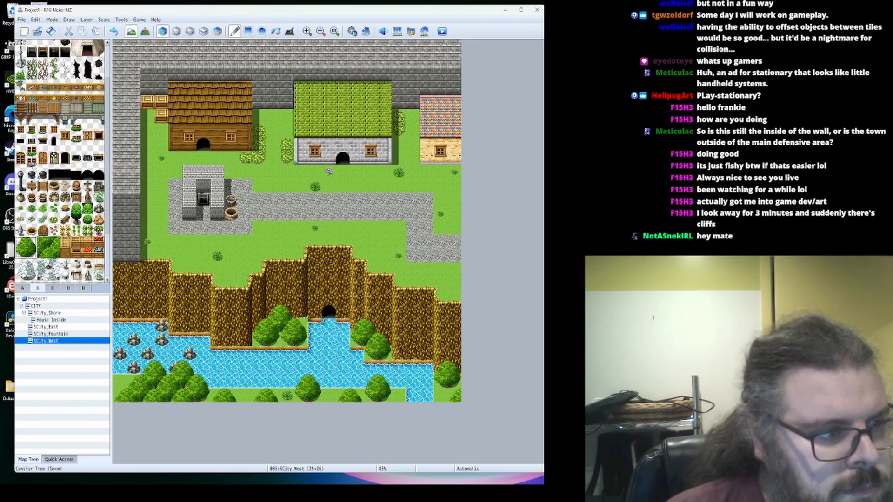
Place a small dark opening at the base of SCity_West's northern wall, between the brown-roofed and green-roofed houses
drag(15, 286, 7, 287)
click(17, 288)
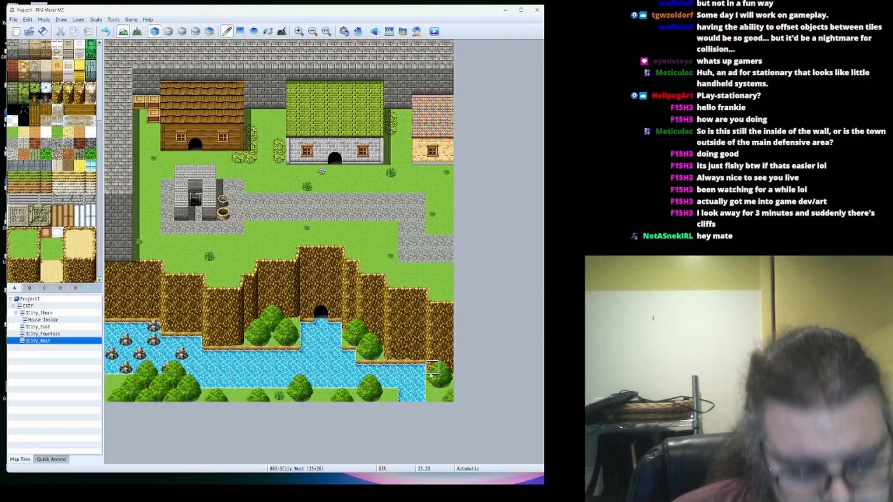
click(29, 287)
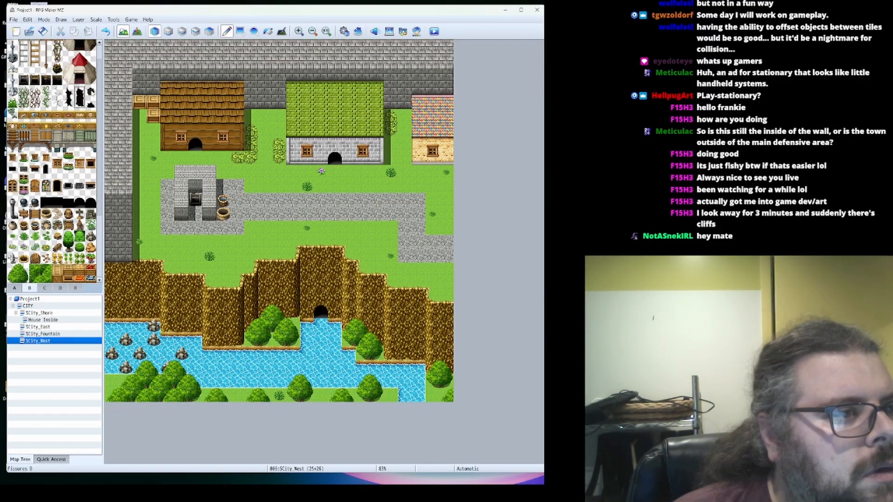
click(266, 90)
click(20, 173)
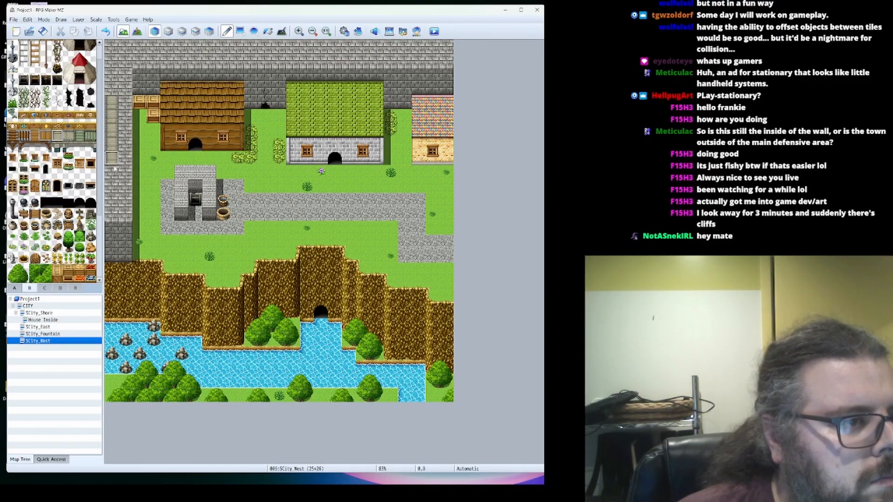
Paint a contrasting stone strip along the outer northern and western edges of SCity_West's wall
scroll(51, 153, down, 3)
click(14, 288)
scroll(17, 186, up, 3)
click(17, 145)
mouse_move(447, 47)
mouse_down()
mouse_move(110, 47)
mouse_move(111, 200)
mouse_up()
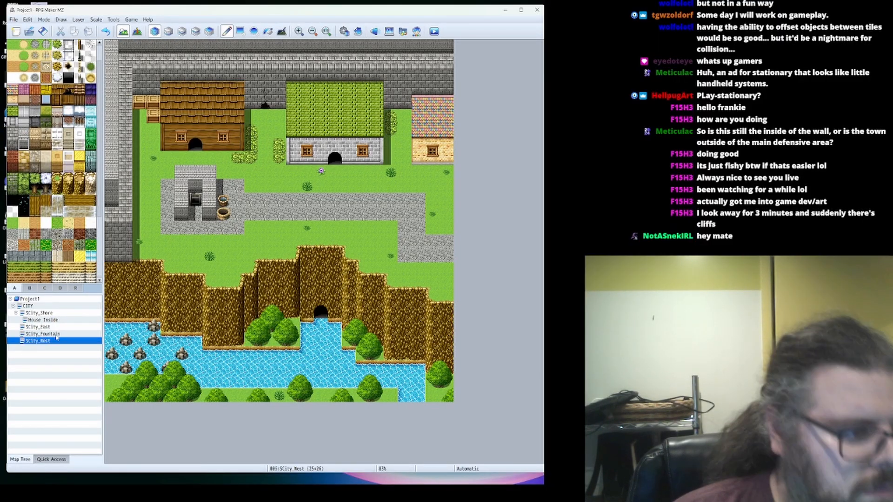
Paint the same outer stone strip along the full northern edge of SCity_Fountain's wall
click(56, 335)
drag(111, 47, 538, 47)
drag(399, 461, 479, 461)
drag(463, 48, 538, 47)
drag(479, 461, 400, 461)
drag(400, 461, 479, 451)
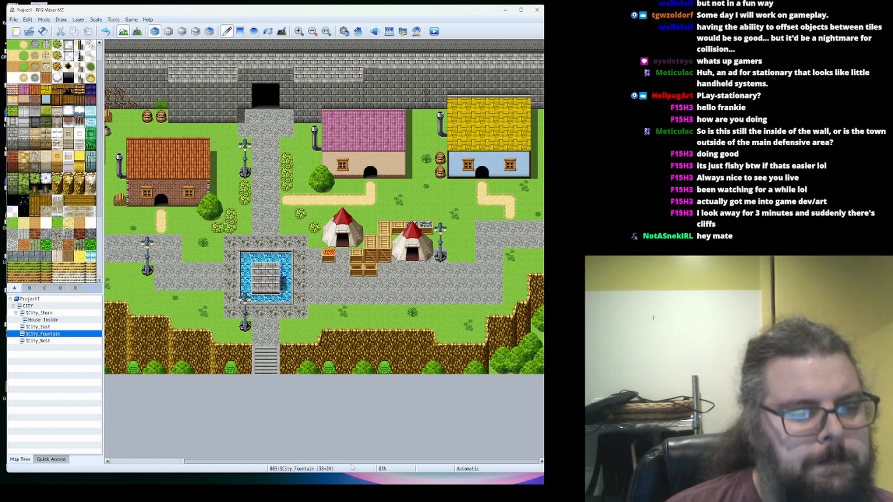
drag(441, 462, 483, 478)
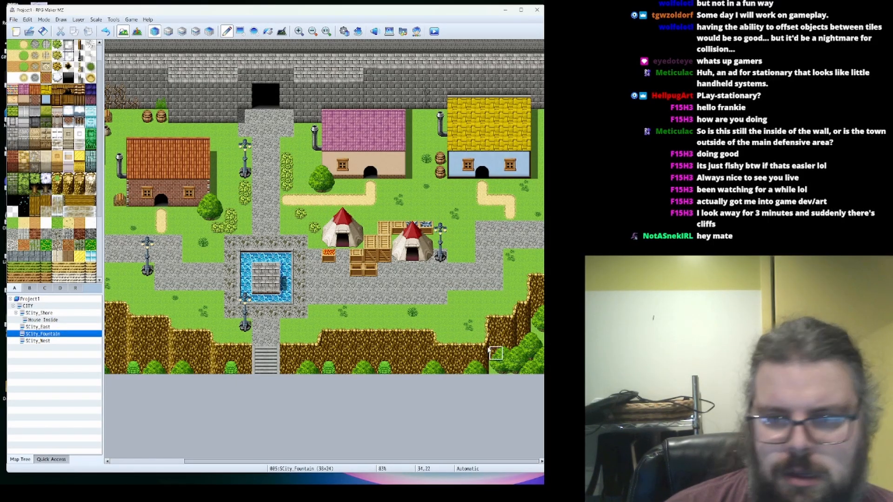
Examine the SCity_East map's extent and compare it with the SCity_Fountain and SCity_West maps
click(50, 327)
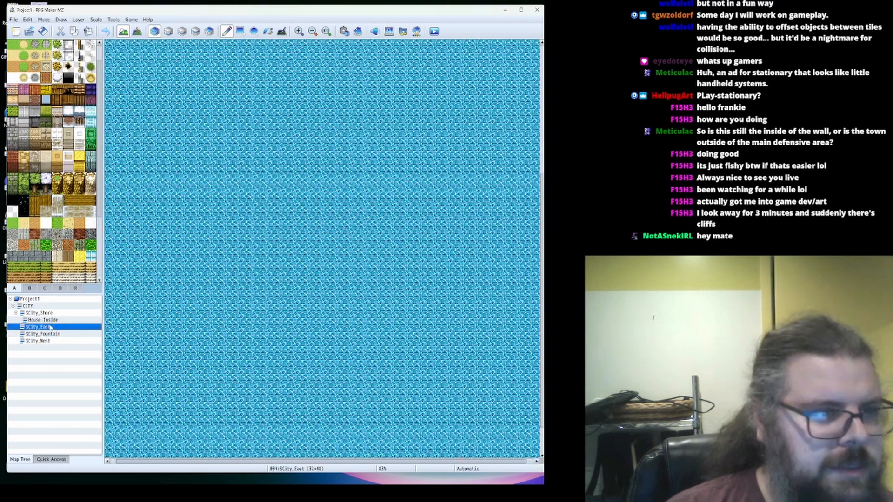
click(50, 335)
click(42, 341)
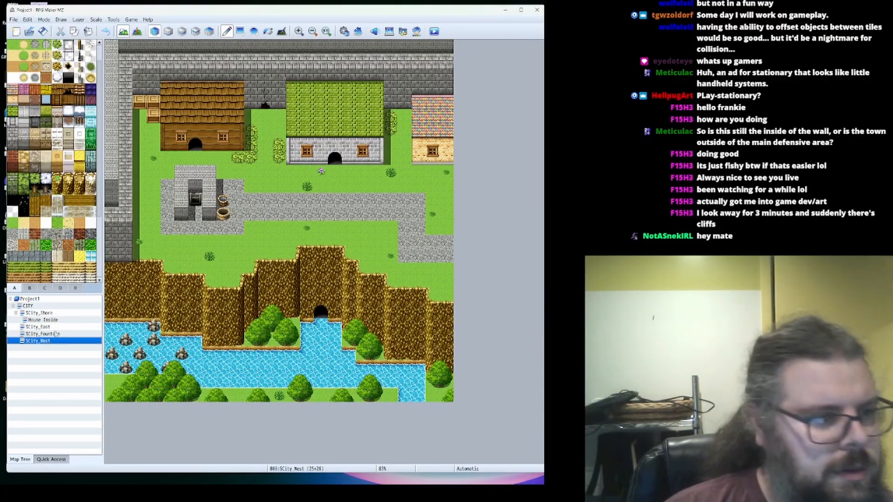
click(47, 328)
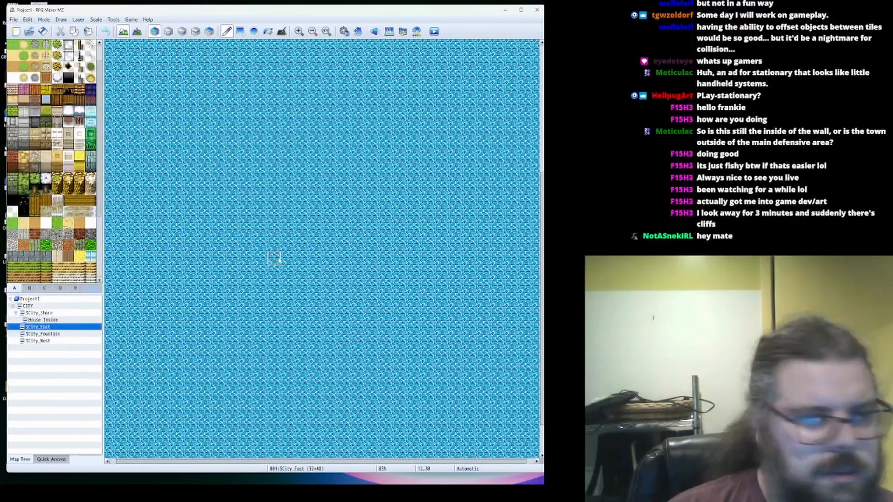
ctrl+scroll(275, 260, down, 3)
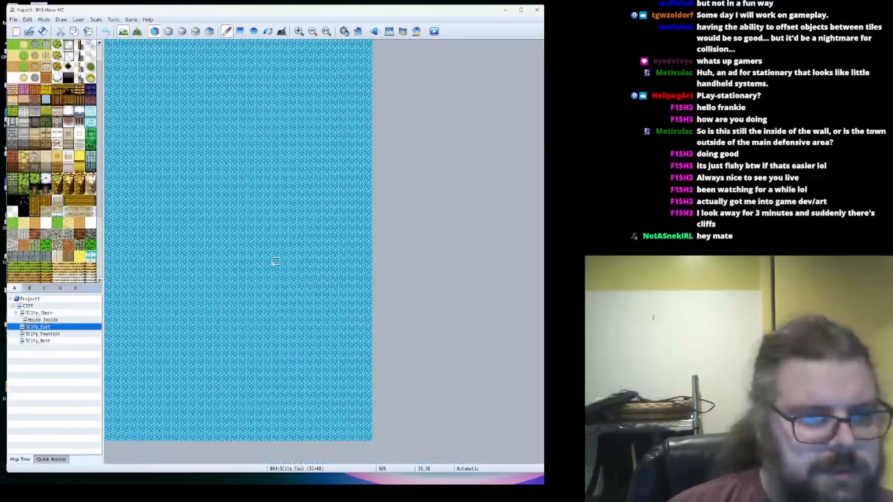
Examine the stepped cliff and trees at the eastern end of SCity_Fountain
click(42, 334)
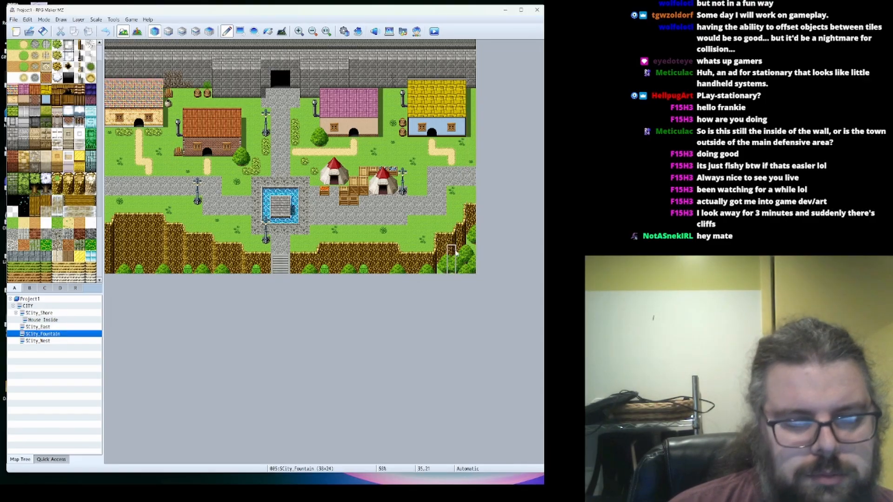
ctrl+scroll(455, 251, up, 1)
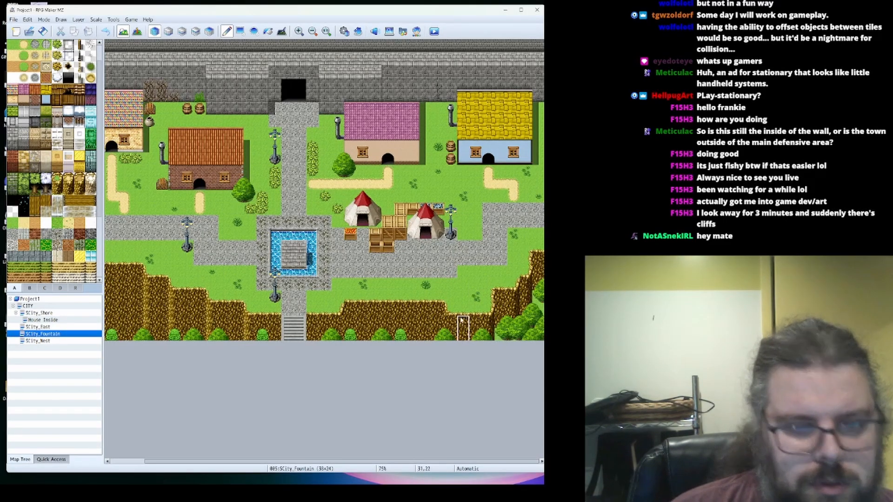
right_drag(529, 221, 539, 321)
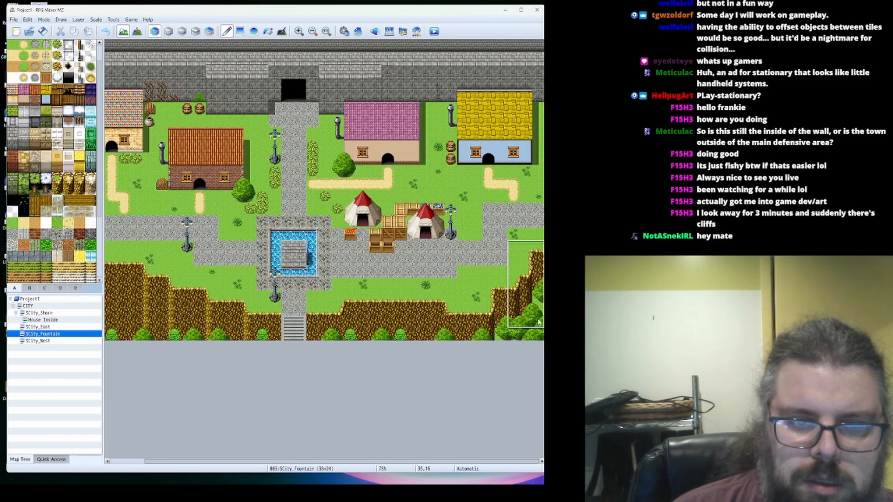
right_drag(514, 273, 530, 312)
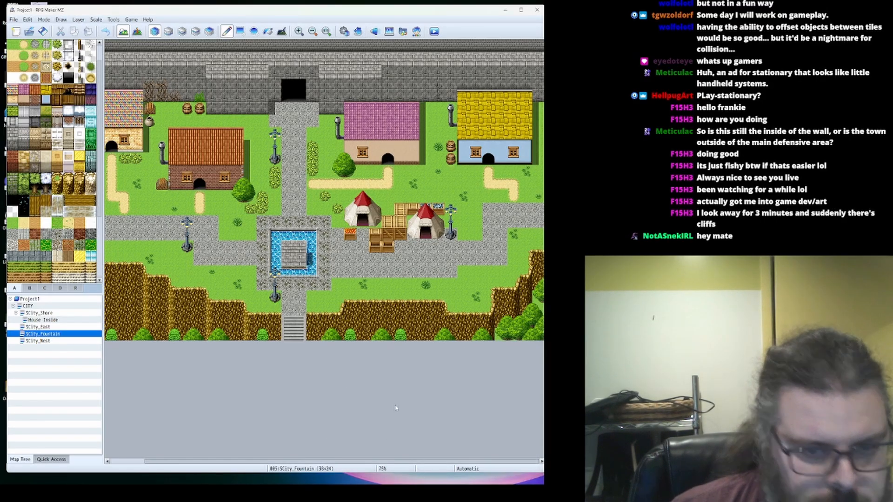
ctrl+scroll(349, 274, up, 1)
drag(344, 462, 397, 462)
ctrl+scroll(456, 373, down, 1)
ctrl+scroll(494, 408, up, 2)
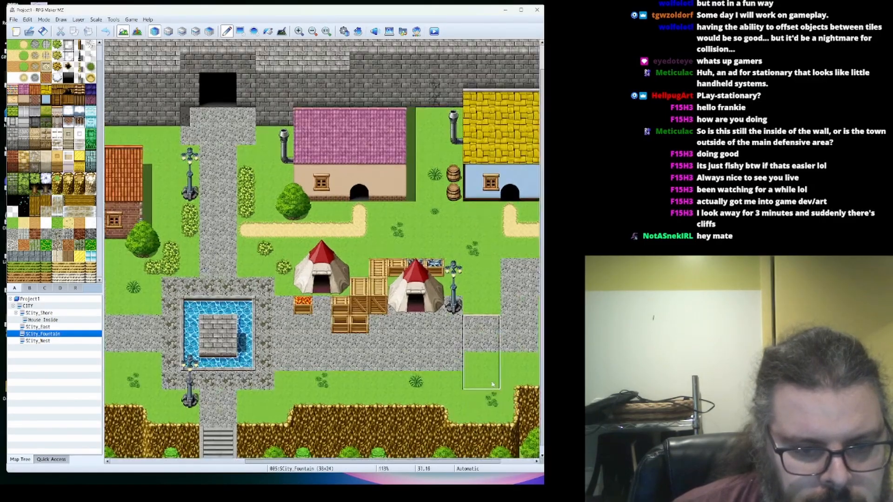
ctrl+scroll(502, 409, up, 1)
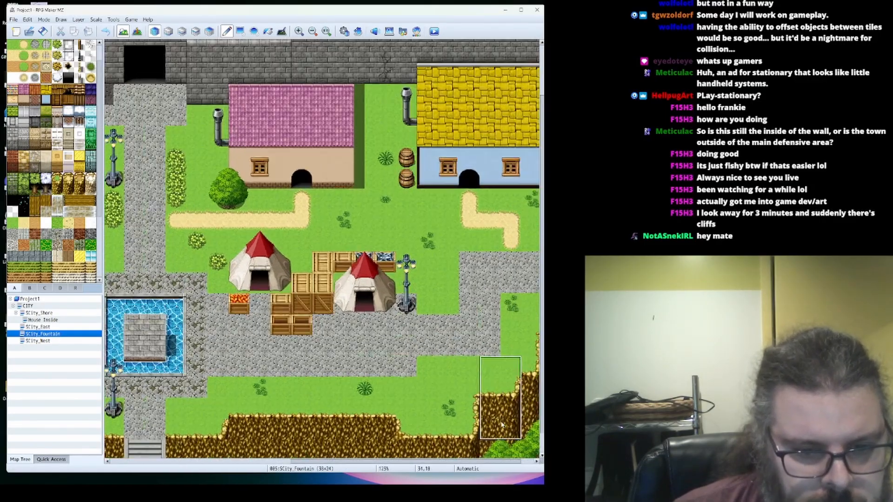
scroll(465, 381, down, 1)
click(535, 462)
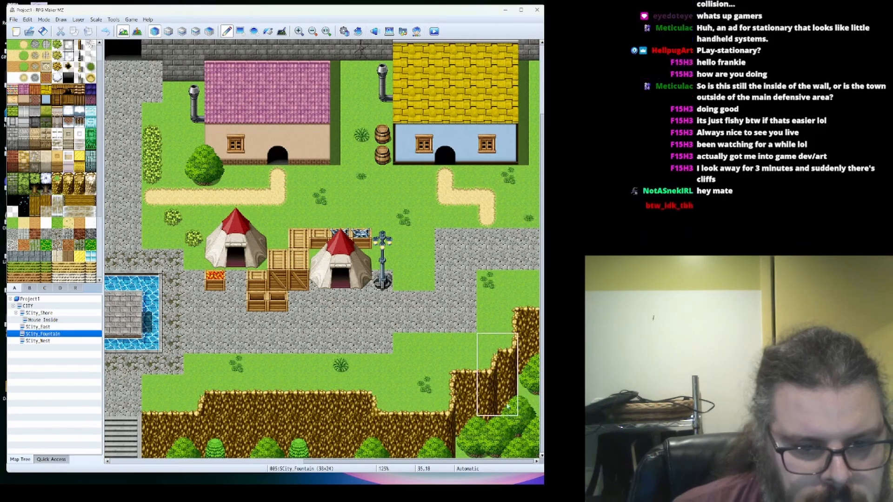
right_drag(508, 321, 531, 388)
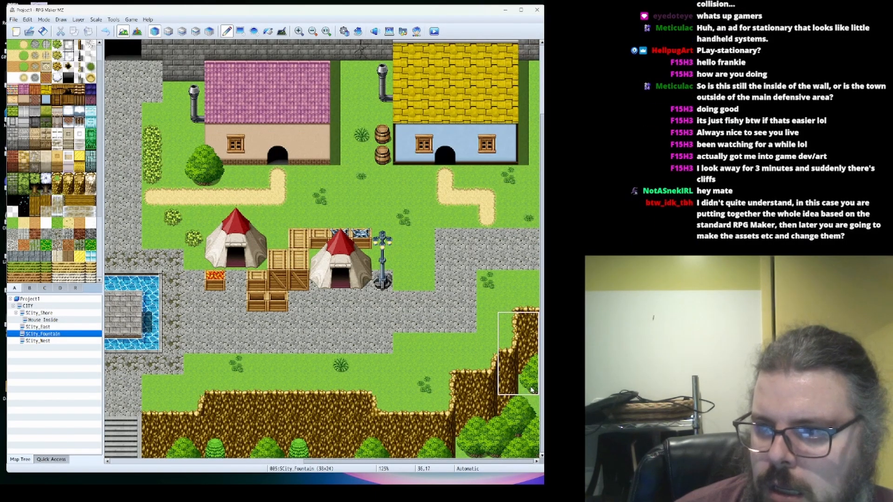
right_click(528, 386)
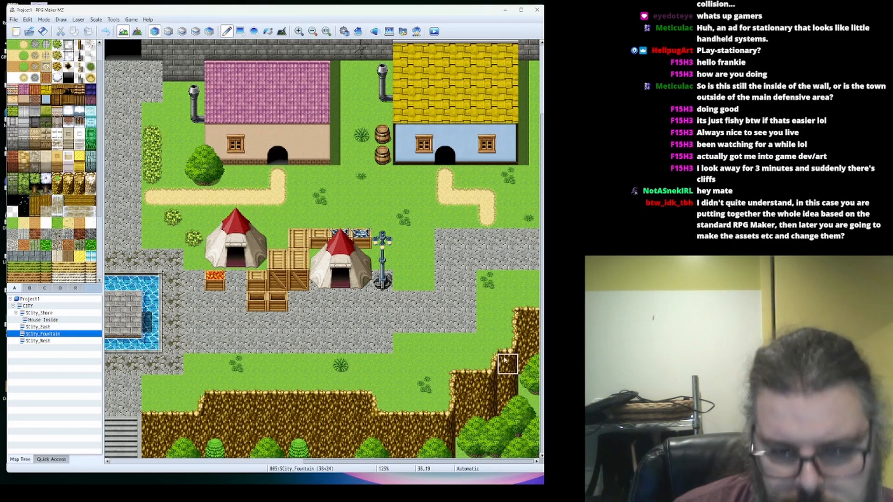
right_drag(487, 343, 489, 429)
right_click(487, 364)
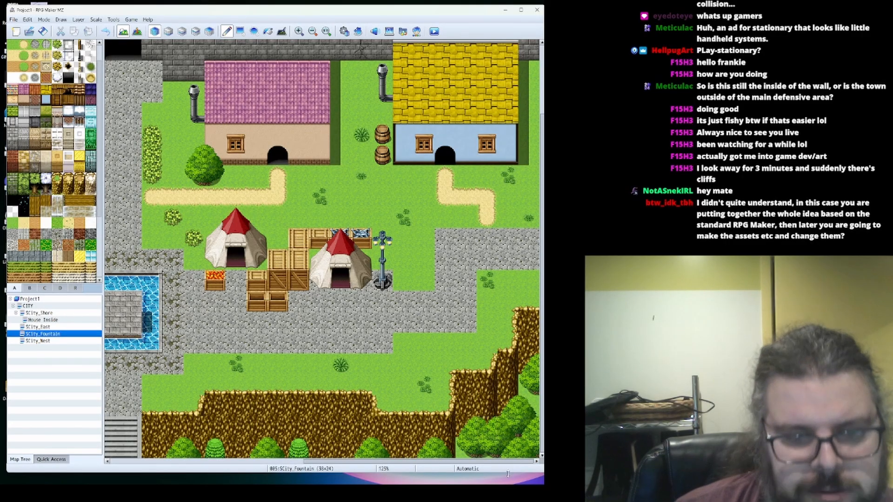
drag(491, 472, 495, 480)
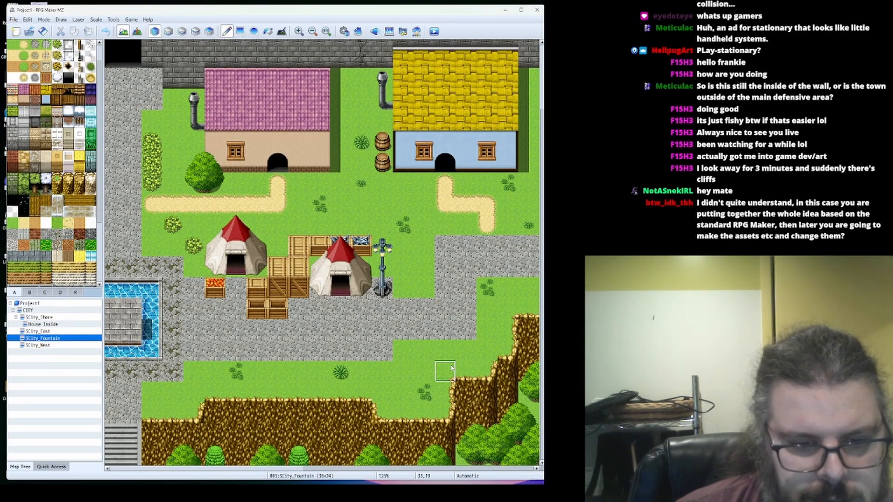
Replace trees below SCity_Fountain's eastern cliff with grass and extend the cliff face downward at the map's eastern edge
right_drag(509, 382, 512, 426)
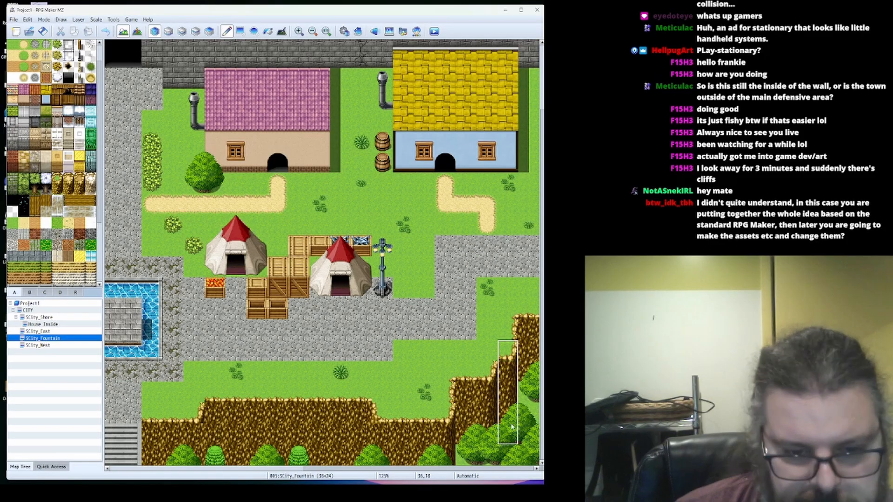
right_click(512, 412)
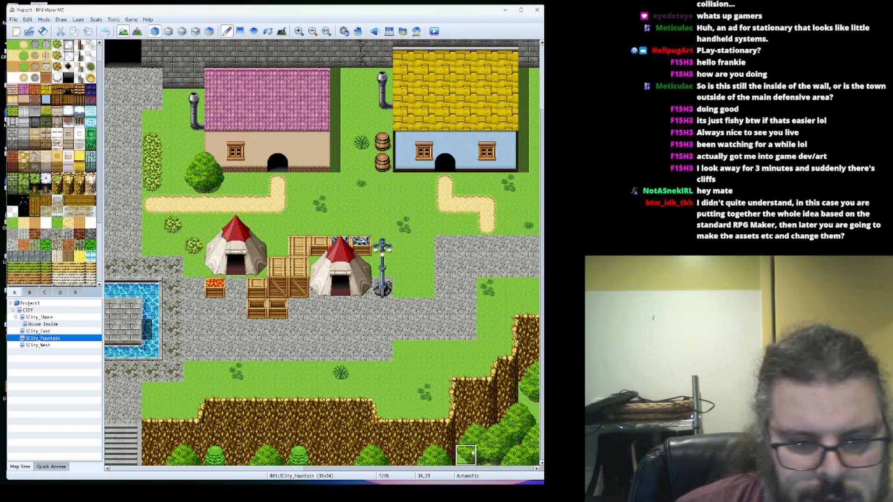
mouse_move(466, 455)
mouse_down()
mouse_move(508, 454)
mouse_move(534, 437)
mouse_move(538, 354)
mouse_up()
right_click(538, 354)
click(532, 370)
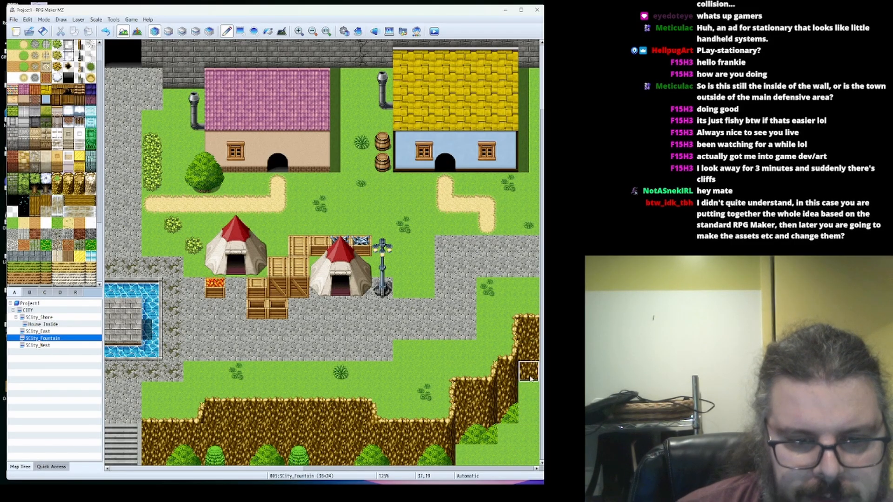
Extend the dirt cliff wall downward at the southeast steps of SCity_Fountain, painting over the bushes at its base
click(513, 408)
click(506, 399)
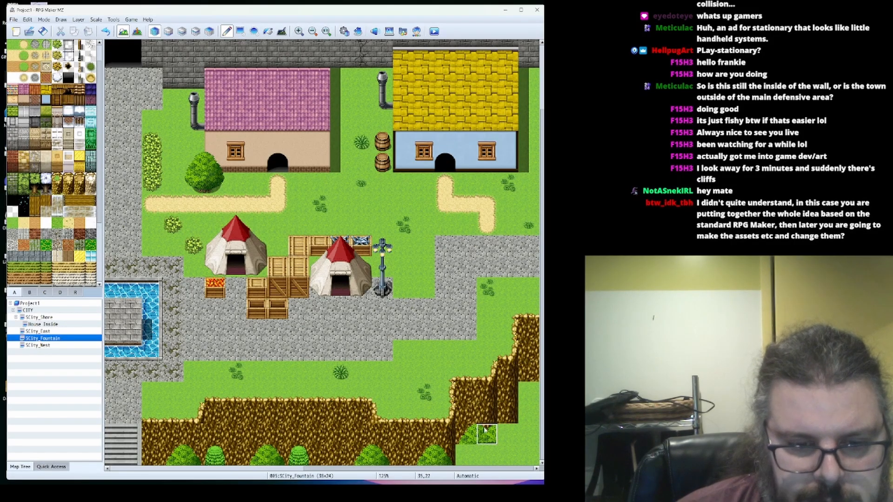
click(486, 414)
click(465, 433)
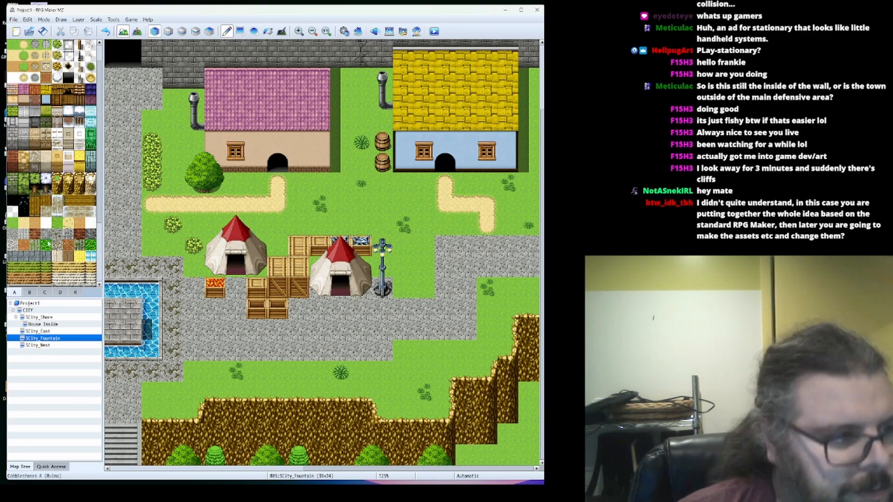
Widen the lower southeast cliff face by copying the adjoining ledge section with its grass and pasting it one tile farther west
scroll(21, 237, down, 5)
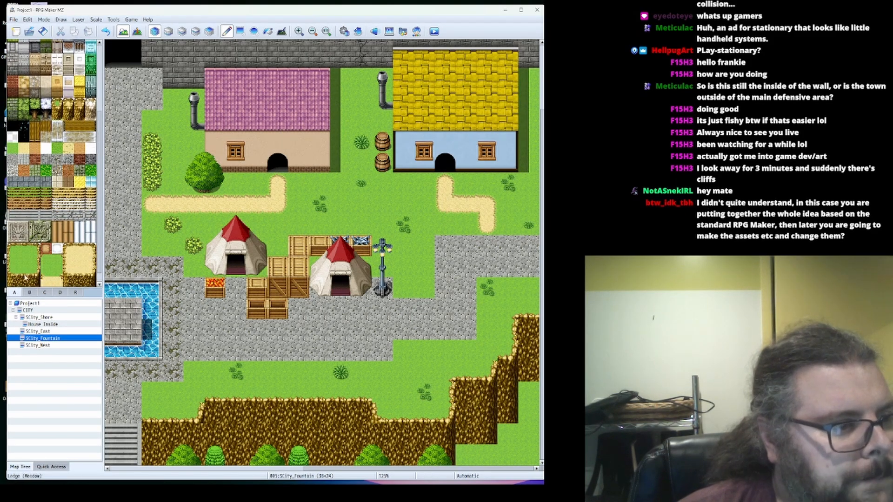
scroll(33, 277, down, 1)
click(33, 282)
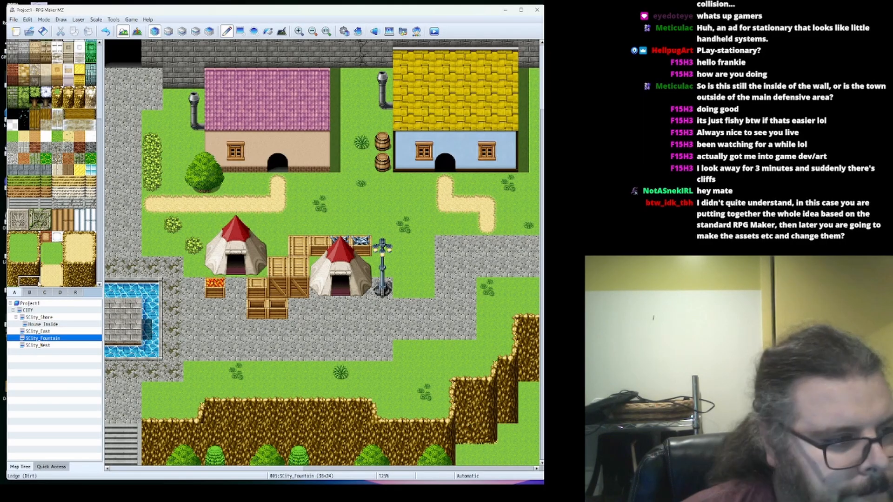
click(35, 281)
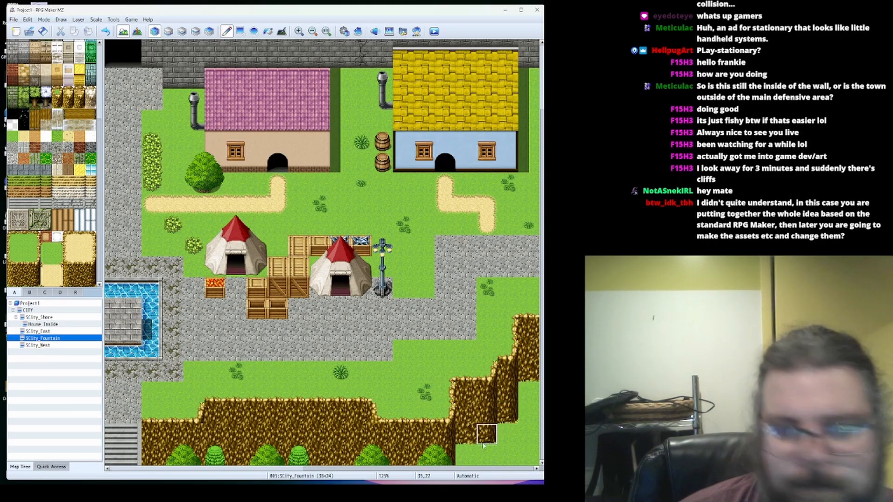
mouse_move(445, 371)
right_down()
mouse_move(446, 396)
mouse_move(489, 460)
mouse_move(464, 471)
mouse_move(423, 393)
mouse_move(406, 386)
right_up()
click(405, 386)
key(ctrl+z)
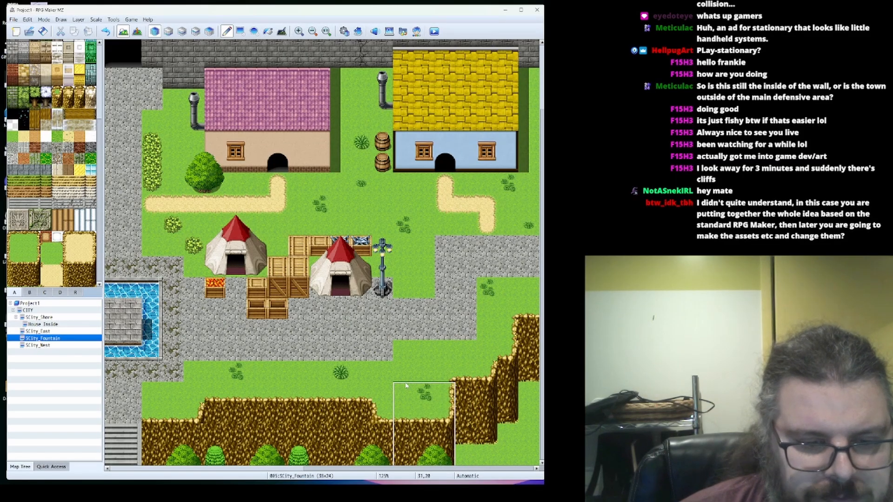
click(406, 379)
right_click(478, 433)
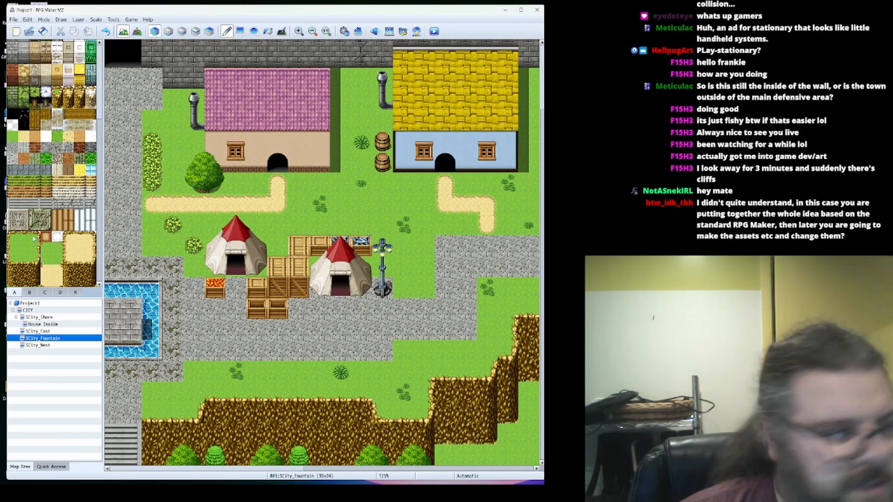
Try a dark arched entrance tile at the foot of the widened cliff face, and restore the plain cliff wall
click(29, 293)
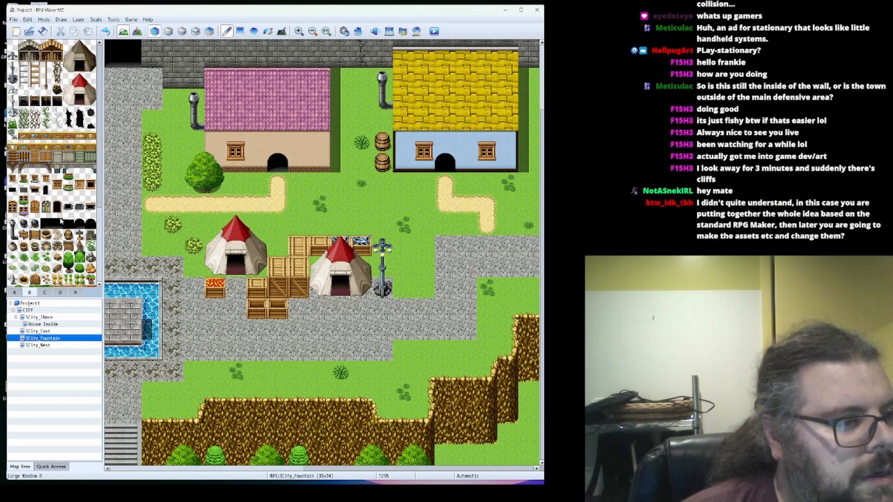
click(57, 207)
click(466, 435)
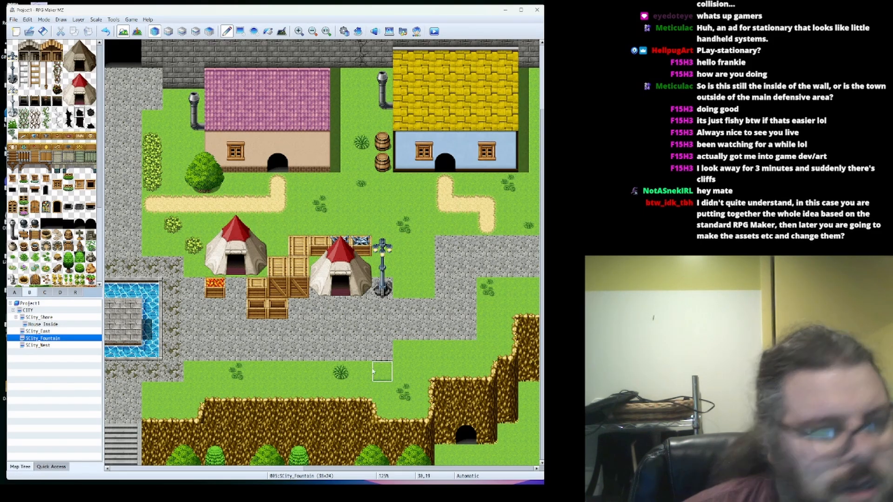
right_click(466, 402)
click(465, 439)
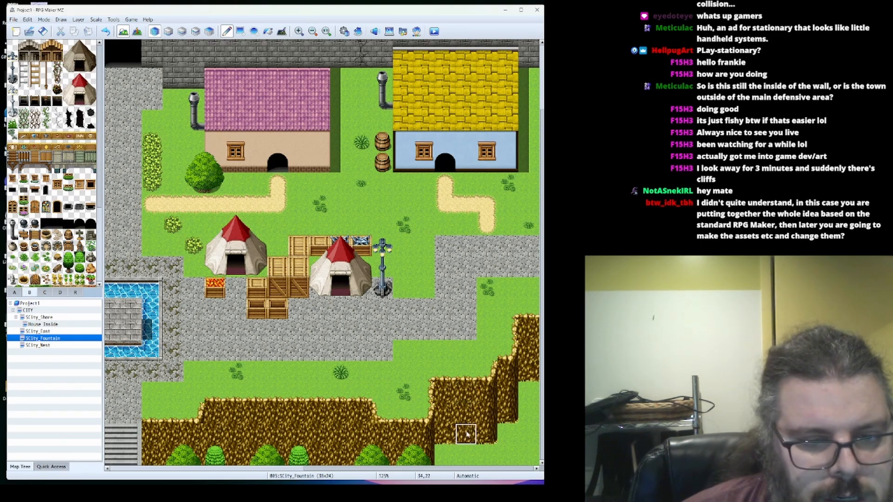
key(ctrl+z)
key(ctrl+z)
key(ctrl+z)
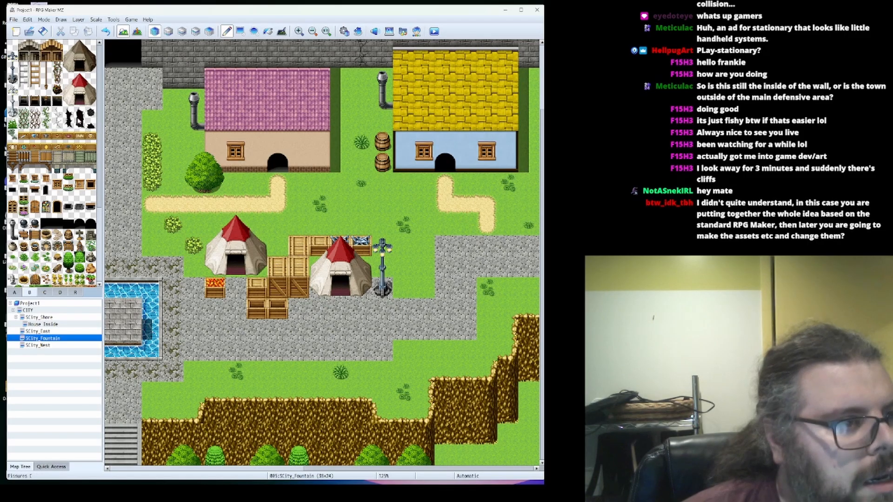
Place a dark fissure in the widened cliff face and keep only a one-tile cave opening at its base
click(466, 413)
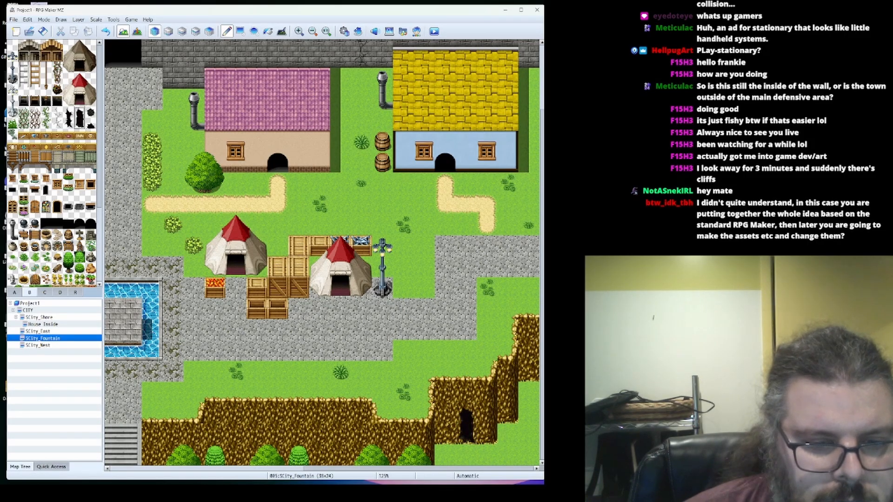
right_click(466, 430)
right_click(467, 417)
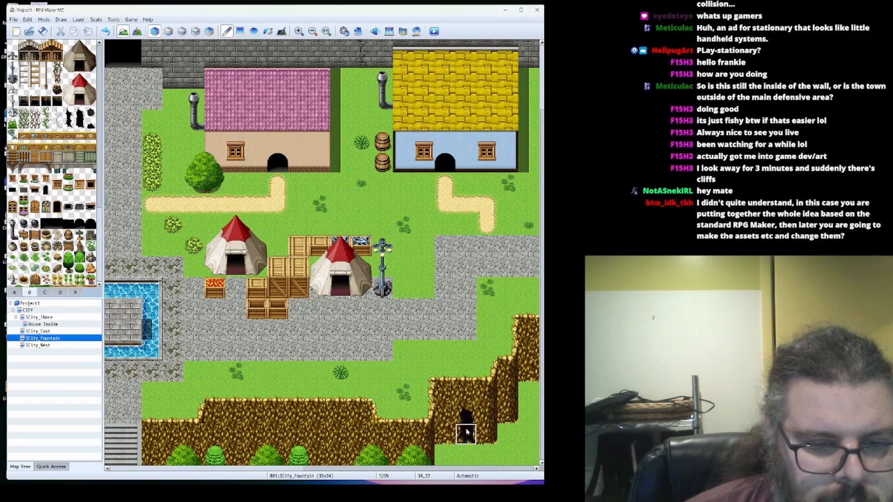
click(467, 430)
right_click(475, 400)
click(465, 411)
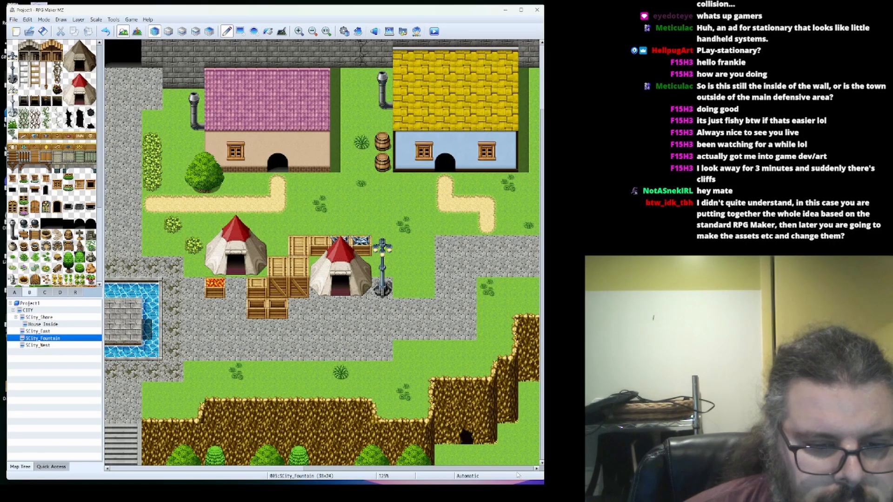
click(466, 433)
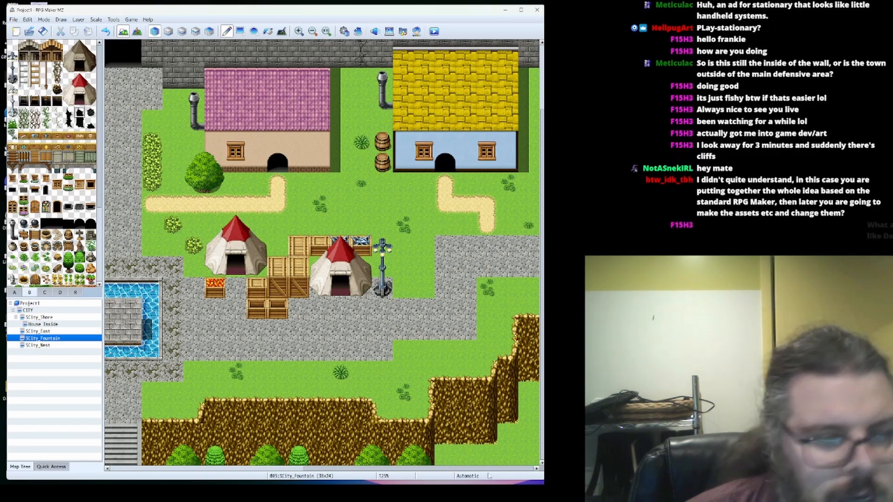
click(465, 435)
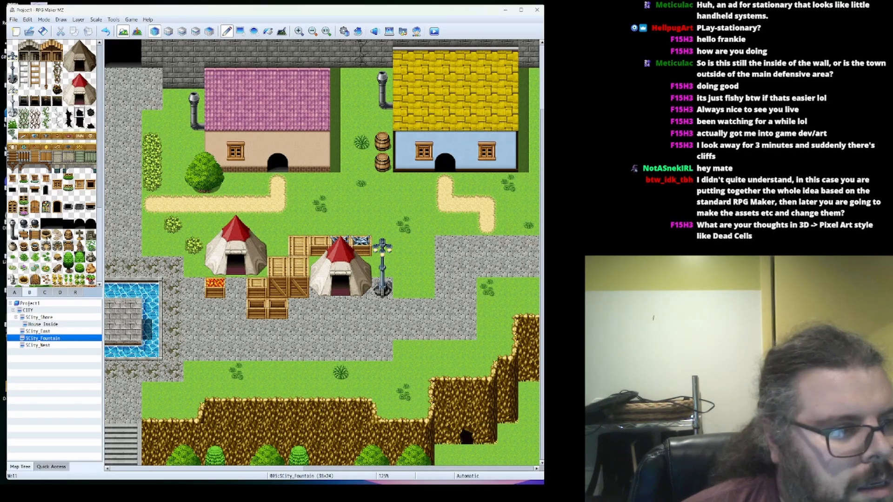
Try to overlay a thin fissure above the cave opening on Layer 3, and return to Automatic layer drawing
click(196, 31)
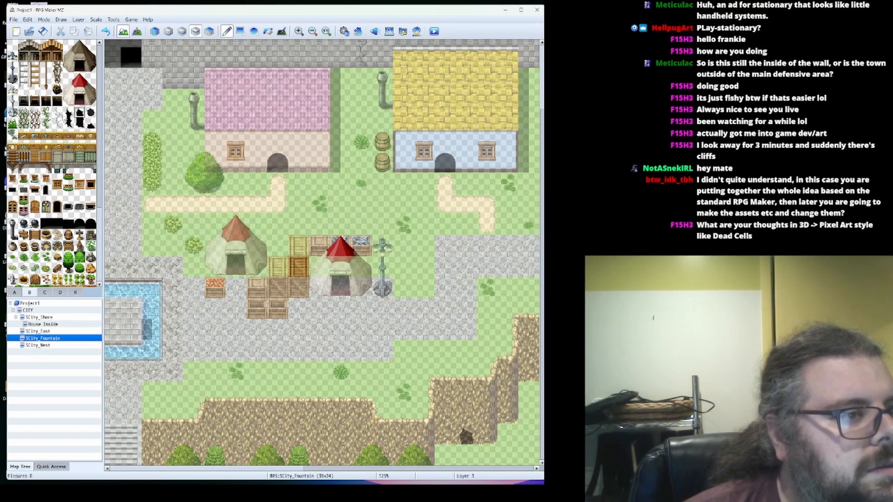
drag(58, 111, 57, 123)
click(467, 415)
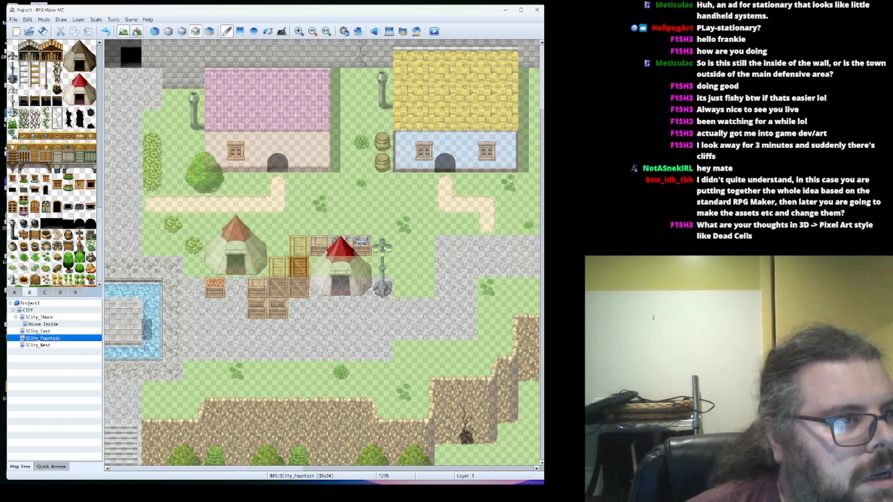
click(154, 31)
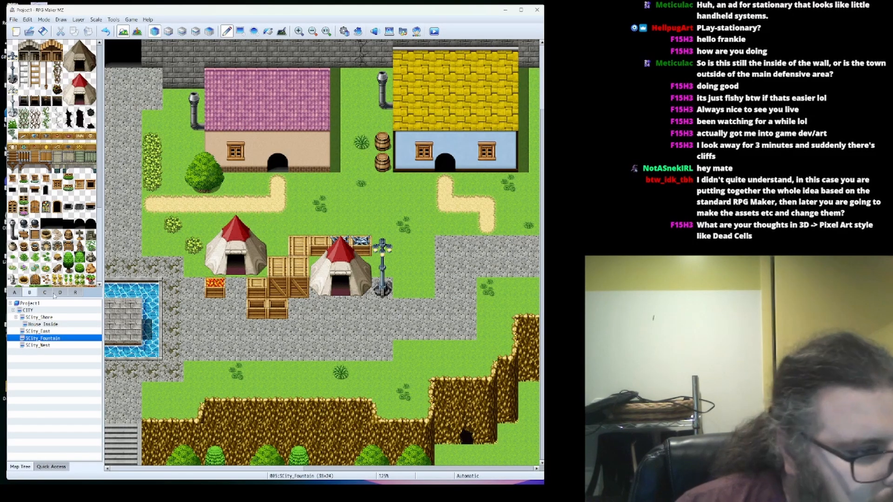
Place two large trees in front of the cliff, one on each side of the cave opening
scroll(51, 186, down, 3)
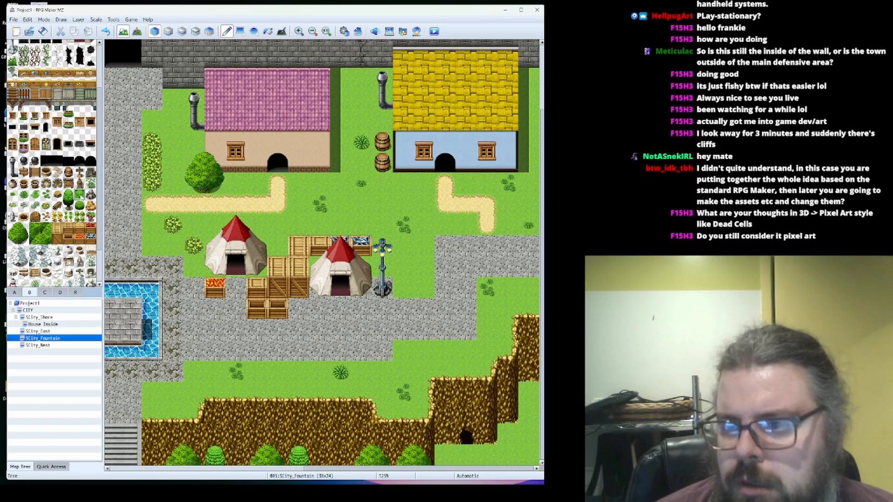
scroll(19, 221, down, 1)
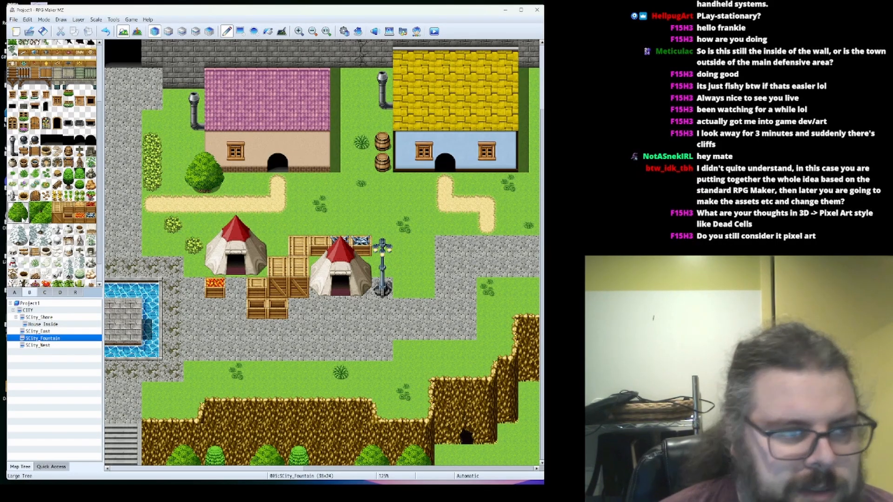
click(469, 436)
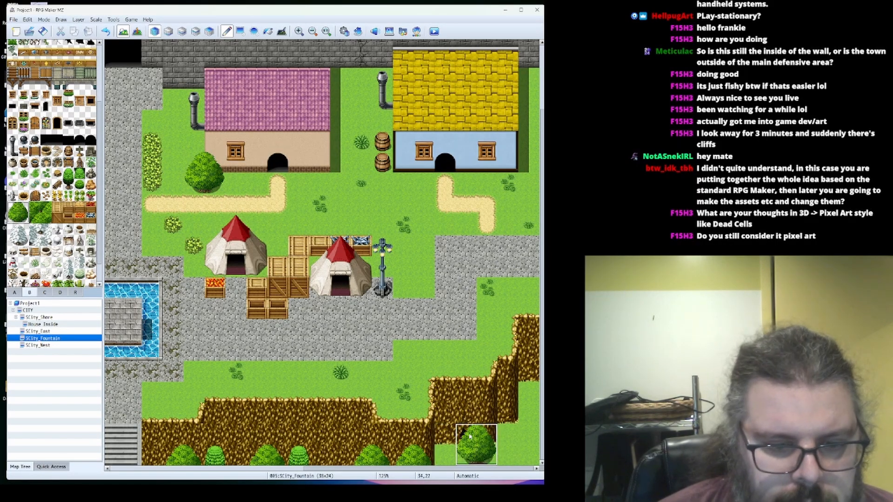
key(ctrl+z)
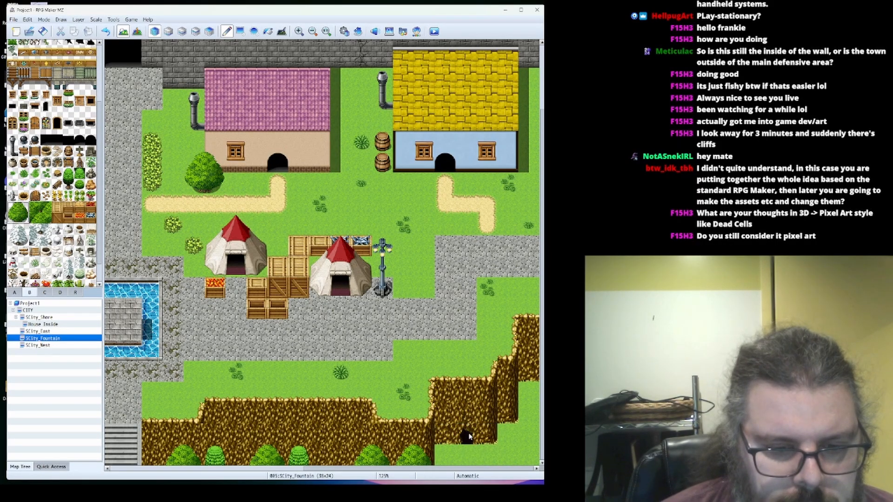
click(444, 454)
click(488, 433)
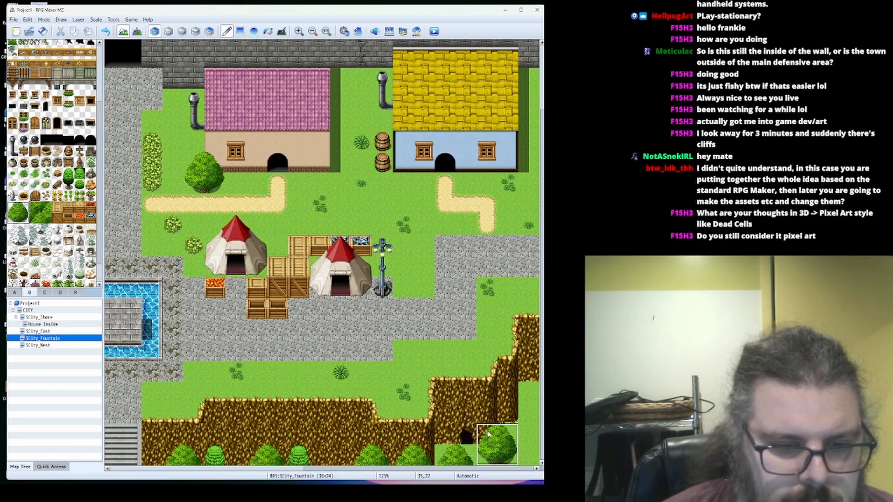
key(ctrl+z)
click(445, 446)
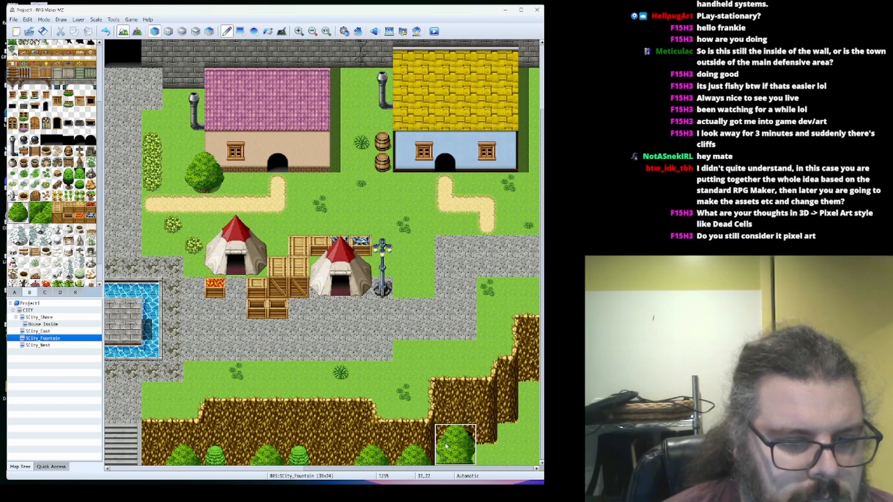
key(ctrl+z)
click(492, 434)
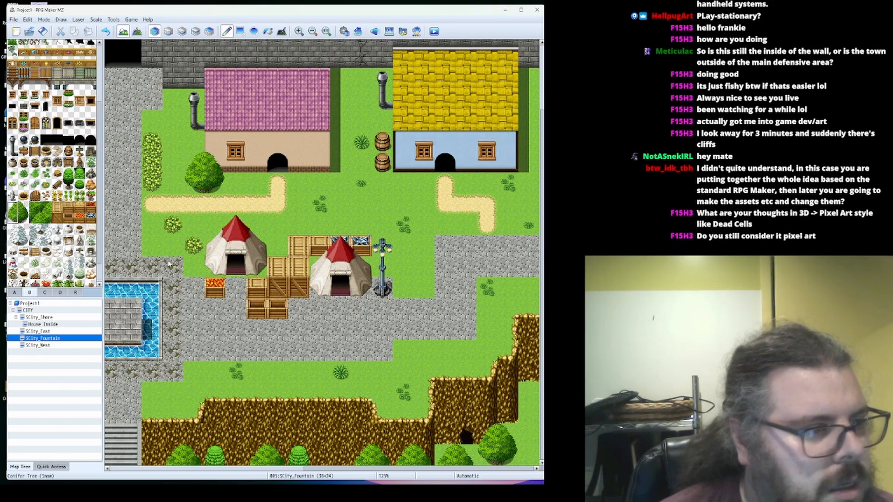
Add large trees on the grass along the map's eastern edge, overlapping the one east of the cave opening
click(529, 381)
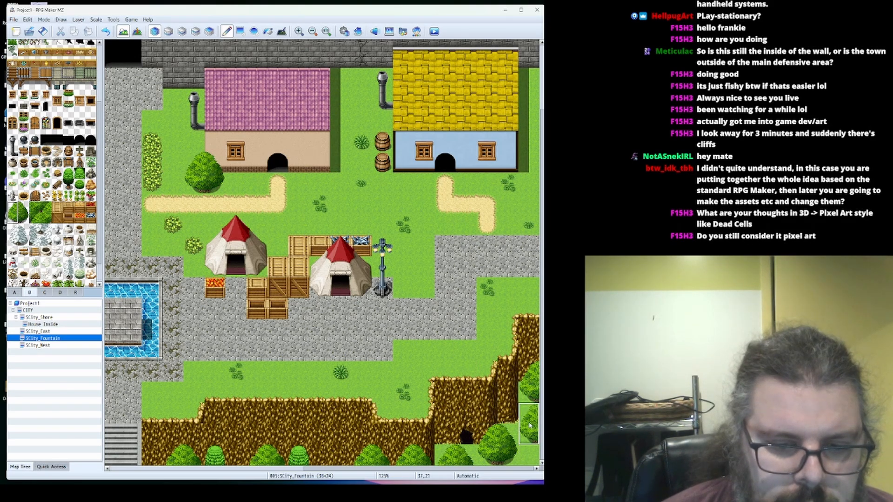
click(530, 433)
right_click(534, 432)
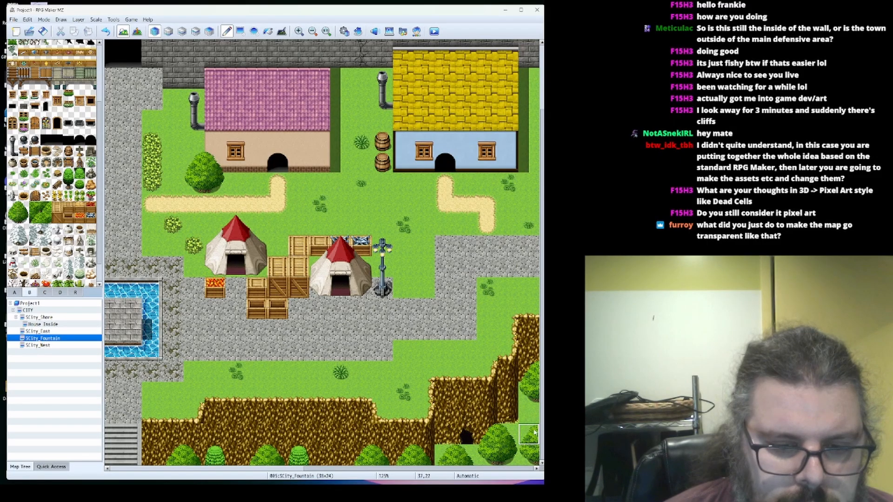
right_click(442, 456)
click(510, 456)
key(ctrl+z)
click(528, 455)
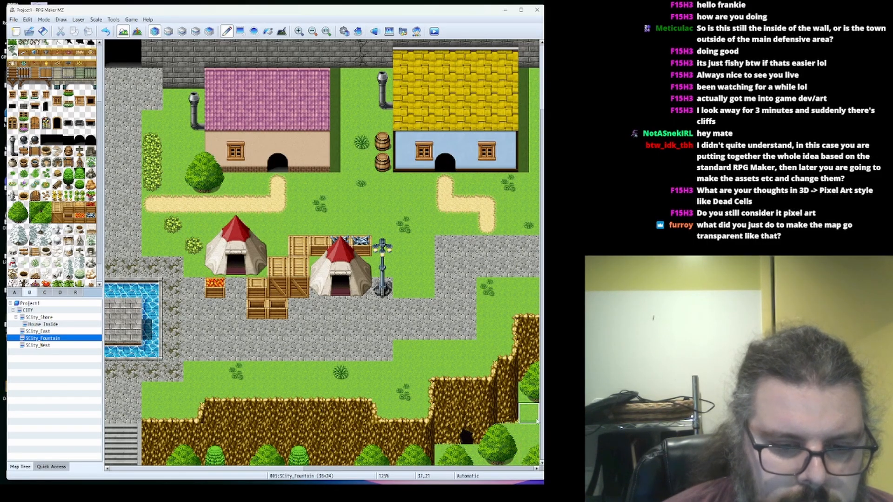
drag(20, 206, 16, 220)
click(525, 415)
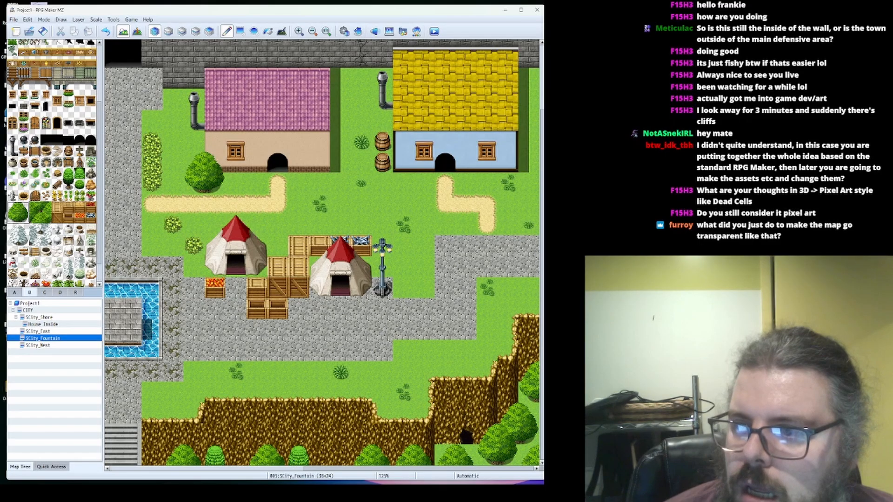
click(437, 446)
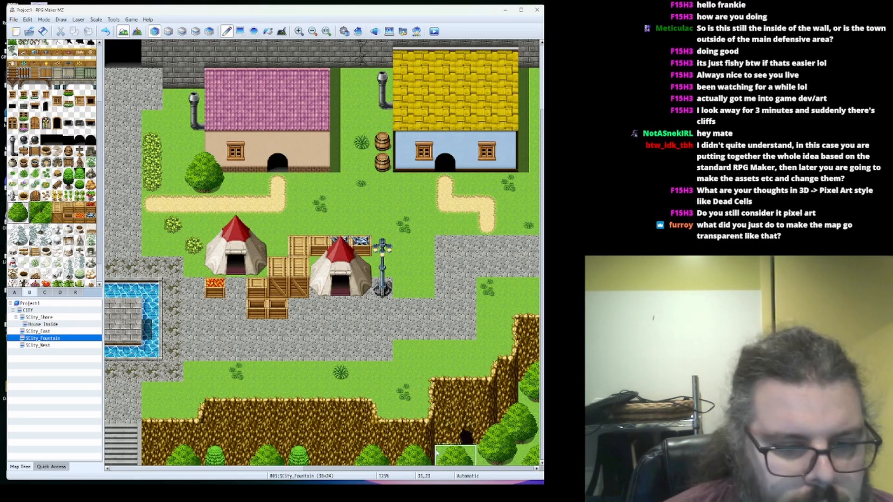
Switch through the individual map layers to examine which tiles lie on each, ending on Layer 1
click(195, 31)
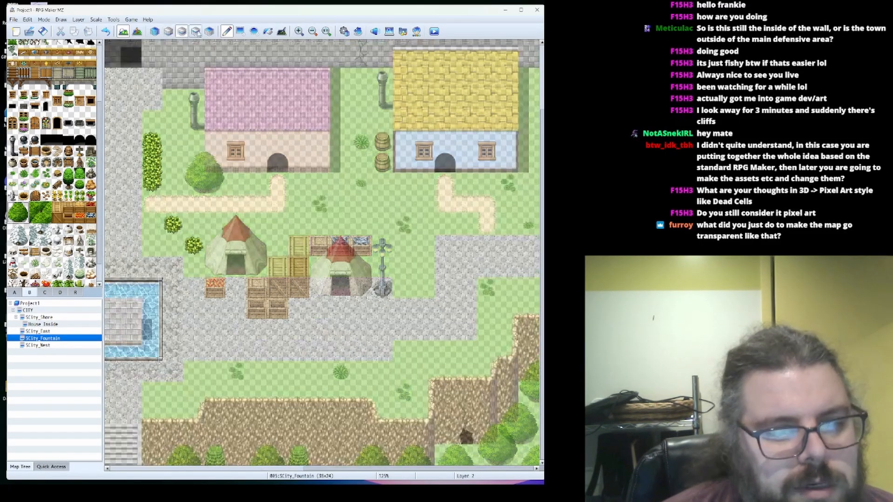
click(213, 33)
click(198, 34)
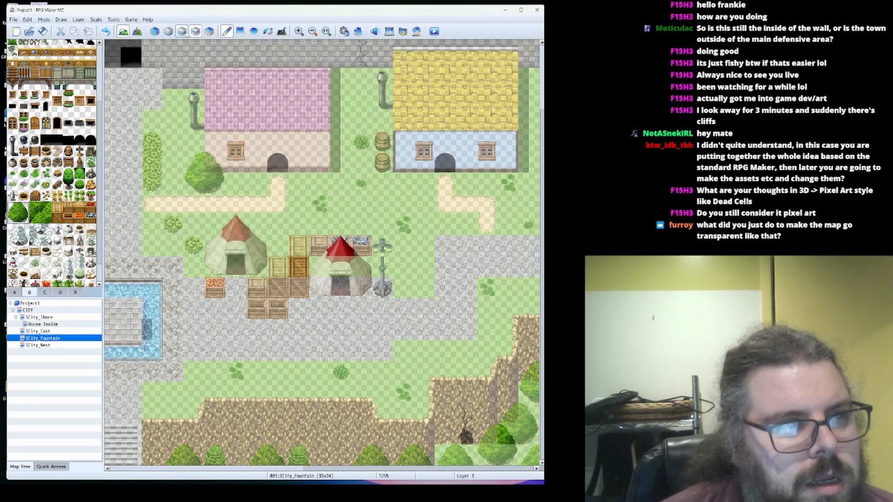
click(183, 33)
click(169, 34)
click(156, 34)
click(169, 34)
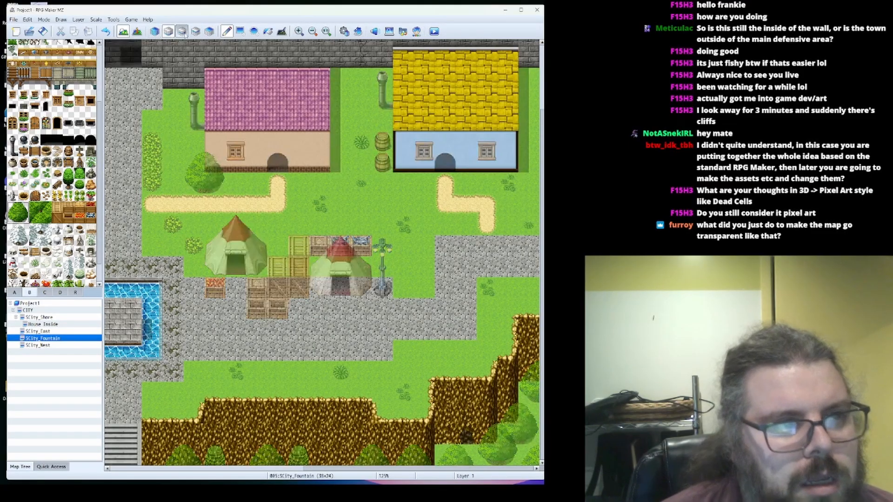
click(183, 34)
click(196, 34)
click(211, 34)
click(195, 31)
click(169, 31)
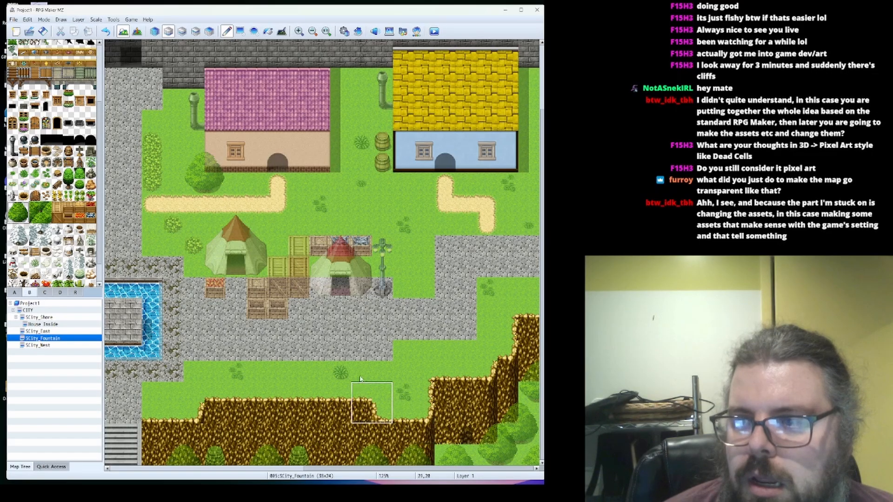
Return to Automatic layer drawing and add a large tree in front of the cliff, just west of the cave opening
click(154, 32)
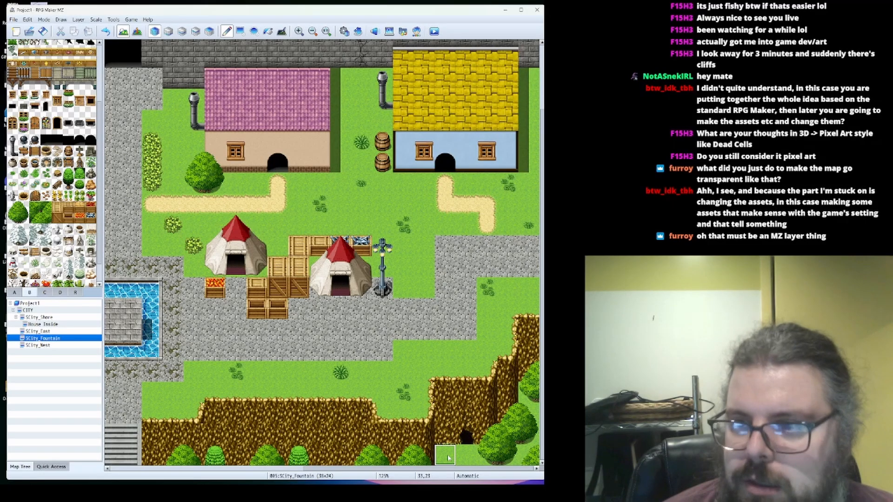
drag(448, 458, 466, 458)
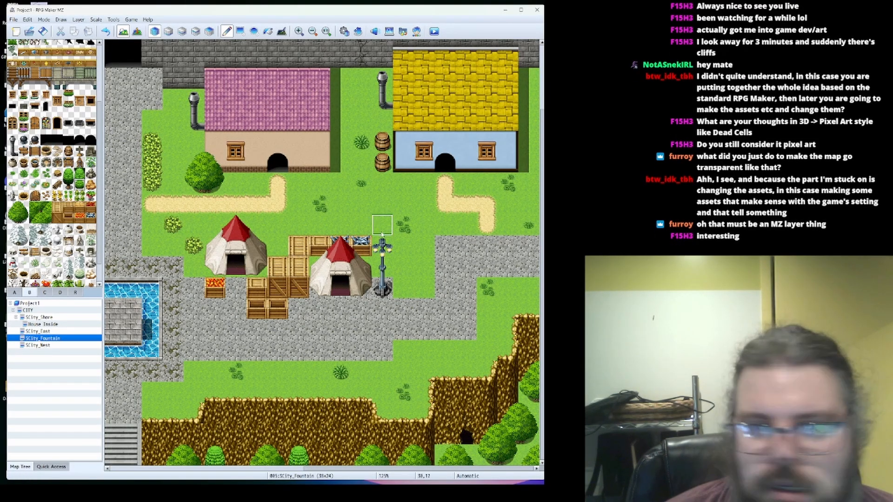
scroll(405, 190, left, 5)
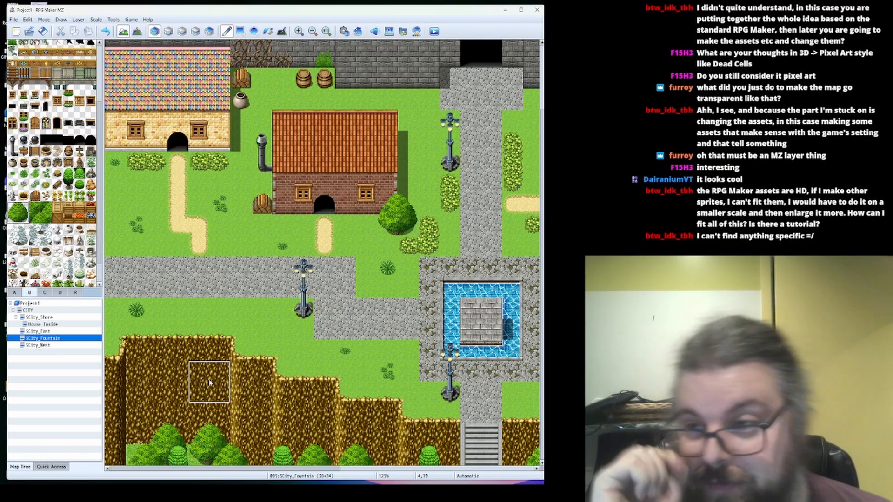
ctrl+scroll(292, 335, down, 2)
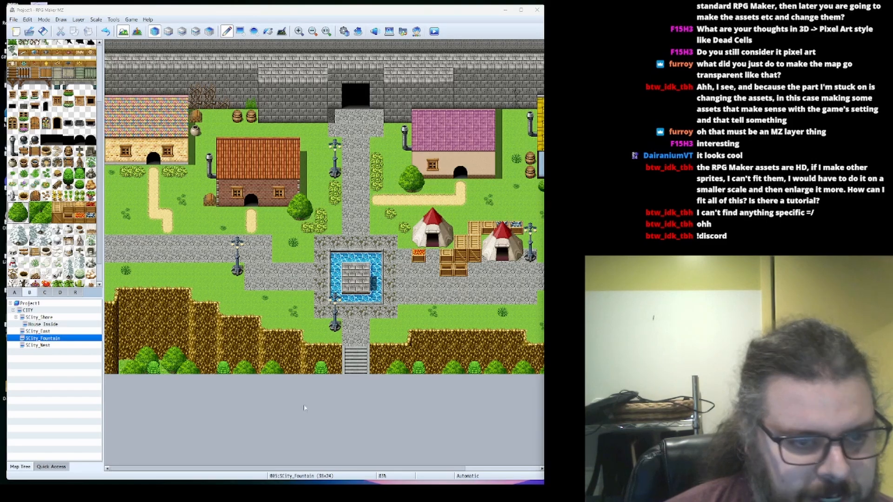
Switch to Aseprite, look at the available RPG Maker asset export scripts, and return to RPG Maker MZ
key(alt+Tab)
drag(107, 59, 195, 47)
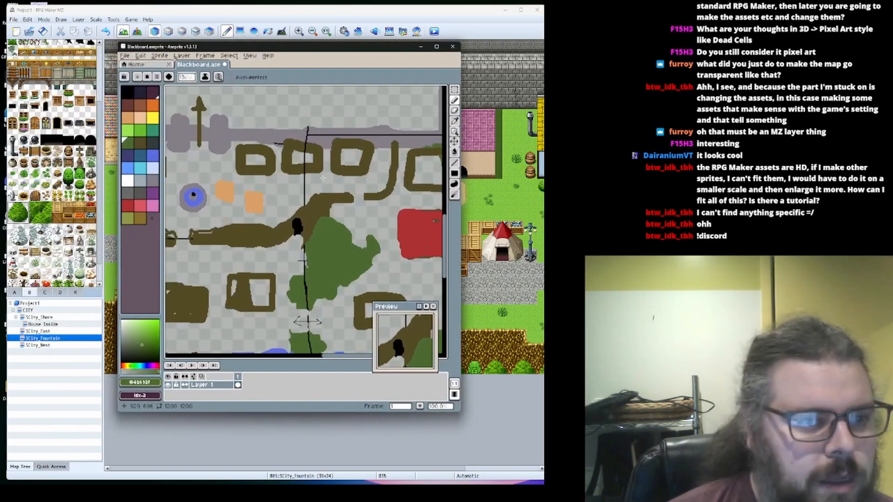
click(125, 56)
mouse_move(147, 143)
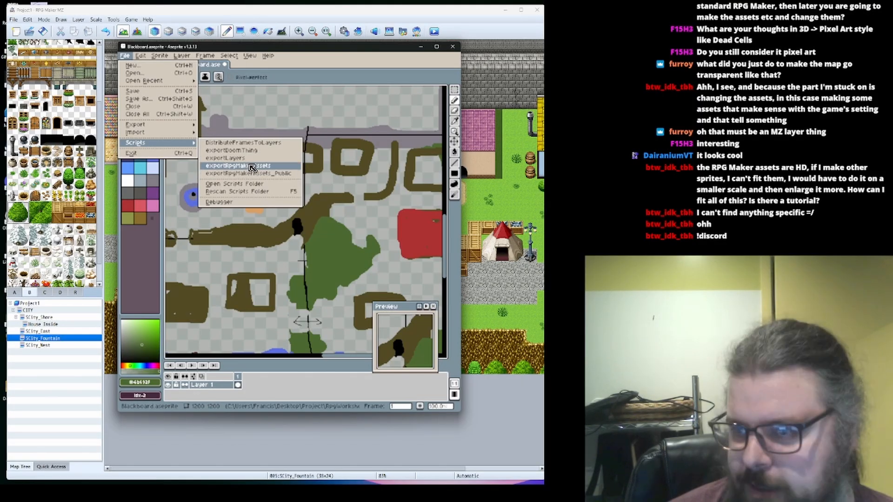
click(353, 158)
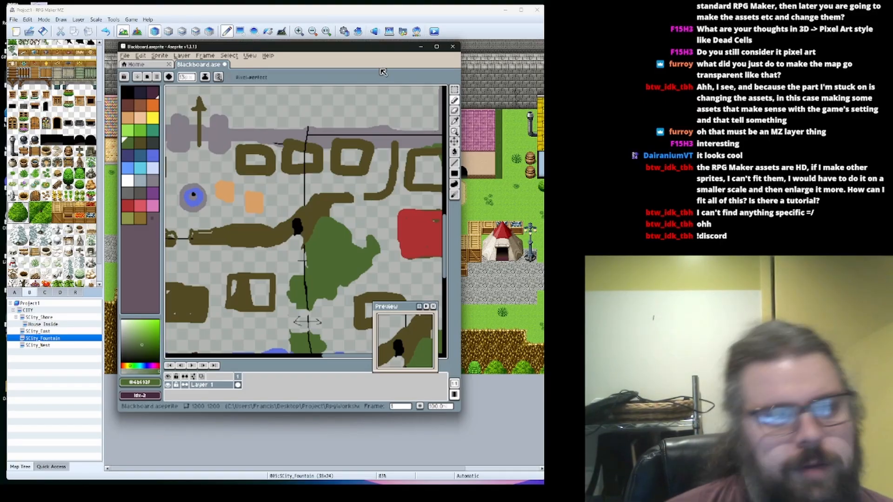
key(alt+Tab)
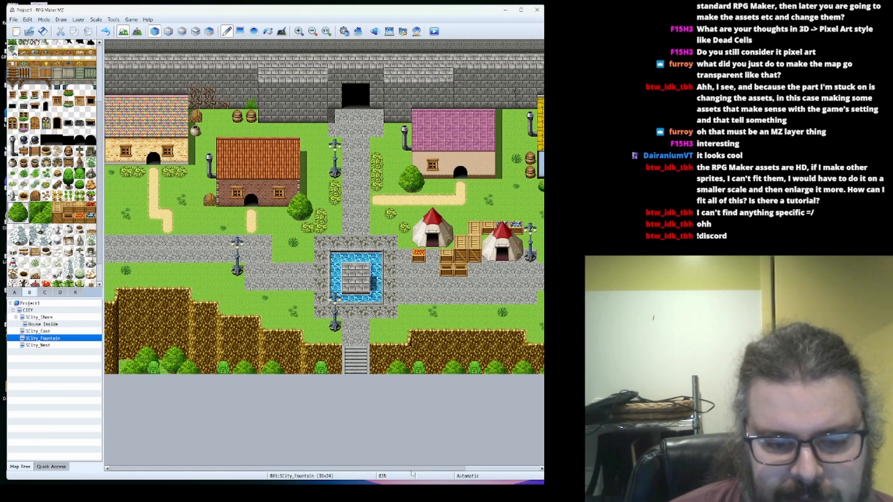
drag(412, 470, 555, 452)
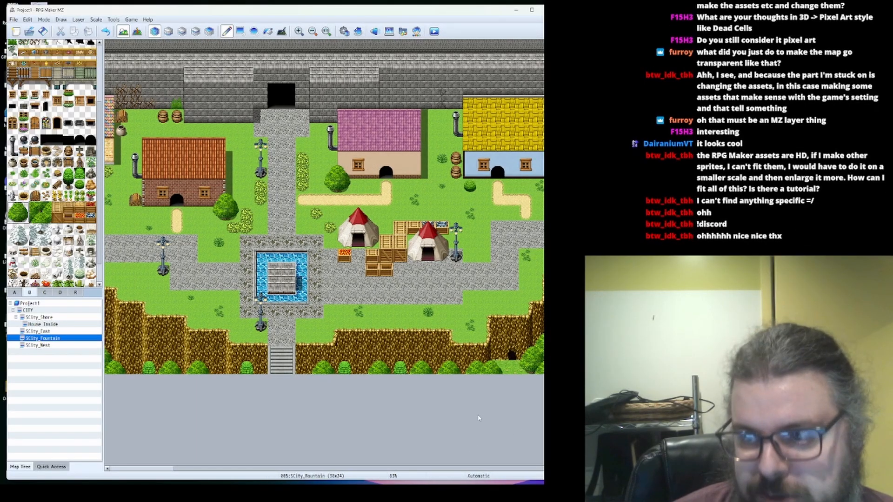
drag(409, 469, 324, 476)
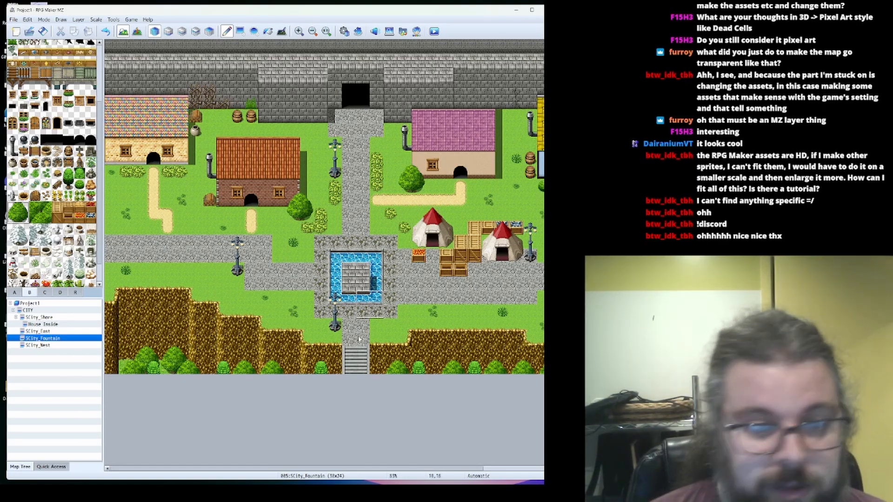
drag(360, 469, 484, 471)
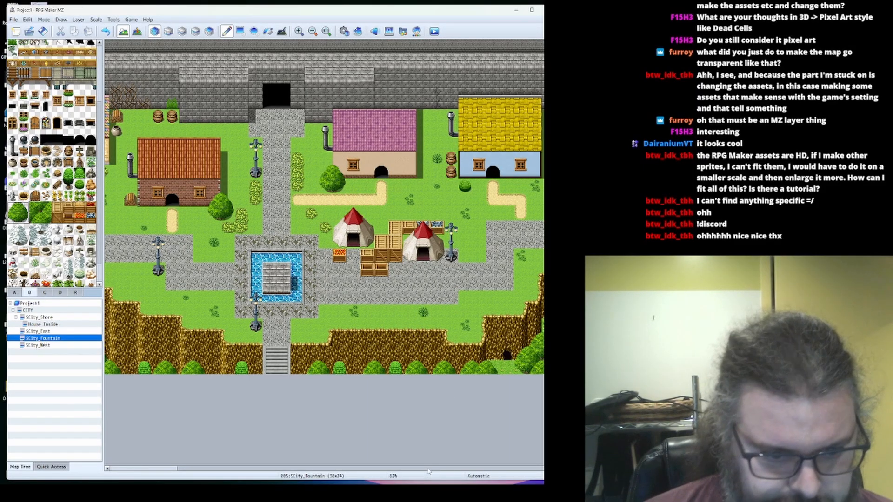
drag(429, 471, 279, 478)
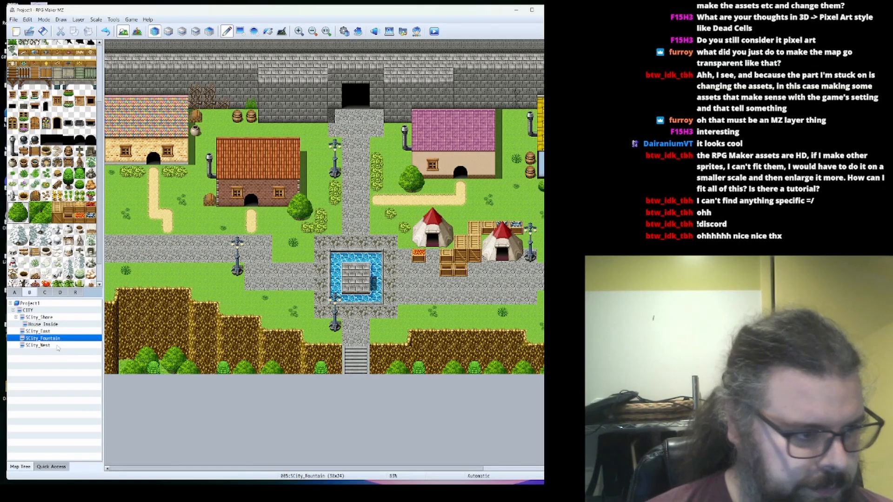
click(39, 345)
click(54, 338)
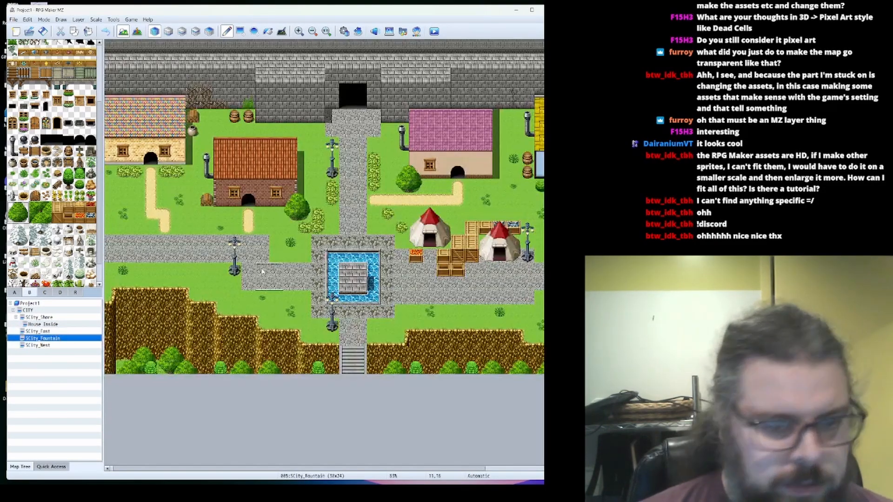
Copy the easternmost column of SCity_Fountain and paste it into the first two columns of SCity_East's western edge
ctrl+scroll(268, 270, down, 2)
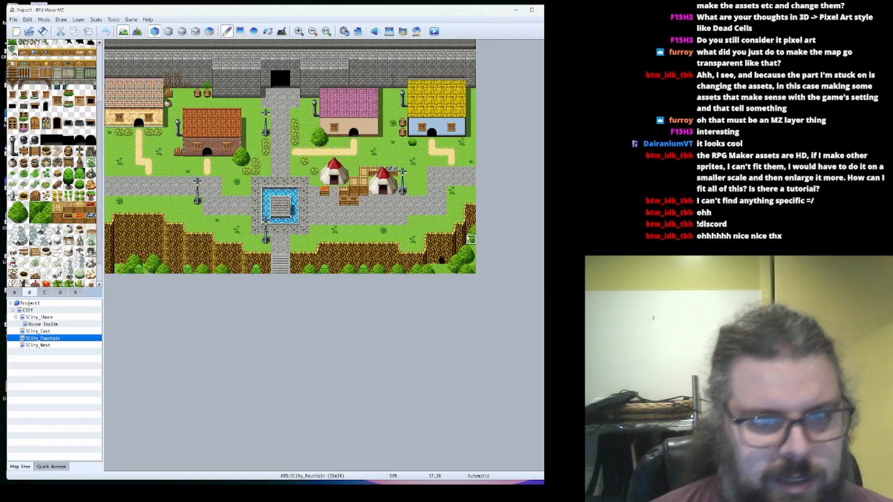
right_drag(471, 240, 469, 45)
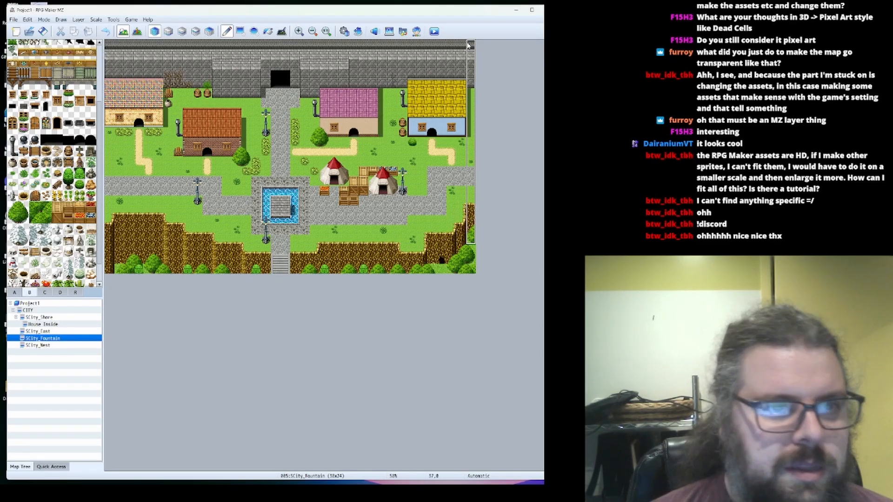
click(39, 345)
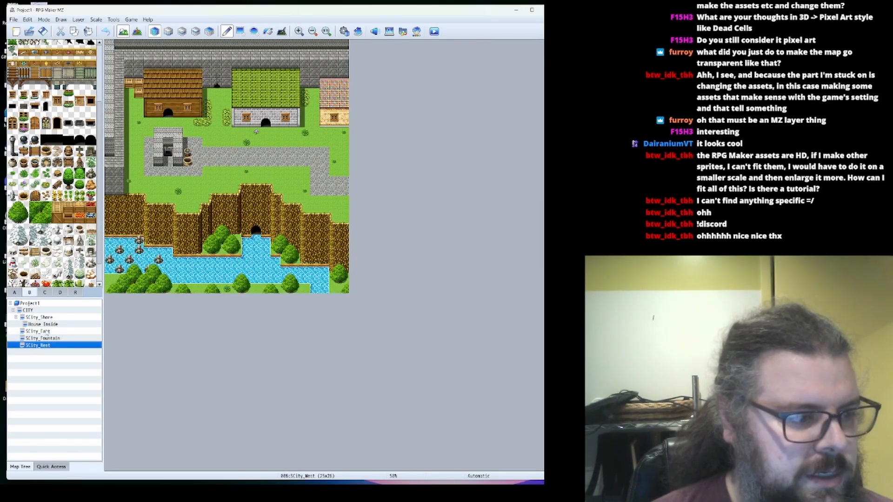
click(47, 331)
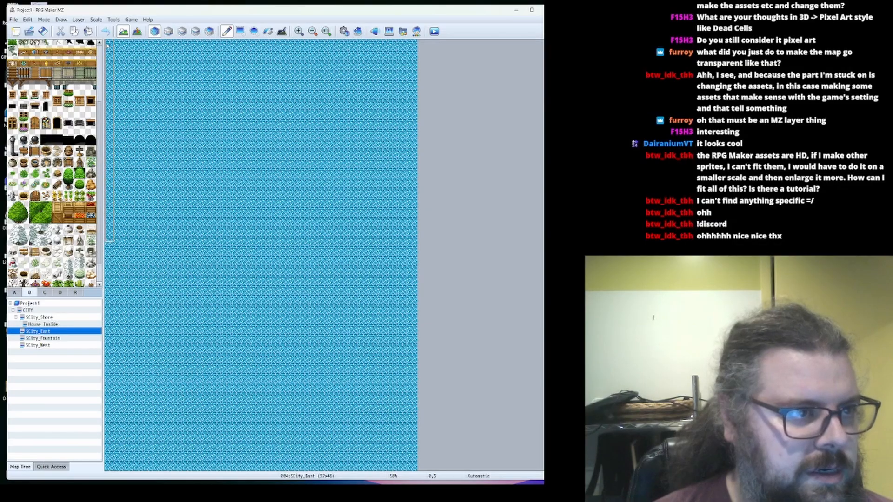
click(108, 46)
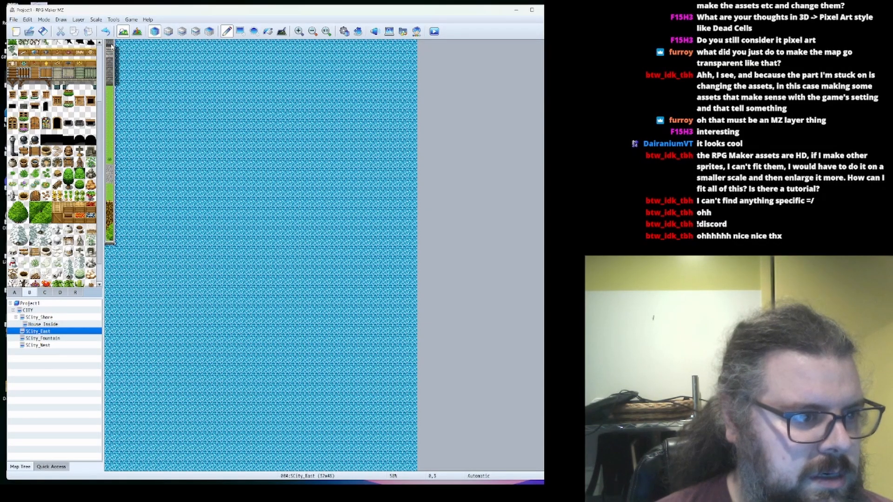
click(117, 46)
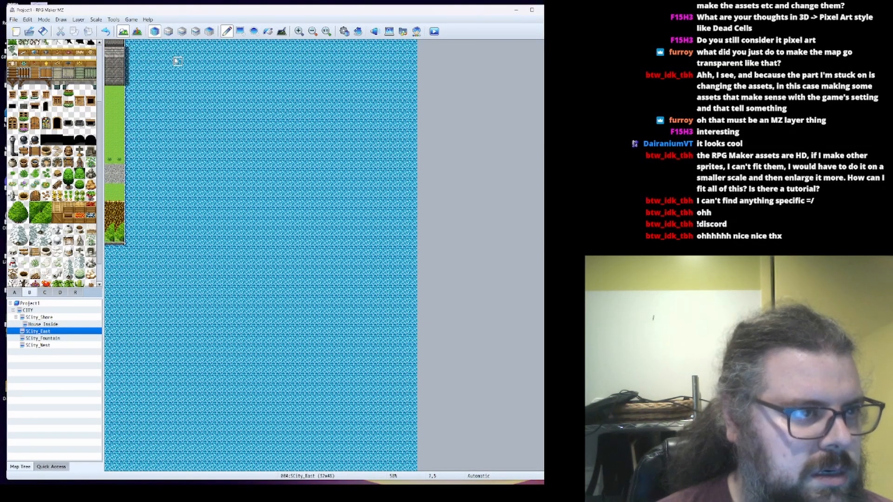
Extend the stone wall along SCity_East's northern edge across the full width of the map
click(240, 31)
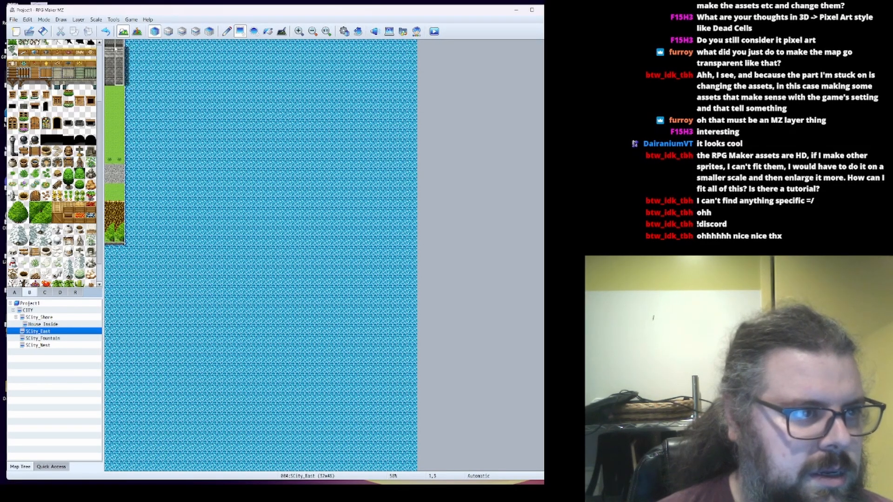
click(227, 31)
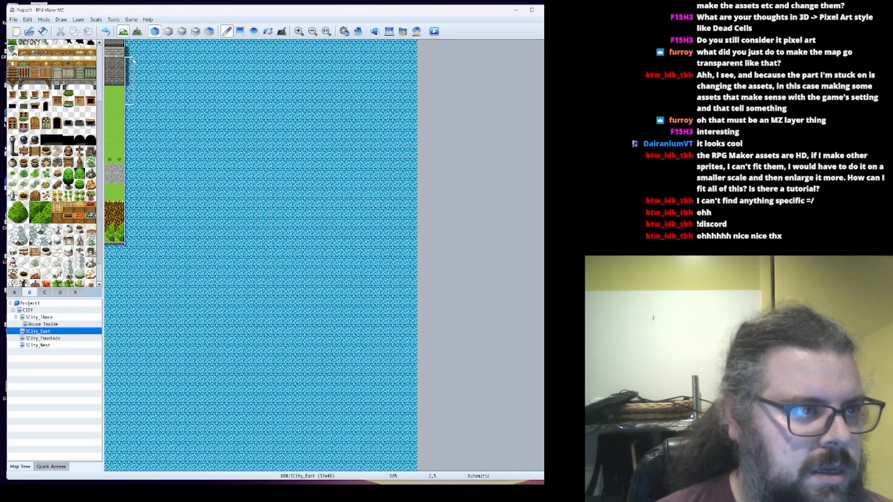
mouse_move(123, 49)
mouse_down()
mouse_move(236, 53)
mouse_move(122, 46)
mouse_up()
key(ctrl+z)
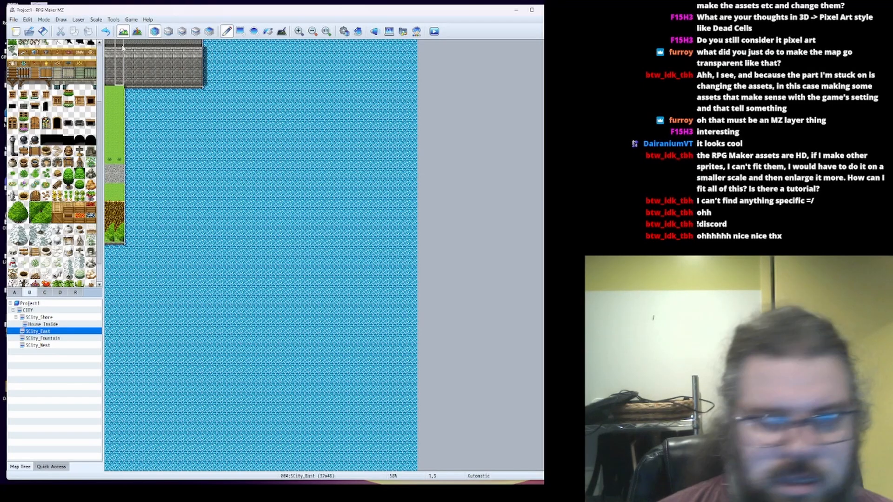
key(alt+Tab)
key(alt+Tab)
scroll(126, 70, up, 2)
scroll(186, 56, down, 1)
drag(199, 46, 412, 45)
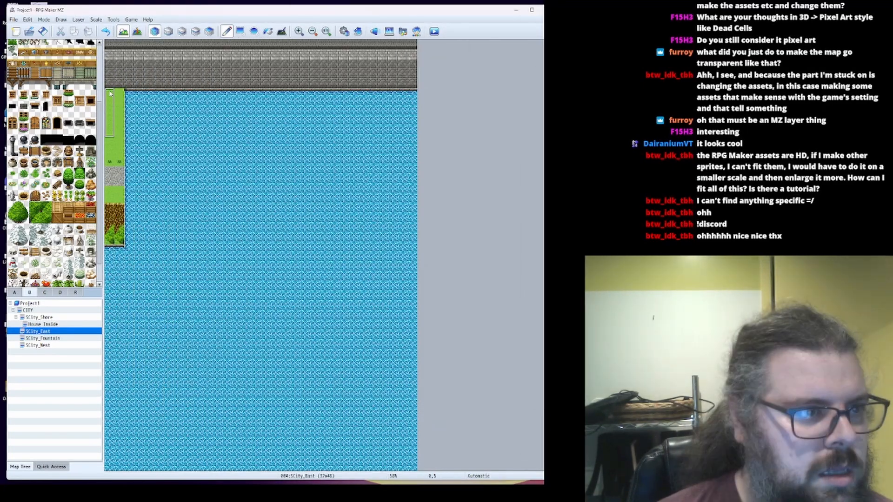
Repeat the grass, pavement and cliff strip eastward past the middle of SCity_East, continuing it diagonally up toward the stone wall
right_drag(109, 94, 120, 240)
drag(120, 240, 275, 239)
right_drag(275, 220, 275, 210)
mouse_move(275, 202)
mouse_down()
mouse_move(296, 181)
mouse_move(304, 94)
mouse_up()
right_click(276, 191)
mouse_move(285, 182)
mouse_down()
mouse_move(281, 102)
mouse_move(295, 94)
mouse_up()
Fill the eastern end of the plateau with grass cliff-top tiles up to the stone wall
click(14, 293)
click(35, 248)
drag(305, 132, 305, 93)
mouse_move(295, 142)
mouse_down()
mouse_move(295, 182)
mouse_move(285, 191)
mouse_move(246, 181)
mouse_up()
click(34, 259)
click(266, 201)
right_click(247, 200)
Redraw the cliff face beneath the plateau, stepping up to the northeast, with a grass strip along its base
click(24, 281)
mouse_move(109, 230)
mouse_down()
mouse_move(275, 230)
mouse_move(110, 239)
mouse_move(276, 239)
mouse_move(305, 180)
mouse_up()
right_click(261, 191)
click(57, 136)
right_click(276, 239)
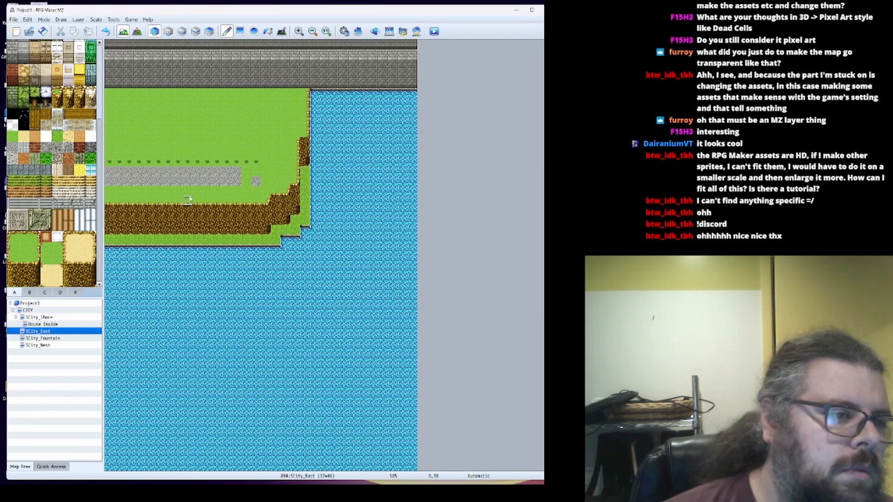
Copy the eastern edge of the yellow-roofed house from SCity_Fountain and paste it at the matching spot on SCity_East
click(43, 338)
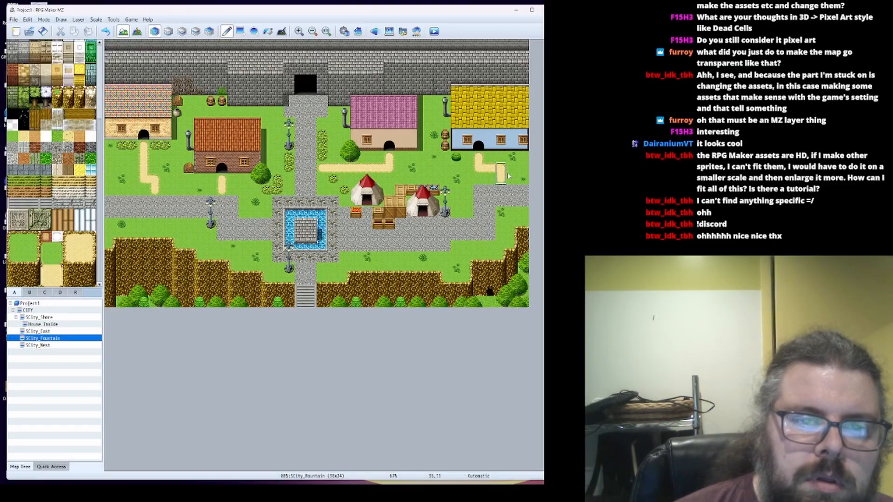
click(168, 31)
click(209, 32)
click(38, 345)
click(42, 338)
click(155, 32)
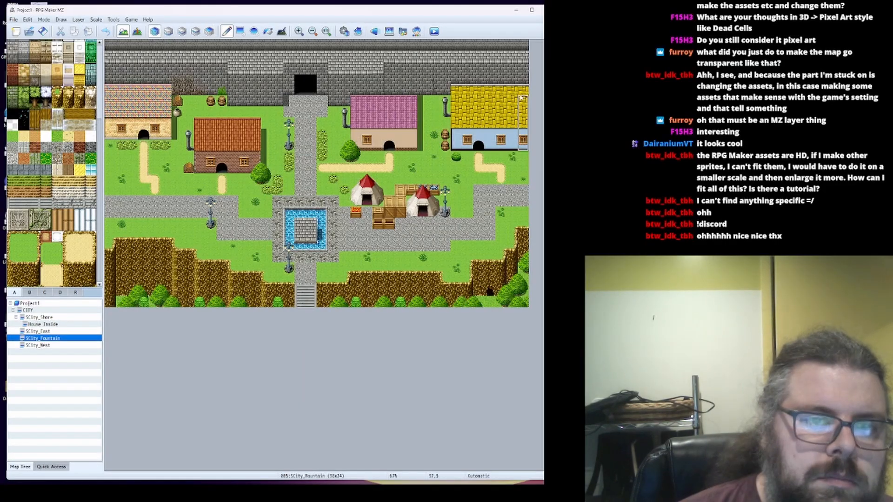
key(Up)
key(Down)
key(Up)
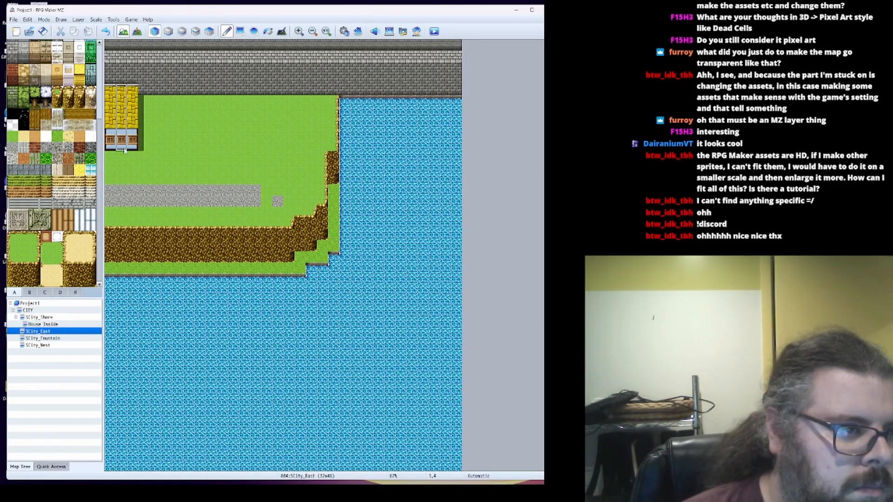
Erase the windows from the pasted yellow-roofed house and trim it to two tiles wide, restoring grass beside it
click(195, 31)
click(210, 32)
drag(133, 141, 110, 140)
click(155, 32)
drag(132, 90, 132, 146)
Build a six-tile-wide house against the stone wall, with a two-tile-high red brick front and a four-tile-high grey roof
scroll(35, 104, up, 3)
click(34, 104)
click(240, 31)
drag(234, 147, 177, 135)
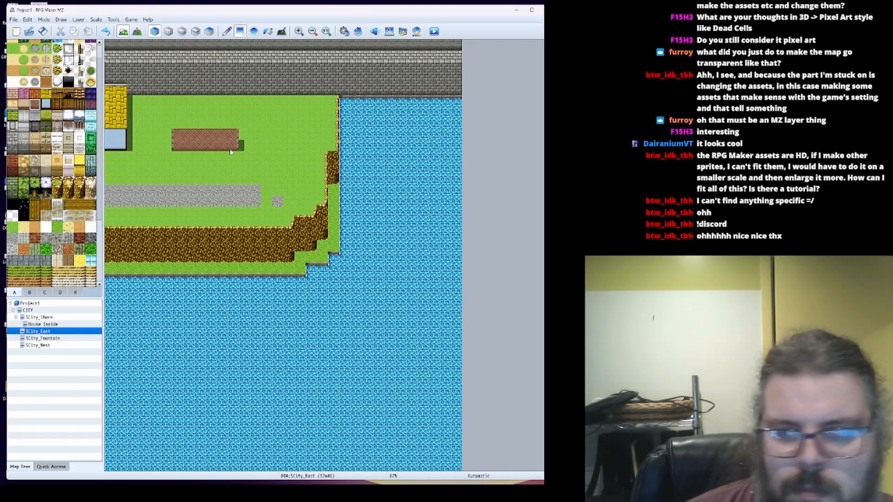
scroll(39, 112, up, 1)
click(36, 133)
drag(177, 90, 233, 124)
Shift the cliff's eastern end two tiles west and fill the ground east of it with grass
right_drag(365, 101, 277, 314)
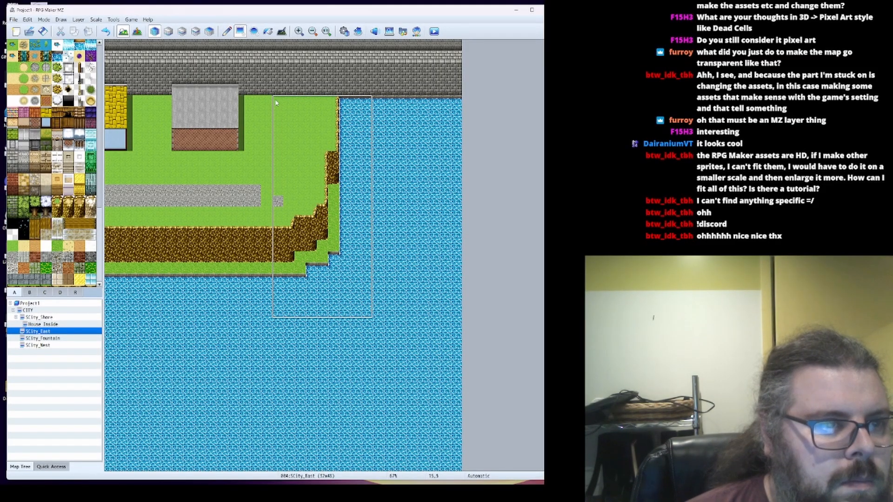
click(227, 31)
click(255, 100)
drag(321, 246, 322, 145)
click(240, 32)
mouse_move(322, 101)
mouse_down()
mouse_move(456, 402)
mouse_move(305, 216)
mouse_move(333, 211)
mouse_up()
Replace the water in the southern part of SCity_East with grass down to the southeast corner
scroll(375, 377, down, 1)
scroll(321, 222, down, 2)
drag(110, 174, 456, 465)
Branch the pavement south to the cliff edge and place two-tile-wide stairs down the cliff face to the lower grass
scroll(446, 446, up, 3)
mouse_move(233, 212)
mouse_down()
mouse_move(222, 212)
mouse_move(221, 266)
mouse_move(232, 225)
mouse_up()
scroll(35, 233, down, 2)
click(13, 242)
scroll(256, 200, down, 1)
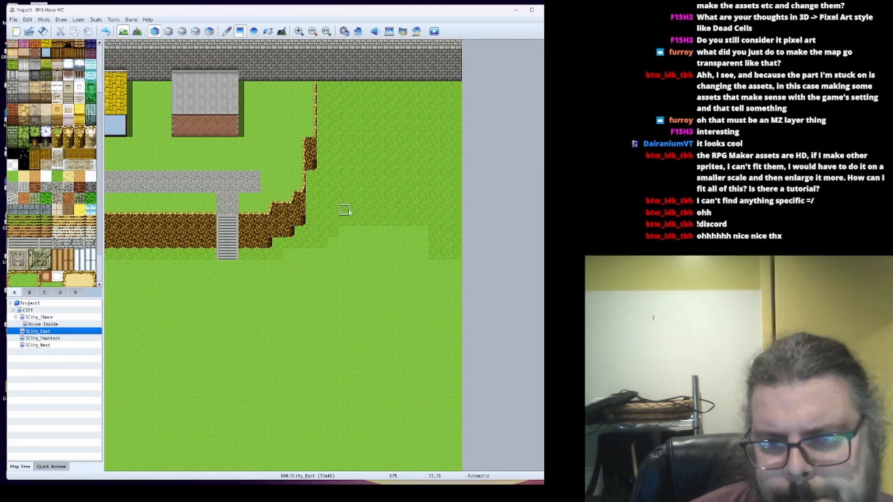
Plant a dense block of large trees below the cliff along SCity_East's western edge
click(30, 292)
click(40, 212)
click(226, 31)
mouse_move(116, 362)
mouse_down()
mouse_move(139, 260)
mouse_move(169, 310)
mouse_move(155, 313)
mouse_move(158, 363)
mouse_up()
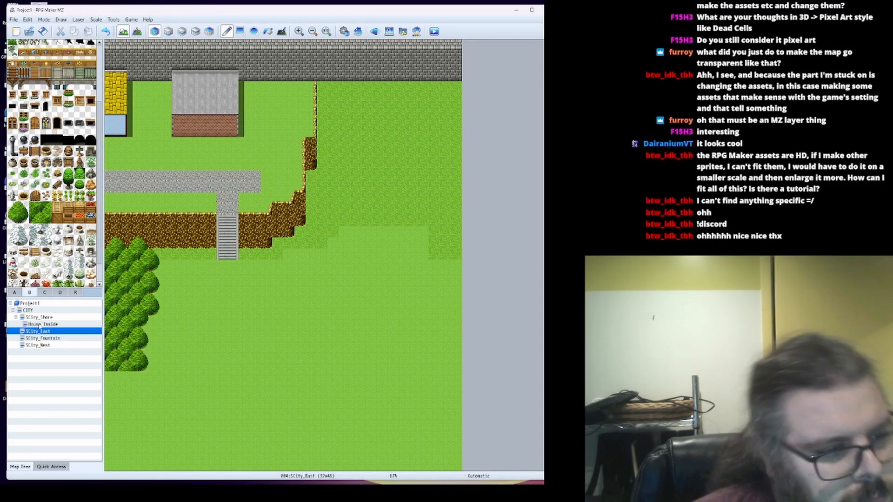
Plant dense trees down the eastern edge, leaving a gap in the south, plus a small clump beside the northern wall east of the cliff
scroll(244, 381, up, 1)
scroll(289, 381, down, 2)
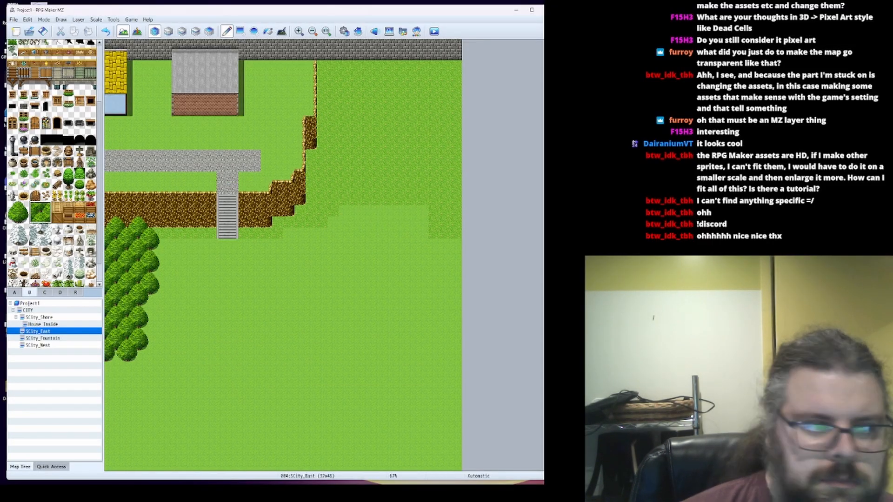
scroll(349, 279, up, 2)
scroll(418, 139, down, 3)
scroll(437, 232, up, 3)
mouse_move(442, 265)
mouse_down()
mouse_move(439, 107)
mouse_move(449, 365)
mouse_move(435, 133)
mouse_up()
click(325, 103)
scroll(438, 358, down, 5)
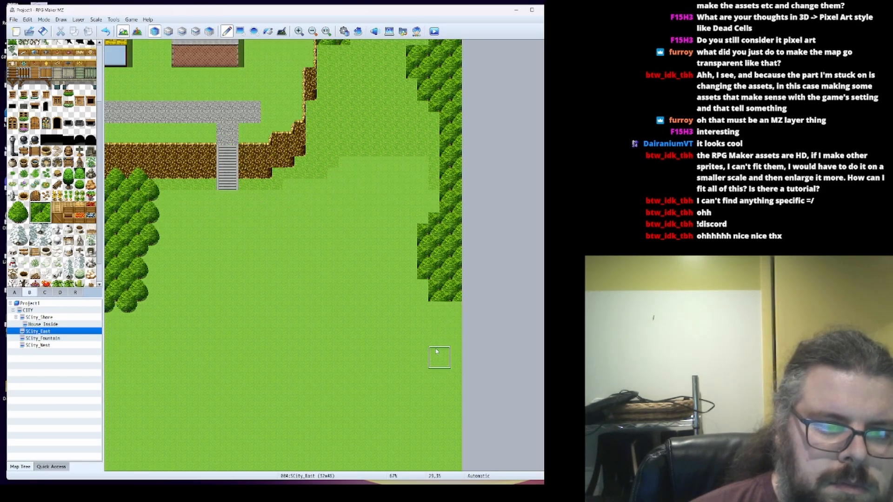
mouse_move(439, 307)
mouse_down()
mouse_move(438, 294)
mouse_move(432, 379)
mouse_move(395, 465)
mouse_up()
click(14, 292)
mouse_move(121, 454)
mouse_down()
mouse_move(446, 460)
mouse_move(139, 465)
mouse_move(348, 437)
mouse_move(255, 410)
mouse_move(410, 432)
mouse_move(393, 430)
mouse_up()
mouse_move(397, 346)
mouse_down()
mouse_move(434, 294)
mouse_move(449, 291)
mouse_up()
Build an eight-tile-wide wooden house with a brown plank roof against the stone wall, between the cliff and the eastern trees
scroll(446, 261, up, 3)
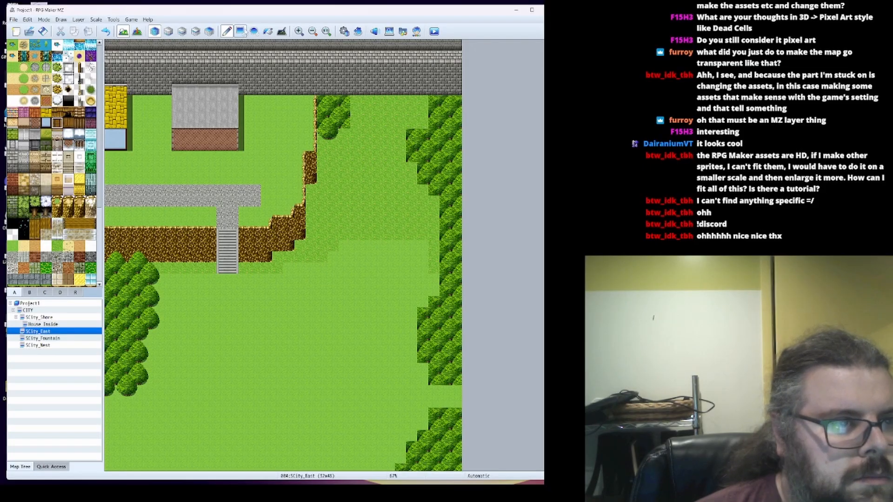
click(240, 30)
drag(341, 172, 427, 108)
mouse_move(341, 84)
mouse_down()
mouse_move(427, 140)
mouse_move(400, 140)
mouse_move(351, 166)
mouse_up()
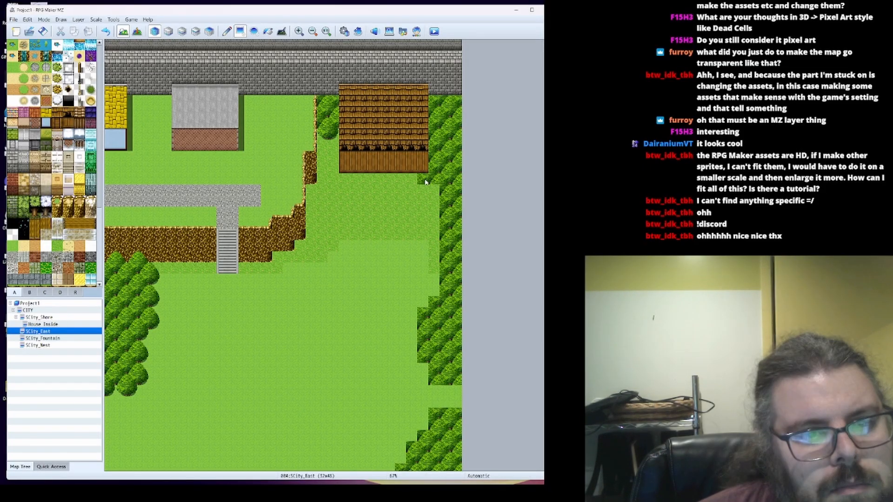
Clear the trees touching the wooden house's east side and build a six-tile-wide red-roofed house with a two-tile-high brick wall south of it
drag(425, 181, 440, 145)
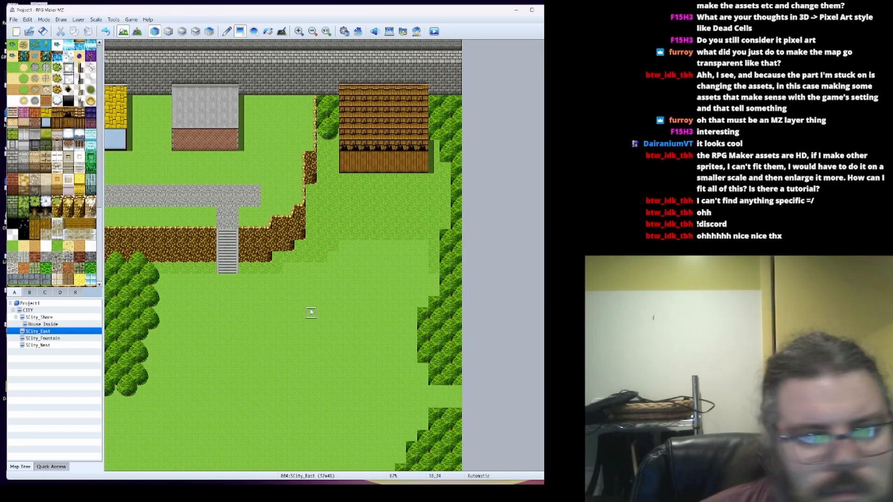
scroll(312, 312, down, 2)
drag(328, 268, 395, 213)
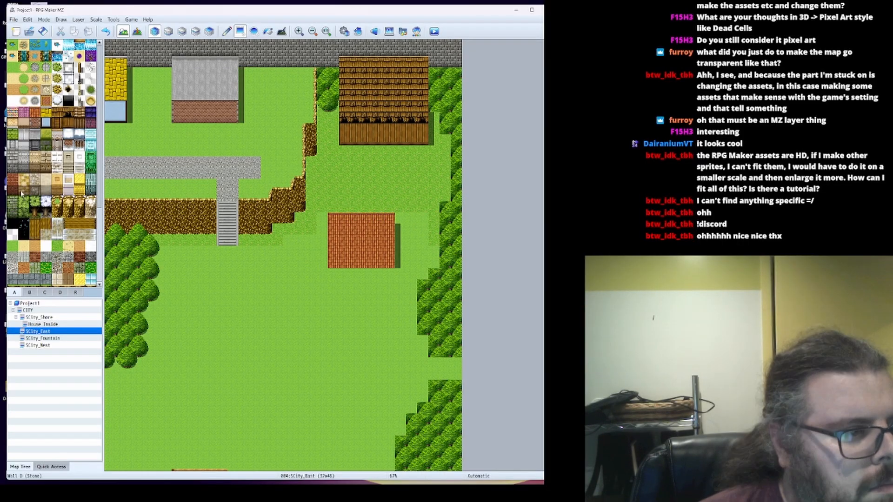
drag(331, 276, 393, 286)
Build an eight-tile-wide grey stone house with a green roof on the lower grass, north of the water
scroll(298, 260, down, 5)
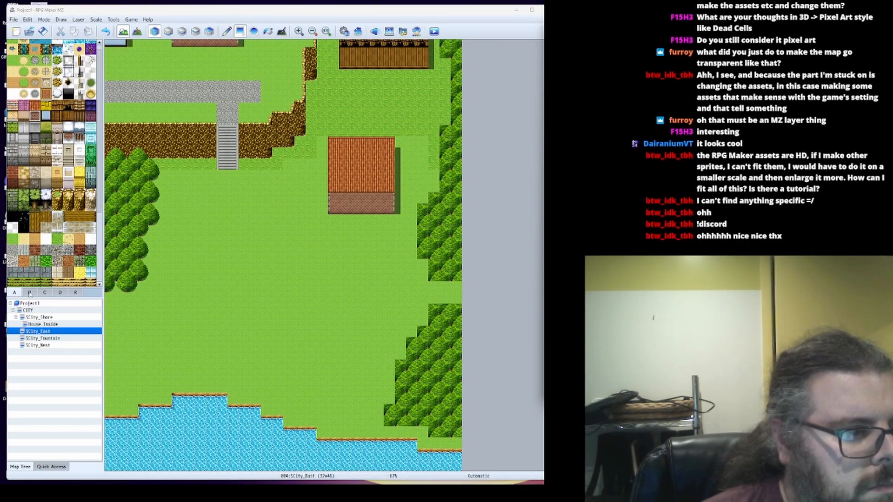
drag(230, 308, 284, 371)
key(ctrl+z)
drag(195, 283, 292, 354)
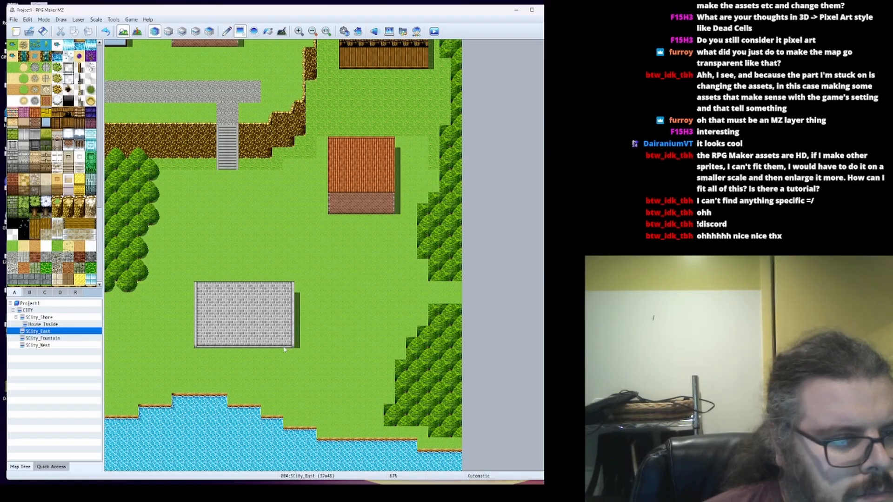
click(14, 139)
drag(195, 259, 279, 326)
scroll(319, 309, up, 2)
Plant dense trees behind and east of the green-roofed house, thickening the north-eastern border and adding a clump at the cliff's foot
click(226, 31)
click(30, 292)
click(41, 212)
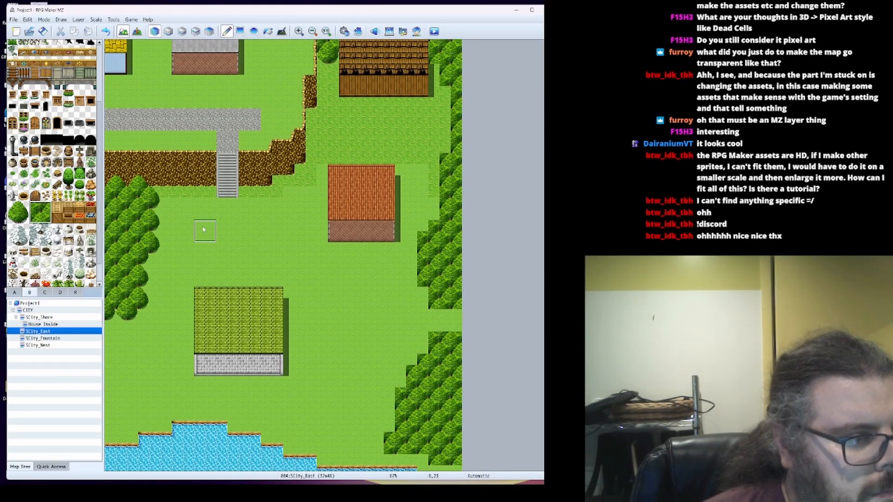
mouse_move(201, 260)
mouse_down()
mouse_move(265, 259)
mouse_move(301, 355)
mouse_up()
drag(417, 177, 439, 125)
click(317, 119)
click(317, 141)
Plant a dense tree block in the south-western corner by the water and a small clump on the southern shore
scroll(279, 279, down, 1)
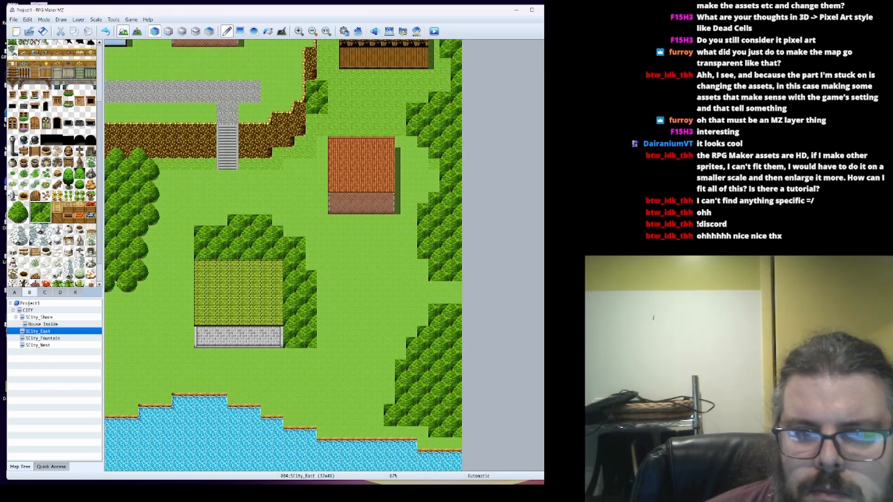
mouse_move(116, 412)
mouse_down()
mouse_move(144, 385)
mouse_move(114, 343)
mouse_move(183, 377)
mouse_up()
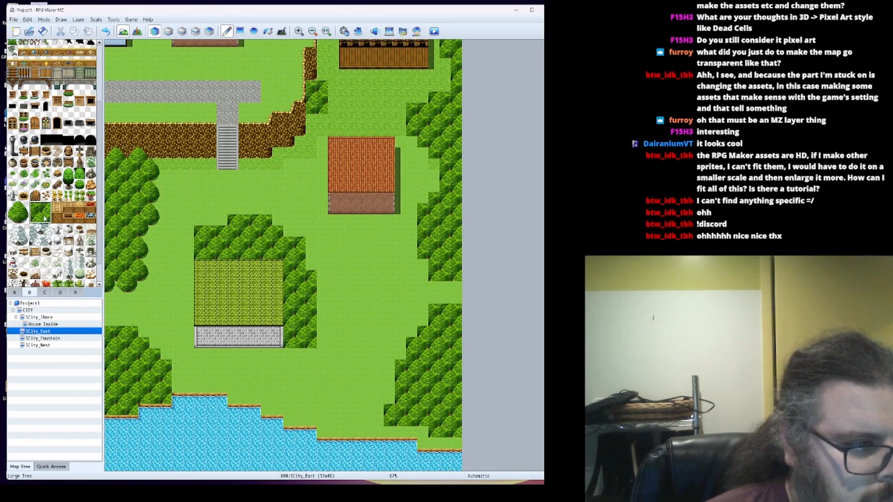
mouse_move(333, 403)
mouse_down()
mouse_move(300, 393)
mouse_move(334, 416)
mouse_up()
scroll(376, 409, up, 4)
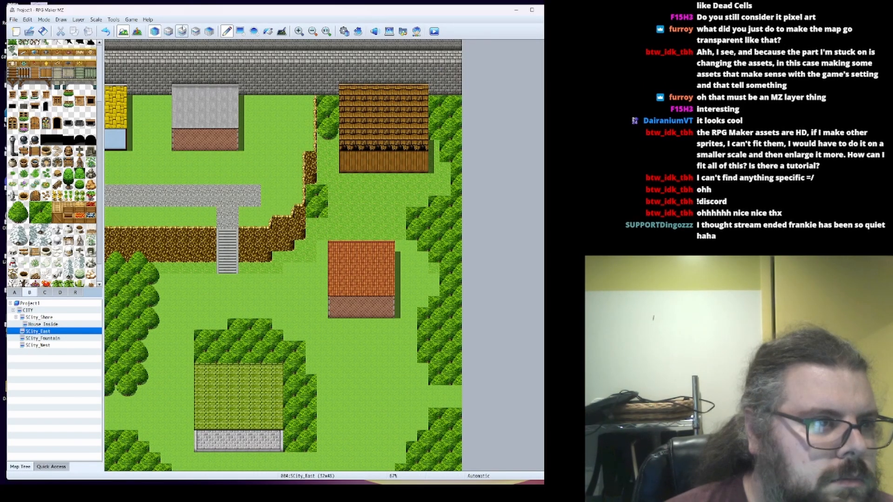
Paint irregular patches of rougher grass on Layer 1 around the trees and houses of the lower area
click(168, 31)
scroll(154, 362, down, 2)
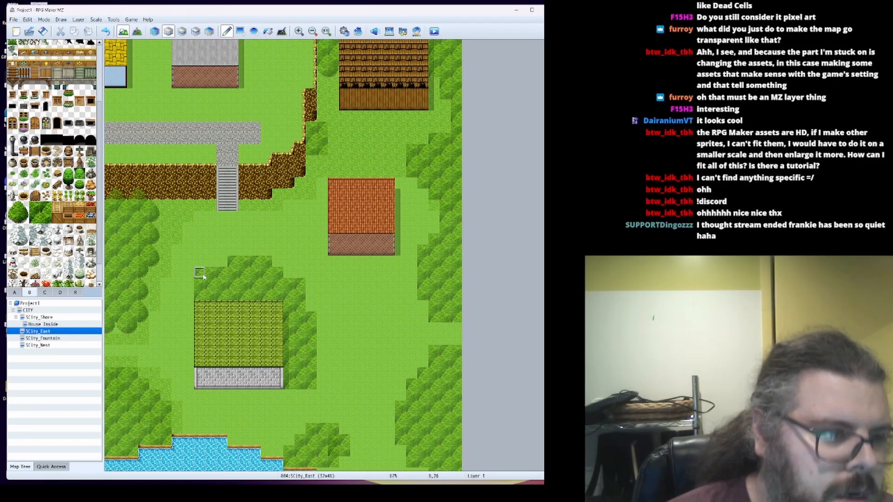
mouse_move(188, 305)
mouse_down()
mouse_move(311, 283)
mouse_move(255, 407)
mouse_up()
scroll(363, 233, up, 1)
mouse_move(422, 228)
mouse_down()
mouse_move(445, 361)
mouse_move(390, 437)
mouse_up()
scroll(409, 362, down, 2)
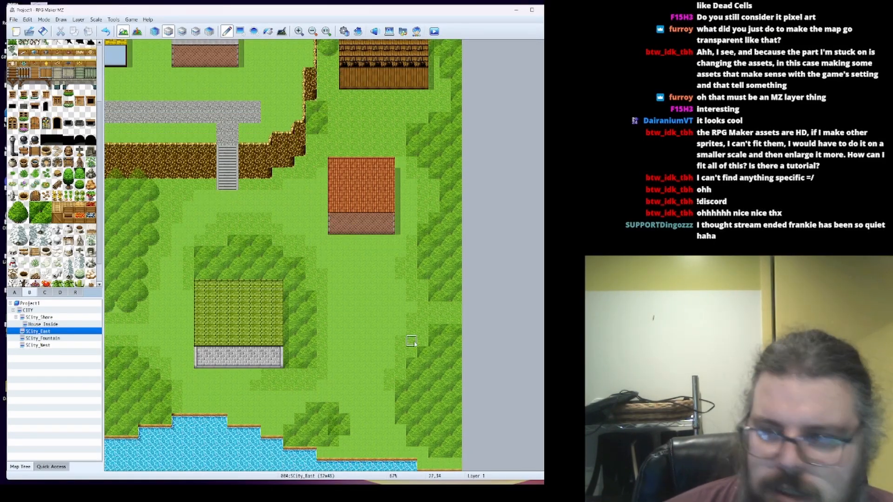
scroll(414, 345, down, 1)
drag(393, 395, 449, 438)
drag(343, 429, 289, 404)
drag(340, 304, 340, 277)
Place three single large trees on the upper grass west of the cliff and round off the clump at its foot, using automatic layering
scroll(354, 287, up, 3)
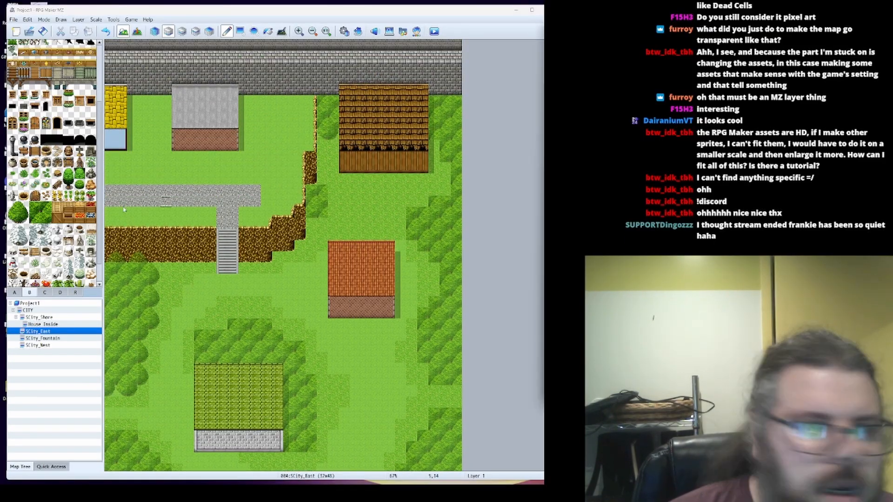
drag(13, 207, 24, 217)
click(289, 89)
key(ctrl+z)
click(154, 32)
click(278, 89)
click(266, 134)
click(277, 145)
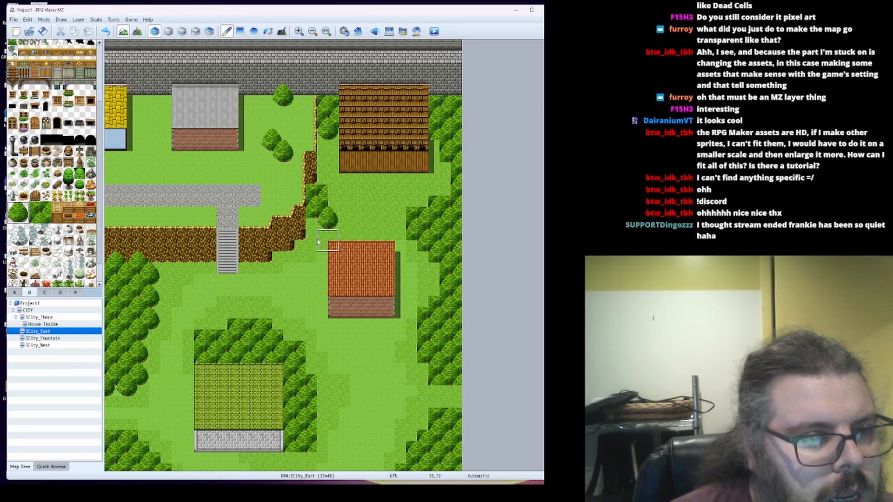
click(310, 183)
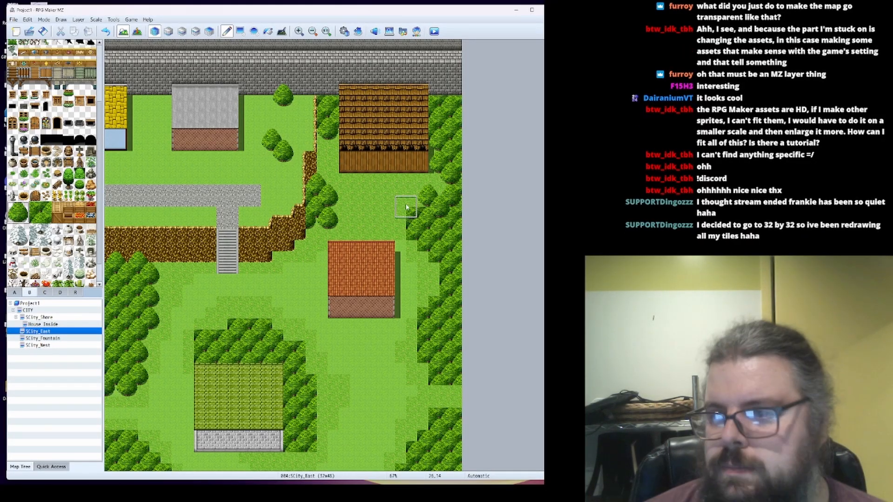
Round off the jagged edges of the eastern tree border between the wooden house and the red-roofed house
ctrl+scroll(401, 209, up, 1)
right_click(486, 216)
click(501, 189)
right_click(486, 202)
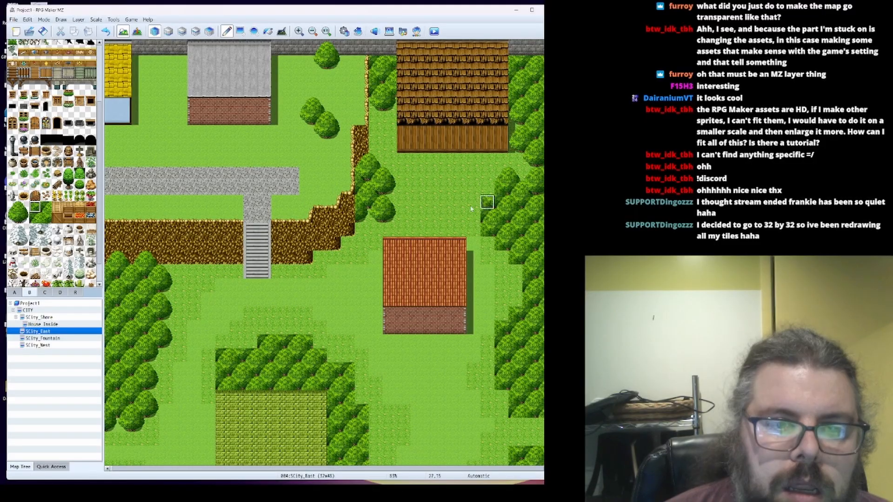
click(487, 231)
right_click(488, 244)
click(501, 245)
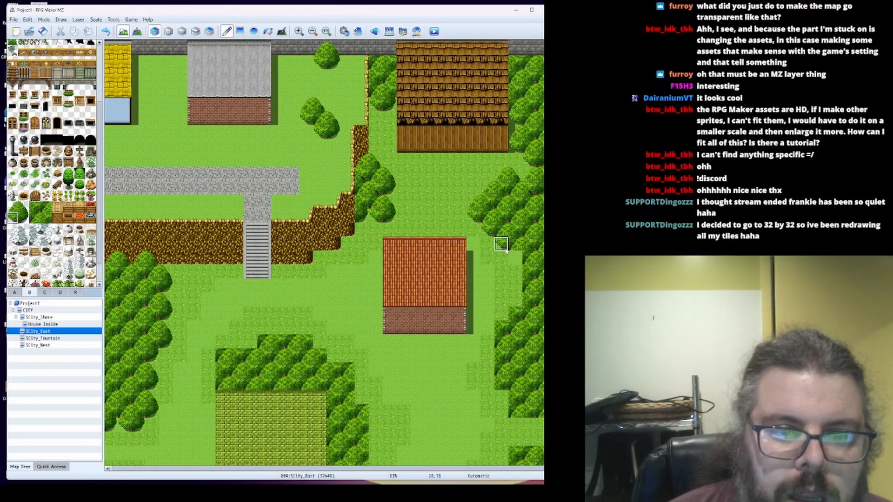
click(515, 258)
Round off the western edge of the tree border beside and just south of the red-roofed house
right_drag(473, 203, 474, 216)
click(501, 314)
right_drag(514, 272, 515, 286)
click(487, 328)
click(487, 356)
scroll(494, 375, down, 1)
right_click(487, 335)
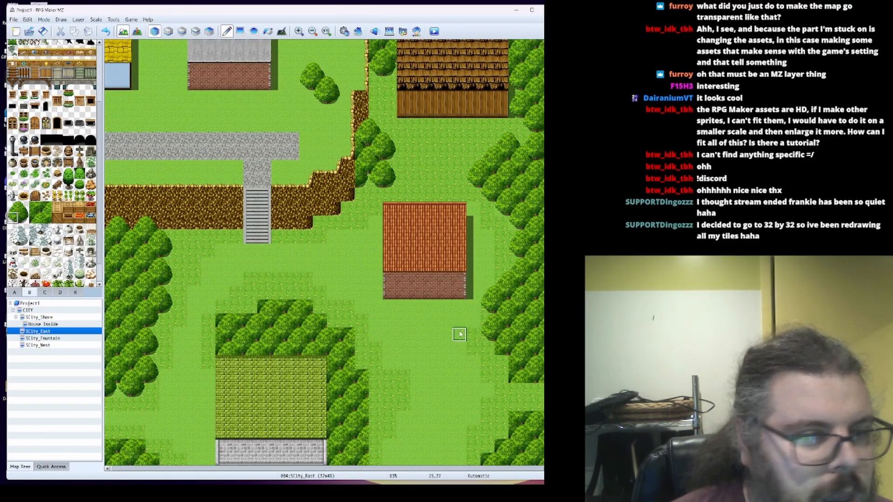
Round off the south-eastern tree block with large tree pieces down to the shoreline
scroll(471, 358, down, 2)
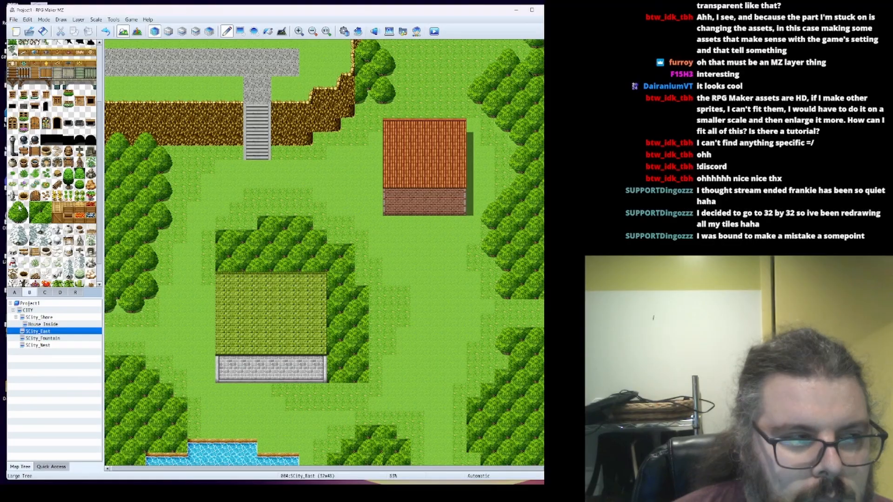
click(17, 207)
click(502, 361)
scroll(479, 372, down, 1)
click(460, 370)
click(460, 398)
scroll(462, 403, down, 1)
click(473, 397)
click(487, 411)
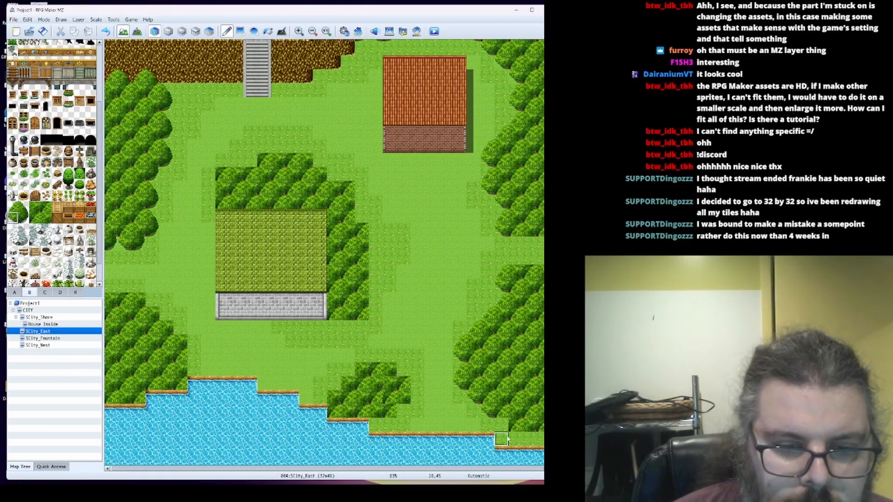
scroll(495, 428, down, 1)
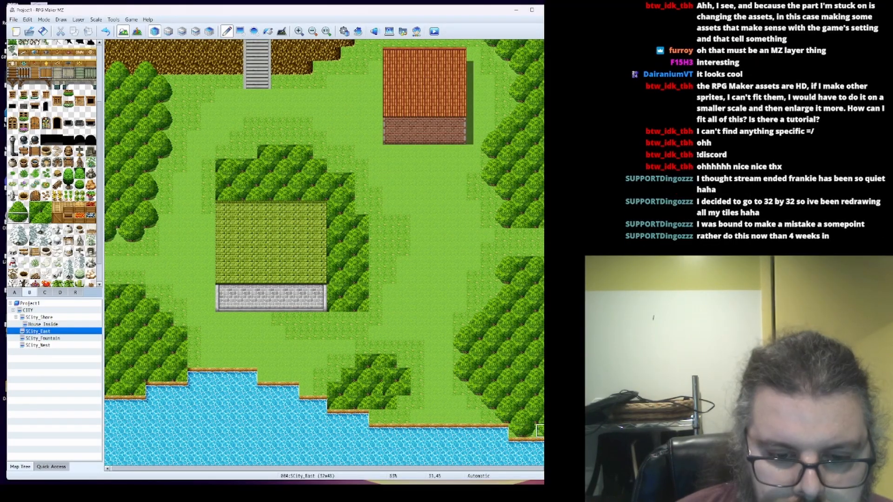
Round off the edges of the tree clump around the green-roofed house with large tree pieces
scroll(326, 247, up, 3)
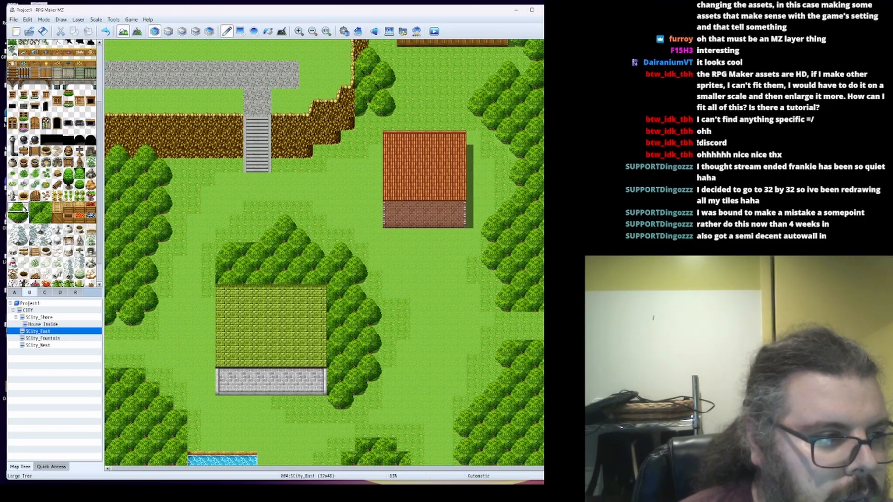
scroll(209, 312, down, 1)
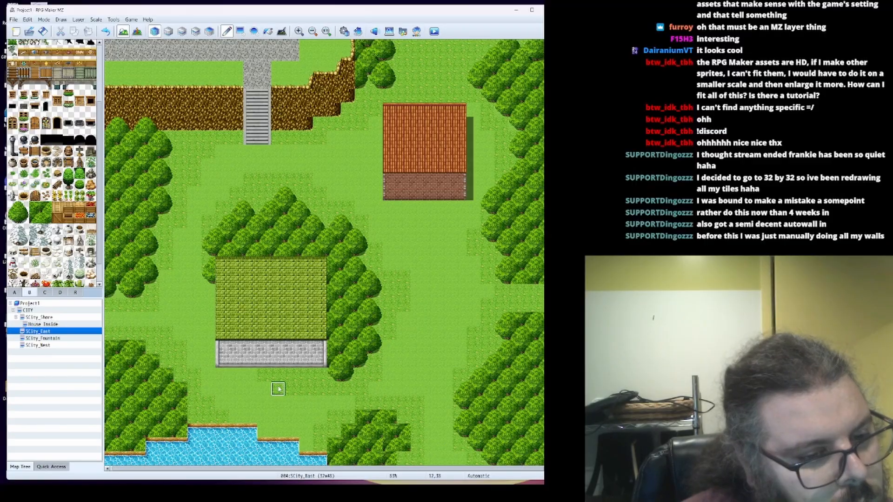
Add dark arched doorways and wooden-framed windows to the grey-roofed, wooden, red-roofed and green-roofed houses
scroll(418, 203, up, 6)
scroll(79, 160, up, 1)
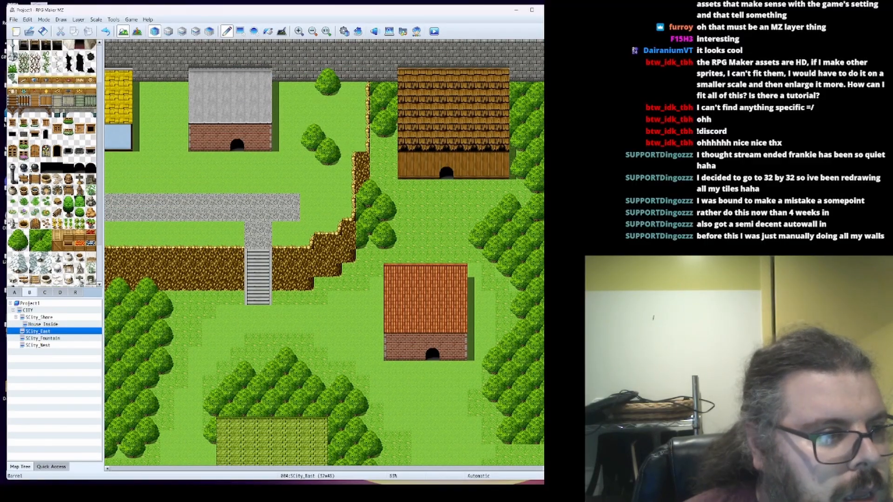
click(473, 165)
scroll(447, 270, down, 3)
click(403, 270)
click(445, 269)
scroll(349, 383, down, 4)
click(278, 332)
scroll(437, 372, up, 5)
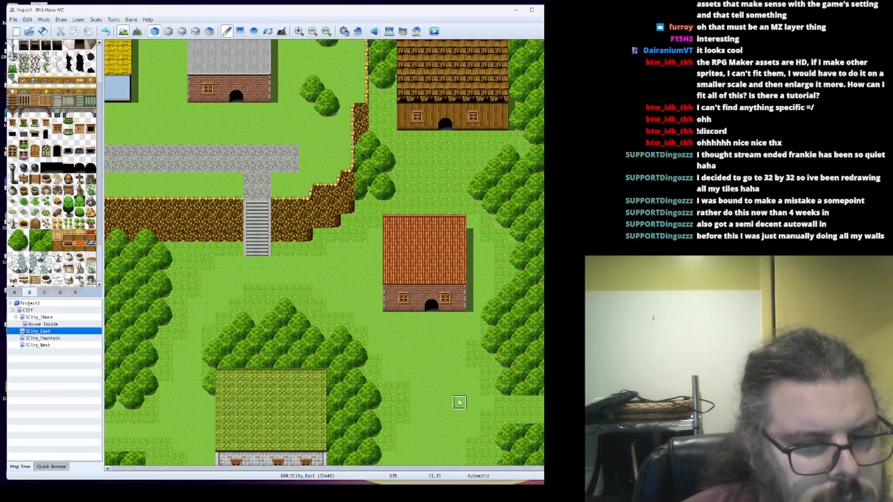
Fill the gap in the eastern tree border with large trees
drag(13, 235, 20, 236)
scroll(521, 374, down, 2)
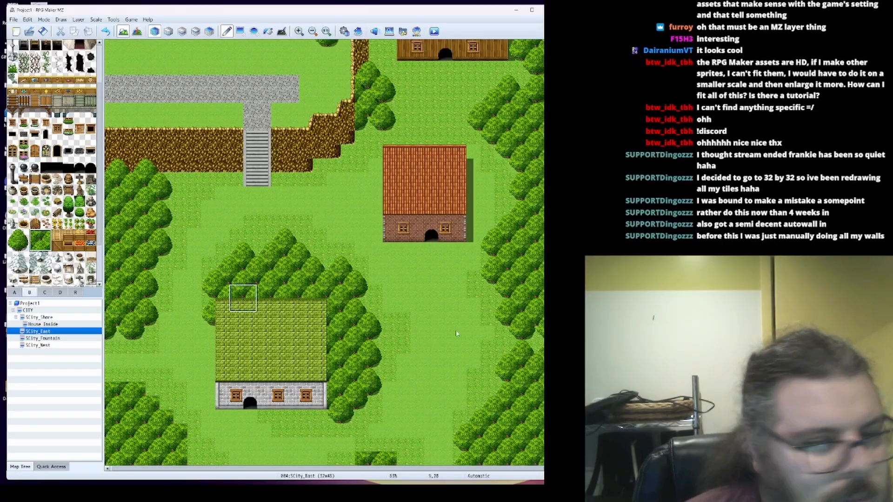
click(521, 372)
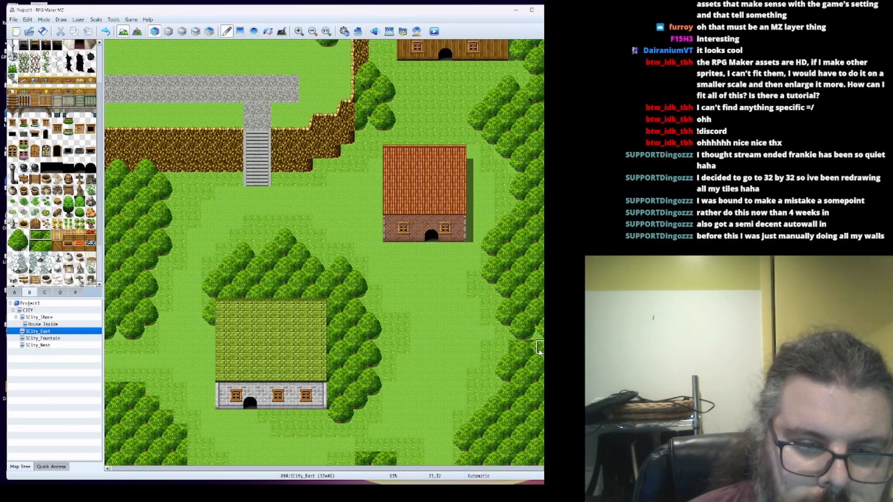
scroll(540, 348, down, 1)
Extend the upper pavement's eastern end north-east and place two wood piles against the red-roofed house's west side
scroll(319, 299, up, 4)
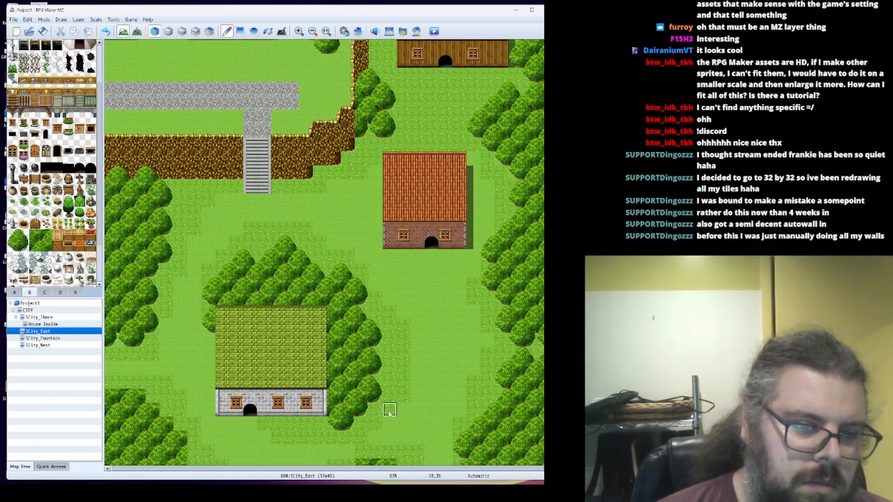
scroll(319, 152, up, 1)
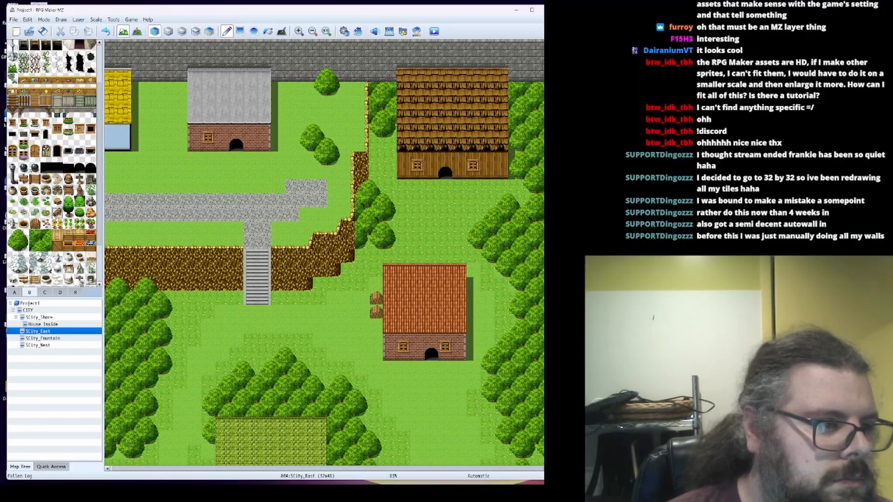
Scatter small grass tufts across the upper and lower grass areas
scroll(371, 378, down, 3)
scroll(371, 379, down, 2)
scroll(395, 391, up, 1)
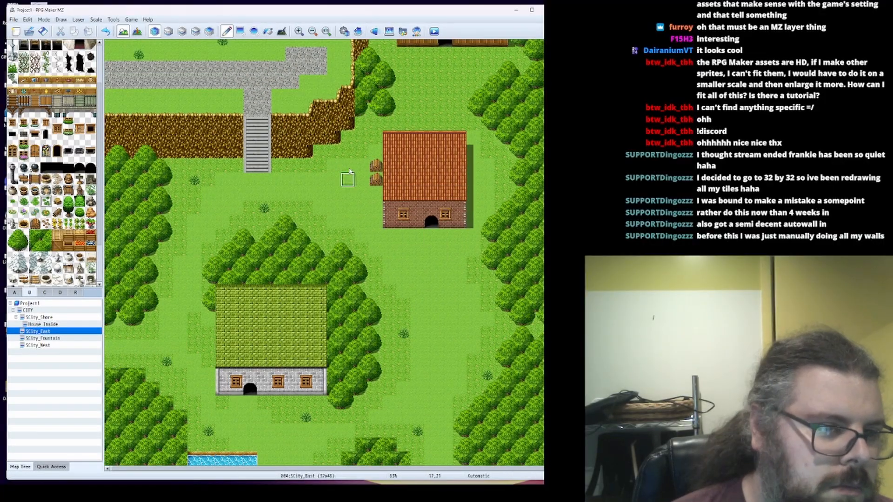
scroll(428, 404, down, 1)
Widen the tree clump on the southern shore eastward and round off its edges
scroll(429, 404, down, 1)
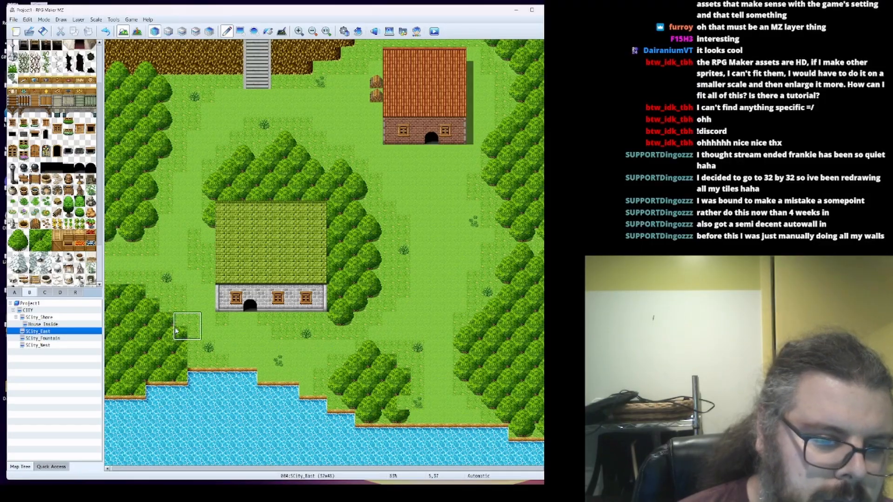
drag(417, 390, 415, 363)
right_click(414, 362)
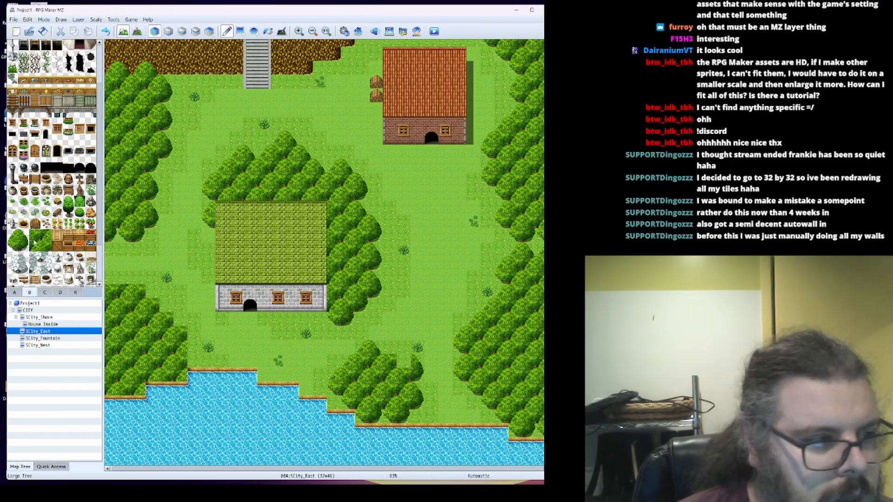
Draw a short winding sand path from the grey-roofed house's doorway toward the pavement
scroll(400, 347, up, 5)
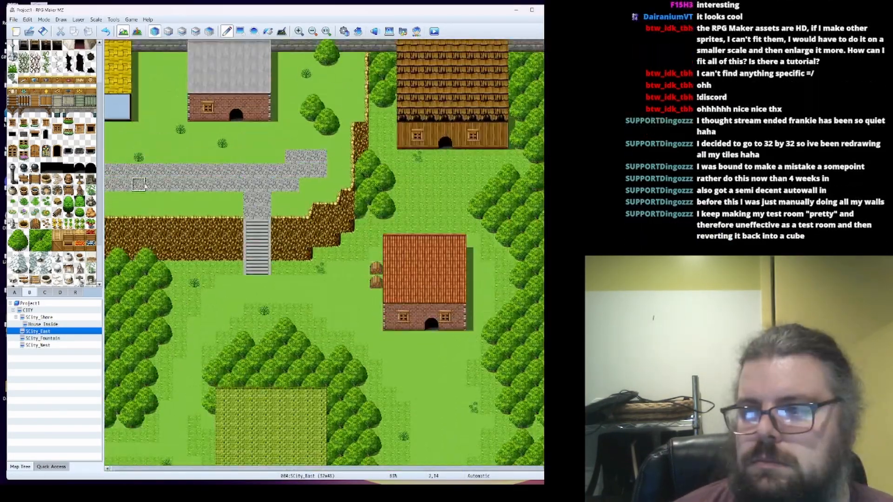
scroll(145, 186, up, 3)
click(14, 293)
click(23, 67)
drag(236, 186, 250, 215)
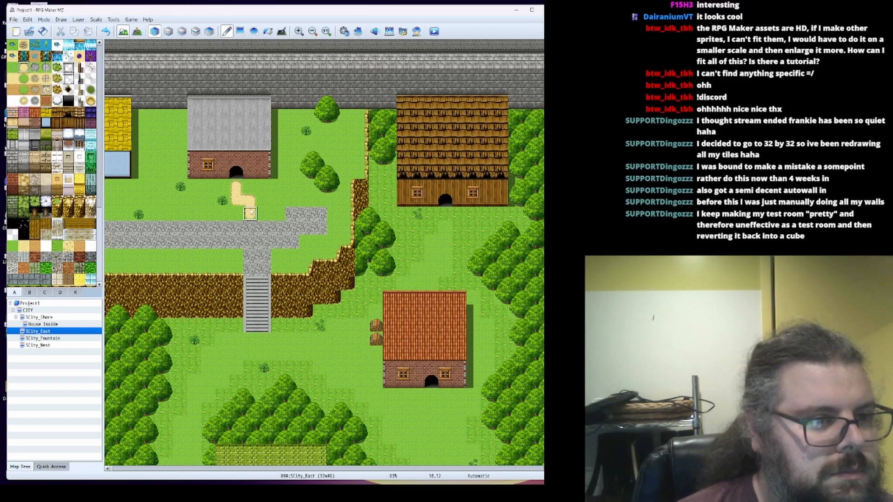
Draw sand paths from the foot of the stairs to the red-roofed and green-roofed houses, with a branch to the western map edge
scroll(413, 356, down, 2)
drag(414, 355, 430, 354)
scroll(414, 356, down, 3)
mouse_move(248, 383)
mouse_down()
mouse_move(193, 365)
mouse_move(181, 269)
mouse_move(333, 175)
mouse_move(404, 225)
mouse_move(430, 226)
mouse_up()
scroll(333, 305, up, 3)
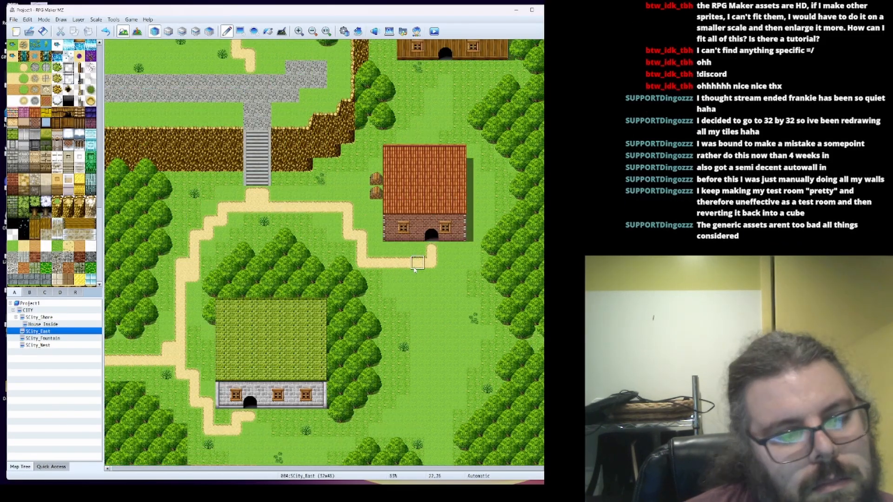
Reshape the sand path's bend between the stairs and the red-roofed house into a stepped diagonal
drag(333, 305, 321, 304)
right_click(334, 318)
mouse_move(334, 292)
mouse_down()
mouse_move(348, 292)
mouse_move(322, 326)
mouse_up()
Scatter dry yellow shrubs and grass patches beside the grey-roofed house and around the brown-roofed wooden house
scroll(319, 293, down, 1)
scroll(319, 292, up, 3)
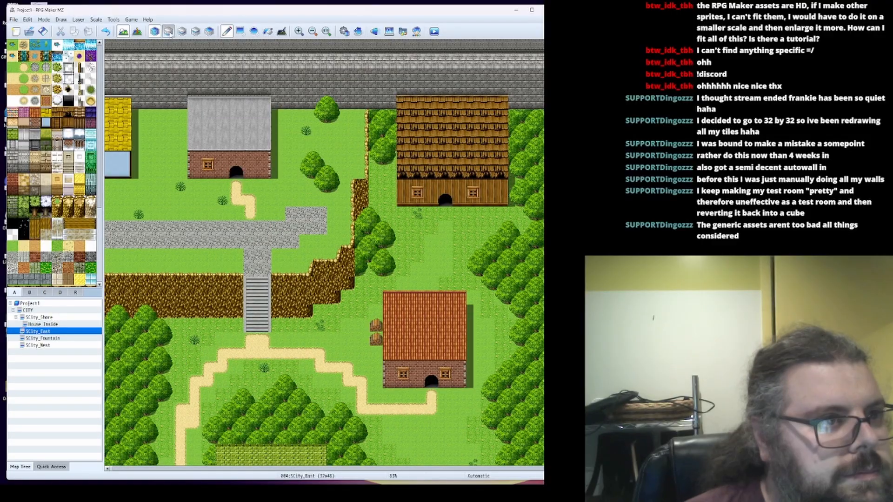
click(168, 32)
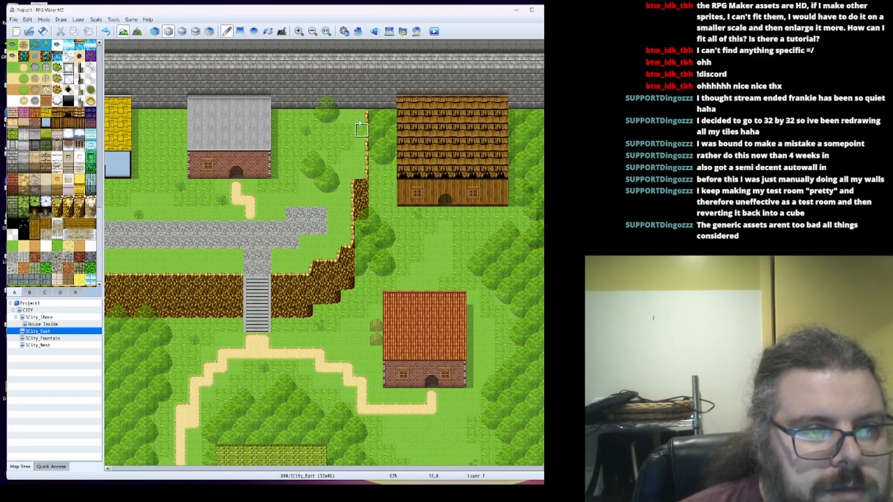
scroll(292, 159, down, 10)
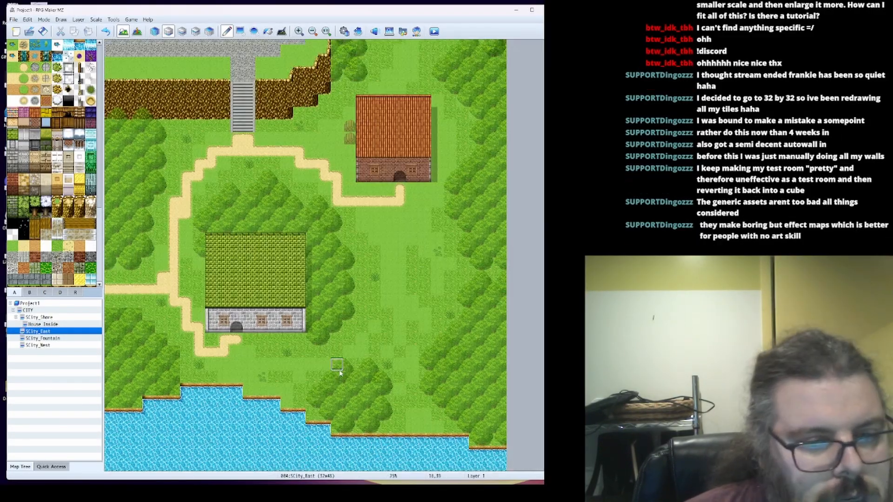
ctrl+scroll(254, 318, down, 1)
click(155, 32)
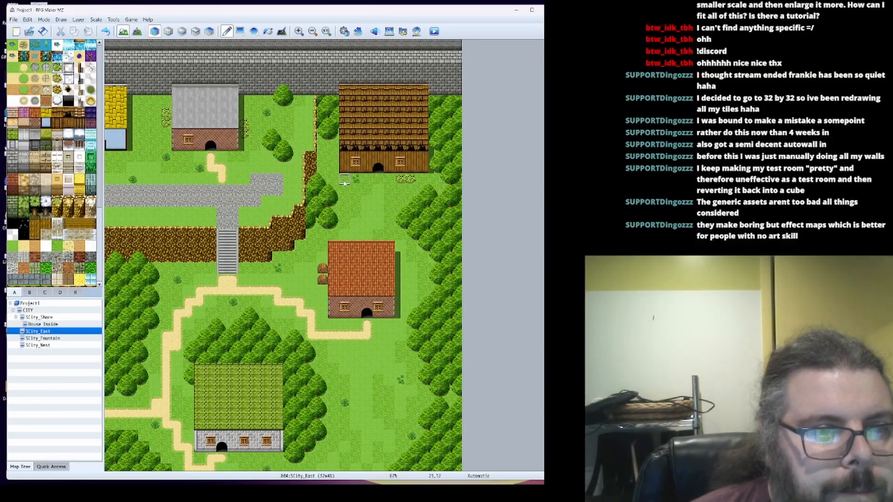
click(434, 178)
scroll(47, 232, down, 4)
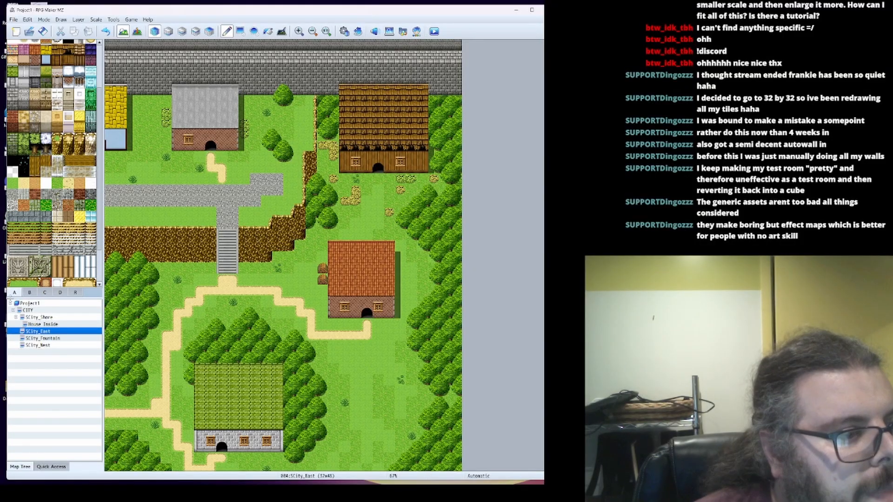
Plant two bare trees on the grass between the brown-roofed wooden house and the red-roofed house
click(29, 292)
drag(12, 259, 12, 271)
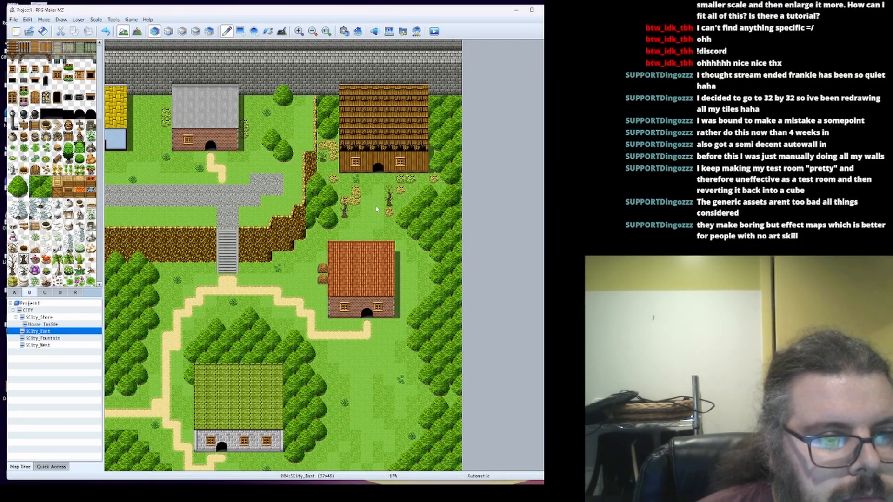
scroll(368, 262, down, 3)
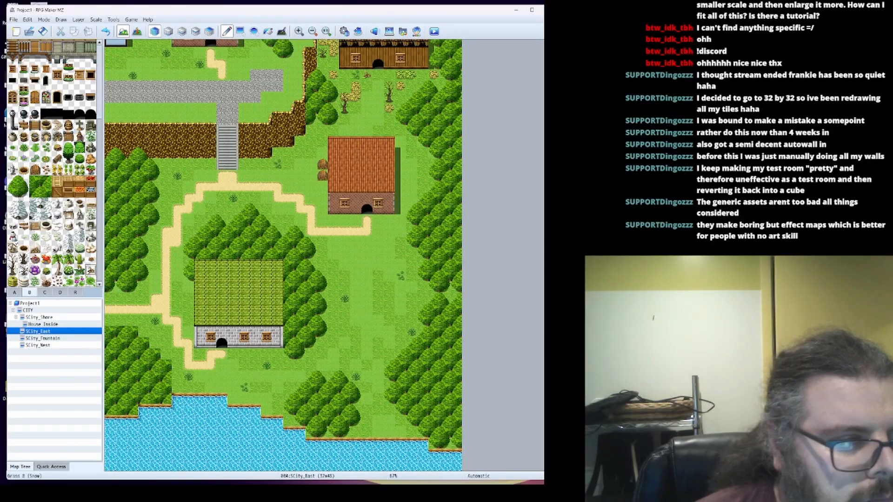
scroll(331, 300, up, 5)
click(39, 317)
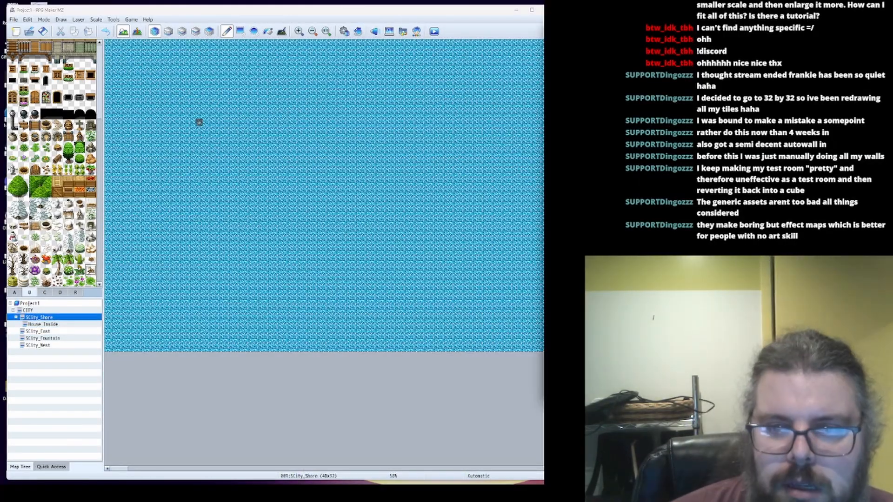
click(55, 324)
click(39, 331)
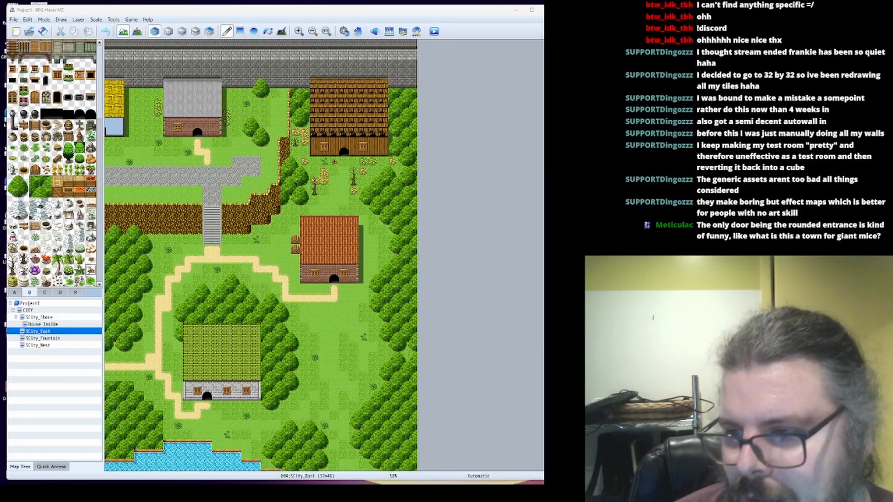
Scatter single round trees across the clearing south of the red-roofed house and at the cliff foot on both sides of the stairs
scroll(260, 256, down, 2)
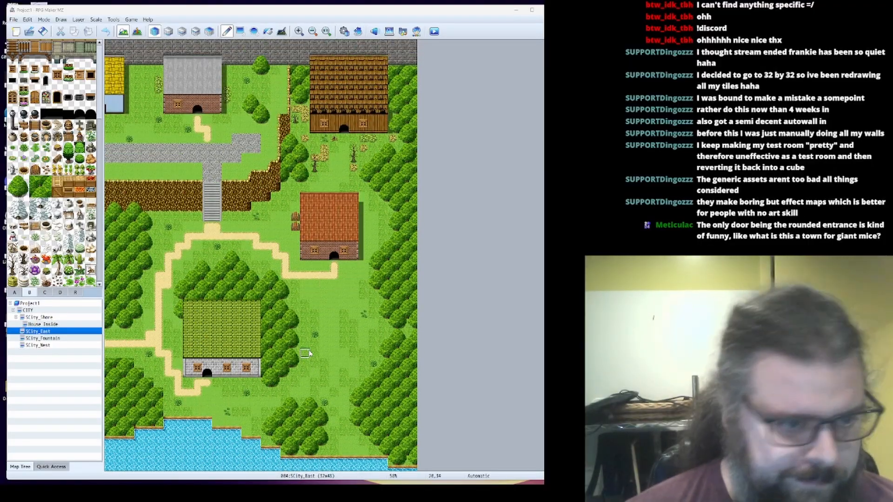
scroll(445, 380, up, 1)
drag(13, 182, 24, 192)
click(348, 283)
click(329, 303)
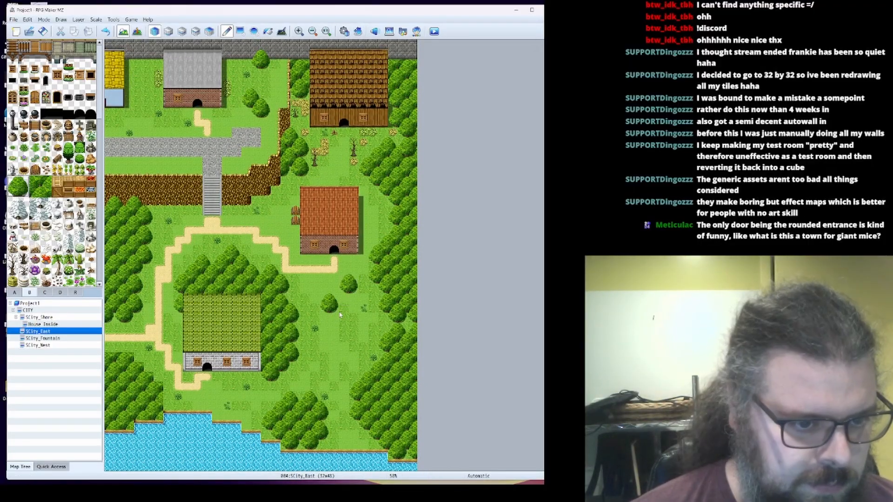
click(339, 312)
click(369, 303)
click(329, 352)
click(329, 381)
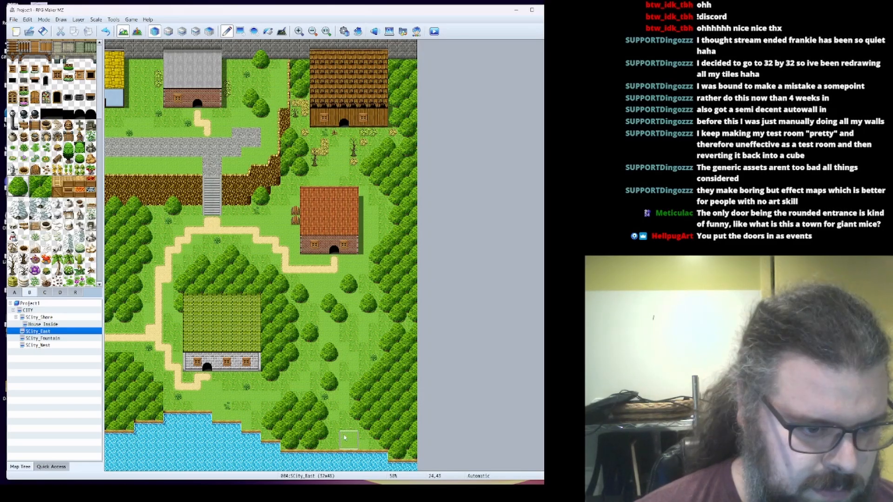
Round off the northern and eastern edges of the southwestern forest below the western sand path with extra tree tiles
ctrl+scroll(121, 307, up, 4)
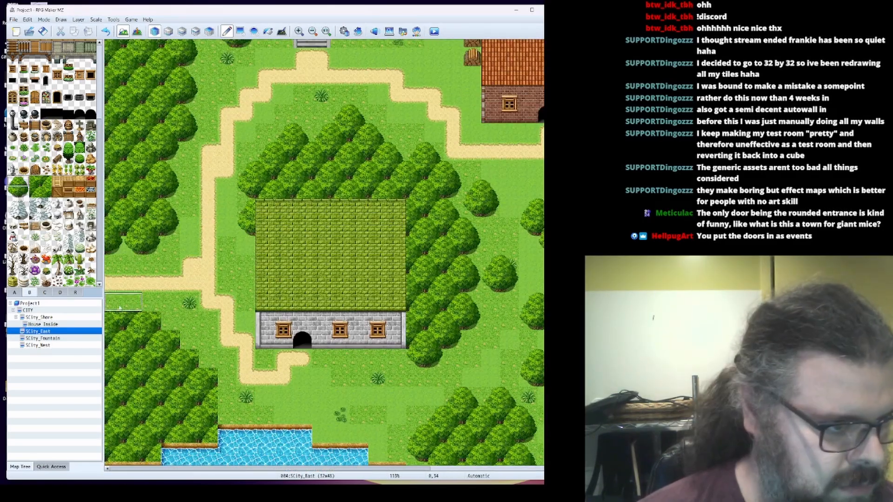
click(119, 307)
click(153, 305)
click(189, 342)
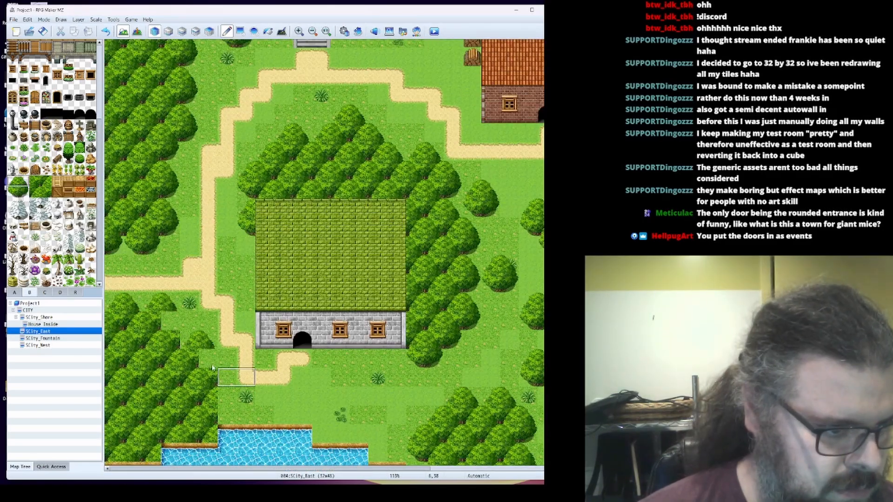
click(24, 192)
click(171, 321)
click(46, 182)
click(172, 328)
click(24, 181)
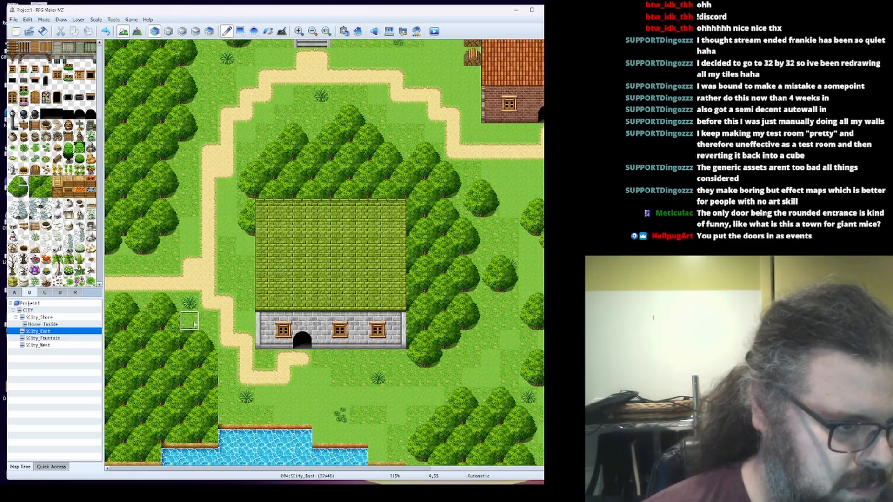
click(190, 321)
click(226, 358)
click(23, 192)
click(227, 378)
Finish the southwestern forest's lower edge along the shoreline with rounded tree bottoms
scroll(208, 418, down, 1)
drag(152, 424, 114, 424)
drag(13, 192, 24, 192)
click(198, 402)
drag(133, 424, 115, 424)
right_click(115, 424)
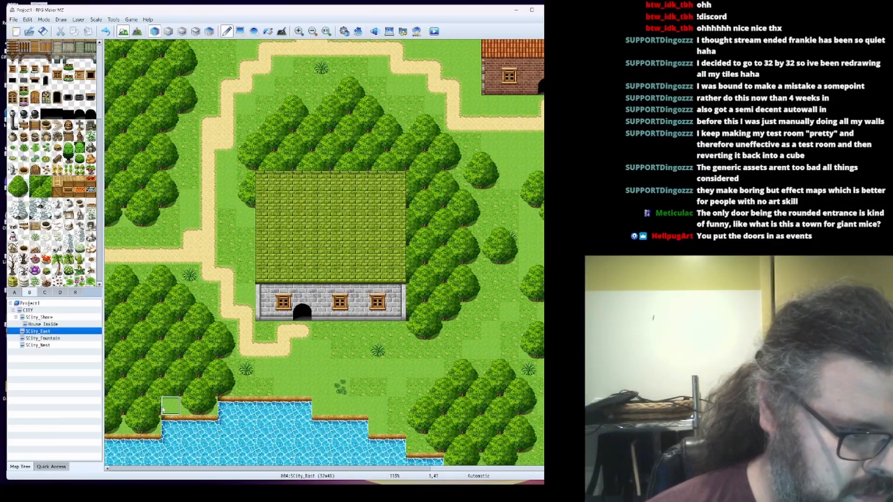
click(171, 406)
scroll(170, 406, down, 1)
Examine the trees and houses on Layer 1 and Layer 3, then return to automatic layer placement
click(168, 31)
scroll(372, 381, right, 5)
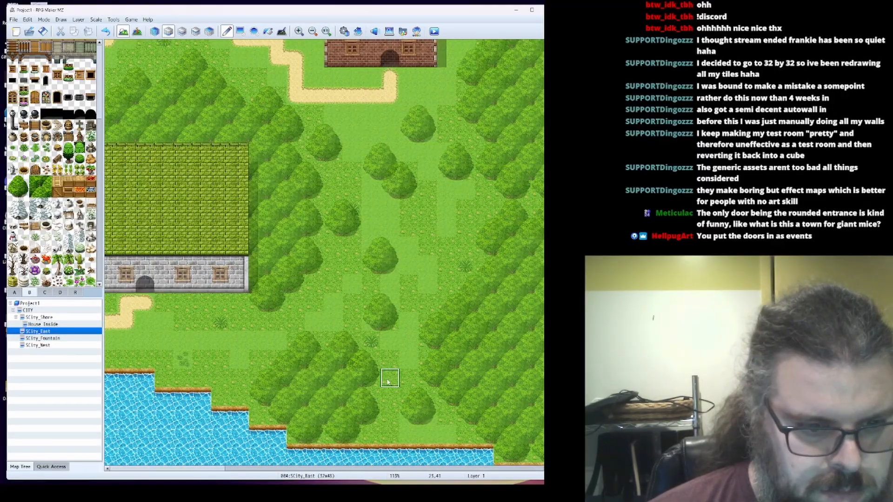
scroll(368, 370, up, 4)
click(195, 31)
scroll(325, 305, down, 2)
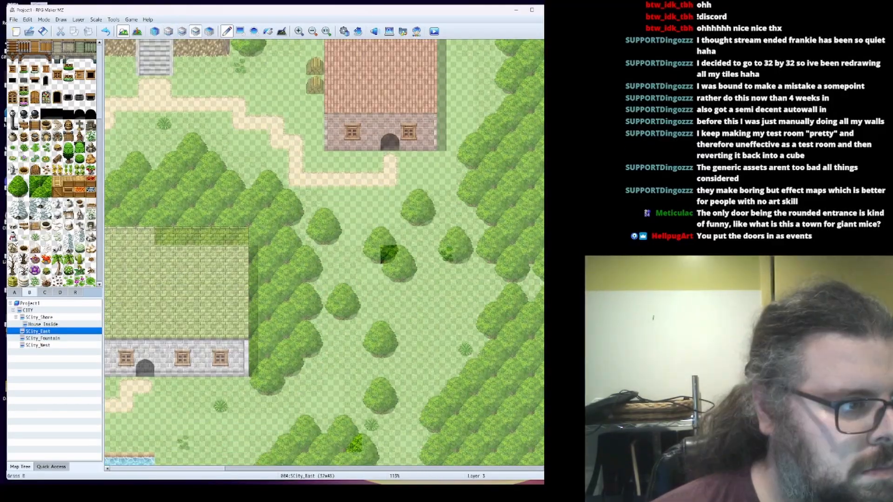
scroll(352, 310, down, 2)
scroll(254, 116, up, 5)
click(154, 31)
ctrl+scroll(237, 249, down, 1)
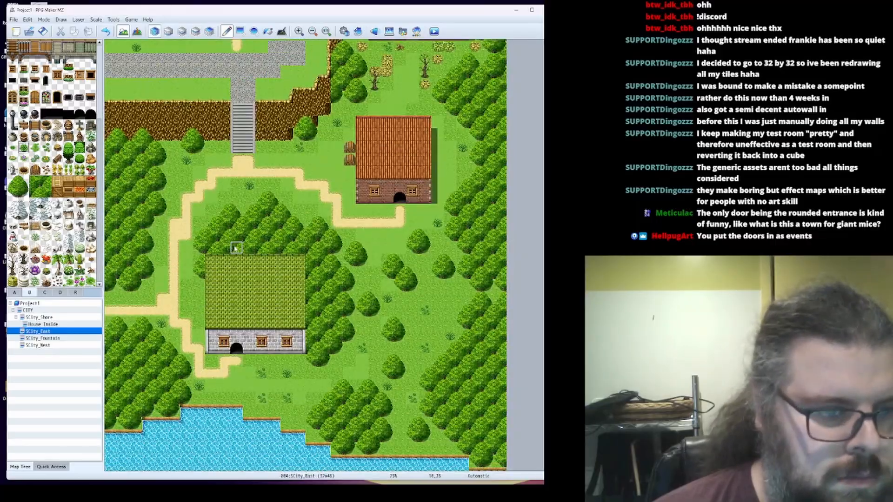
Place round trees beside the yellow-roofed house, between it and the grey-roofed house, and below the stone pavement
scroll(260, 205, up, 4)
drag(12, 181, 24, 191)
click(136, 96)
click(148, 133)
click(174, 222)
Plant slender trees with visible trunks below the pavement, beside the stairs and at the red-roofed house's corner
drag(69, 147, 68, 158)
click(123, 222)
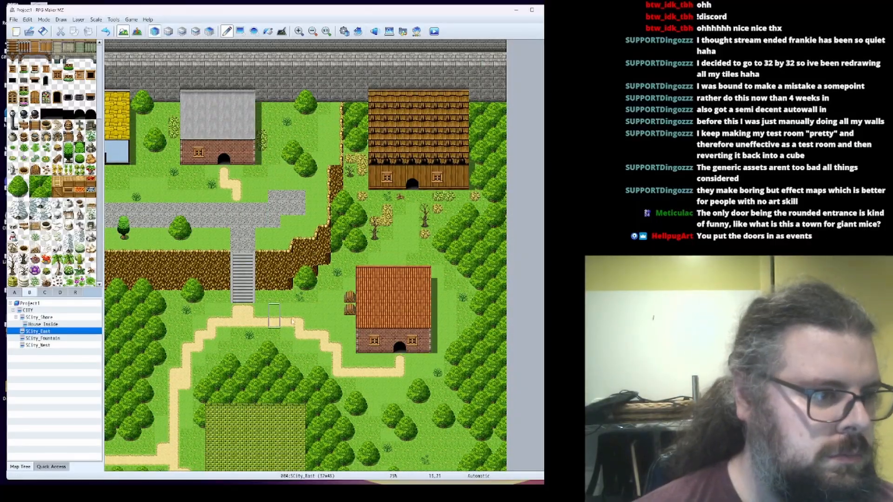
scroll(384, 414, down, 2)
Scatter small round bushes around the green-roofed house and the southern clearing, and add tree stumps in the eastern clearing
click(79, 158)
click(186, 377)
scroll(274, 399, down, 2)
scroll(413, 382, up, 1)
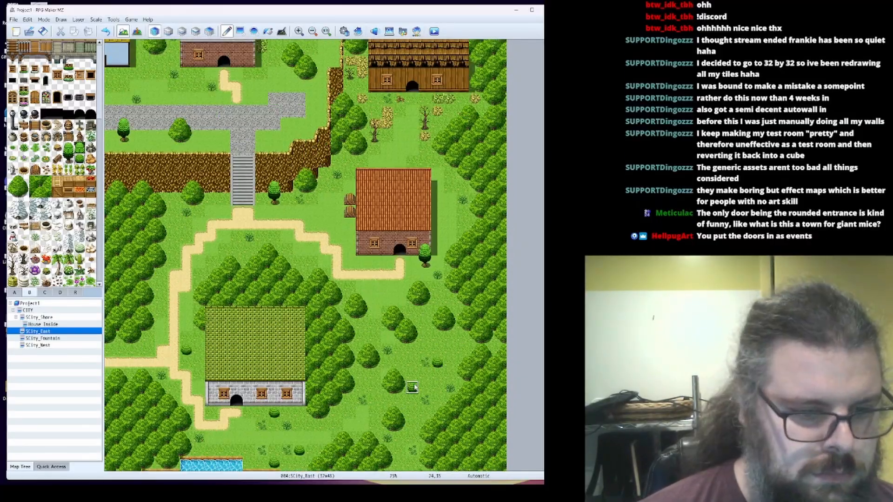
scroll(414, 386, up, 1)
click(57, 158)
click(439, 418)
scroll(439, 419, down, 2)
scroll(437, 371, up, 4)
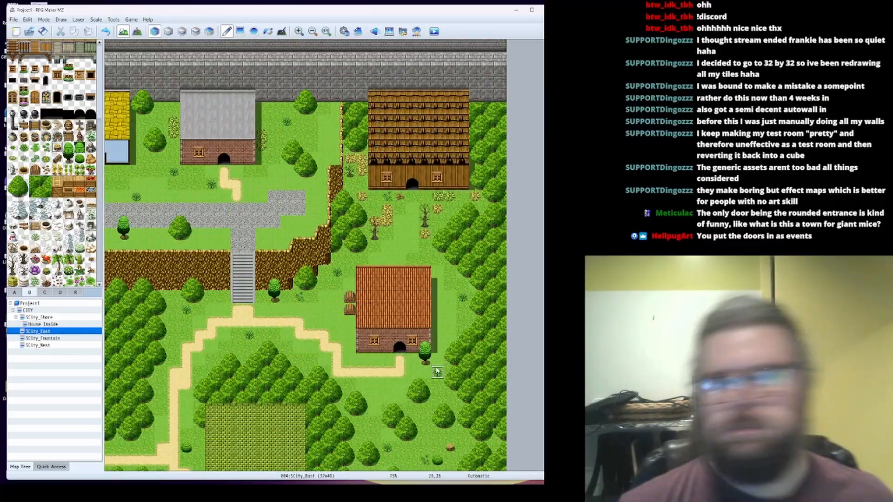
Trim the pavement's stepped eastern end into a straight stub just past the stairs
click(15, 292)
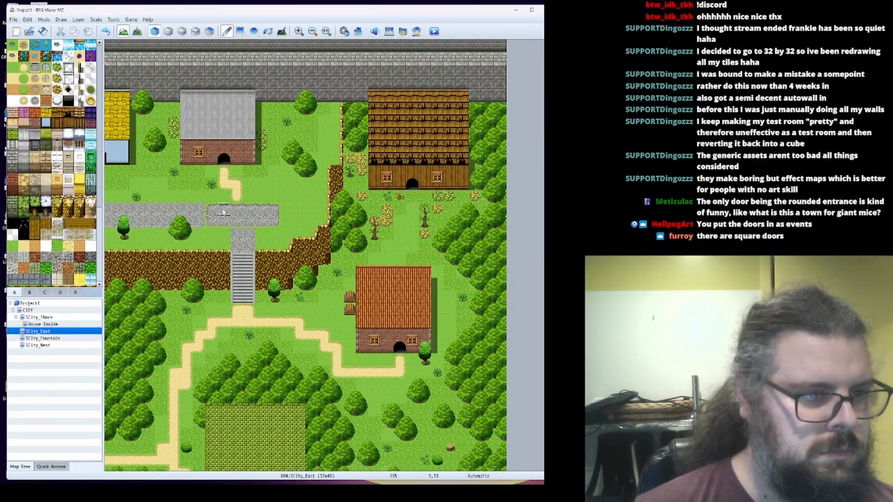
ctrl+scroll(195, 207, up, 1)
click(168, 31)
scroll(279, 256, down, 1)
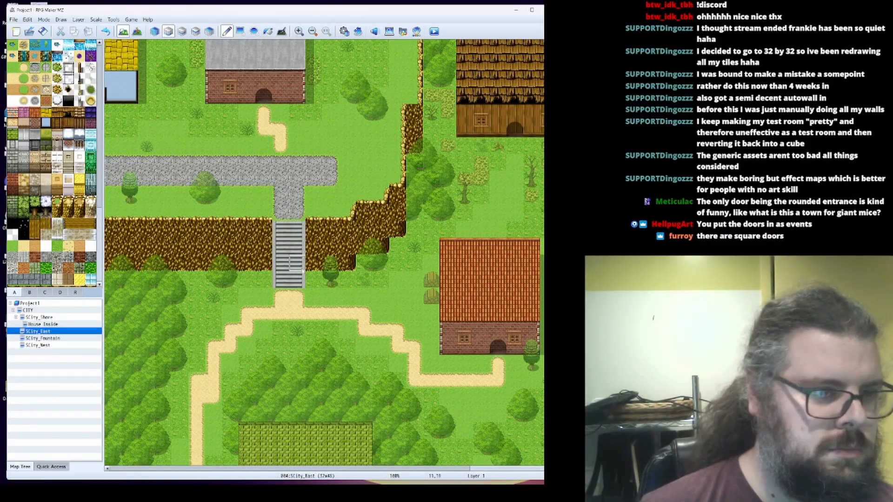
Replace the stairs south of the fountain on the SCity_Fountain map with plain pavement down to the map edge
click(47, 324)
click(47, 338)
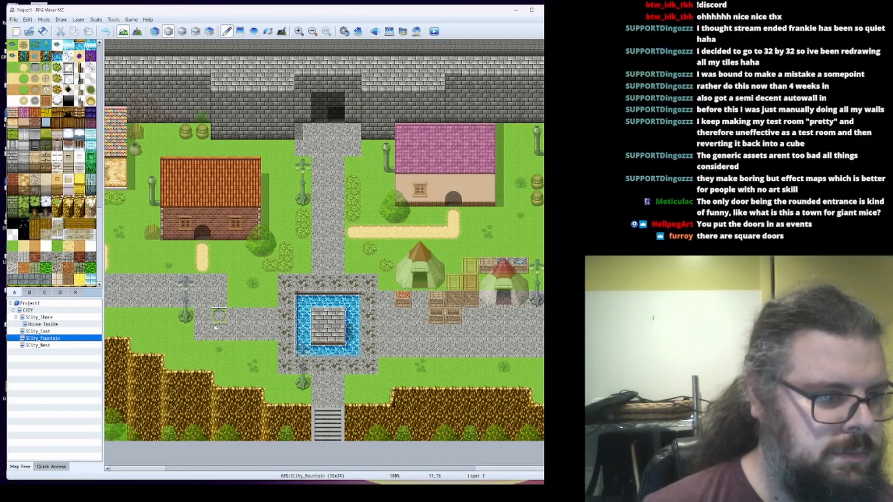
shift+scroll(181, 302, left, 3)
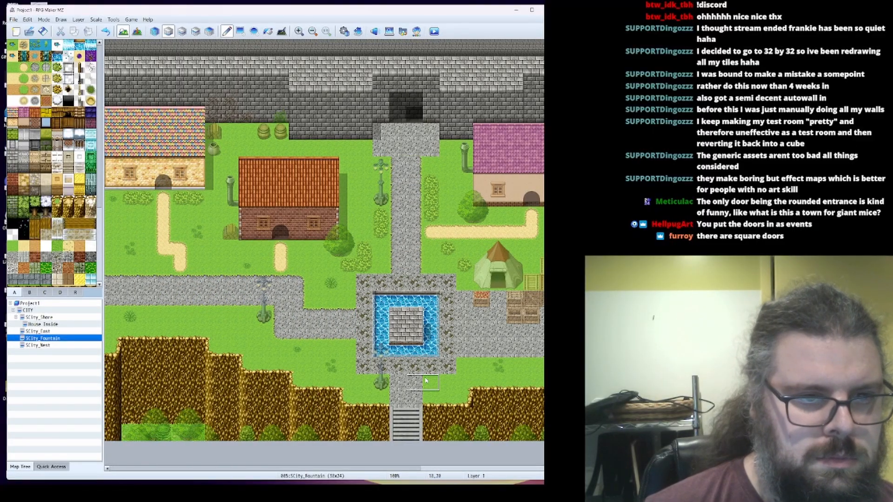
shift+scroll(425, 380, right, 7)
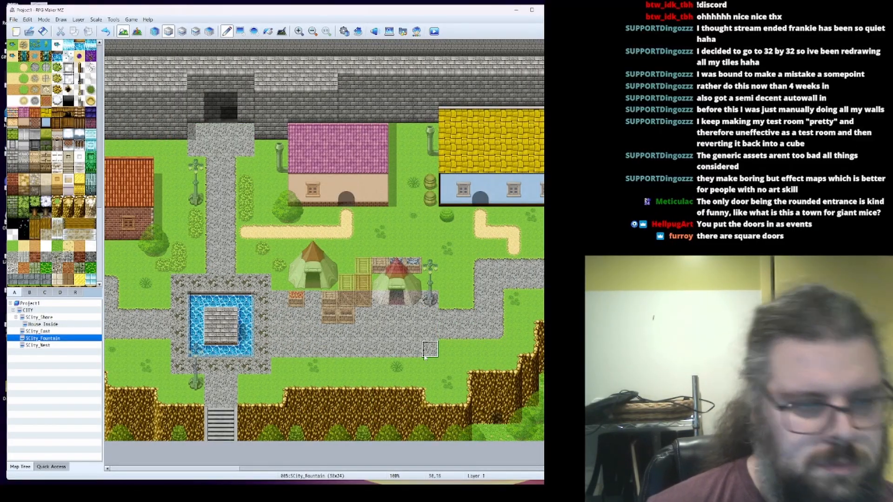
key(ctrl+z)
key(ctrl+z)
key(ctrl+z)
shift+scroll(332, 470, left, 5)
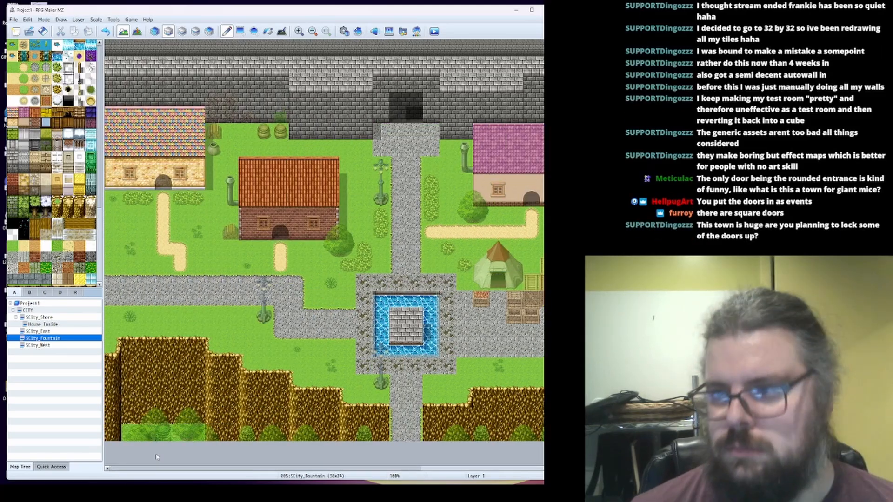
Copy SCity_East's western edge column of forest and sand path onto the eastern edge of the SCity_Shore map
click(37, 345)
click(39, 331)
scroll(324, 254, down, 3)
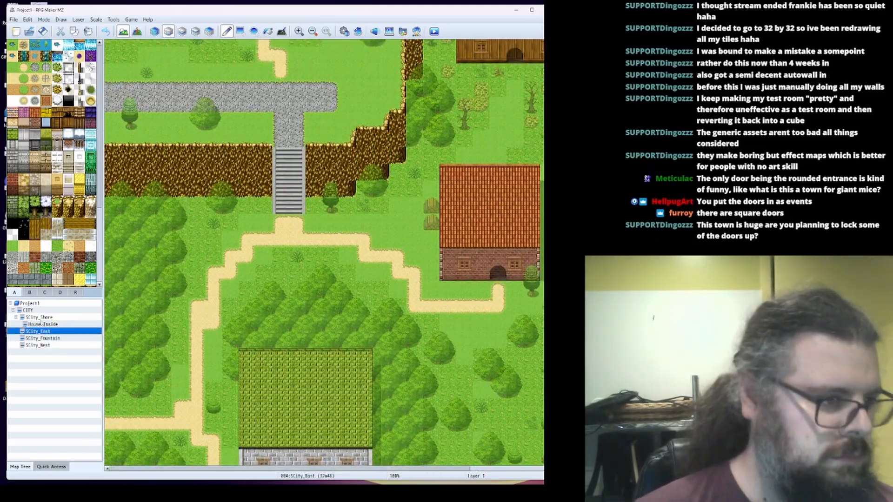
click(43, 325)
click(42, 331)
click(40, 317)
ctrl+scroll(200, 109, down, 1)
click(45, 331)
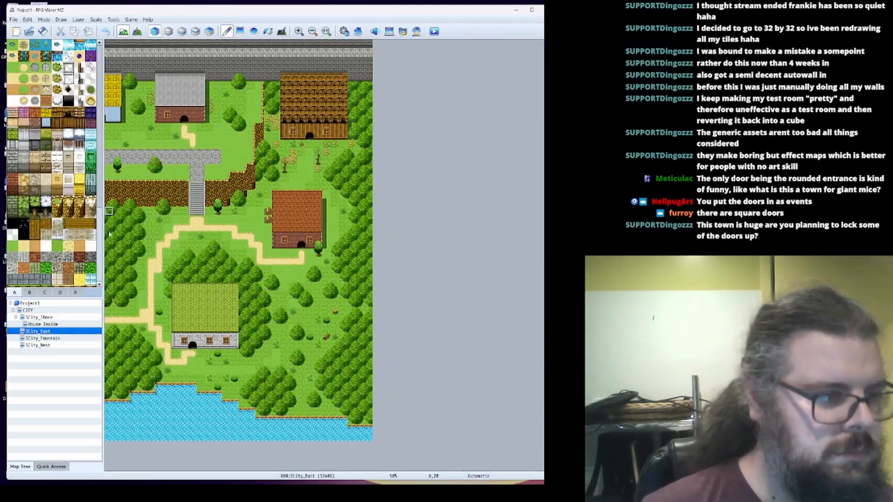
click(41, 317)
click(268, 31)
click(426, 136)
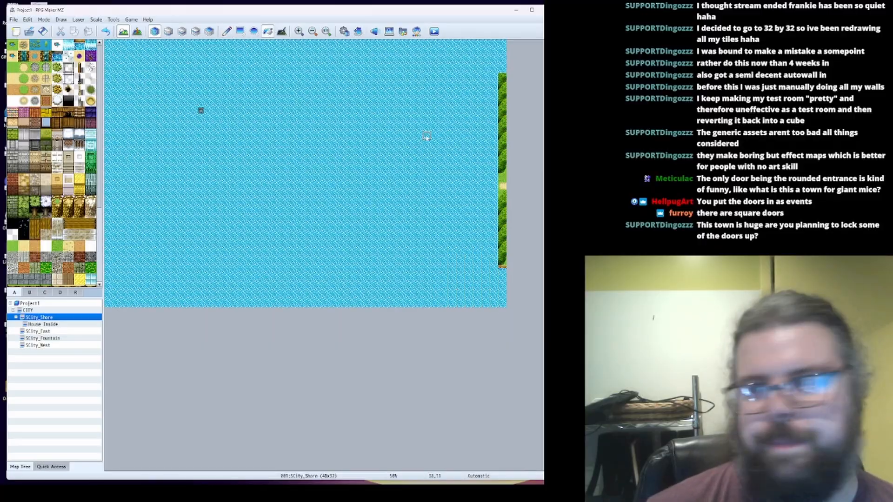
Copy the bottom row of the SCity_Fountain map onto the northern edge of SCity_Shore and adjust its horizontal position
click(43, 338)
right_drag(108, 236, 419, 236)
click(40, 317)
click(461, 45)
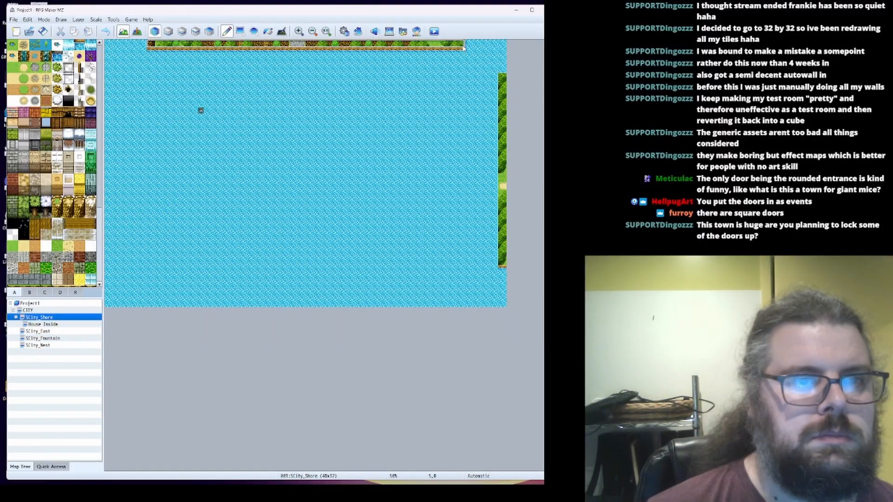
key(ctrl+z)
click(469, 45)
Fill the interior of SCity_Shore with grass up to its northern and eastern edges, leaving water along the south and west
click(240, 31)
drag(159, 52, 494, 261)
drag(477, 44, 502, 68)
click(43, 324)
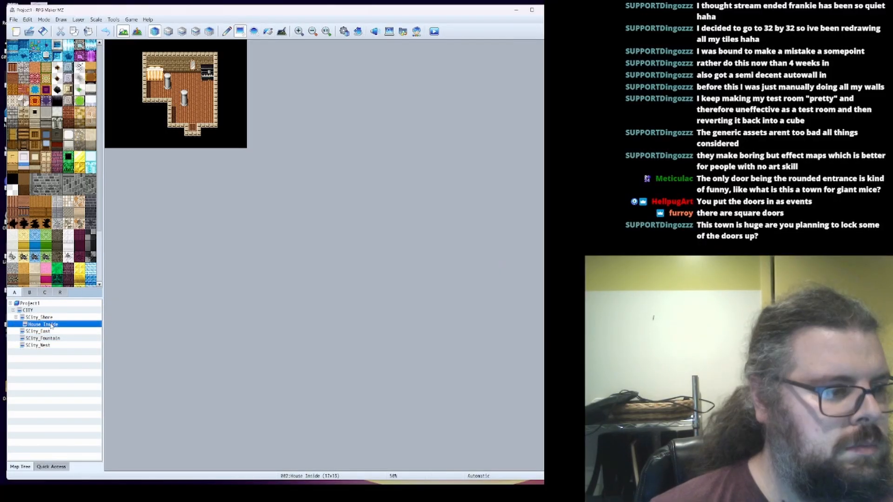
click(40, 317)
Reshape SCity_Shore's western water into a jagged river channel with a strip of grass bank along the map's west edge
drag(150, 261, 139, 65)
drag(129, 213, 125, 44)
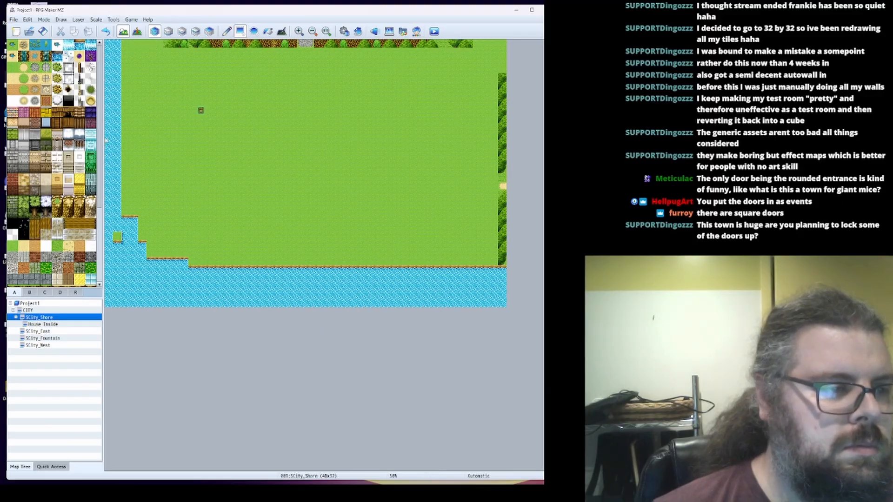
drag(106, 140, 109, 52)
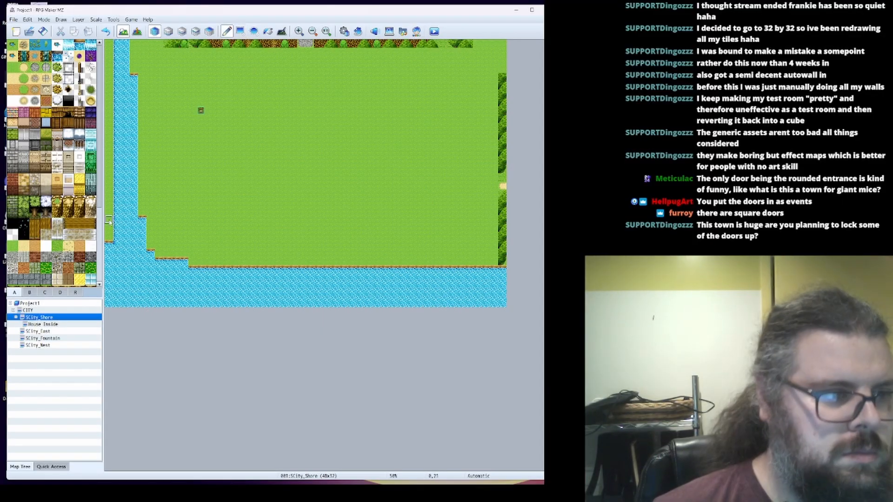
drag(109, 221, 133, 307)
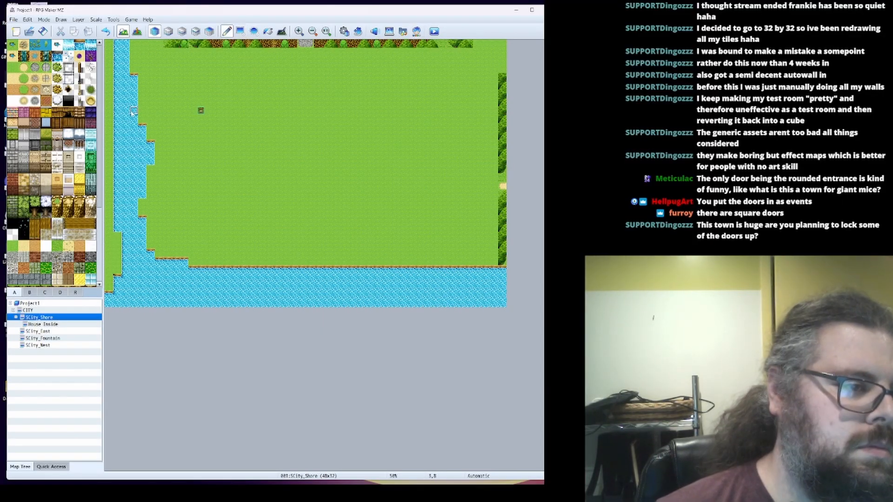
drag(110, 187, 118, 195)
Paint a grass islet at the south-western edge of the map and make the southern coastline irregular
drag(181, 300, 141, 303)
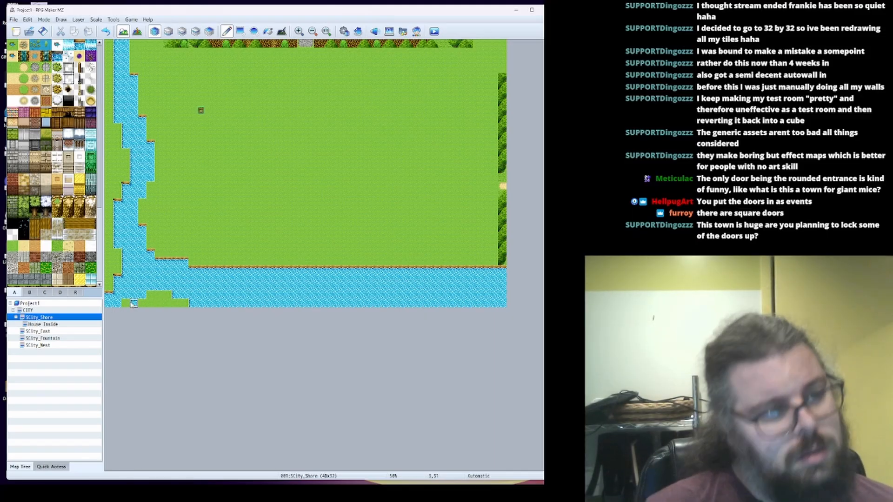
drag(284, 271, 226, 272)
drag(159, 301, 207, 304)
mouse_move(261, 279)
mouse_down()
mouse_move(332, 249)
mouse_move(343, 283)
mouse_move(314, 289)
mouse_move(444, 264)
mouse_up()
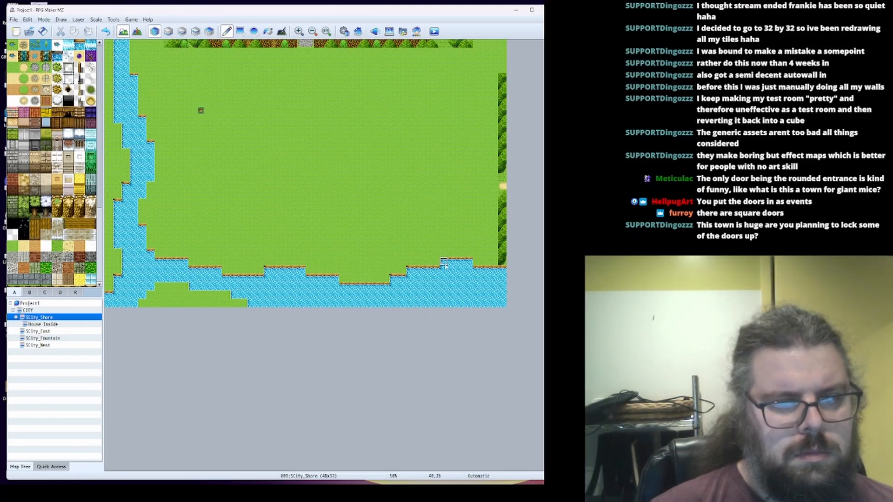
Add a stone stairway down the northern cliff and a wooden pier on the southern shore
scroll(51, 223, down, 3)
mouse_move(309, 49)
mouse_down()
mouse_move(307, 69)
mouse_move(301, 53)
mouse_up()
click(13, 243)
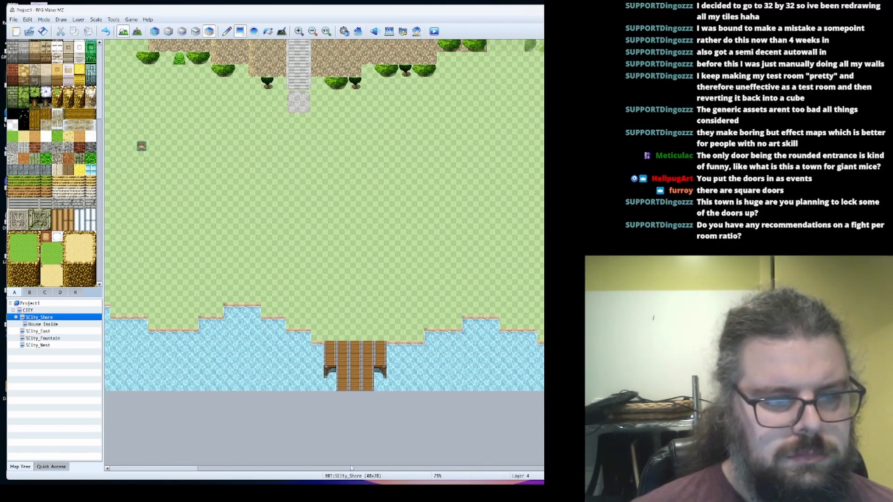
Shift the bushes at the northern cliff's eastern end down to its foot and return to automatic layering
drag(352, 469, 216, 459)
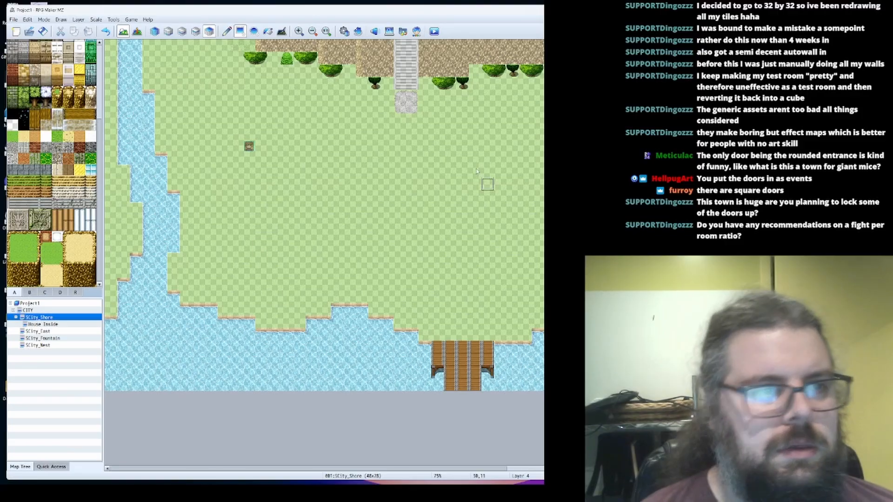
drag(399, 469, 499, 463)
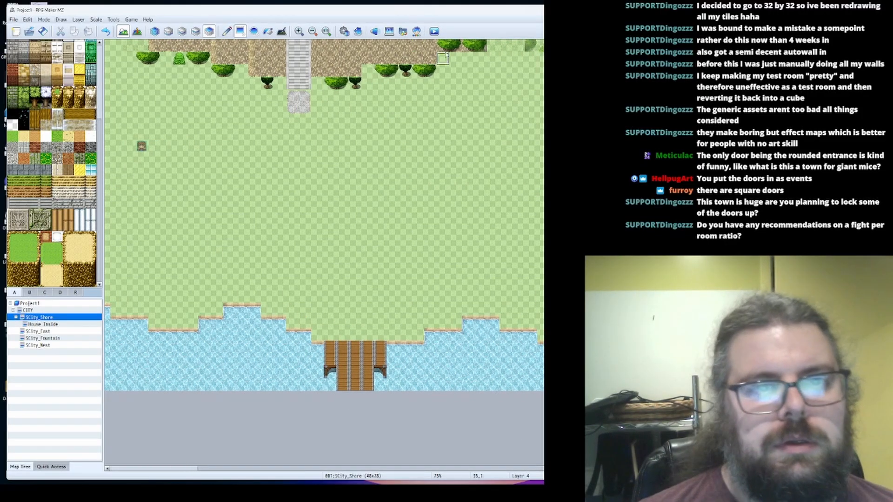
click(458, 52)
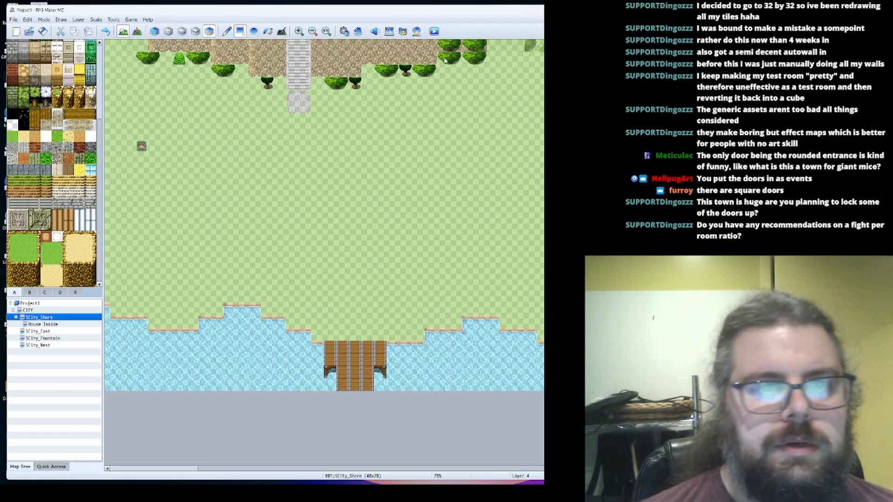
key(ctrl+z)
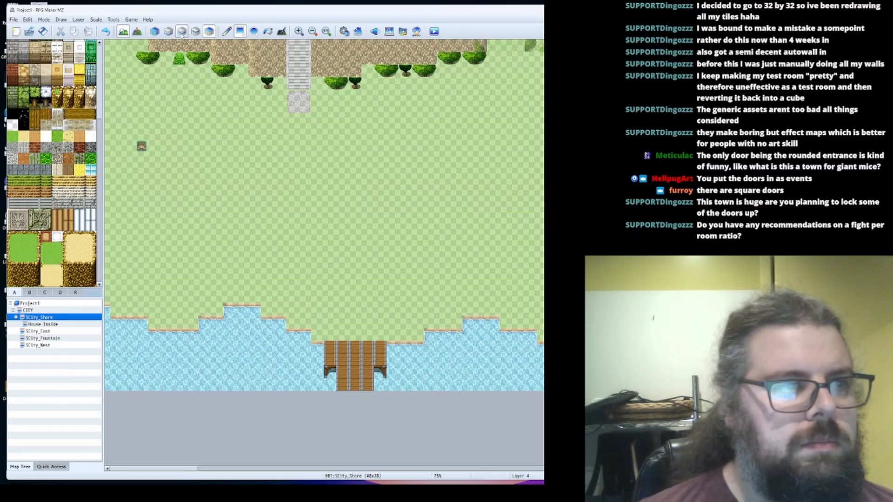
click(154, 31)
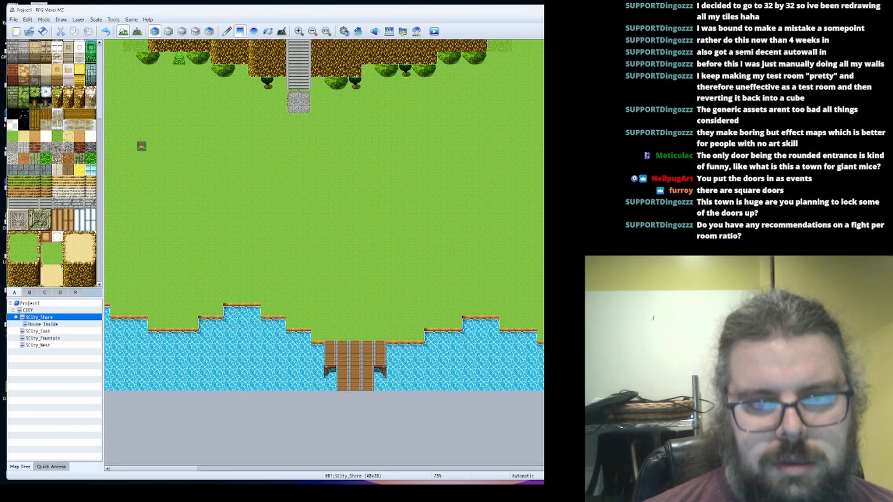
Extend the northern cliff wall west toward the river and adjust the coastline west of the pier
shift+scroll(348, 163, left, 3)
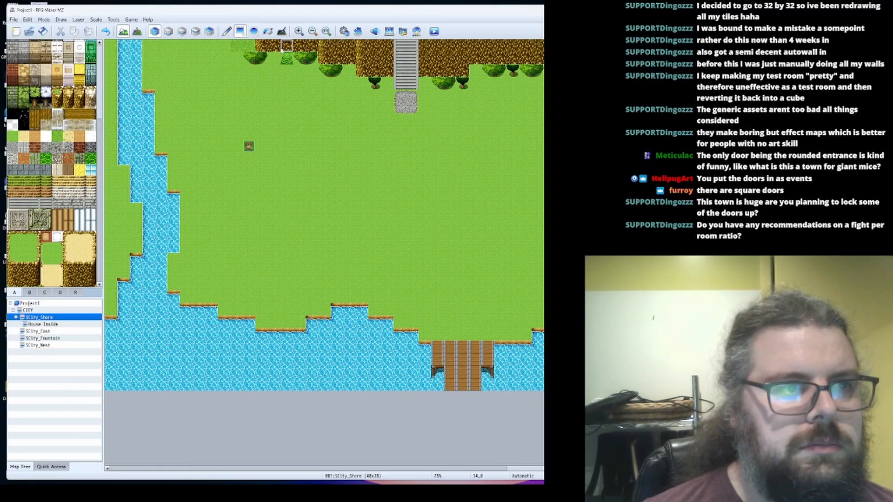
drag(263, 46, 200, 47)
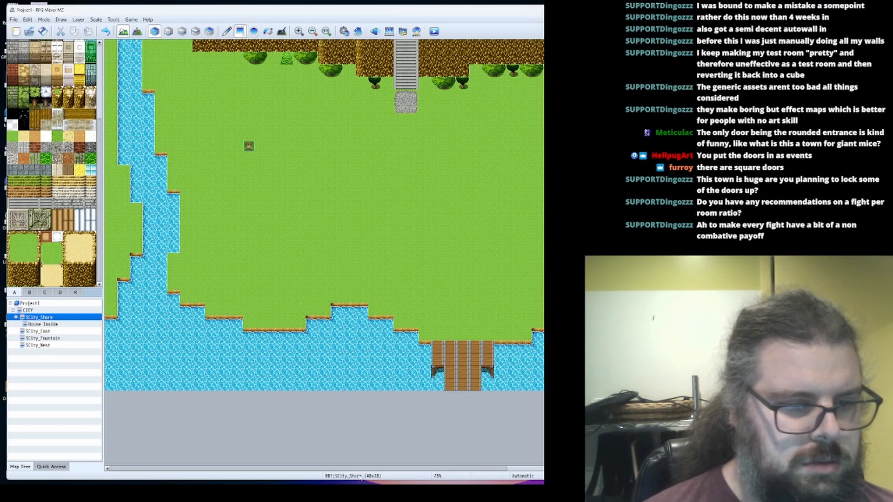
key(ctrl+z)
key(ctrl+z)
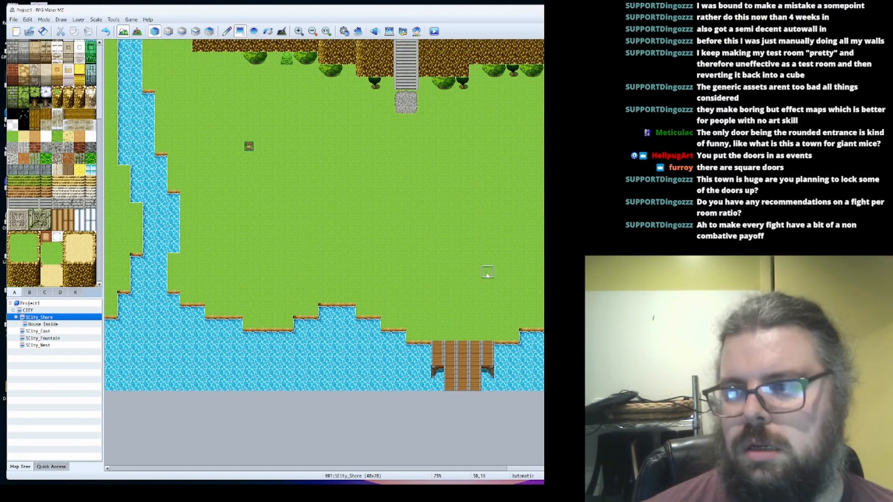
Lay out four beige rectangular building blocks on the grass, two on each side of the stairway's line
drag(226, 111, 296, 155)
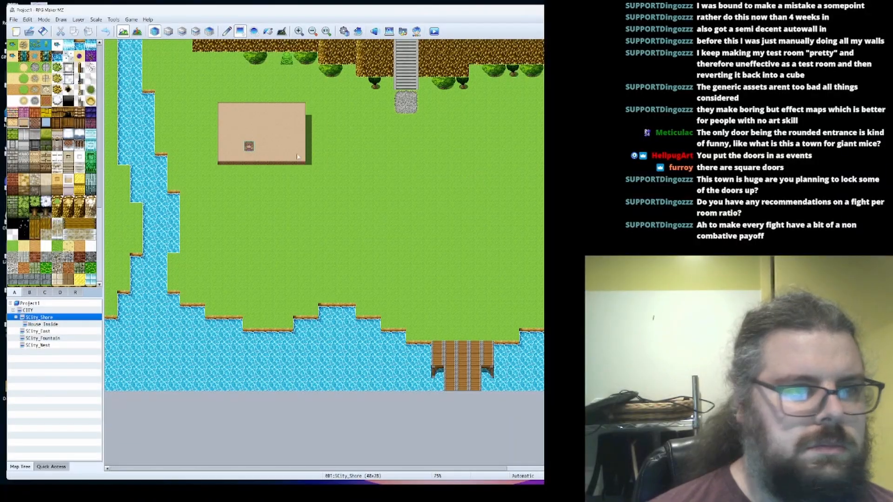
scroll(326, 209, right, 3)
drag(432, 111, 516, 155)
drag(370, 236, 427, 269)
drag(443, 235, 443, 271)
drag(430, 108, 430, 159)
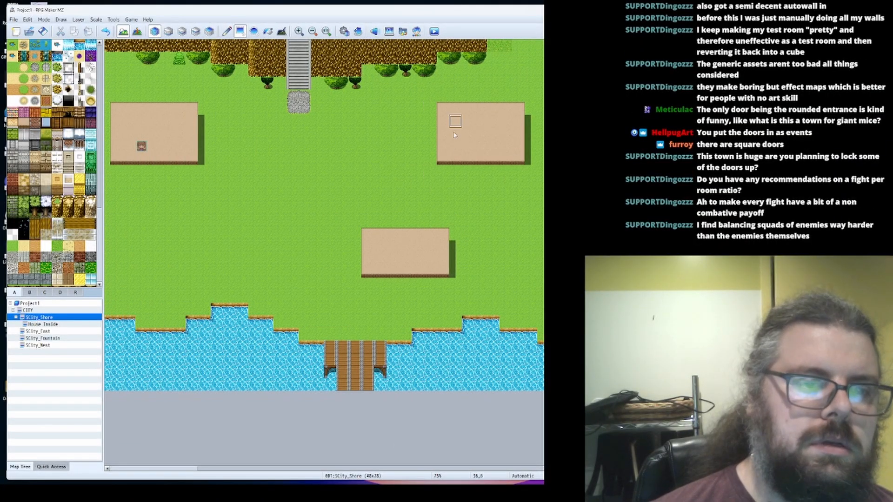
drag(155, 222, 230, 260)
Paint a winding stone path from the stairway to the pier and a sand path from it to the eastern edge
drag(293, 102, 305, 284)
drag(305, 284, 329, 285)
drag(305, 297, 342, 296)
drag(342, 309, 354, 334)
drag(367, 334, 367, 321)
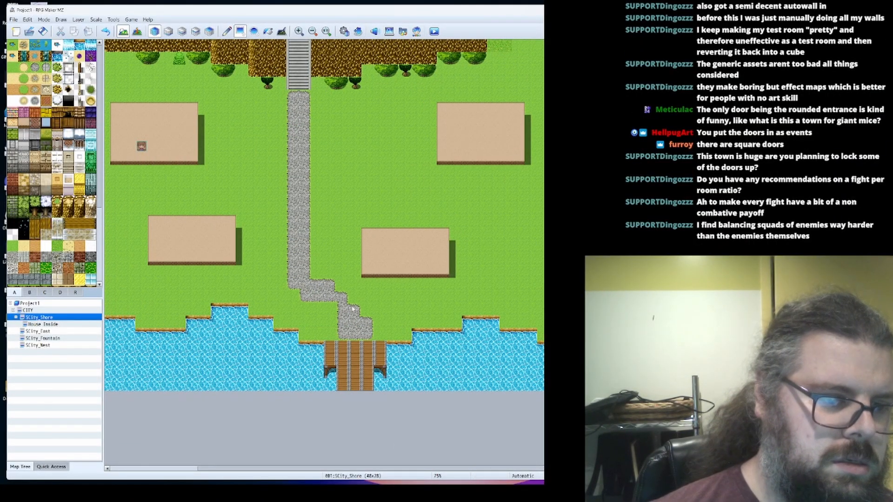
click(329, 309)
click(355, 296)
drag(317, 271, 317, 234)
drag(293, 271, 293, 302)
drag(329, 272, 331, 261)
drag(539, 222, 314, 196)
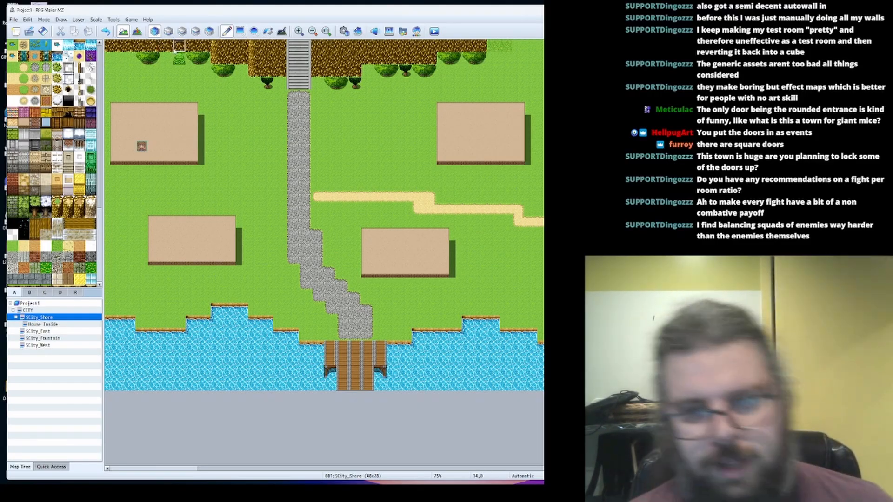
Repaint the north-west building with yellow stone walls, the south-west with red brick and the south-east with light blue, trimming the first one's west side
shift+scroll(242, 73, left, 5)
click(13, 123)
drag(225, 108, 312, 158)
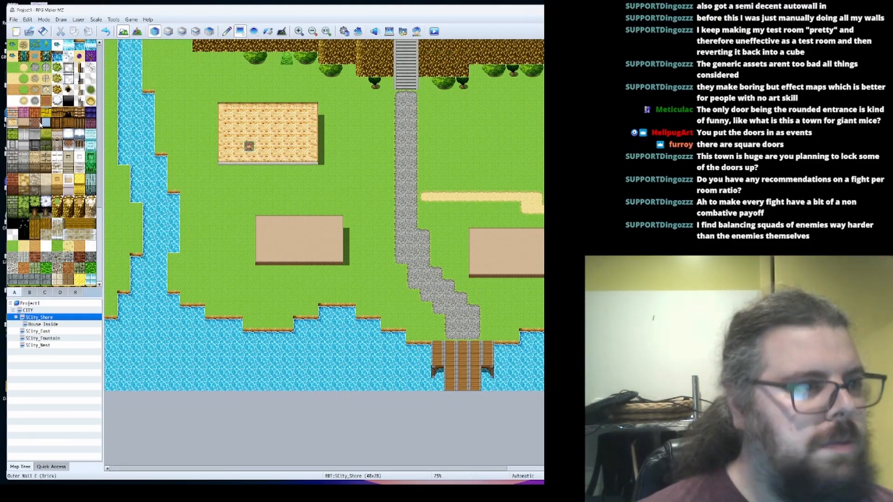
click(35, 123)
drag(336, 259, 262, 221)
right_click(275, 185)
drag(224, 159, 224, 108)
click(46, 124)
mouse_move(474, 234)
mouse_down()
mouse_move(542, 272)
mouse_move(542, 283)
mouse_up()
Roof the north-west building with orange tile, the south-west with purple tile and the south-east with multicoloured tile
click(35, 112)
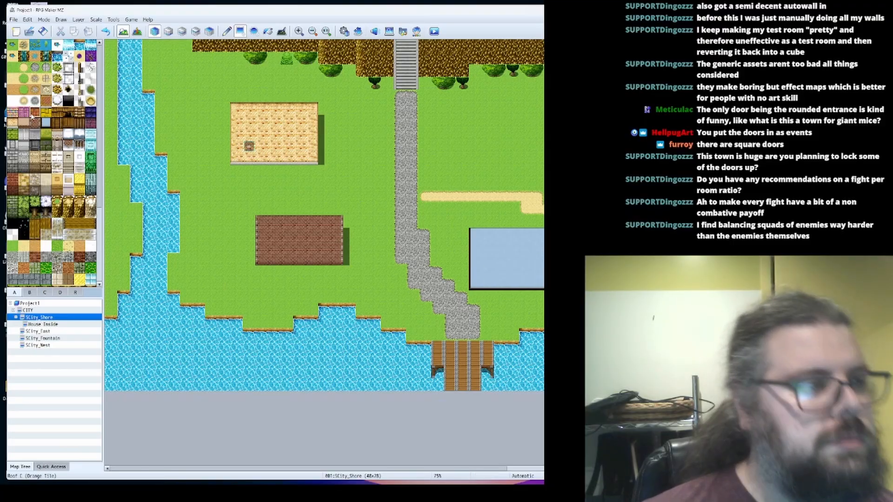
mouse_move(237, 133)
mouse_down()
mouse_move(313, 108)
mouse_move(313, 98)
mouse_up()
click(23, 112)
drag(261, 210, 338, 237)
click(12, 112)
drag(476, 233, 549, 259)
Roof the north-east building with green tile, keeping its beige wall along the front
shift+scroll(534, 253, right, 5)
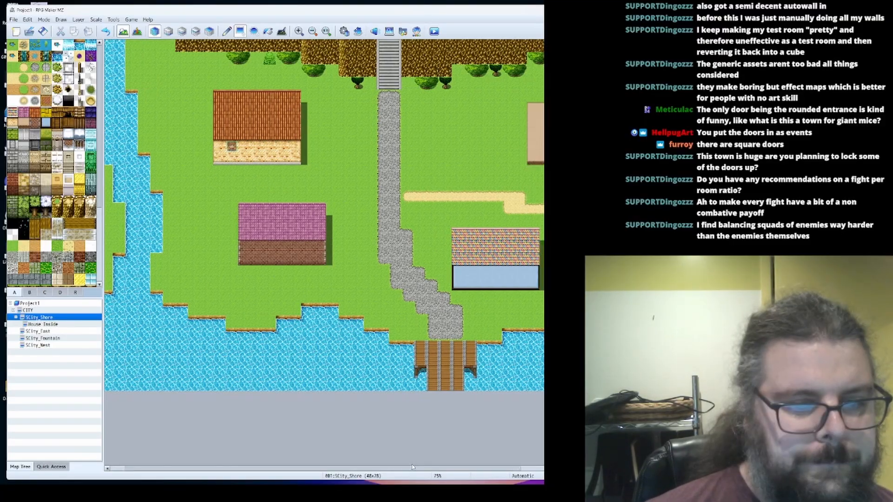
drag(6, 135, 13, 134)
click(19, 134)
mouse_move(449, 108)
mouse_down()
mouse_move(524, 146)
mouse_move(525, 96)
mouse_up()
right_click(525, 158)
drag(525, 146, 449, 146)
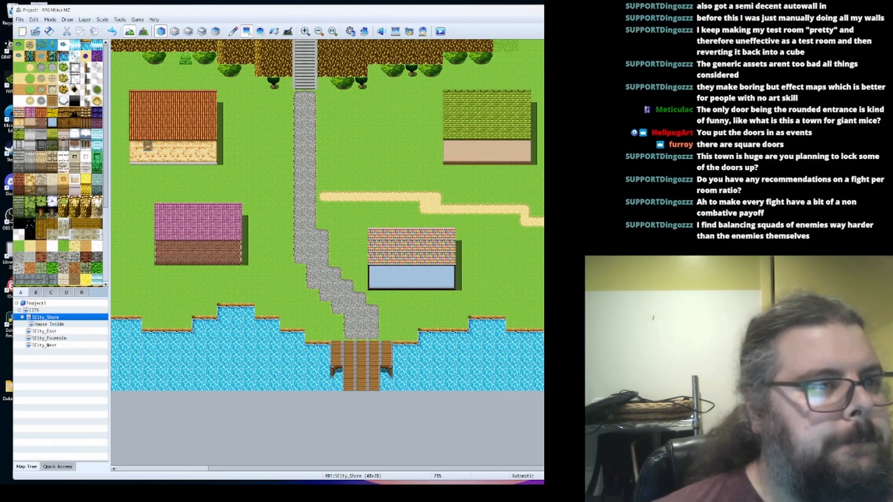
Paint a patch of dense forest between the stone path and the green-roofed building with the pencil
click(233, 31)
click(36, 292)
drag(41, 256, 52, 267)
mouse_move(364, 136)
mouse_down()
mouse_move(389, 117)
mouse_move(351, 121)
mouse_up()
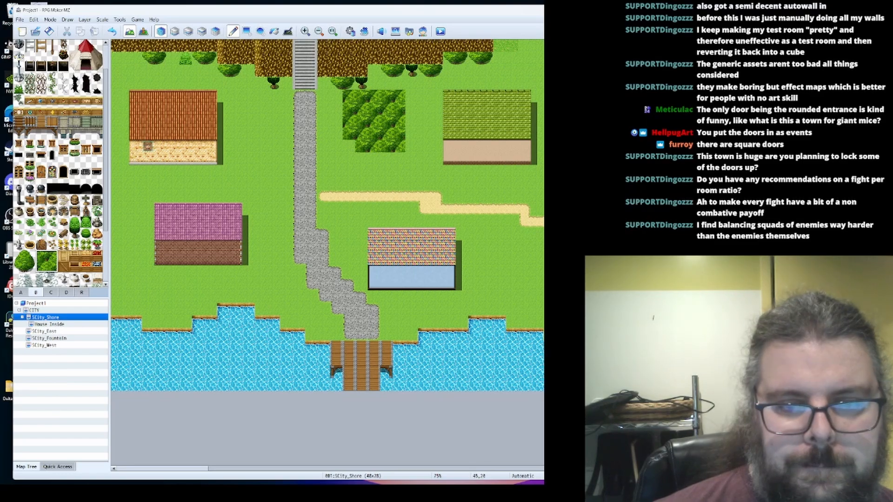
Widen the river toward its mouth by cutting back the eastern bank in steps
shift+scroll(431, 52, left, 5)
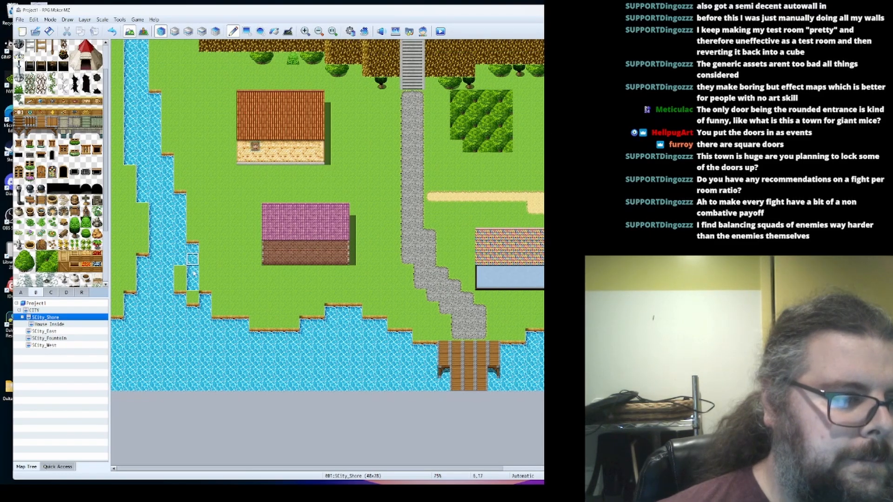
drag(269, 325, 218, 286)
drag(218, 286, 293, 324)
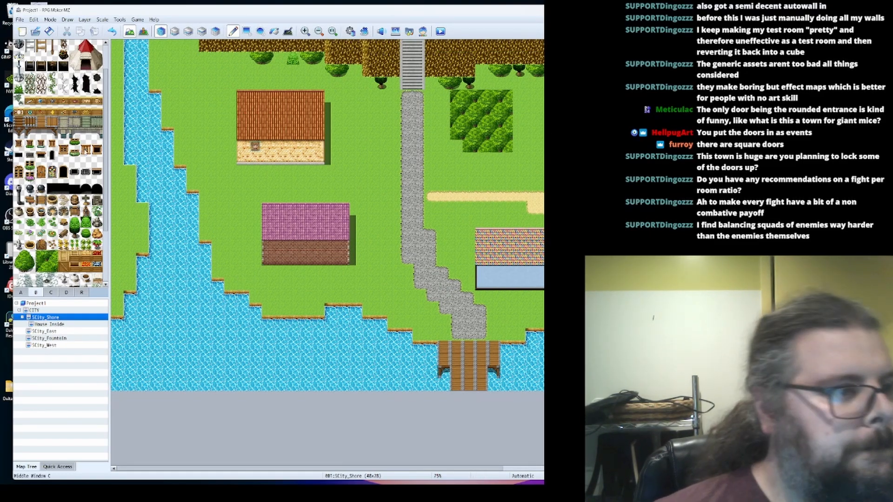
Place dark arched doorways in the front walls of the houses
click(86, 189)
click(293, 159)
click(293, 259)
click(506, 284)
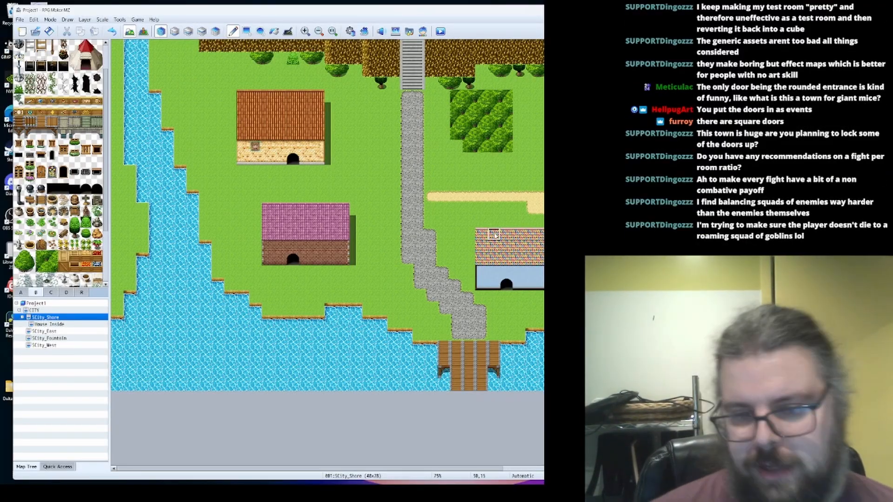
Bend the middle stretch of the stone path westward between the stairway and the south-east house
key(ctrl+z)
key(ctrl+z)
key(ctrl+z)
key(ctrl+z)
key(ctrl+z)
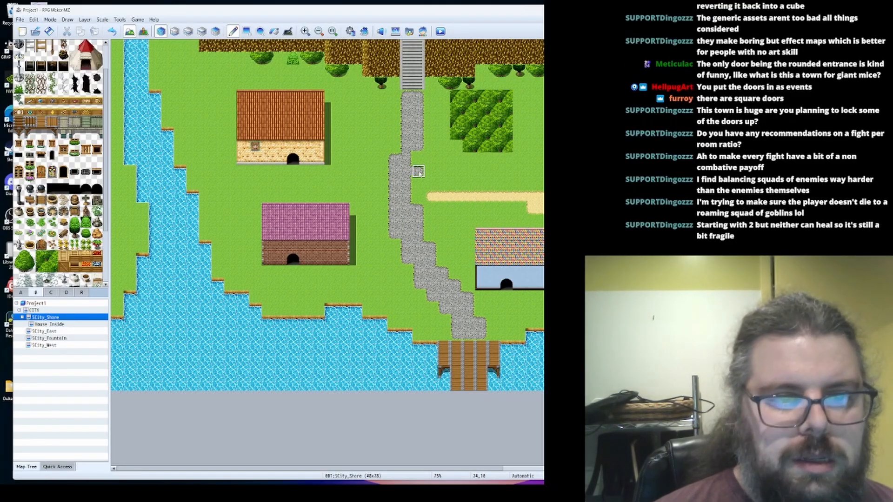
click(393, 146)
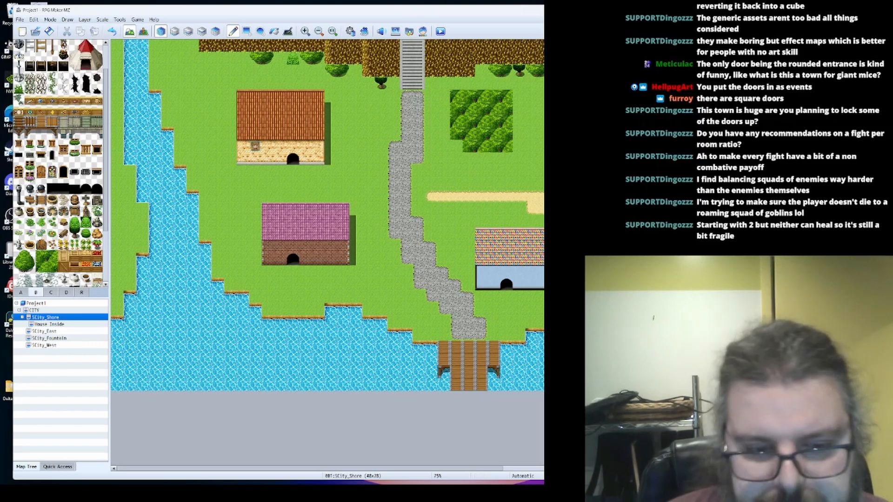
scroll(509, 468, right, 3)
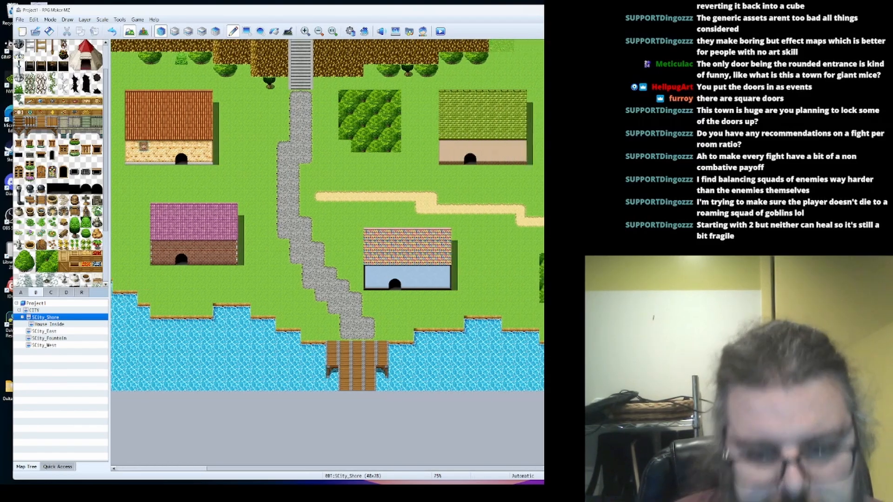
scroll(509, 468, left, 3)
scroll(509, 468, right, 4)
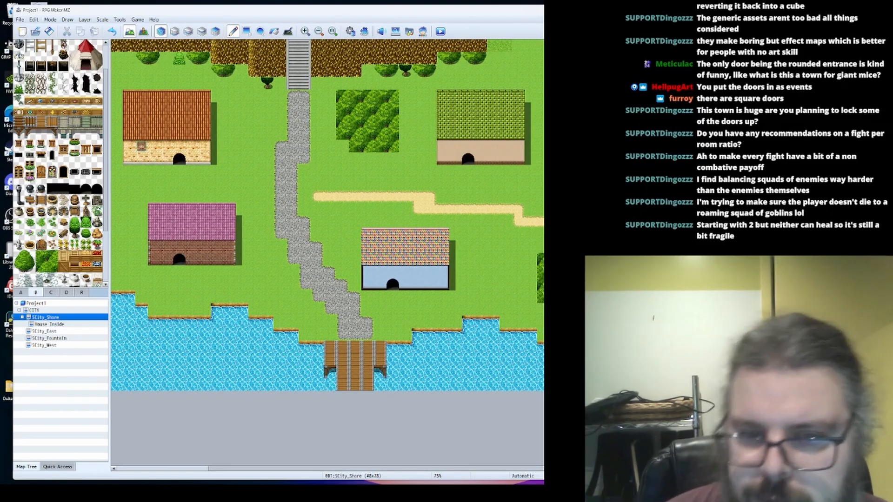
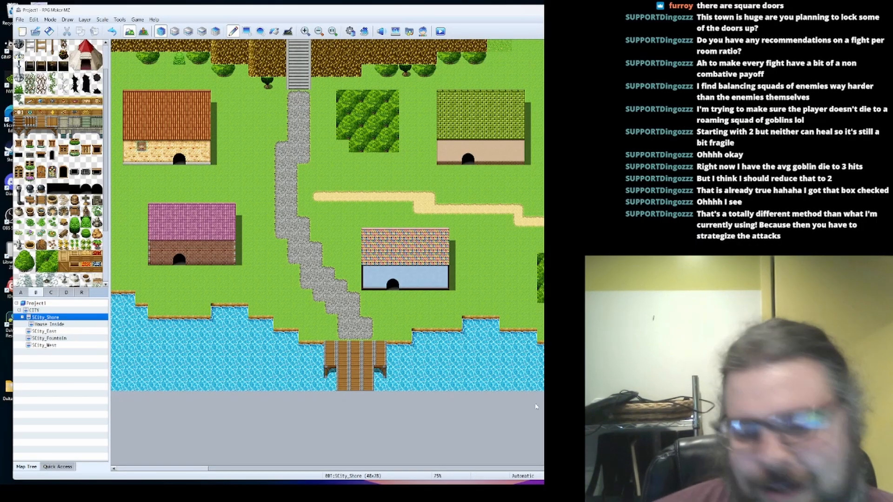
mouse_move(542, 469)
mouse_down()
mouse_move(449, 469)
mouse_move(542, 469)
mouse_up()
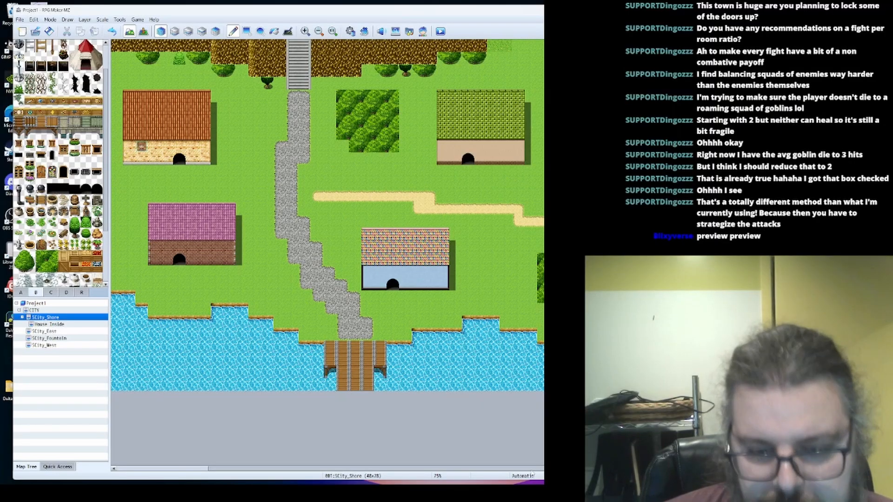
drag(536, 468, 587, 468)
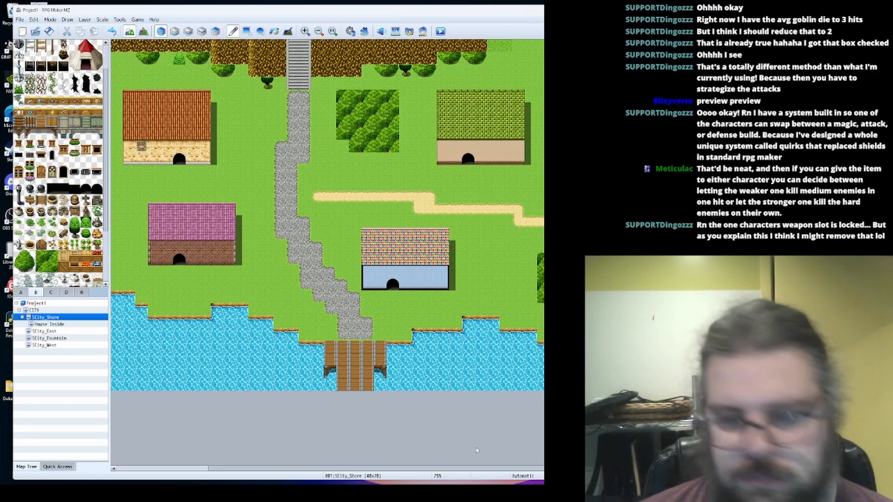
drag(496, 469, 515, 468)
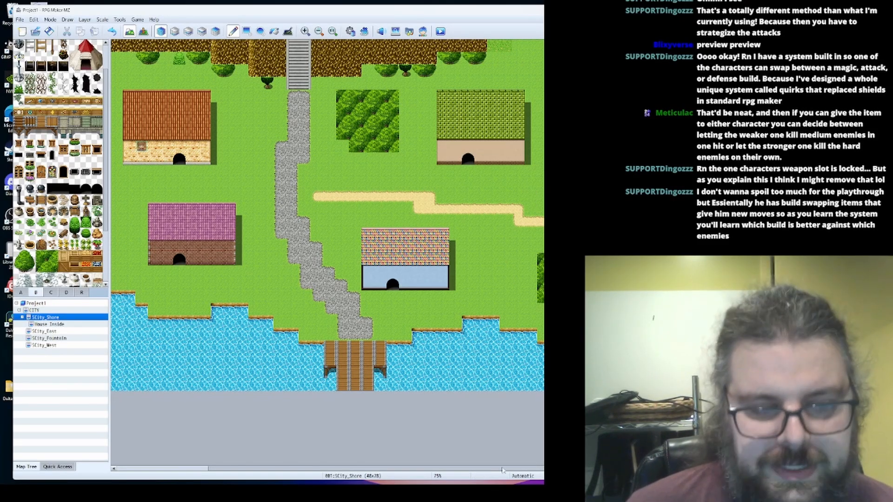
drag(479, 467, 513, 468)
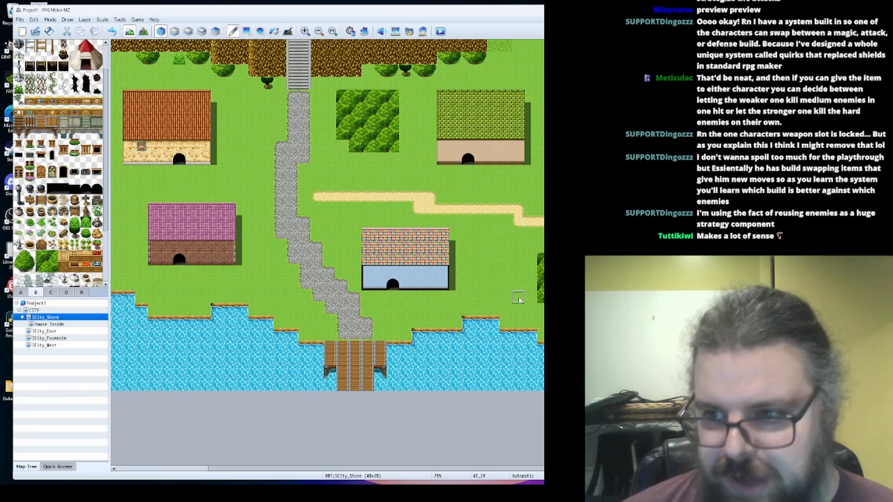
Shift the upper end of the stone path's westward bend one tile north, filling the vacated path corner with grass
scroll(323, 452, left, 3)
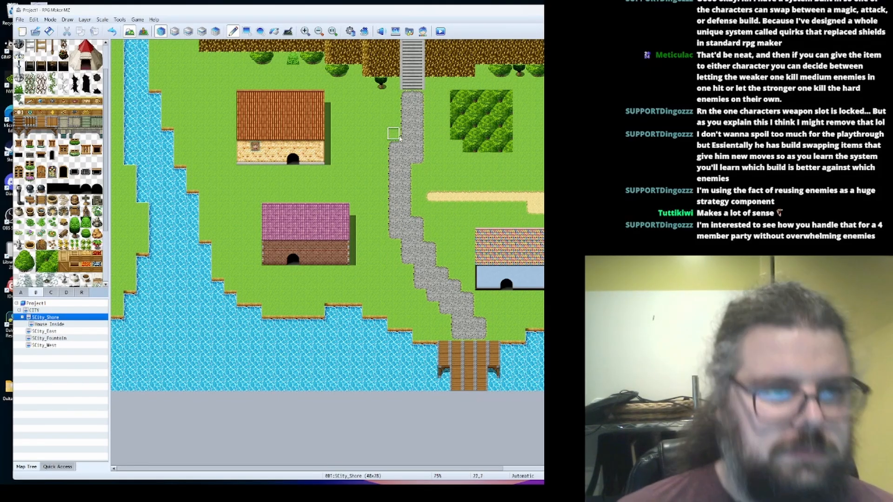
right_click(398, 159)
click(398, 137)
right_click(445, 167)
click(419, 160)
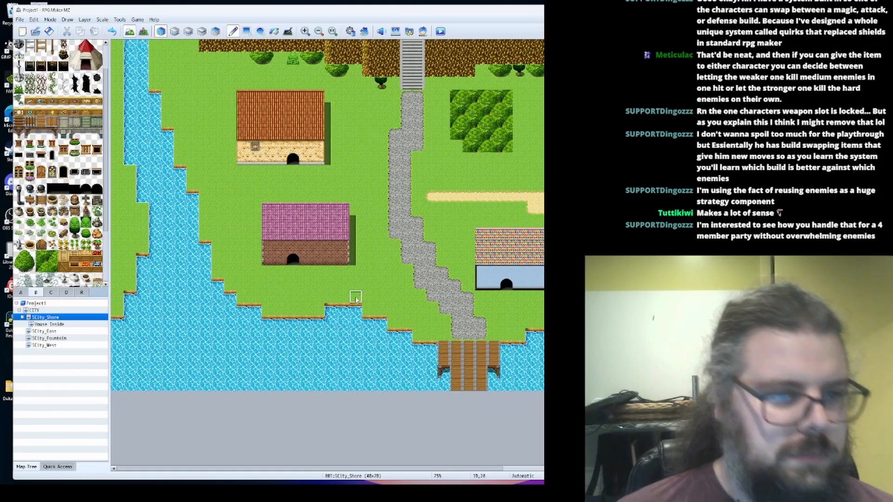
Place separate large trees on the grass east of the south-east house, adjusting the one nearest the house one tile east
drag(403, 469, 494, 469)
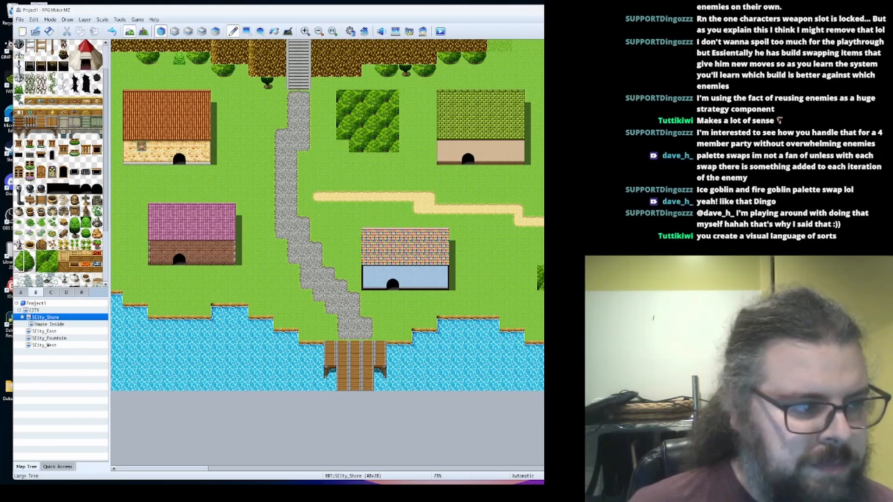
click(533, 279)
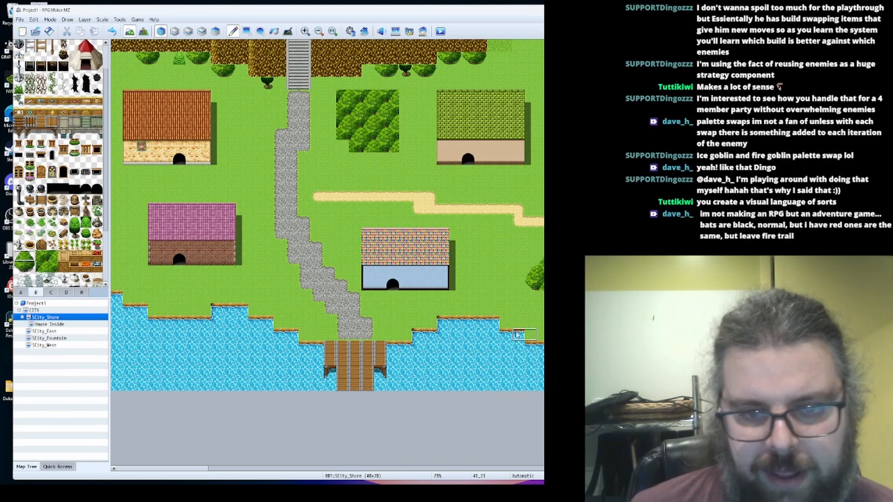
click(18, 267)
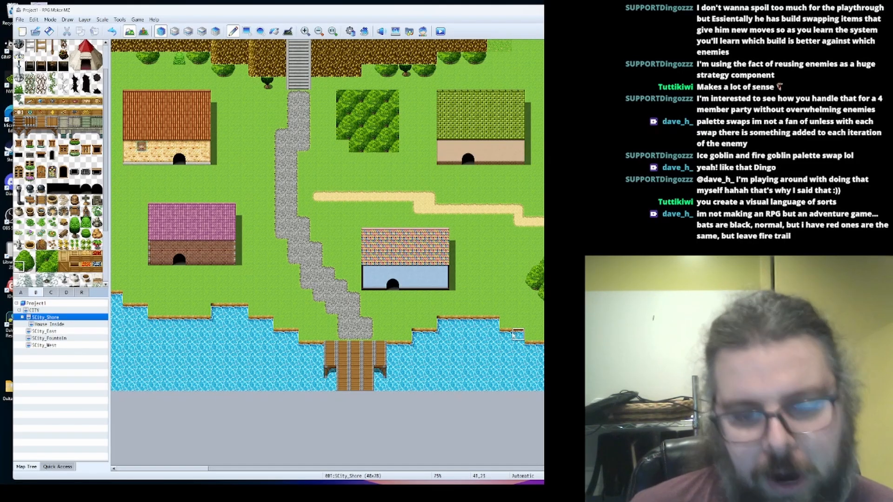
click(28, 268)
click(523, 316)
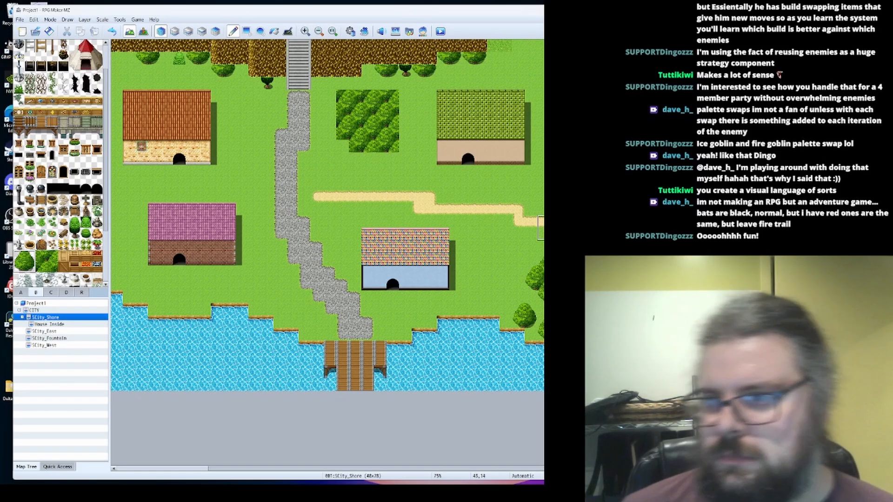
click(500, 252)
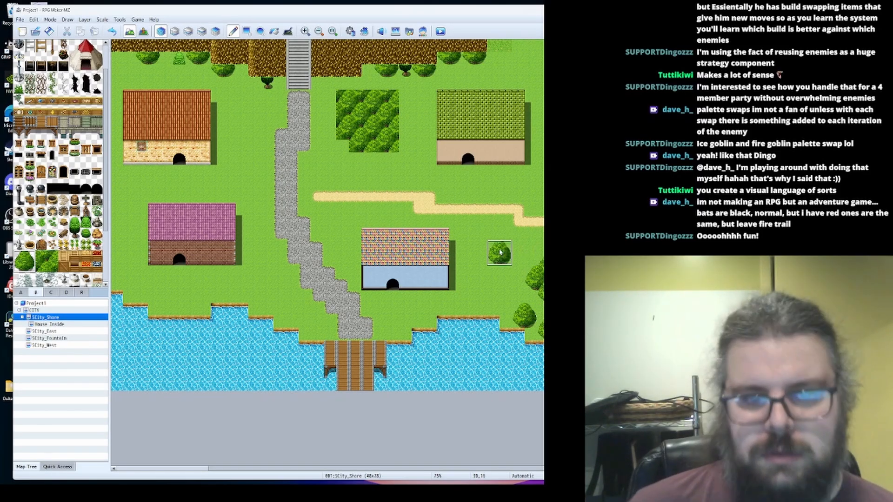
key(ctrl+z)
click(511, 253)
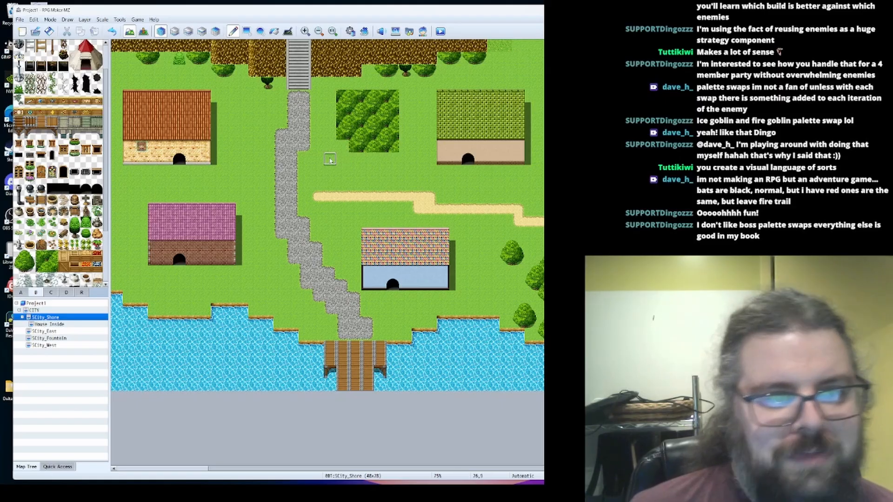
Round off the forest patch's western edge with half-tree tiles and extend its dense foliage north toward the cliff
click(21, 259)
drag(330, 139, 341, 157)
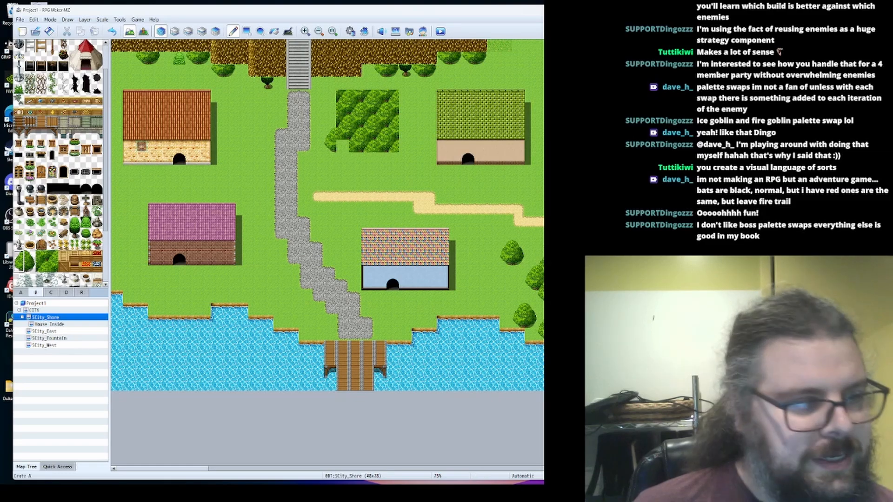
click(52, 266)
click(42, 266)
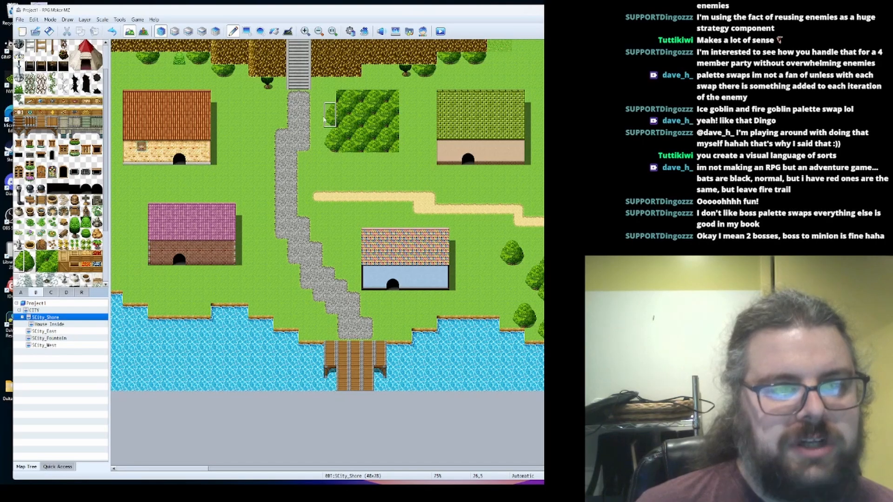
click(331, 83)
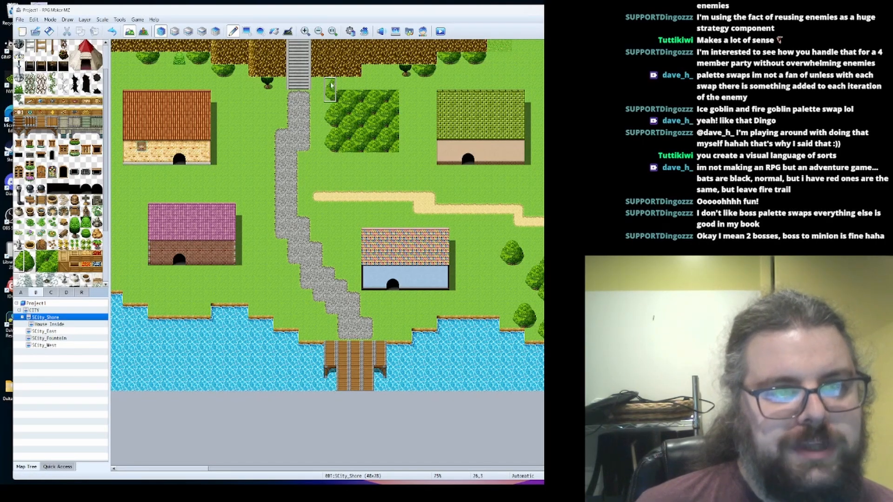
right_drag(365, 98, 360, 99)
click(360, 87)
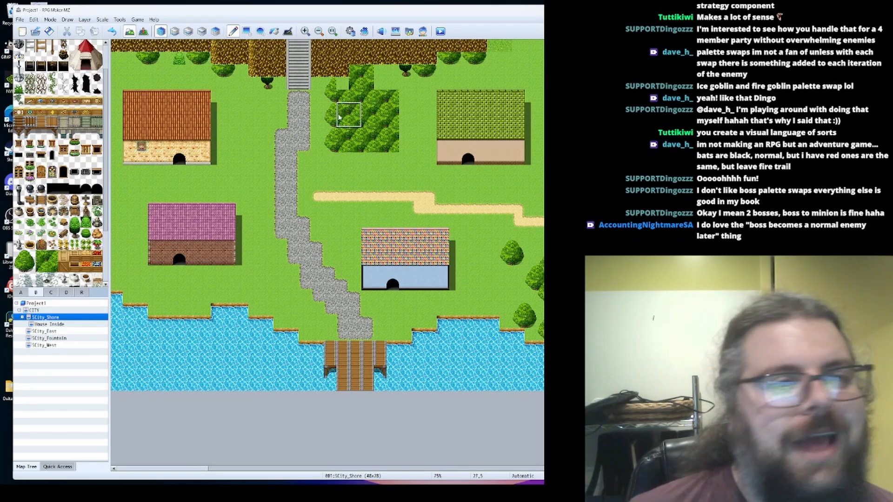
Cap the northern extension of the forest patch with large tree crowns
click(45, 258)
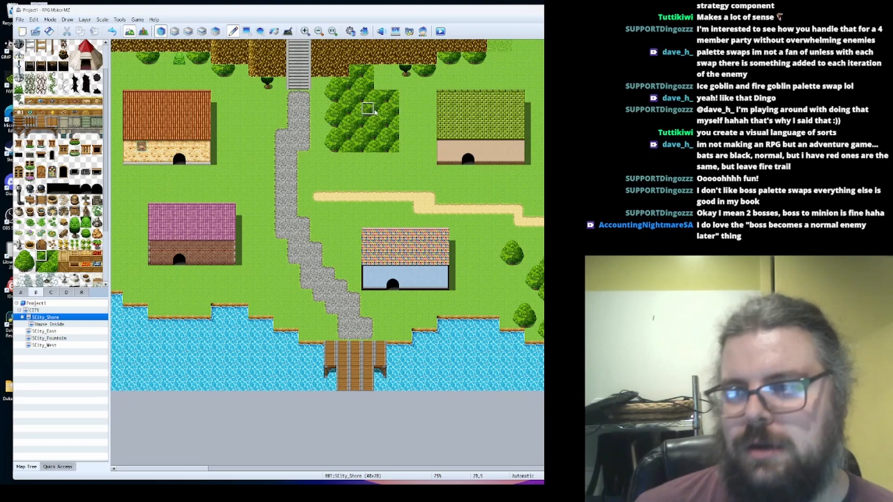
click(20, 256)
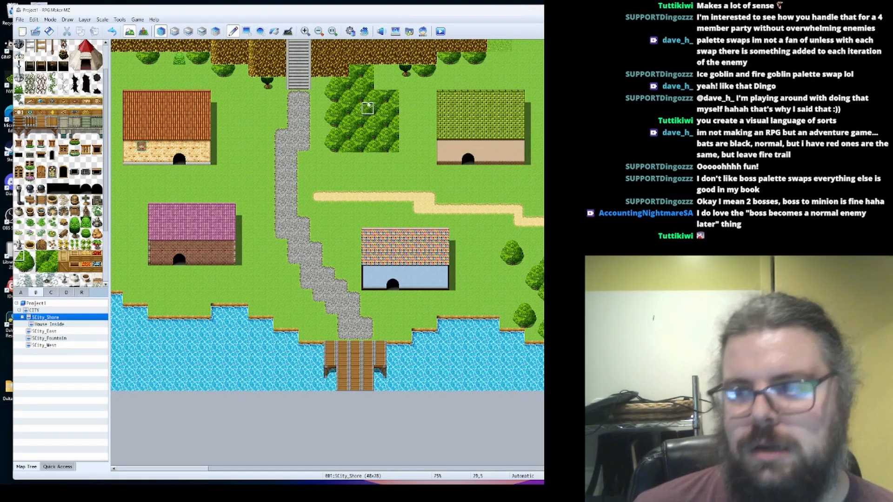
click(342, 72)
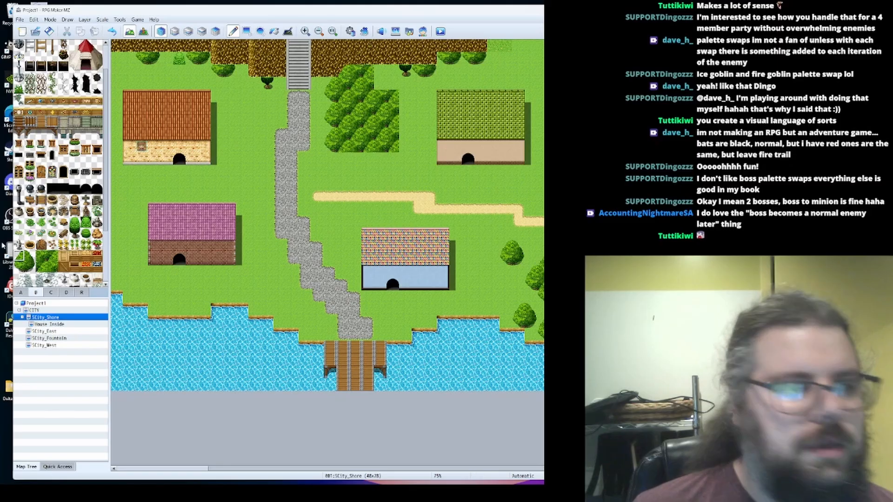
click(358, 65)
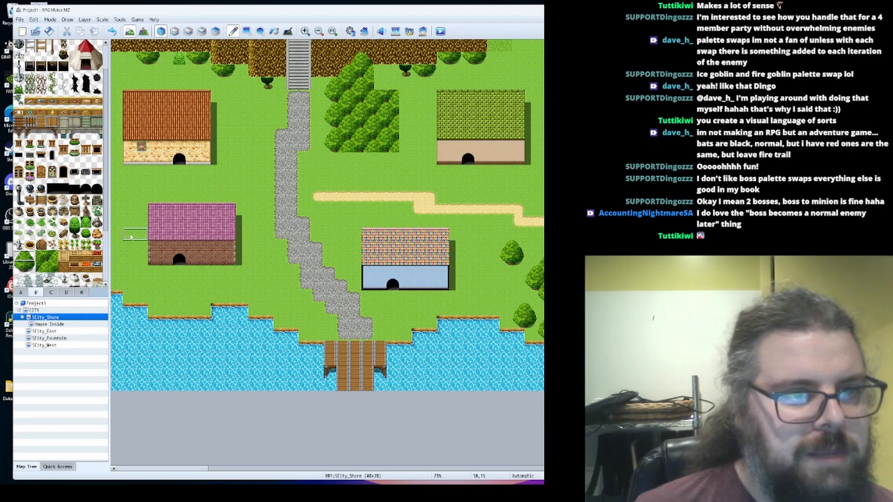
Finish the forest patch's southern edge with large tree bases and its eastern edge with half-tree tiles
click(24, 261)
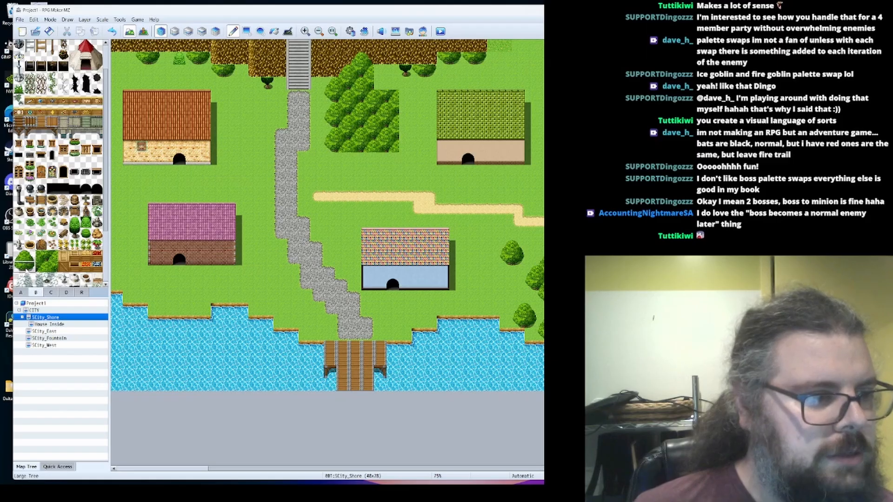
click(348, 158)
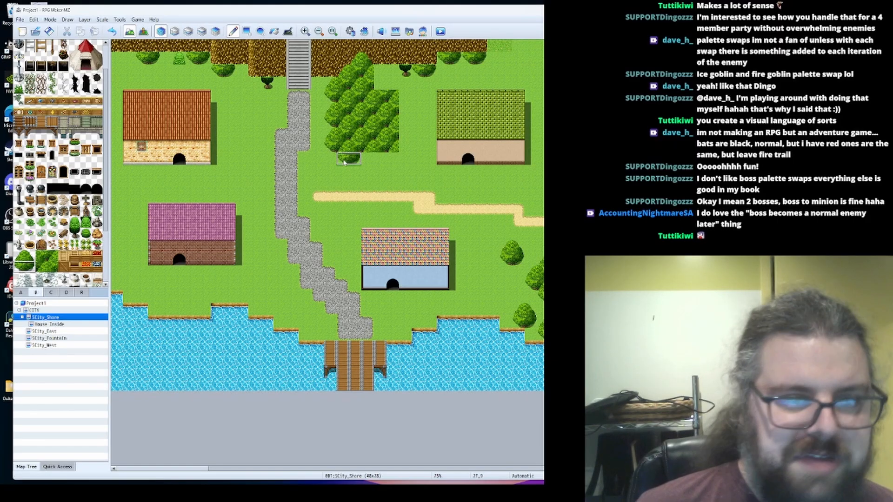
click(373, 163)
click(398, 159)
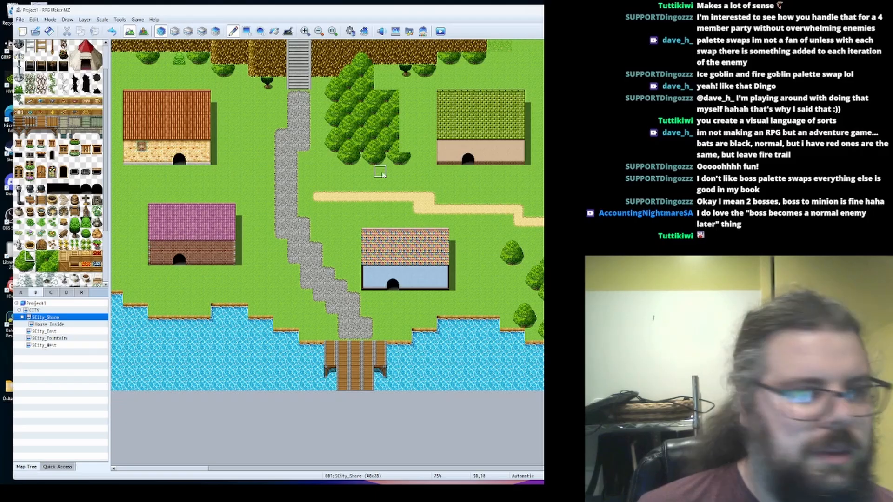
click(29, 254)
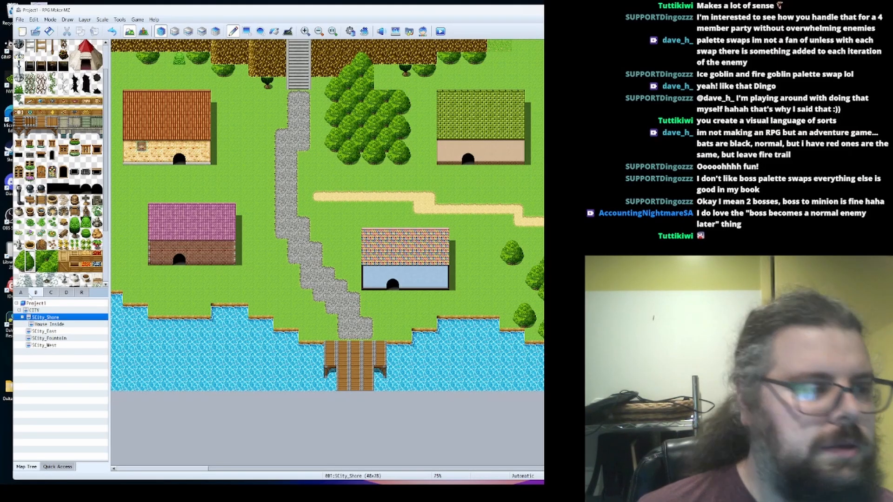
Extend the forest north-east toward the cliff with dense foliage and rounded tree edges, replacing the small plants there with grass
click(45, 259)
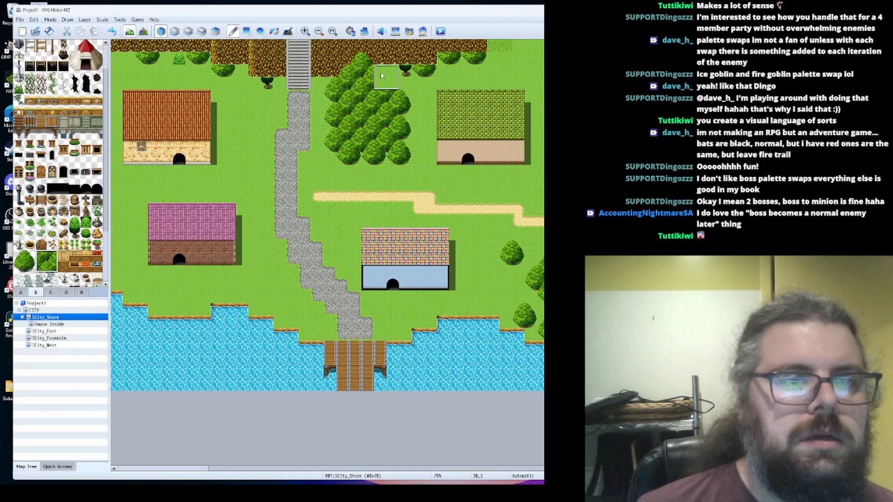
right_click(418, 84)
drag(405, 71, 430, 71)
click(45, 260)
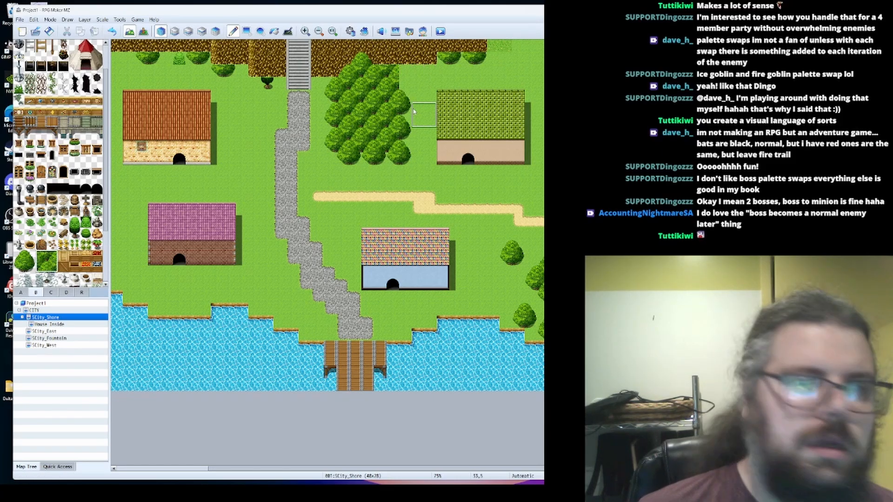
click(405, 75)
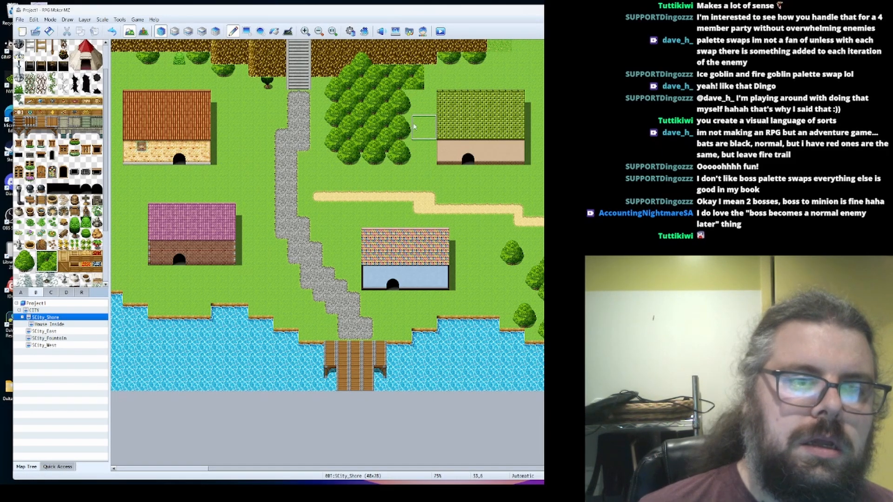
drag(29, 267, 19, 267)
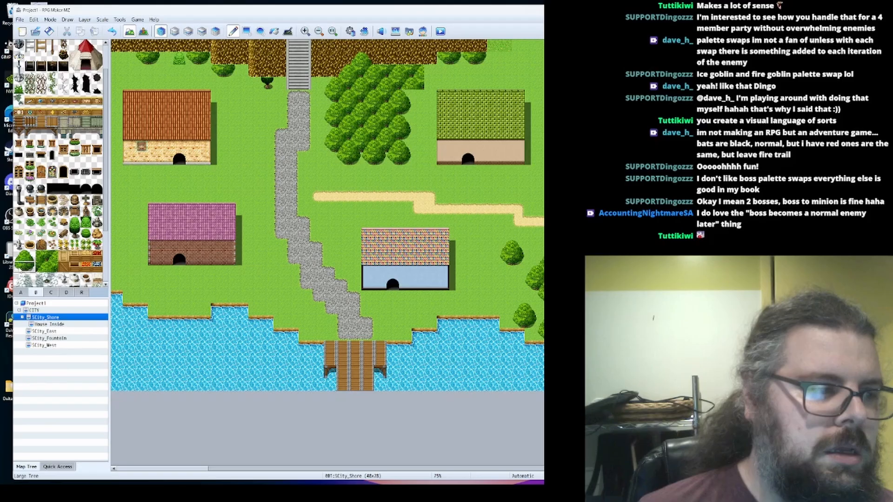
click(404, 97)
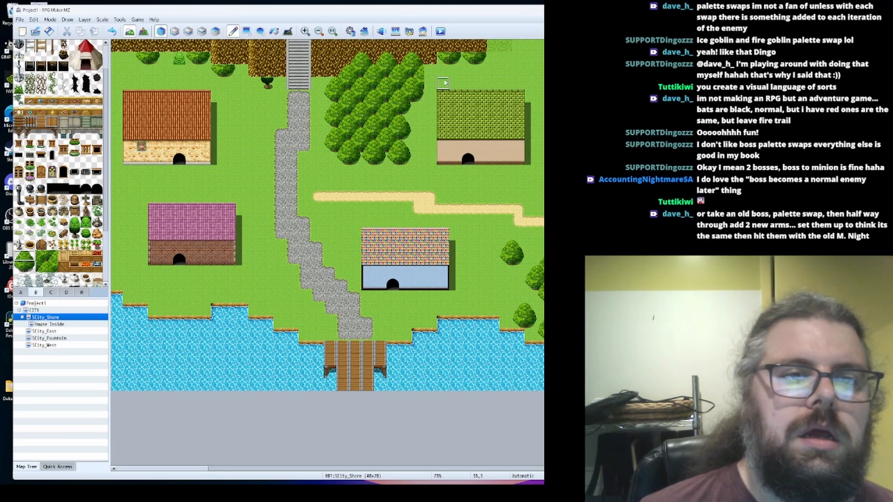
Narrow the green-roofed house by one tile on its west side, shifting its doorway one tile east
right_drag(444, 84, 485, 168)
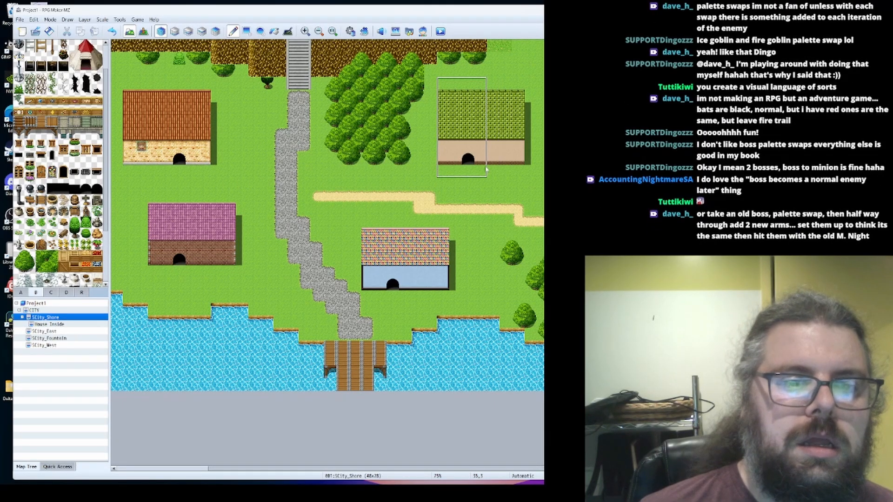
click(492, 169)
right_click(442, 177)
drag(442, 177, 449, 97)
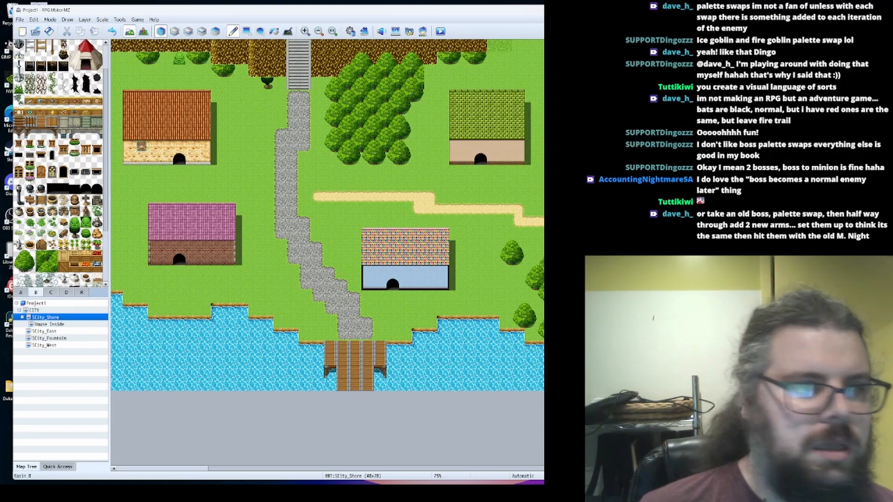
Round off the forest's north-east edge and add crowns to the two tree bases north of the green-roofed house
drag(30, 256, 32, 264)
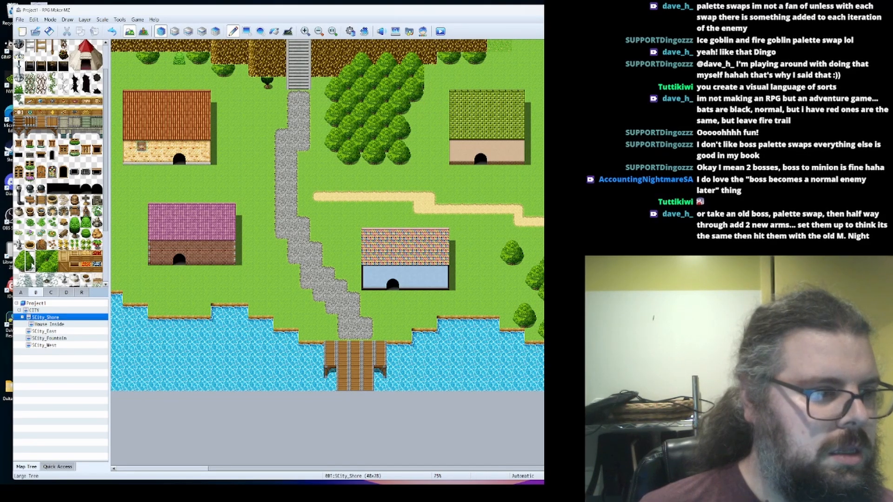
click(429, 73)
click(17, 259)
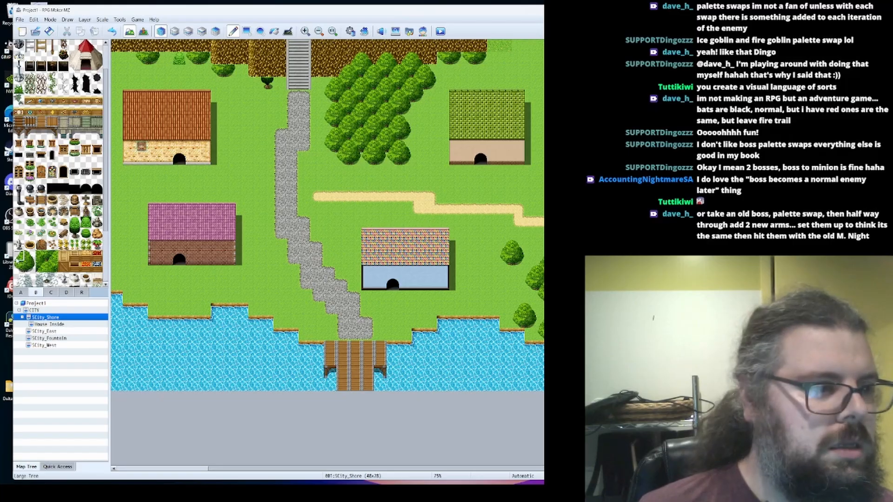
click(444, 47)
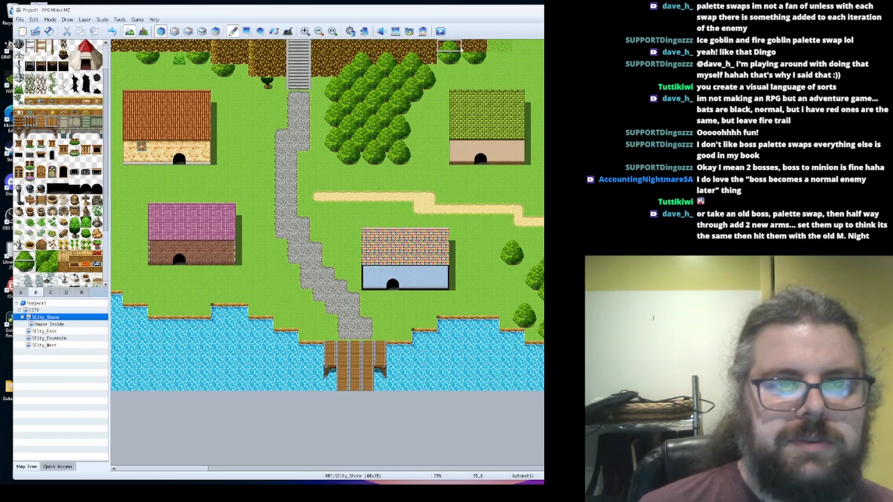
click(469, 47)
right_click(521, 69)
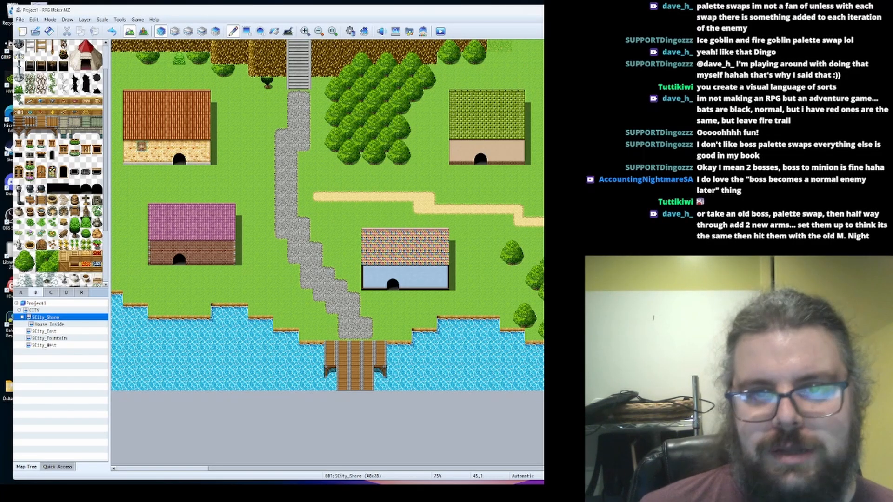
Complete the large tree bases along the cliff north of the orange-roofed house by adding their crowns
click(20, 258)
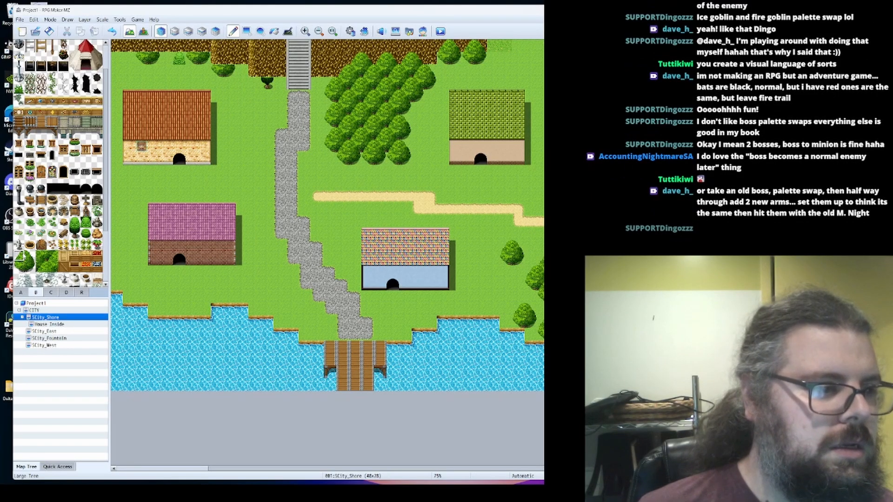
click(197, 49)
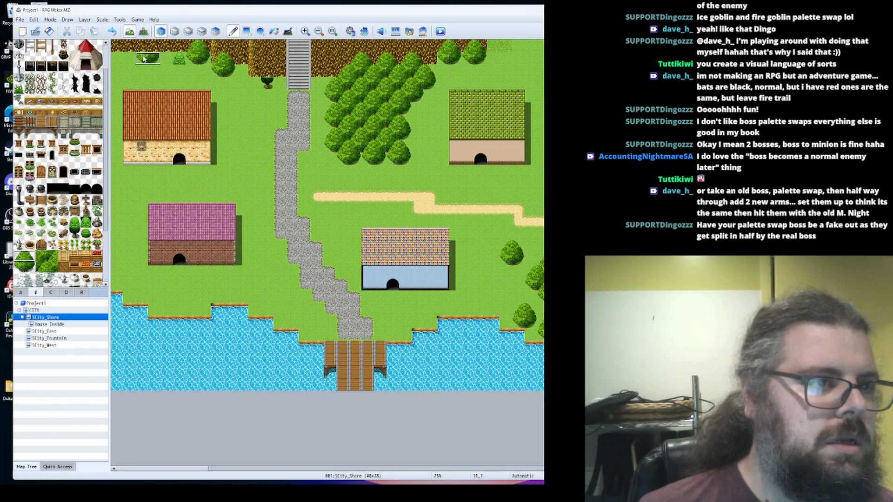
click(152, 52)
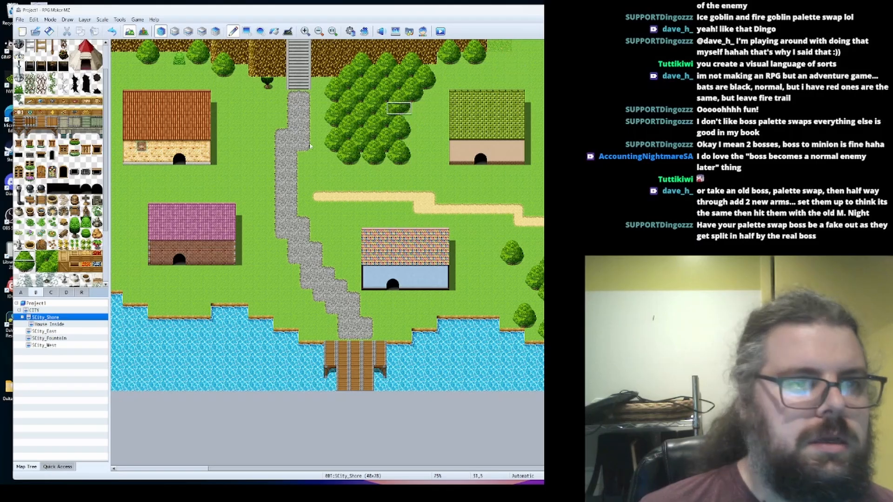
click(41, 259)
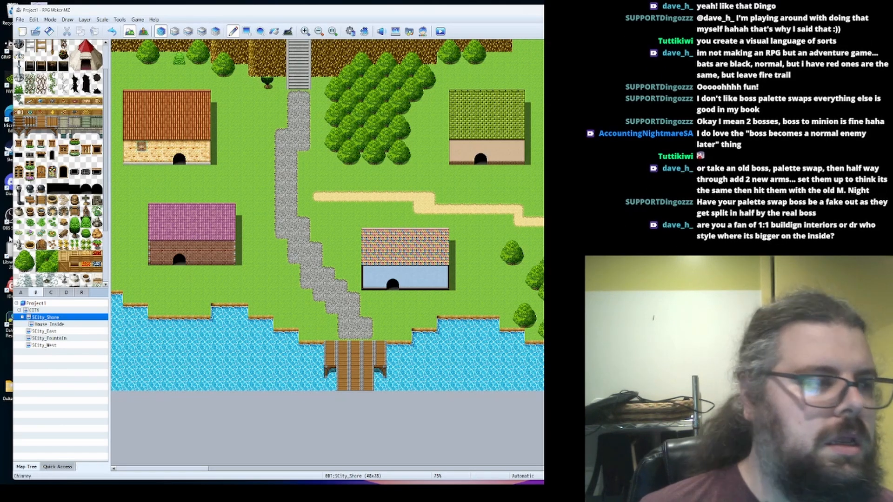
click(20, 292)
scroll(48, 259, down, 5)
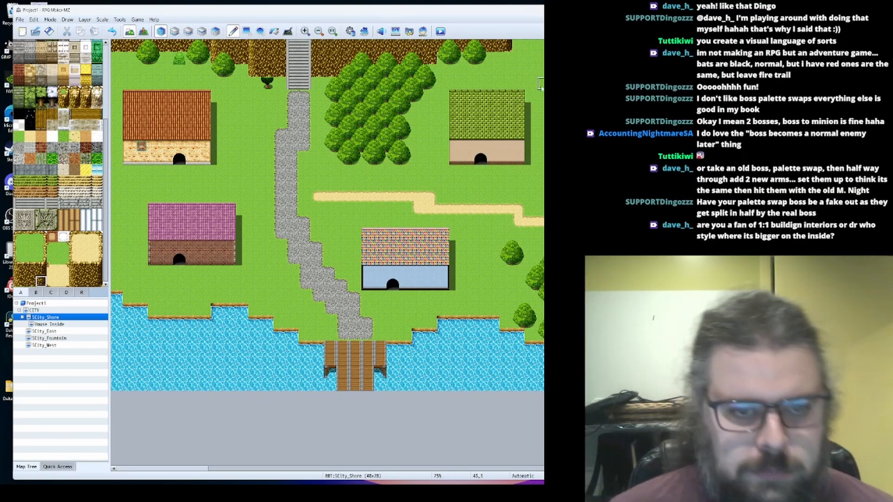
ctrl+scroll(362, 107, up, 1)
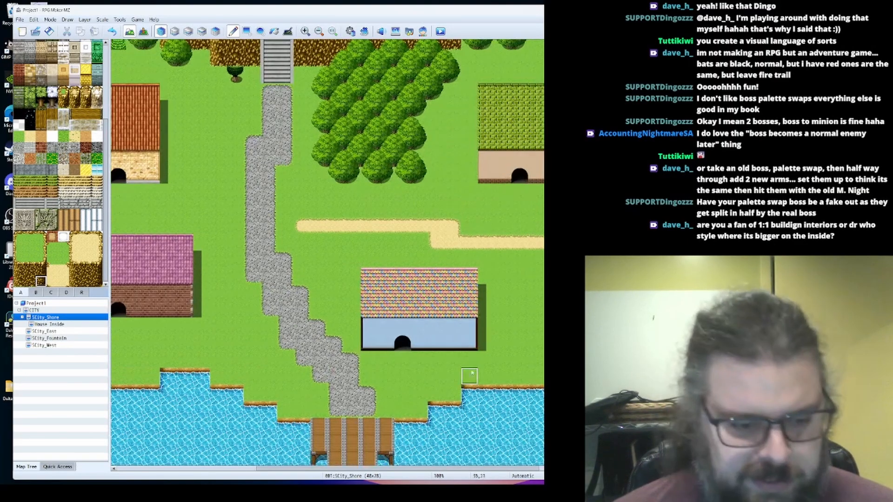
scroll(472, 373, up, 1)
scroll(443, 470, right, 1)
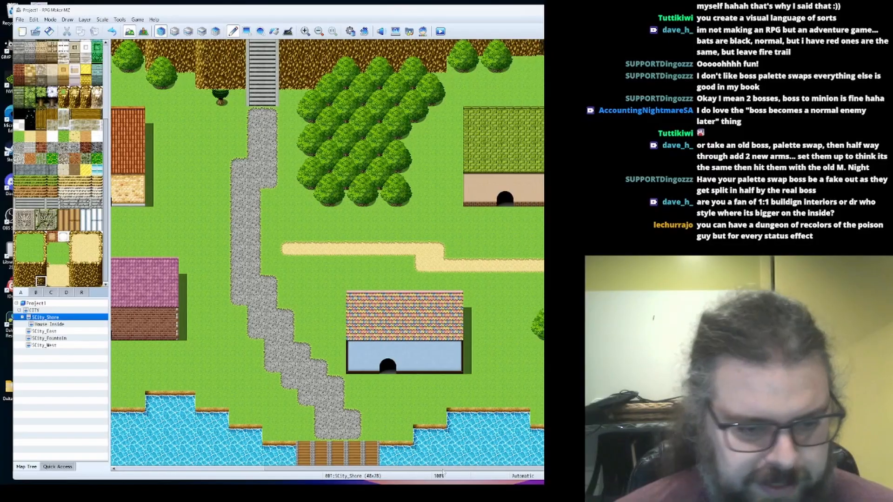
scroll(443, 470, left, 10)
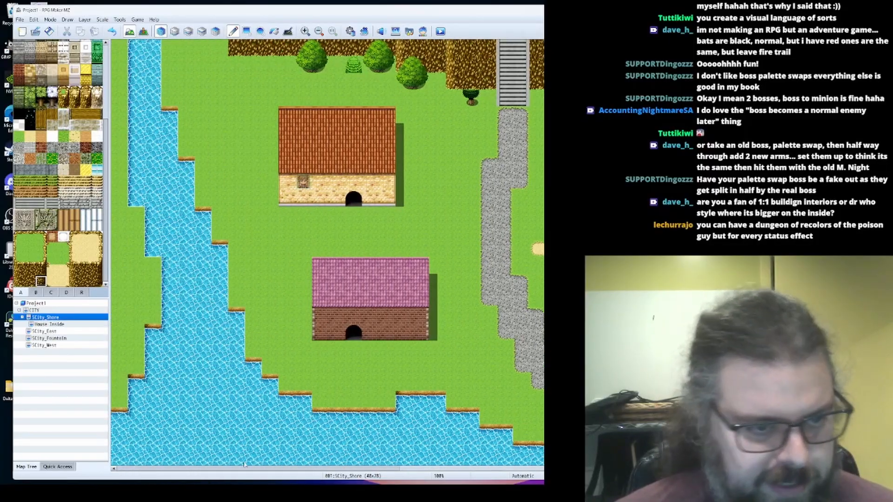
Scatter large trees along the east end of the cliff and the grass north and north-east of the green-roofed house
scroll(244, 464, right, 14)
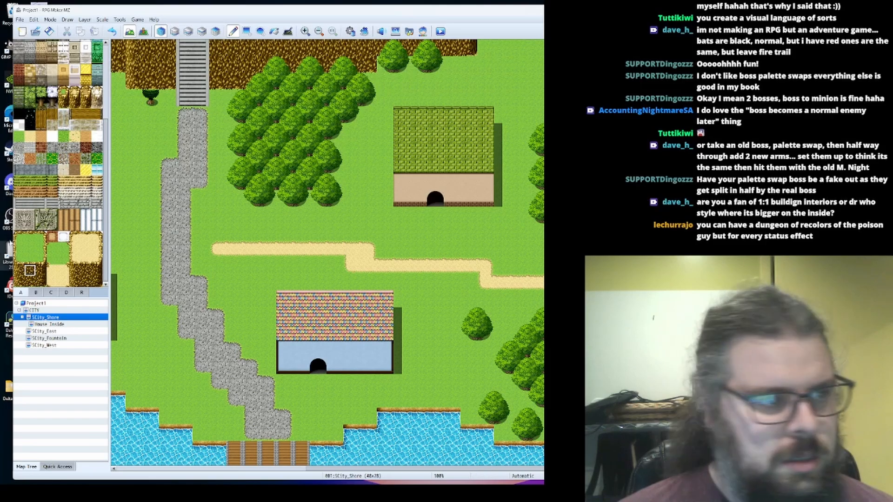
click(37, 292)
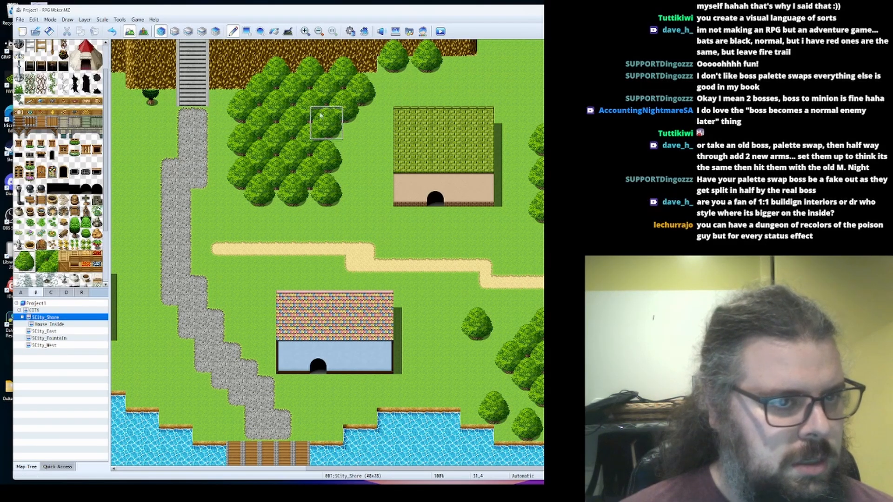
click(402, 65)
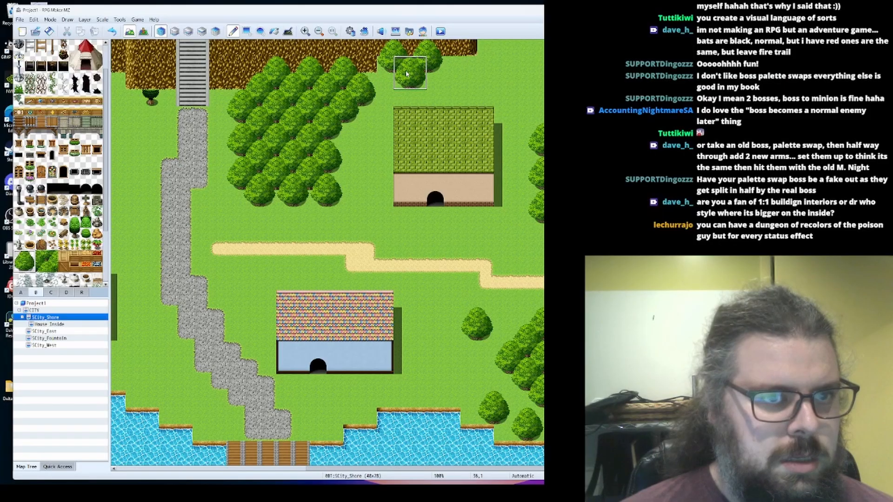
click(453, 49)
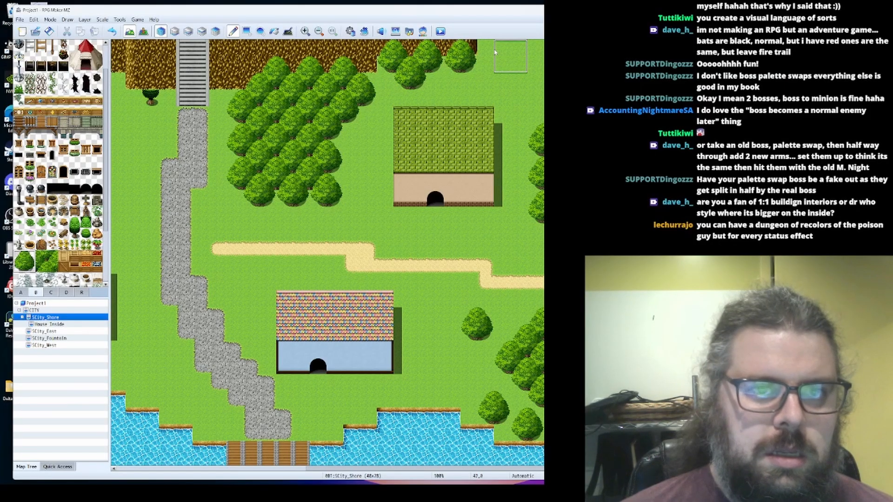
click(532, 48)
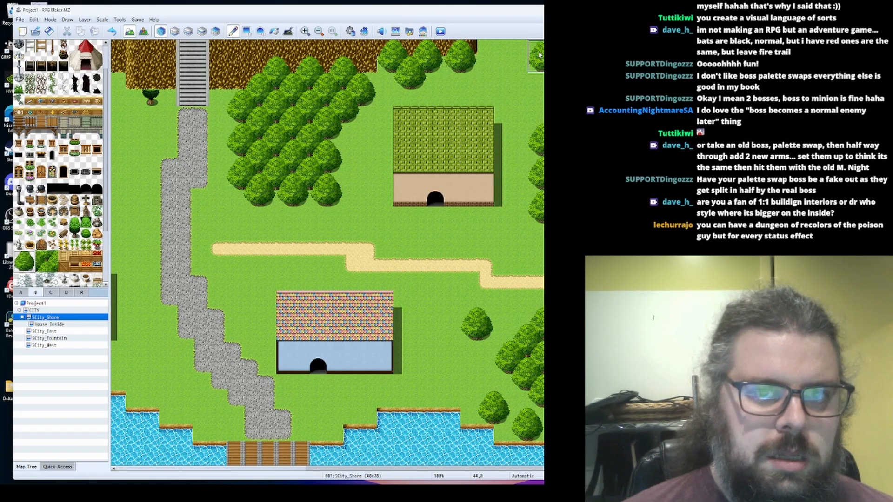
click(487, 72)
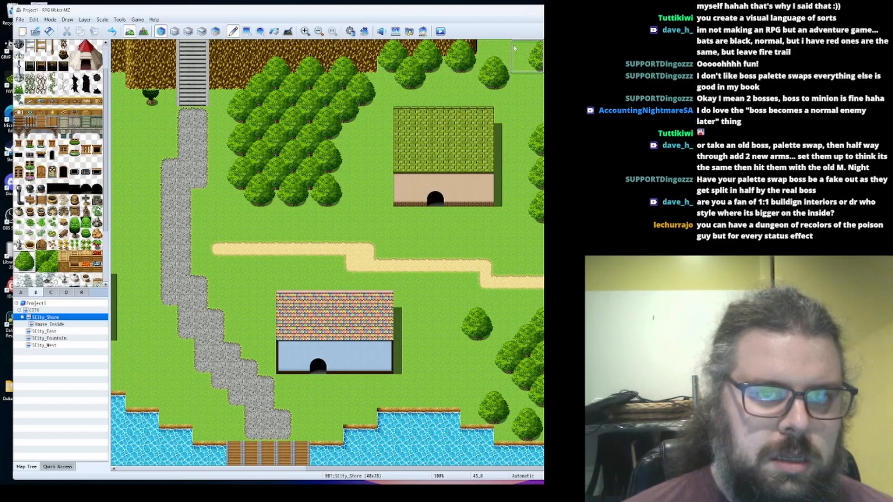
click(518, 80)
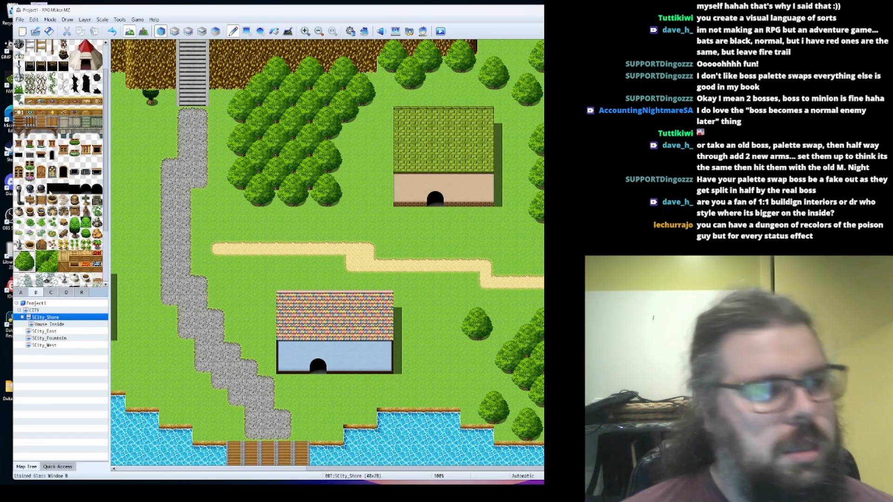
Place large trees at both front corners of the green-roofed house and one beside its west wall
click(25, 262)
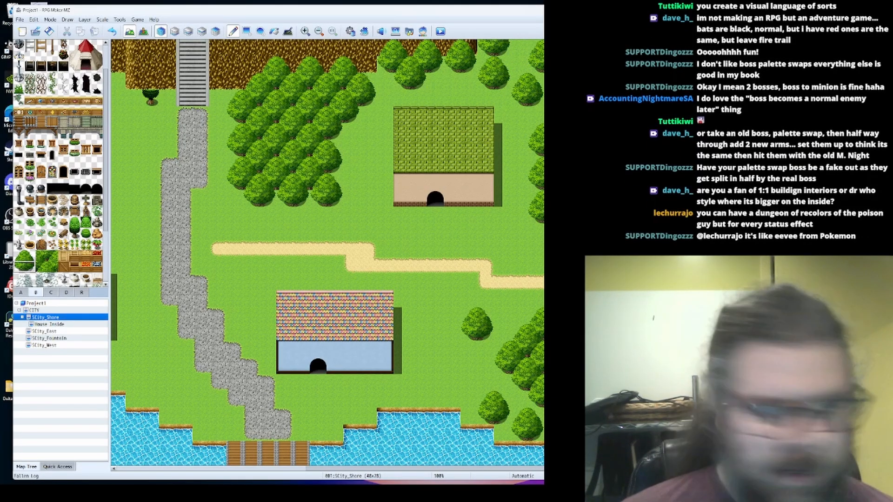
scroll(294, 226, down, 1)
scroll(294, 226, down, 1)
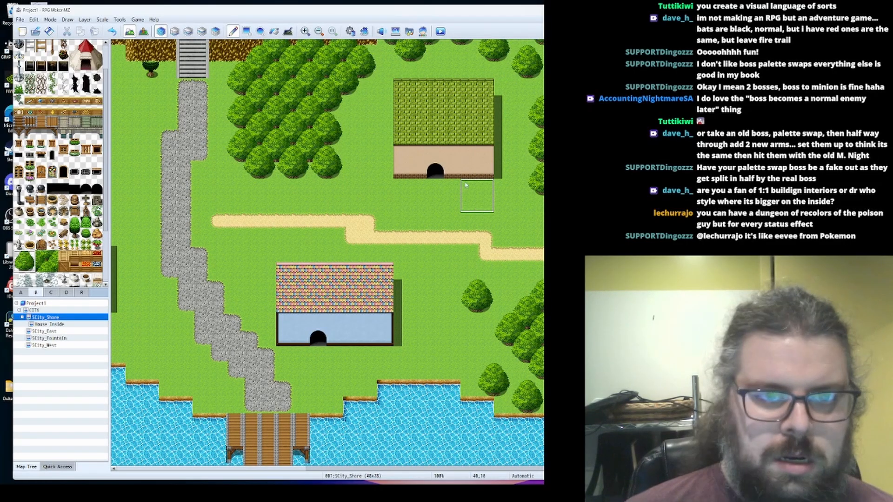
click(491, 173)
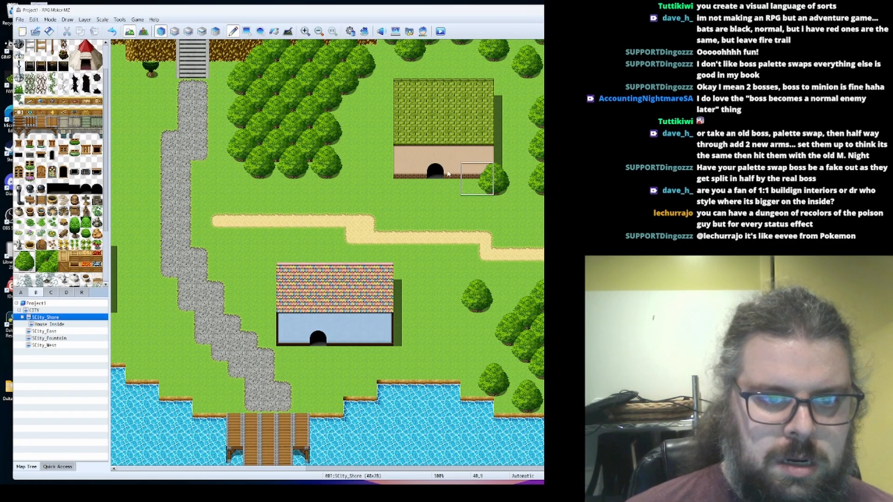
click(388, 169)
scroll(469, 81, up, 2)
scroll(468, 81, up, 1)
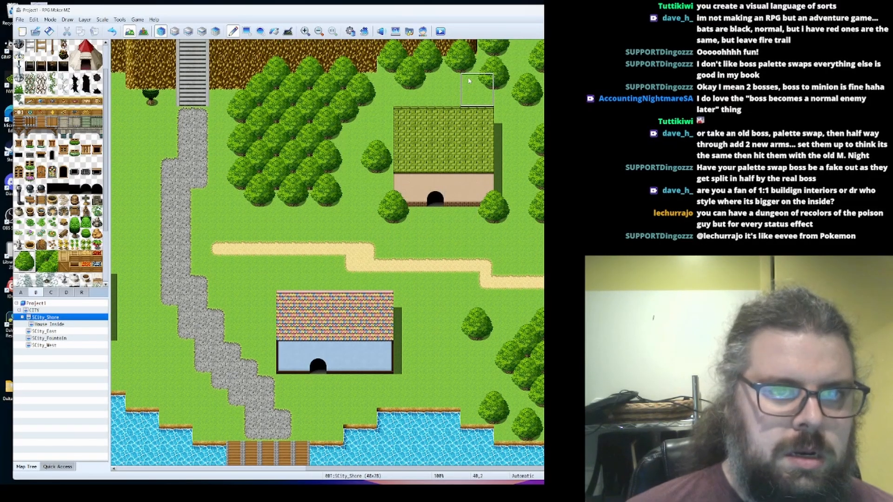
Place large trees at the south-east corner and just east of both the blue-walled house and the pink-roofed house
scroll(473, 94, down, 3)
click(371, 327)
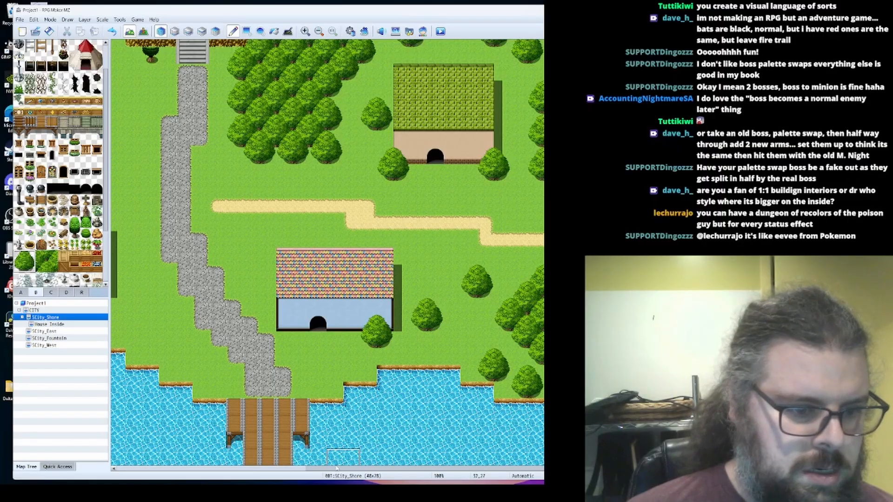
drag(304, 469, 224, 472)
click(291, 299)
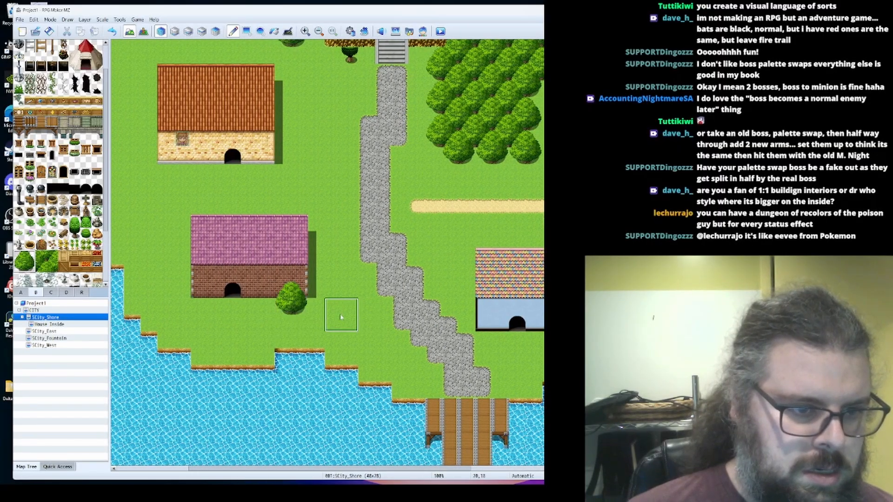
click(341, 314)
Place large trees at both front corners and east of the orange-roofed house, plus one west of the pink-roofed house
click(266, 173)
click(316, 140)
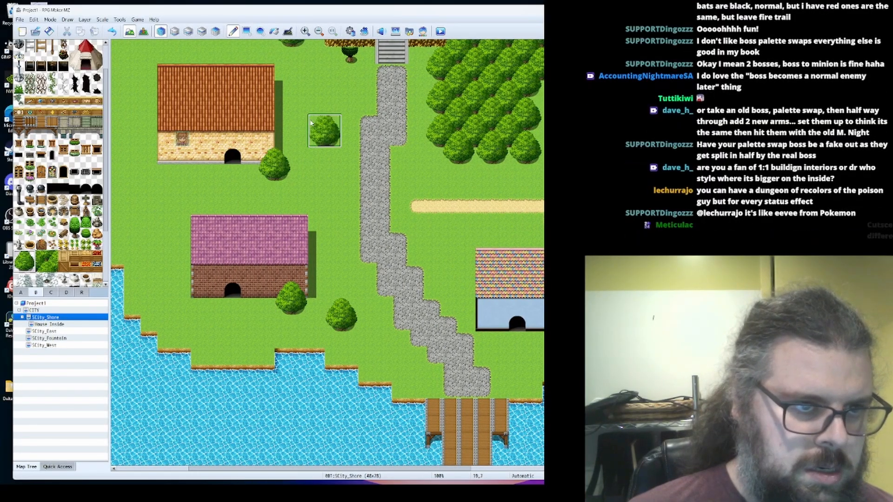
click(173, 163)
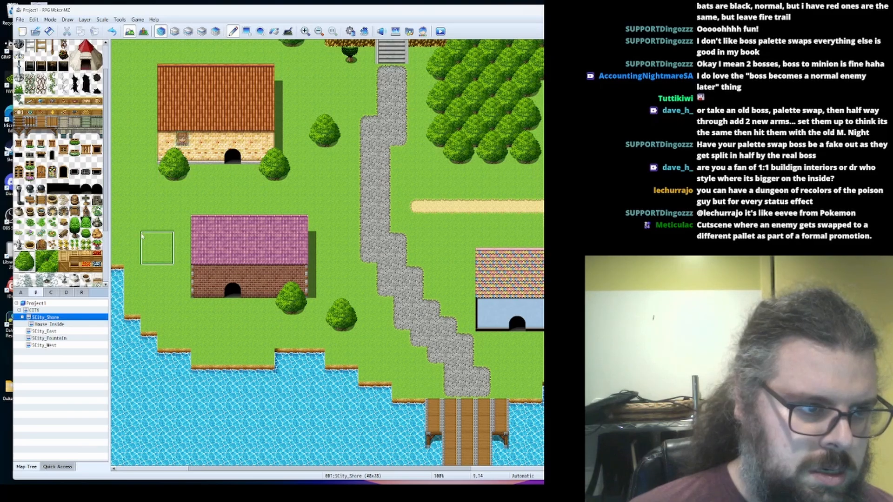
click(157, 247)
Plant a loose grove of large trees between the river and the orange-roofed house, reaching up to the cliff's west end
drag(357, 469, 233, 467)
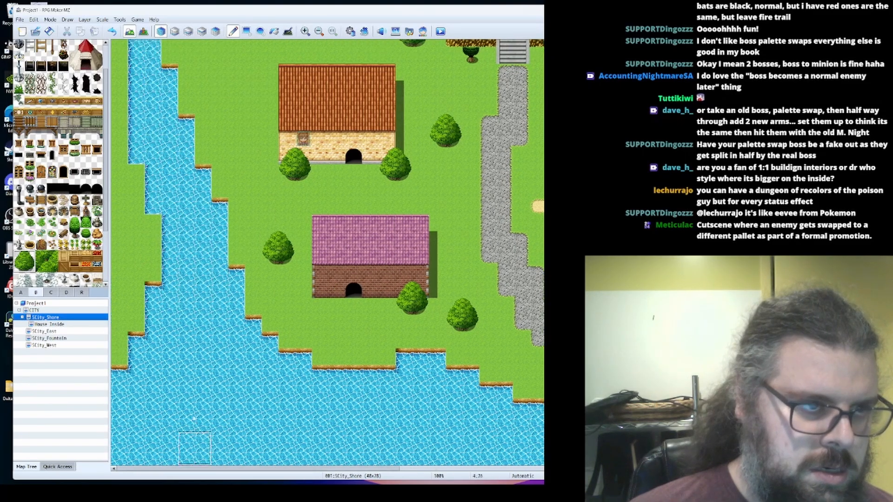
scroll(232, 223, up, 3)
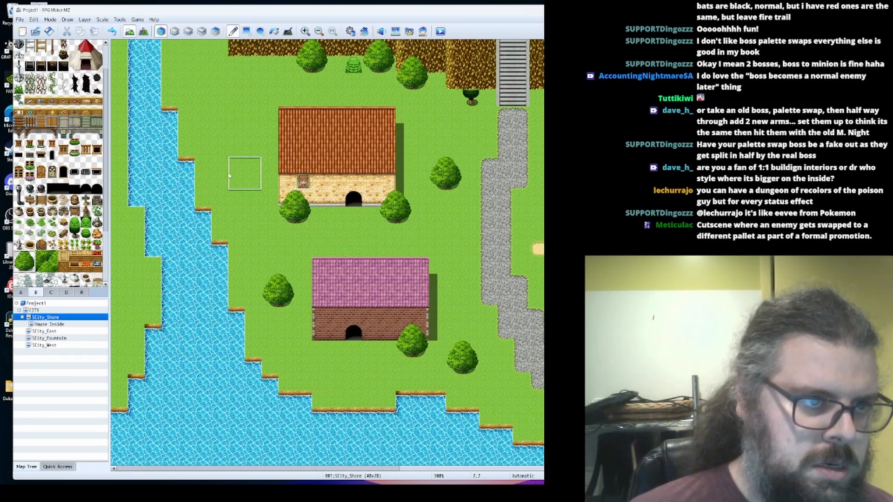
click(256, 47)
click(172, 47)
click(185, 85)
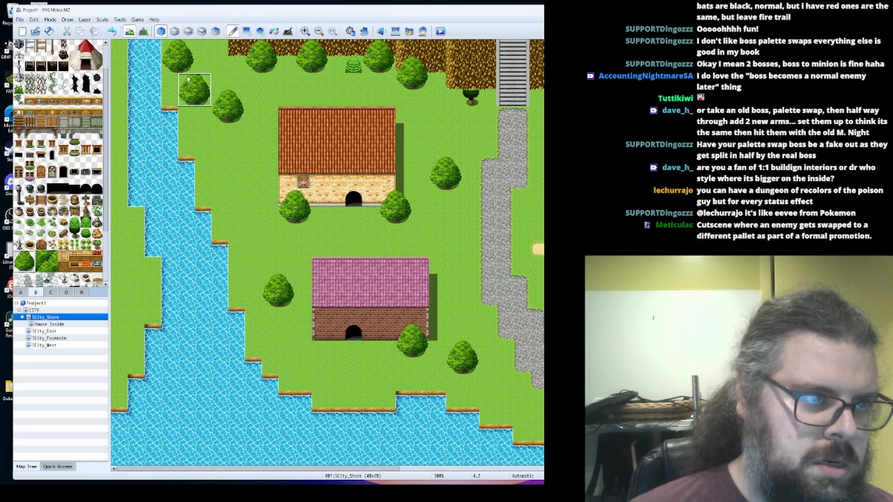
click(203, 52)
click(231, 67)
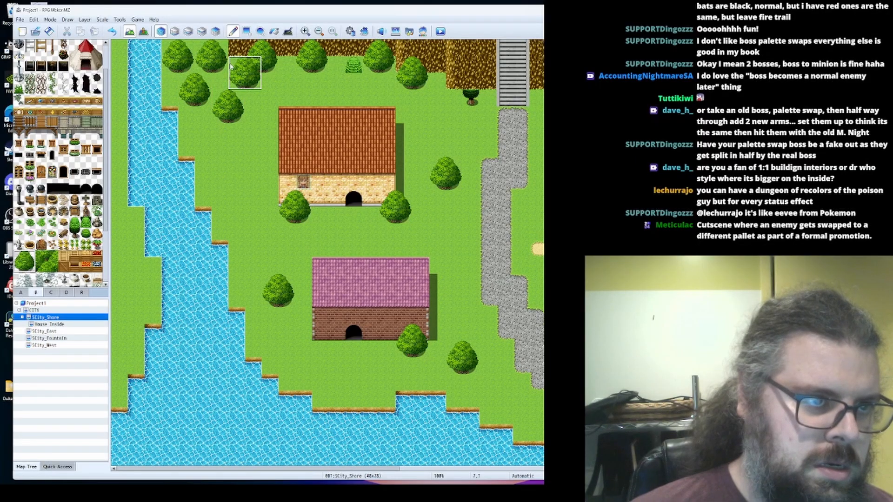
click(210, 120)
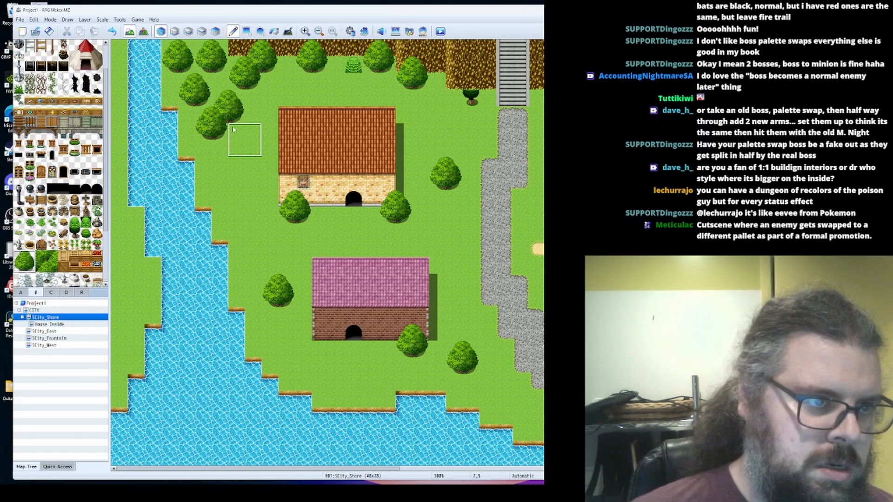
click(234, 129)
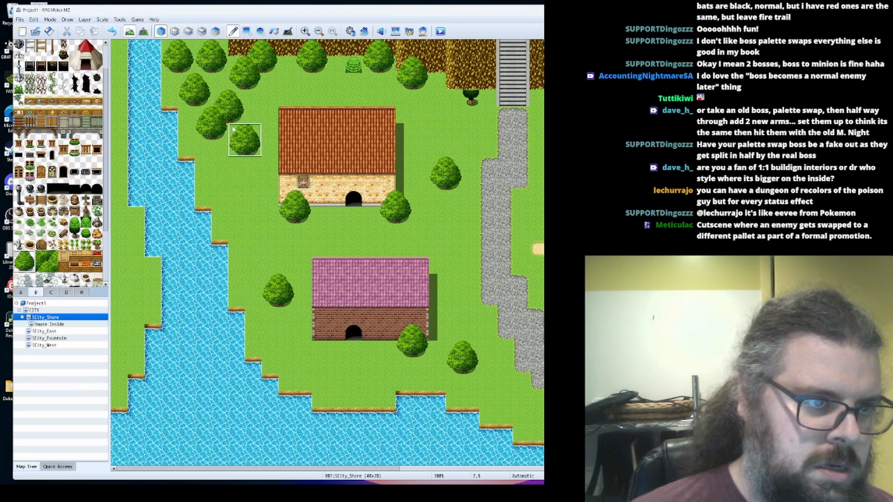
Replace the small plant by the cliff with a slim tree, clear its stray base, and crown the slim tree beside the stairs
click(354, 68)
click(354, 50)
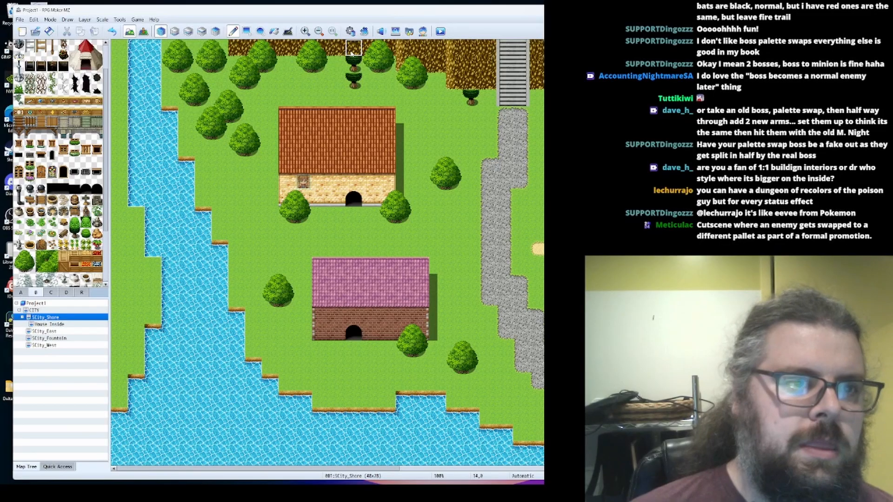
right_click(371, 82)
click(355, 82)
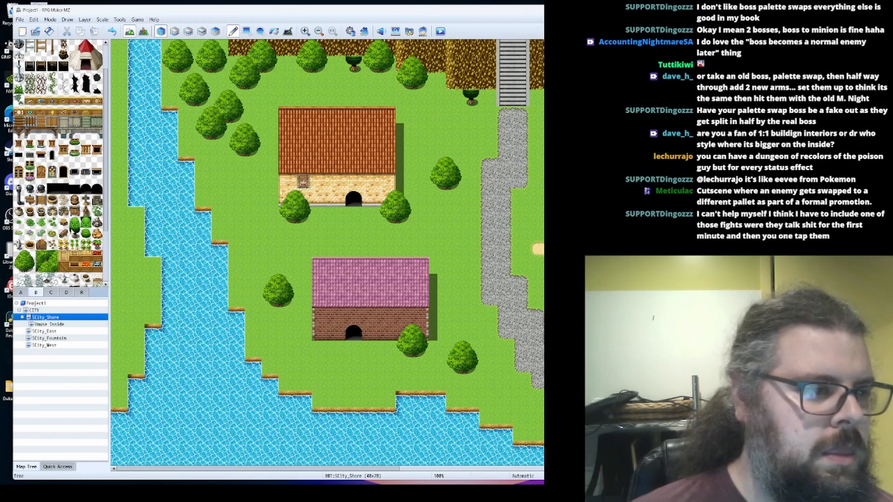
click(354, 48)
click(471, 82)
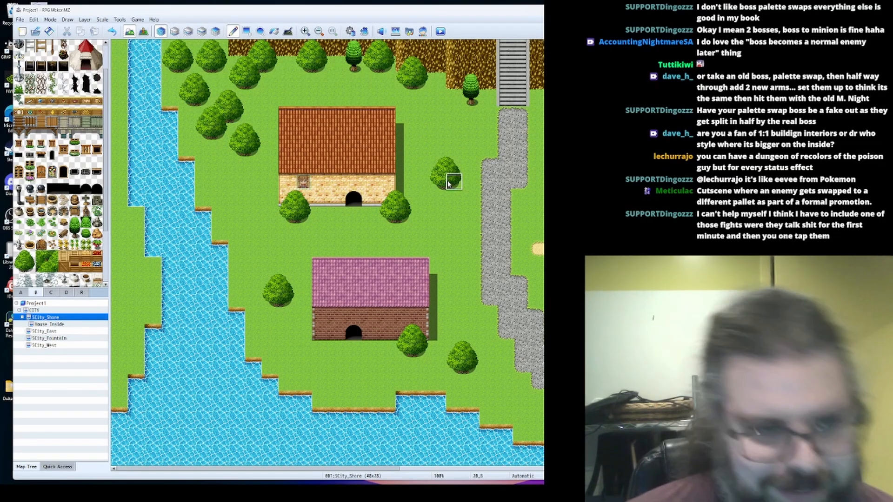
Add a large tree east of the orange roof and another on the riverbank south-west of that house
right_drag(448, 185, 434, 164)
click(427, 132)
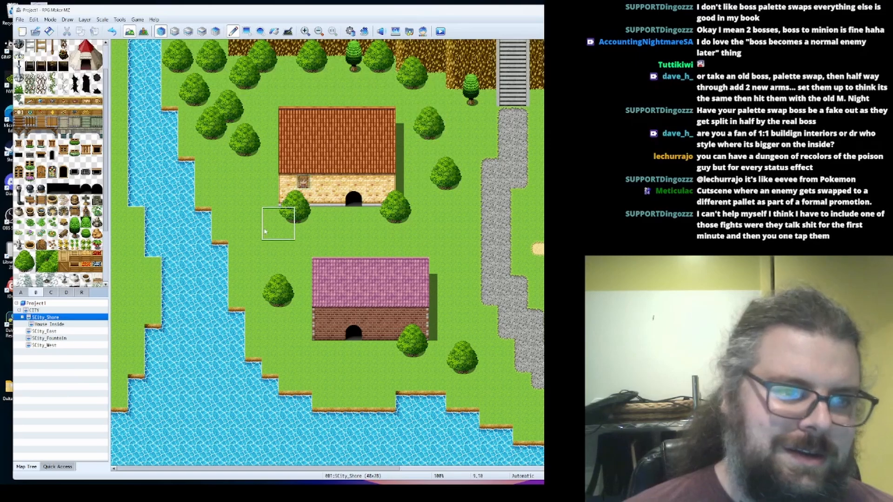
click(215, 232)
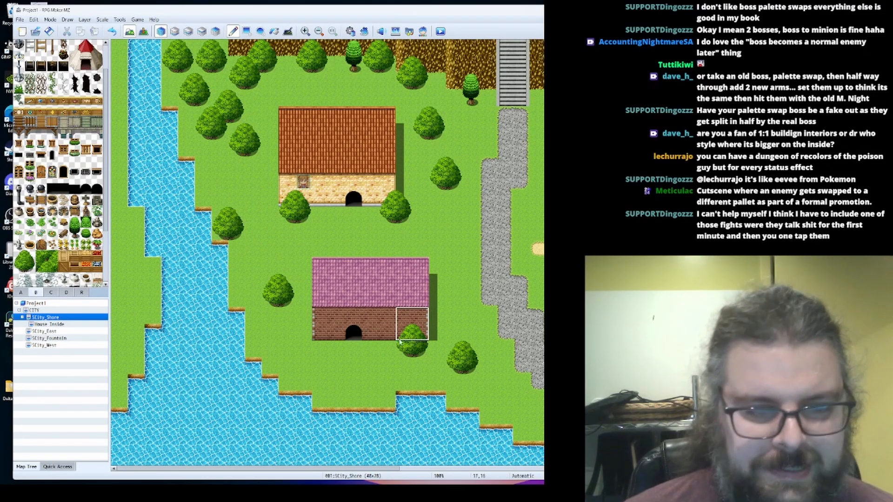
Try out a large tree at several spots around the south-west corner of the pink-roofed house, undoing each placement
click(305, 361)
key(ctrl+z)
click(305, 323)
key(ctrl+z)
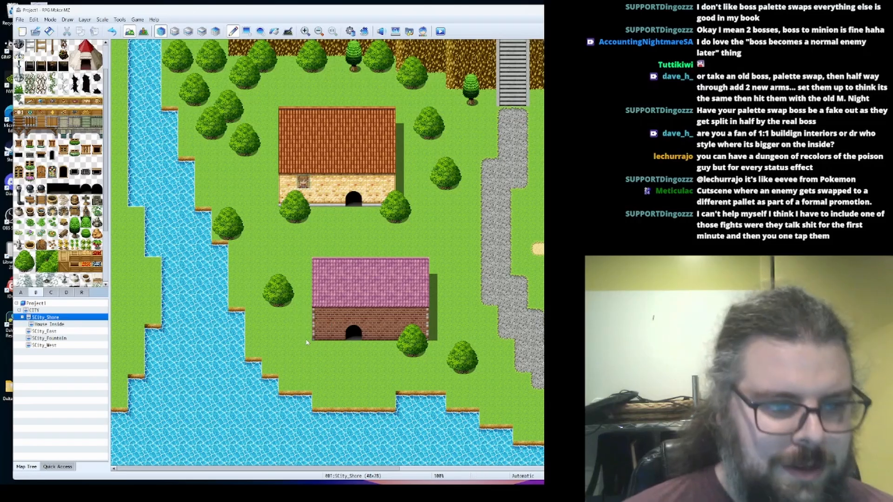
click(306, 341)
key(ctrl+z)
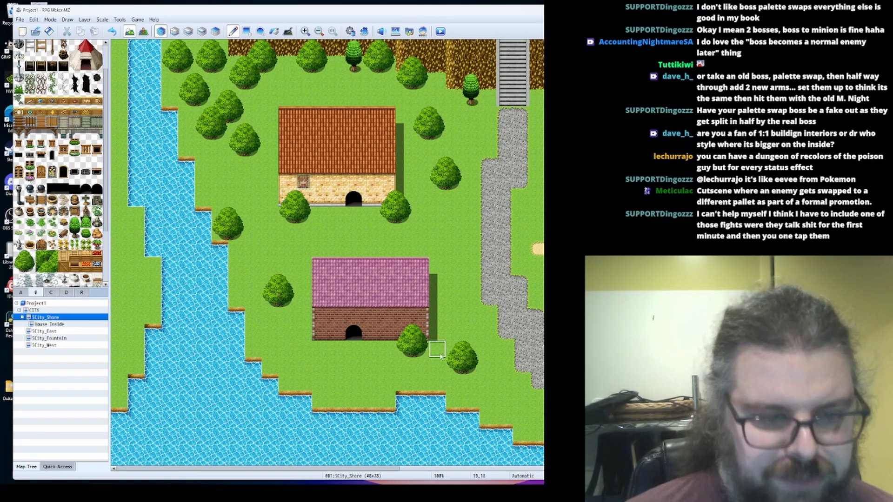
click(319, 350)
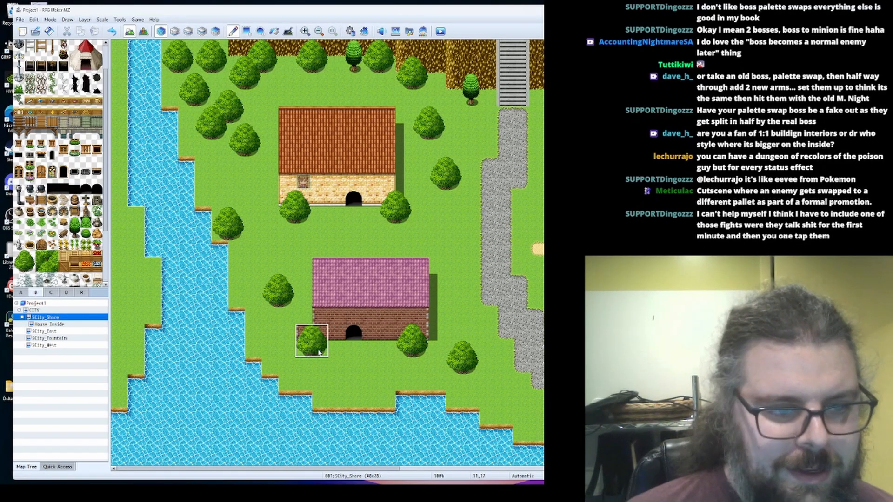
key(ctrl+z)
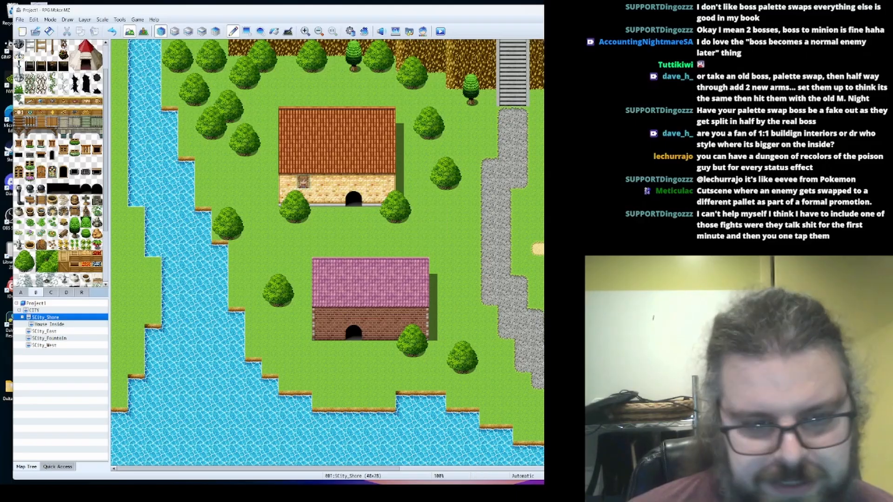
drag(382, 471, 516, 470)
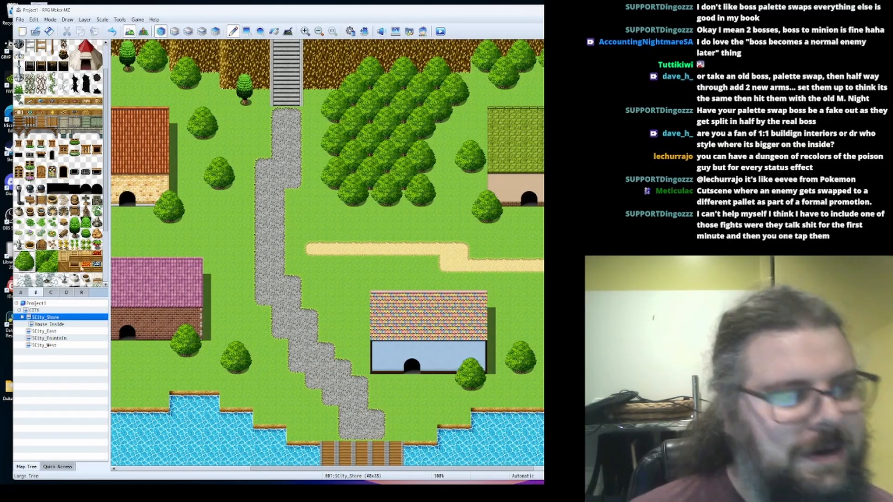
Add a large tree at the west end of the sand path, just east of the stone road
click(336, 257)
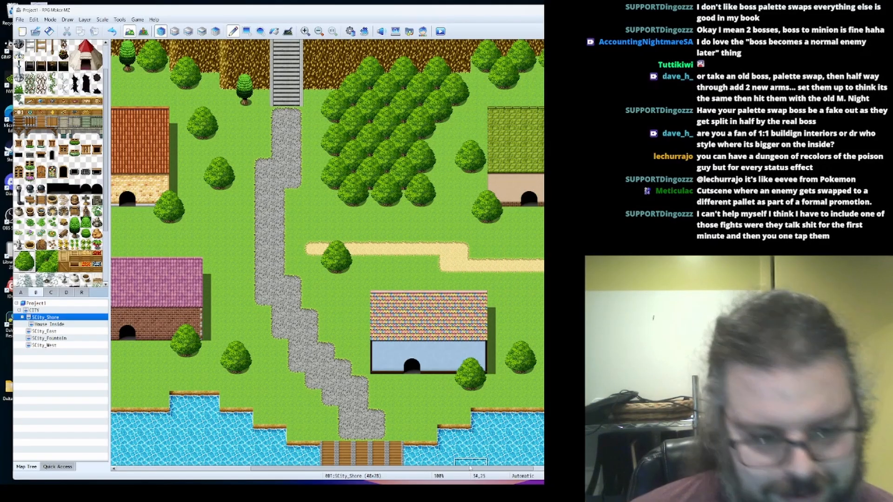
scroll(491, 471, right, 3)
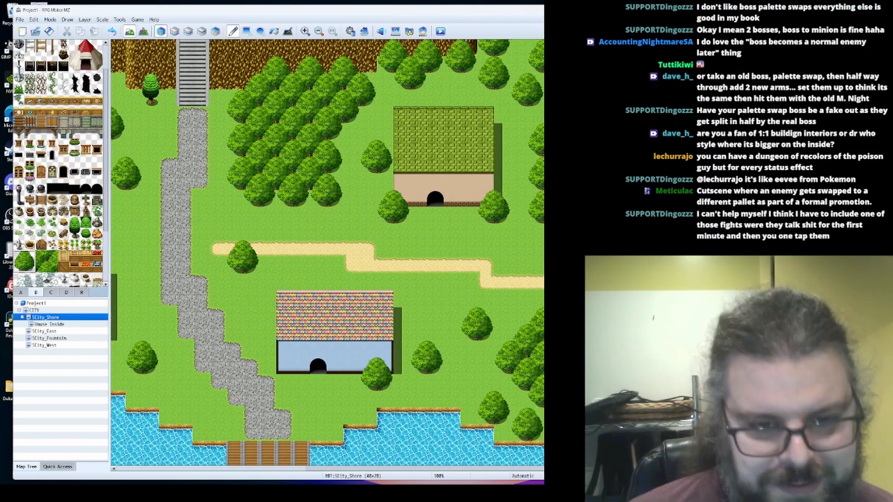
Sample the darker grass on Layer 1 and paint it along the east and north sides of the green-roofed house
click(172, 34)
right_click(535, 266)
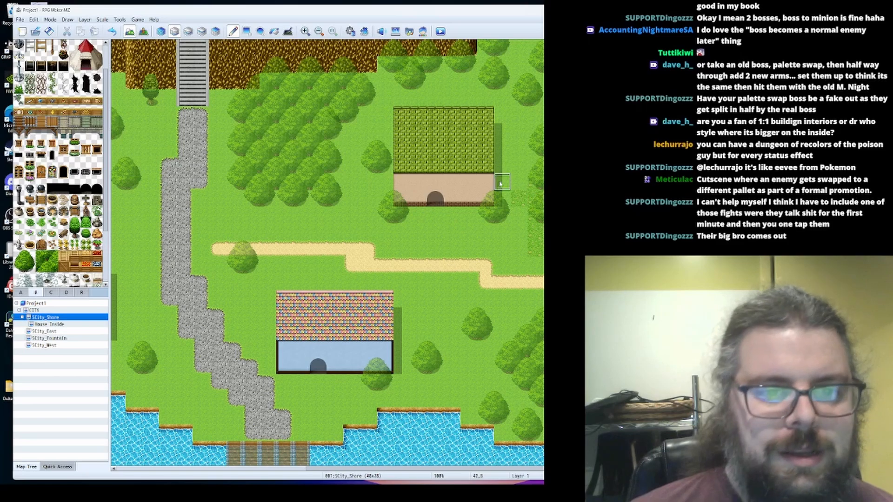
mouse_move(507, 177)
mouse_down()
mouse_move(505, 140)
mouse_move(514, 122)
mouse_move(537, 113)
mouse_move(517, 88)
mouse_move(523, 56)
mouse_up()
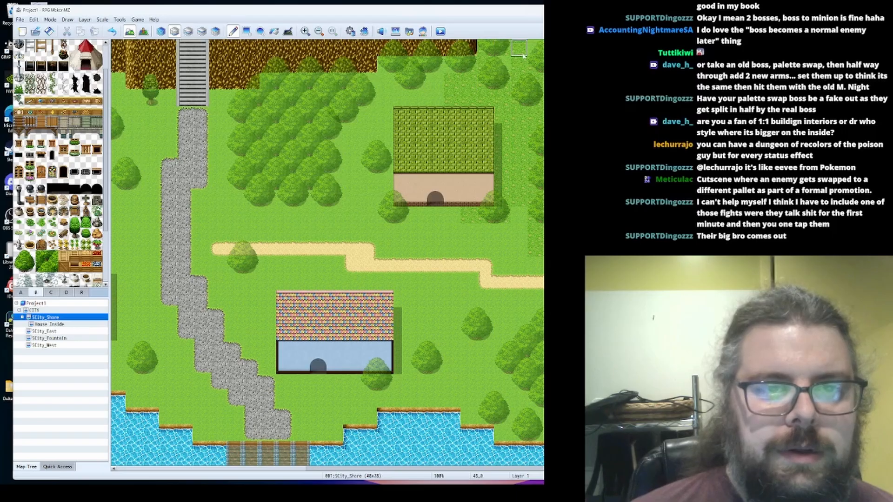
mouse_move(502, 84)
mouse_down()
mouse_move(418, 84)
mouse_move(402, 103)
mouse_up()
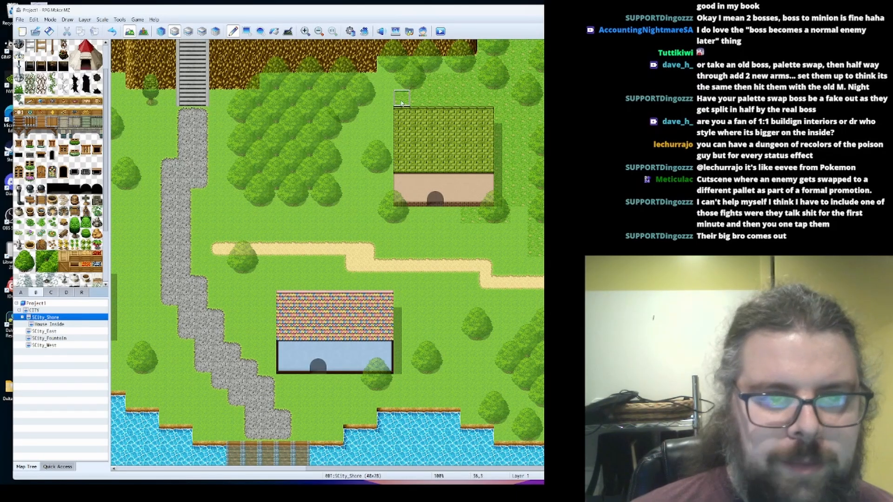
Extend the darker grass beneath the forest and around its western and southern edges beside the stone road
mouse_move(457, 70)
mouse_down()
mouse_move(402, 67)
mouse_move(384, 116)
mouse_move(335, 146)
mouse_move(338, 184)
mouse_move(378, 144)
mouse_move(388, 212)
mouse_move(333, 195)
mouse_move(300, 205)
mouse_move(269, 183)
mouse_move(234, 202)
mouse_up()
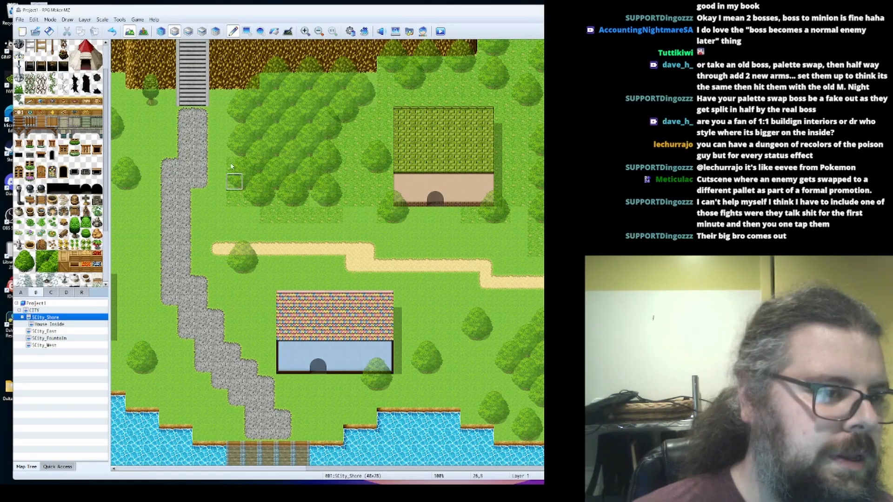
mouse_move(231, 166)
mouse_down()
mouse_move(251, 215)
mouse_move(218, 180)
mouse_move(233, 152)
mouse_up()
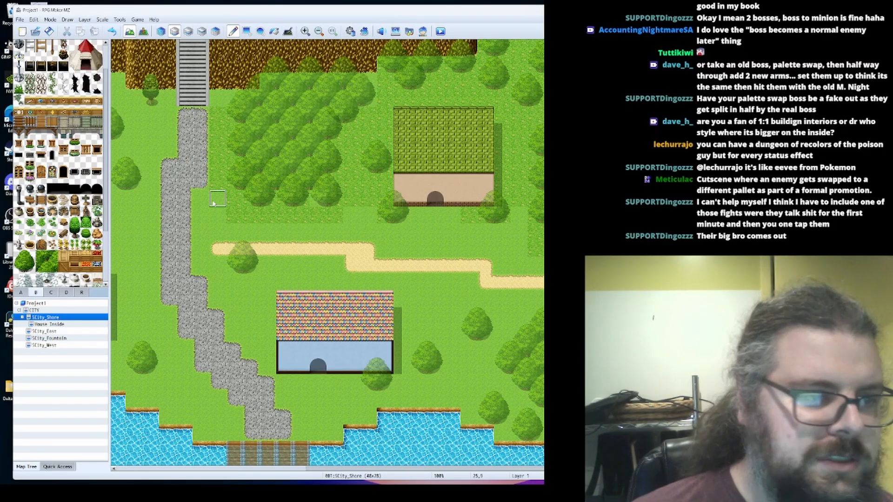
drag(213, 203, 217, 119)
drag(214, 218, 266, 217)
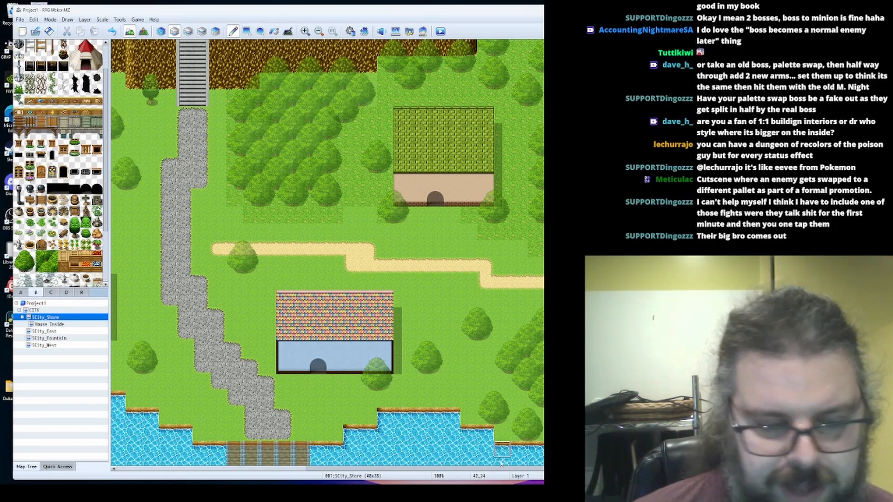
Paint darker grass down the river's east bank and along the shoreline to the south side of the pink-roofed house
drag(510, 470, 320, 469)
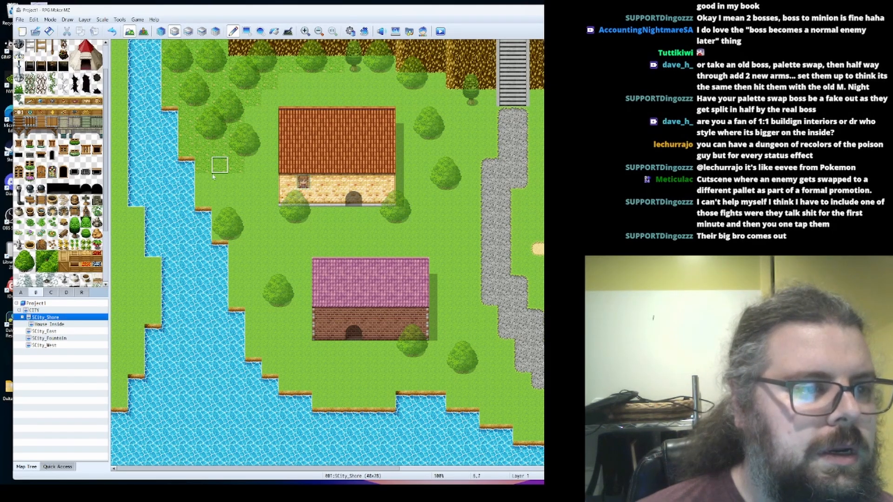
mouse_move(226, 205)
mouse_down()
mouse_move(237, 183)
mouse_move(245, 287)
mouse_up()
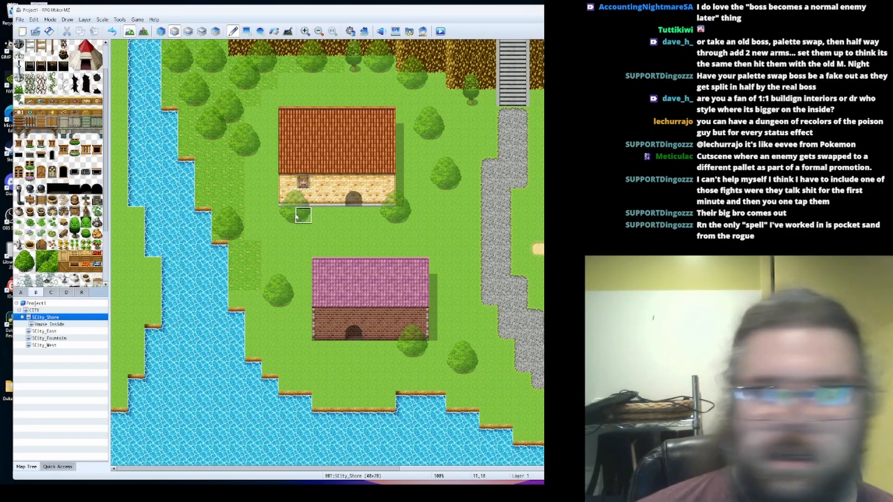
scroll(302, 215, down, 1)
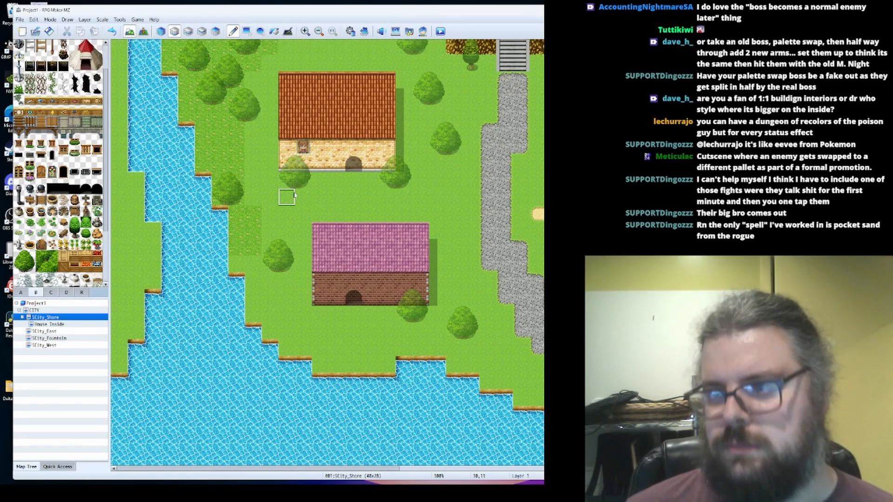
scroll(295, 200, down, 1)
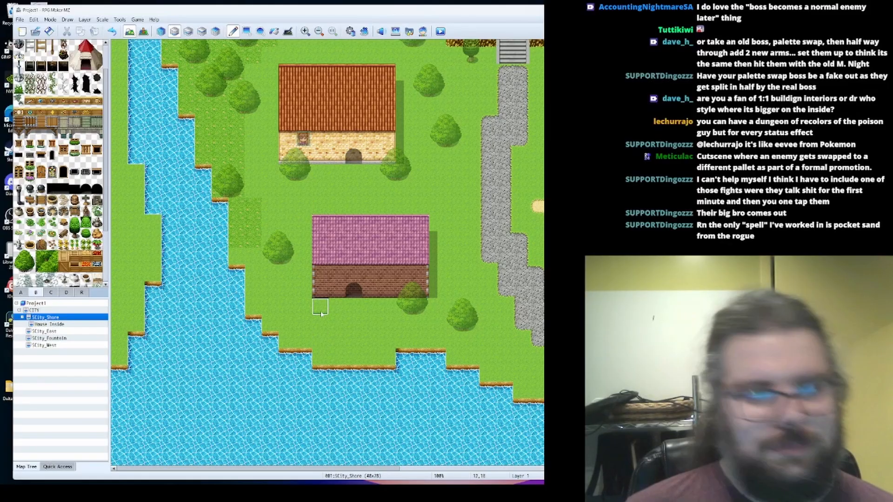
mouse_move(416, 307)
mouse_down()
mouse_move(391, 323)
mouse_move(437, 323)
mouse_up()
mouse_move(376, 320)
mouse_down()
mouse_move(454, 277)
mouse_move(437, 256)
mouse_move(383, 314)
mouse_move(334, 340)
mouse_move(409, 320)
mouse_move(386, 308)
mouse_move(276, 304)
mouse_move(290, 337)
mouse_move(255, 305)
mouse_move(265, 273)
mouse_move(246, 275)
mouse_move(251, 258)
mouse_move(236, 256)
mouse_up()
Cover the river's west bank with darker grass and add patches around the orange-roofed and pink-roofed houses
scroll(146, 230, up, 1)
scroll(147, 230, up, 3)
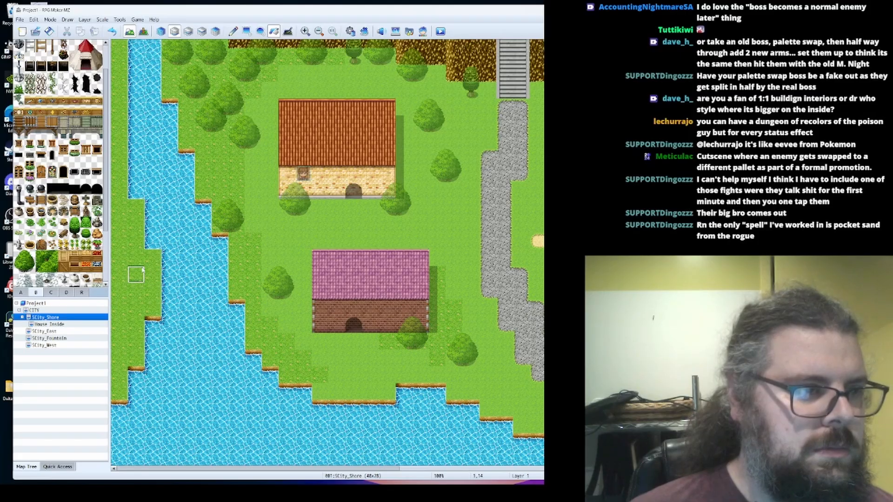
scroll(136, 276, up, 1)
drag(270, 99, 405, 98)
mouse_move(353, 65)
mouse_down()
mouse_move(379, 63)
mouse_move(410, 95)
mouse_move(404, 140)
mouse_move(416, 158)
mouse_move(453, 104)
mouse_move(421, 149)
mouse_move(421, 83)
mouse_move(283, 99)
mouse_move(253, 140)
mouse_move(269, 186)
mouse_move(258, 228)
mouse_move(272, 205)
mouse_move(298, 219)
mouse_move(272, 253)
mouse_up()
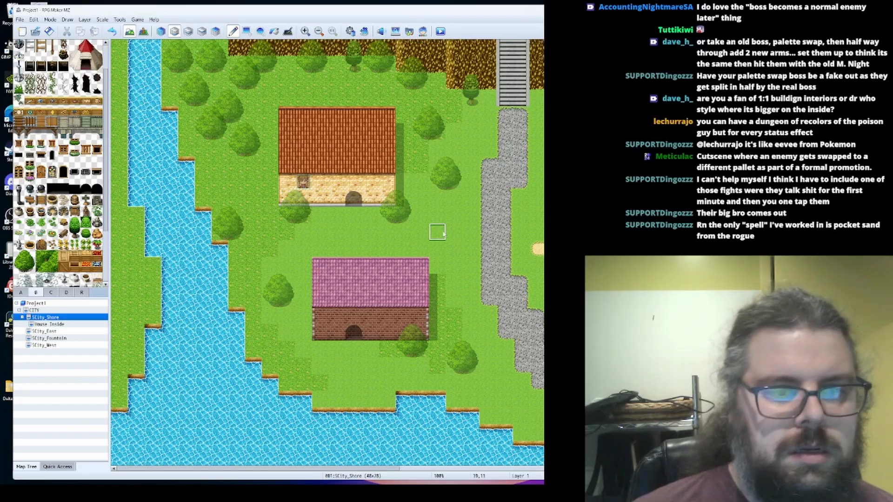
mouse_move(453, 214)
mouse_down()
mouse_move(434, 227)
mouse_move(450, 247)
mouse_up()
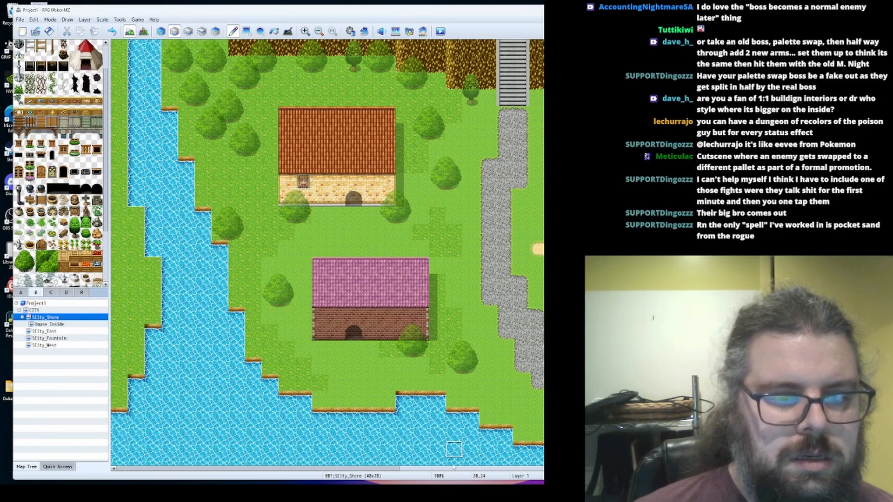
Lay winding sand paths from the doors of the pink-roofed and orange-roofed houses east towards the stone road
scroll(386, 465, right, 5)
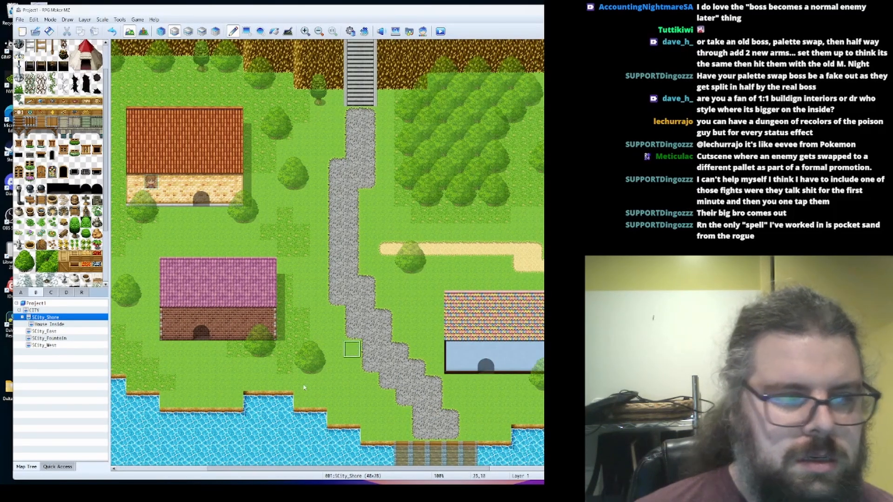
mouse_move(206, 350)
mouse_down()
mouse_move(228, 367)
mouse_move(279, 368)
mouse_move(285, 344)
mouse_move(338, 333)
mouse_up()
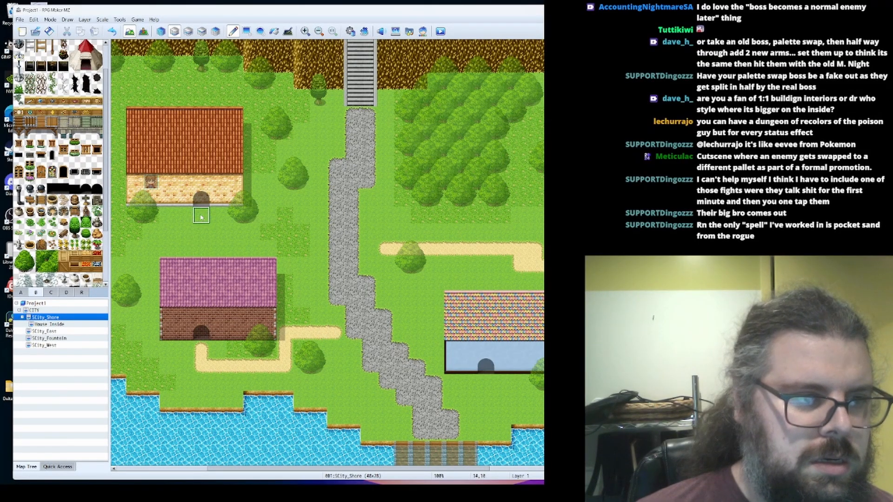
mouse_move(201, 214)
mouse_down()
mouse_move(201, 232)
mouse_move(318, 250)
mouse_up()
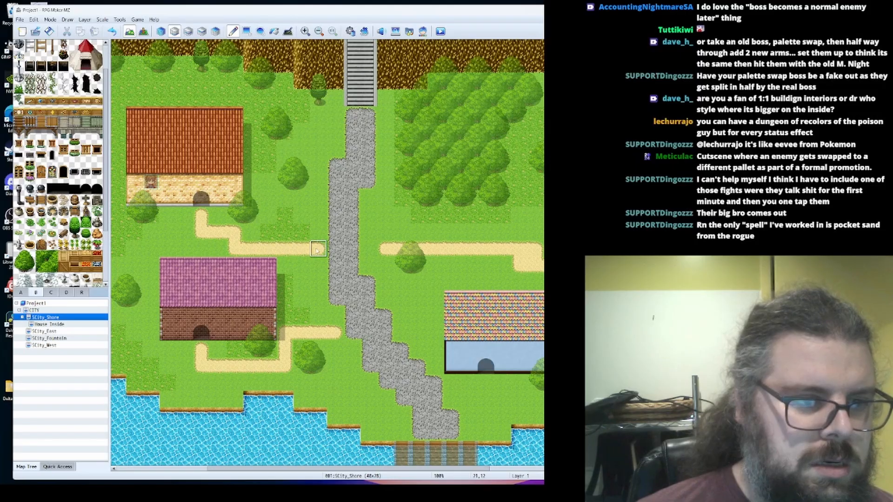
Lay short sand paths from the blue-walled house to the stone road and from the green-roofed house to the existing sand path
drag(400, 469, 485, 469)
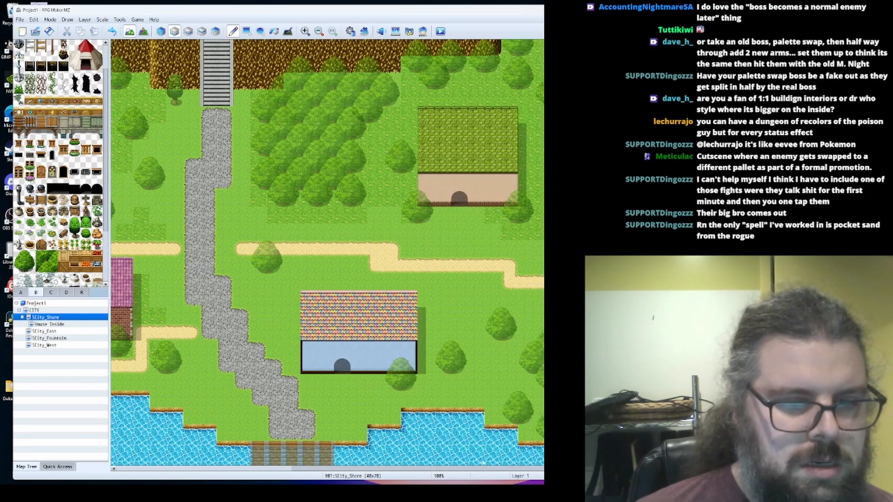
mouse_move(342, 383)
mouse_down()
mouse_move(341, 399)
mouse_move(306, 400)
mouse_up()
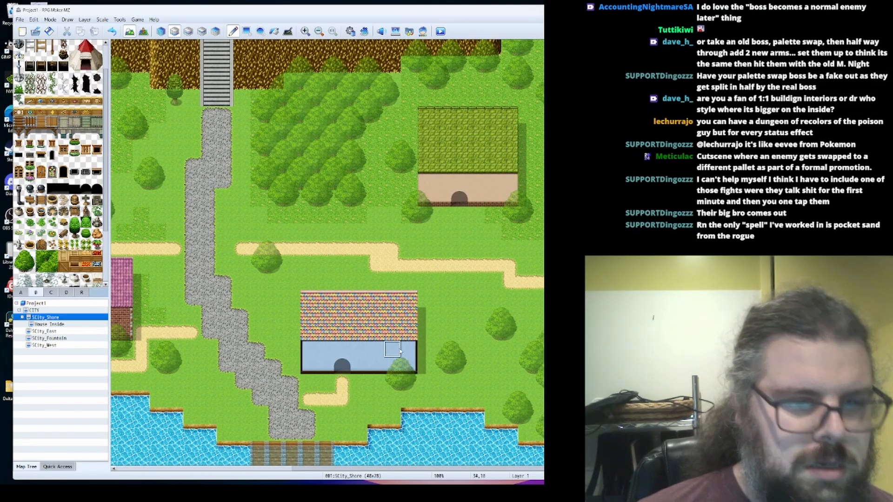
drag(459, 215, 459, 253)
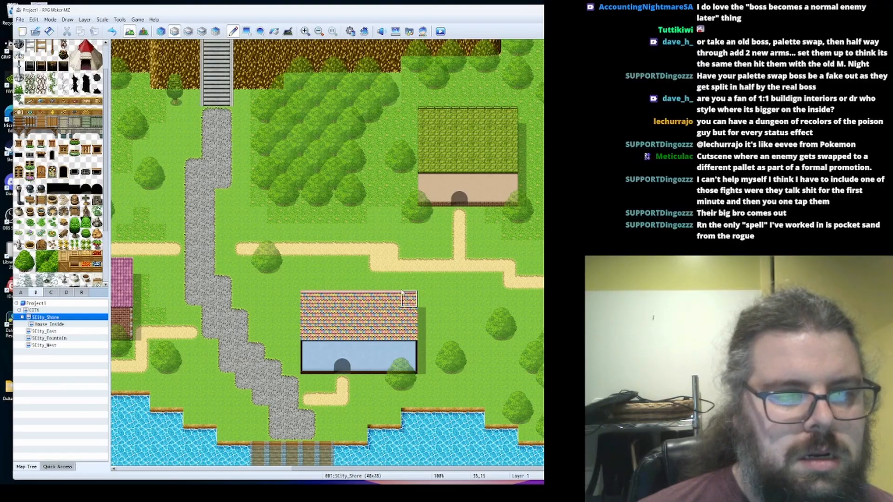
Paint darker grass patches north-west and east of the blue-walled house
mouse_move(273, 315)
mouse_down()
mouse_move(289, 283)
mouse_move(343, 283)
mouse_up()
mouse_move(445, 313)
mouse_down()
mouse_move(444, 367)
mouse_move(479, 400)
mouse_move(539, 418)
mouse_move(527, 424)
mouse_move(494, 401)
mouse_move(494, 334)
mouse_move(527, 331)
mouse_up()
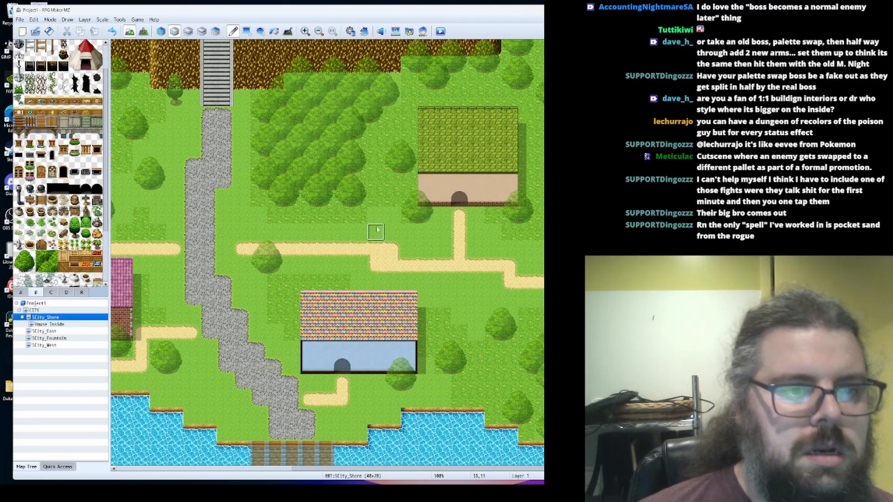
Review the whole SCity_Shore layout and compare it with the SCity_East map
scroll(390, 387, down, 2)
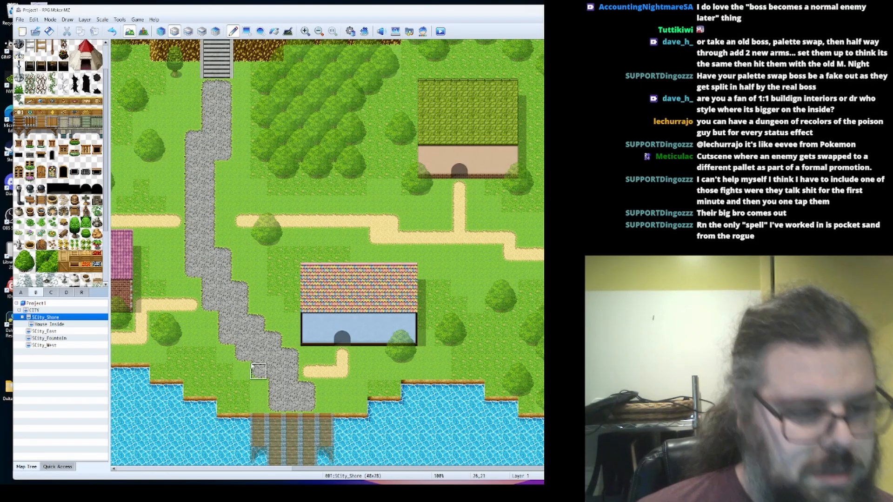
scroll(251, 371, down, 1)
ctrl+scroll(254, 359, down, 1)
ctrl+scroll(255, 359, down, 1)
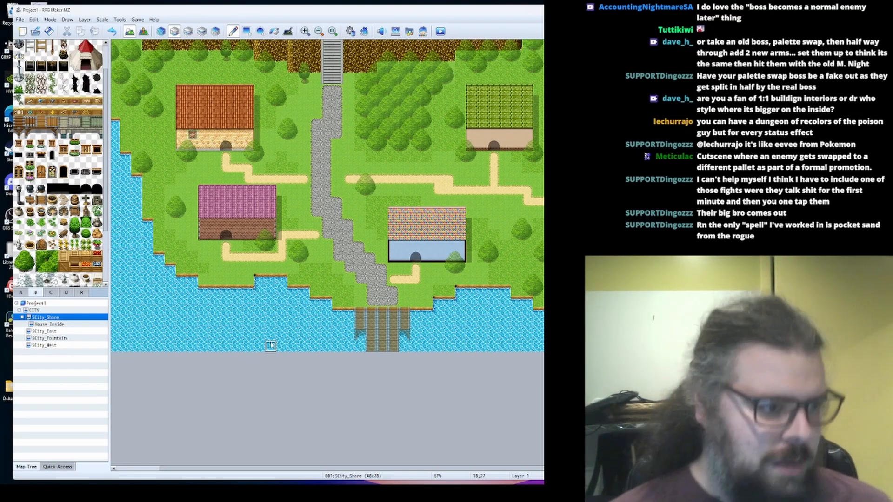
click(56, 324)
click(57, 331)
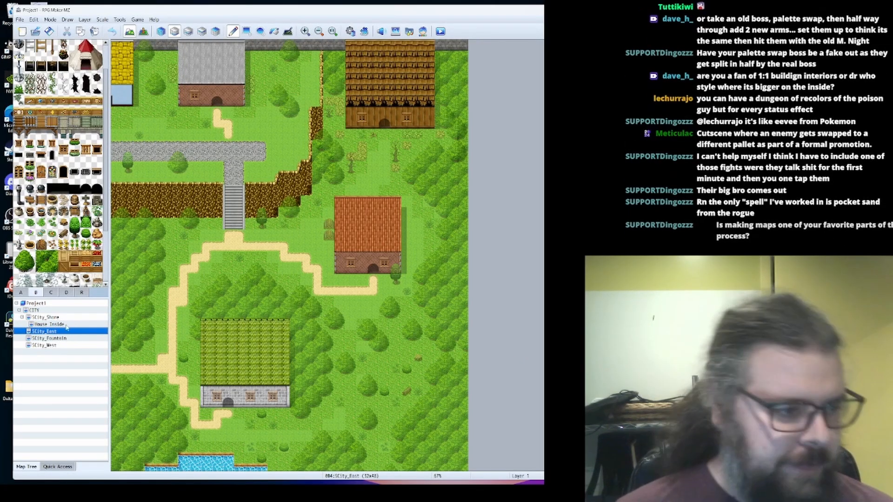
click(64, 318)
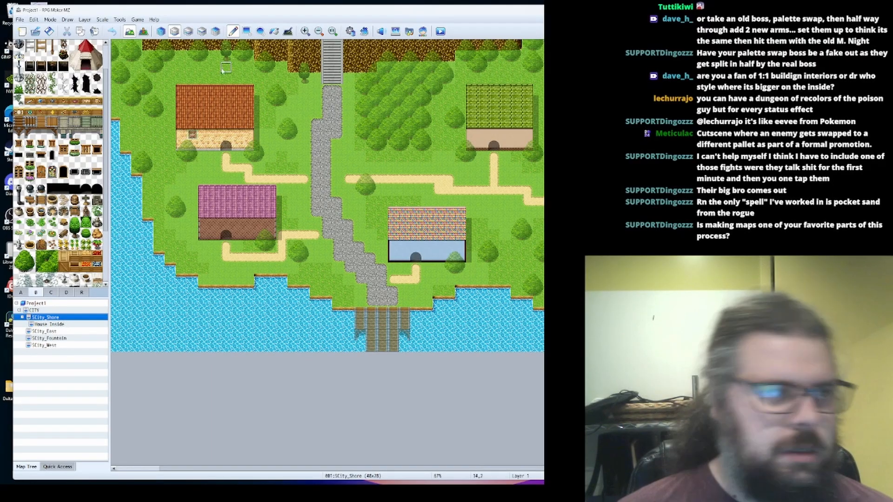
Try painting a grass island in the water south of the river mouth in Automatic layer mode, undoing several of its strokes
click(160, 32)
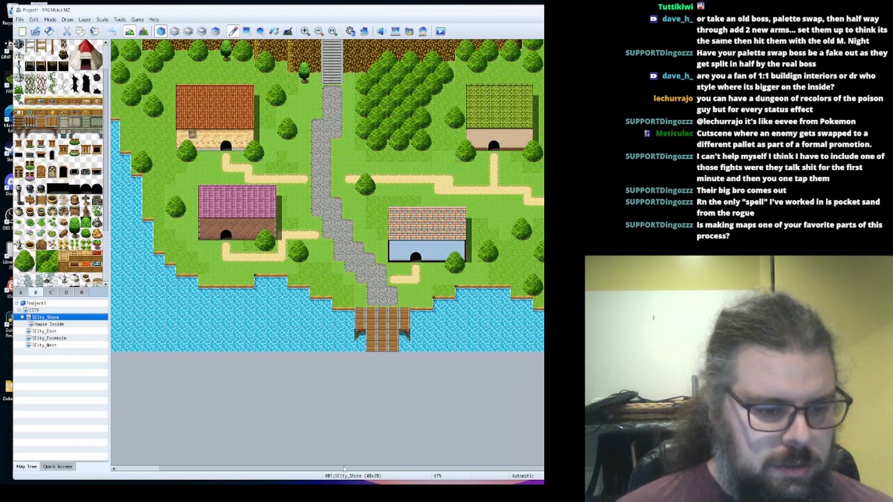
scroll(172, 454, left, 3)
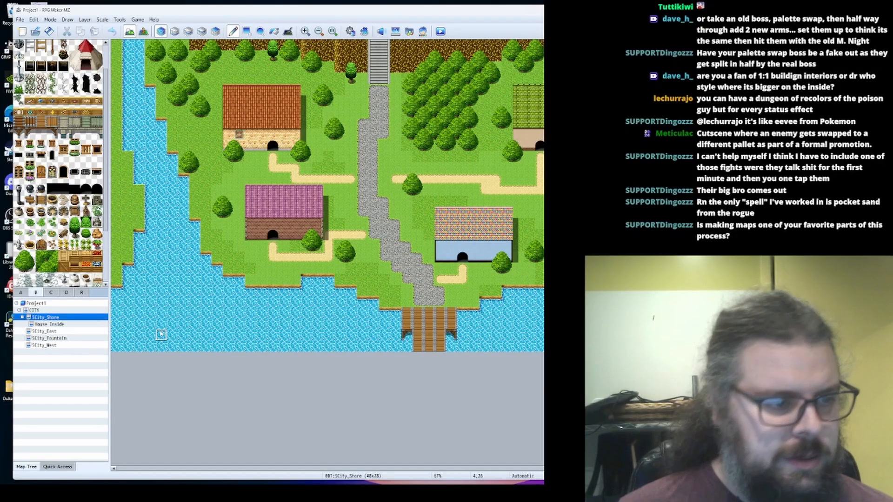
ctrl+scroll(161, 334, up, 1)
drag(230, 468, 177, 471)
ctrl+scroll(172, 400, up, 1)
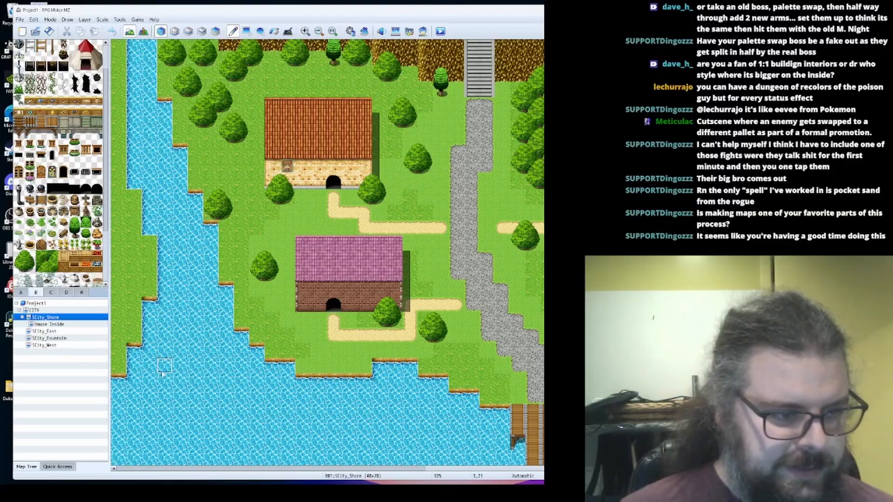
mouse_move(162, 373)
mouse_down()
mouse_move(152, 415)
mouse_move(197, 416)
mouse_move(226, 458)
mouse_move(192, 416)
mouse_move(258, 458)
mouse_move(220, 458)
mouse_move(250, 431)
mouse_move(321, 441)
mouse_move(274, 442)
mouse_move(289, 458)
mouse_move(352, 436)
mouse_move(297, 457)
mouse_up()
key(ctrl+z)
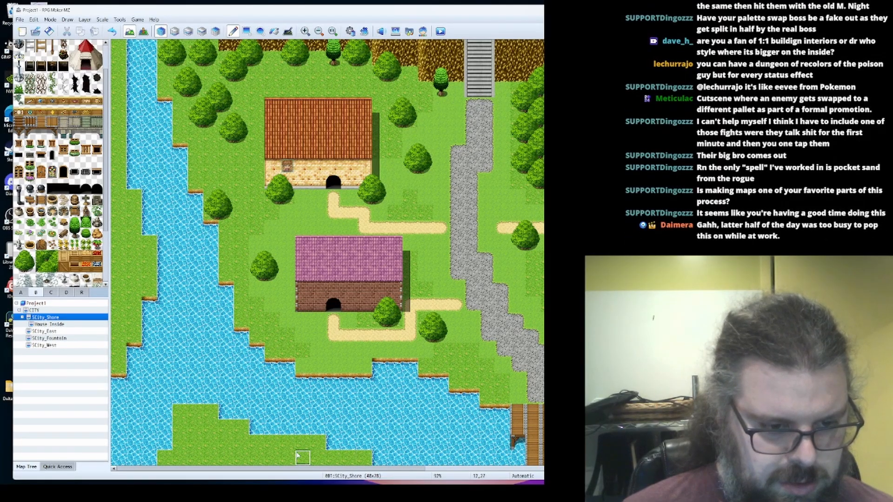
key(ctrl+z)
key(ctrl+z)
key(ctrl+z)
key(ctrl+z)
key(ctrl+z)
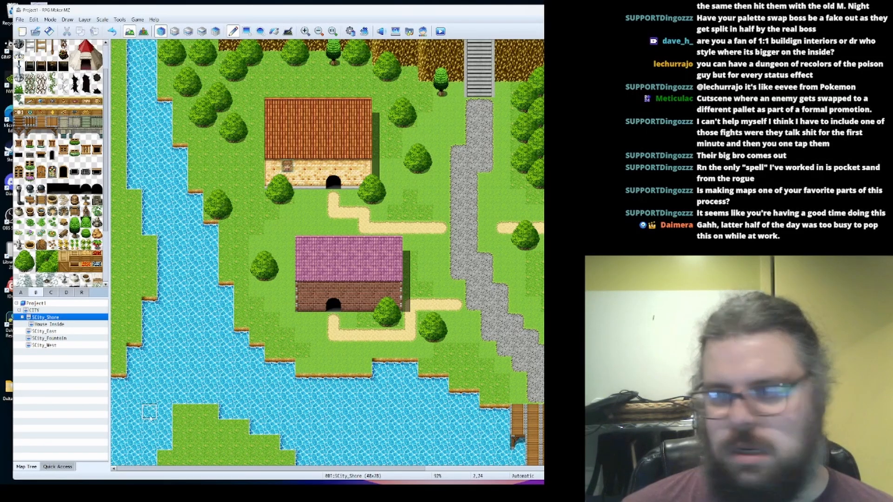
Try extending the grass island northwards into the river mouth with a narrow tip, undoing the last tile
drag(181, 398, 198, 403)
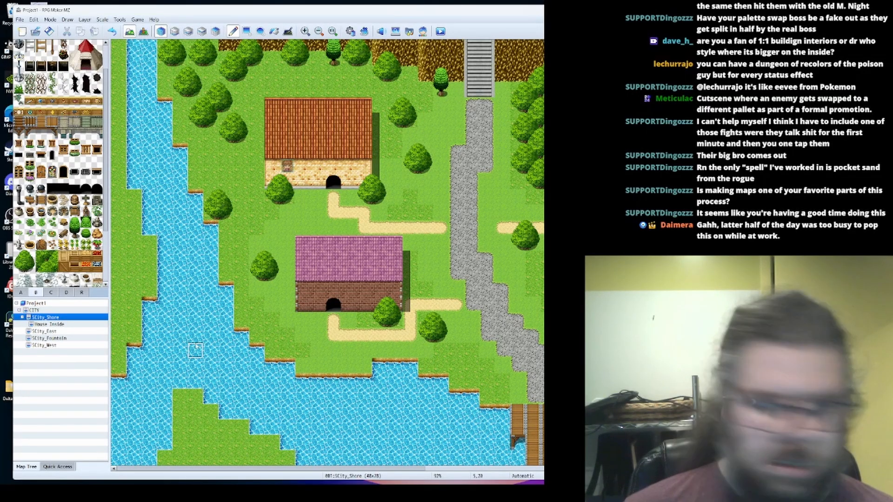
click(195, 380)
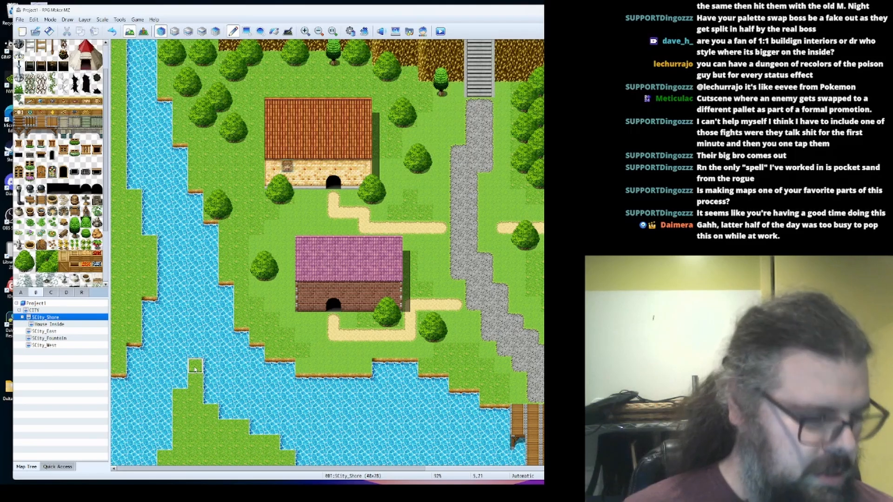
key(ctrl+z)
Paint water back over the entire grass island south of the river mouth
mouse_move(188, 391)
mouse_down()
mouse_move(181, 414)
mouse_move(211, 458)
mouse_move(302, 458)
mouse_move(195, 457)
mouse_up()
mouse_move(142, 455)
mouse_down()
mouse_move(232, 430)
mouse_move(198, 414)
mouse_move(211, 409)
mouse_up()
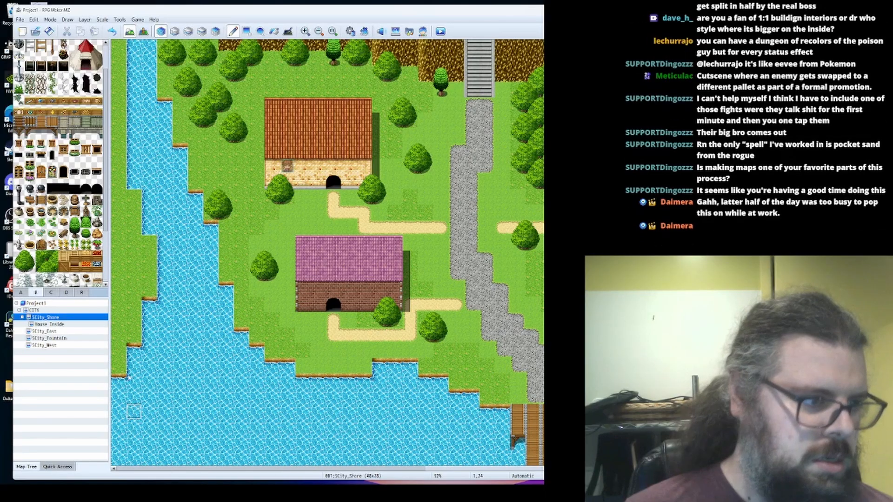
click(165, 412)
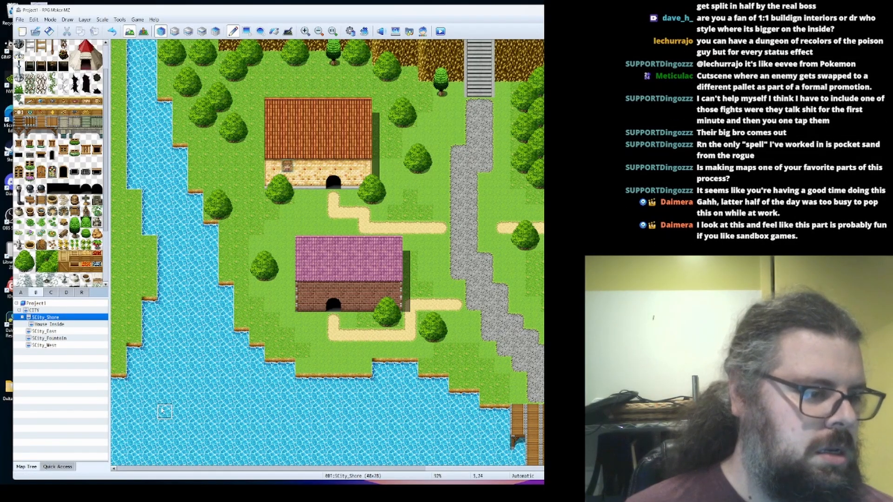
Scatter single rocks across the water south of the river mouth in the map's south-west corner, with one in the mouth itself
click(195, 443)
click(118, 458)
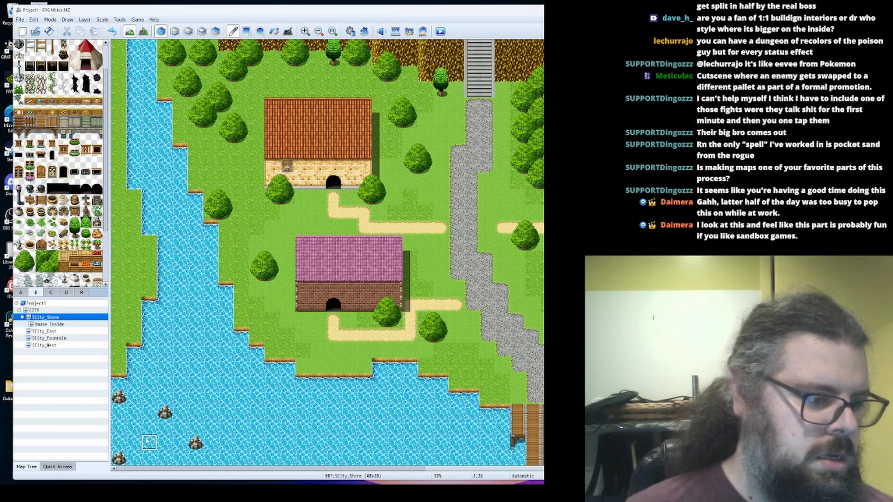
click(149, 443)
click(241, 457)
click(211, 412)
click(180, 351)
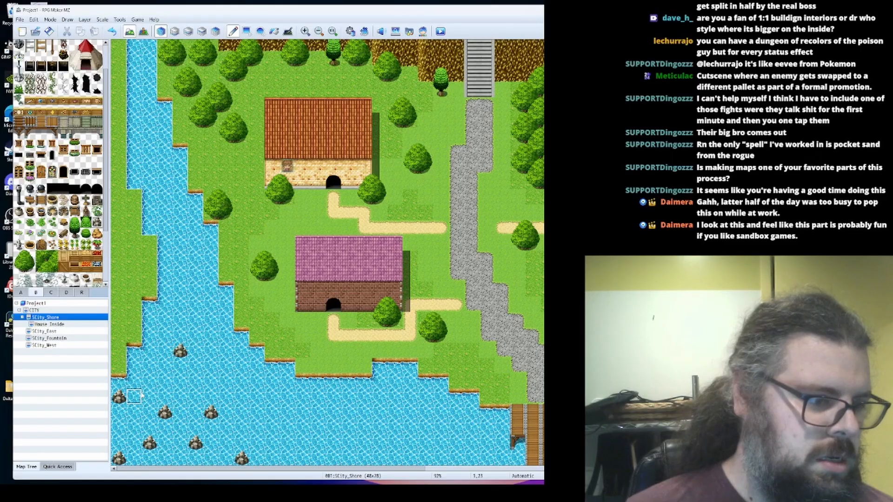
click(133, 426)
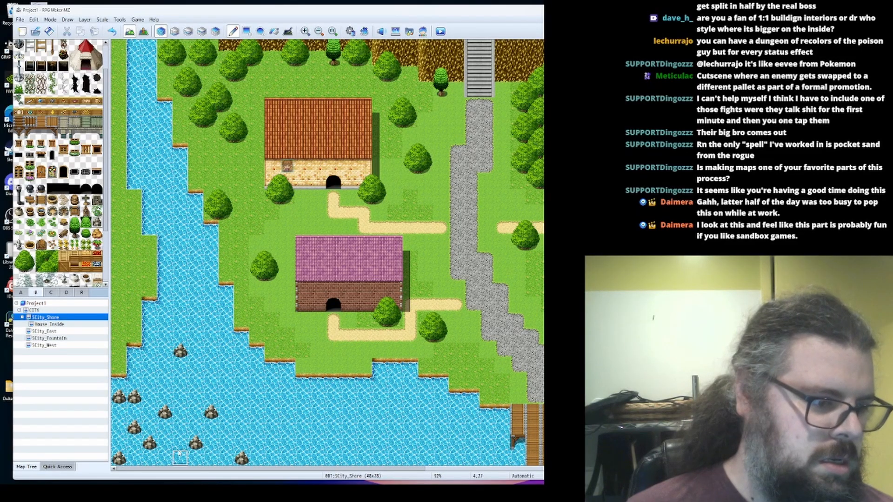
Fill out the south-west rock cluster with more rocks, spreading a few eastwards and north up the river
click(164, 427)
click(181, 458)
click(226, 443)
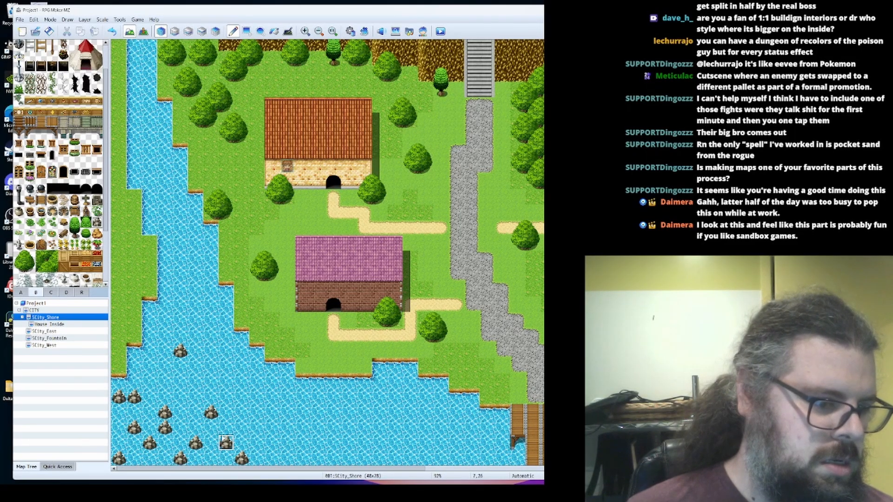
click(195, 396)
click(287, 458)
click(257, 426)
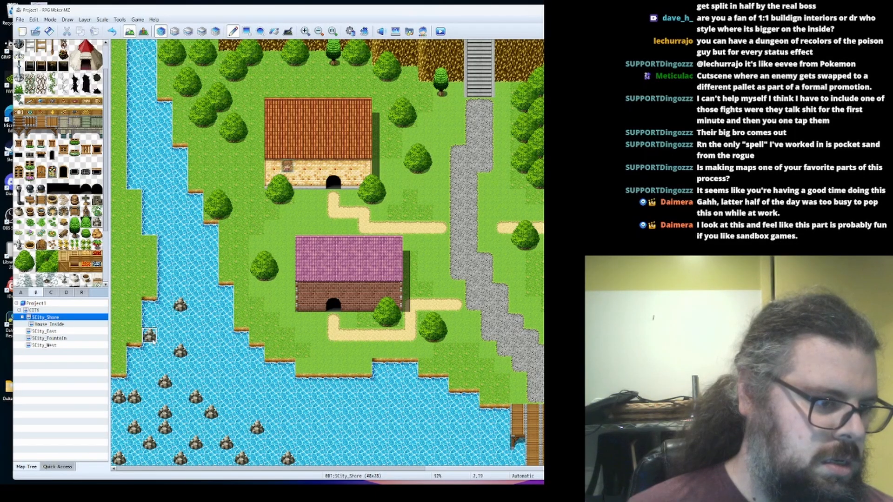
click(165, 212)
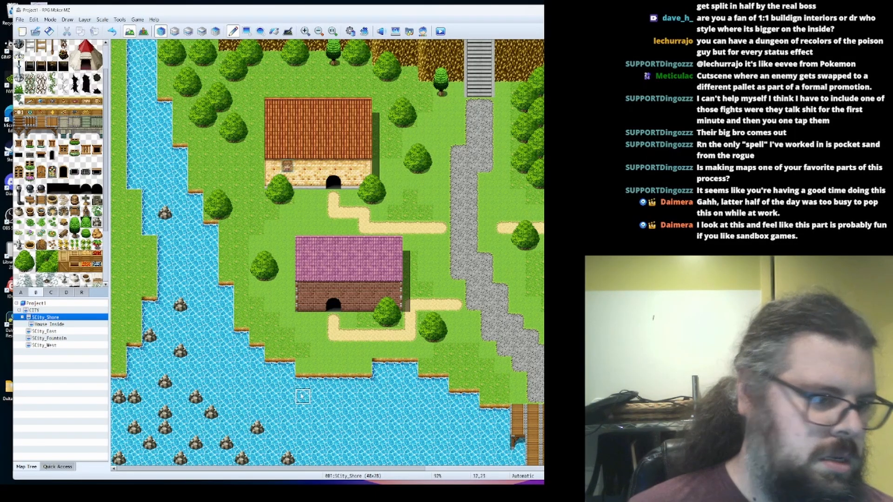
Place a few sparse rocks in the water on both sides of the pier, removing misplaced ones on the east side
click(380, 458)
click(410, 427)
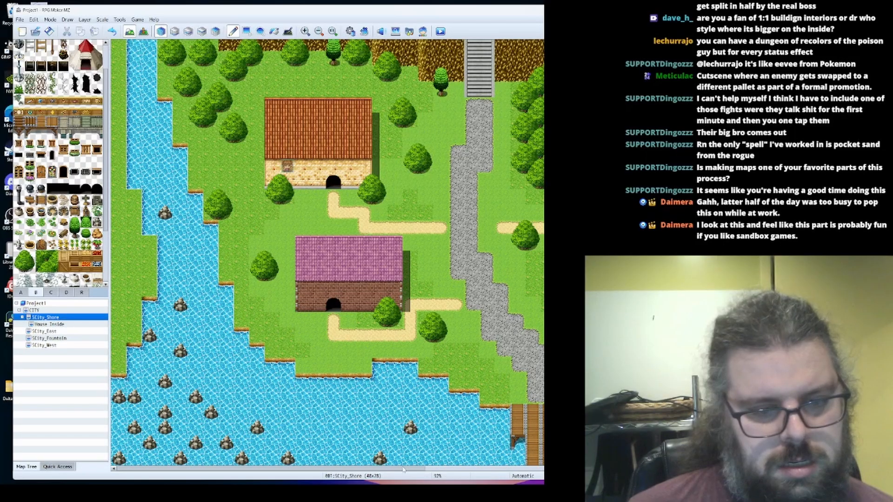
drag(400, 470, 563, 470)
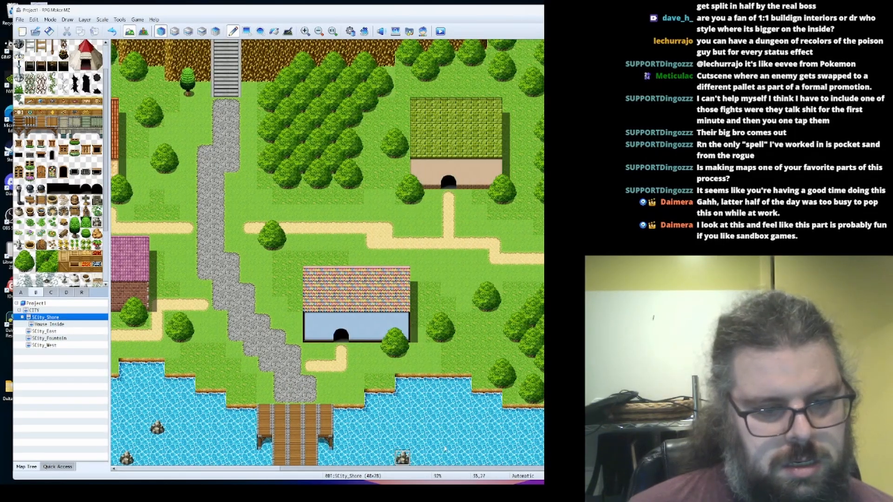
click(464, 443)
click(509, 441)
right_click(524, 441)
click(511, 444)
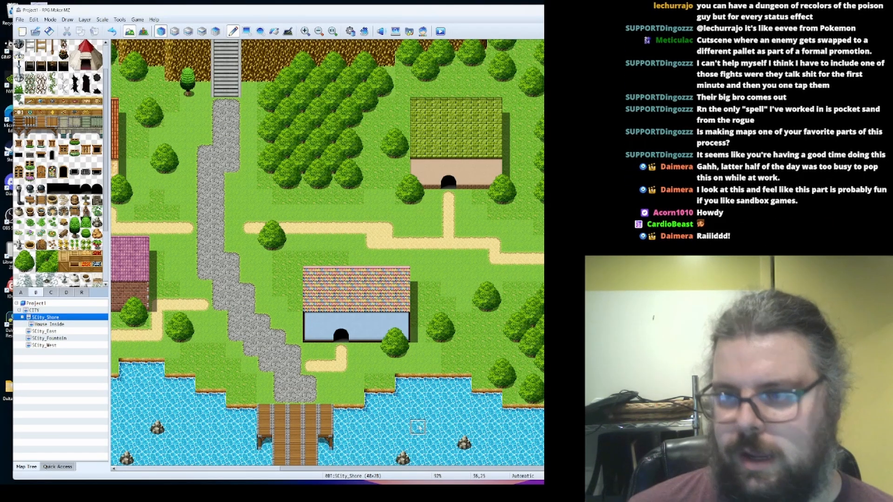
click(402, 457)
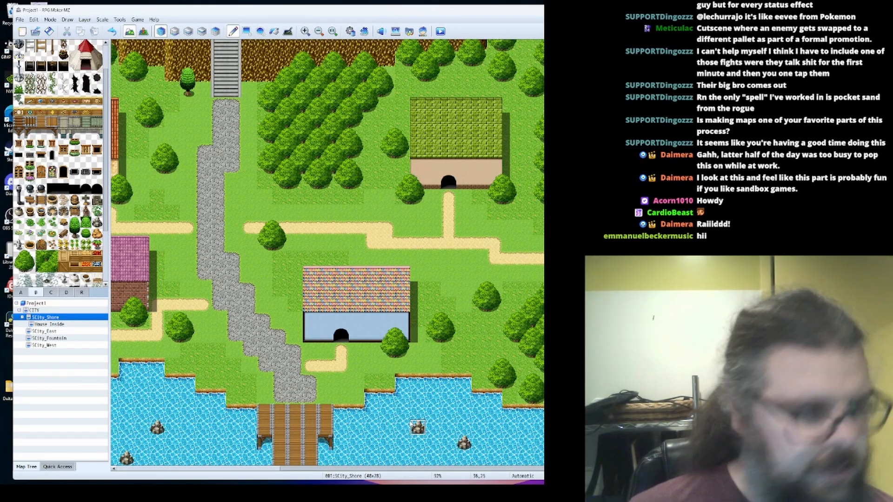
Examine the overall SCity_Shore layout, including in event mode, and check the House Inside map
scroll(61, 233, down, 3)
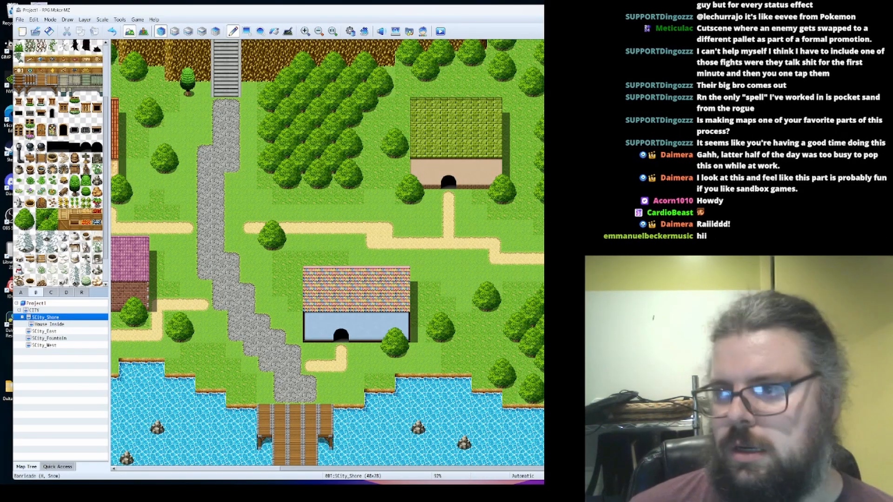
ctrl+scroll(440, 295, down, 3)
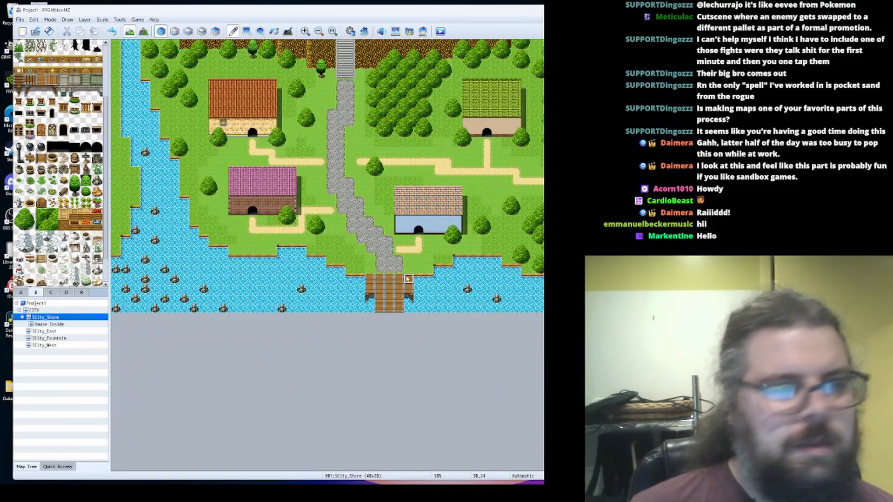
ctrl+scroll(416, 266, up, 1)
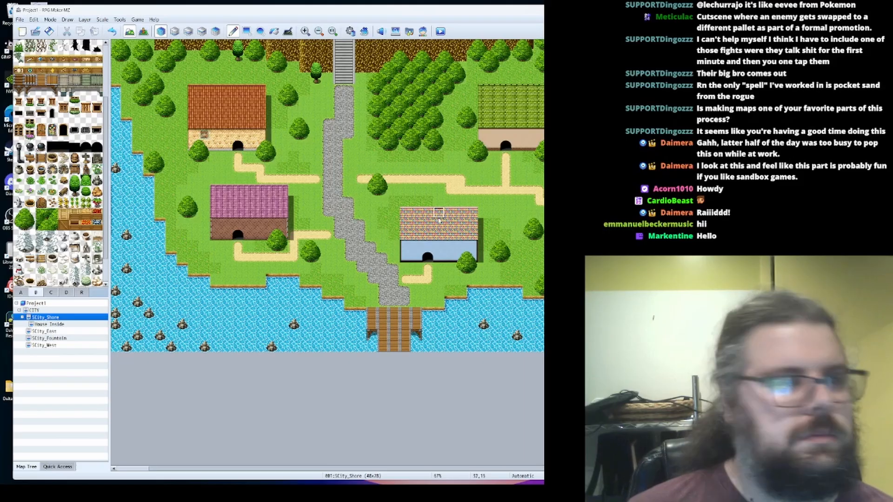
ctrl+scroll(439, 224, up, 1)
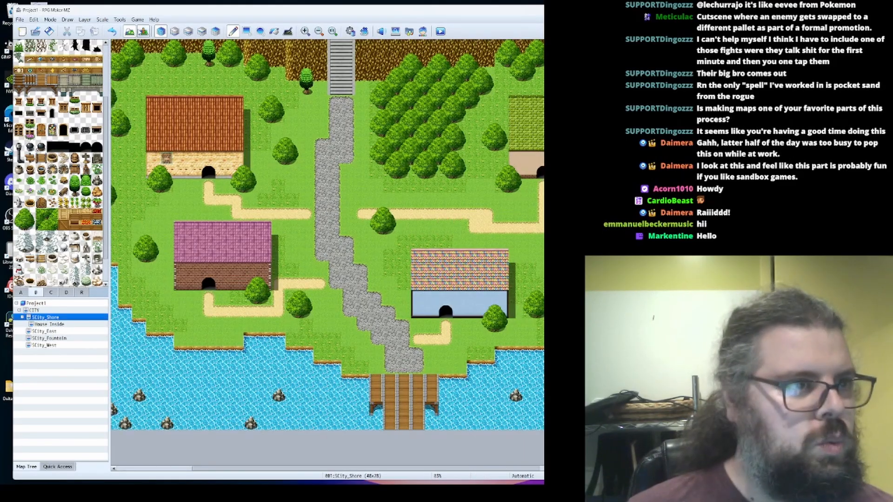
key(F6)
drag(366, 469, 500, 470)
drag(413, 465, 429, 455)
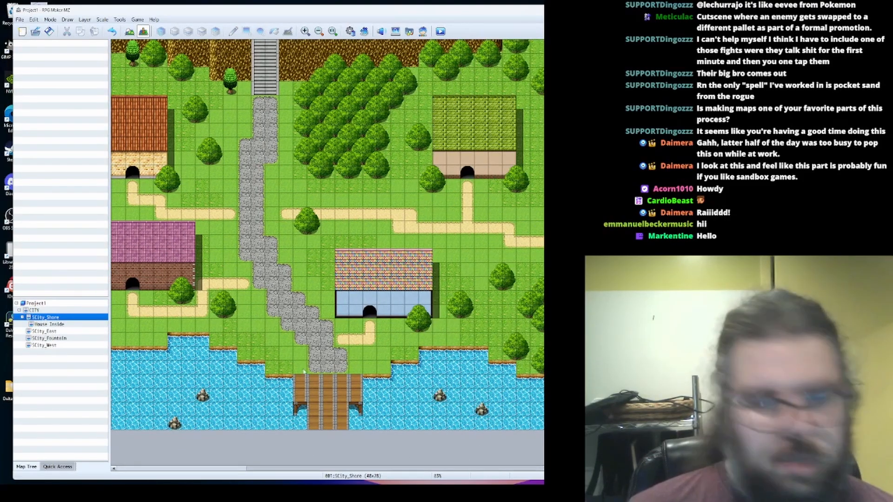
click(60, 326)
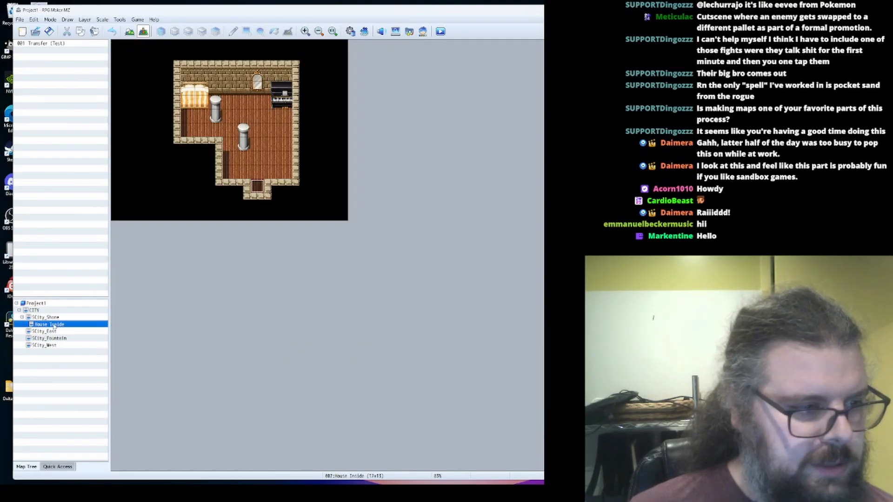
Duplicate the SCity_Shore map as a child map beneath itself
click(55, 317)
right_click(55, 318)
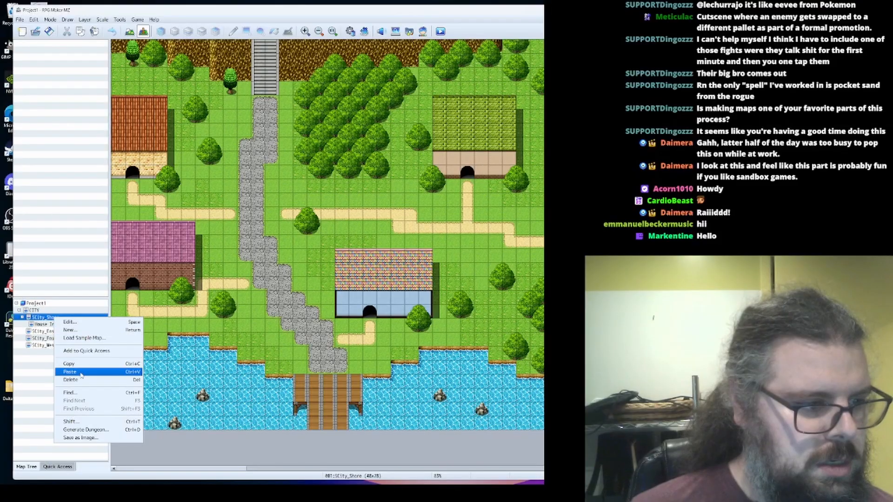
click(74, 364)
right_click(50, 317)
click(75, 371)
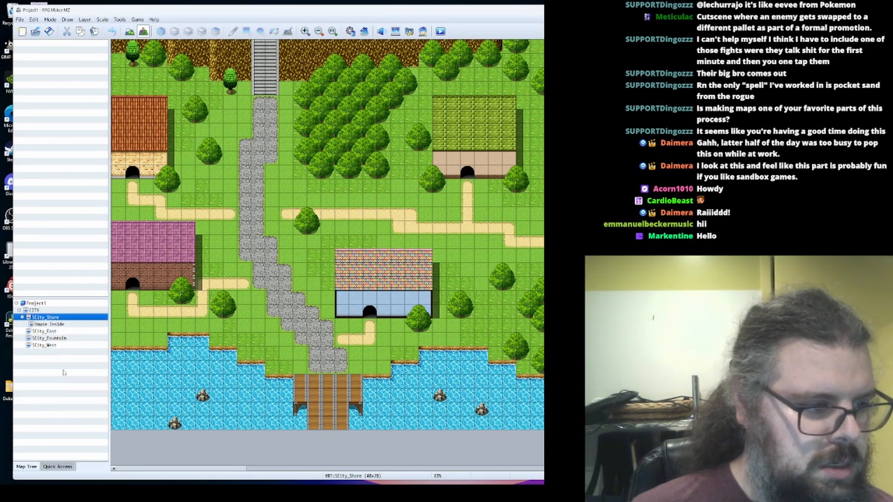
Rename the copied map under SCity_Shore to SCity_Docks in its map properties
right_click(69, 333)
click(83, 337)
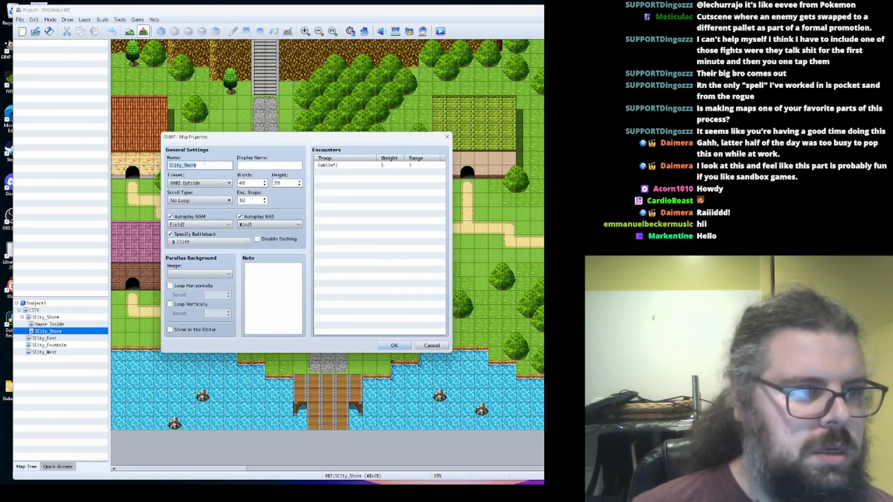
click(205, 164)
key(BackSpace)
key(BackSpace)
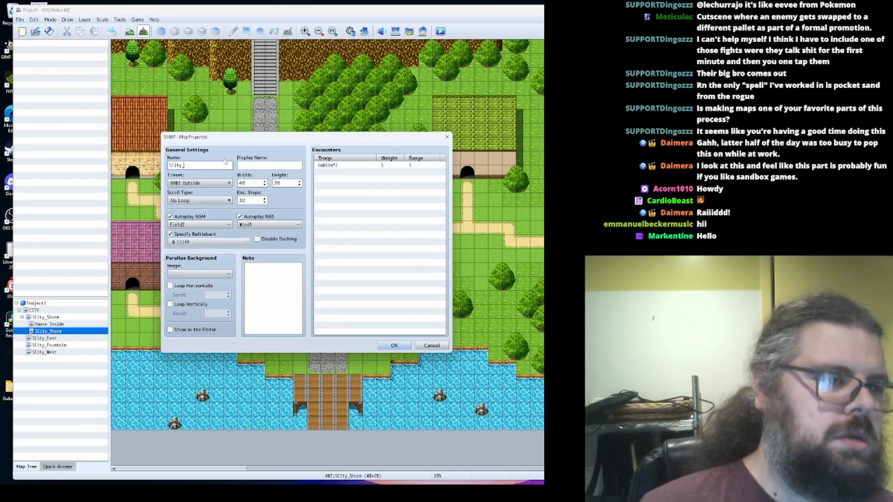
text(Docks)
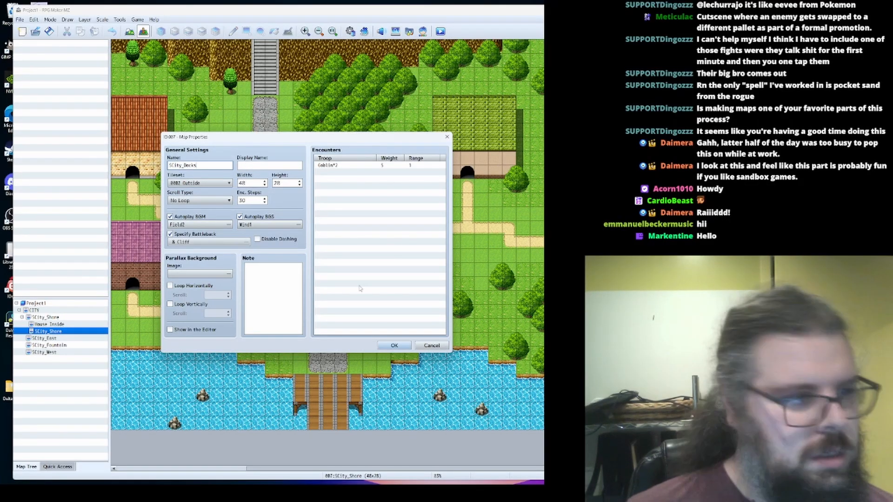
click(393, 345)
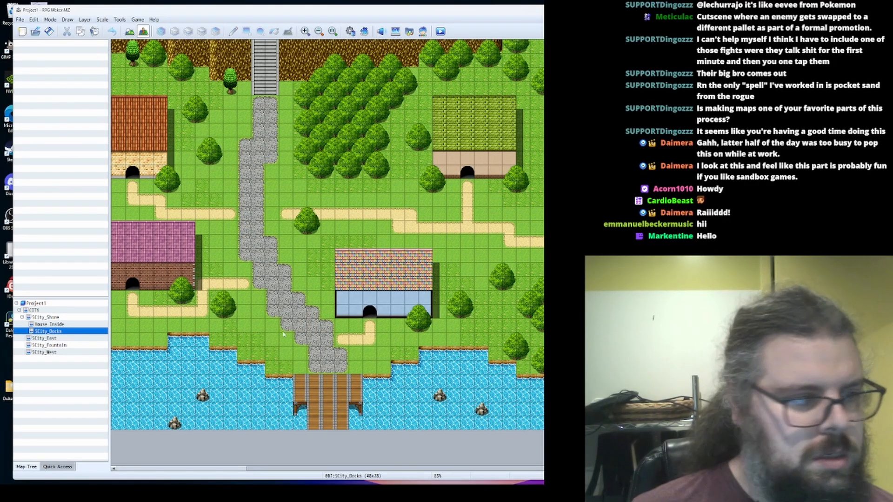
Cover the entire SCity_Docks map with water using the Rectangle tool in map editing mode
ctrl+scroll(260, 247, down, 3)
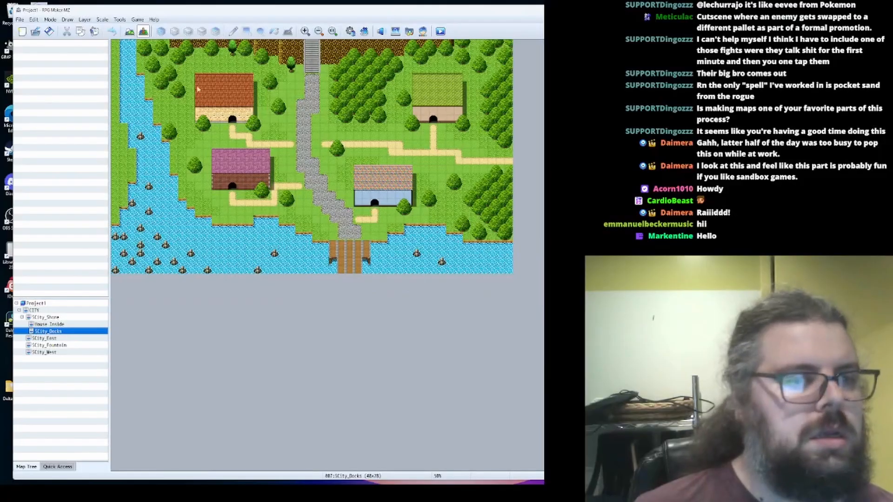
click(130, 32)
click(246, 31)
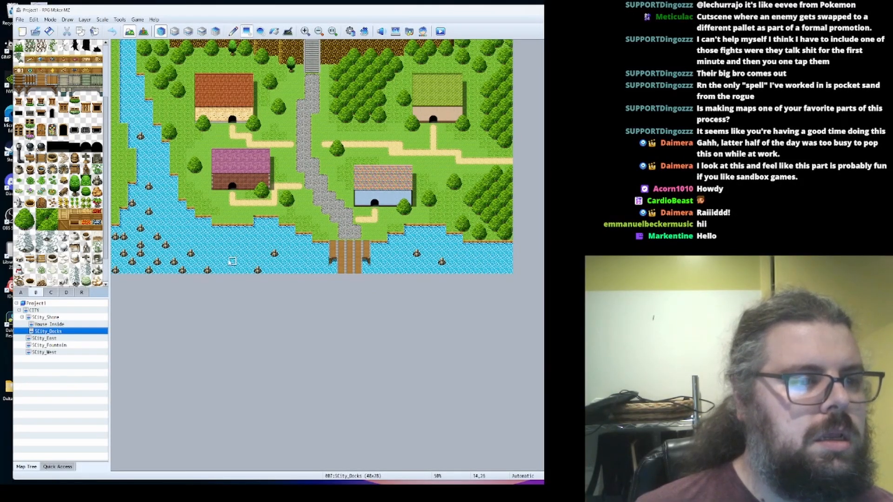
drag(117, 272, 512, 41)
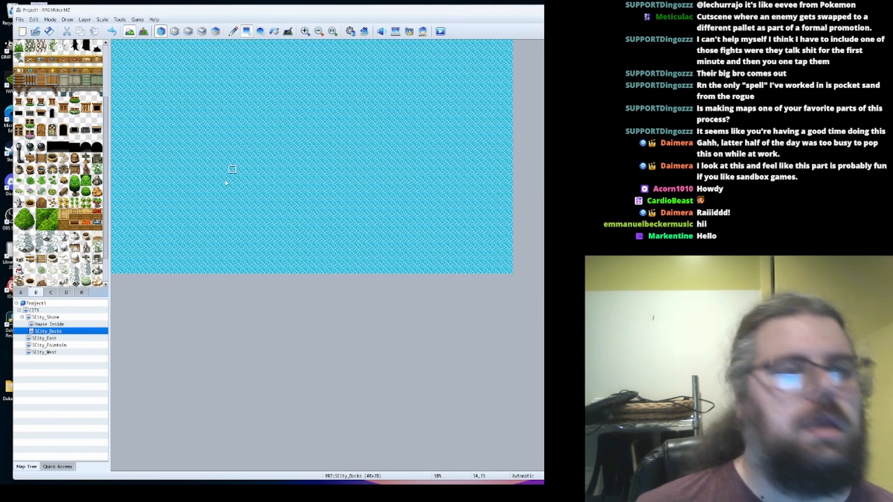
Set the SCity_Docks map's width to 32 tiles
right_click(63, 332)
click(76, 340)
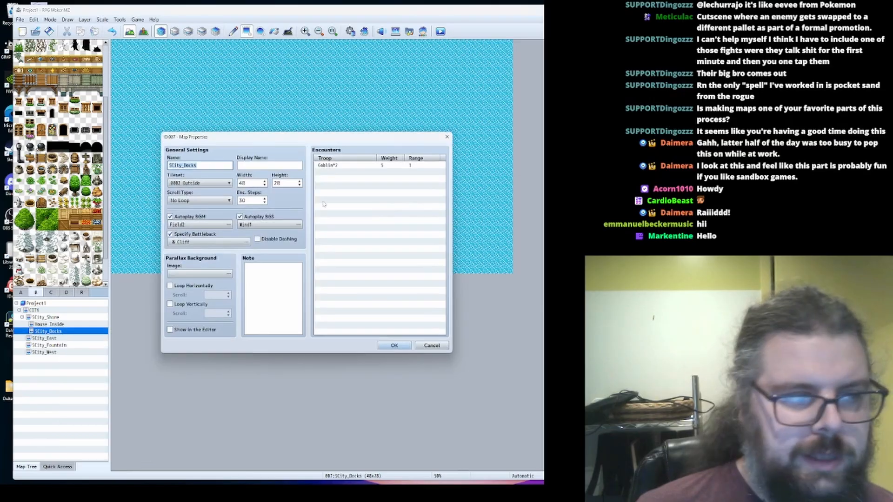
click(264, 186)
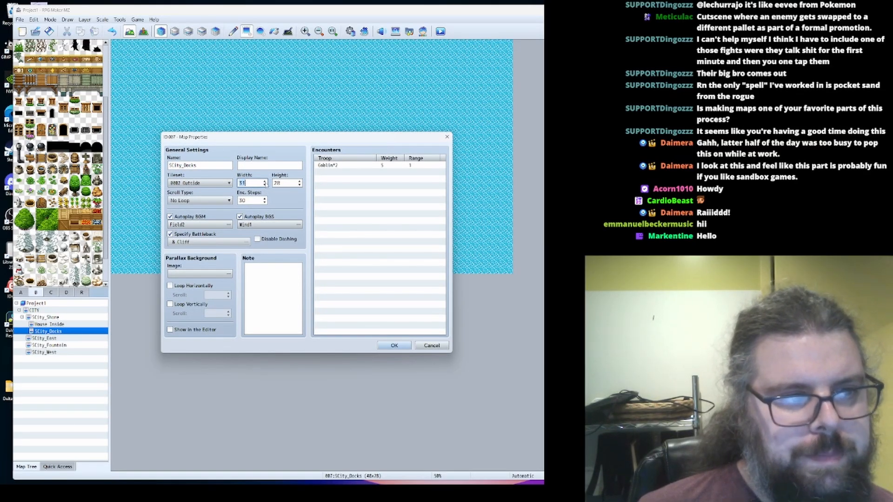
text(32)
key(Return)
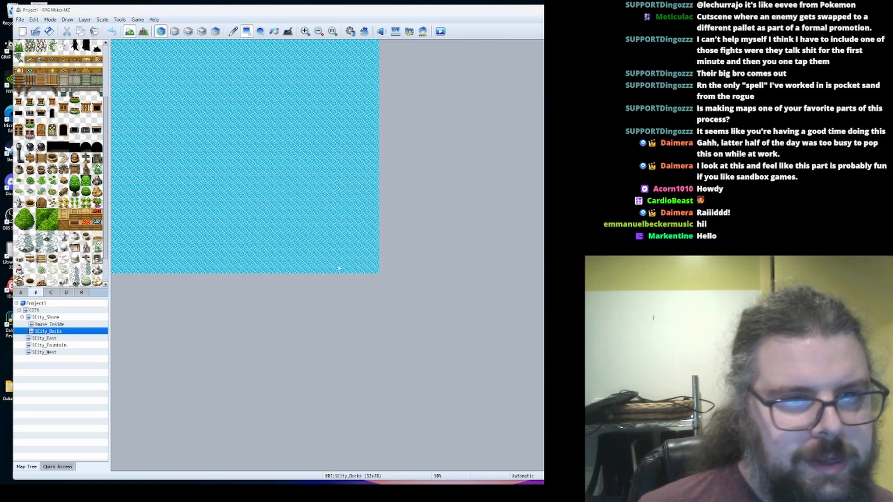
Draw a three-tile-wide wooden pier south from the SCity_Docks north edge, with a long crosspiece at its end and a shorter one midway
ctrl+scroll(230, 169, up, 1)
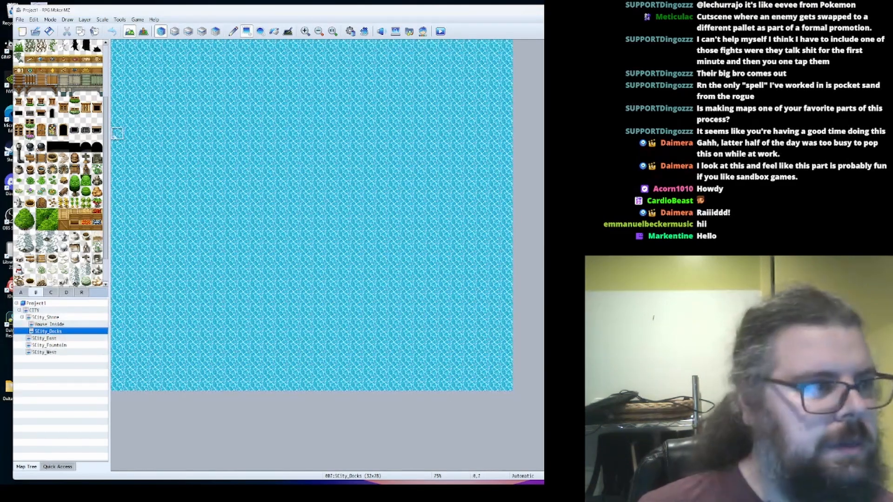
click(52, 317)
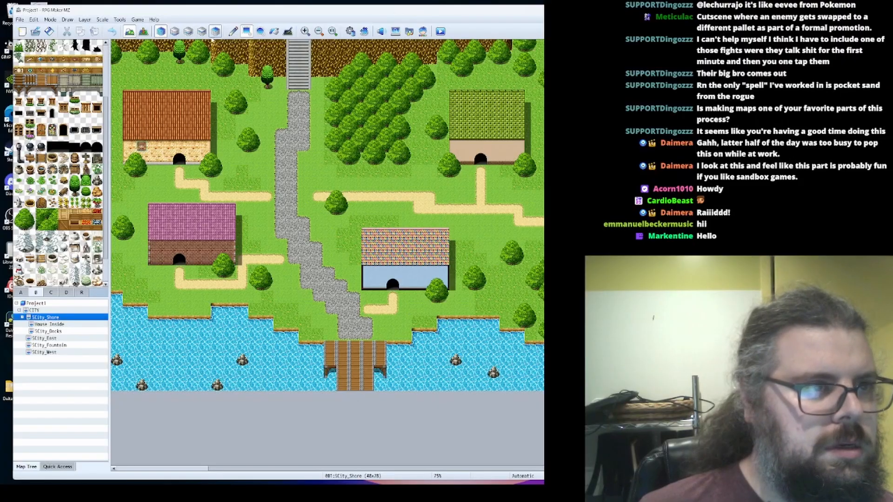
click(232, 31)
click(65, 332)
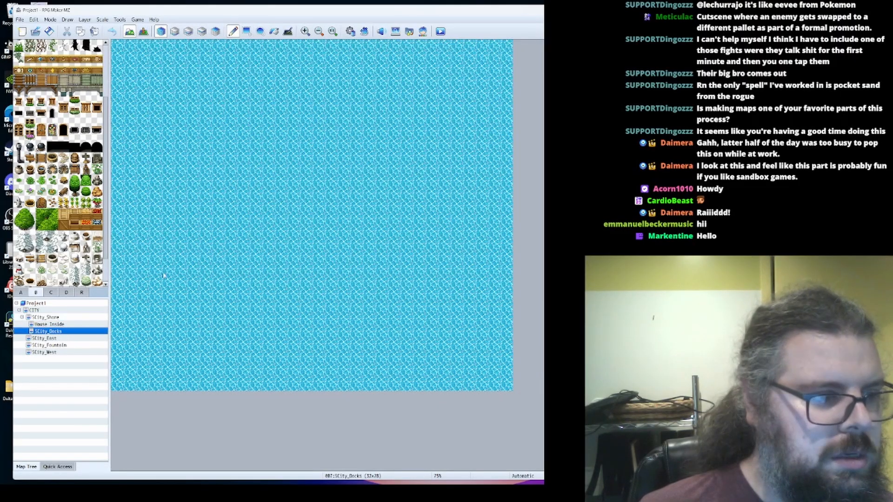
mouse_move(293, 47)
mouse_down()
mouse_move(311, 52)
mouse_move(319, 126)
mouse_move(306, 141)
mouse_move(293, 84)
mouse_move(317, 194)
mouse_move(294, 242)
mouse_move(318, 274)
mouse_move(218, 274)
mouse_move(396, 259)
mouse_move(299, 273)
mouse_move(207, 265)
mouse_move(395, 272)
mouse_move(418, 246)
mouse_move(381, 271)
mouse_up()
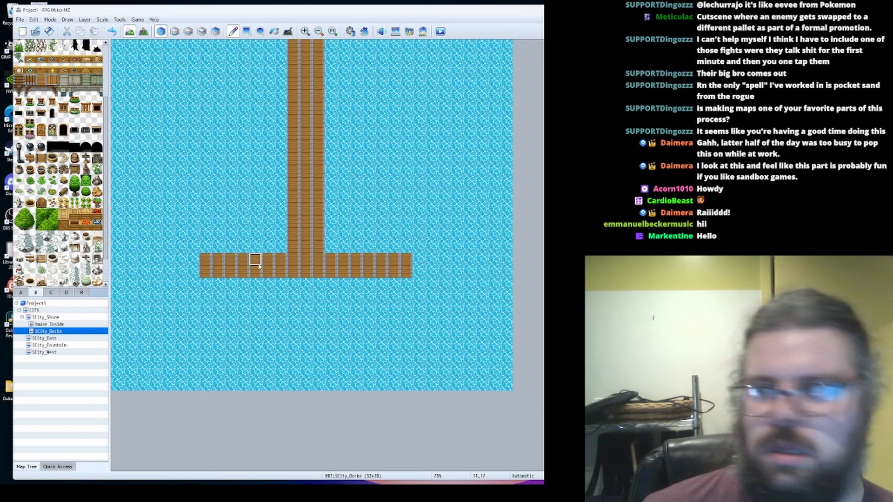
mouse_move(258, 140)
mouse_down()
mouse_move(272, 130)
mouse_move(278, 105)
mouse_move(241, 140)
mouse_move(357, 144)
mouse_move(330, 146)
mouse_up()
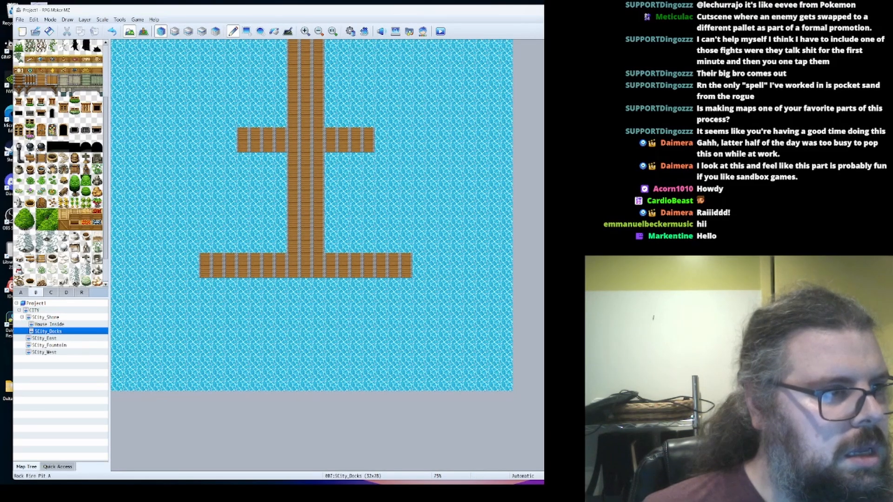
Add wooden bridge spar tiles along the underside of the pier's long end crosspiece, with corner supports at both ends
scroll(58, 163, up, 2)
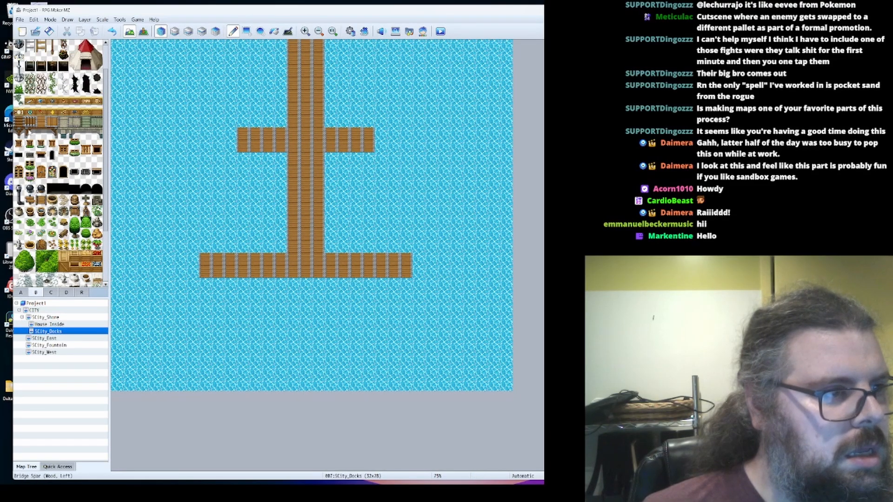
click(205, 283)
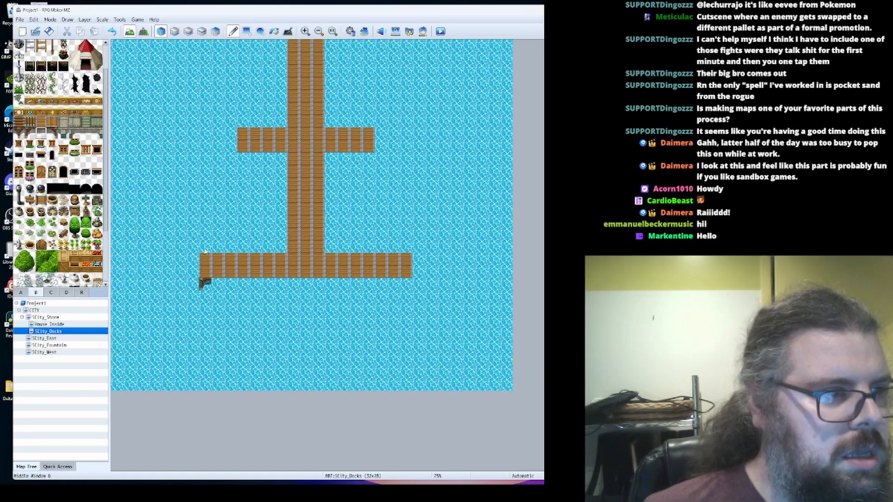
drag(218, 284, 393, 284)
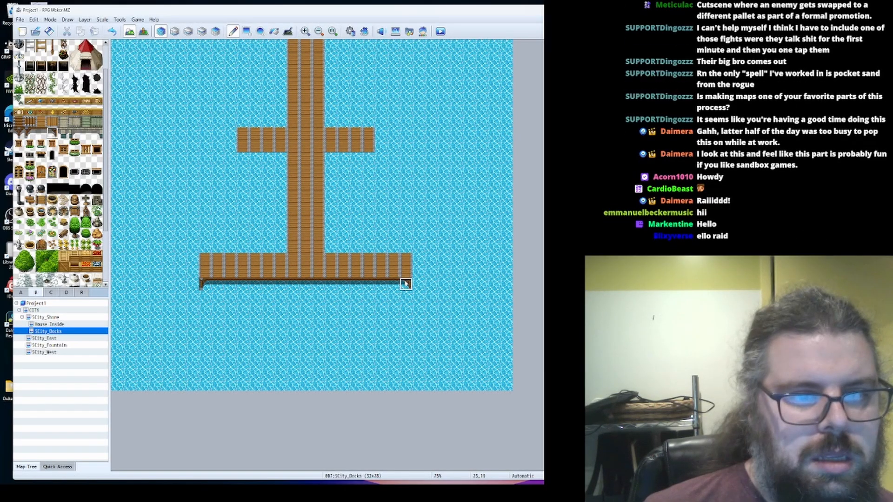
Add wooden bridge spar tiles beneath both arms of the shorter midway crosspiece, with a corner support at each outer end
ctrl+scroll(277, 245, up, 1)
ctrl+scroll(215, 229, up, 1)
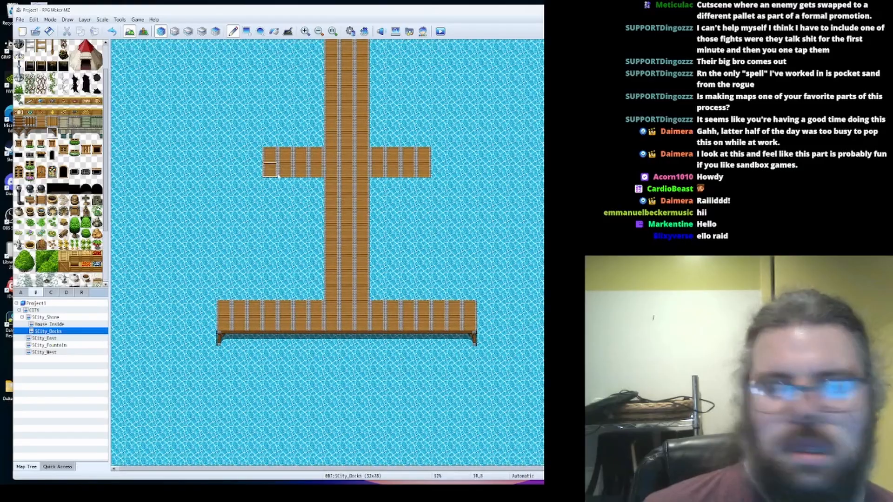
click(20, 134)
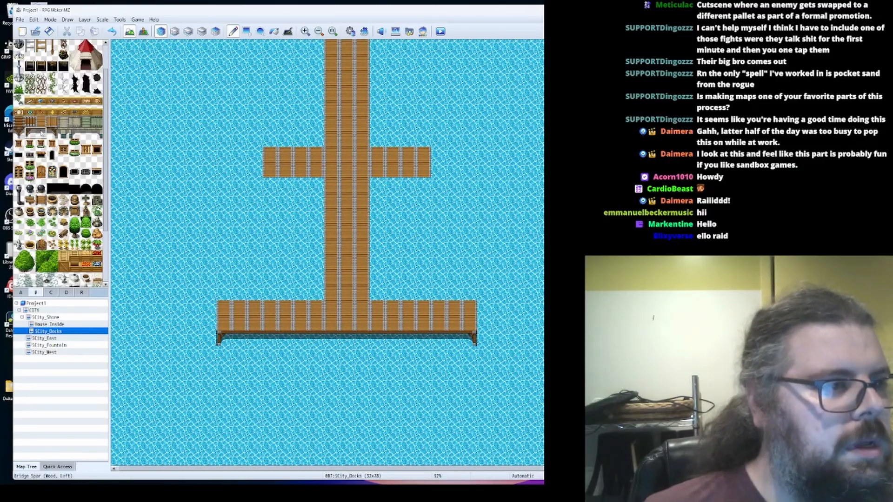
drag(270, 185, 316, 185)
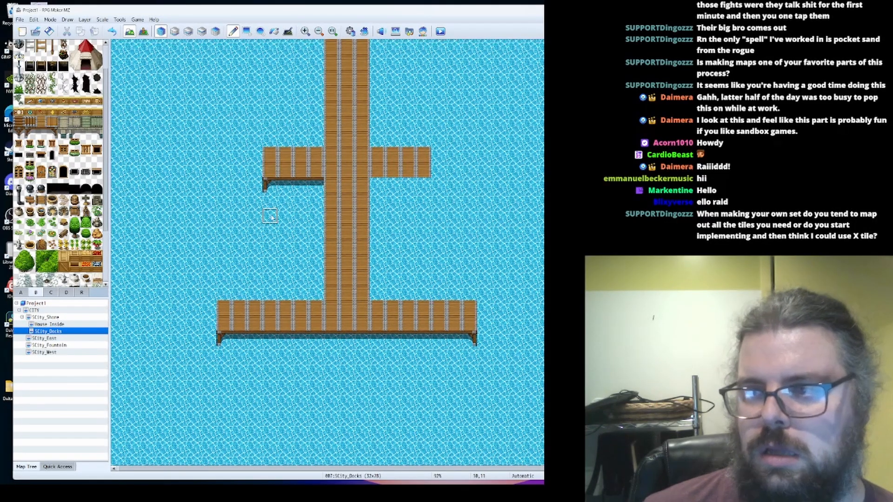
click(423, 185)
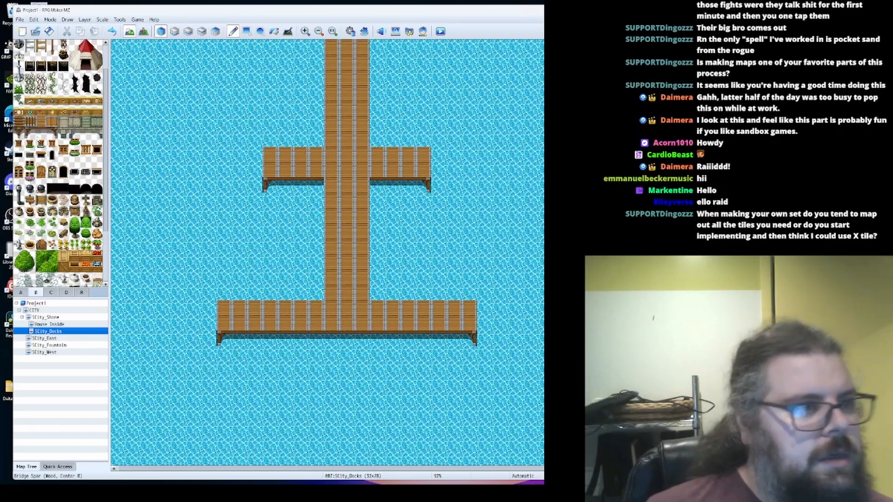
Repaint the arms of both crosspieces with the bridge tile whose beams run east-west, leaving the central walkway as is
click(52, 122)
mouse_move(270, 170)
mouse_down()
mouse_move(285, 155)
mouse_move(278, 167)
mouse_move(408, 170)
mouse_move(409, 156)
mouse_move(428, 164)
mouse_up()
mouse_move(278, 314)
mouse_down()
mouse_move(320, 320)
mouse_move(224, 309)
mouse_move(377, 309)
mouse_move(458, 321)
mouse_move(460, 307)
mouse_move(388, 312)
mouse_up()
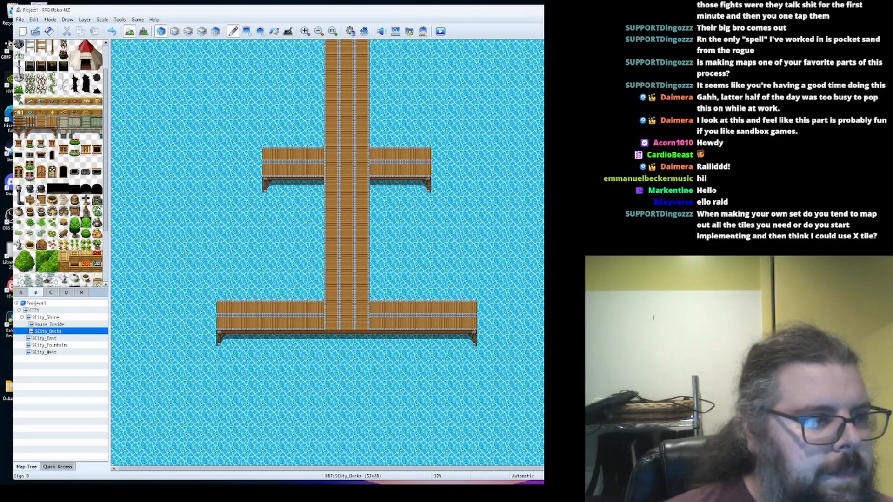
Place center spar support posts midway under each short crosspiece arm, below the walkway's two edges, and under the long crosspiece's west arm
click(331, 338)
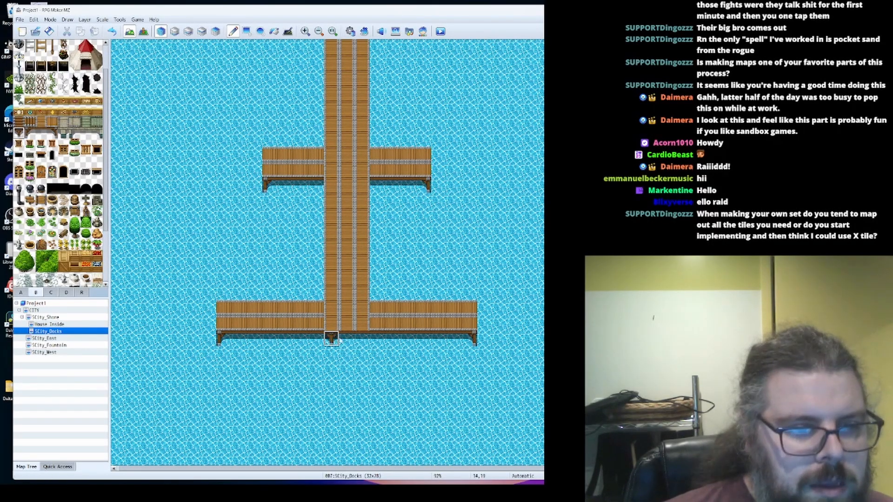
click(361, 338)
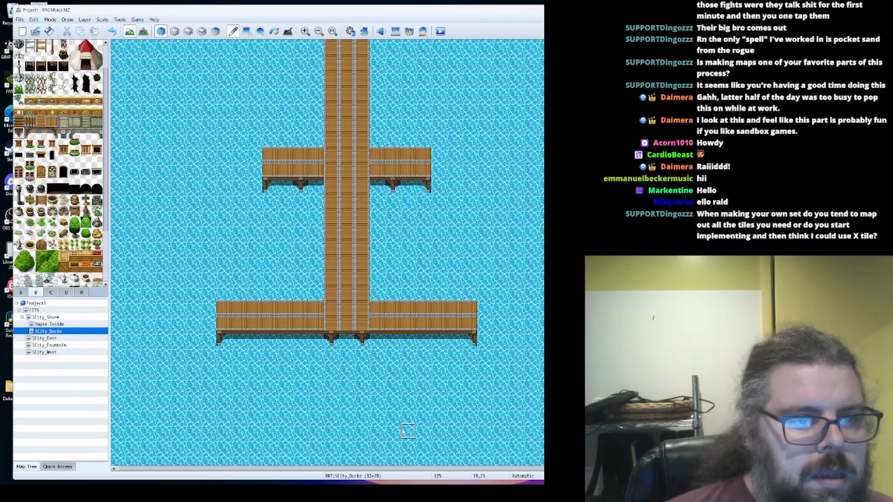
click(270, 338)
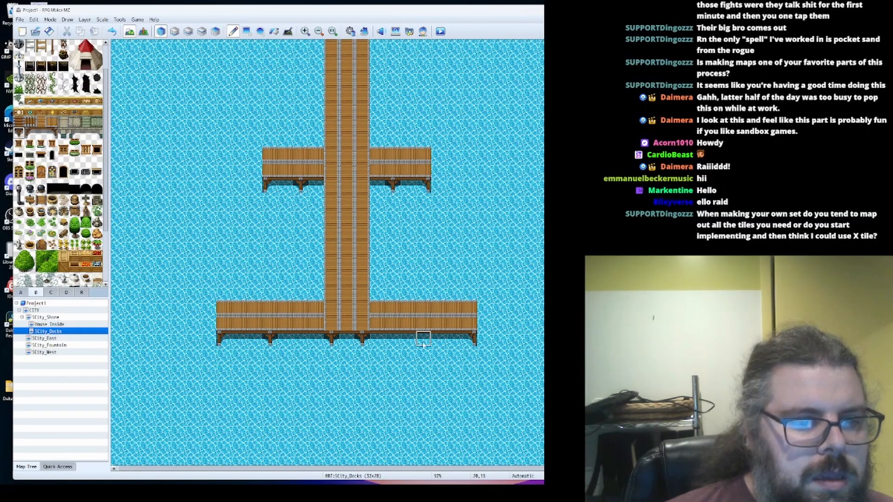
Place a support post beneath the right arm of the lower dock
click(423, 342)
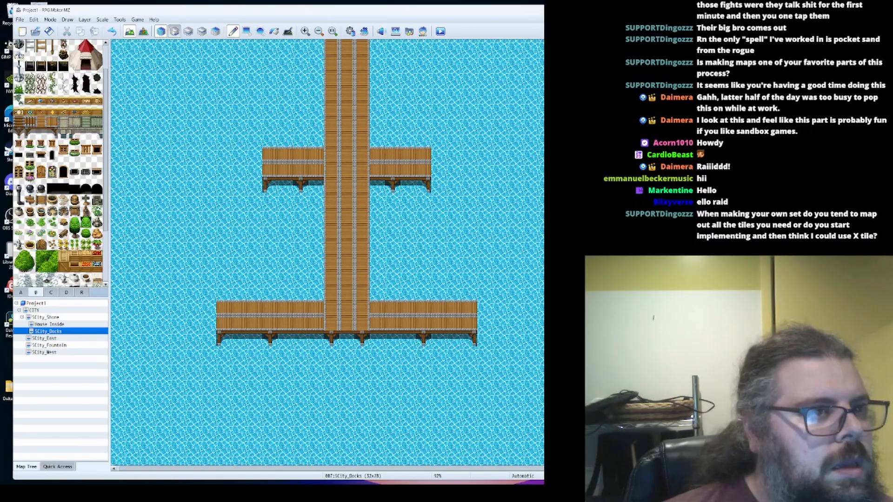
Fill the open sea on layer 1 with the darker blue water tile
click(174, 31)
click(21, 293)
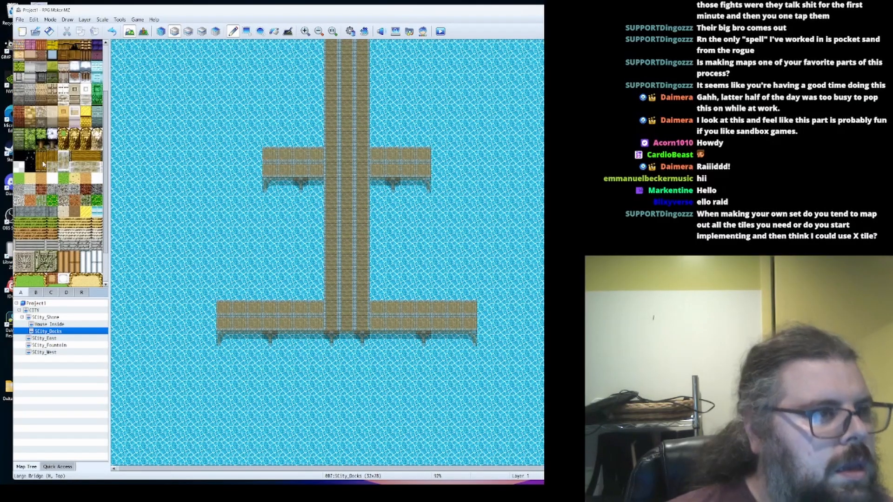
click(53, 46)
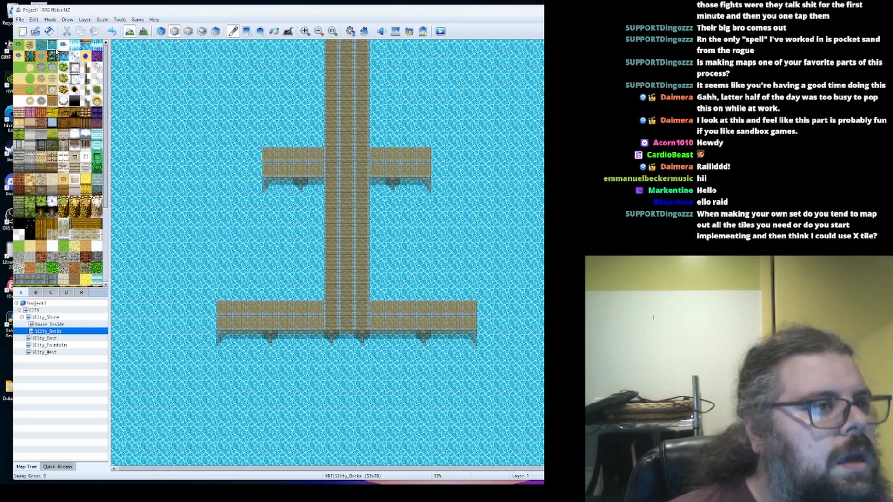
click(19, 45)
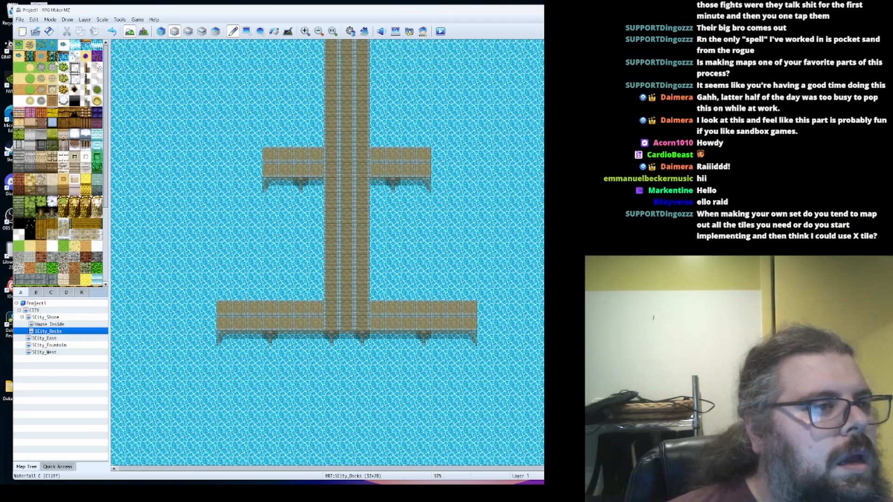
click(273, 31)
click(195, 83)
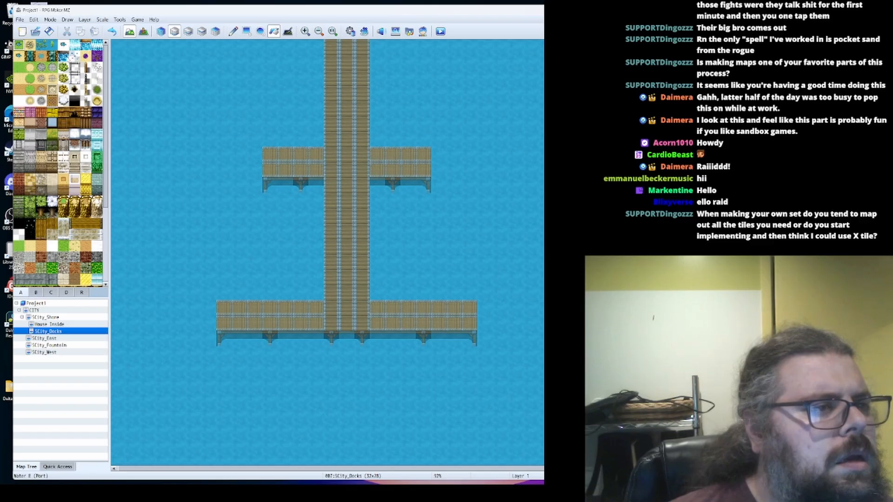
Try the lighter water tile across the sea on layer 1, and return the sea to dark blue water
click(86, 45)
click(161, 75)
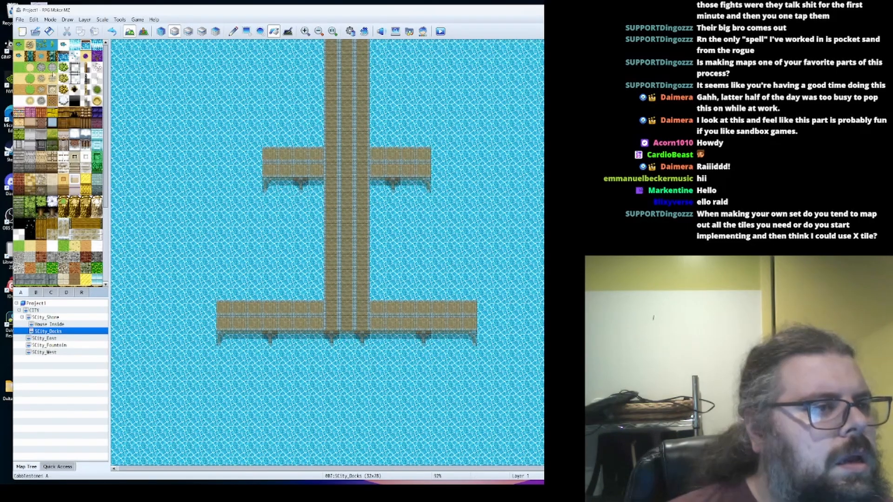
click(146, 83)
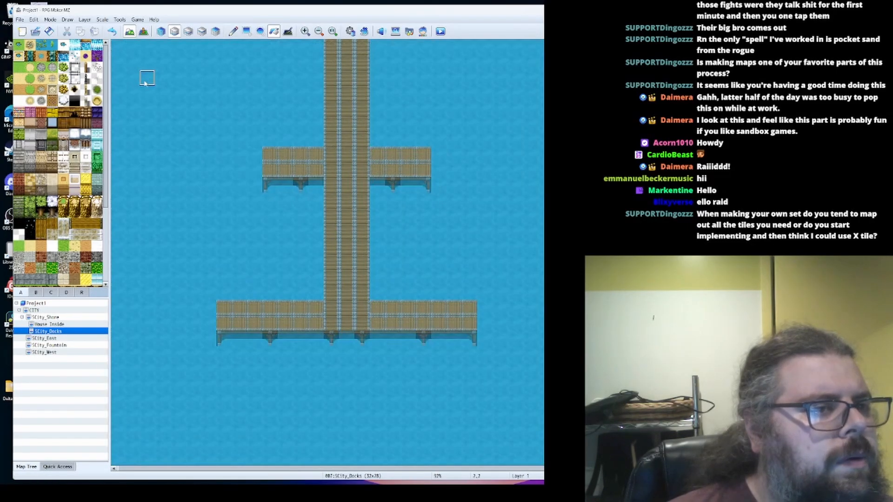
Try flooding the sea on layer 1 with the water decoration tile, undo it and return to automatic layering
click(41, 45)
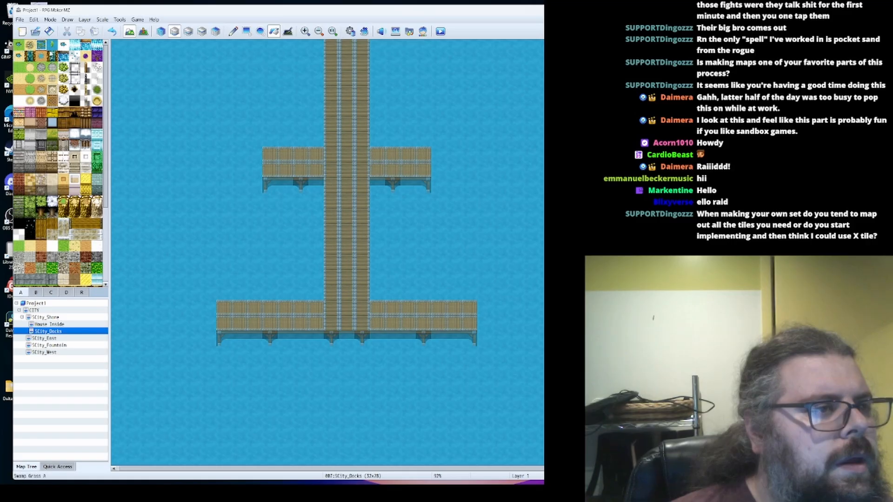
click(161, 89)
key(ctrl+z)
click(21, 45)
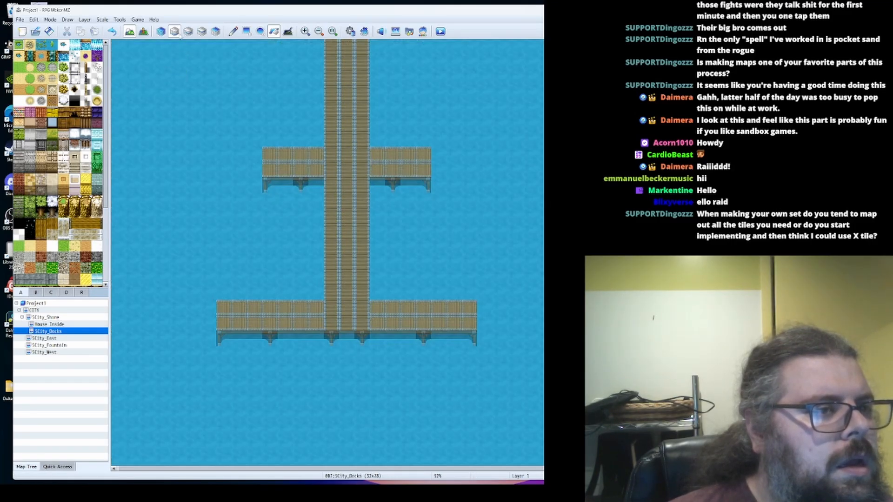
click(161, 32)
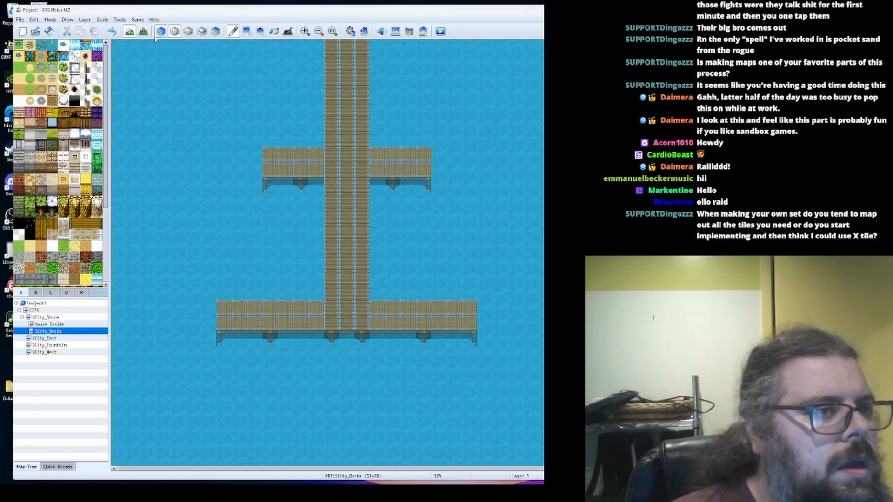
Paint patches of the water-plant tile northwest of the upper dock, and undo the last extra patch
click(41, 45)
mouse_move(193, 108)
mouse_down()
mouse_move(193, 123)
mouse_move(260, 93)
mouse_up()
click(454, 76)
key(ctrl+z)
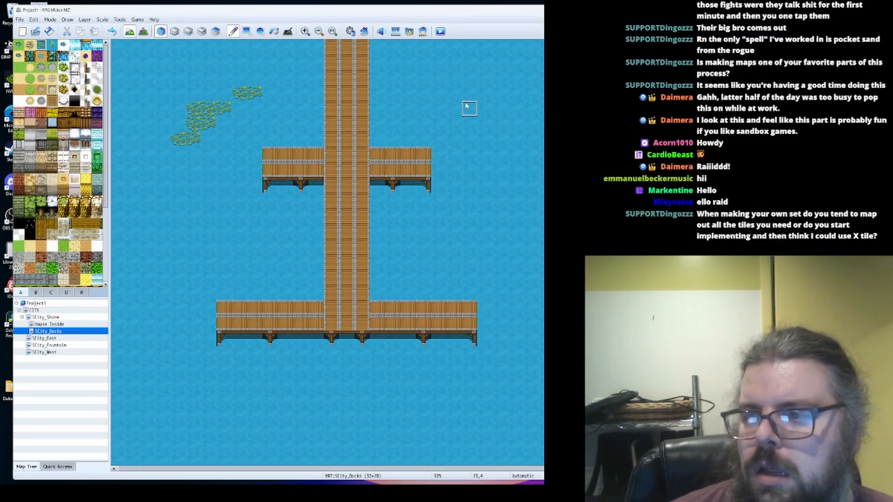
Try tall green water plants in the sea west of the upper dock, and clear all the test plants
click(147, 143)
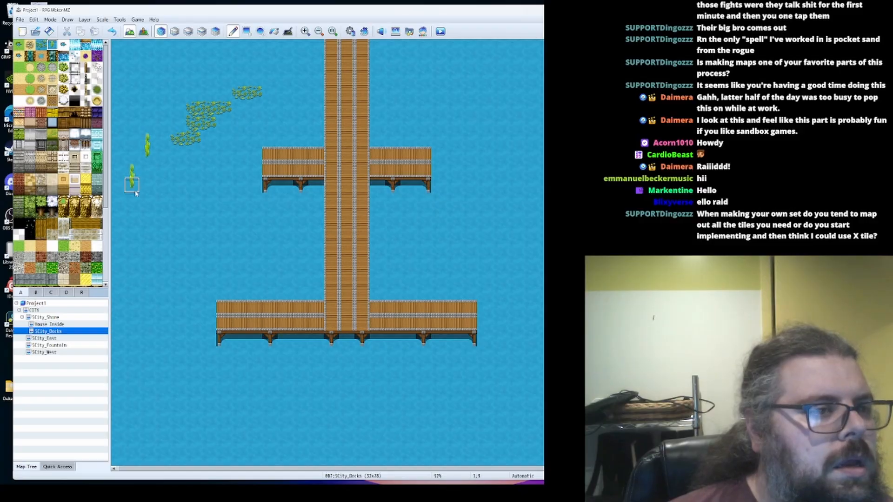
click(131, 176)
drag(176, 156, 167, 179)
click(139, 220)
mouse_move(179, 120)
mouse_down()
mouse_move(240, 78)
mouse_move(178, 108)
mouse_move(147, 170)
mouse_up()
click(254, 97)
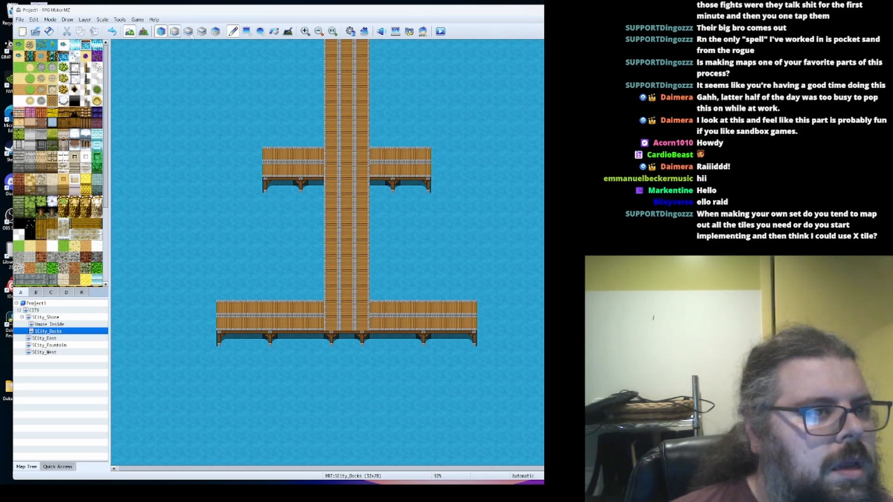
Refill the sea on layer 1 with the light blue water tile, and return to the pencil with automatic layering
click(275, 33)
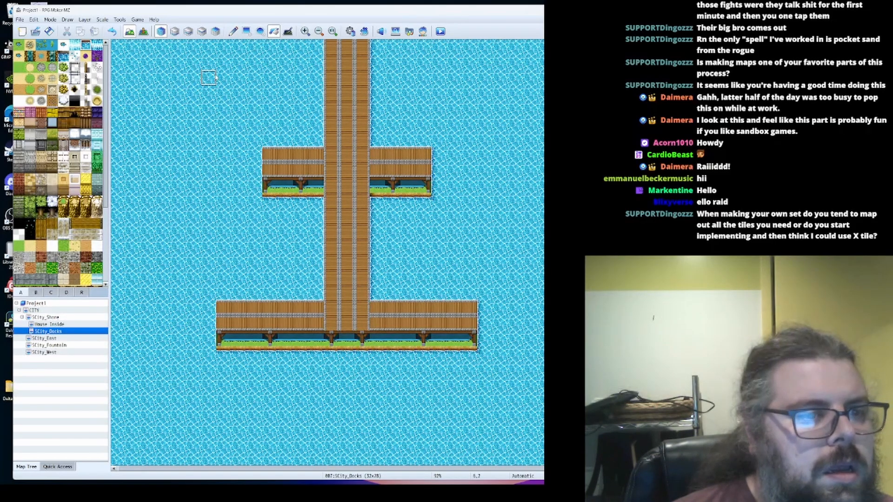
click(175, 32)
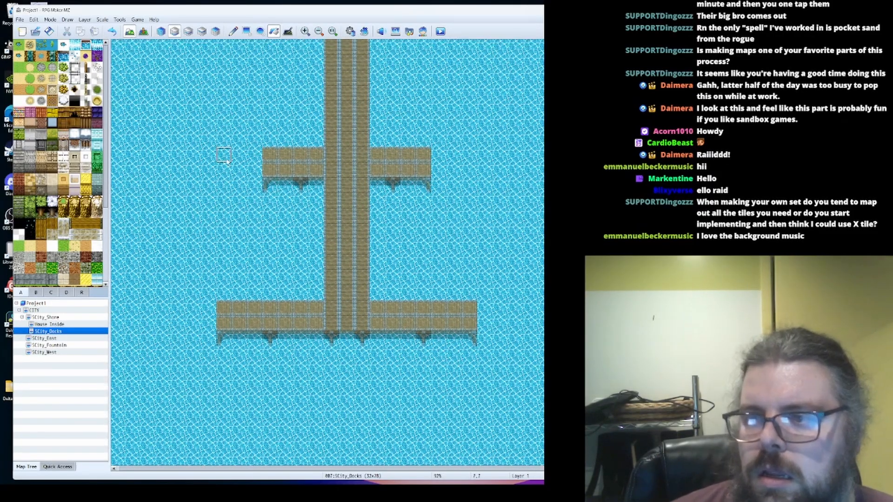
click(233, 31)
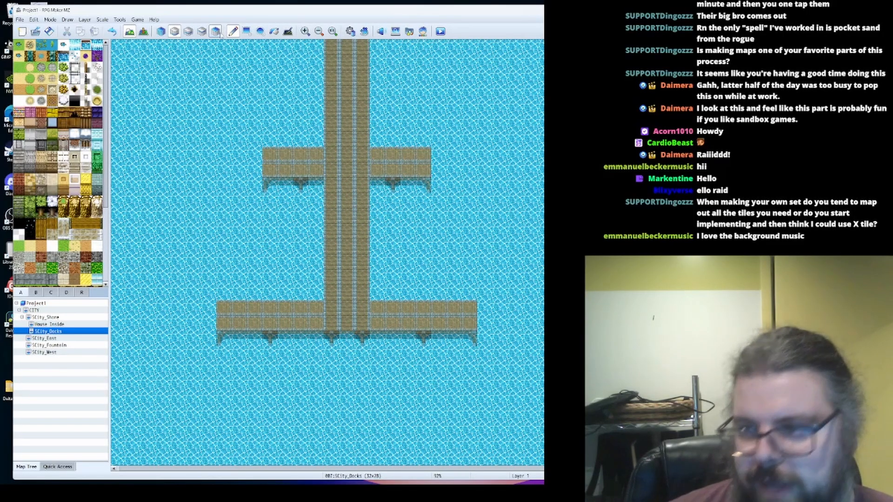
click(160, 31)
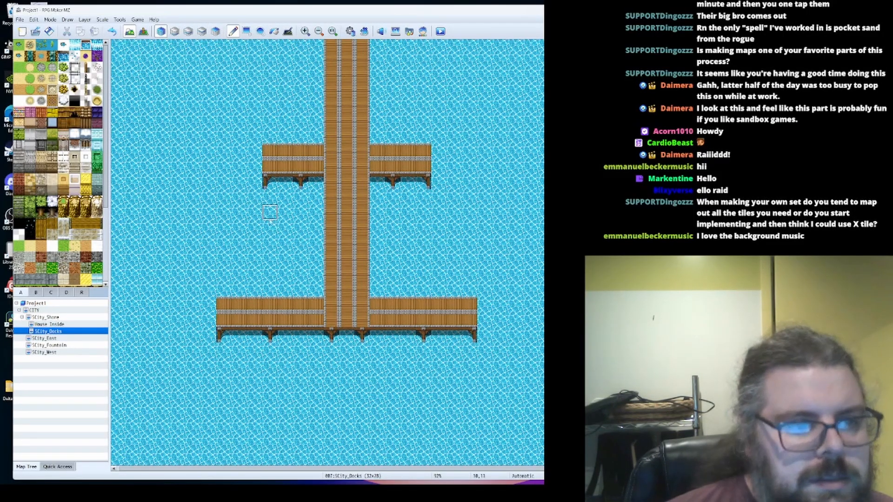
scroll(269, 223, up, 1)
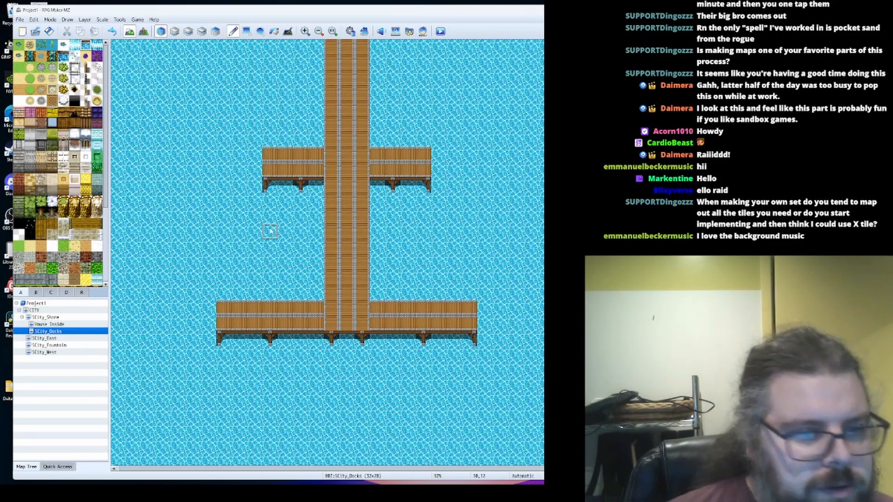
Change the SCity_Docks map's tileset to 0004 Dungeon
right_click(67, 332)
click(79, 336)
click(208, 183)
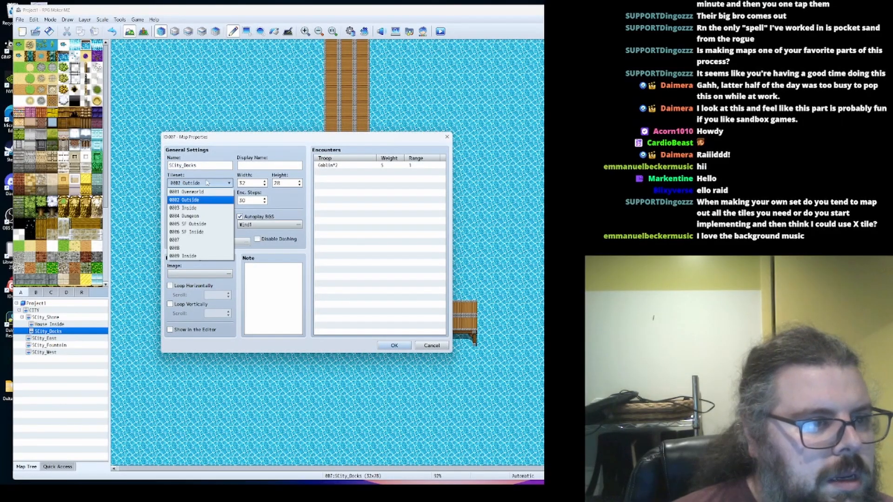
click(197, 216)
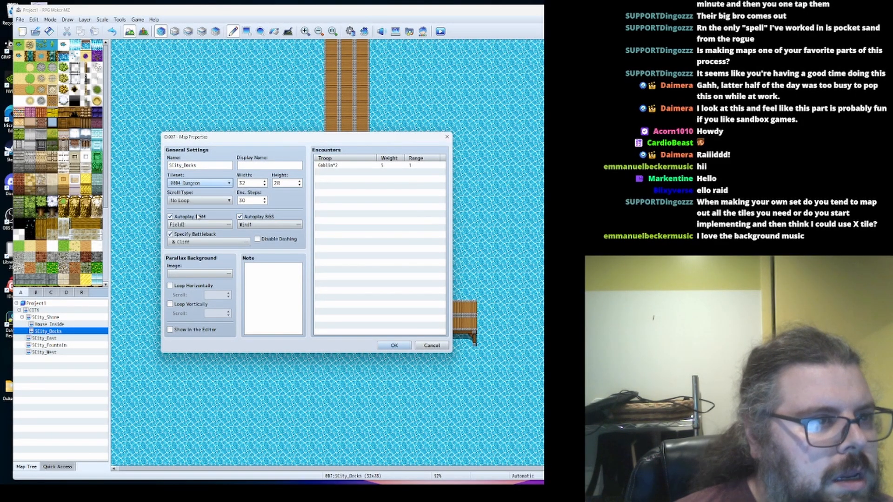
click(393, 345)
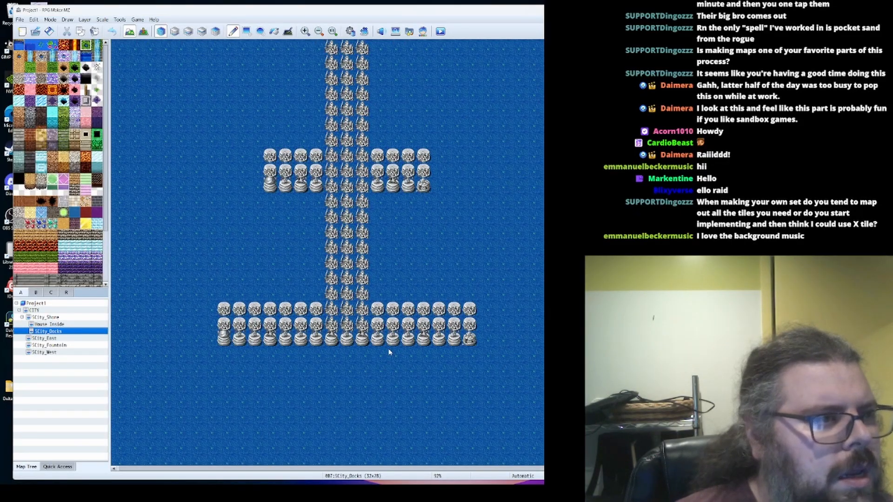
Set the SCity_Docks map's tileset back to 0002 Outside
right_click(78, 334)
click(86, 339)
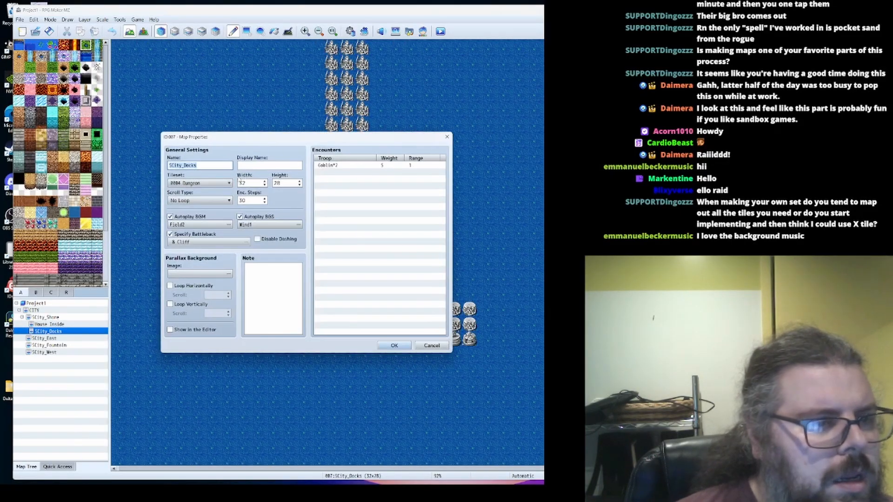
click(200, 182)
click(195, 199)
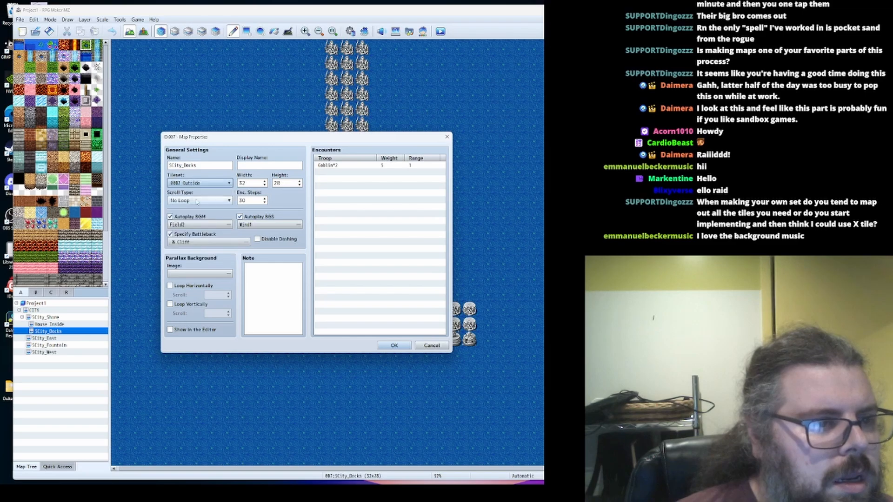
click(394, 345)
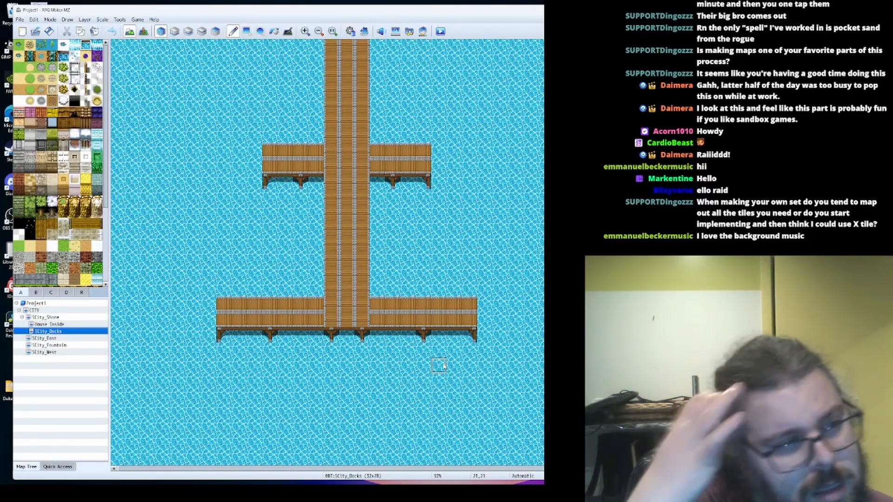
Draw a wooden wall rectangle 4 tiles wide and 3 tiles high above the lower dock, beside the central pier
scroll(58, 162, down, 3)
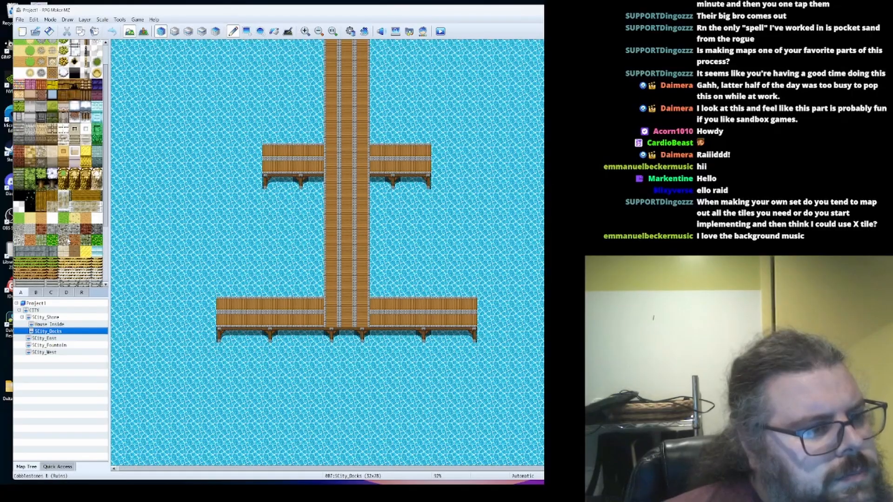
scroll(97, 222, down, 2)
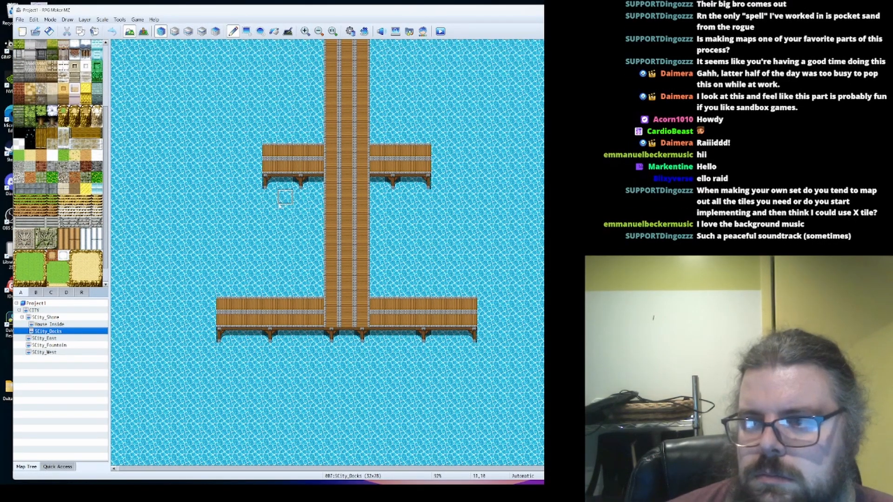
scroll(48, 227, up, 2)
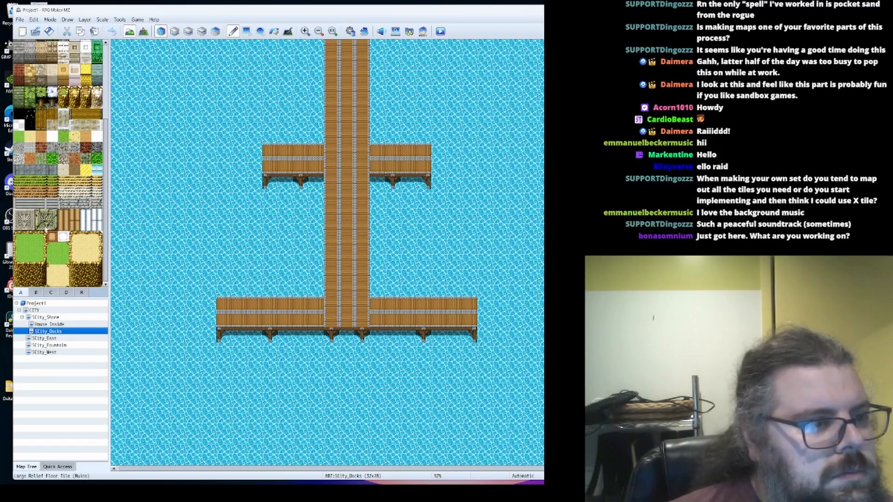
scroll(49, 229, up, 5)
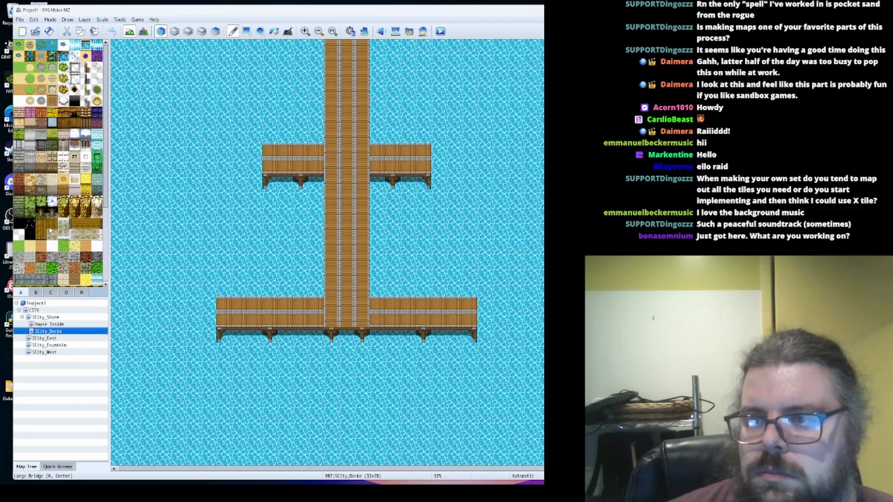
click(64, 123)
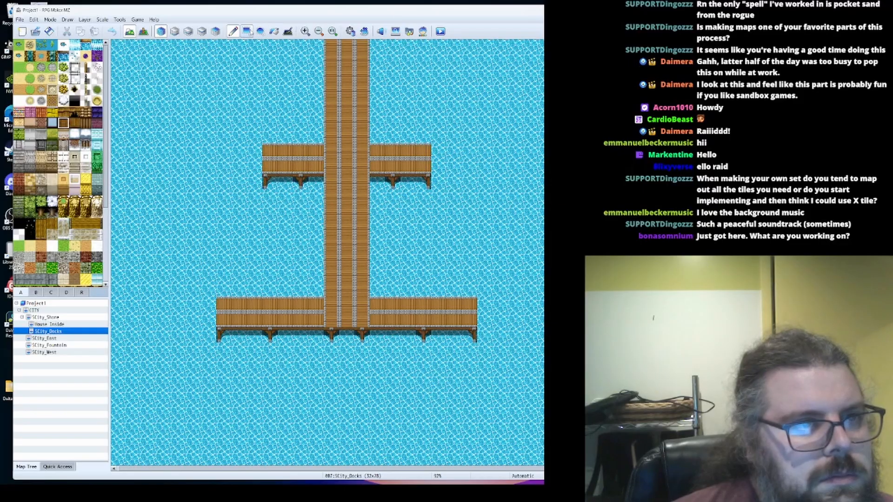
mouse_move(377, 258)
mouse_down()
mouse_move(412, 289)
mouse_move(434, 294)
mouse_move(426, 296)
mouse_up()
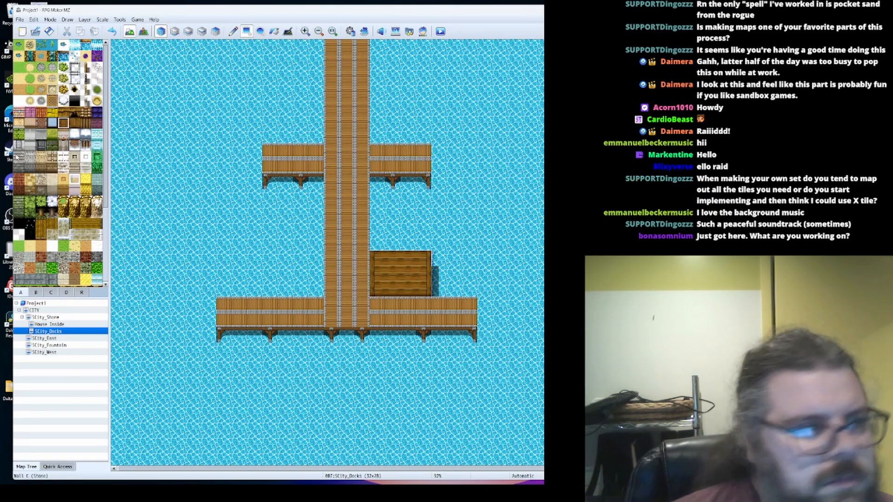
Cover the top of the wooden wall with a three-row shingle roof, and widen the building to 5 tiles
click(66, 113)
drag(377, 228, 424, 260)
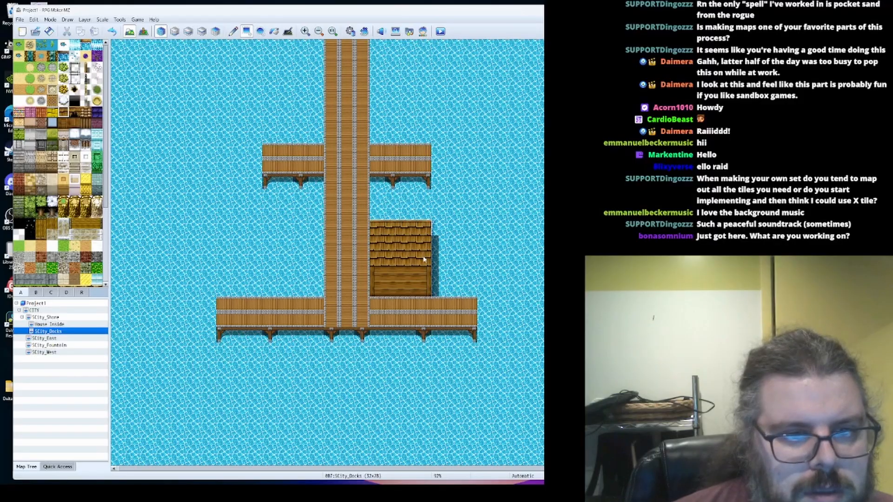
mouse_move(408, 228)
mouse_down()
mouse_move(428, 283)
mouse_move(436, 232)
mouse_up()
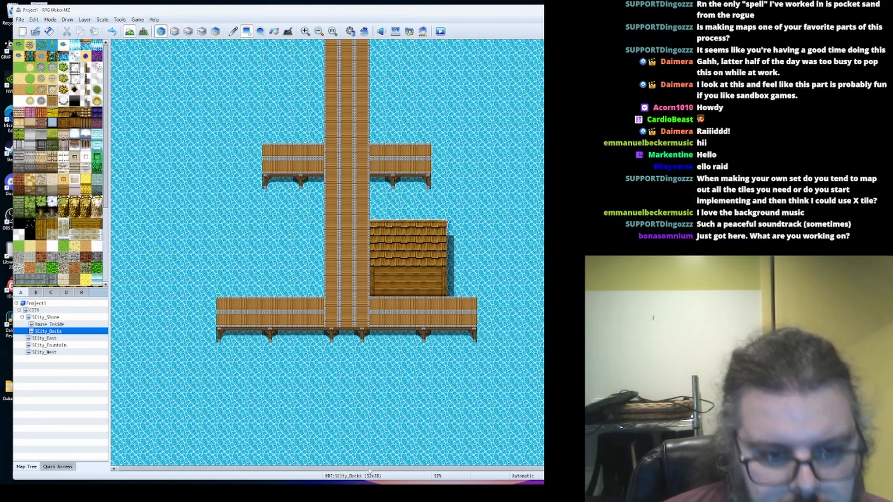
Add a dark arched entrance at the center of the wooden building's front wall
mouse_move(370, 470)
mouse_down()
mouse_move(377, 471)
mouse_move(356, 473)
mouse_up()
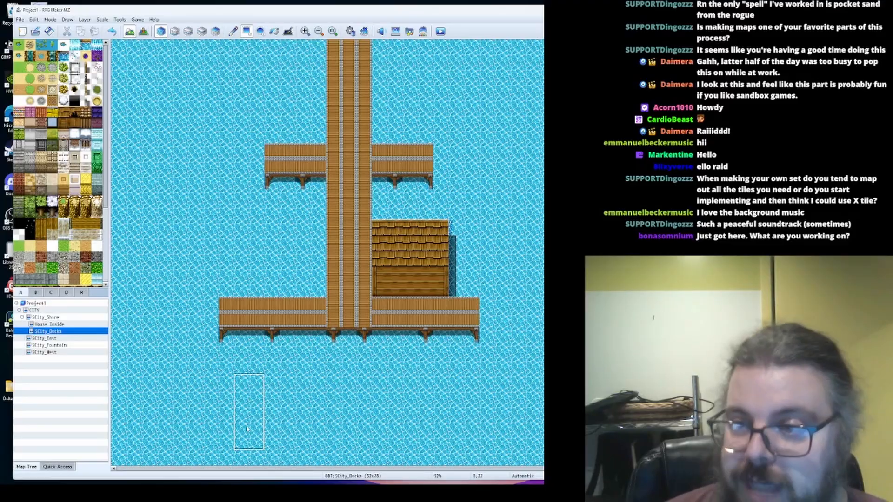
click(41, 234)
scroll(44, 235, down, 2)
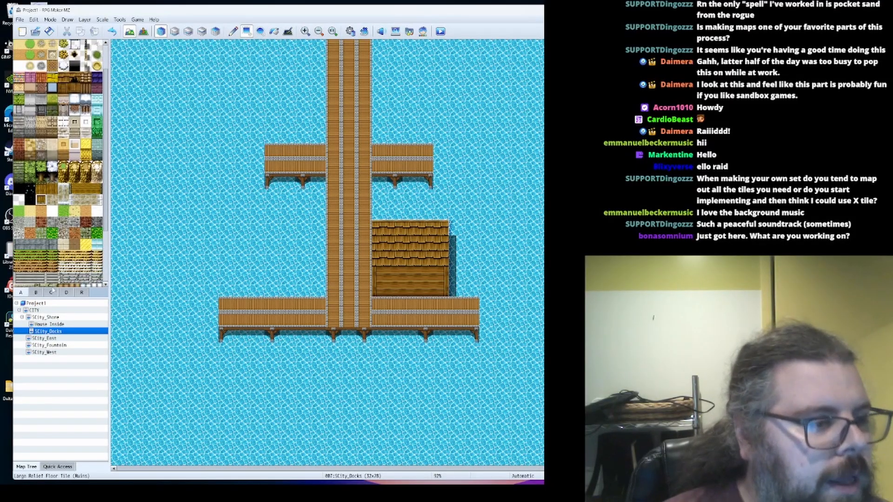
click(36, 293)
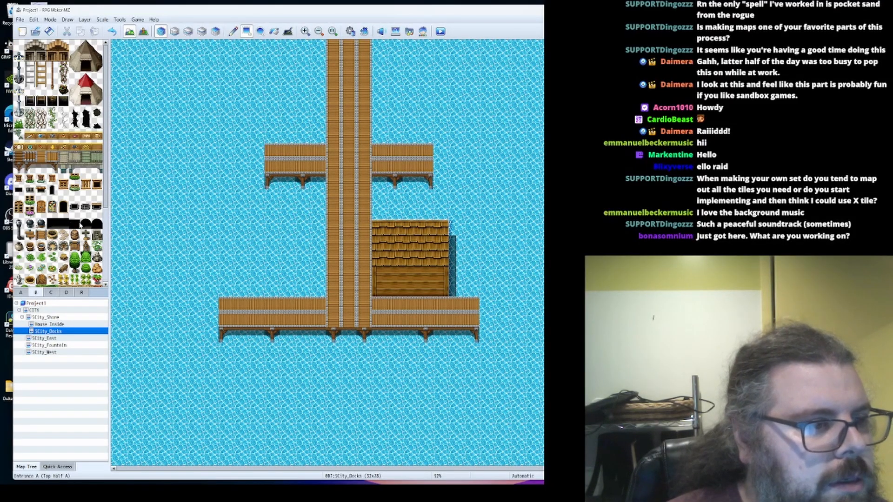
click(86, 224)
click(410, 288)
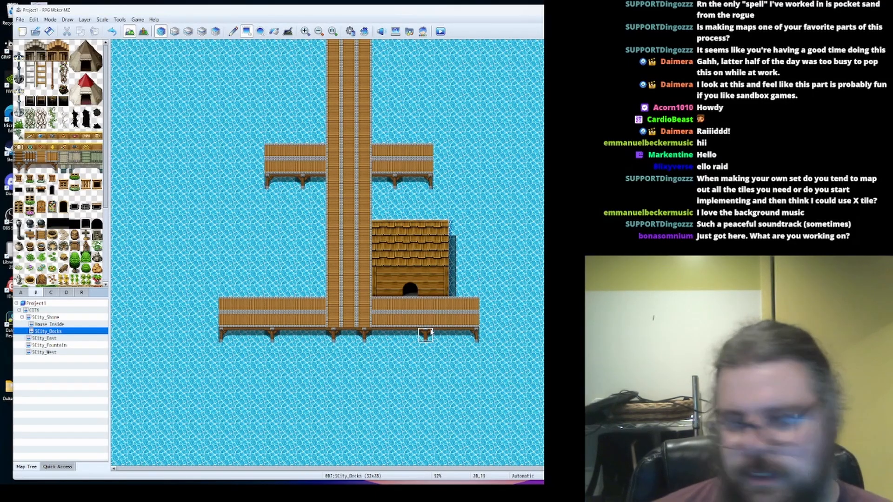
Place a wooden-framed window on each side of the entrance in the building's front wall
scroll(436, 325, up, 1)
scroll(435, 327, down, 1)
scroll(435, 328, up, 1)
ctrl+scroll(436, 328, up, 3)
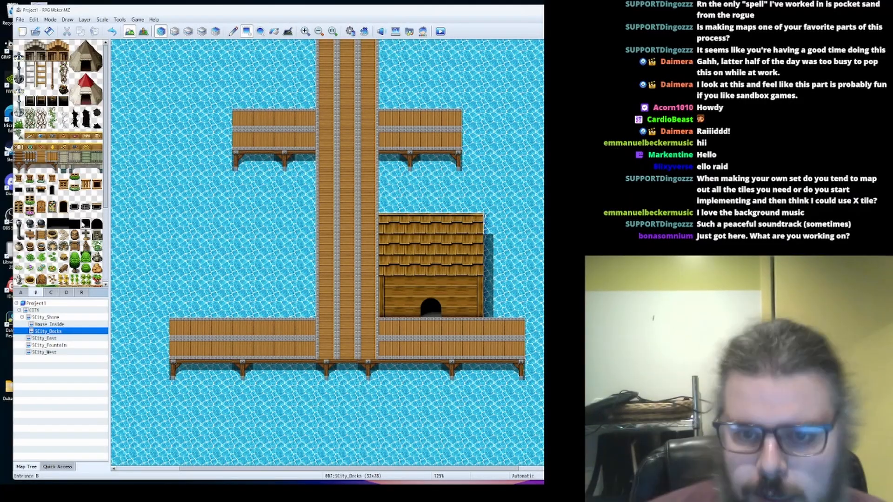
scroll(295, 153, up, 2)
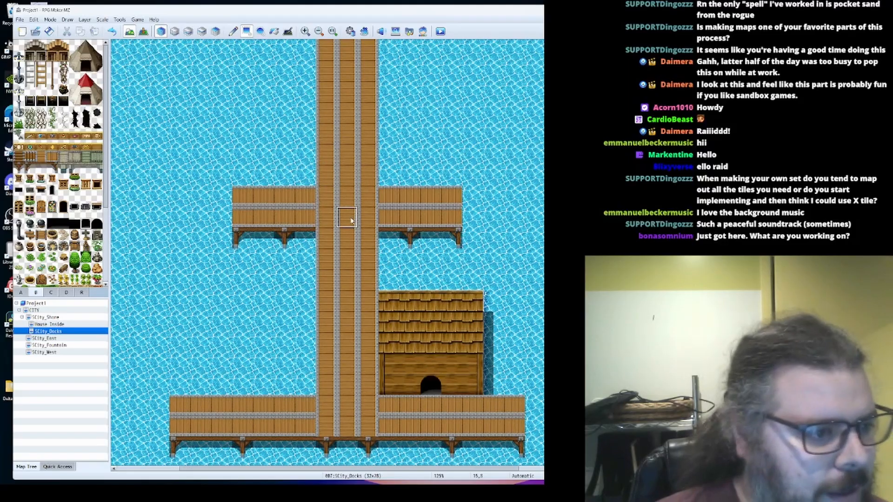
scroll(352, 236, down, 1)
scroll(352, 237, down, 2)
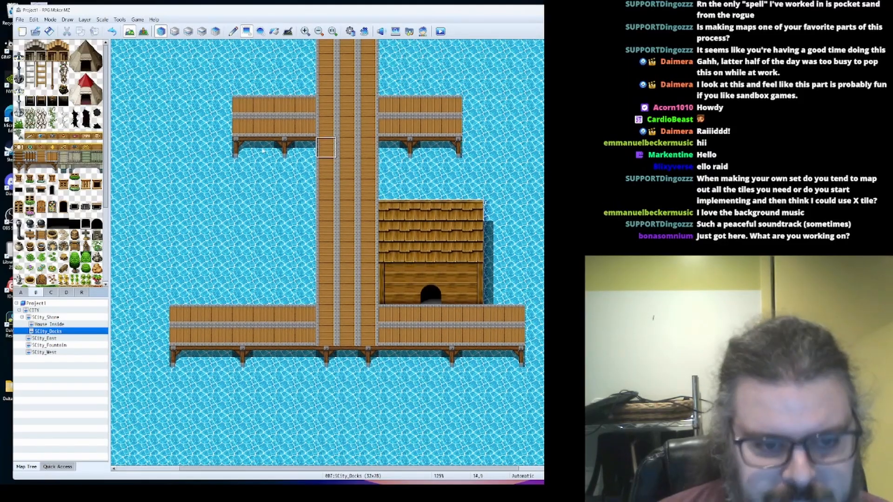
scroll(404, 255, down, 1)
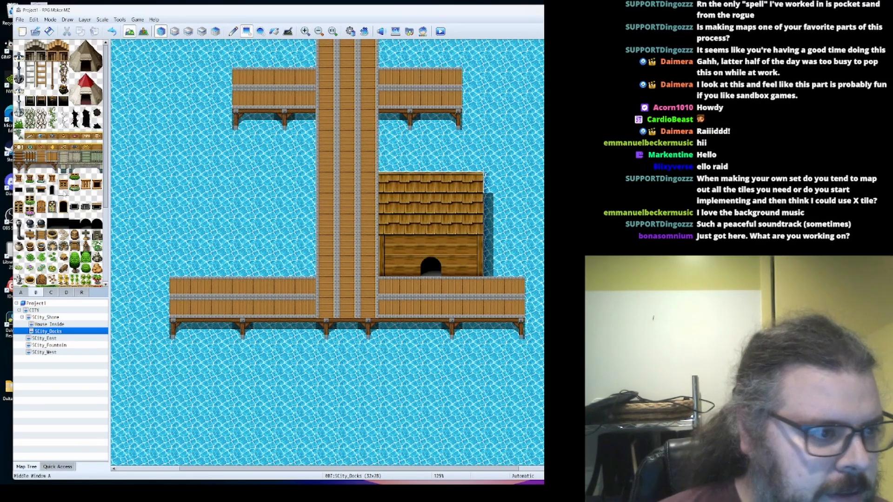
click(406, 252)
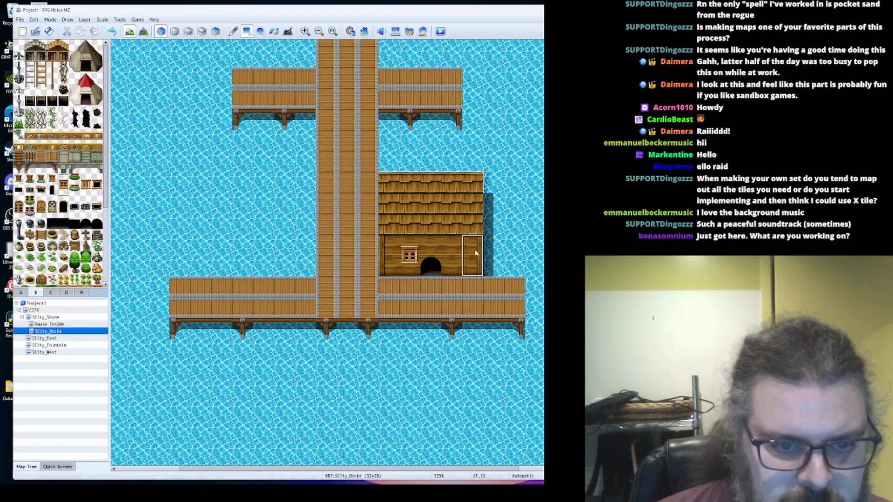
click(452, 260)
Place barrels on the docks: two at the lower dock's west end, one at the upper dock's west end, three along the central pier's west edge
scroll(493, 278, up, 2)
scroll(494, 278, up, 2)
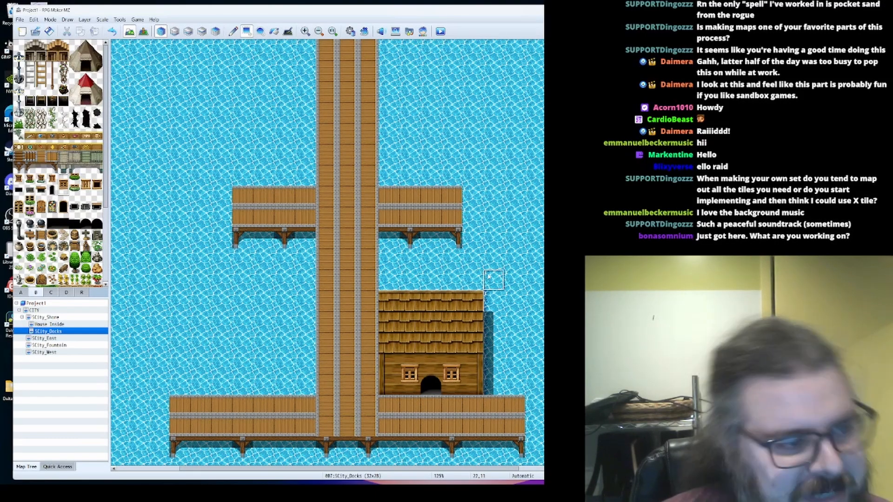
scroll(486, 253, down, 2)
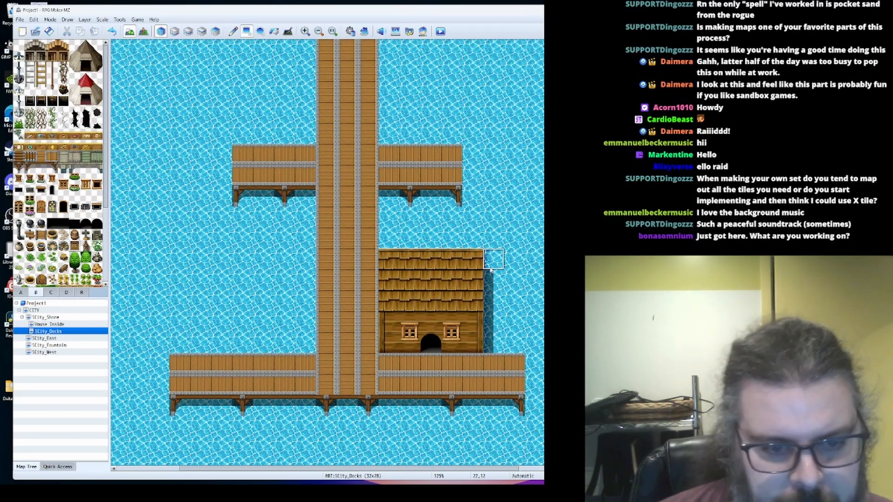
scroll(60, 163, down, 3)
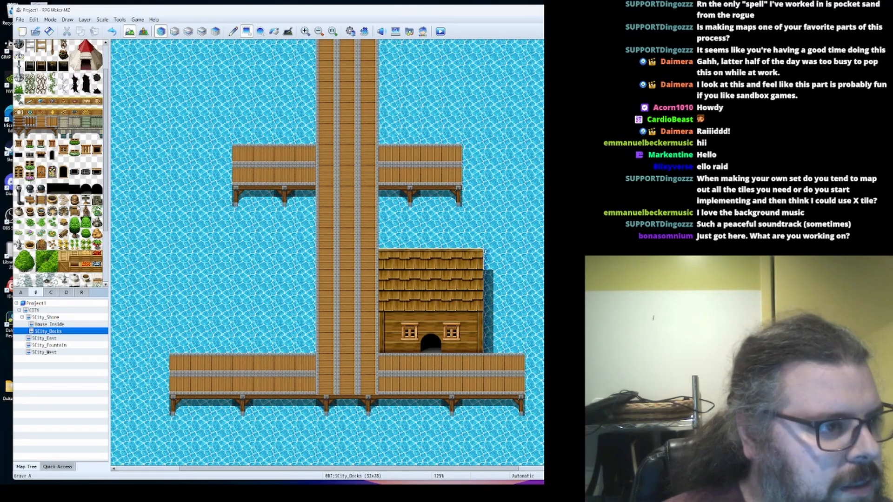
scroll(59, 163, up, 3)
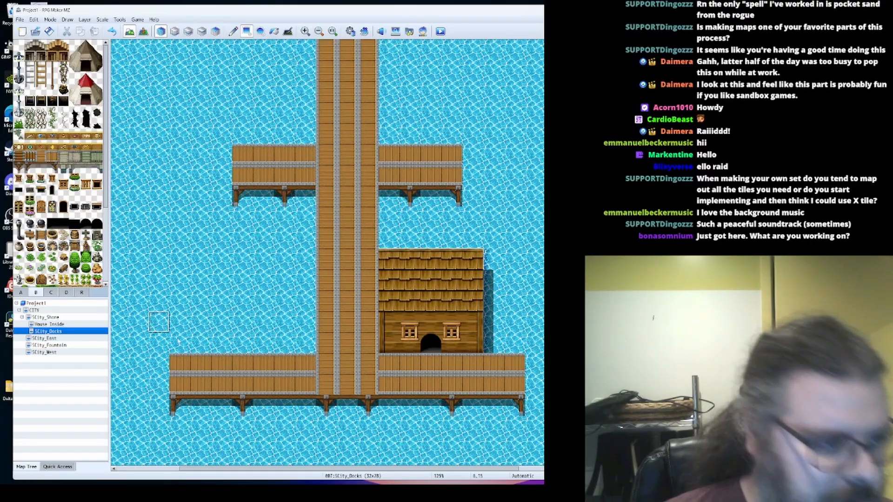
click(180, 364)
click(180, 385)
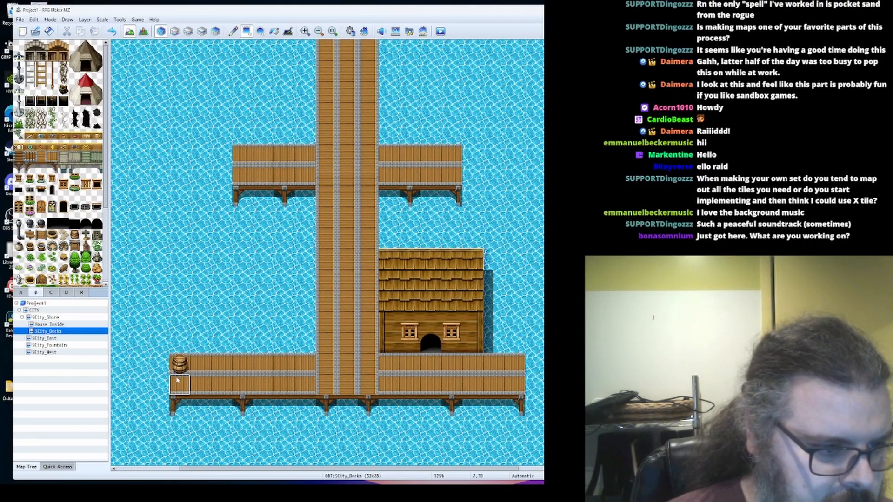
click(242, 175)
click(327, 239)
click(326, 260)
click(326, 281)
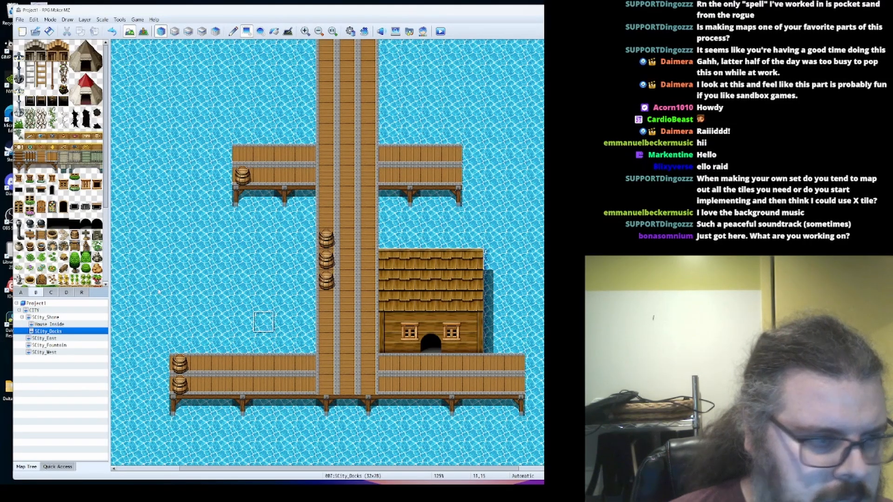
Place two empty crates on the upper dock's east arm, an empty and a filled crate beside the building, and an open barrel below the pier's barrels
scroll(74, 261, down, 1)
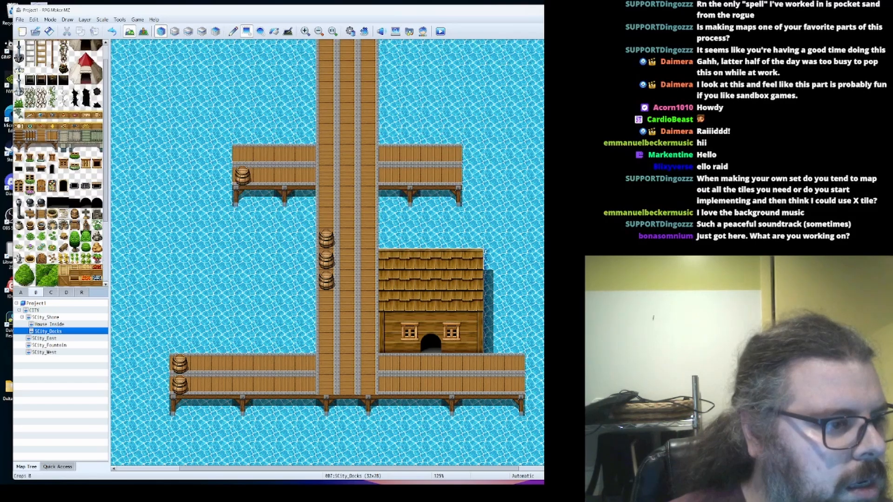
scroll(74, 262, up, 2)
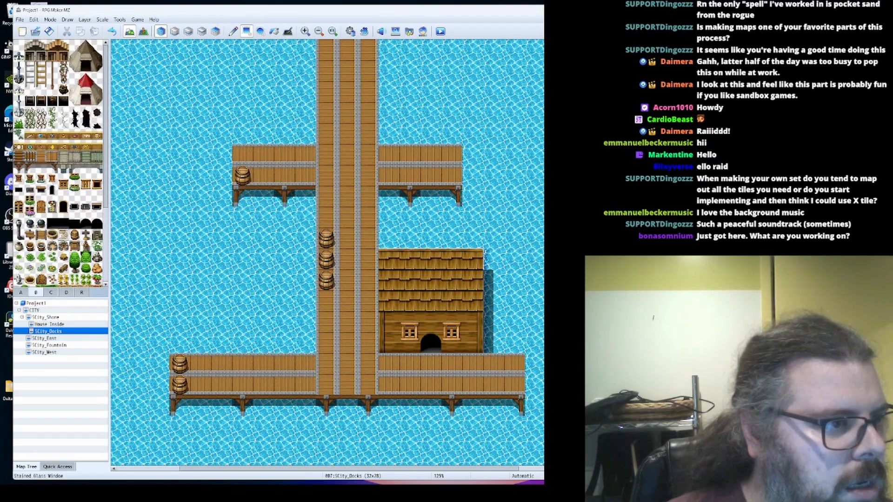
scroll(77, 161, down, 4)
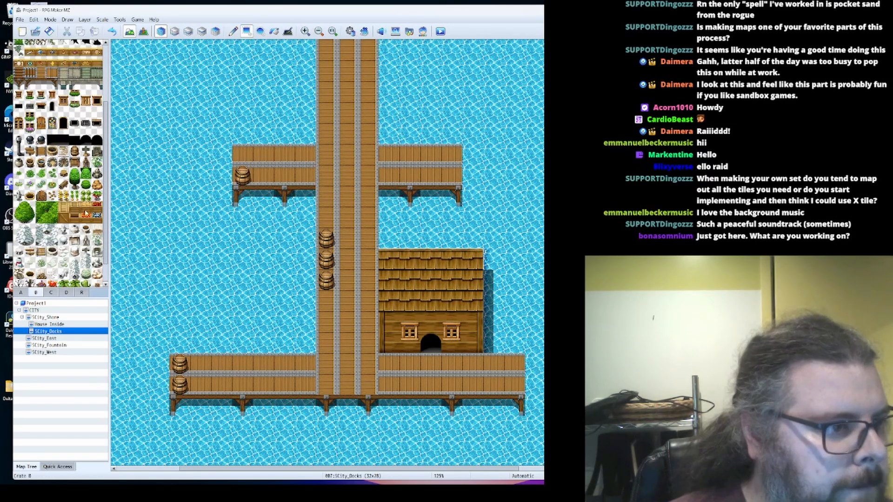
click(410, 155)
click(431, 155)
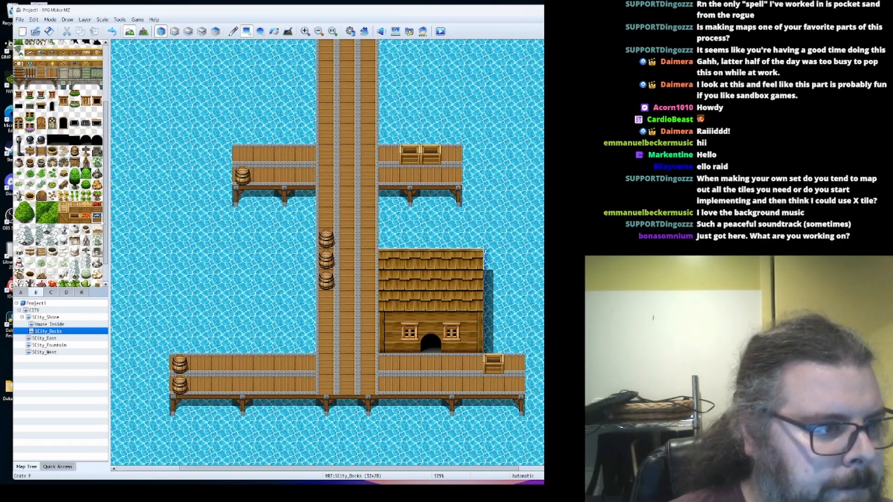
click(493, 364)
click(476, 363)
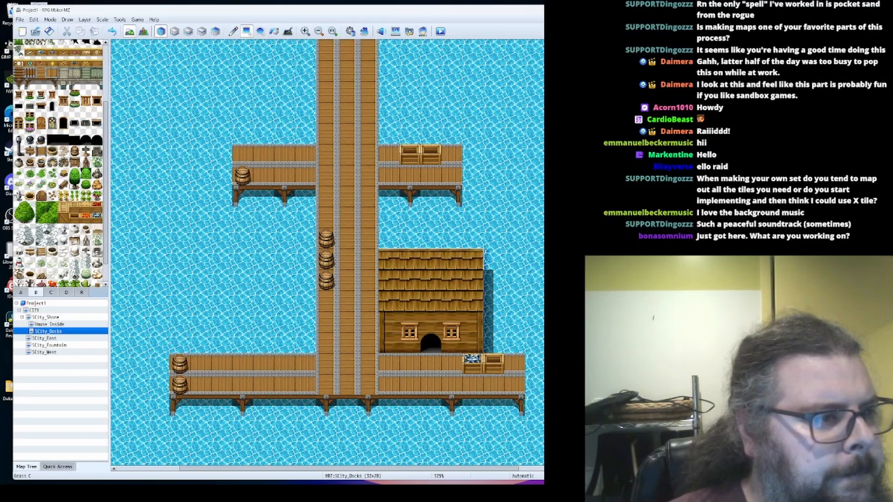
click(326, 302)
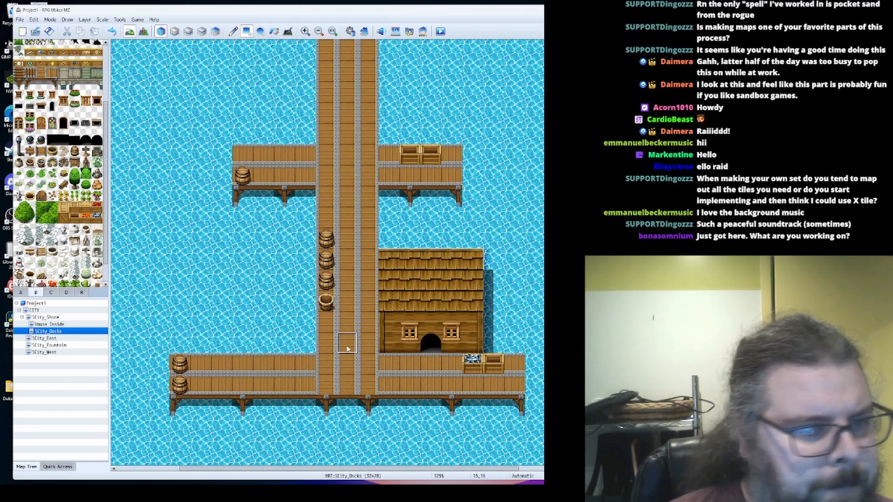
Place black bollards on the central pier's northern stretch and both upper dock arms, and clear the two crates from the upper dock's east arm
scroll(343, 260, up, 2)
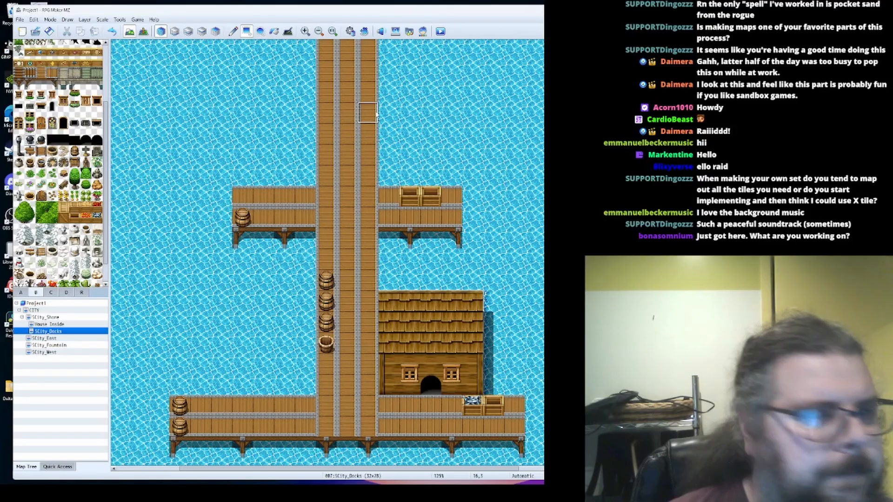
click(326, 91)
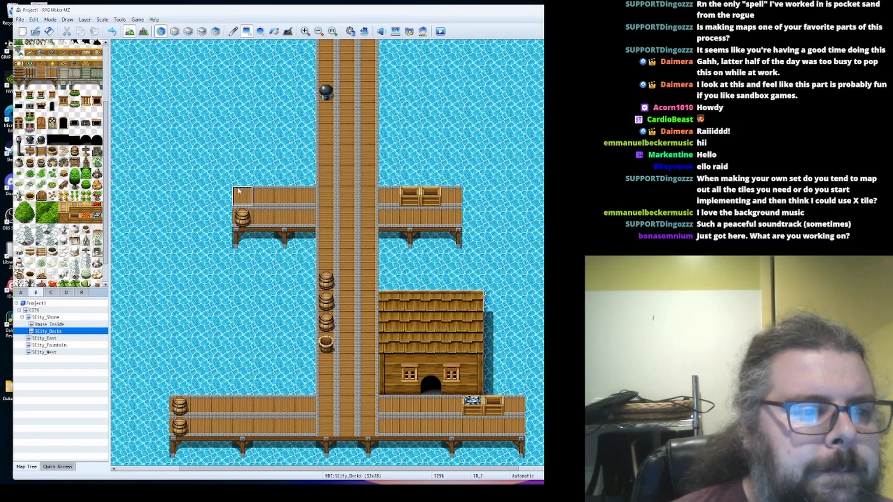
click(269, 215)
click(430, 216)
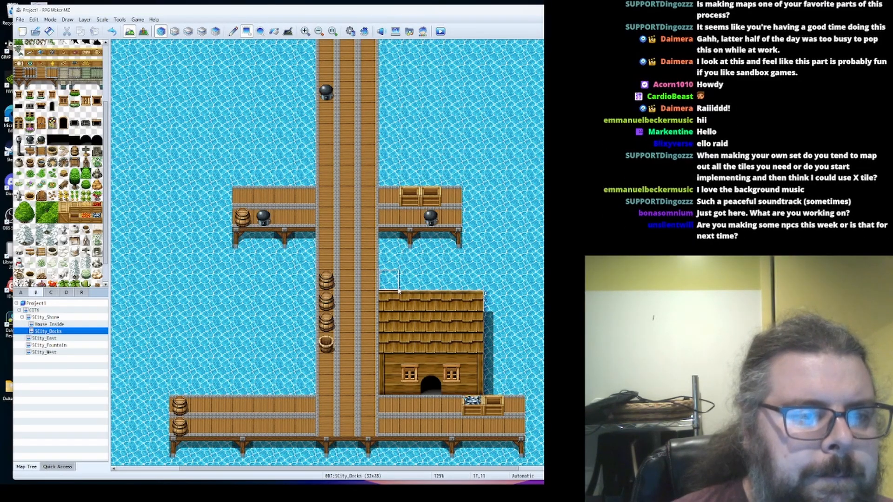
drag(436, 203, 407, 201)
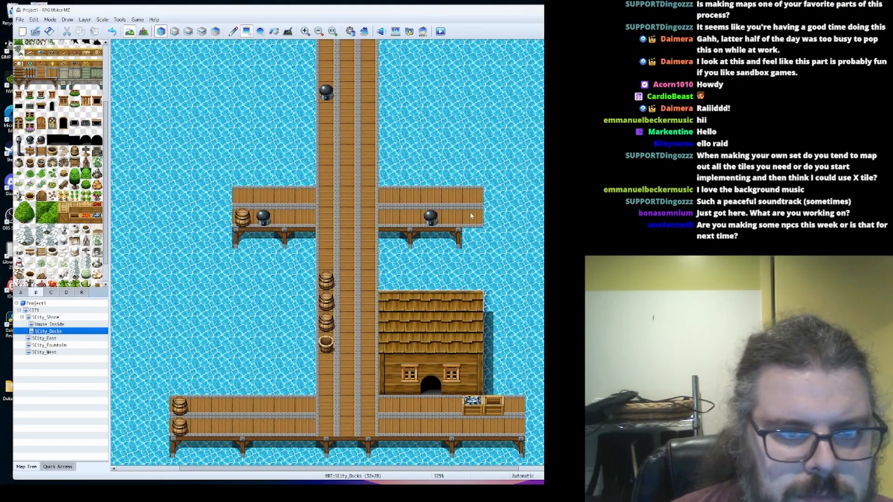
Place a black bollard near each end of the lower dock's front row
scroll(448, 223, down, 1)
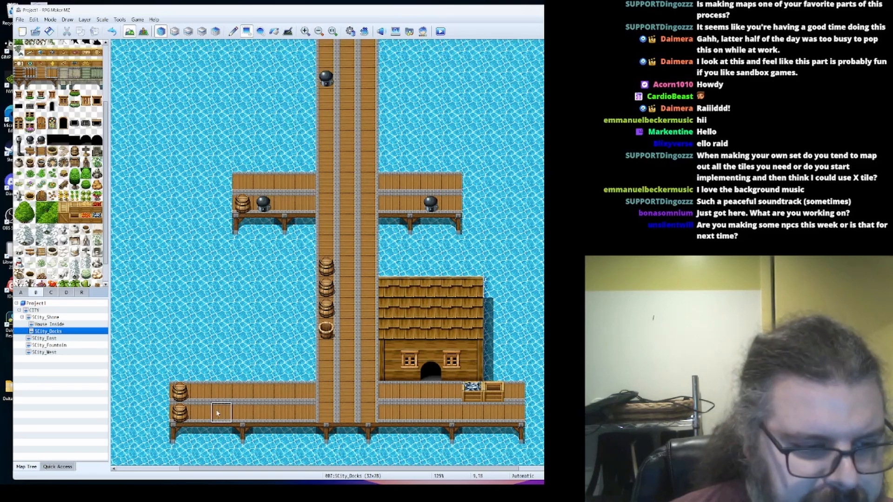
click(201, 412)
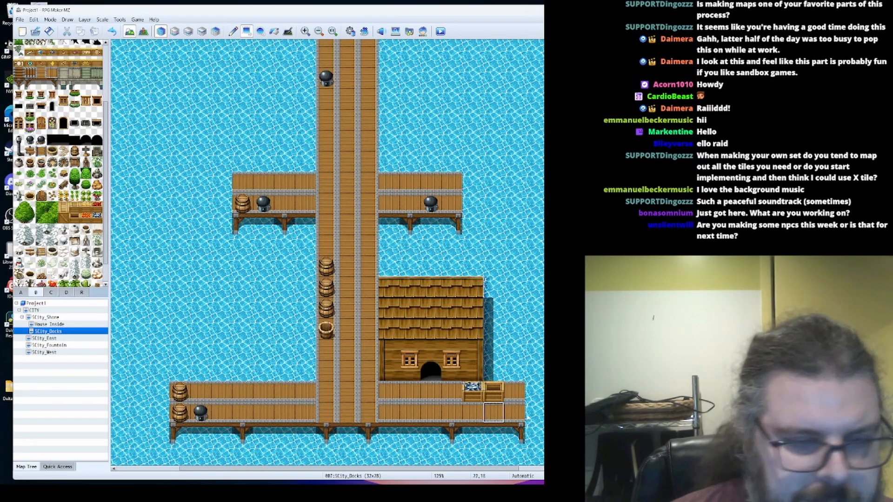
click(494, 413)
scroll(495, 414, down, 2)
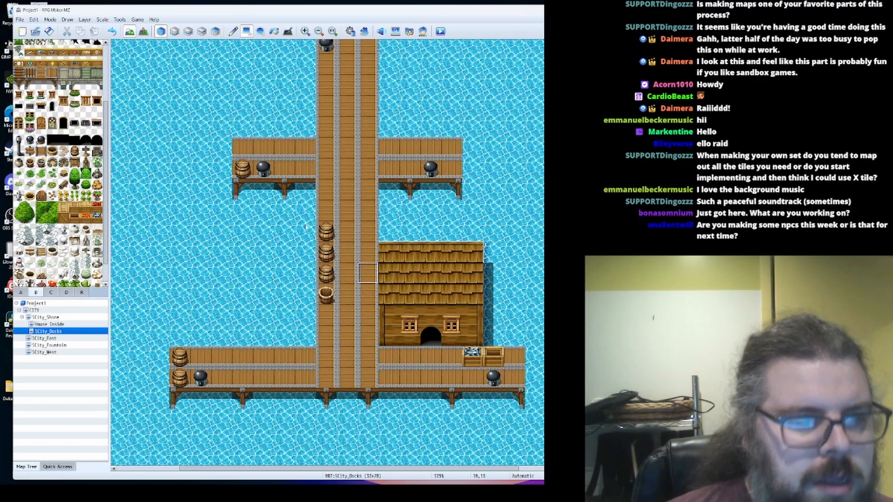
Widen the lower dock to three plank rows by copying its front row and supports one tile south with the Pencil tool
click(234, 32)
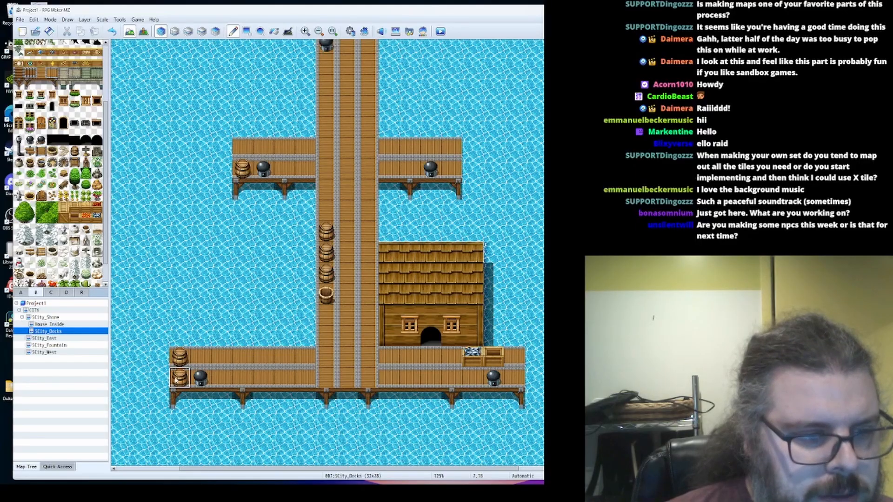
right_drag(176, 379, 514, 427)
click(518, 437)
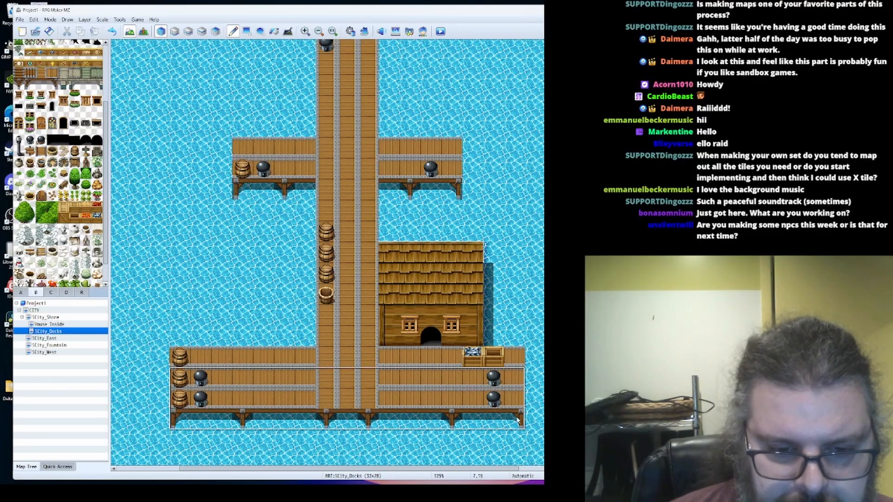
Remove the duplicate bollards from the lower dock's middle row and the barrel from its back row, using copied bare plank tiles
right_click(510, 381)
click(495, 380)
click(179, 378)
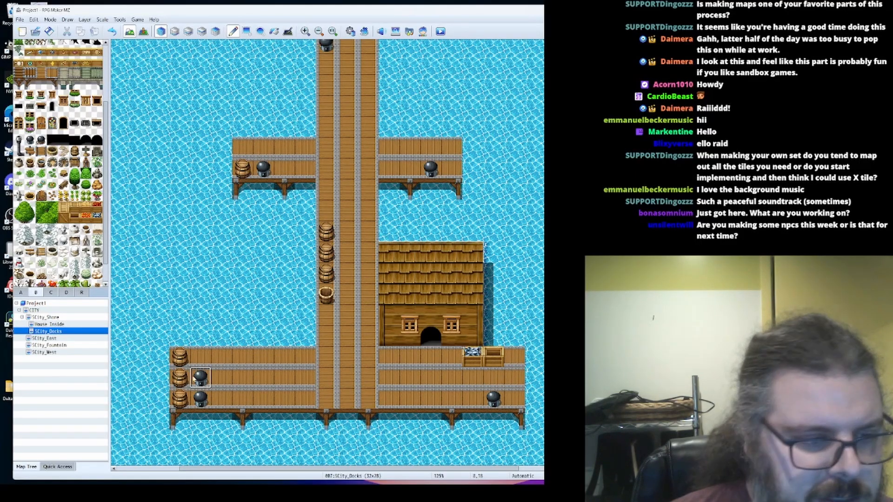
click(200, 378)
right_click(186, 362)
click(183, 378)
right_click(199, 359)
click(187, 359)
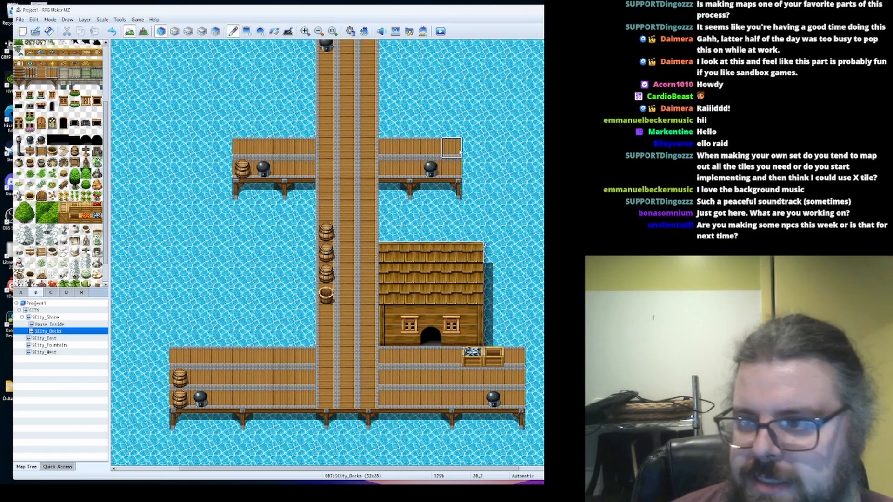
Try a third plank row along the back of both upper dock arms, and restore the water there
drag(451, 127, 386, 128)
drag(306, 128, 247, 128)
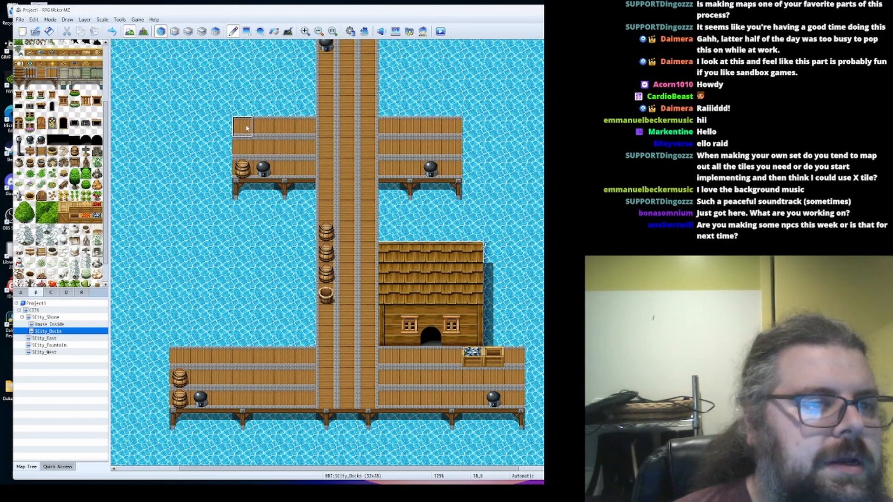
scroll(368, 202, up, 2)
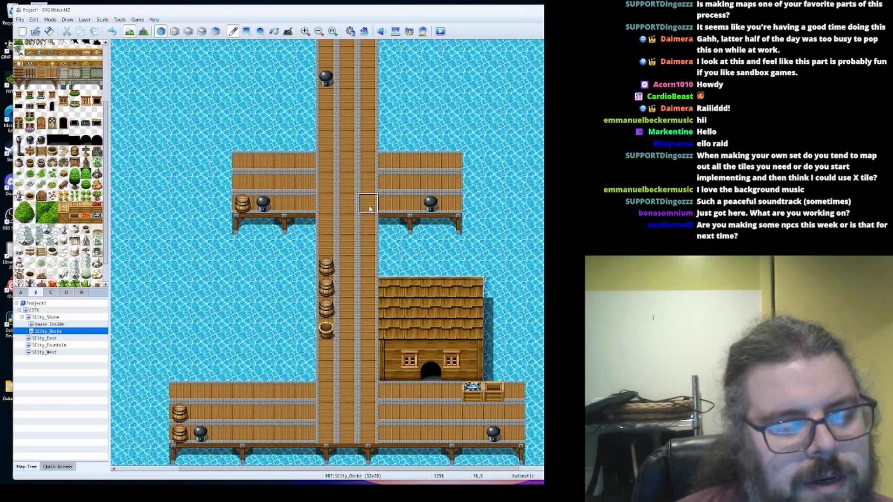
drag(243, 161, 307, 161)
drag(390, 162, 454, 162)
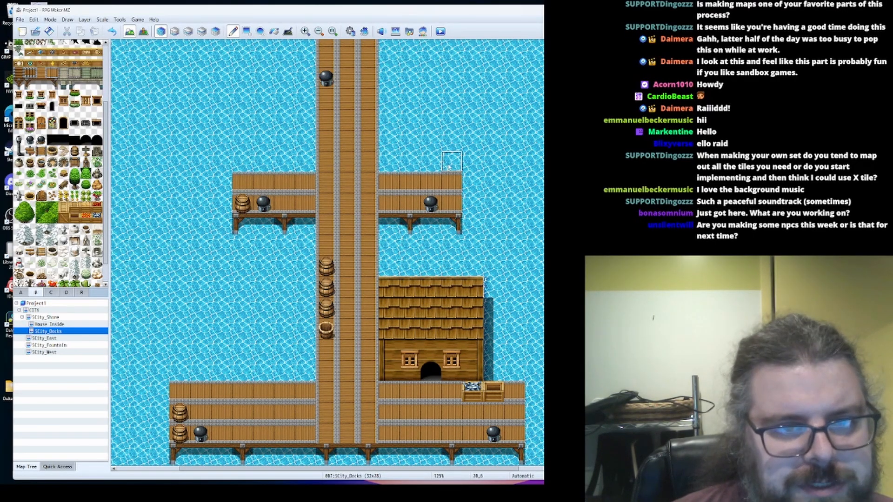
Narrow the lower dock back to two plank rows with its supports one tile north, and replace the two crates outside the building with bare planks
scroll(516, 386, down, 2)
right_drag(517, 416, 176, 450)
click(174, 433)
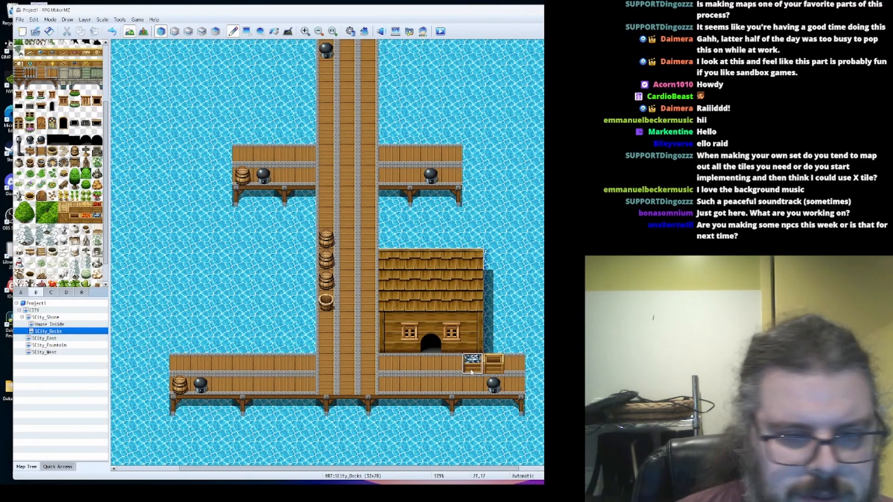
right_click(451, 363)
drag(472, 365, 495, 367)
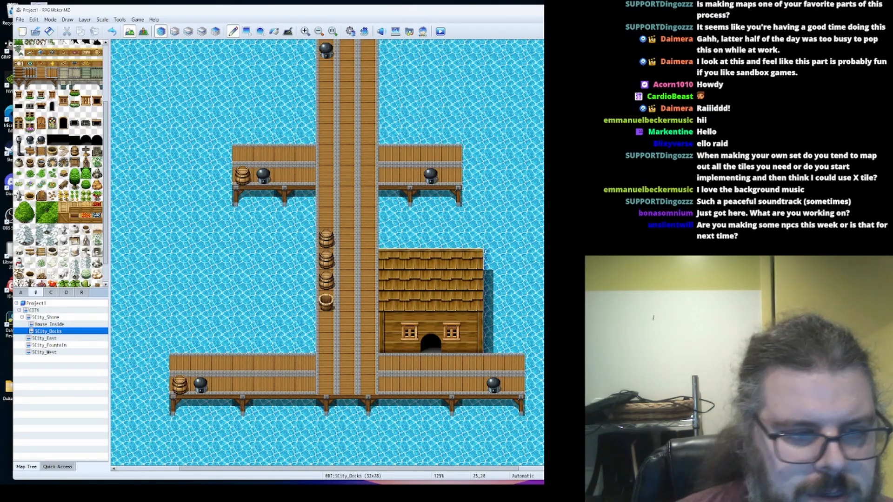
Place a black bollard on the lower dock's front row on each side of the central pier
scroll(346, 356, up, 1)
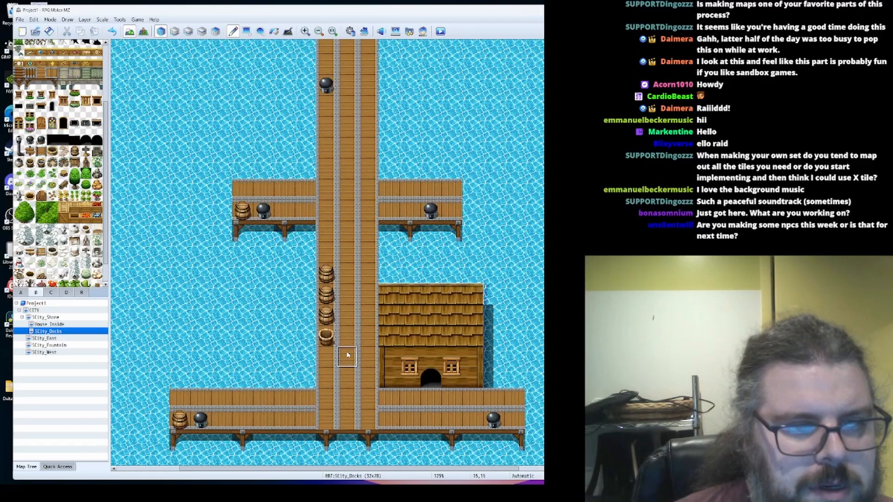
scroll(465, 398, down, 1)
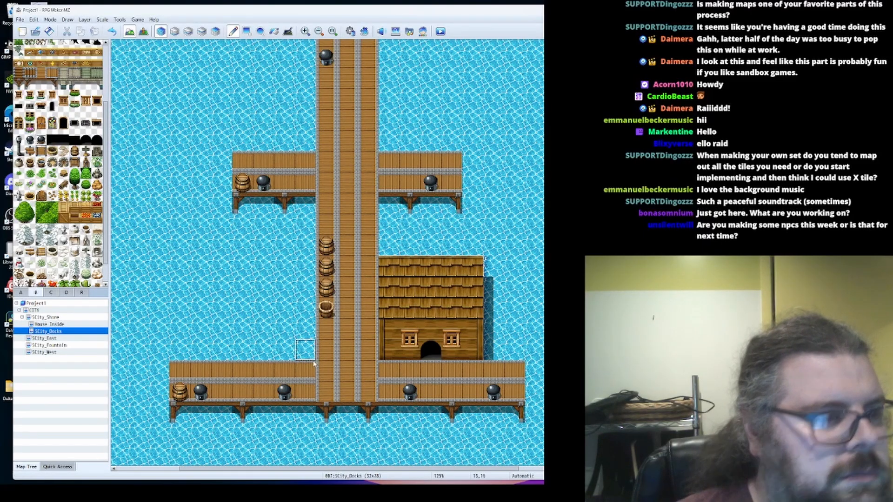
click(284, 392)
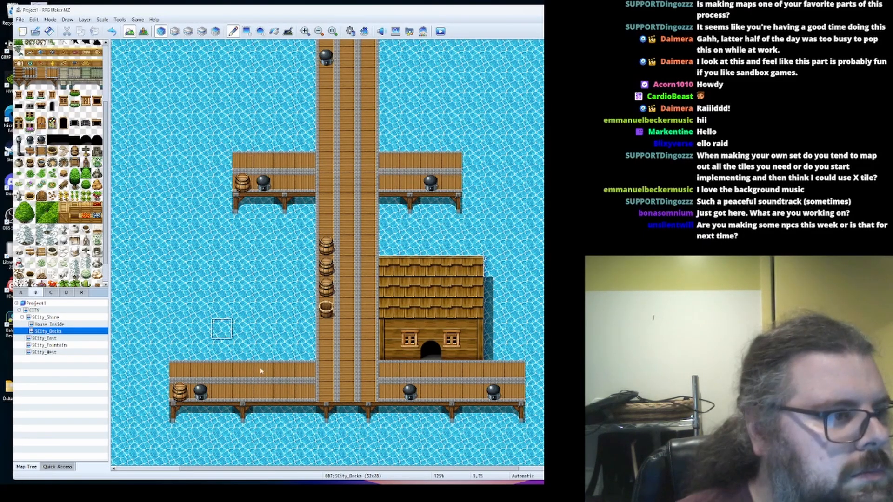
key(ctrl+z)
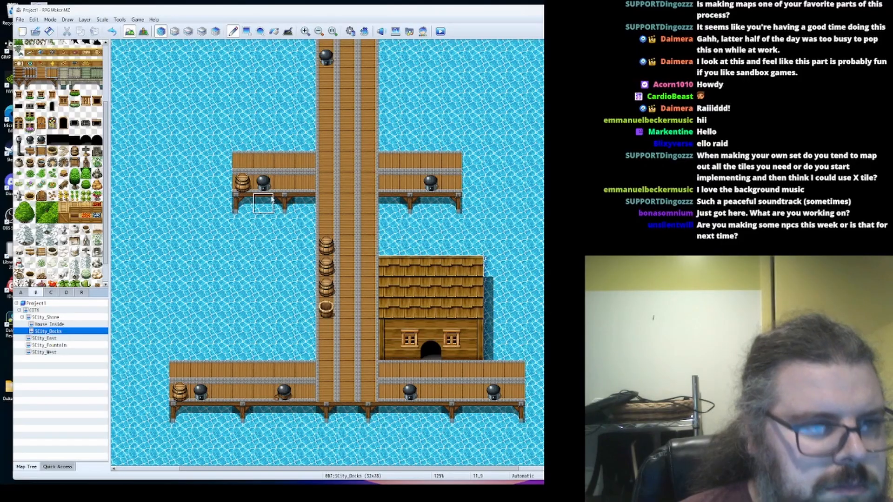
Replace the bollard on the upper dock's west arm with the other bollard tile from the tileset
click(269, 182)
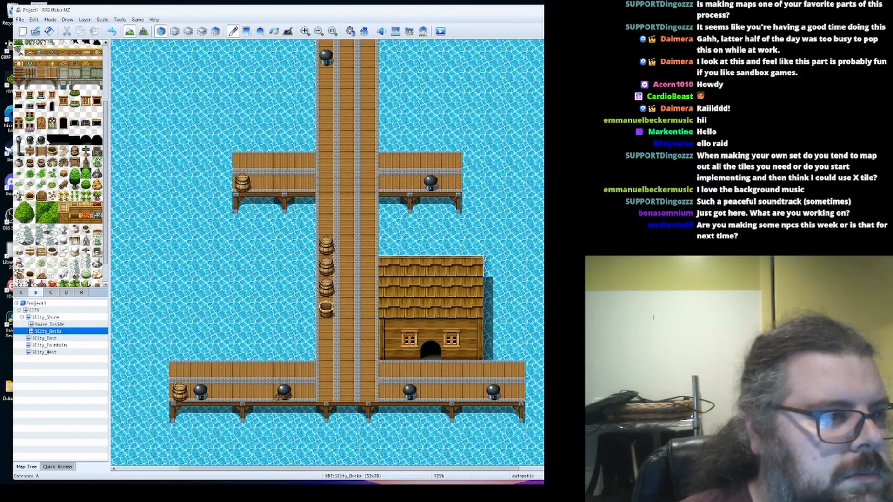
click(42, 140)
click(263, 182)
scroll(267, 282, up, 3)
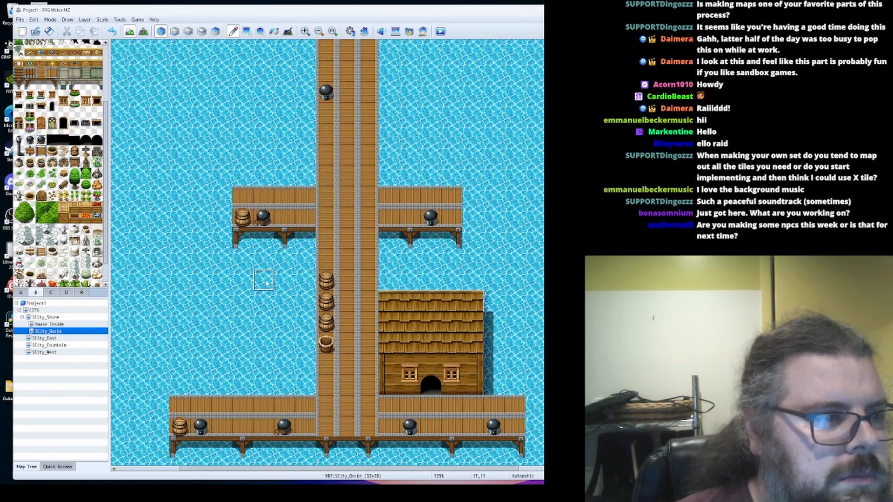
Extend the central pier three tiles south past the lower dock by copying its planks, with support posts at the end
ctrl+scroll(266, 282, down, 3)
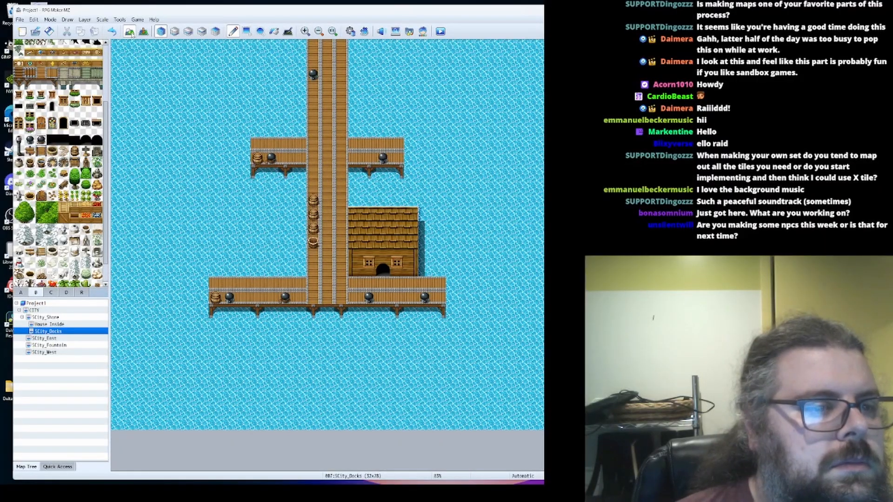
right_drag(315, 286, 355, 346)
click(341, 355)
right_click(363, 363)
click(313, 338)
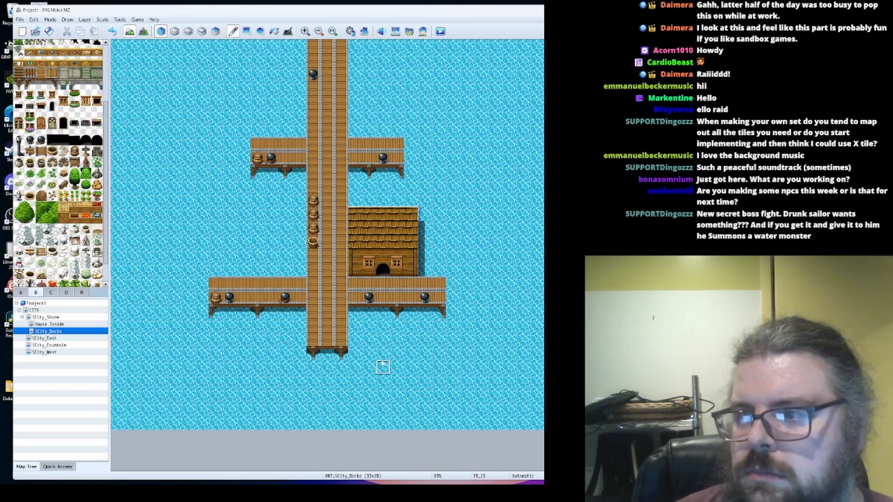
Try painting several different water-row autotiles on the open water northwest of the docks, undoing each test
click(21, 292)
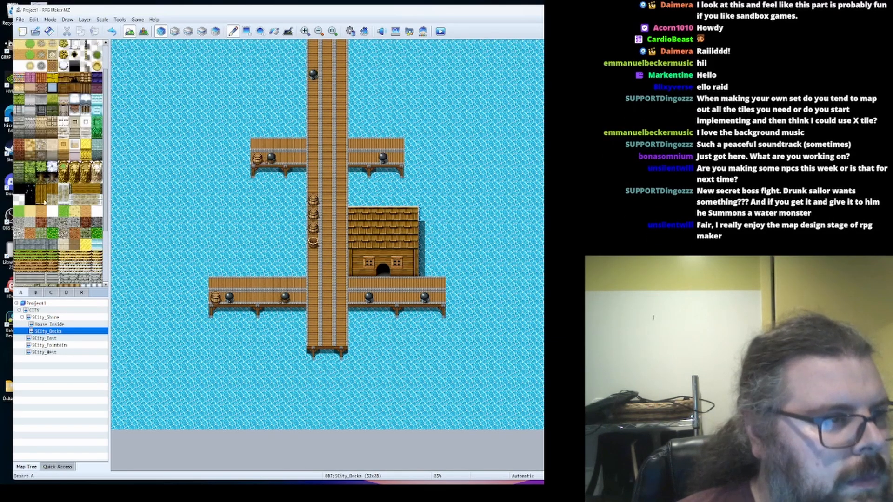
scroll(45, 201, up, 1)
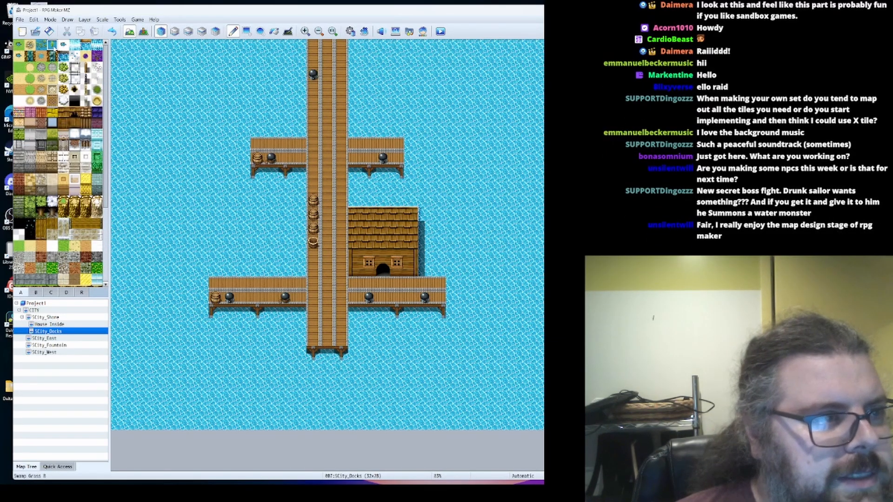
click(52, 59)
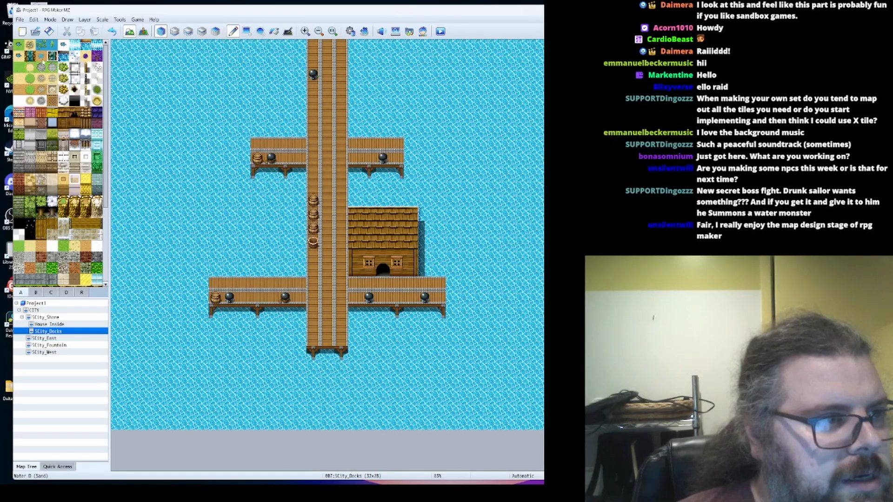
click(86, 46)
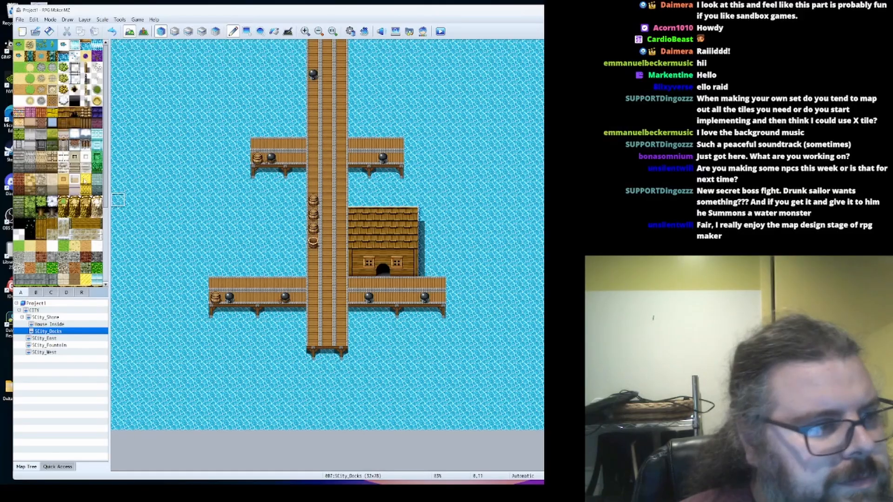
click(41, 56)
drag(117, 75, 189, 144)
key(ctrl+z)
click(17, 57)
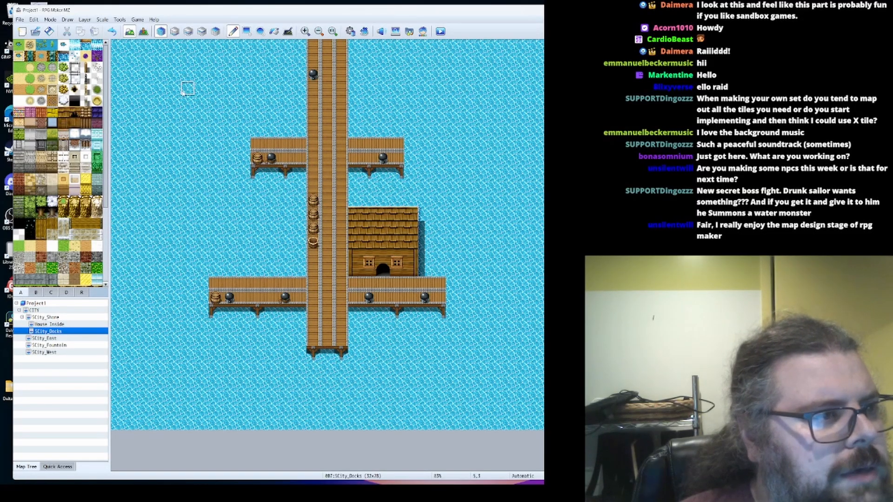
drag(188, 87, 189, 148)
key(ctrl+z)
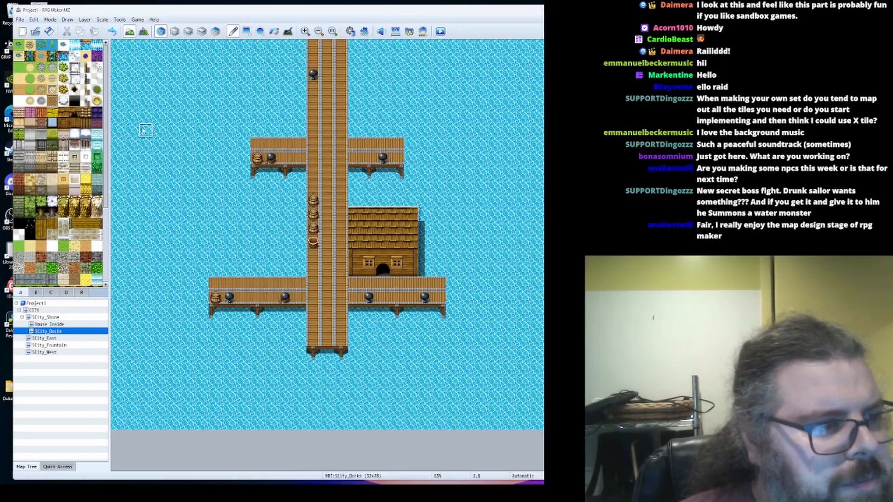
click(99, 57)
mouse_move(188, 88)
mouse_down()
mouse_move(189, 172)
mouse_move(217, 189)
mouse_up()
key(ctrl+z)
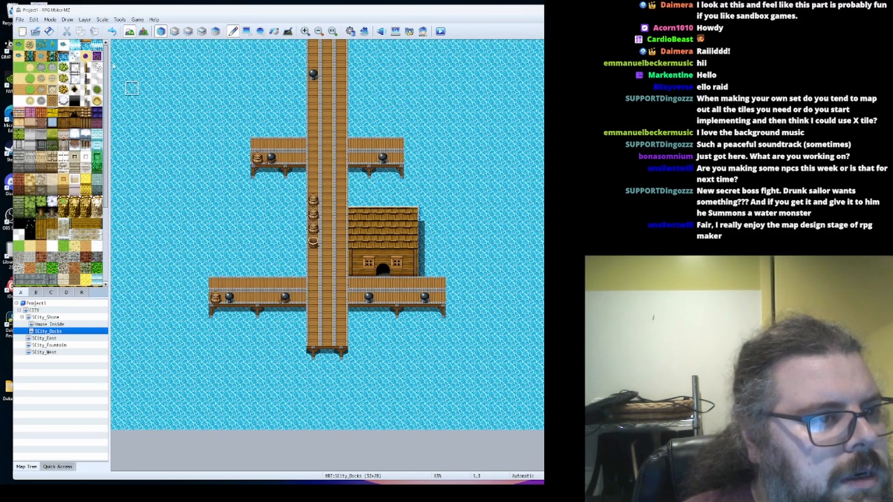
click(97, 46)
mouse_move(173, 88)
mouse_down()
mouse_move(178, 143)
mouse_move(201, 142)
mouse_up()
key(ctrl+z)
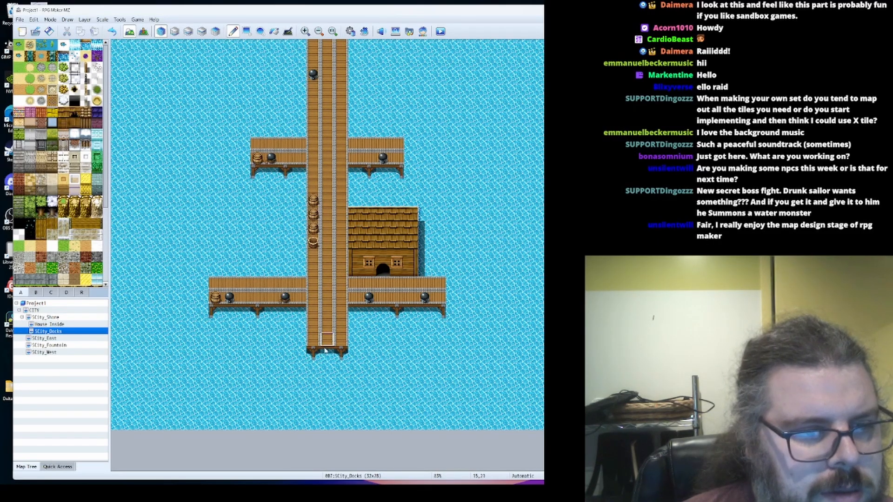
Place a bollard on each side of the central pier's south end and one opposite the existing bollard near its north end
click(313, 339)
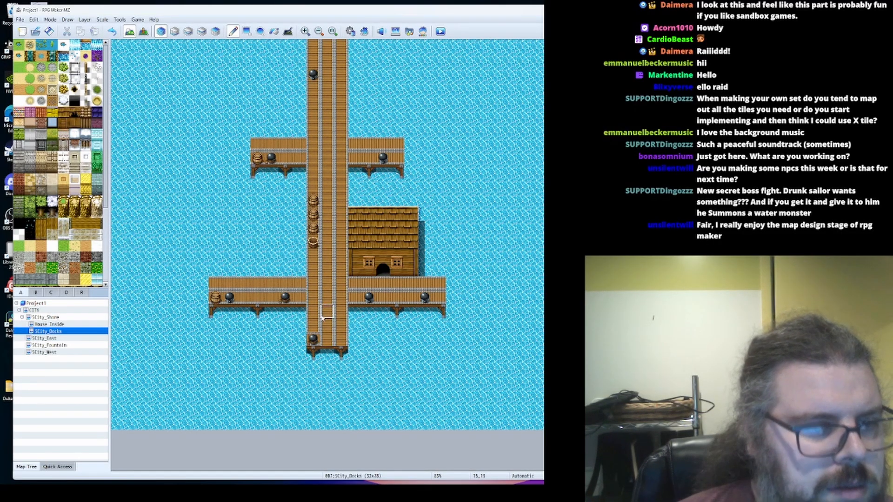
key(ctrl+z)
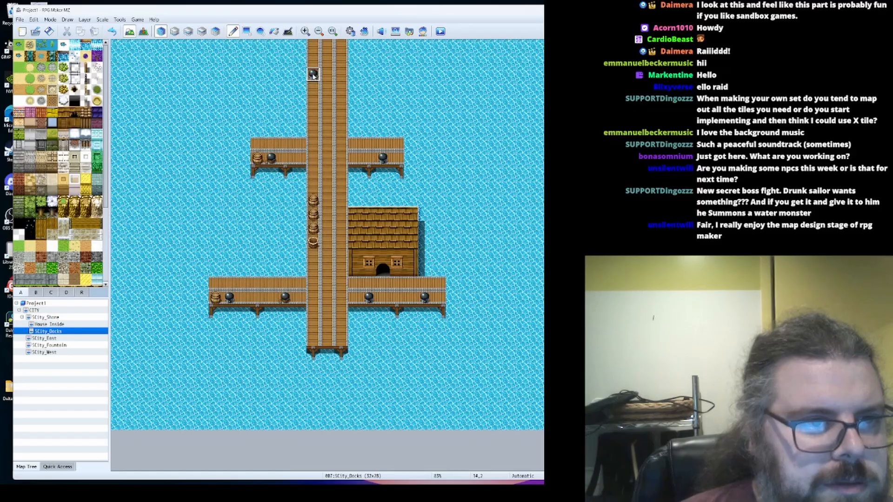
click(313, 339)
click(341, 339)
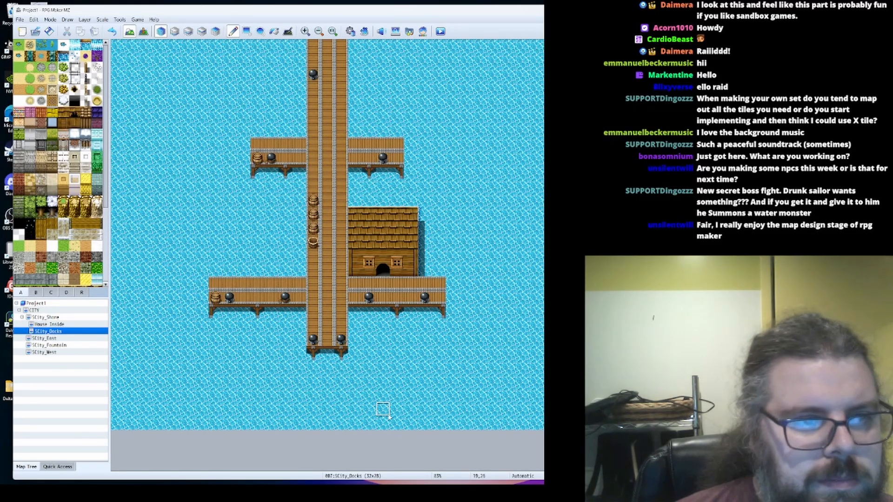
click(341, 74)
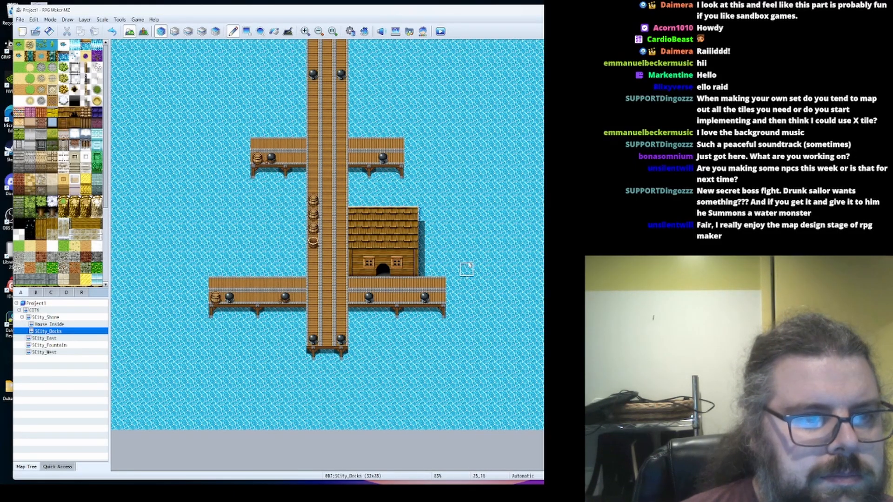
Build a small plank platform two tiles wide off the building's east side, with a support post under its outer end
click(143, 34)
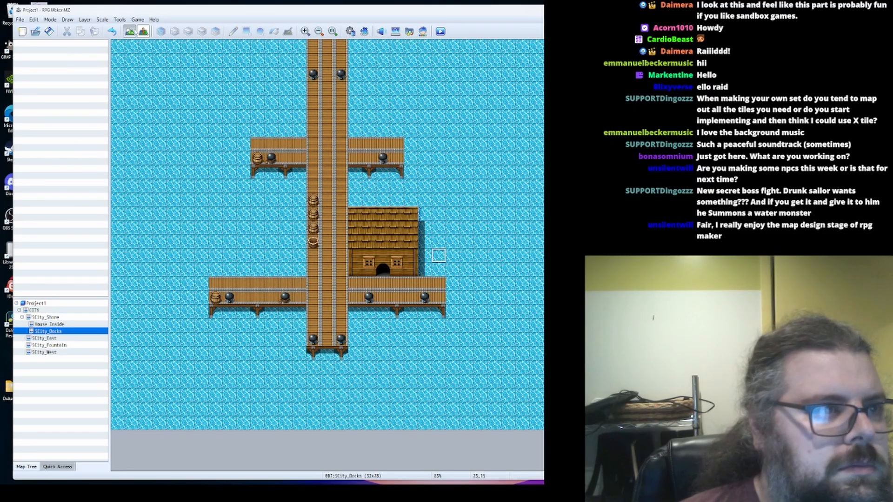
key(F5)
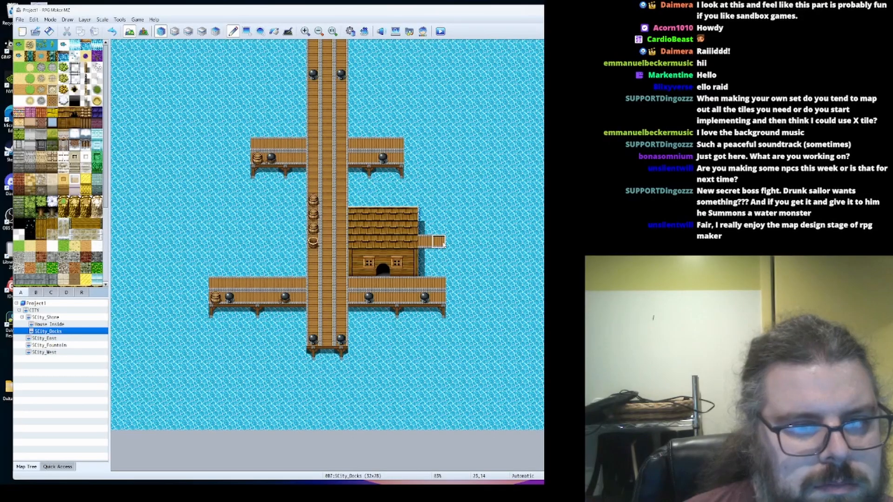
drag(424, 228, 453, 228)
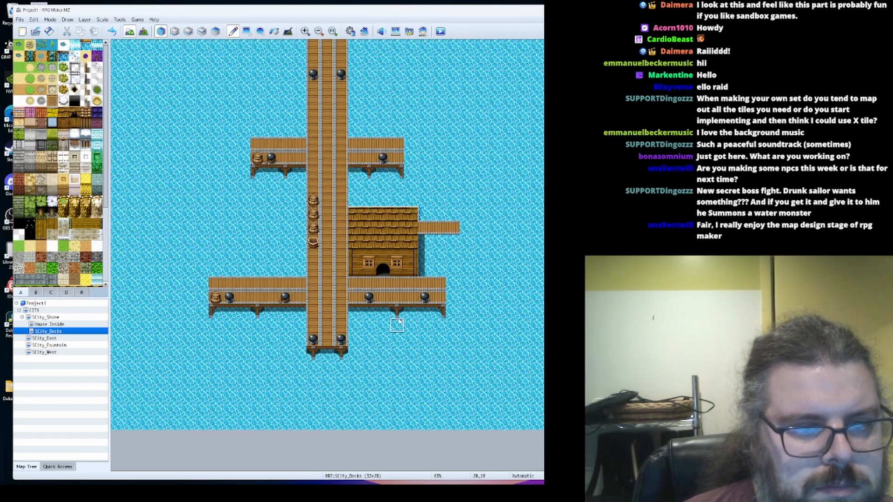
right_drag(429, 313, 441, 313)
click(445, 249)
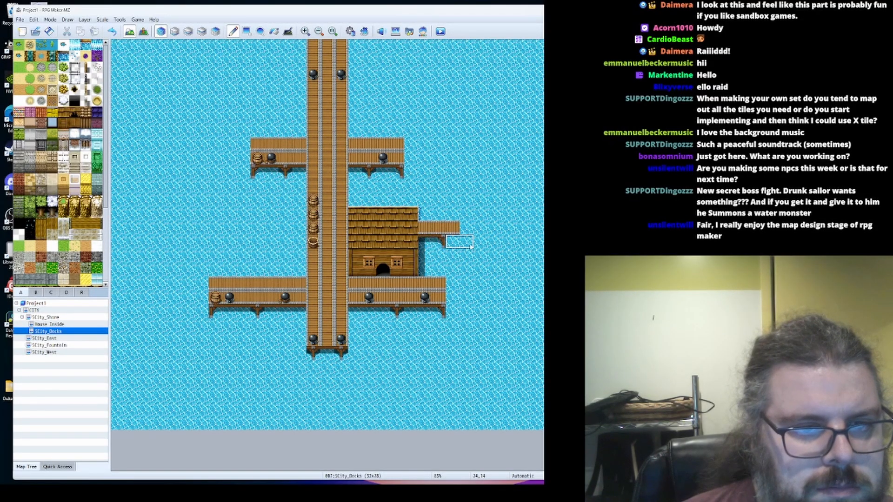
click(459, 230)
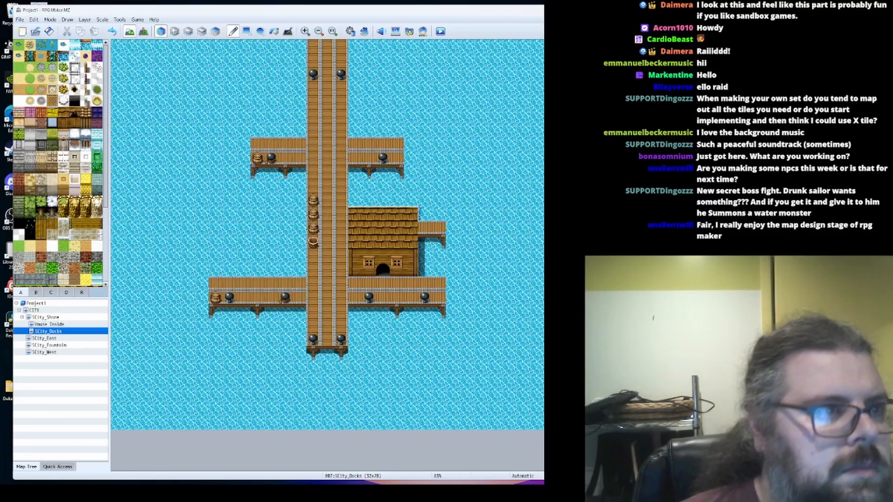
Move the small platform beside the building one tile south and restore the water in its former row
right_drag(427, 226, 447, 255)
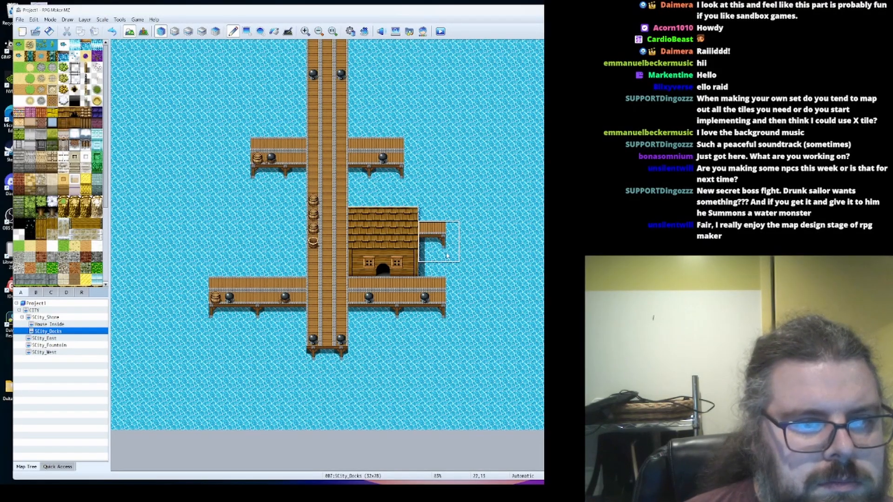
click(443, 257)
right_click(468, 243)
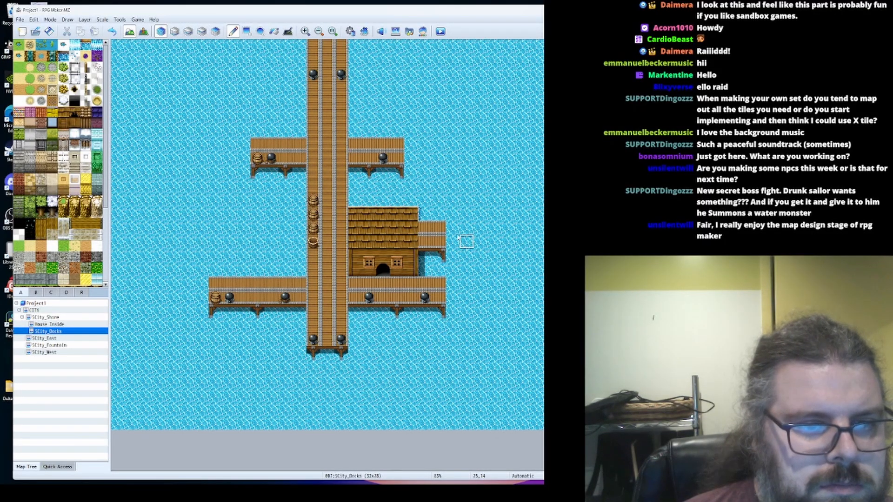
drag(441, 231, 429, 233)
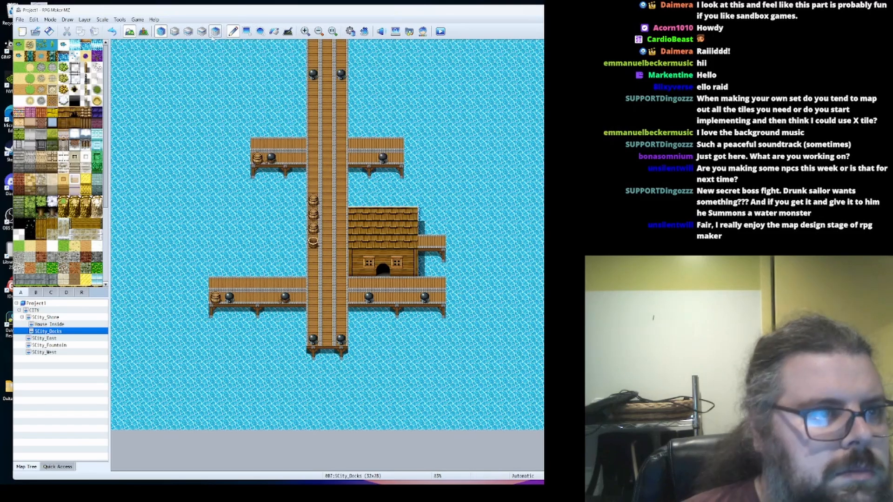
click(143, 31)
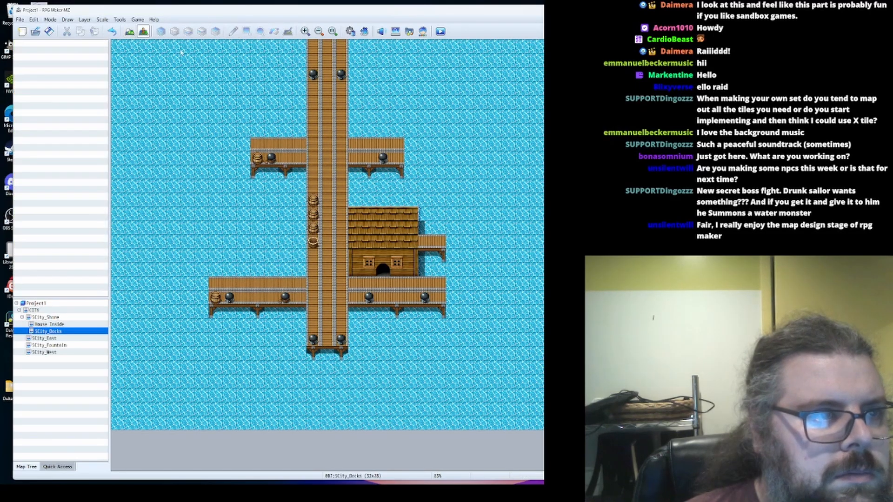
double_click(439, 227)
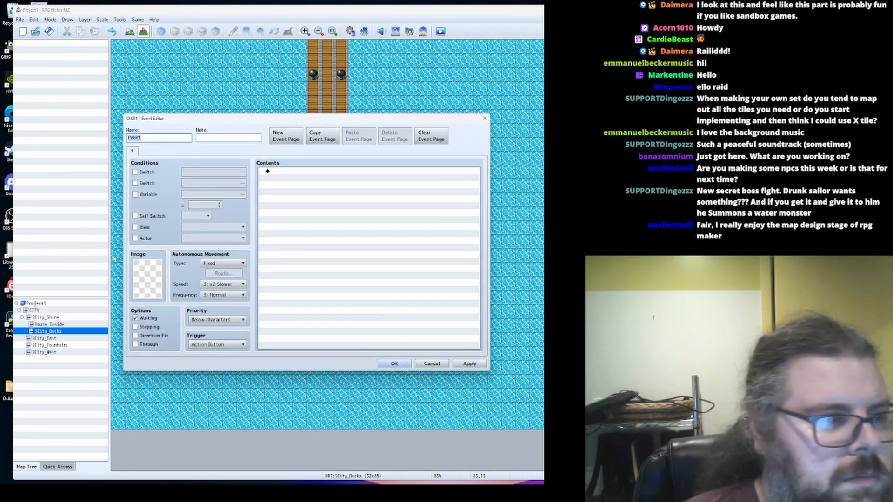
double_click(147, 279)
click(416, 319)
click(432, 364)
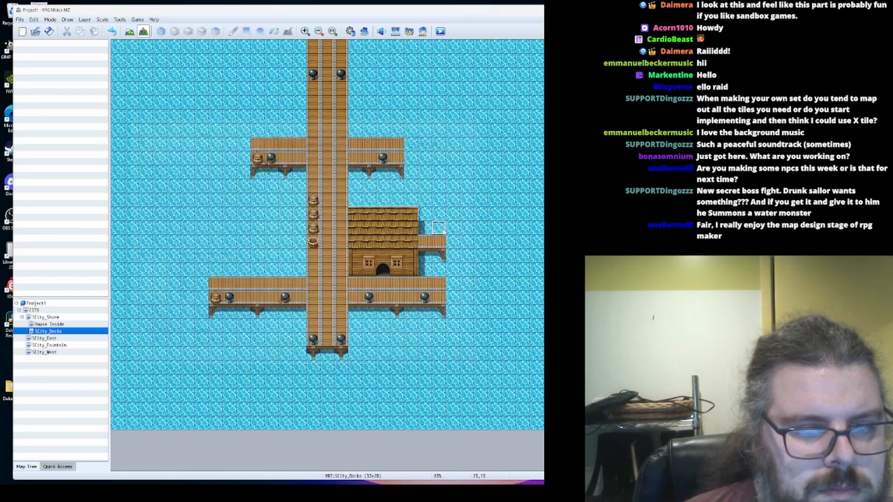
right_click(441, 229)
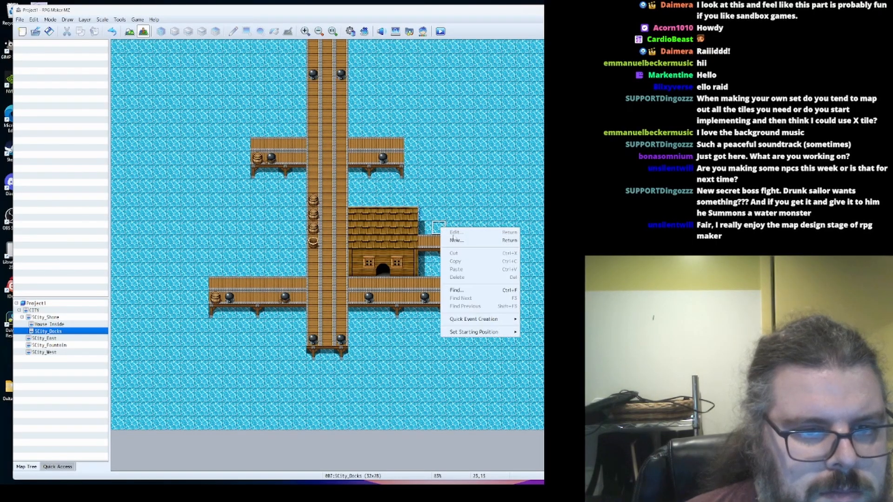
click(460, 241)
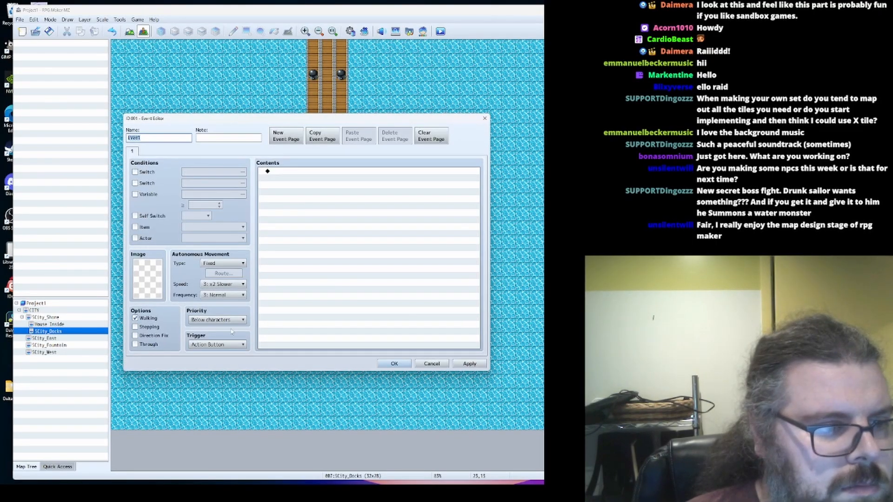
click(235, 322)
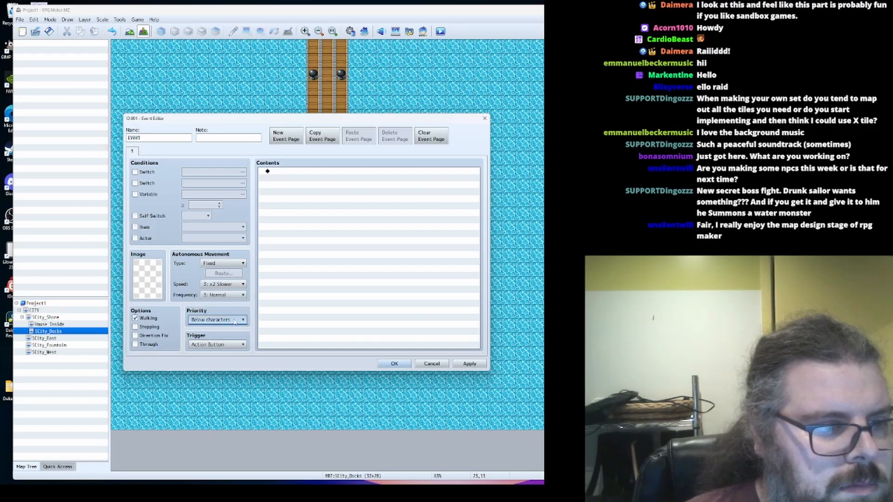
click(235, 323)
click(443, 365)
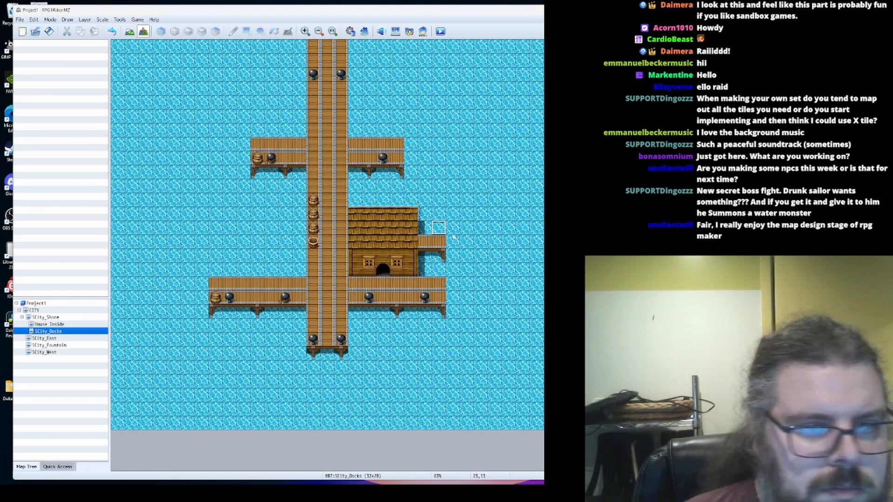
Set the boat's starting position near the building's small side platform and move it onto the water tile at the platform's east end
right_click(443, 230)
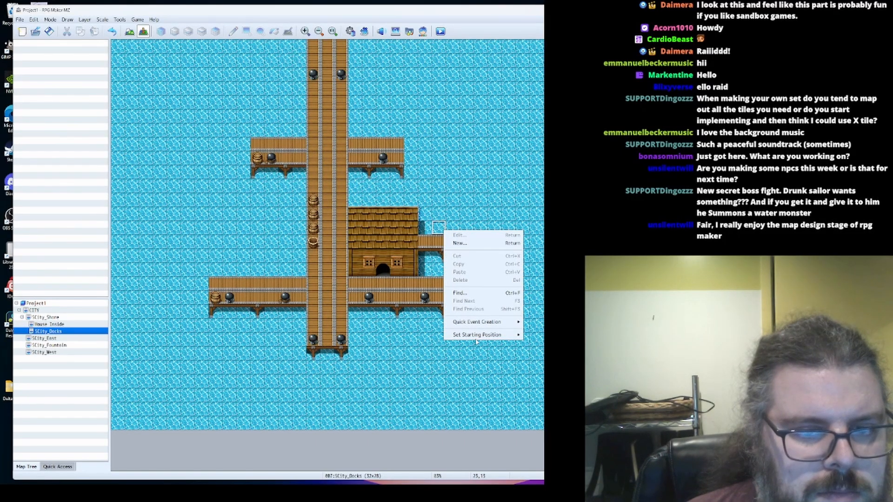
mouse_move(481, 337)
click(537, 343)
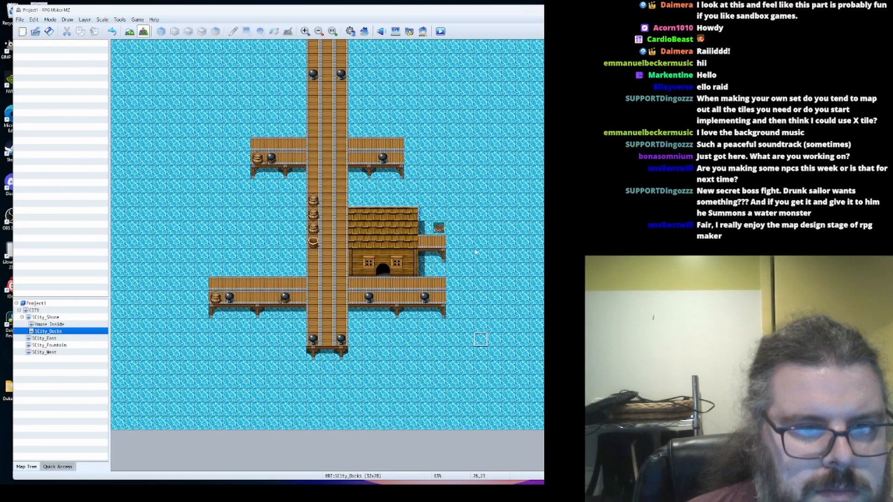
drag(439, 228, 456, 248)
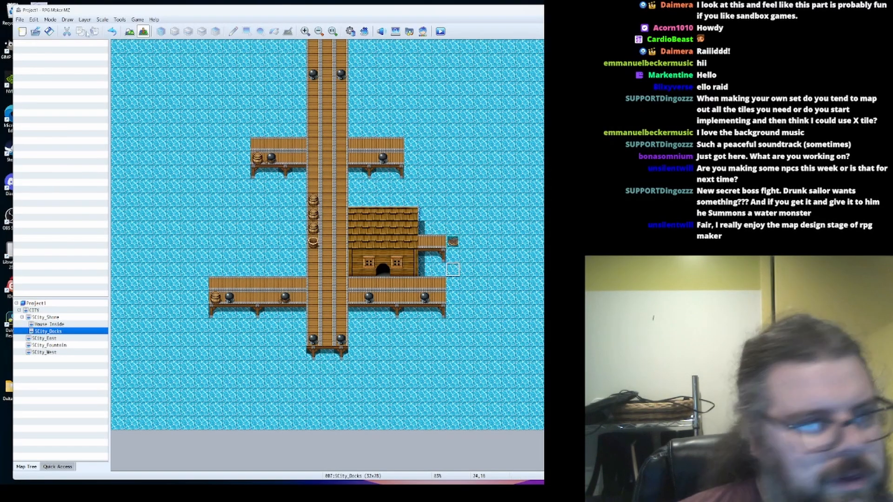
Scatter single rock tiles over the open water east and southeast of the docks
click(129, 31)
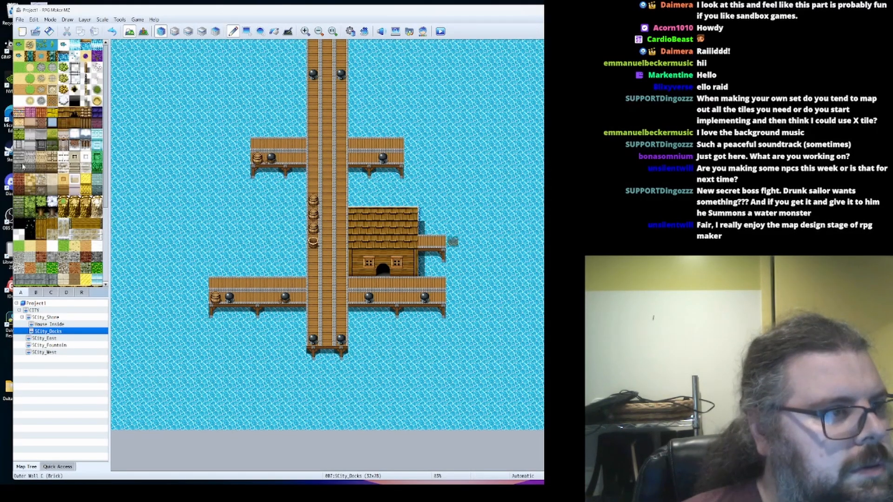
click(33, 292)
scroll(58, 186, down, 5)
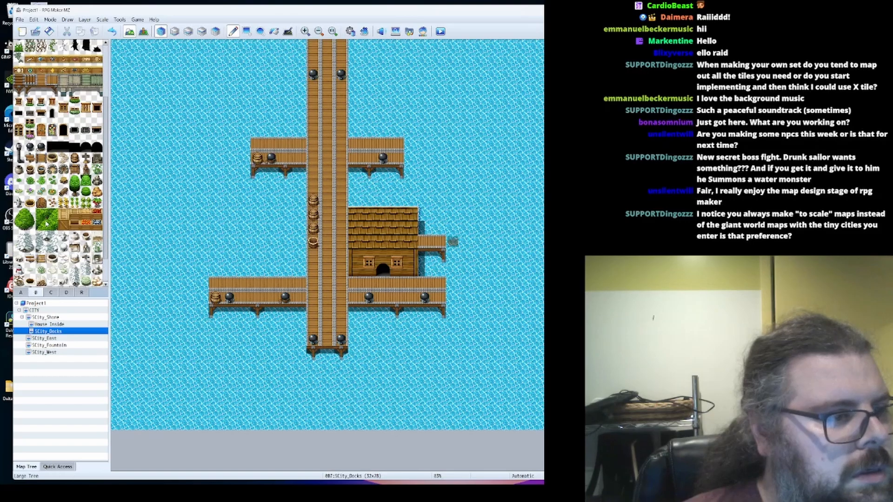
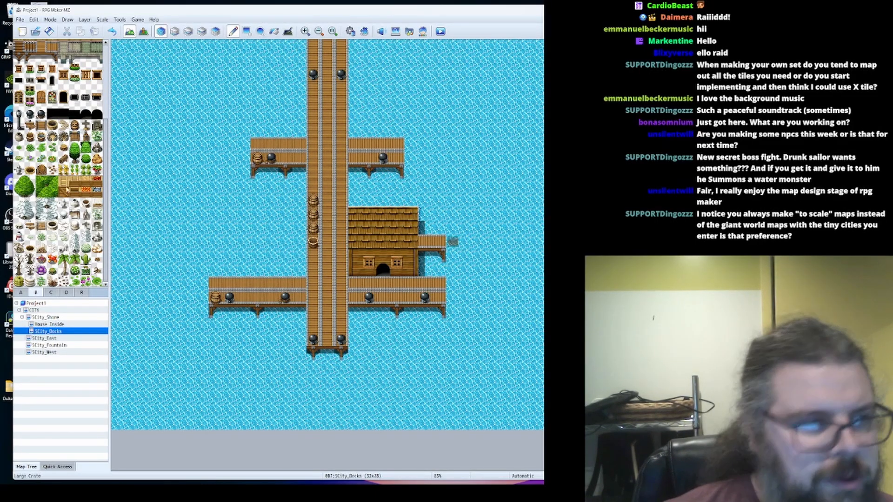
scroll(29, 137, up, 1)
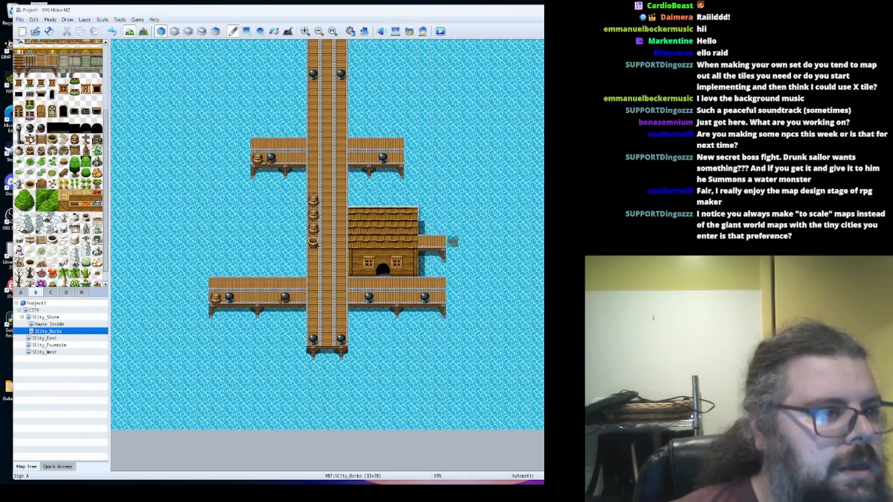
scroll(60, 162, up, 4)
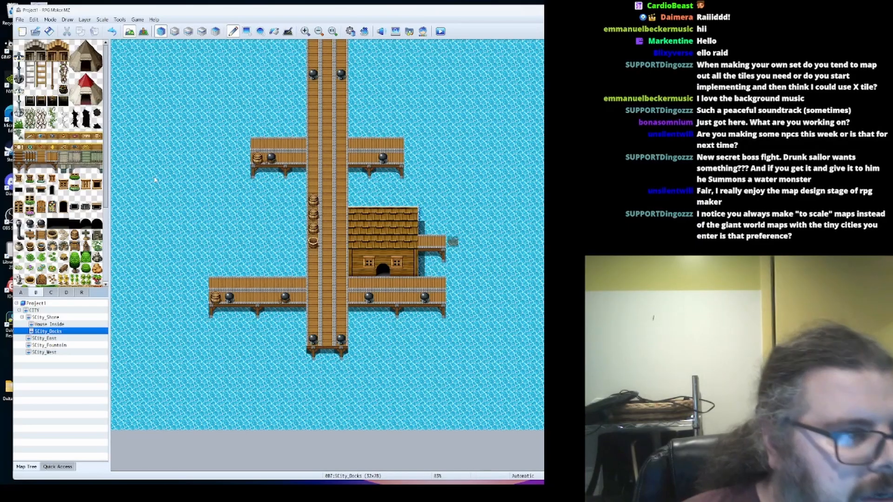
scroll(55, 186, down, 4)
scroll(56, 186, down, 2)
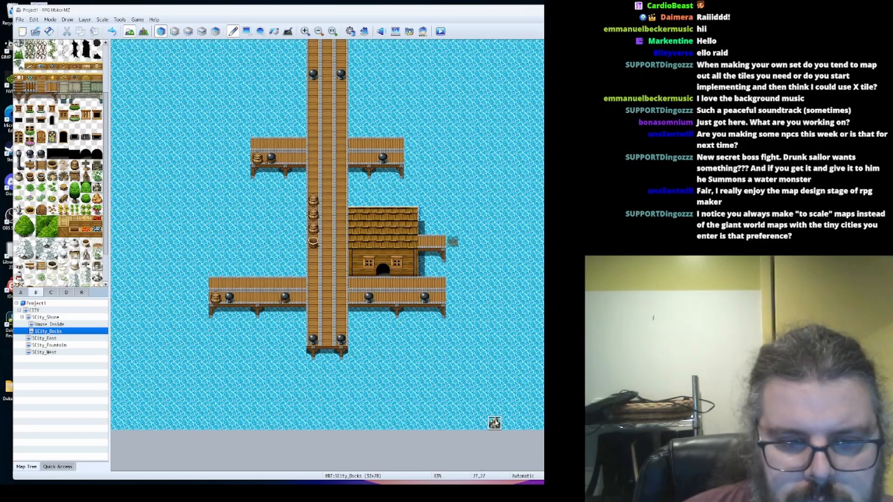
click(494, 422)
click(509, 395)
click(522, 297)
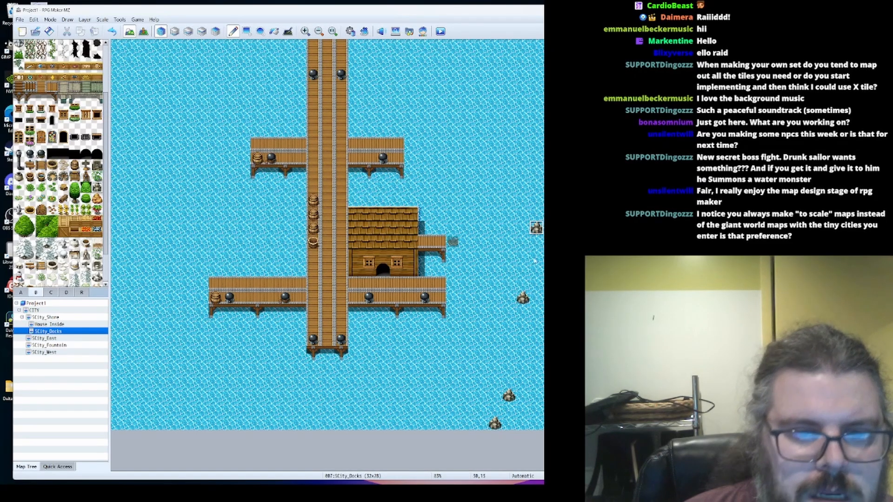
click(536, 368)
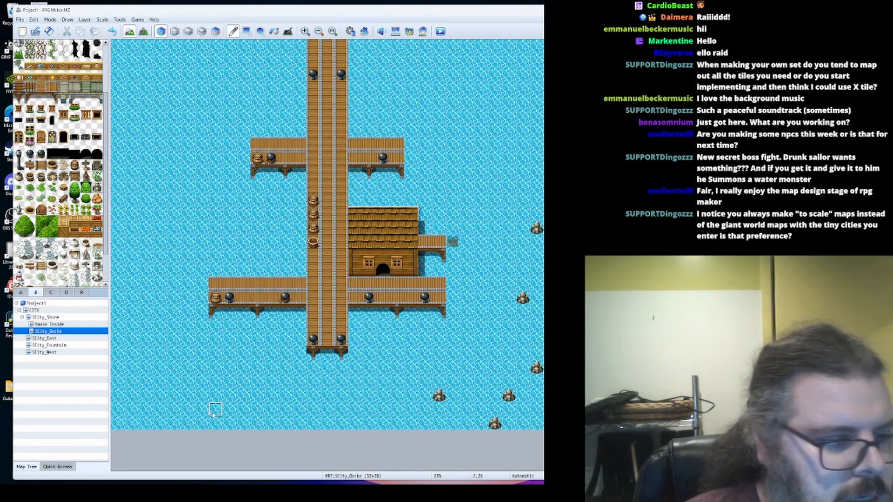
Scatter rocks over the water along the map's west side and add two more northeast of the docks
click(215, 409)
click(160, 368)
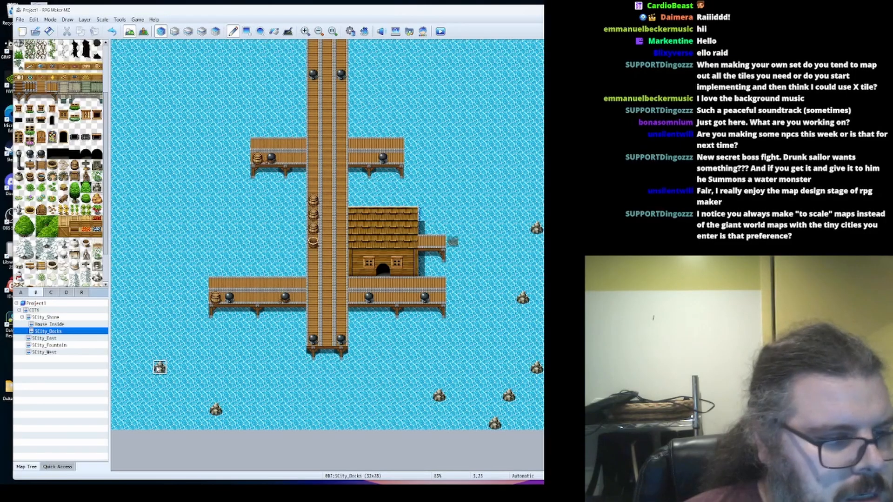
click(159, 409)
click(118, 327)
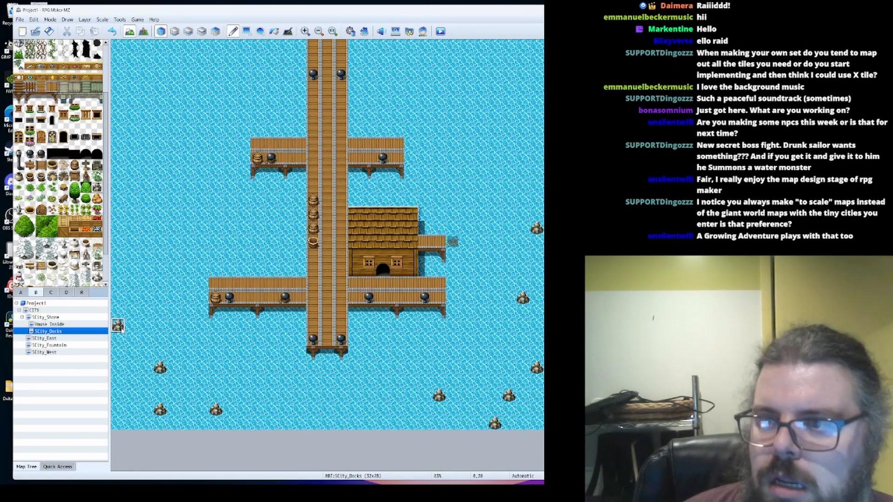
click(145, 242)
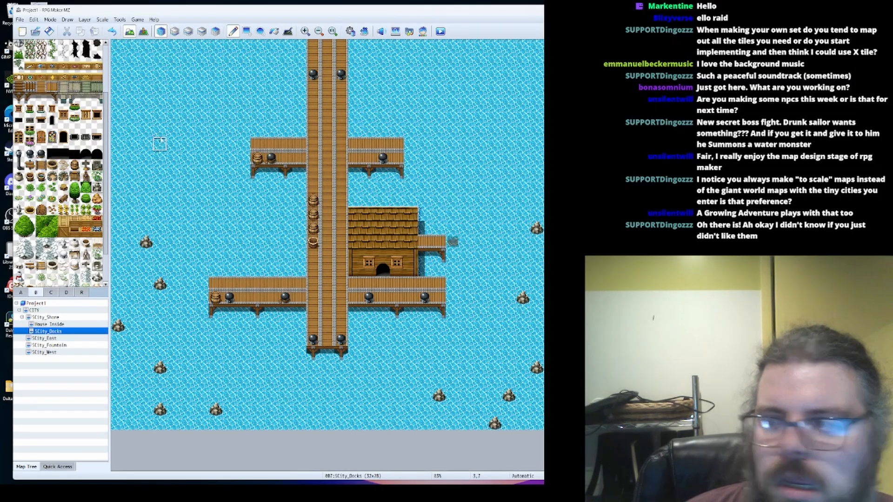
click(174, 186)
click(132, 145)
click(508, 171)
click(536, 103)
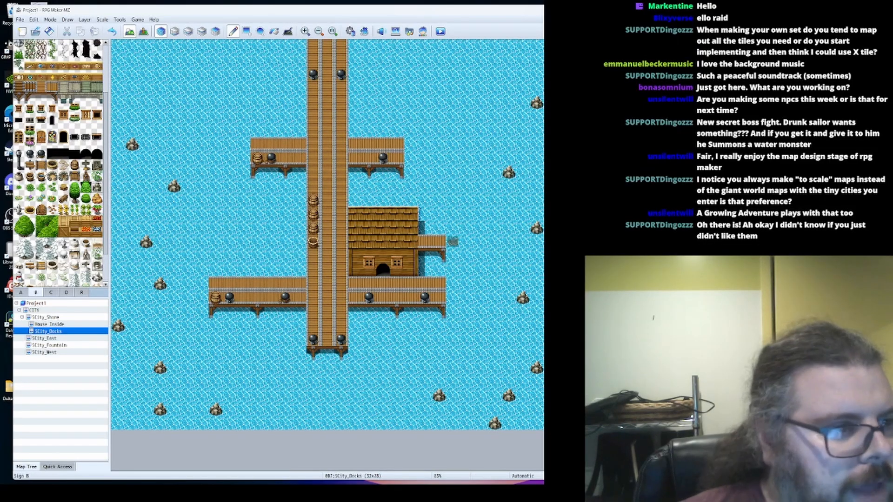
Look through the B, C and D tile sets for further props that suit the docks
scroll(19, 247, up, 3)
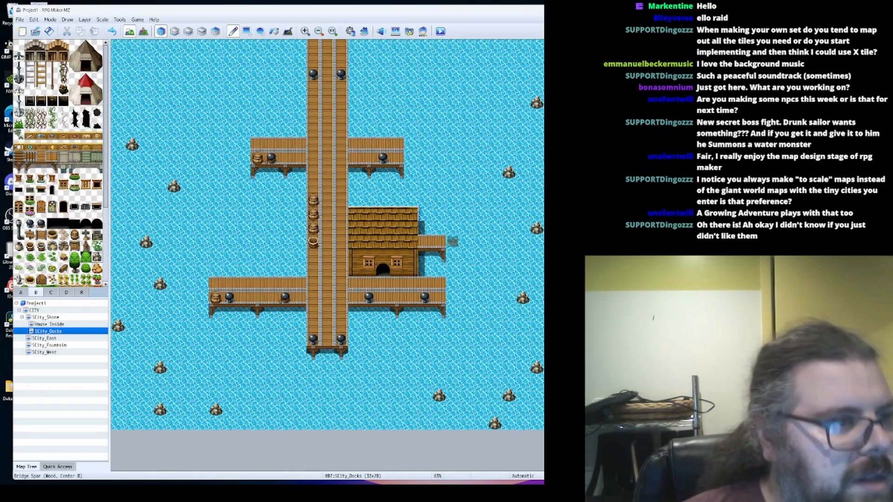
scroll(47, 172, down, 5)
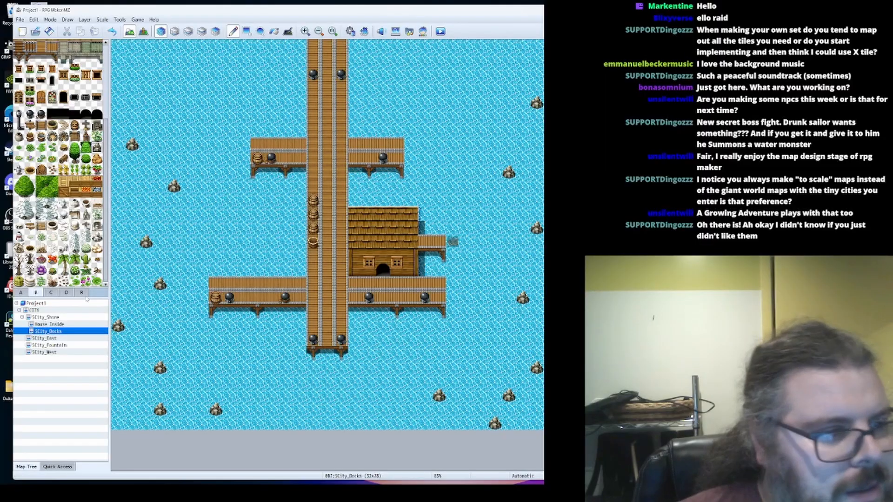
click(51, 292)
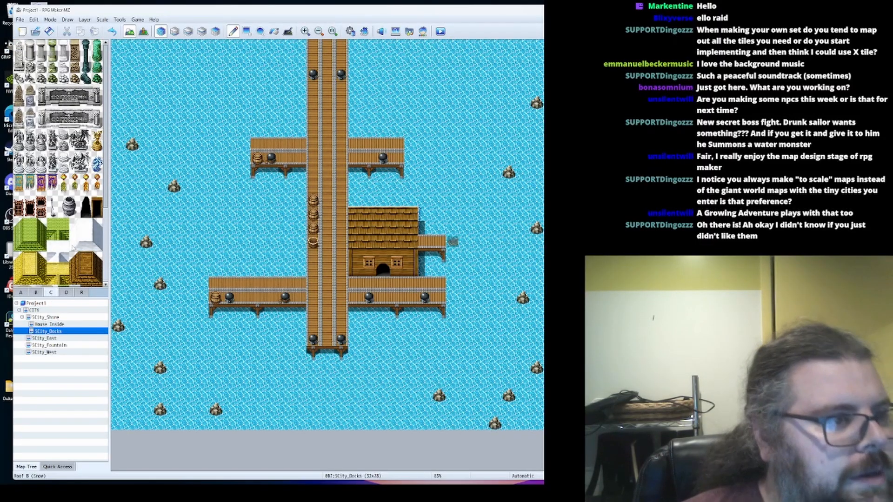
scroll(72, 248, down, 4)
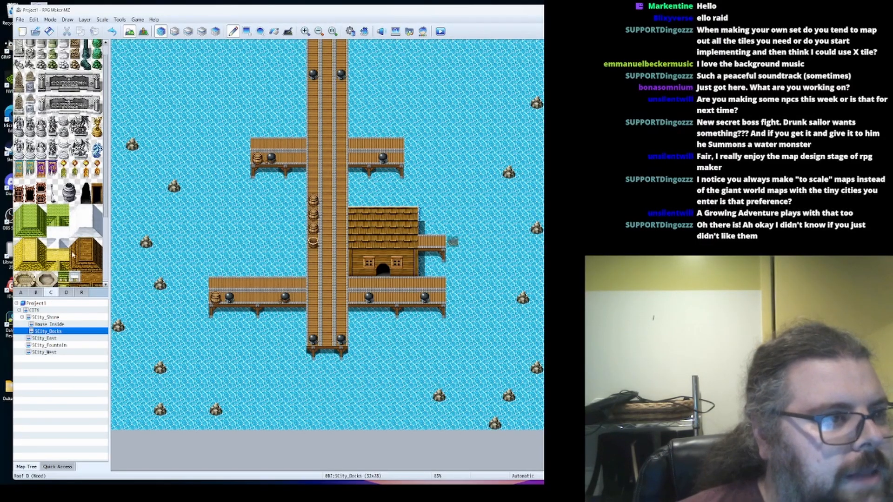
click(69, 293)
scroll(79, 234, down, 3)
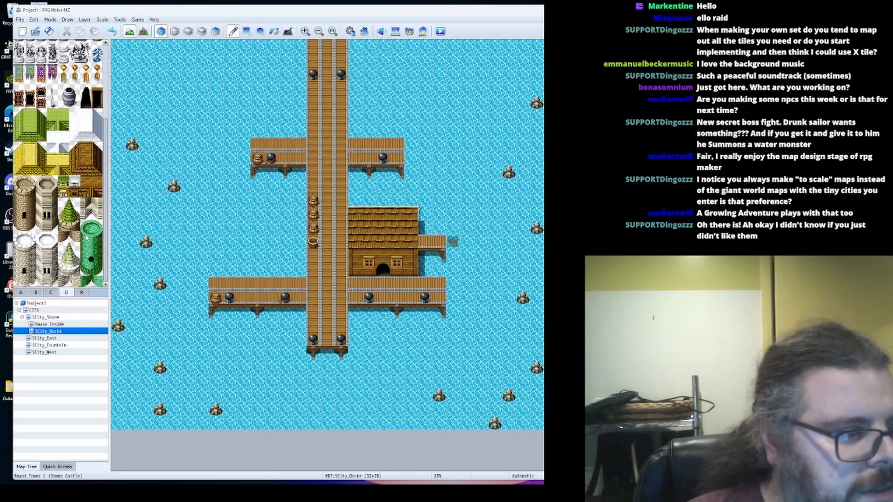
scroll(86, 240, up, 5)
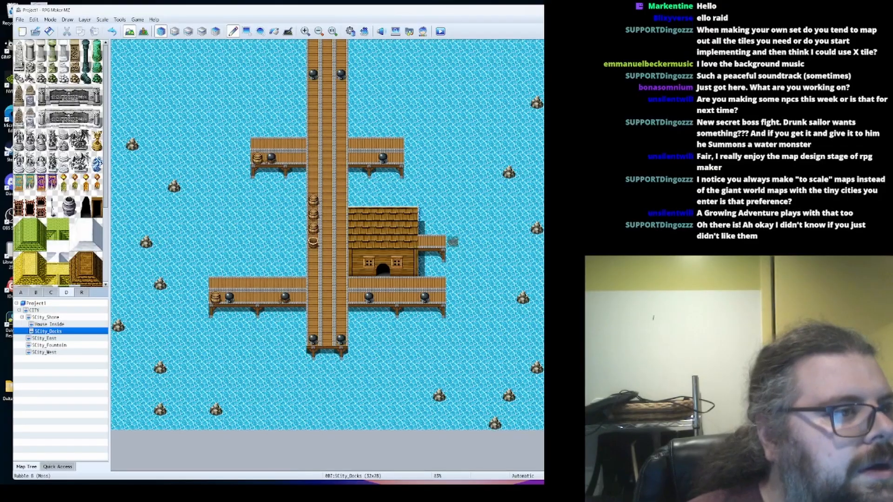
click(49, 294)
click(36, 295)
scroll(52, 254, up, 4)
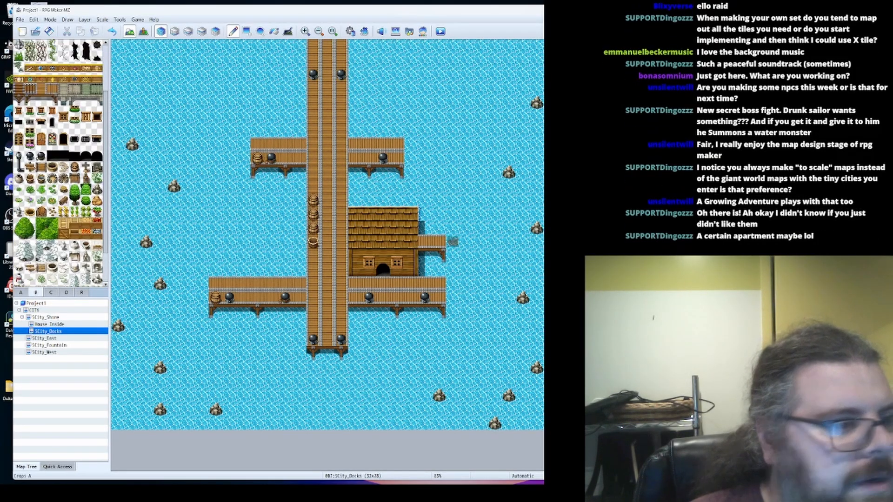
scroll(63, 211, up, 2)
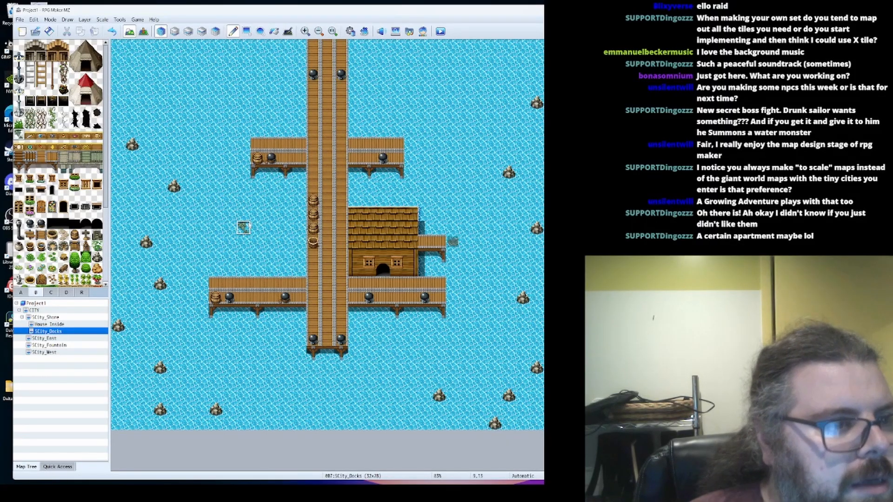
scroll(53, 219, down, 4)
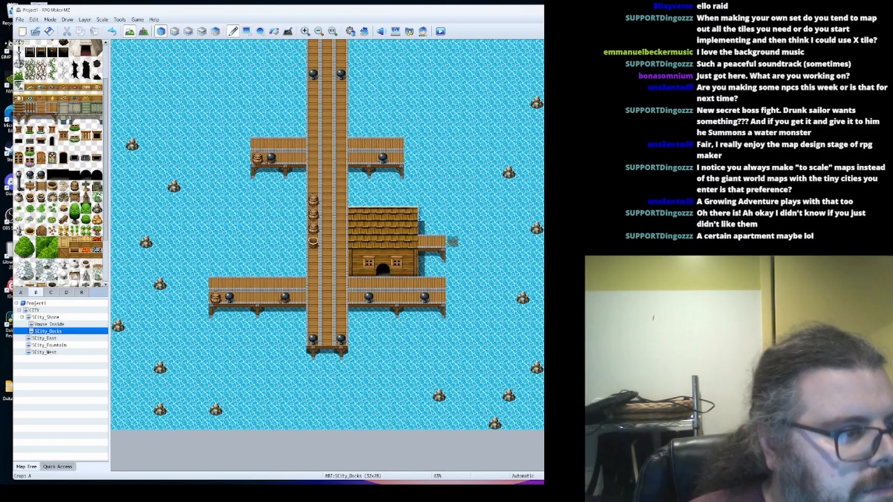
scroll(19, 210, down, 5)
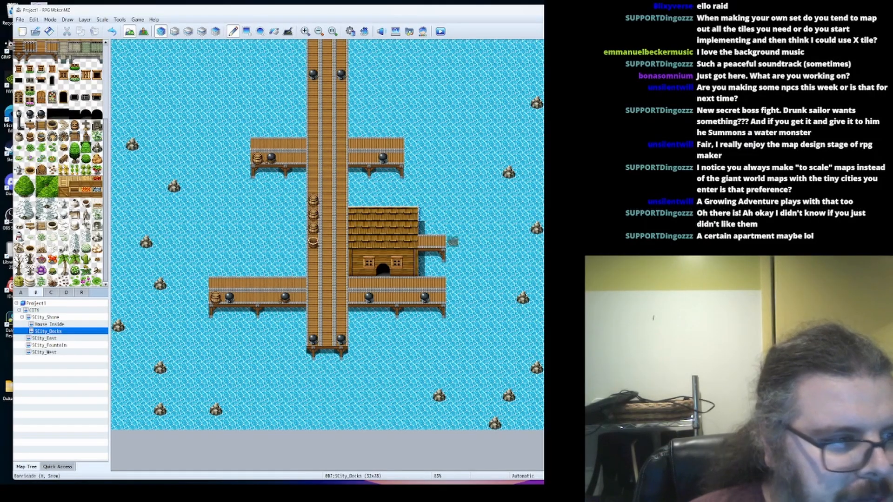
scroll(93, 180, up, 4)
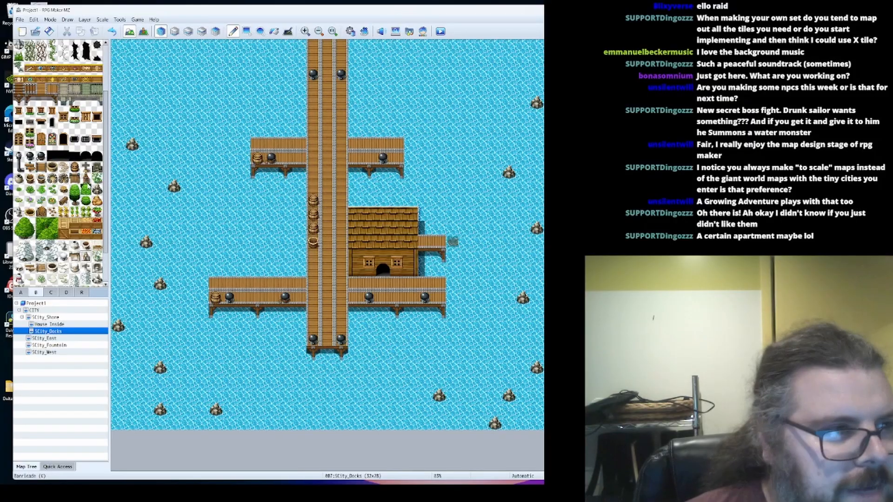
scroll(87, 182, up, 1)
Try painting a sand-edged strip and a grass-edged water patch northwest of the docks, and undo the tests
click(21, 292)
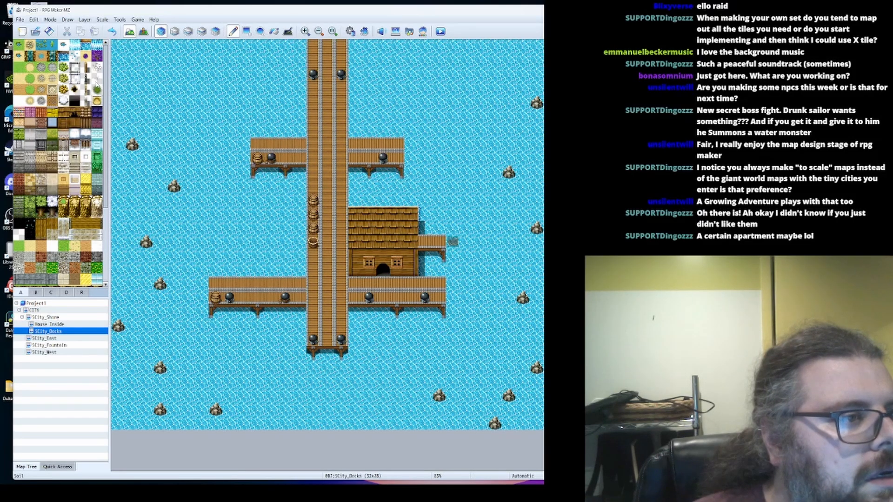
drag(214, 99, 215, 125)
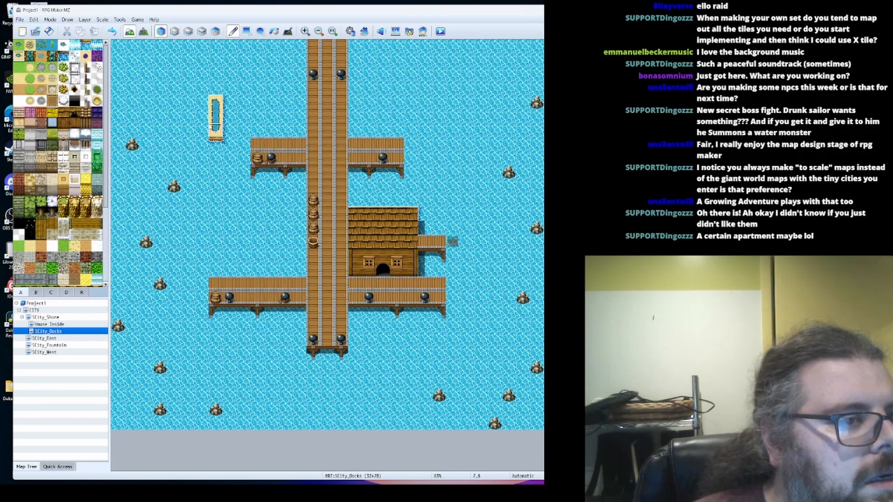
click(19, 45)
mouse_move(146, 59)
mouse_down()
mouse_move(160, 117)
mouse_move(211, 77)
mouse_move(186, 75)
mouse_move(155, 102)
mouse_up()
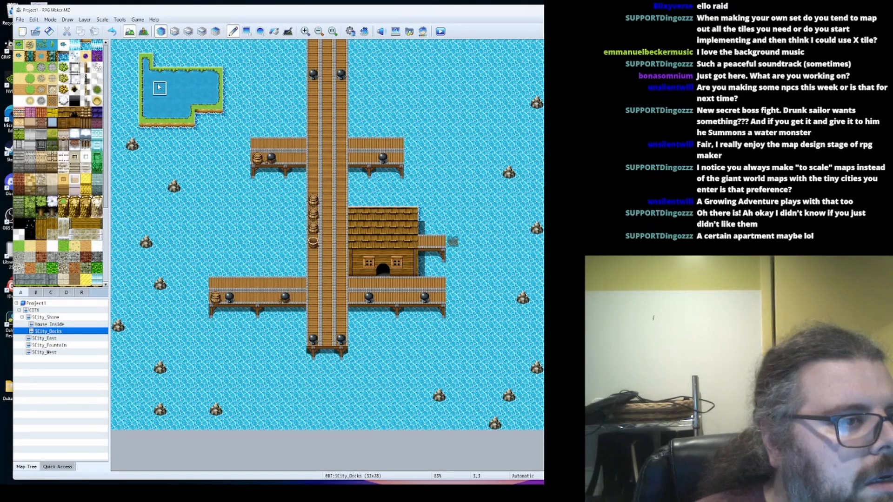
key(ctrl+z)
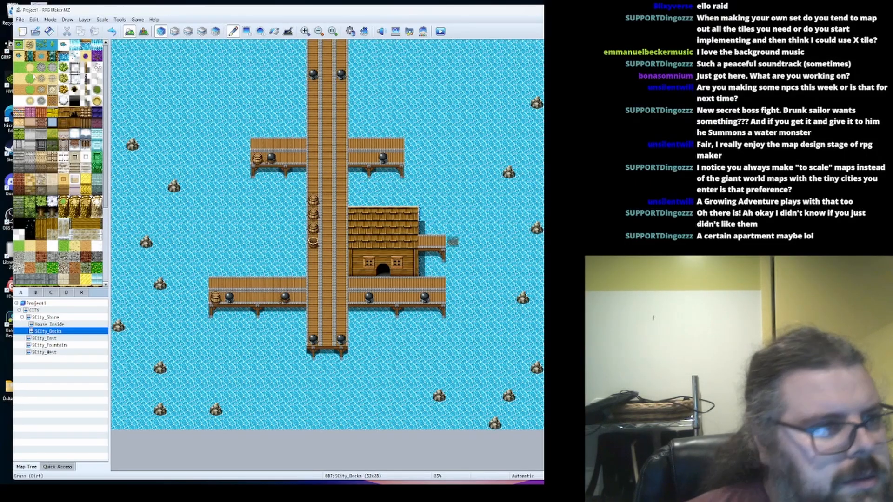
Flood-fill the open water around the docks with the first, darker blue water autotile
click(274, 31)
click(219, 102)
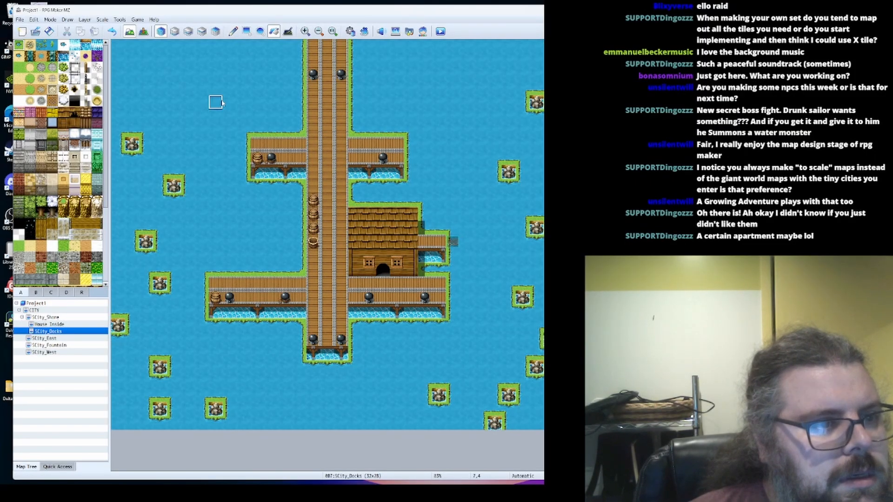
Undo the last water fill and flood-fill the open water around the docks on layer 1 instead
key(ctrl+z)
click(174, 32)
click(212, 105)
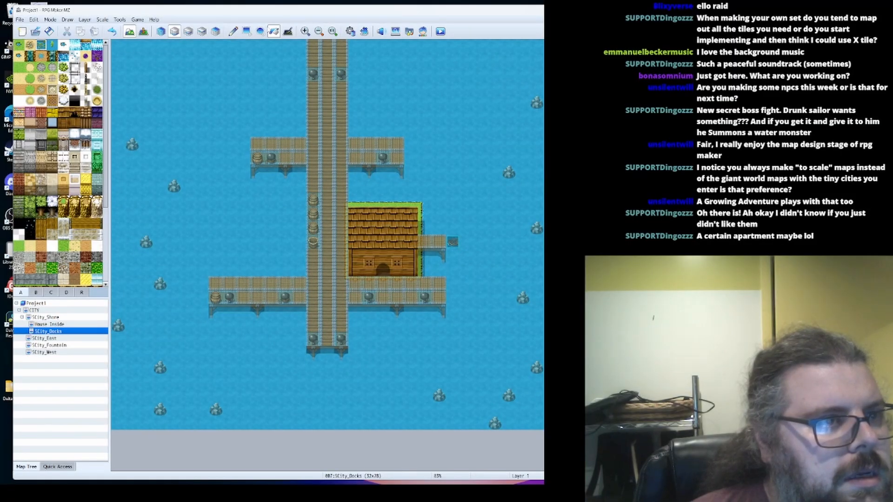
Try painting a short vertical strip of tiles on layer 1 at the map's northwest edge, and undo it
click(233, 32)
mouse_move(119, 106)
mouse_down()
mouse_move(118, 99)
mouse_move(157, 292)
mouse_move(118, 131)
mouse_up()
key(ctrl+z)
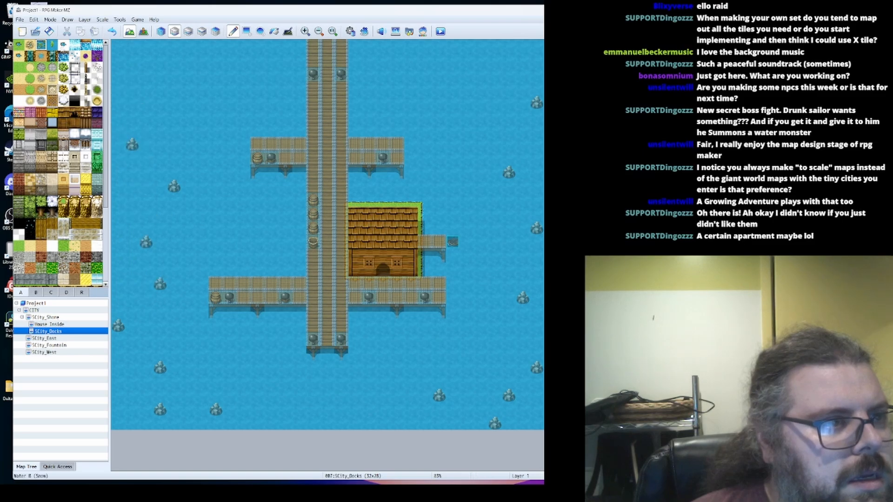
With automatic layering, paint a ragged Swamp Grass A border over the water along the map's west, south and east edges
click(160, 31)
key(ctrl+z)
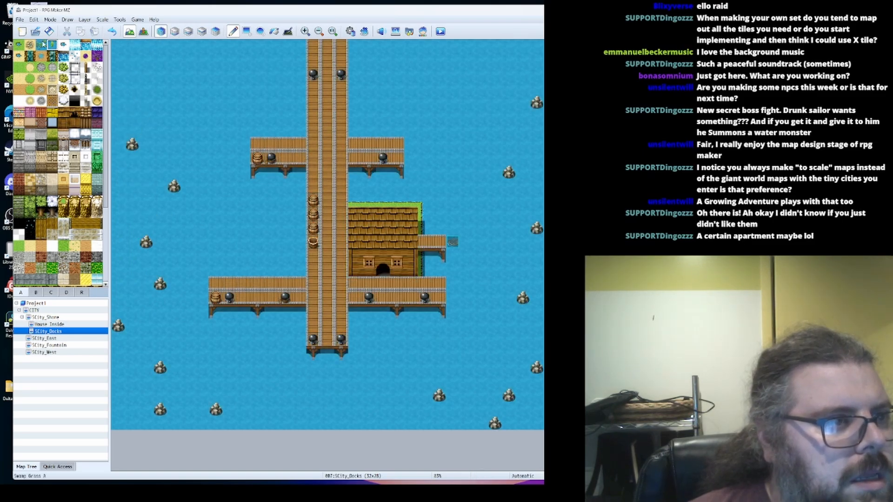
click(42, 45)
mouse_move(144, 163)
mouse_down()
mouse_move(119, 91)
mouse_move(144, 204)
mouse_move(133, 312)
mouse_move(151, 403)
mouse_move(177, 410)
mouse_move(133, 311)
mouse_move(134, 356)
mouse_move(197, 428)
mouse_move(118, 414)
mouse_move(133, 118)
mouse_move(118, 198)
mouse_move(138, 368)
mouse_move(313, 409)
mouse_move(469, 410)
mouse_move(432, 395)
mouse_move(530, 370)
mouse_move(515, 439)
mouse_move(541, 372)
mouse_move(534, 255)
mouse_move(536, 340)
mouse_move(548, 172)
mouse_move(512, 144)
mouse_move(509, 169)
mouse_move(537, 74)
mouse_up()
drag(523, 139, 537, 44)
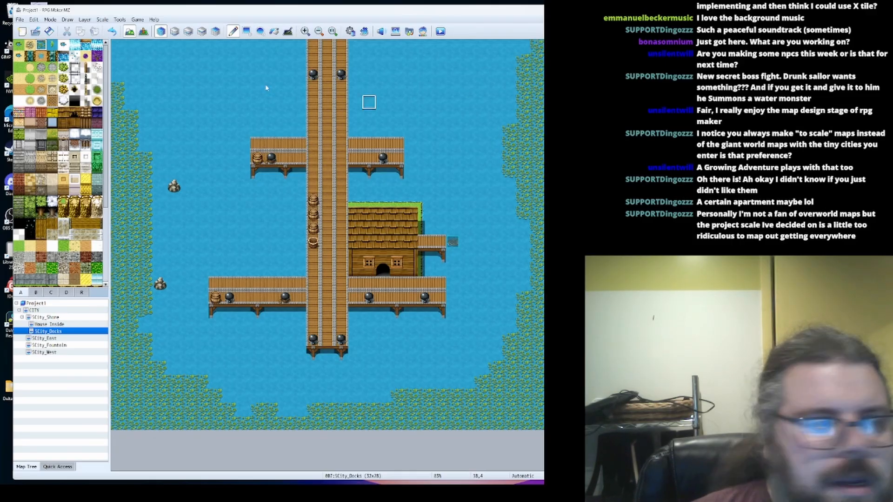
Thicken the swamp grass along the west edge and in the northeast and northwest corners of the map
mouse_move(114, 79)
mouse_down()
mouse_move(153, 40)
mouse_move(133, 65)
mouse_move(132, 90)
mouse_move(160, 214)
mouse_move(146, 312)
mouse_up()
right_click(173, 284)
click(144, 345)
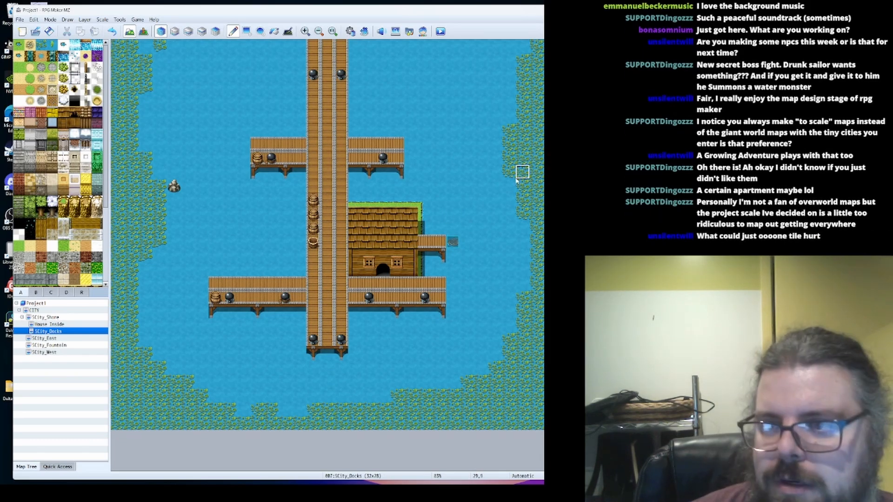
mouse_move(521, 157)
mouse_down()
mouse_move(509, 116)
mouse_move(534, 46)
mouse_move(523, 52)
mouse_up()
drag(495, 102, 510, 45)
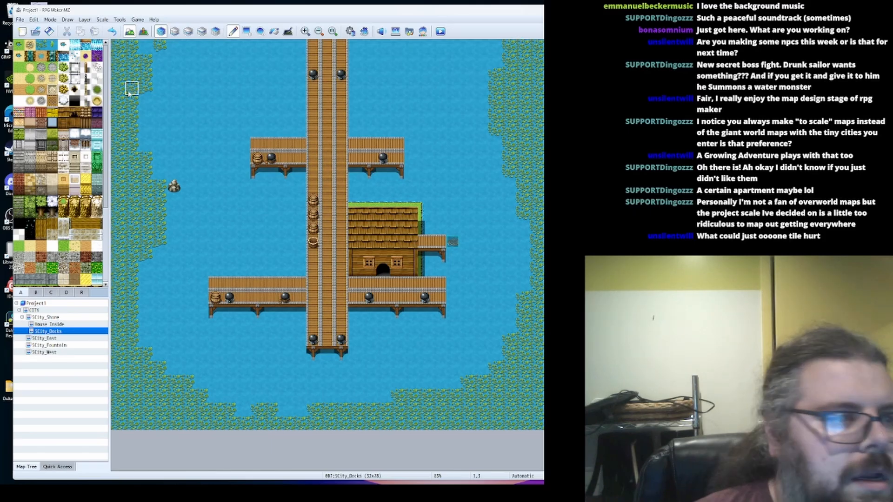
drag(150, 99, 159, 44)
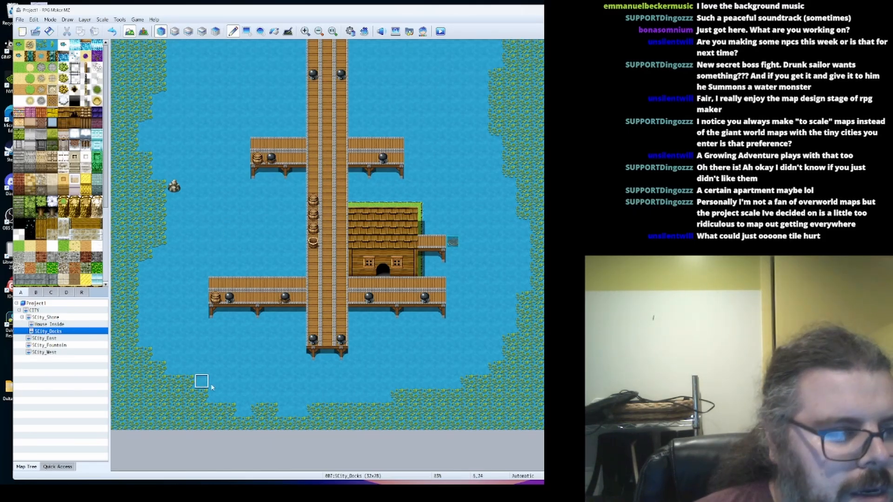
Fill the open gaps in the swamp grass along the map's south edge to smooth its outline
click(244, 411)
right_click(272, 397)
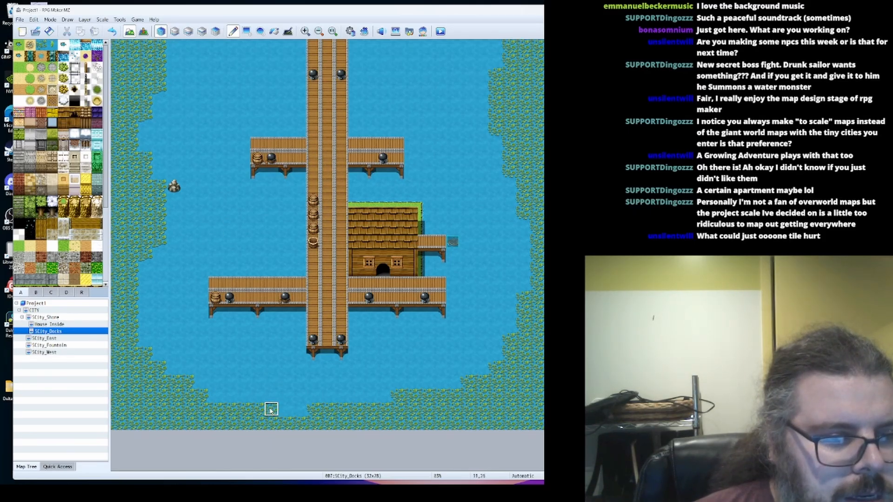
drag(272, 409, 331, 410)
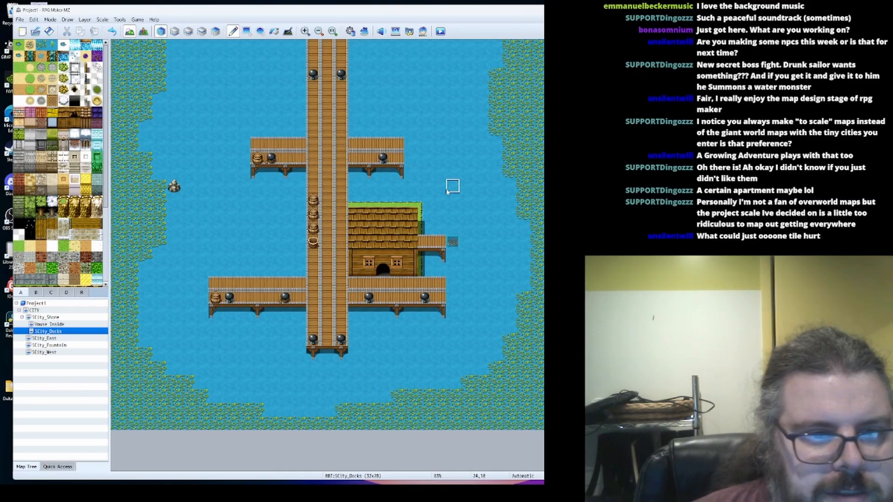
Replace the layer 1 grass edging beside the dockside building's east wall and above its roof with water, then restore automatic layering
click(174, 31)
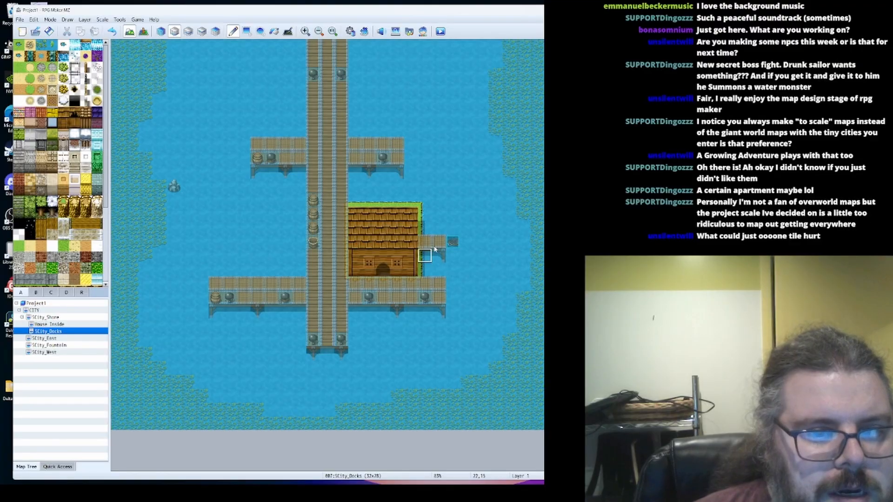
drag(425, 199, 427, 267)
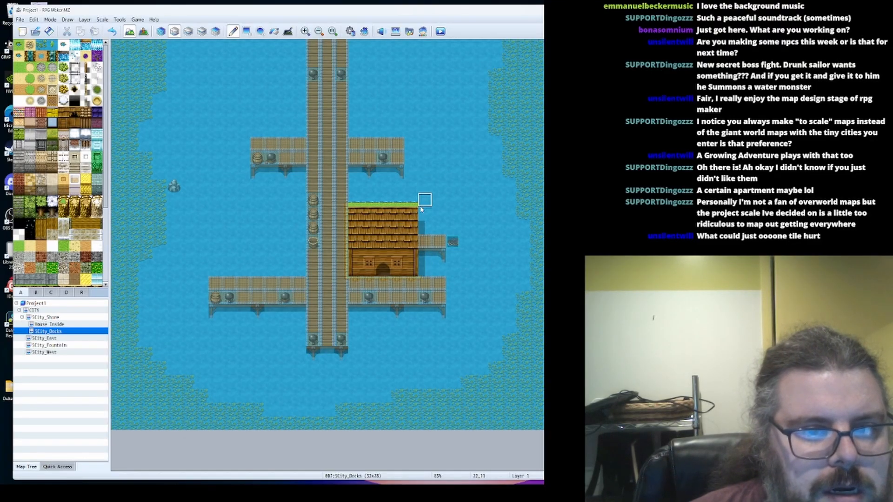
shift+drag(412, 210, 355, 199)
key(ctrl+z)
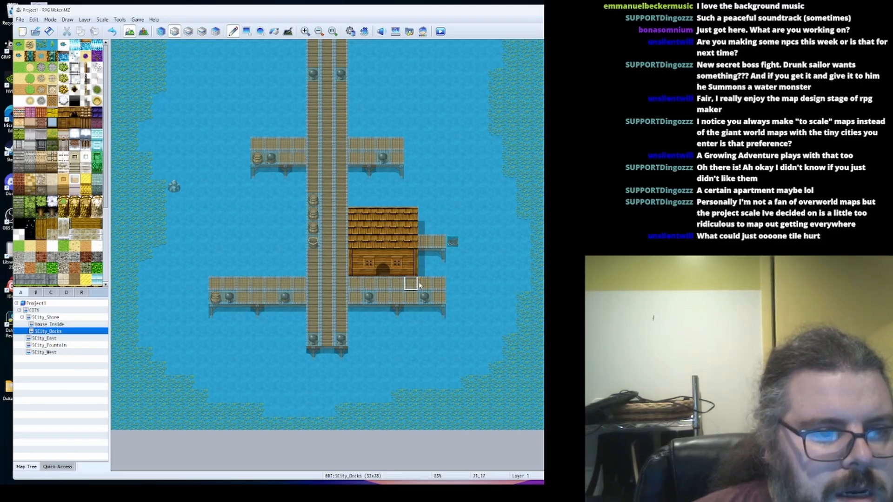
click(162, 32)
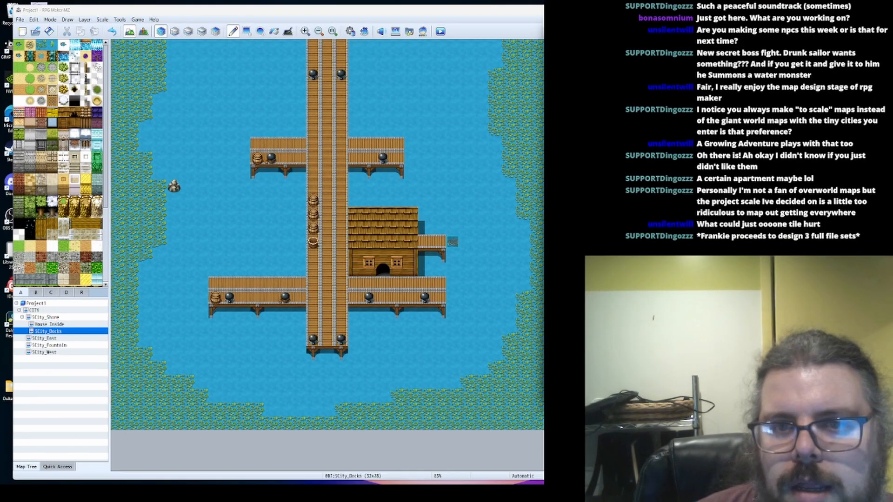
Switch to Aseprite and open Outside_A1.png from the project's img/tilesets folder
key(ctrl+o)
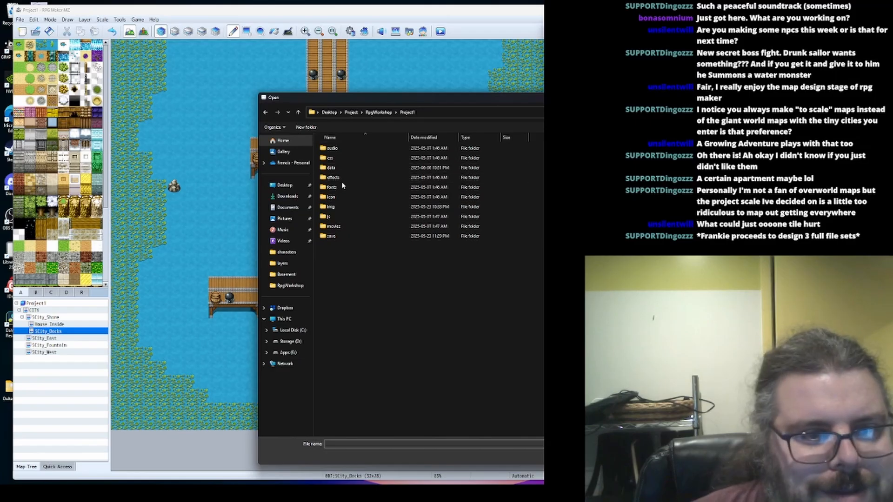
click(343, 207)
double_click(342, 206)
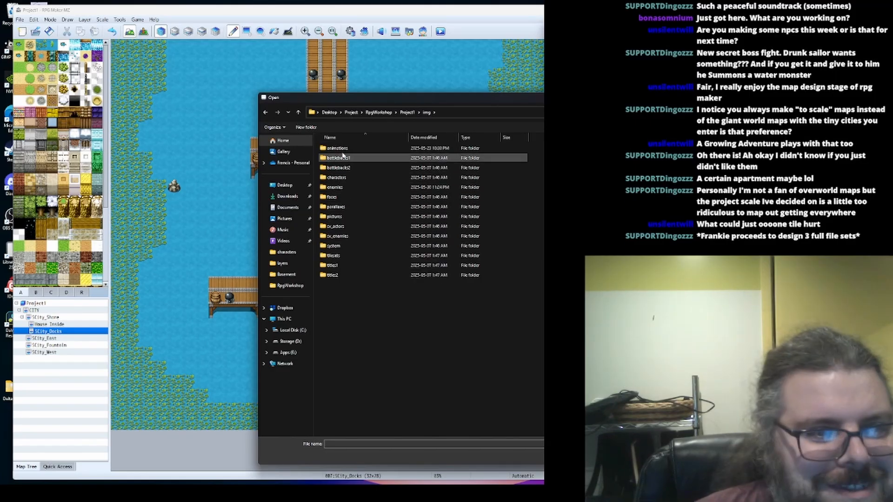
double_click(336, 256)
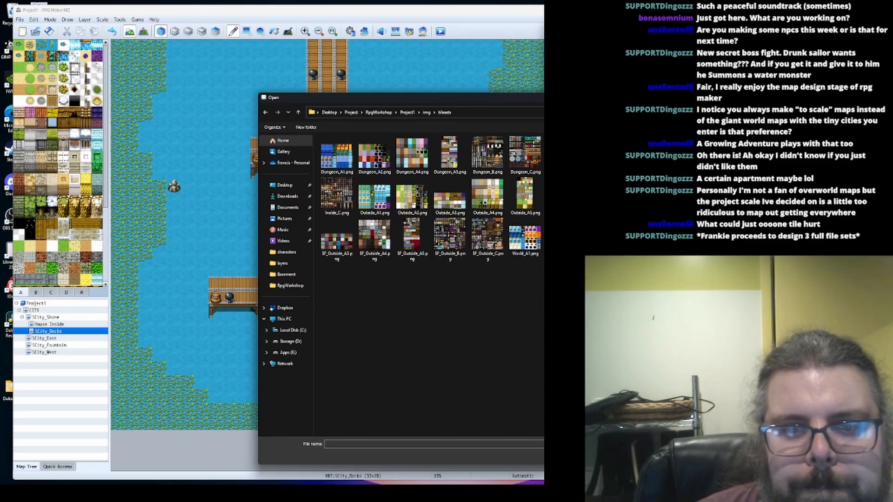
click(377, 205)
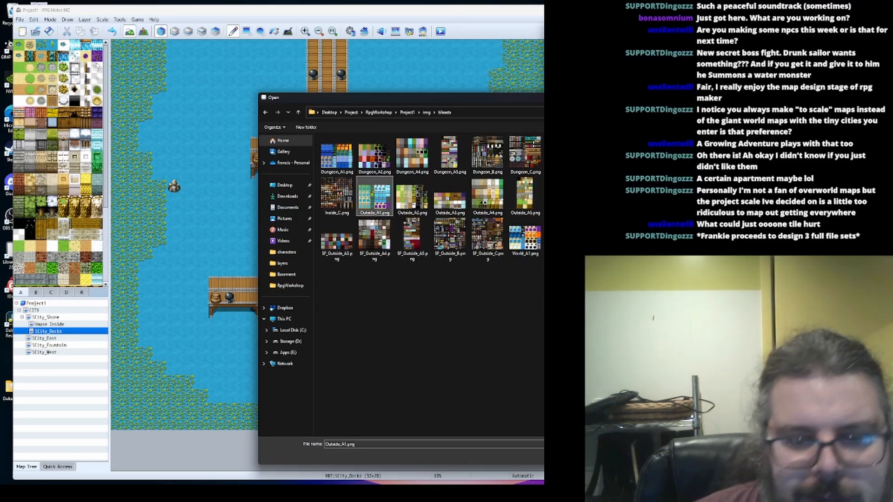
key(Return)
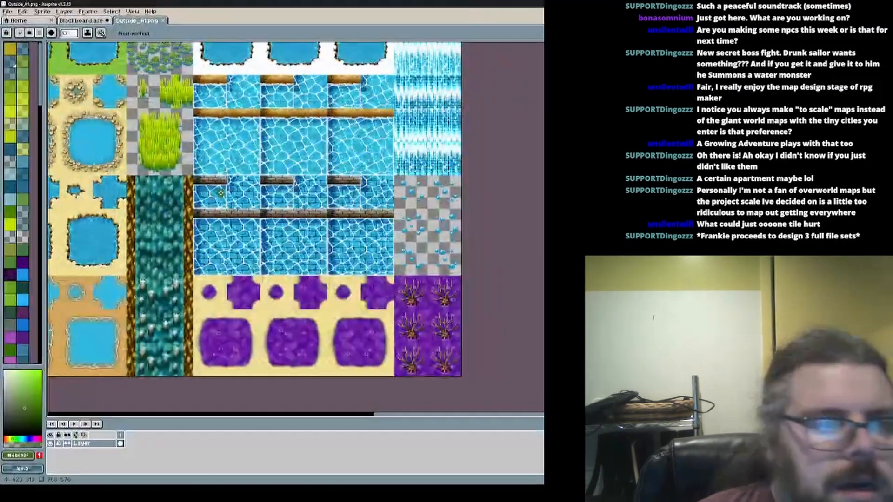
Look over the Outside_A1 water autotiles and open Dungeon_A1.png from the same tilesets folder
scroll(423, 243, up, 3)
middle_drag(423, 243, 395, 311)
scroll(414, 298, up, 1)
scroll(395, 311, down, 3)
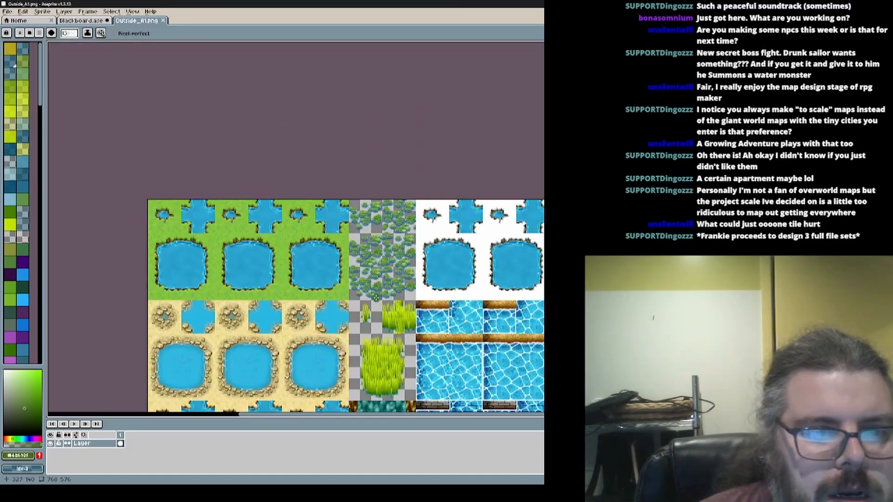
scroll(372, 259, up, 1)
click(8, 12)
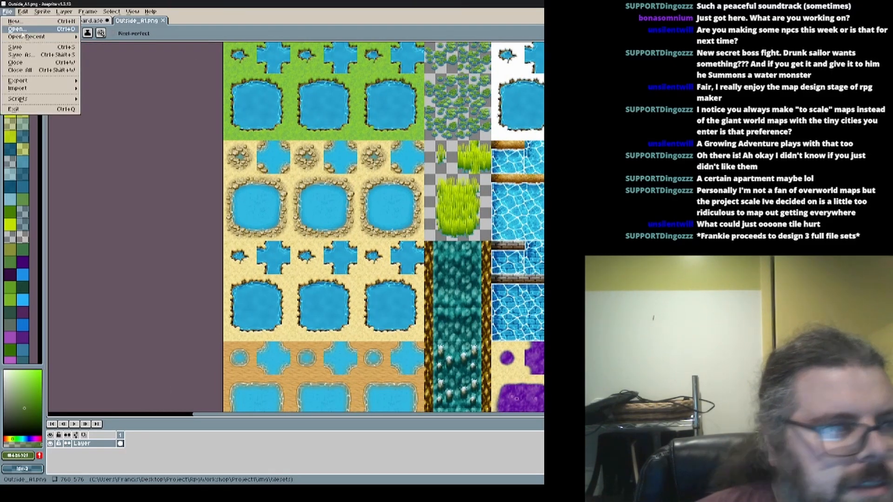
click(17, 29)
click(86, 83)
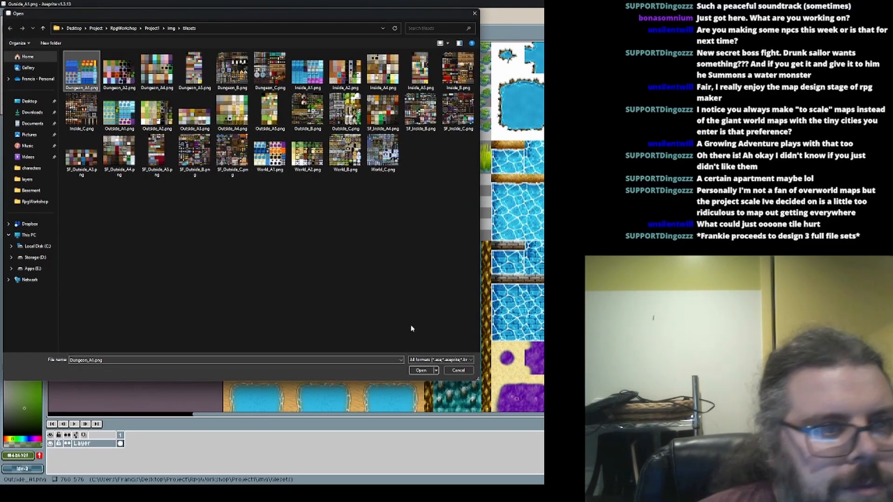
click(420, 370)
scroll(314, 151, up, 3)
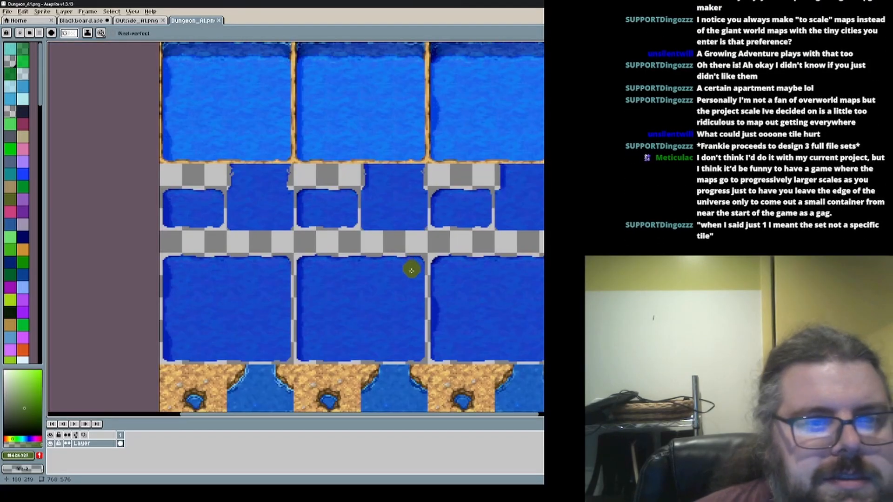
Select the whole block of dark blue, transparent-edged water autotiles in the second row of Dungeon_A1.png for copying
scroll(412, 270, down, 2)
middle_drag(506, 239, 497, 161)
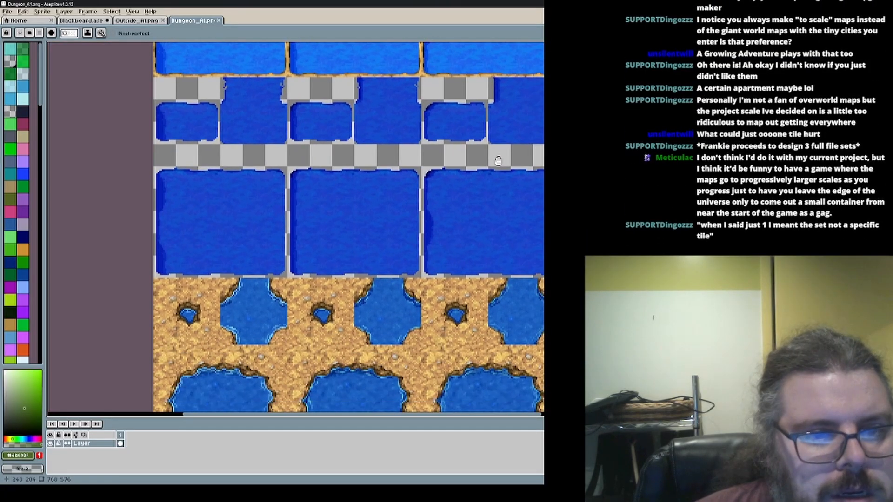
scroll(498, 161, down, 4)
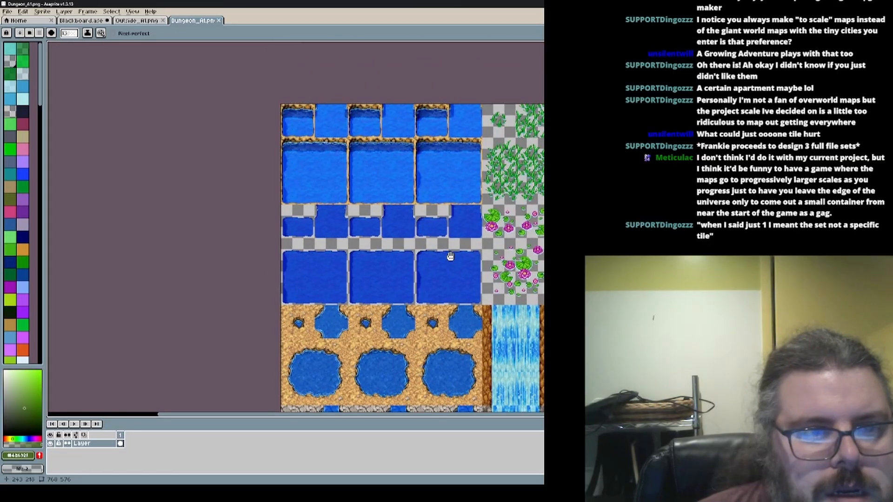
scroll(450, 256, up, 2)
key(shift+q)
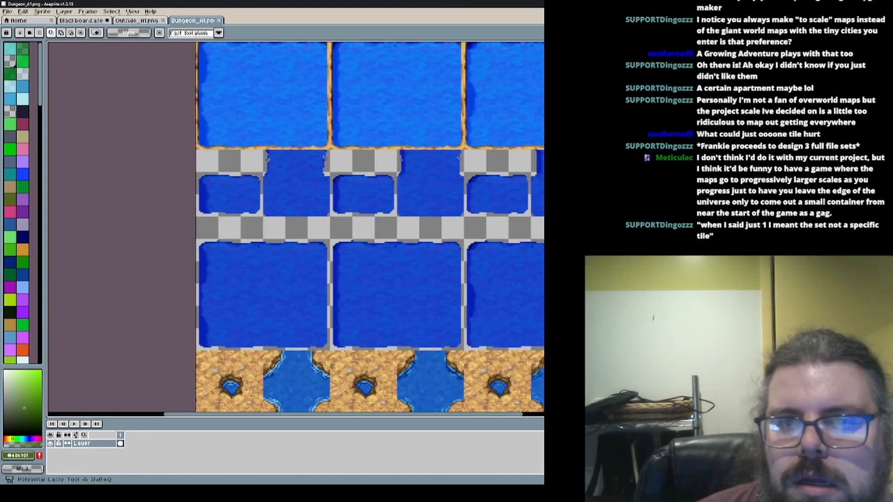
scroll(475, 230, down, 6)
scroll(435, 137, up, 7)
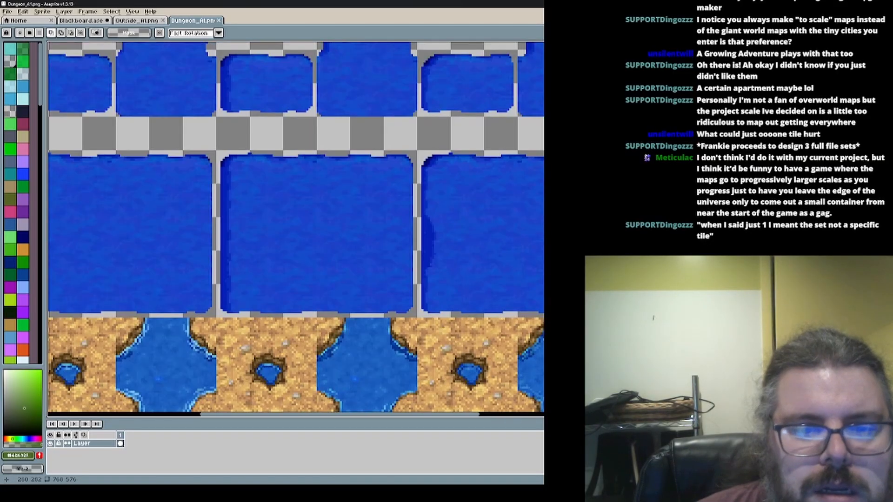
scroll(392, 185, down, 4)
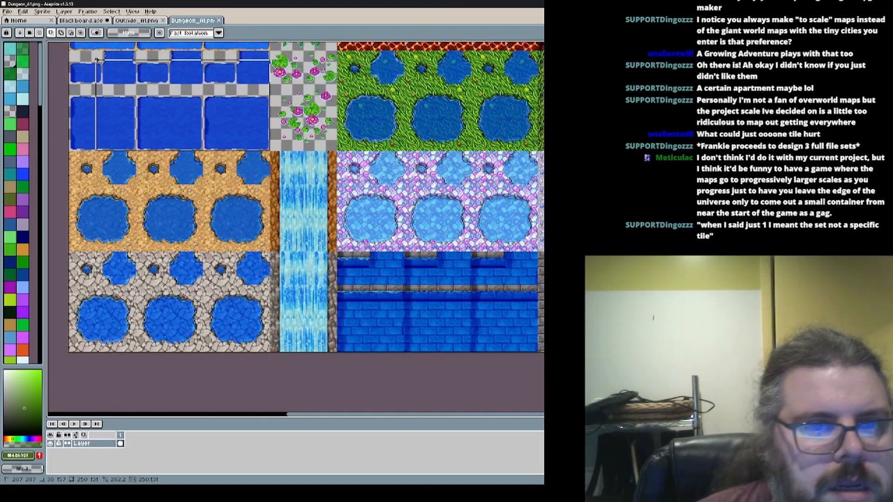
scroll(276, 121, up, 3)
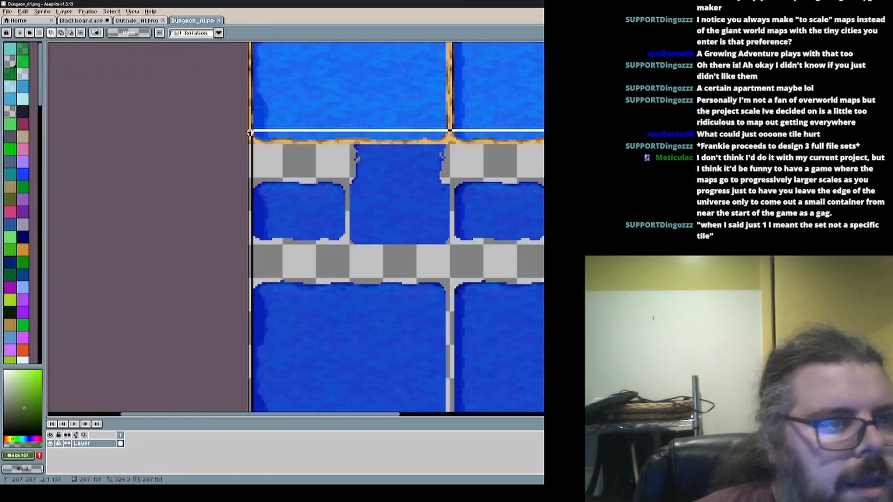
drag(239, 147, 239, 144)
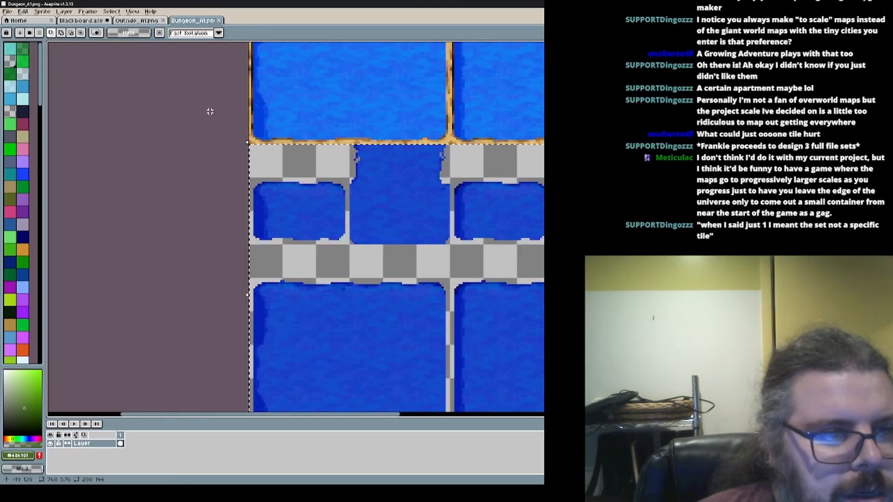
In Outside_A1.png, select and delete the block of rock-edged water autotiles on sand below the grass-edged ones
scroll(210, 111, down, 1)
middle_drag(210, 112, 173, 154)
click(165, 21)
middle_drag(182, 90, 191, 150)
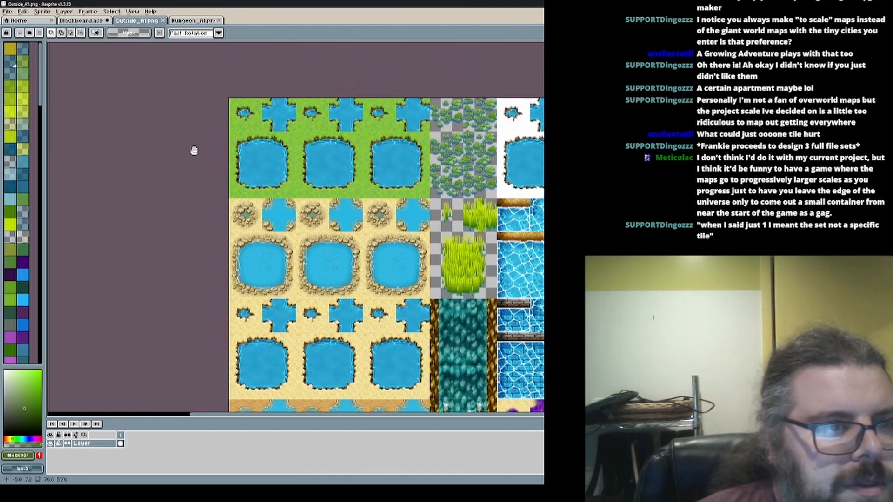
scroll(334, 222, up, 2)
middle_drag(486, 307, 469, 254)
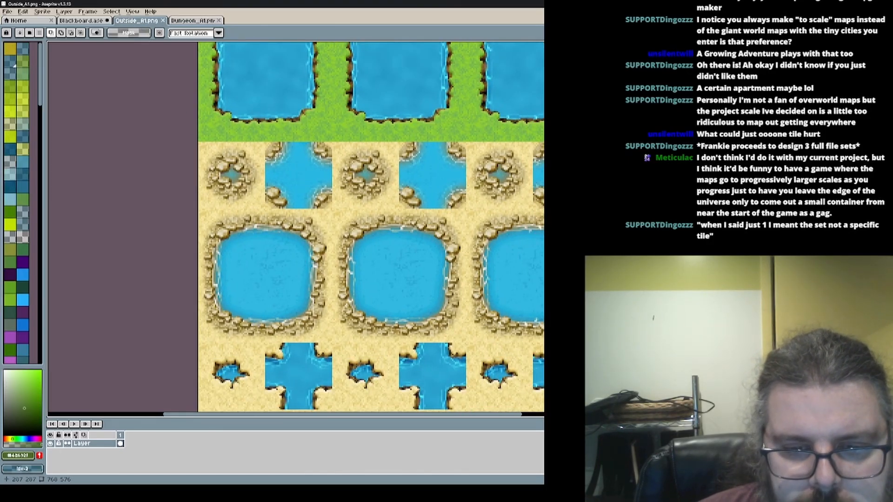
drag(599, 342, 114, 142)
key(Delete)
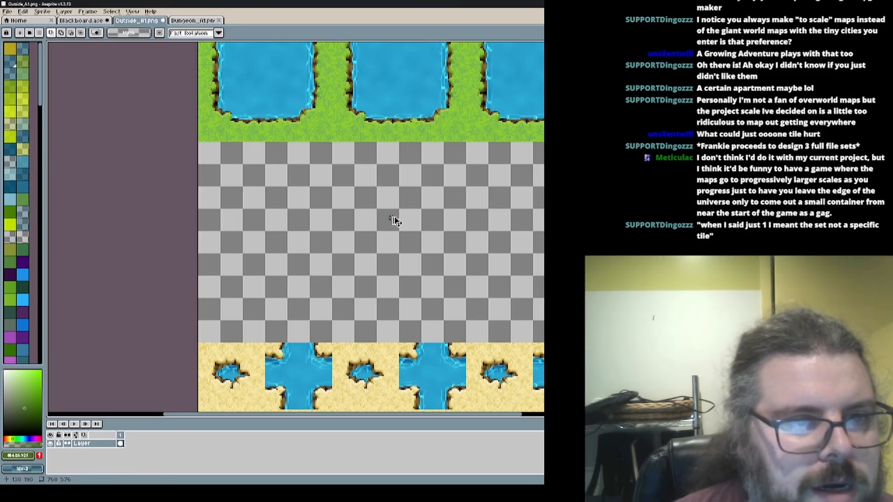
Convert Outside_A1.png to RGB color mode and paste the copied dark blue water autotiles into the cleared block
key(ctrl+v)
key(ctrl+z)
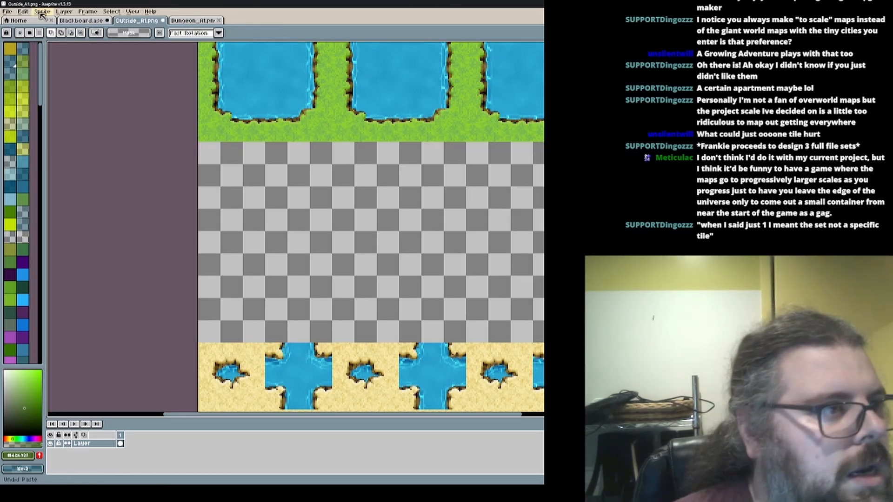
click(41, 13)
mouse_move(83, 30)
click(128, 31)
key(ctrl+v)
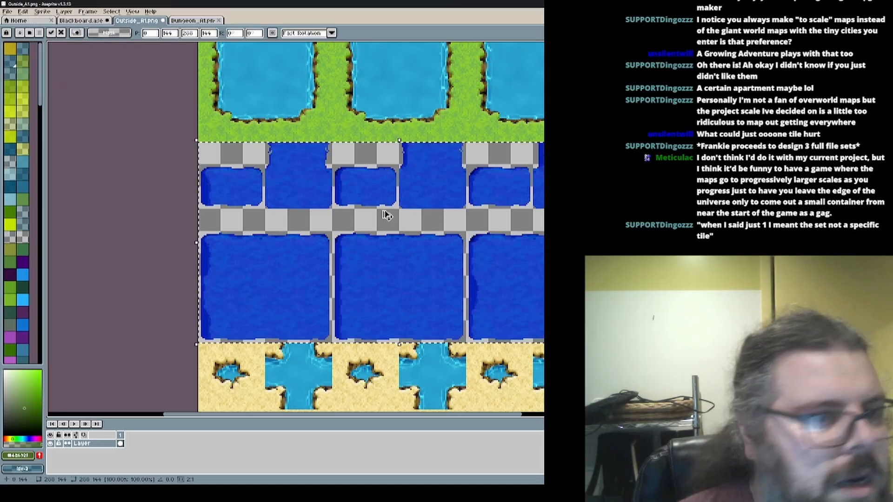
click(389, 127)
middle_drag(389, 102, 360, 221)
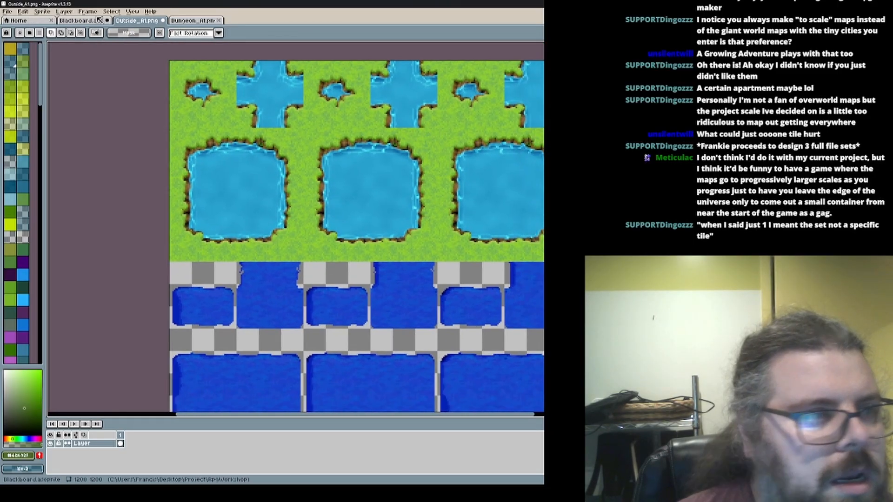
Select the block of light blue, rock-edged water autotiles in the first row of Dungeon_A1.png for copying
click(79, 20)
click(193, 20)
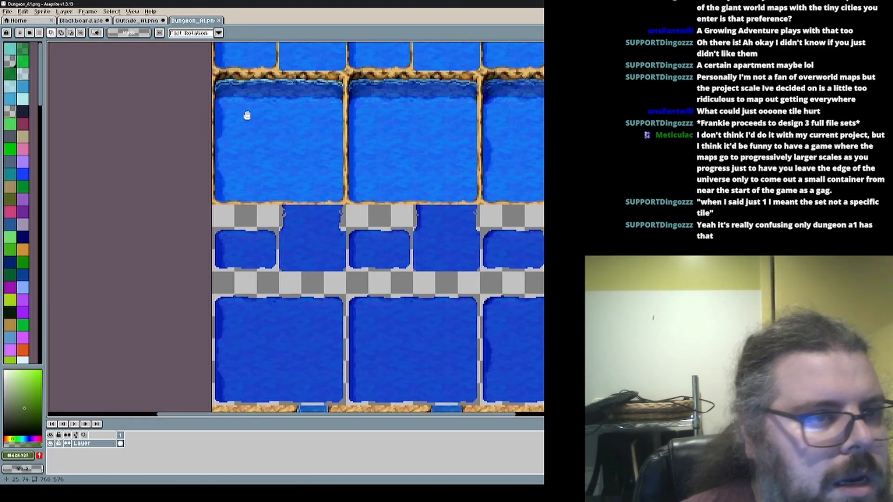
middle_drag(247, 115, 242, 197)
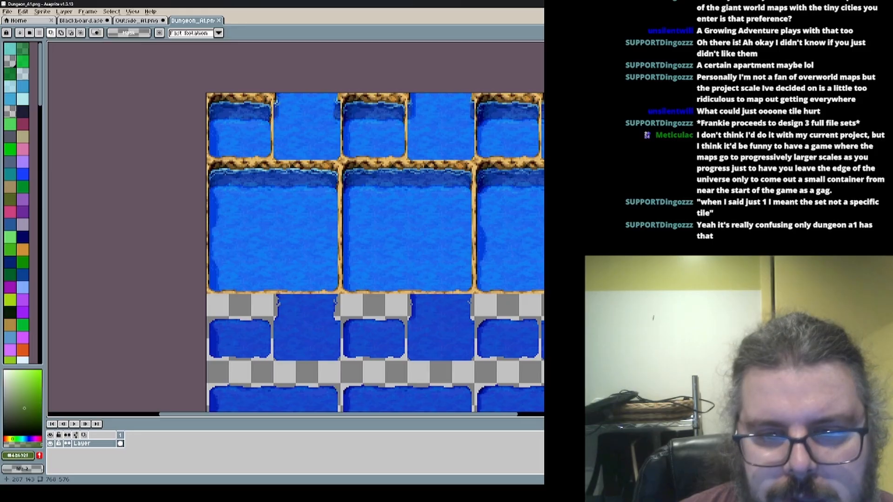
middle_drag(369, 114, 387, 170)
Clear the grass-edged water autotiles at the top of Outside_A1.png and paste the copied light blue water block in their place
click(136, 20)
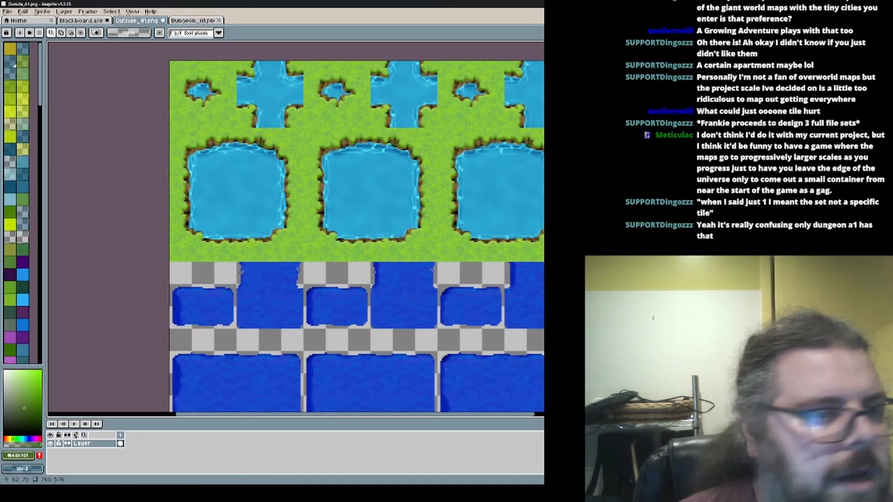
middle_drag(596, 284, 596, 309)
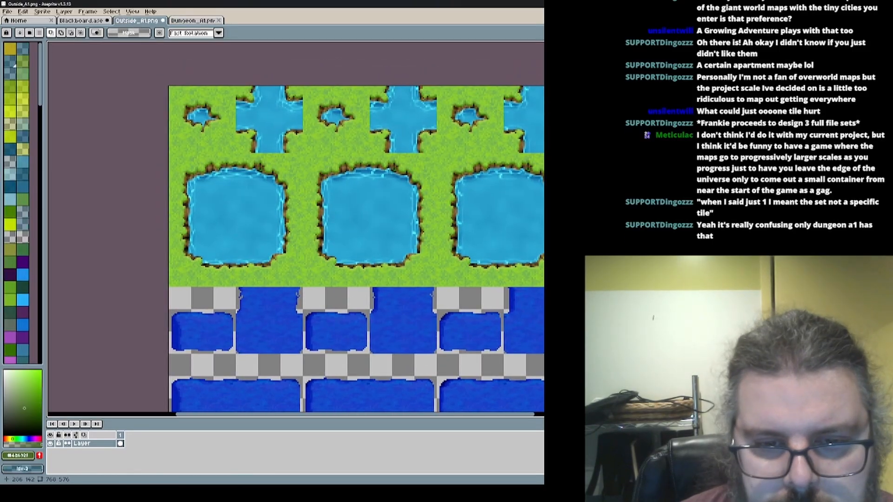
key(ctrl+v)
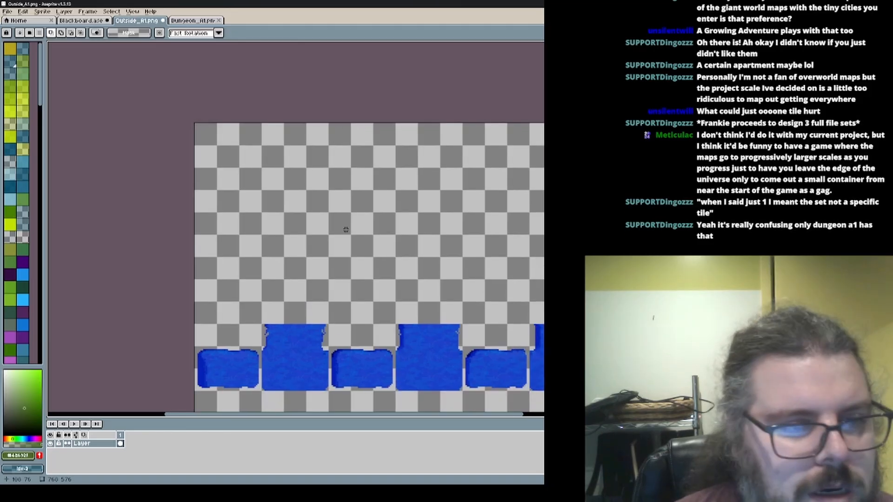
key(Return)
scroll(210, 265, down, 3)
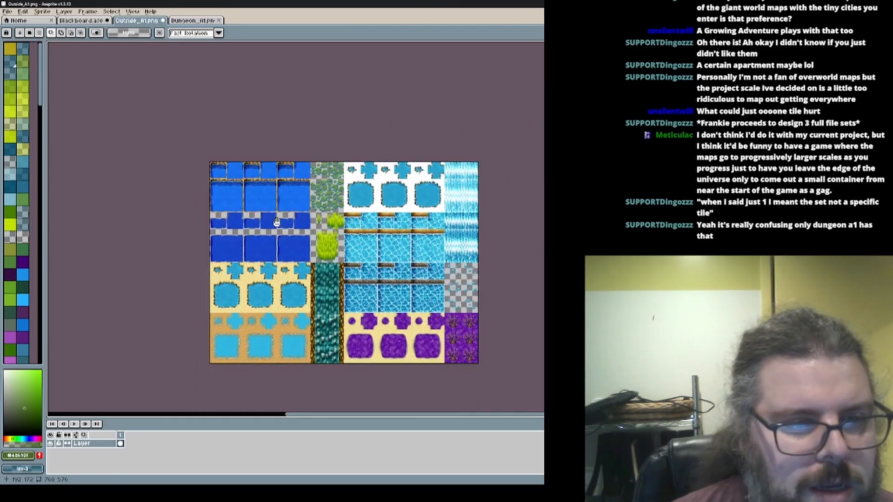
scroll(209, 265, up, 1)
Save the modified Outside_A1.png tileset
click(7, 11)
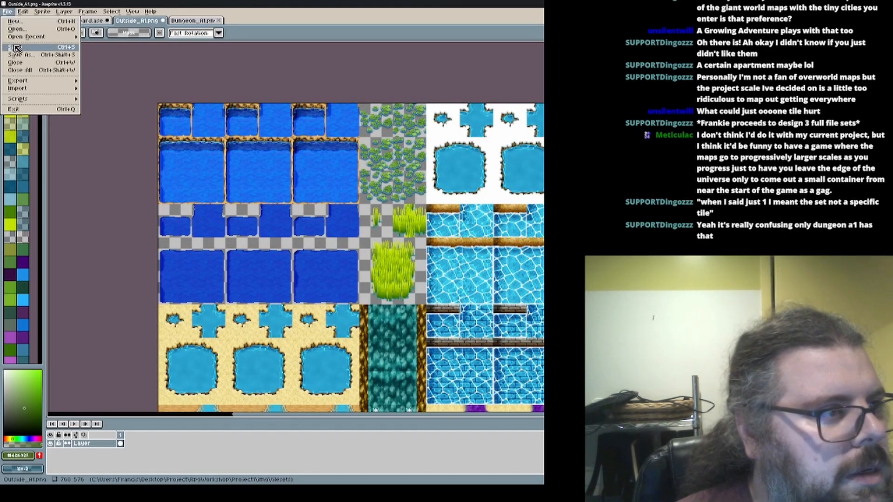
click(19, 46)
click(6, 12)
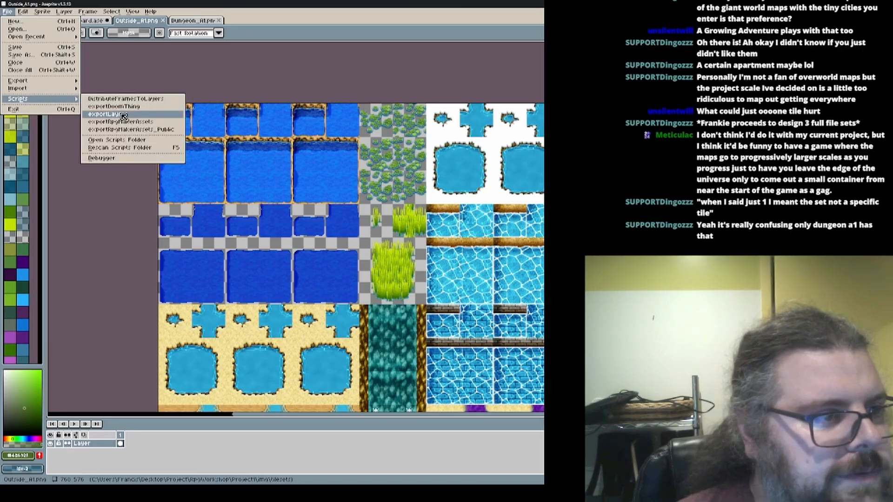
click(289, 84)
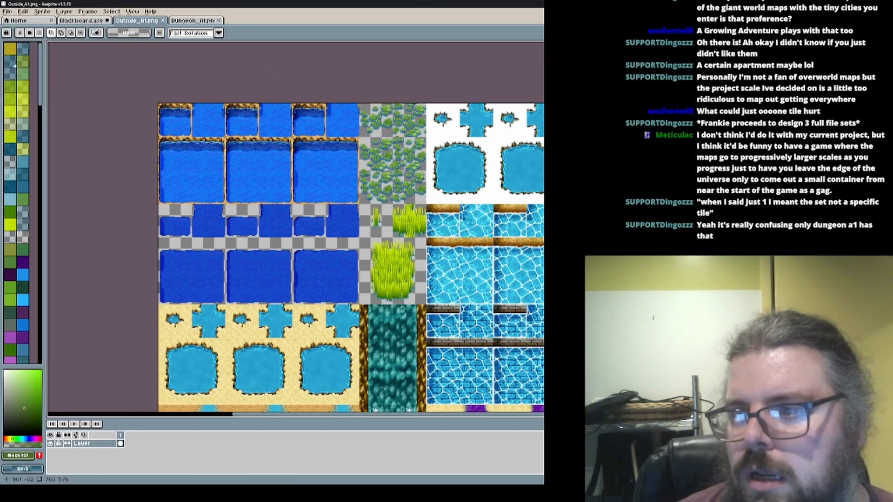
Switch to RPG Maker MZ and reload the tileset graphics by opening SCity_Fountain and returning to SCity_Docks
key(alt+Tab)
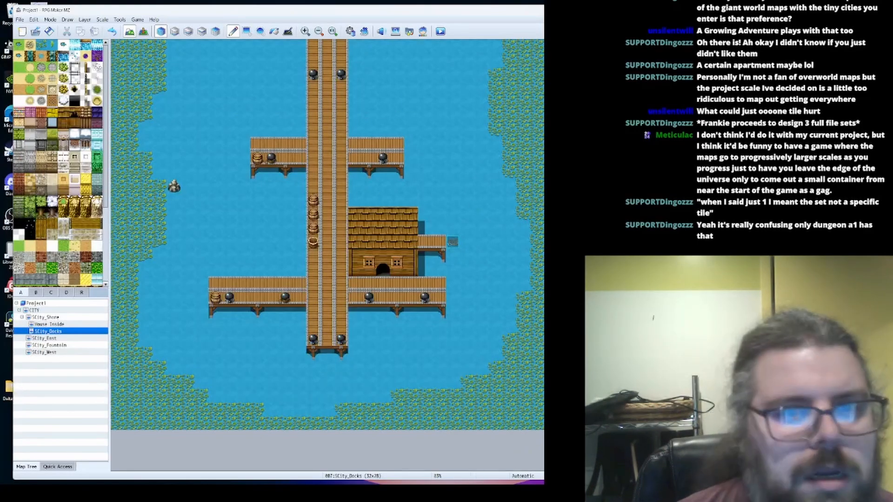
key(super+Up)
click(65, 346)
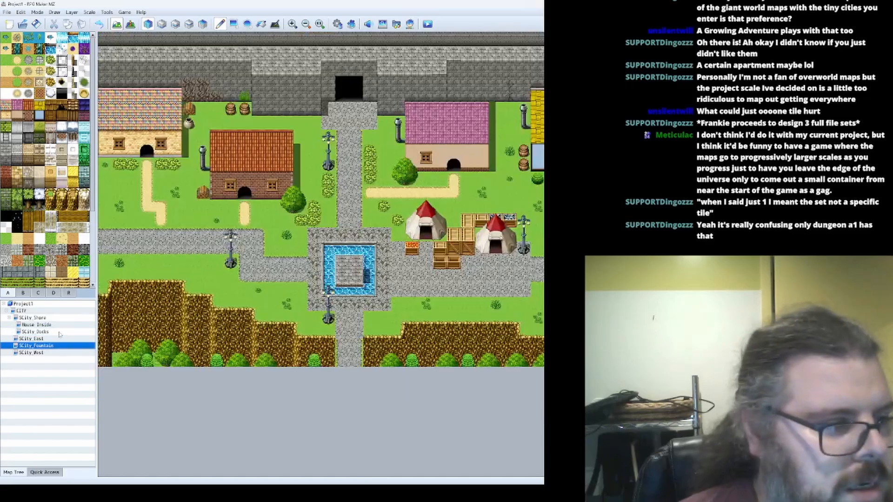
click(59, 333)
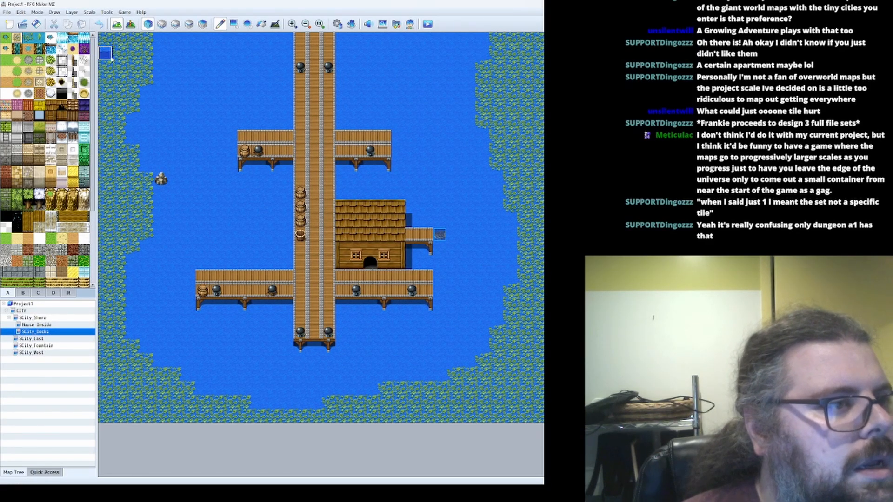
Flood-fill the swamp-grass border around the docks with the dark blue water tile, finishing with the pencil tool active
click(262, 25)
click(135, 65)
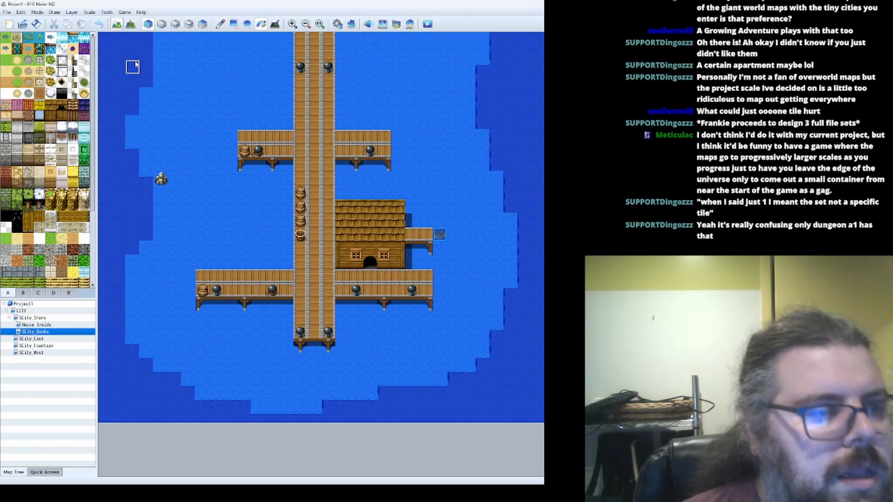
click(220, 24)
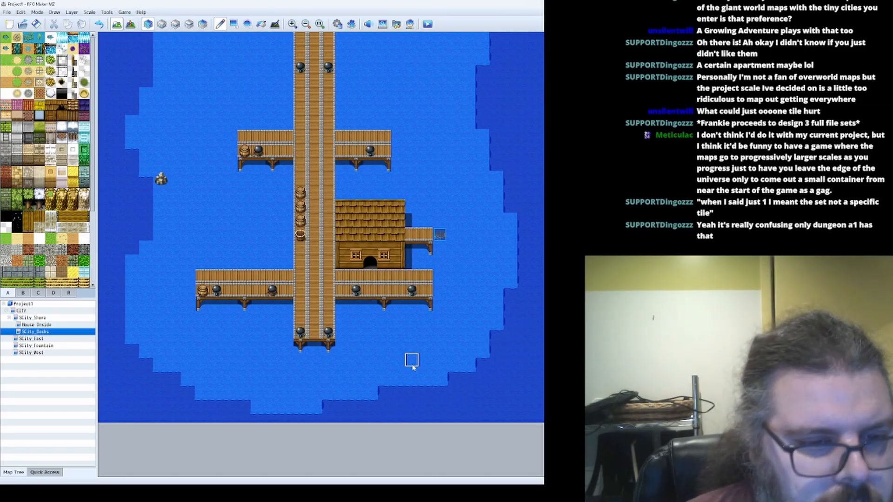
Examine how the dark blue water's edges meet the lighter water along the western and southern sides of the docks map
ctrl+scroll(152, 234, up, 2)
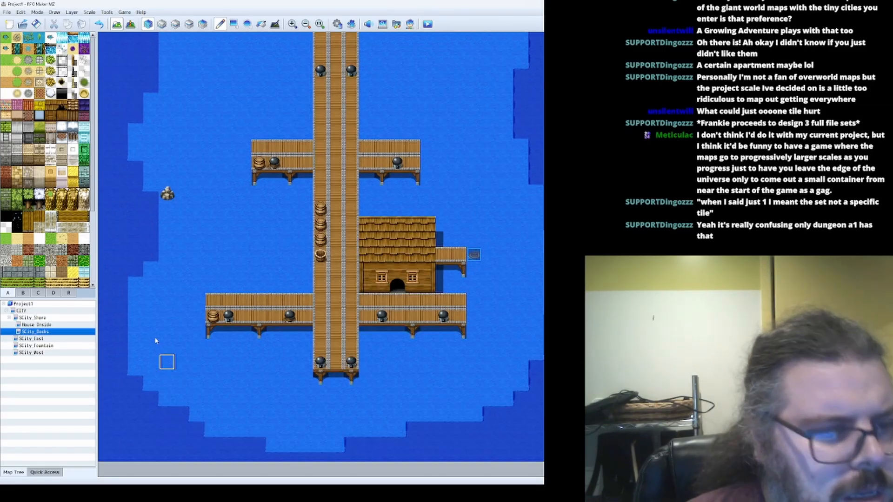
scroll(167, 325, up, 5)
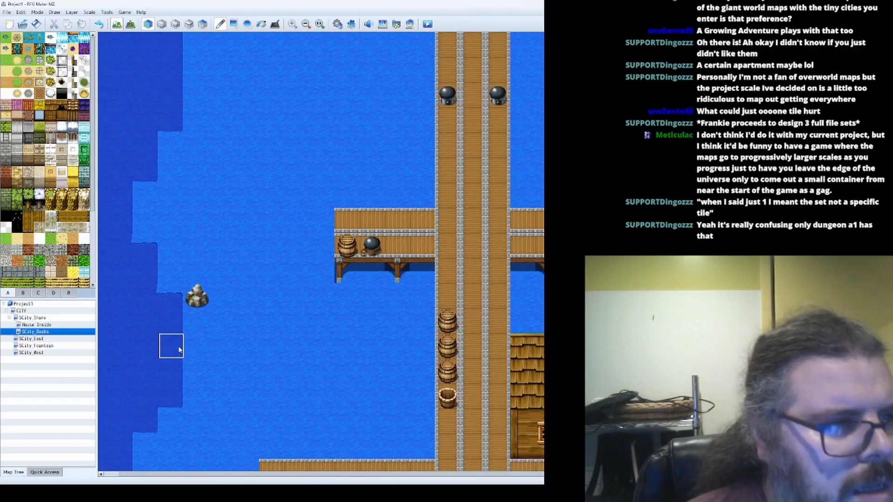
click(144, 171)
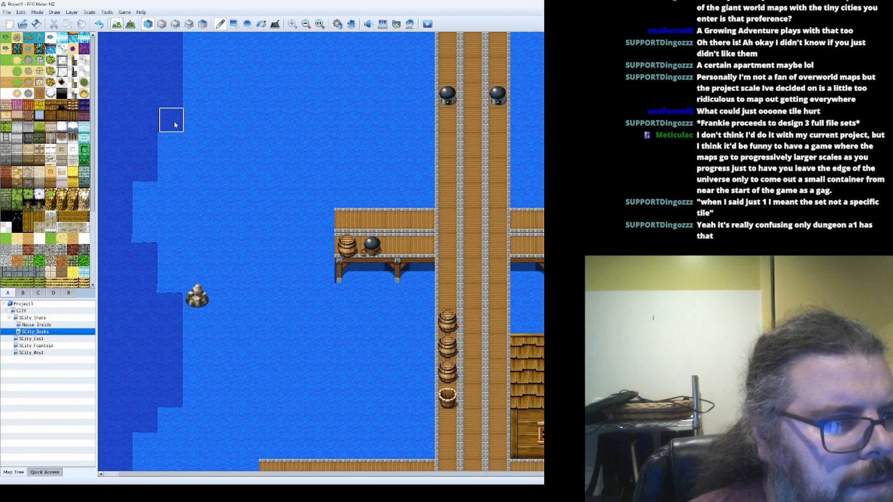
ctrl+scroll(199, 155, down, 1)
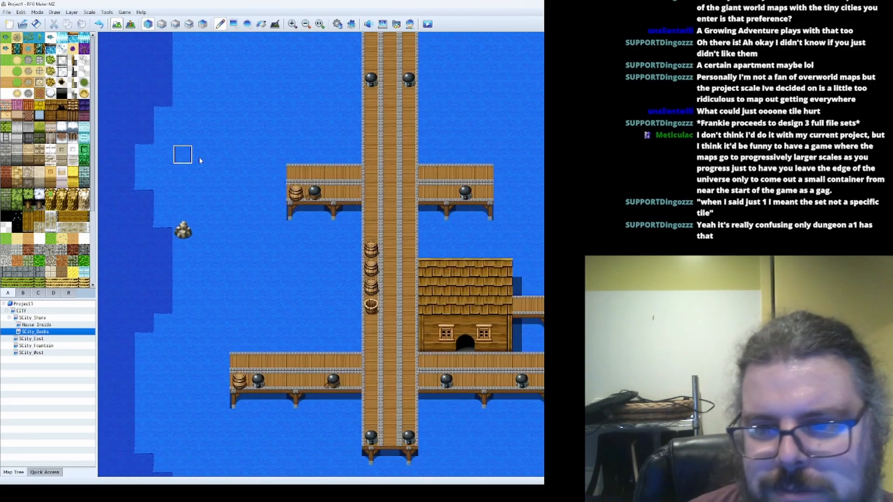
scroll(204, 161, down, 2)
scroll(208, 161, down, 3)
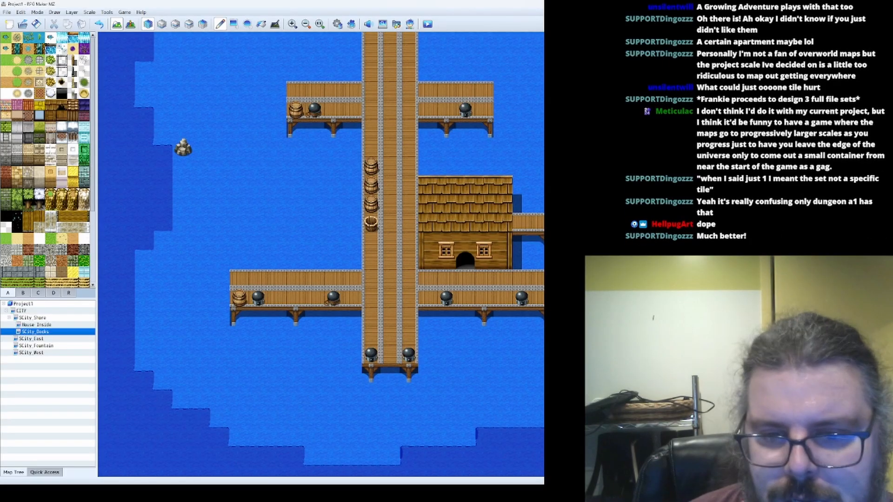
ctrl+scroll(321, 253, up, 1)
scroll(321, 253, down, 2)
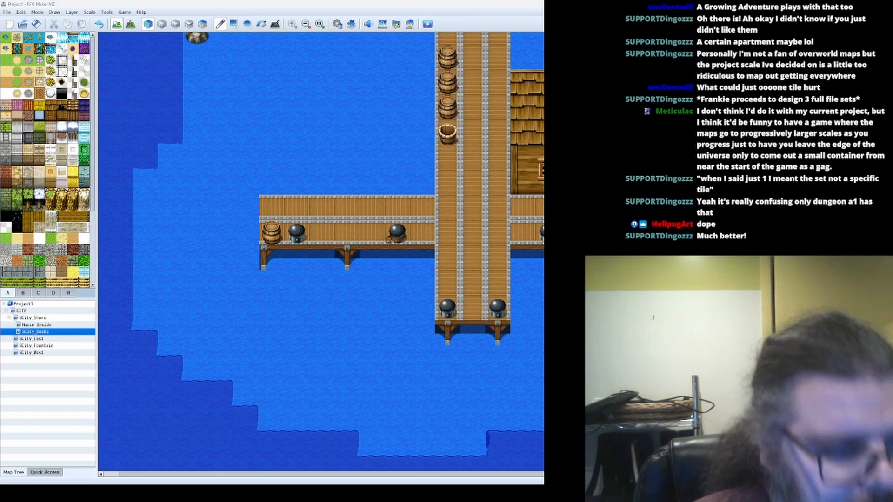
Switch to Aseprite and examine the edges and corners of the dark blue water autotiles in Outside_A1.png
key(alt+Tab)
scroll(377, 252, up, 3)
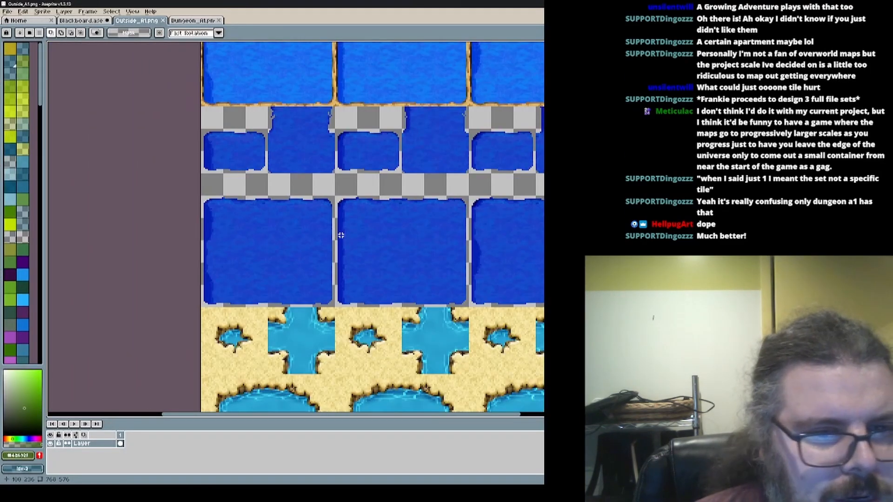
middle_drag(377, 252, 335, 266)
scroll(335, 265, down, 3)
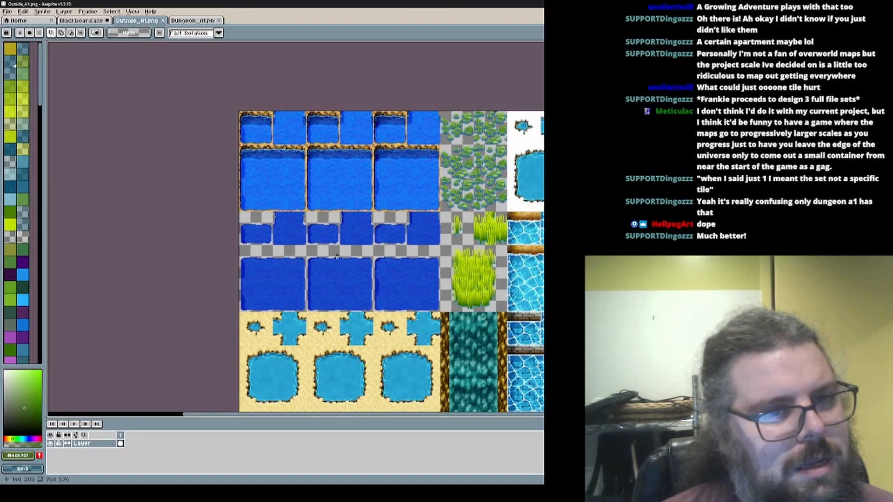
scroll(316, 292, up, 2)
scroll(314, 294, down, 1)
scroll(285, 266, up, 2)
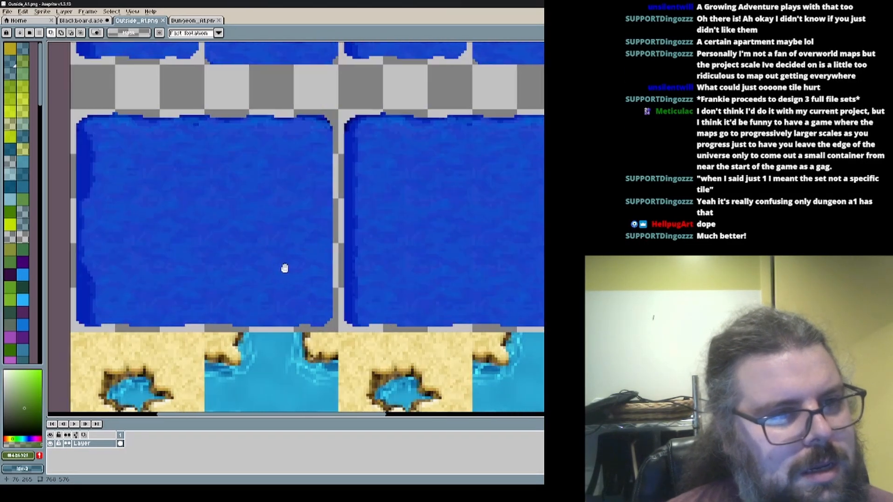
scroll(261, 244, down, 1)
middle_drag(307, 203, 280, 263)
scroll(143, 273, down, 1)
scroll(143, 272, up, 1)
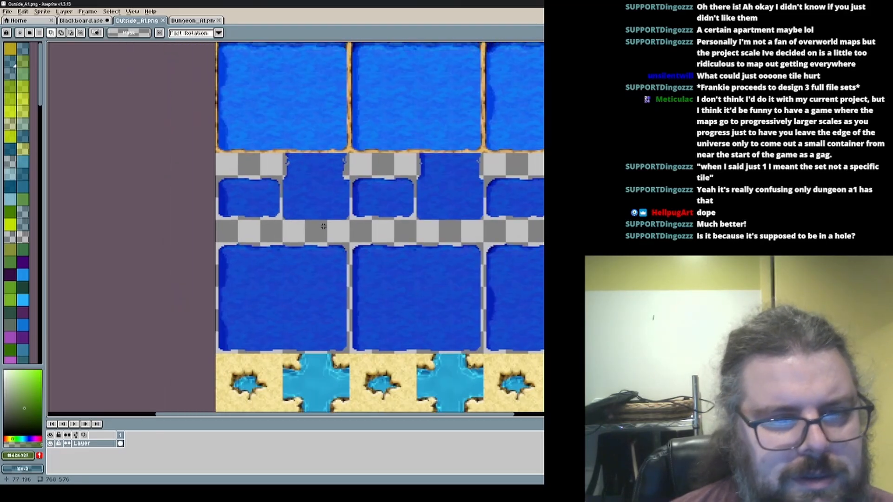
mouse_move(286, 3)
mouse_down()
mouse_move(725, 319)
mouse_move(701, 313)
mouse_move(277, 2)
mouse_up()
scroll(225, 278, up, 1)
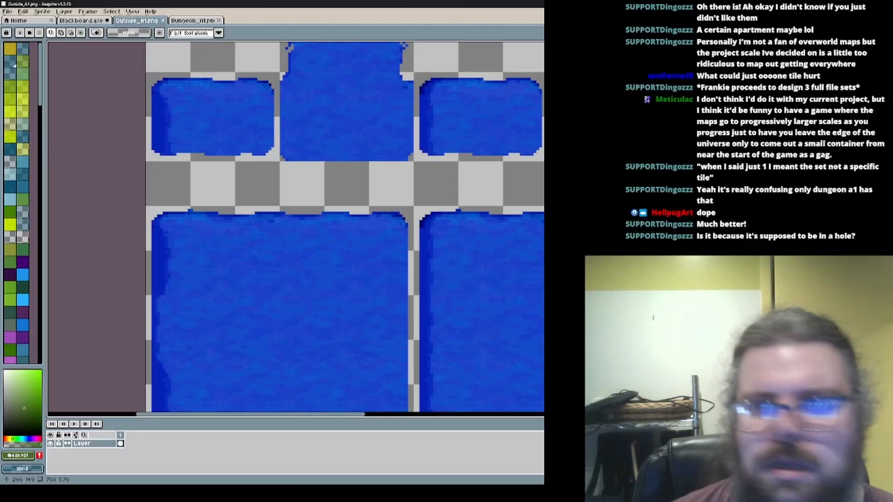
Lasso the upper-left corner of the first large dark blue water autotile, nudge it one pixel up and left, and deselect
middle_drag(305, 300, 389, 285)
scroll(389, 285, up, 2)
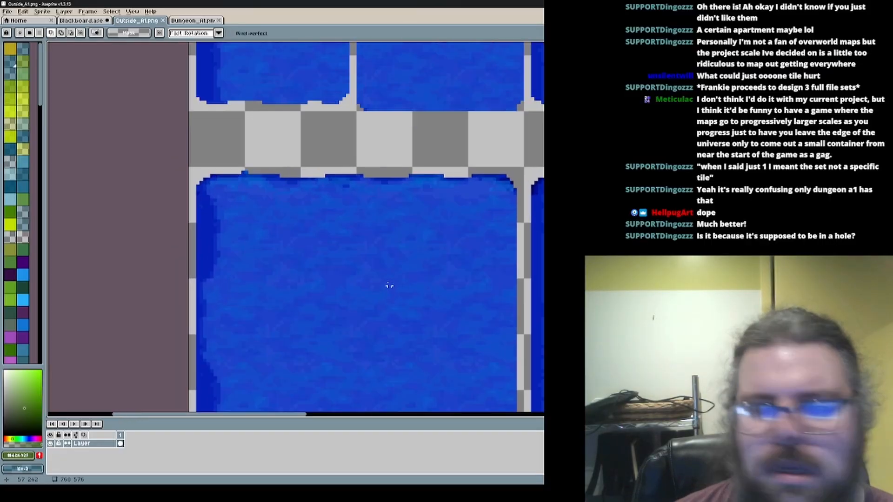
mouse_move(143, 210)
mouse_down()
mouse_move(200, 183)
mouse_move(147, 134)
mouse_up()
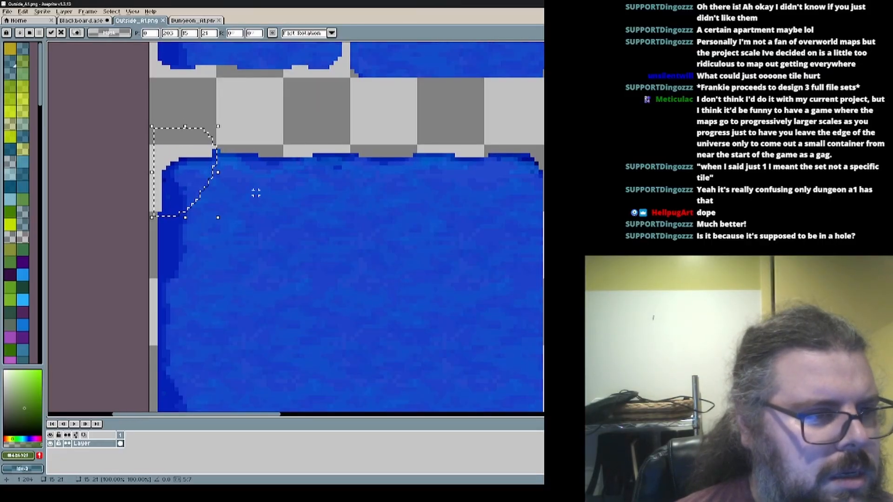
key(Up)
key(Left)
key(ctrl+d)
scroll(298, 180, down, 2)
mouse_move(479, 255)
middle_down()
mouse_move(444, 247)
mouse_move(307, 254)
mouse_move(304, 228)
middle_up()
scroll(306, 253, down, 1)
scroll(306, 253, down, 2)
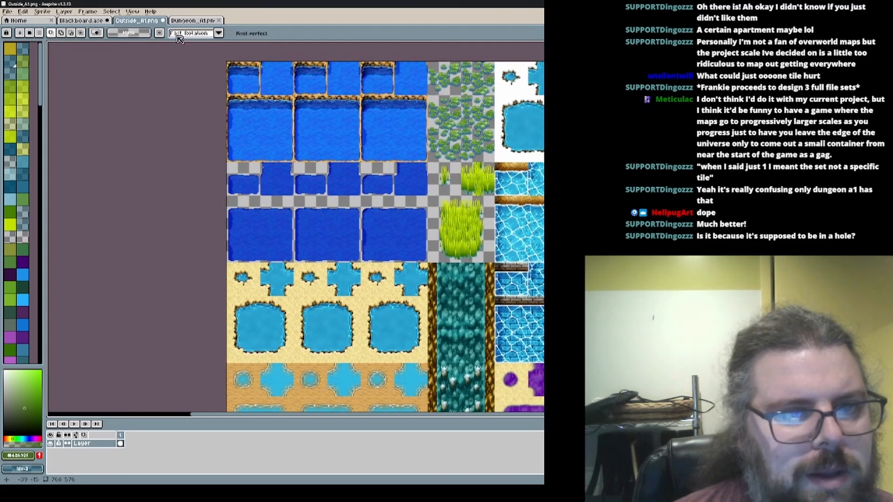
Save Outside_A1.png and switch to RPG Maker MZ to check the dark water's edges on the docks map
click(7, 14)
click(16, 47)
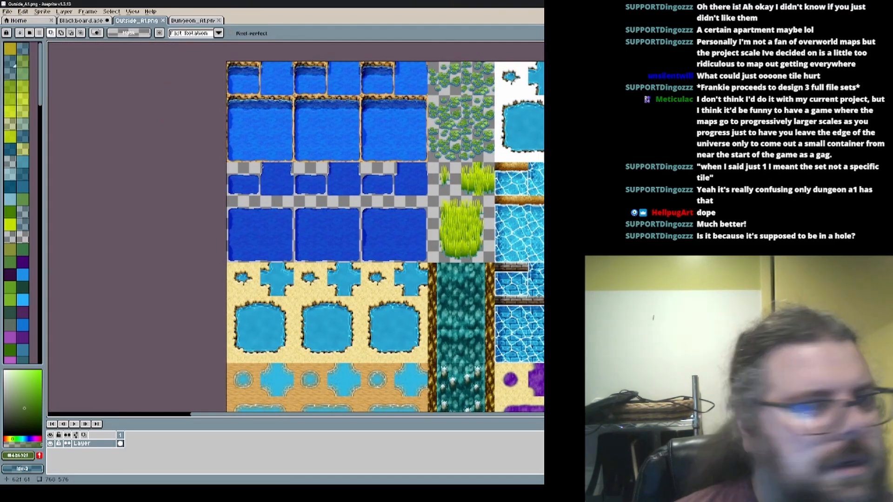
click(852, 4)
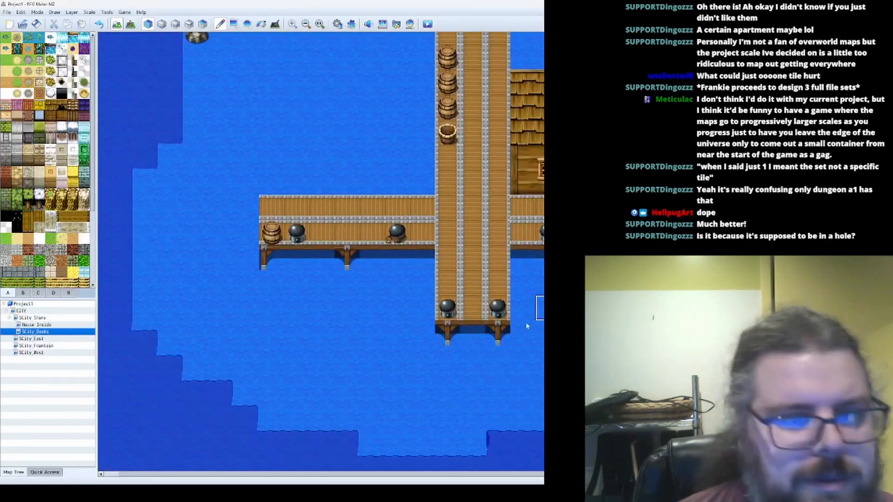
scroll(461, 358, up, 1)
scroll(458, 358, up, 7)
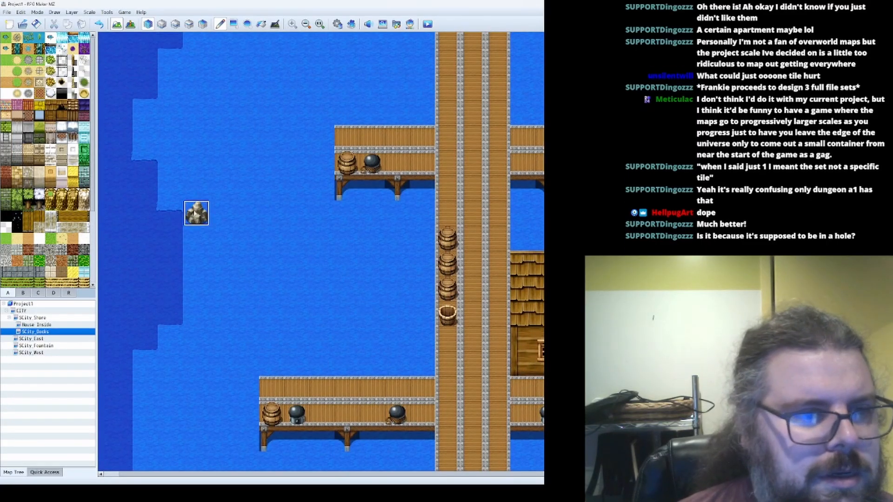
scroll(245, 261, up, 1)
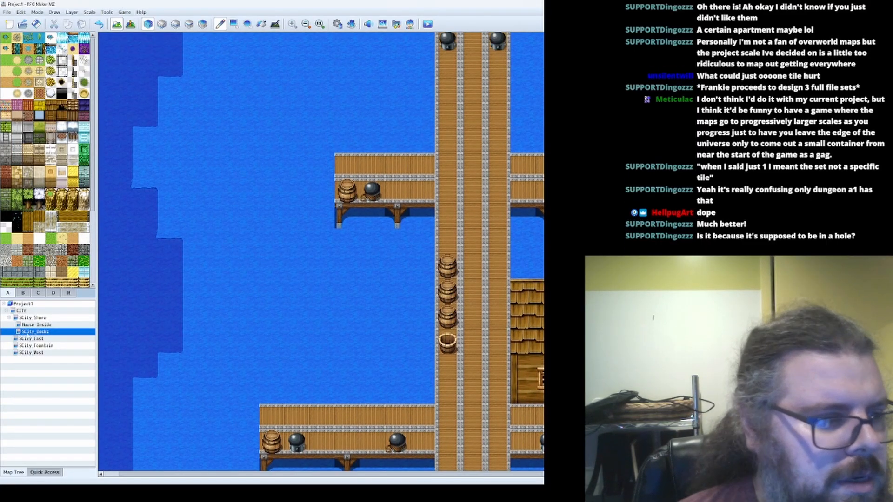
Open the SCity_Shore map and flood-fill its river and sea with the rock-edged blue water tile
click(44, 319)
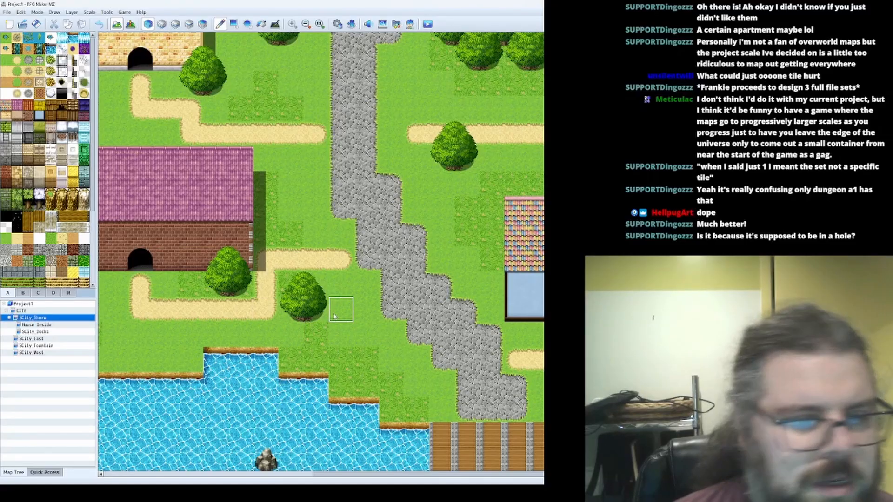
scroll(336, 314, down, 1)
ctrl+scroll(335, 314, down, 3)
ctrl+scroll(286, 304, down, 1)
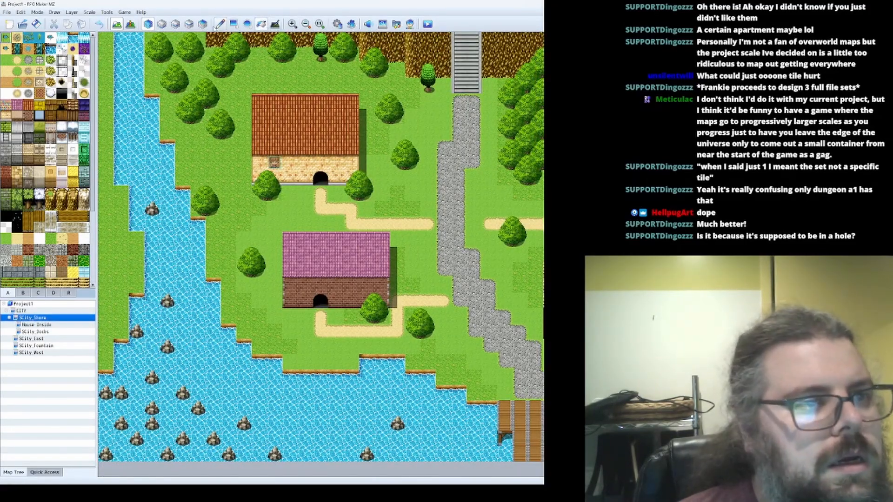
click(148, 189)
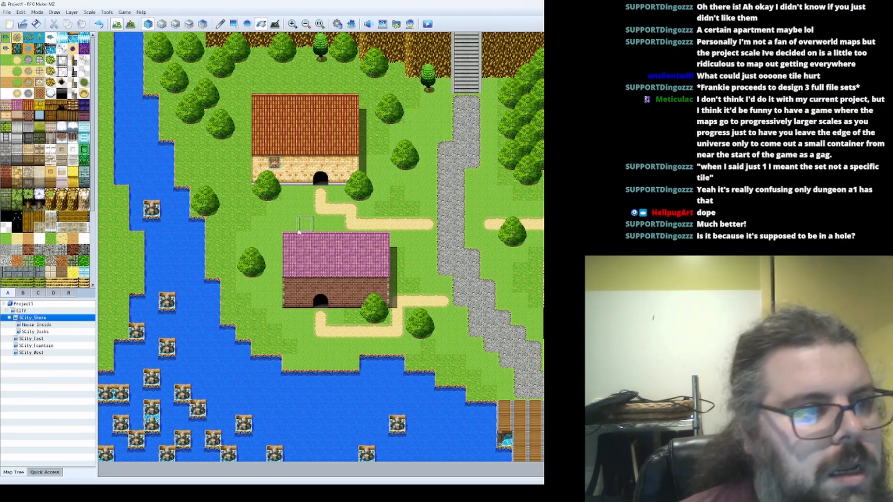
Open the SCity_East map and flood-fill the water at its lower edge with the rock-edged blue water tile
ctrl+scroll(312, 224, down, 1)
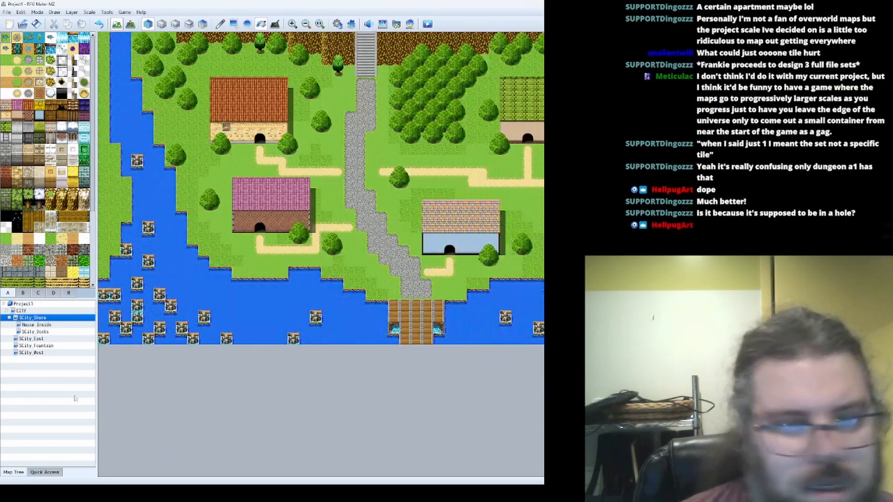
click(41, 339)
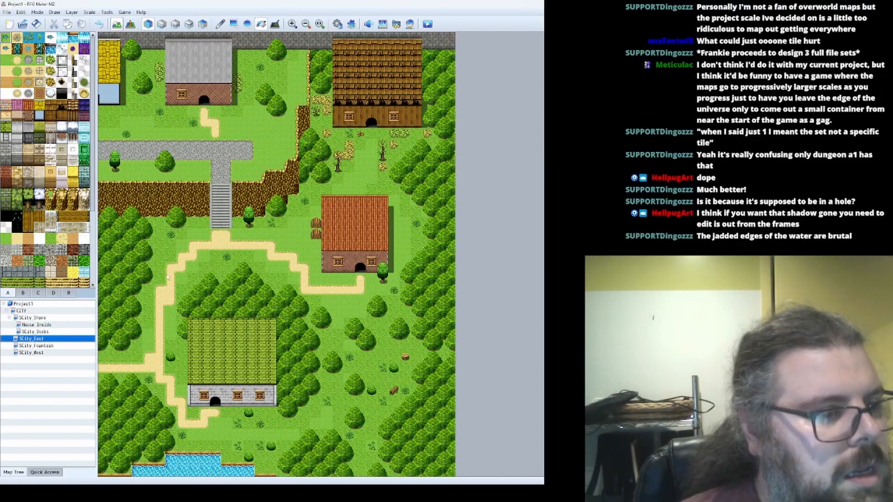
scroll(214, 360, down, 2)
click(204, 437)
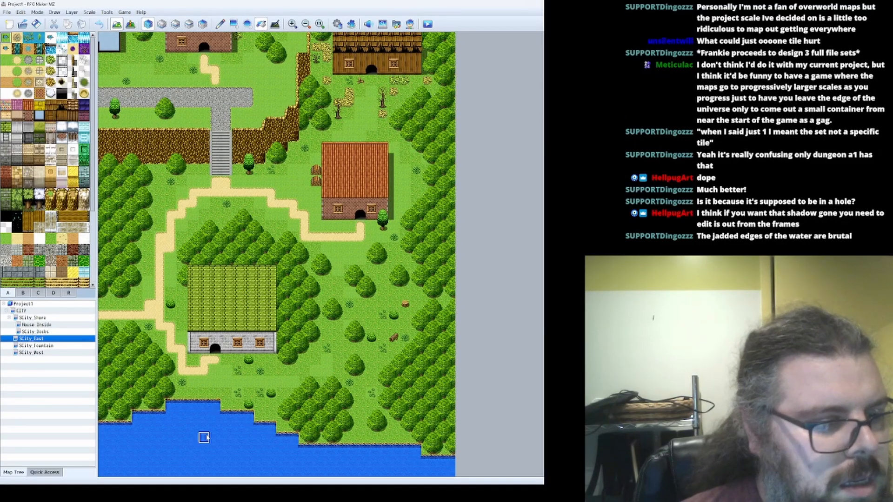
Open the SCity_West map and flood-fill its river with the rock-edged blue water tile on layer 1
click(41, 346)
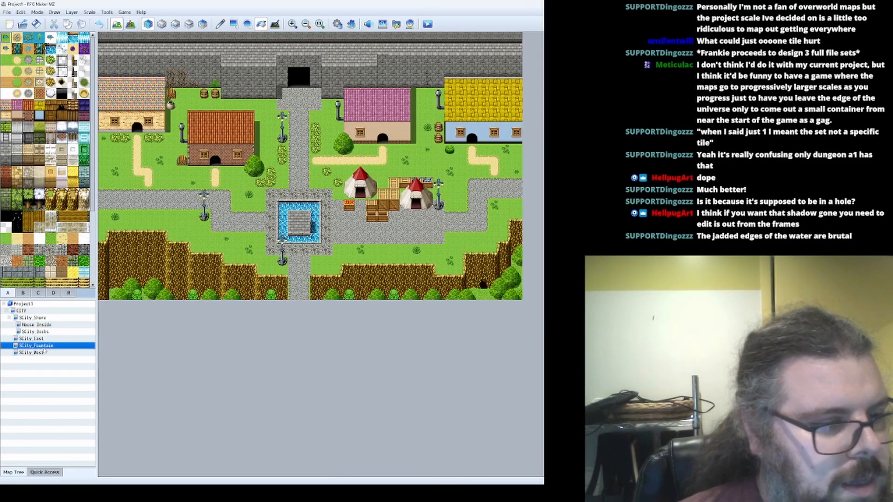
click(33, 353)
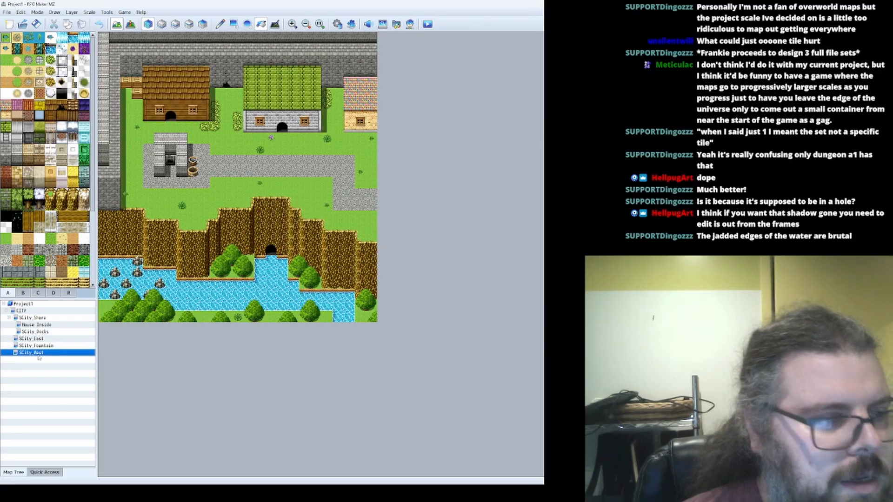
click(274, 298)
key(ctrl+z)
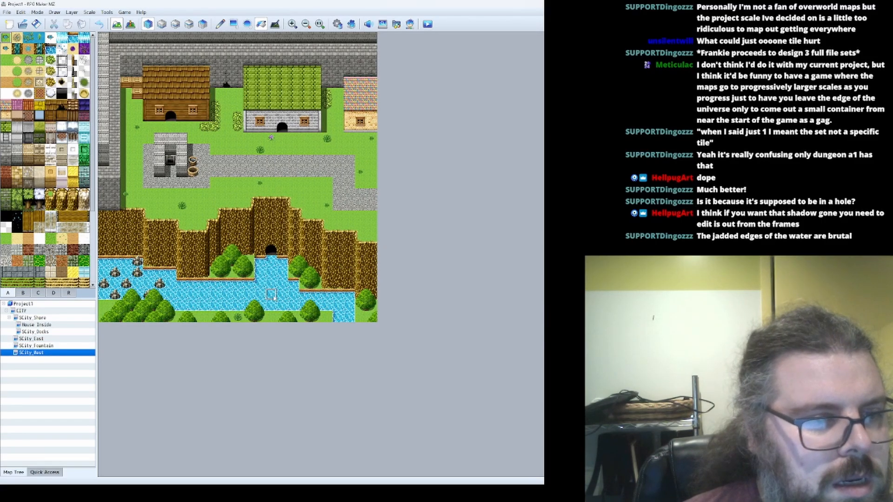
click(275, 298)
key(ctrl+z)
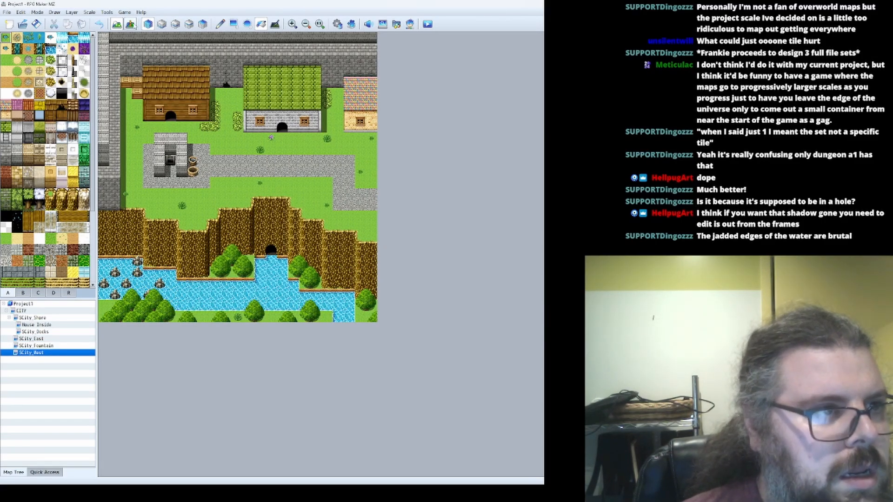
click(264, 295)
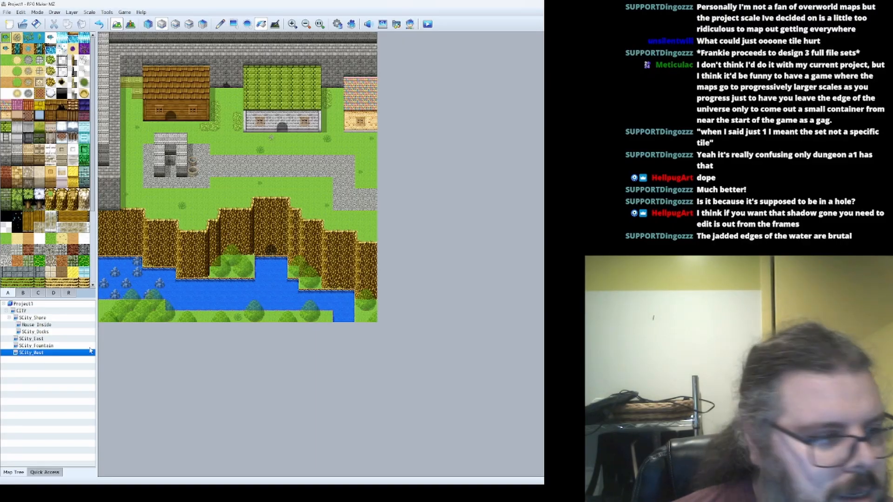
Look through the SCity_Fountain, SCity_East, House Inside, SCity_Shore and SCity_Docks maps to compare their water
click(47, 346)
click(44, 339)
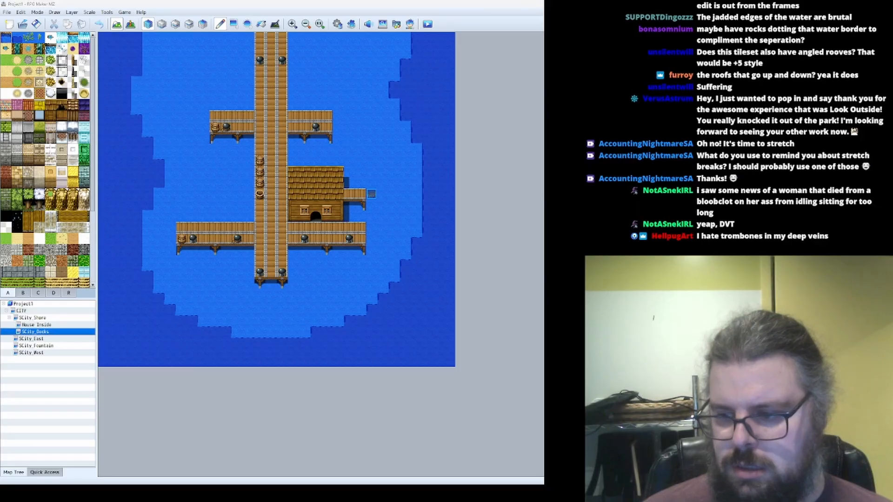
click(43, 339)
click(44, 324)
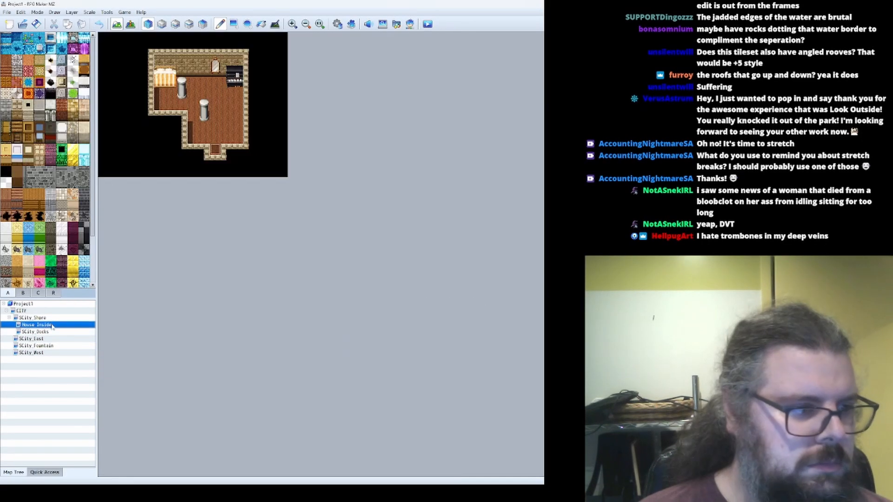
click(44, 318)
click(45, 333)
Confirm the SCity_East map's properties and paint water across the sea along the map's lower edge
drag(109, 457, 386, 469)
double_click(31, 338)
click(533, 345)
mouse_move(442, 441)
mouse_down()
mouse_move(270, 442)
mouse_move(140, 460)
mouse_move(217, 455)
mouse_move(291, 436)
mouse_move(428, 451)
mouse_move(446, 439)
mouse_move(283, 437)
mouse_up()
Go to the SCity_West map and paint water over several rocks in the western part of the river
key(Down)
key(Down)
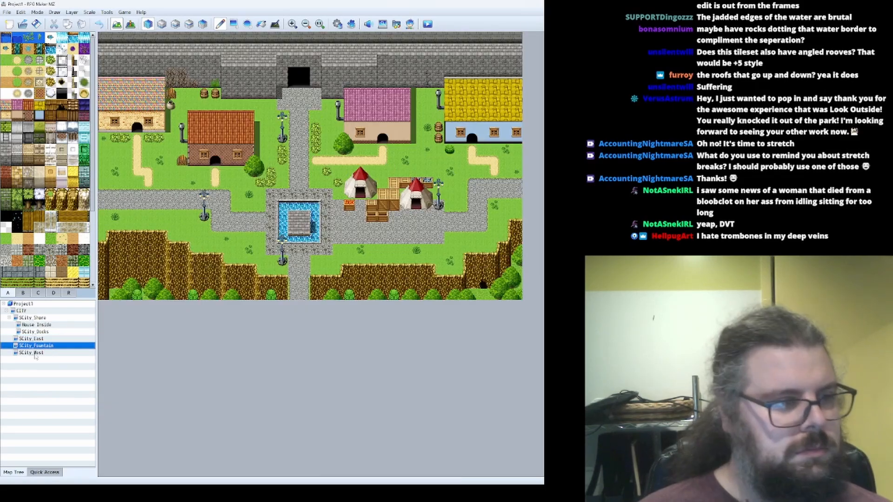
click(159, 282)
click(115, 271)
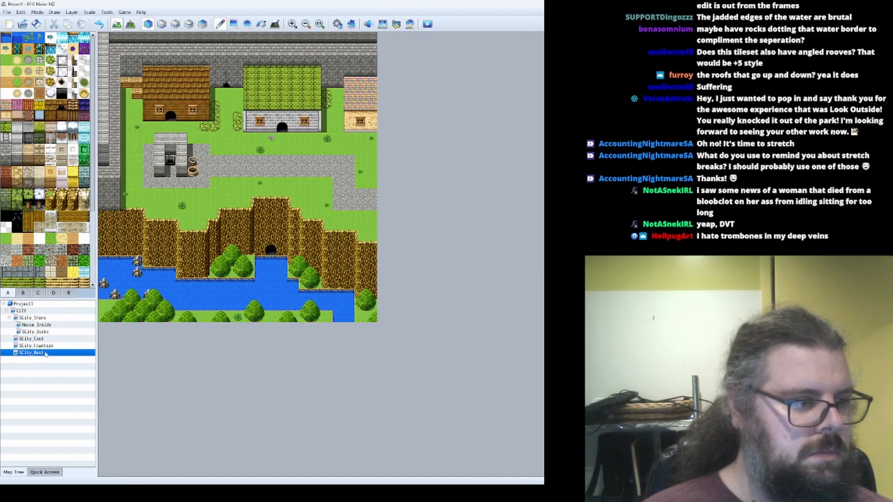
click(126, 282)
Create a copy of the SCity_West map beneath it, named SCity_WestRiver
right_click(38, 354)
click(49, 365)
key(Return)
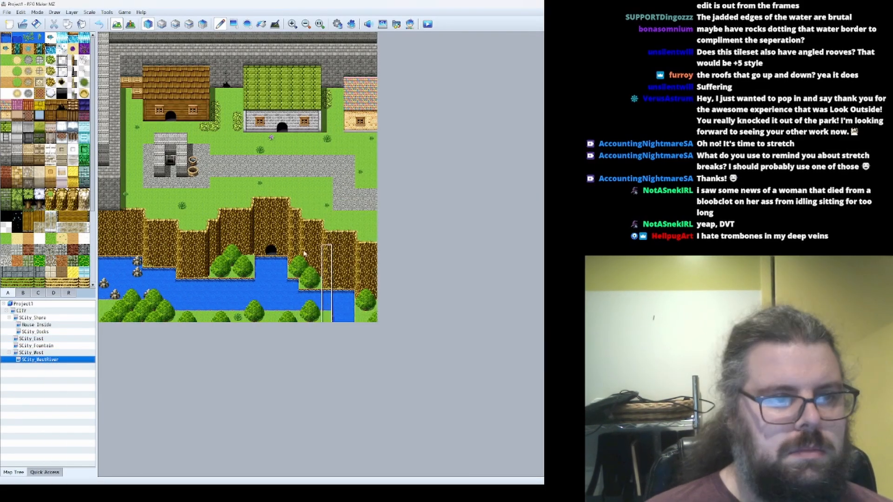
Rebuild the eastern part of SCity_WestRiver as straight bands of stone wall, cliff, river and grass, extending them west over the houses
right_drag(368, 235, 361, 49)
click(360, 38)
right_click(361, 172)
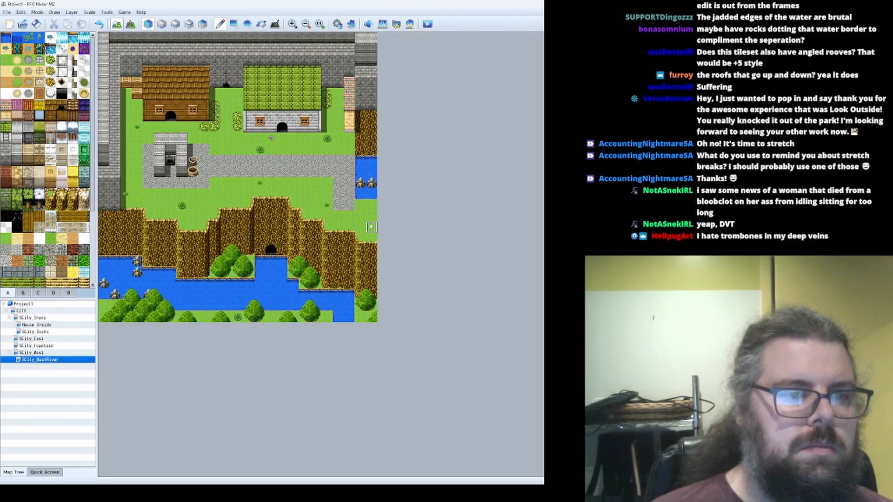
click(361, 183)
right_drag(361, 227, 360, 38)
drag(359, 38, 282, 38)
Set the SCity_WestRiver map's height to 20 tiles
right_click(50, 358)
click(60, 362)
key(Escape)
right_click(55, 361)
click(66, 365)
double_click(418, 182)
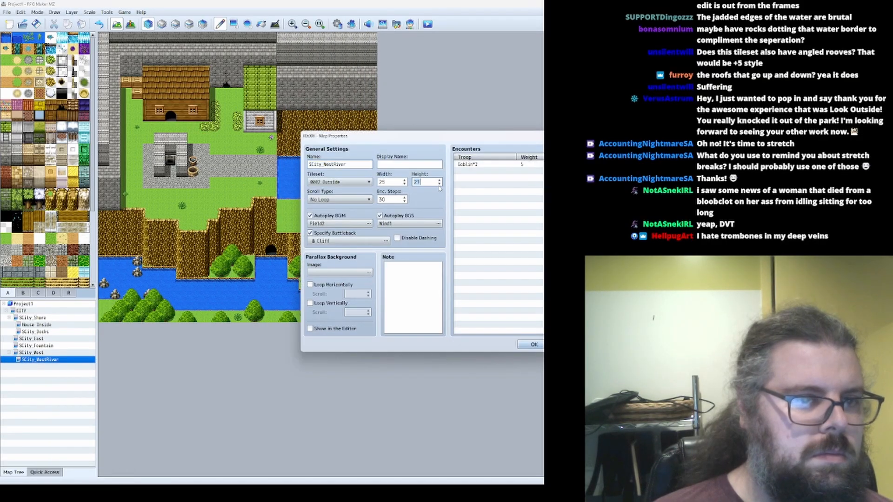
text(20)
click(530, 345)
Shorten the SCity_WestRiver map to a height of 18 tiles and finally 17 tiles
right_click(77, 361)
click(87, 365)
double_click(419, 183)
text(18)
key(Return)
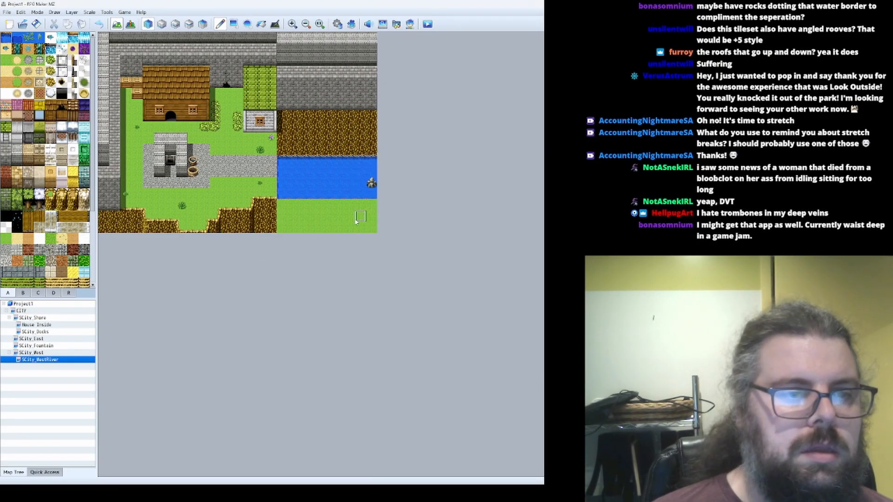
right_click(68, 361)
click(78, 366)
text(17)
Extend the wall, cliff and river bands west to the wooden house and vary the south bank with water and grass
drag(282, 38, 214, 38)
right_click(271, 172)
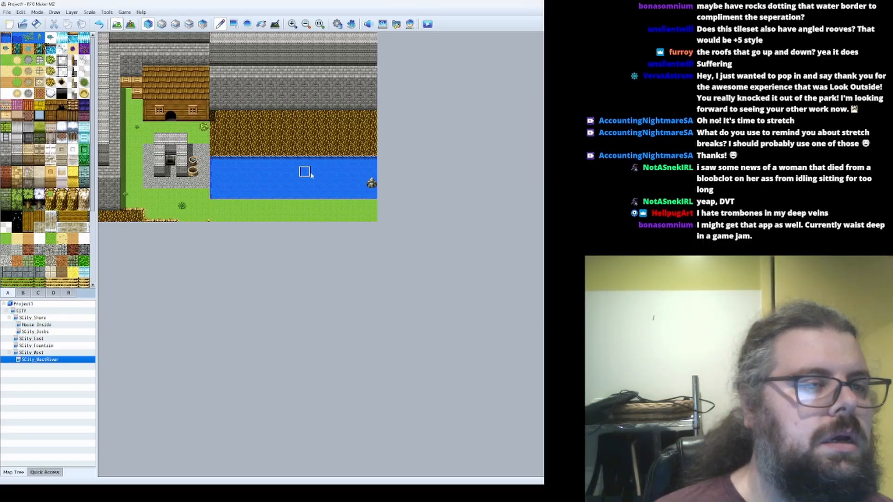
drag(282, 204, 215, 205)
right_click(337, 205)
drag(336, 194, 270, 204)
drag(175, 217, 125, 205)
right_click(236, 194)
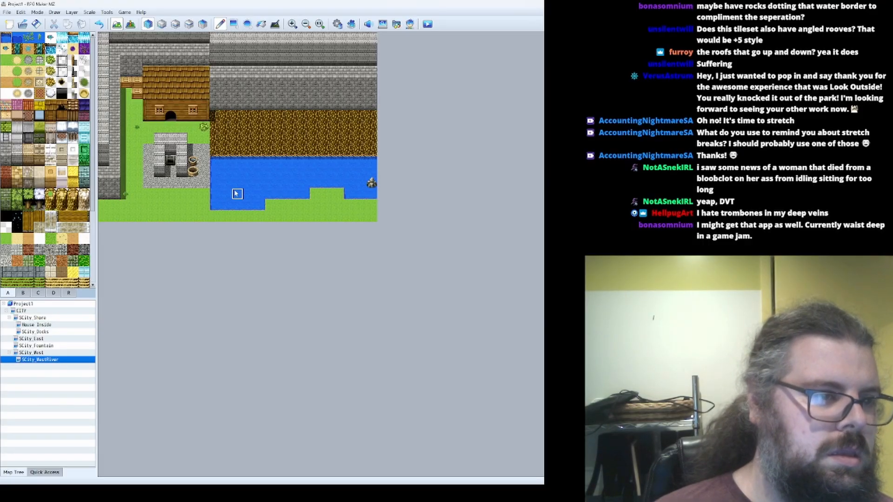
Paint the river through to the western map edge and extend the cliff west over the stone yard
mouse_move(204, 194)
mouse_down()
mouse_move(123, 176)
mouse_move(193, 150)
mouse_up()
right_drag(226, 116, 237, 149)
drag(205, 149, 159, 161)
right_click(193, 172)
drag(193, 160, 160, 161)
right_drag(193, 116, 193, 149)
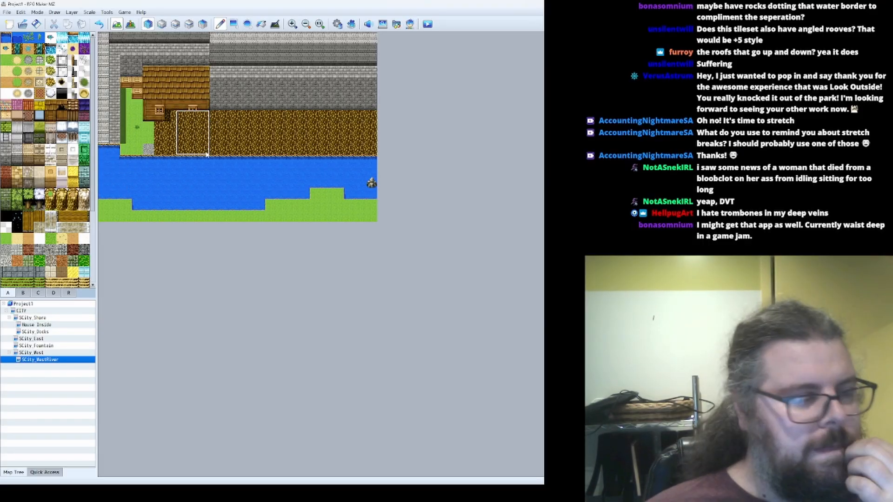
Extend the stone wall over the wooden house to the western edge and paint grass and water below it
right_drag(228, 64, 226, 105)
drag(204, 105, 103, 105)
drag(115, 138, 193, 150)
right_click(193, 183)
drag(137, 149, 104, 126)
Complete the cliff to the western edge and shape a grassy ledge in the river at its foot
right_click(160, 194)
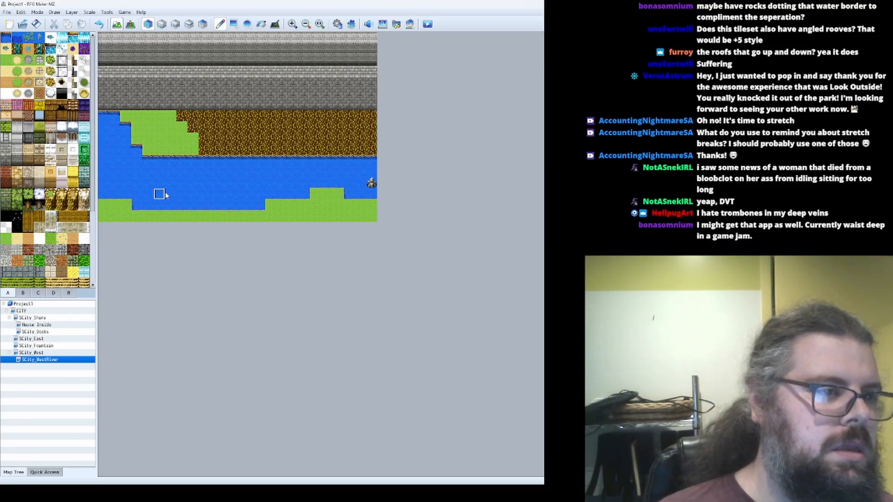
drag(160, 149, 137, 127)
mouse_move(182, 115)
mouse_down()
mouse_move(227, 154)
mouse_move(148, 160)
mouse_up()
right_click(248, 138)
mouse_move(227, 149)
mouse_down()
mouse_move(159, 138)
mouse_move(204, 138)
mouse_up()
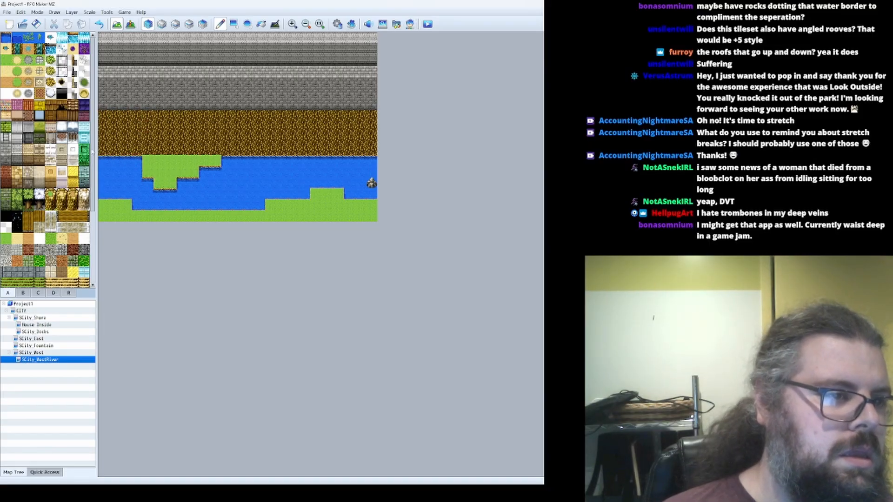
right_click(137, 183)
drag(126, 203, 175, 183)
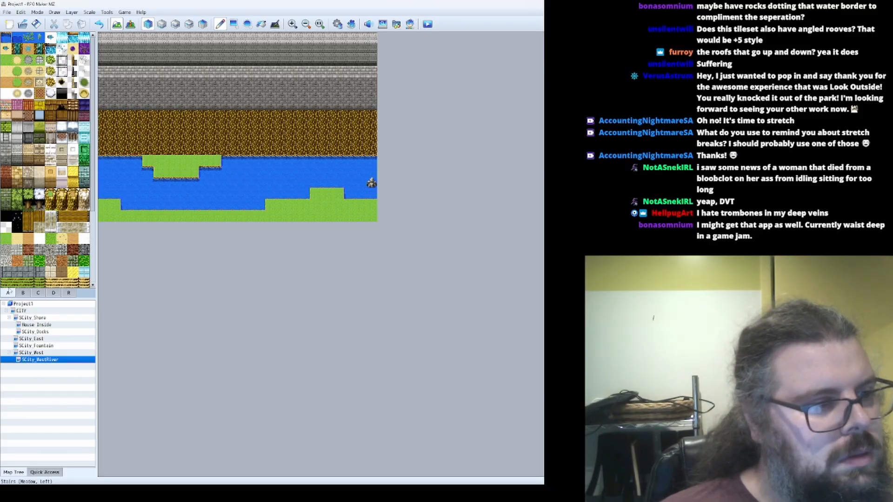
Scatter five rocks across the western end of the river
click(22, 293)
scroll(40, 227, up, 3)
scroll(40, 227, down, 3)
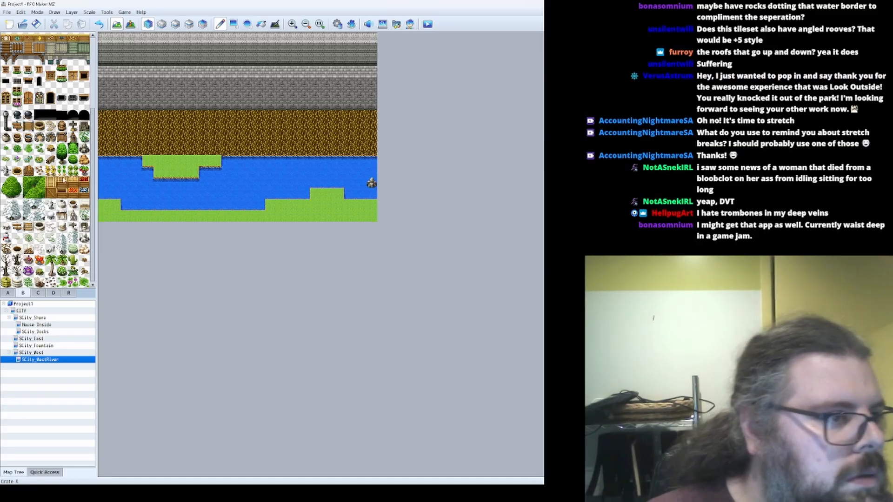
click(84, 149)
click(115, 194)
click(137, 171)
click(148, 194)
click(137, 205)
click(126, 183)
Widen the grassy ledge and the raised south bank, trim the bank with water, and add a rock near the eastern edge
right_click(171, 173)
drag(182, 184, 228, 161)
drag(327, 194, 249, 205)
right_click(293, 183)
drag(326, 194, 340, 194)
right_click(372, 183)
click(361, 193)
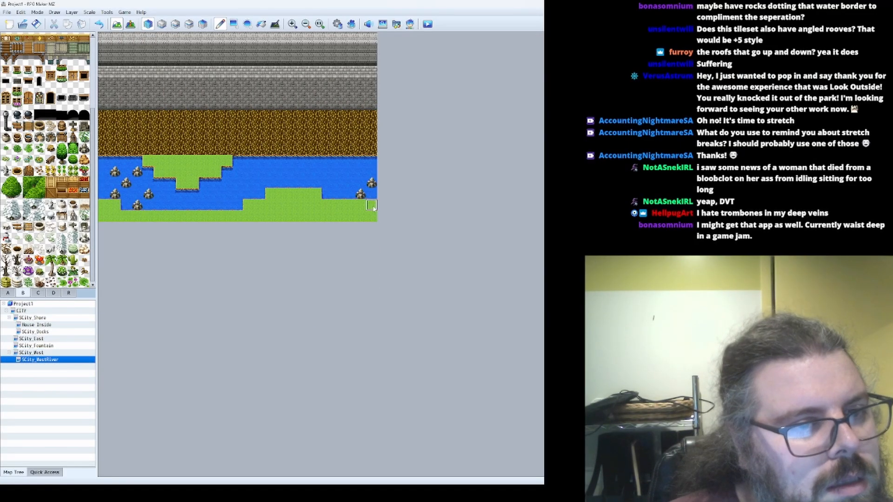
Plant large round trees along the river's south bank, some partly cut off by the map's lower edge
drag(6, 182, 17, 193)
click(126, 205)
click(103, 216)
click(148, 216)
click(204, 205)
click(238, 216)
click(271, 194)
click(304, 205)
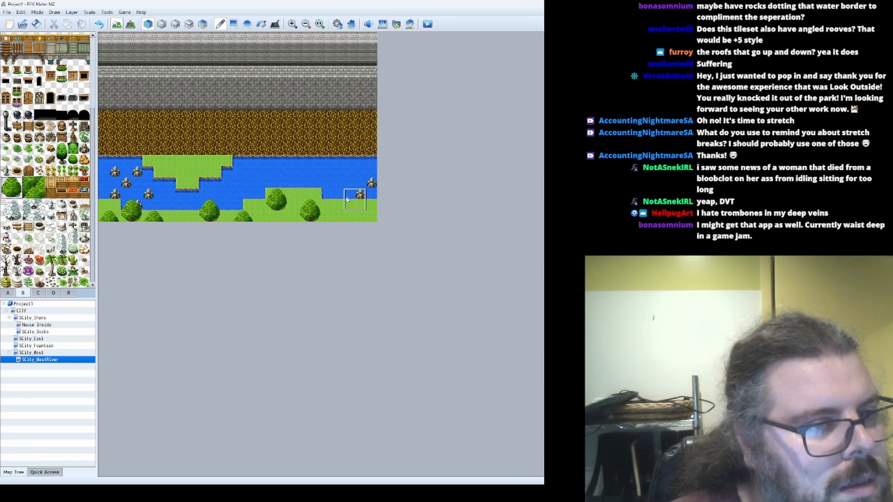
click(294, 183)
Add tall narrow trees among the round ones on the south bank and one at the ledge's western end
drag(62, 149, 62, 160)
click(182, 217)
click(226, 205)
click(260, 194)
click(271, 217)
click(338, 216)
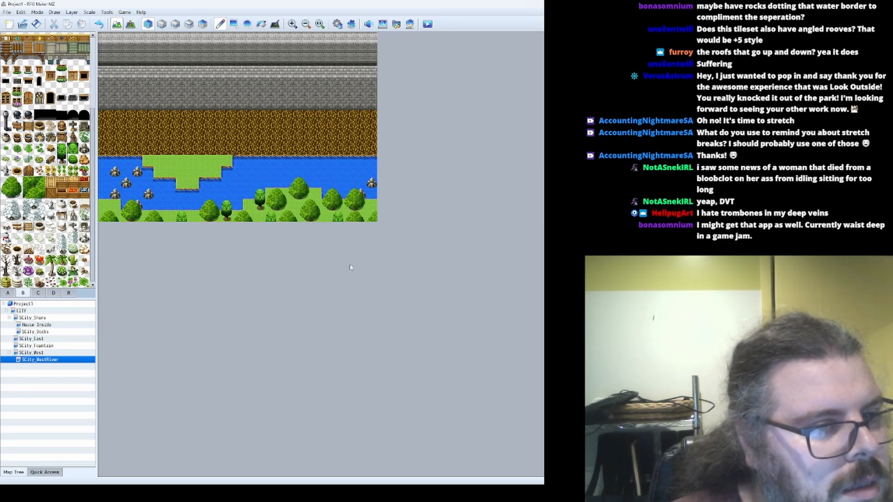
click(159, 149)
Reshape the lower outline of the grassy ledge with grass and water on layer 1
click(8, 293)
click(17, 282)
mouse_move(227, 149)
mouse_down()
mouse_move(171, 149)
mouse_move(171, 183)
mouse_up()
click(162, 23)
right_click(159, 171)
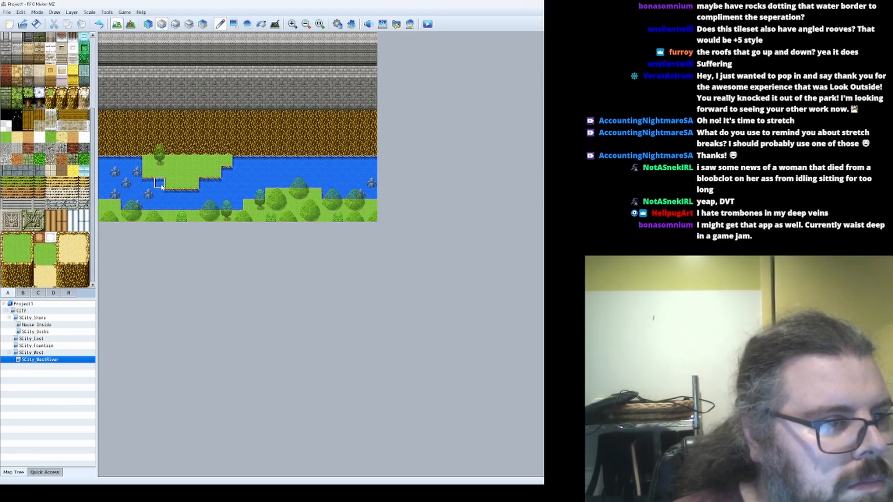
click(193, 182)
Place the two-tile dark cave entrance in the cliff above the grassy ledge on layer 2
click(22, 293)
click(38, 293)
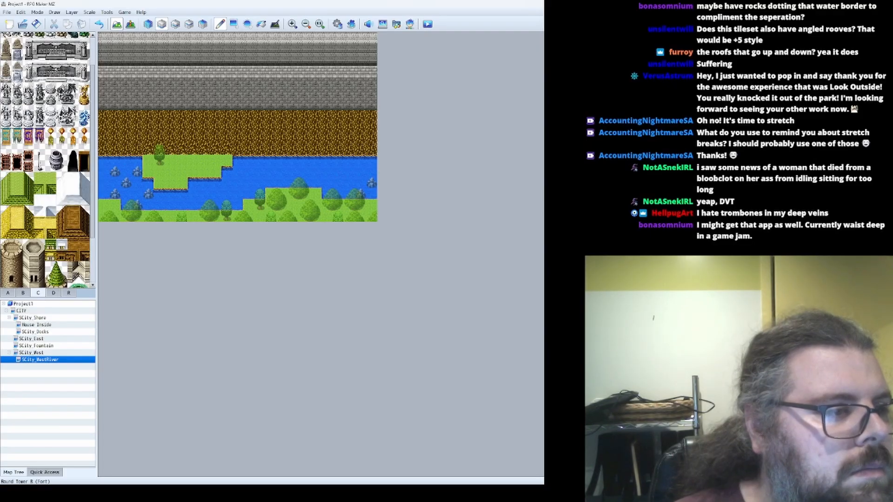
drag(73, 155, 73, 166)
drag(83, 155, 84, 165)
click(182, 139)
key(ctrl+z)
click(175, 24)
click(182, 139)
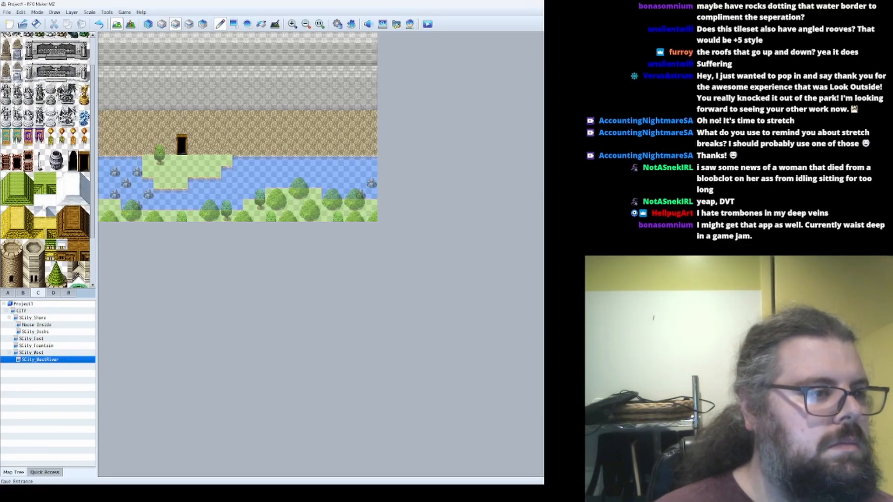
Replace the cave opening in SCity_West's cliff with the taller entrance, and trim the eastern side of SCity_WestRiver's ledge with water
click(32, 352)
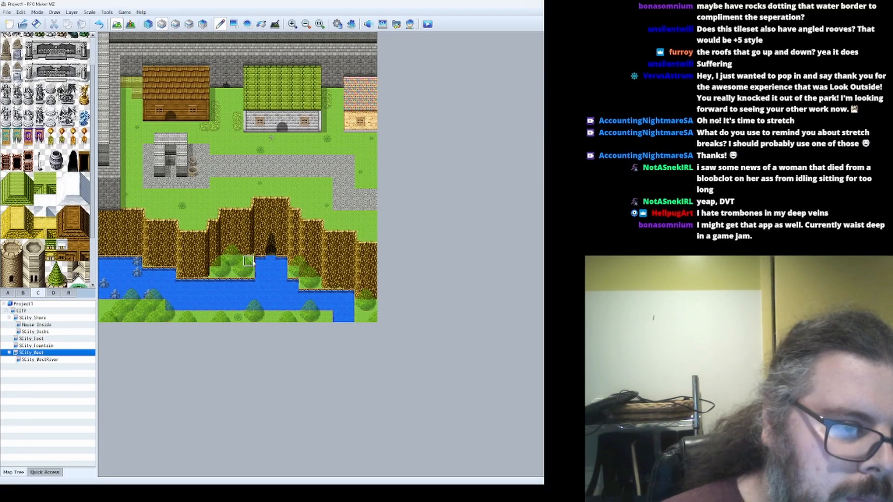
key(Down)
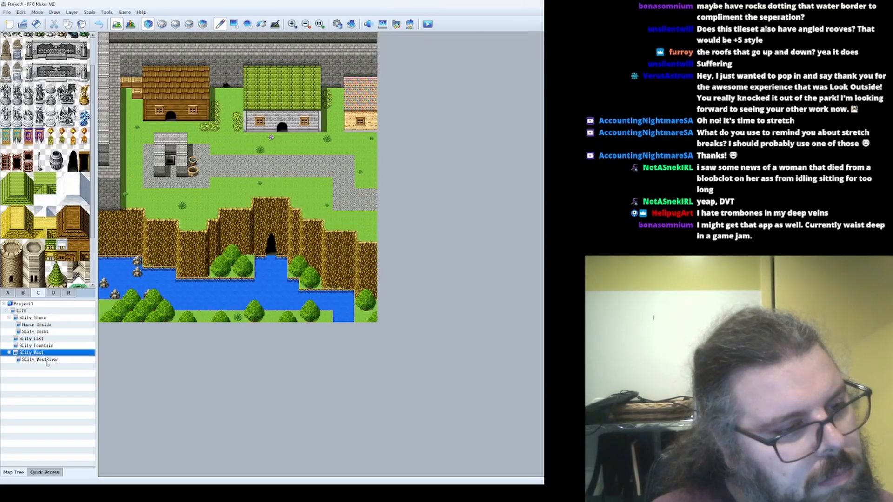
drag(216, 173, 227, 162)
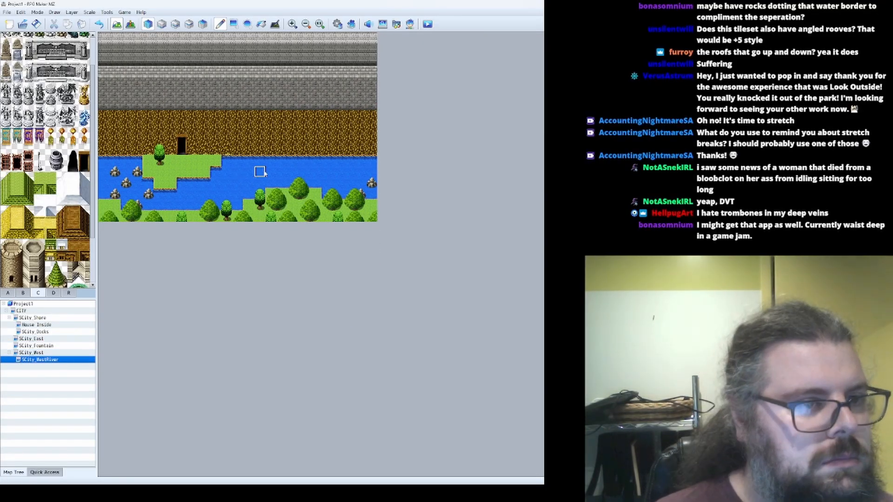
Compare the SCity_West, SCity_Fountain, SCity_WestRiver and SCity_East maps
click(23, 353)
click(39, 346)
click(40, 359)
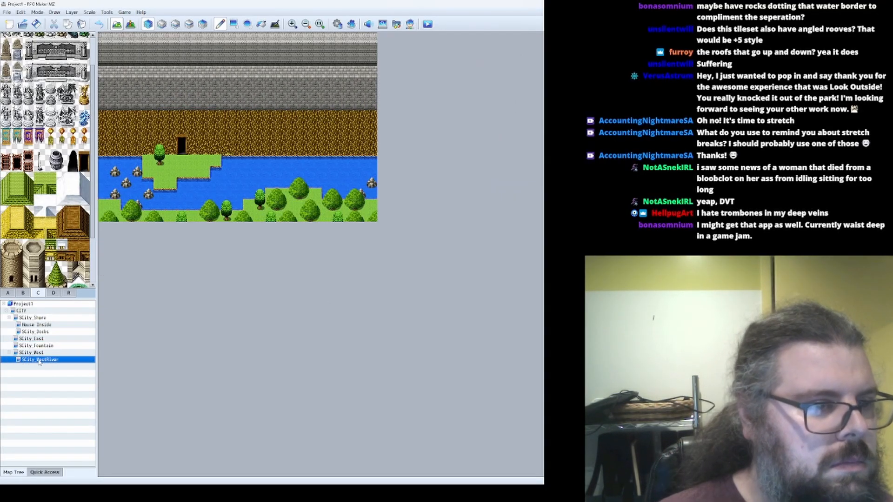
click(40, 346)
click(40, 338)
Rework the stone centrepiece of SCity_Fountain's fountain on layers 2 and 3, finishing in automatic layer mode
click(40, 346)
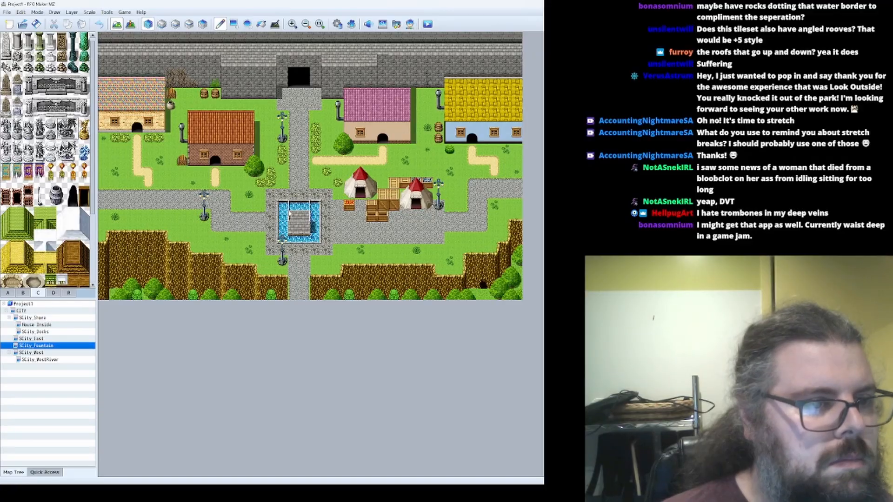
click(175, 24)
click(189, 23)
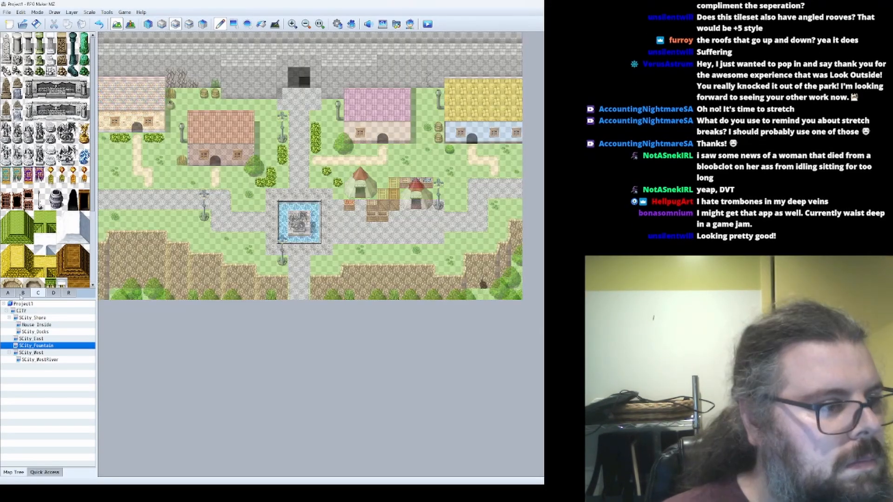
click(23, 292)
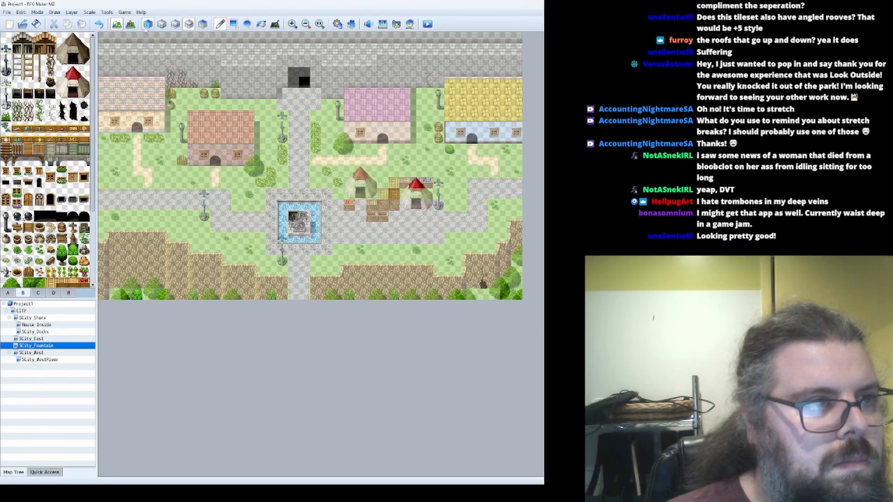
click(148, 24)
Retouch the cliff edge and nearby greenery between the grey-roofed house and the brown wooden house on SCity_East
scroll(46, 186, down, 3)
click(31, 352)
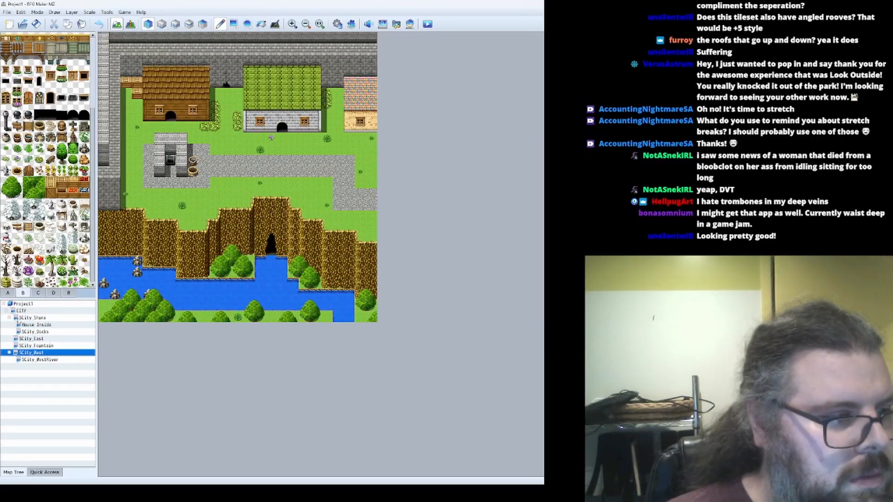
click(18, 318)
click(31, 339)
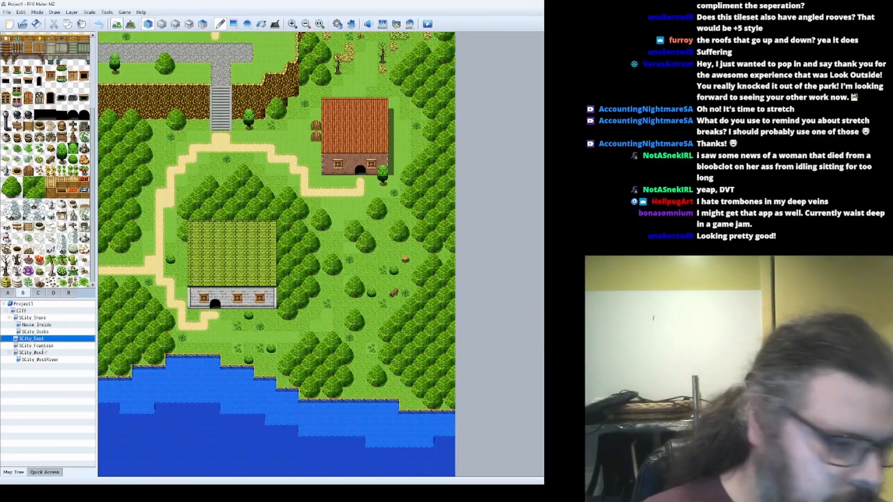
scroll(450, 260, up, 4)
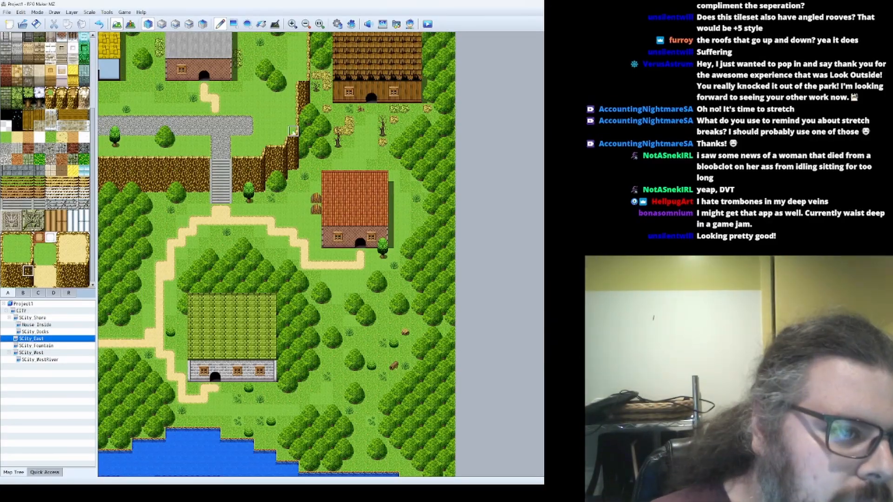
right_click(293, 131)
scroll(307, 116, up, 3)
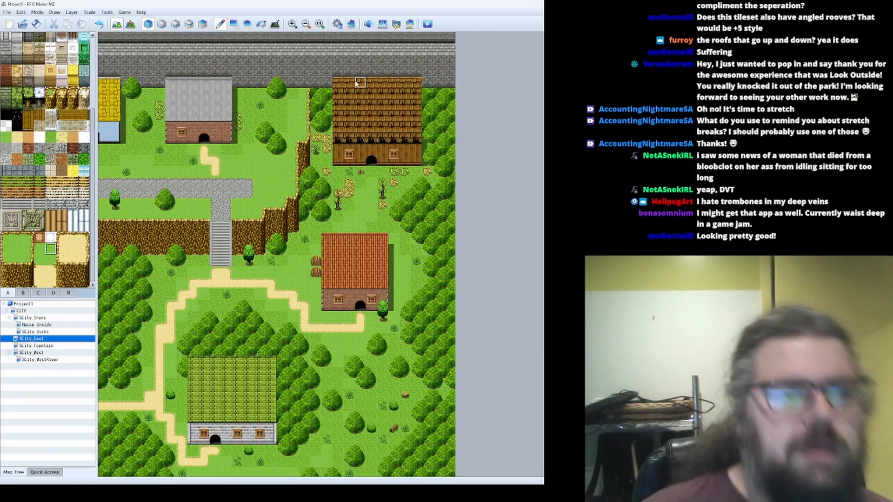
click(22, 293)
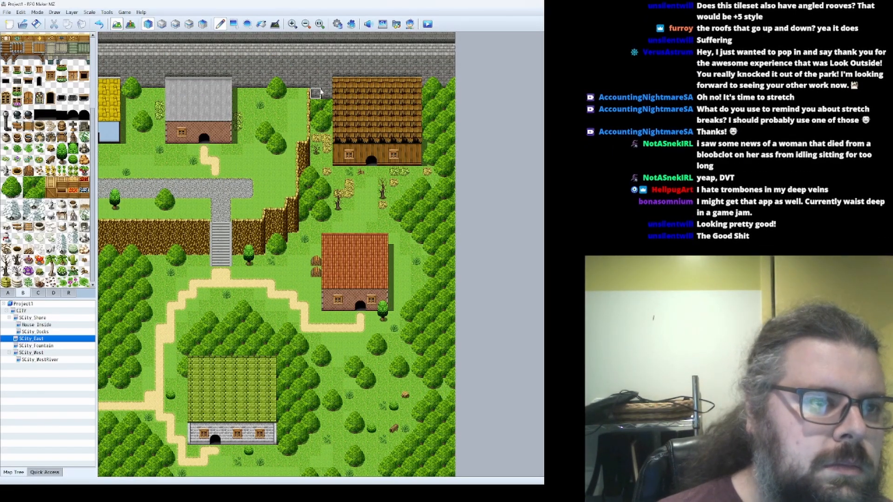
right_click(427, 92)
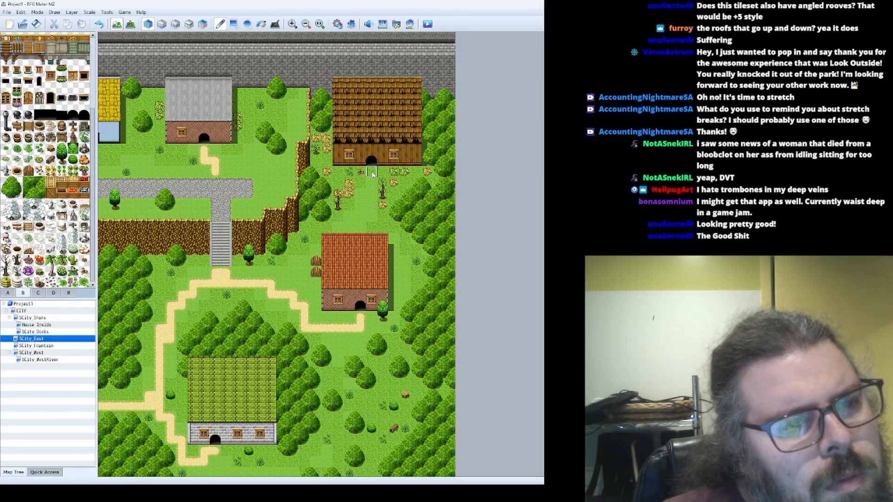
scroll(226, 126, down, 5)
Paste a copy of the SCity_WestRiver map under SCity_East and name it SCity_EastRiver
click(38, 346)
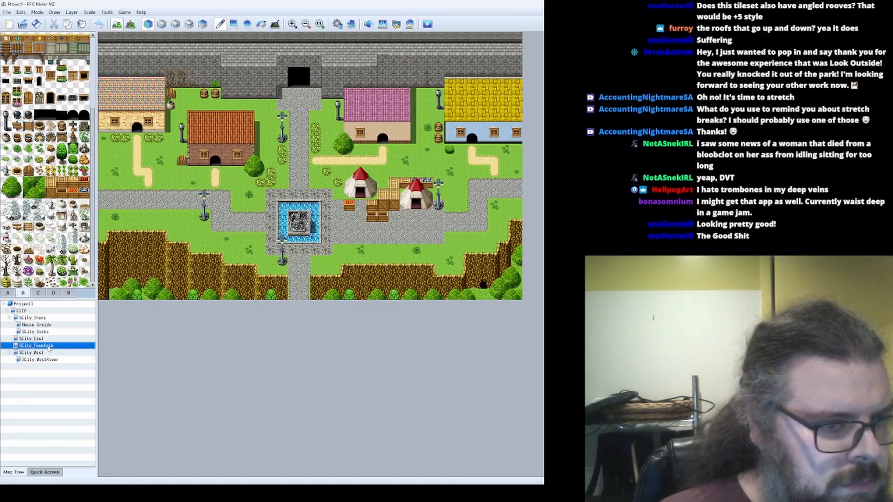
click(33, 339)
key(ctrl+v)
key(space)
click(329, 165)
key(BackSpace)
key(BackSpace)
text(Ea)
click(531, 346)
click(45, 339)
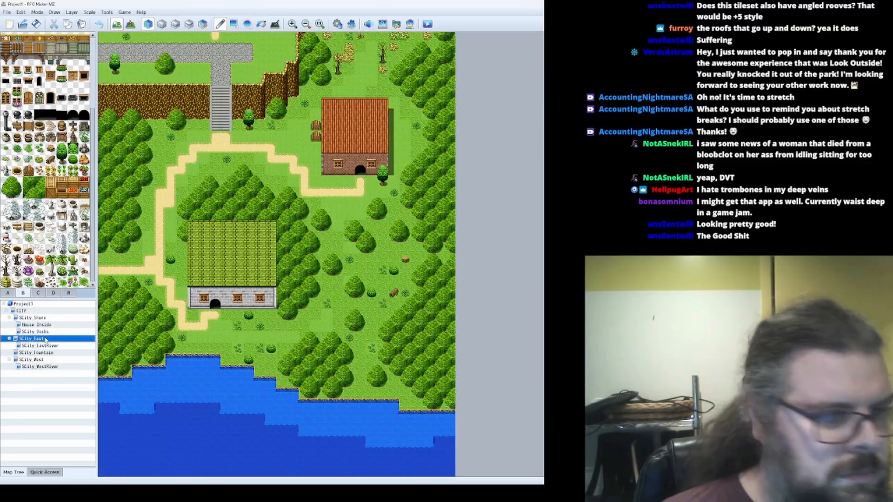
Redraw SCity_EastRiver as dense forest with a grassy clearing above shallow and deep water, with rocks scattered in the eastern shallows
click(40, 345)
drag(104, 94, 138, 93)
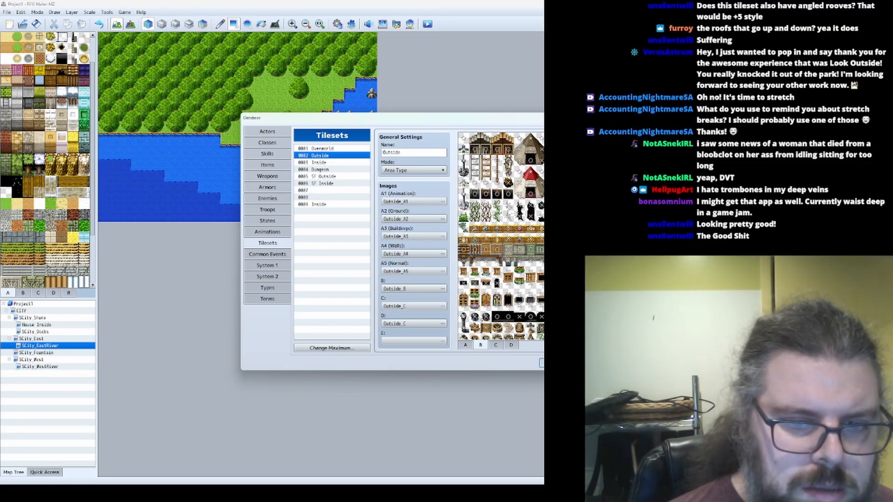
key(Escape)
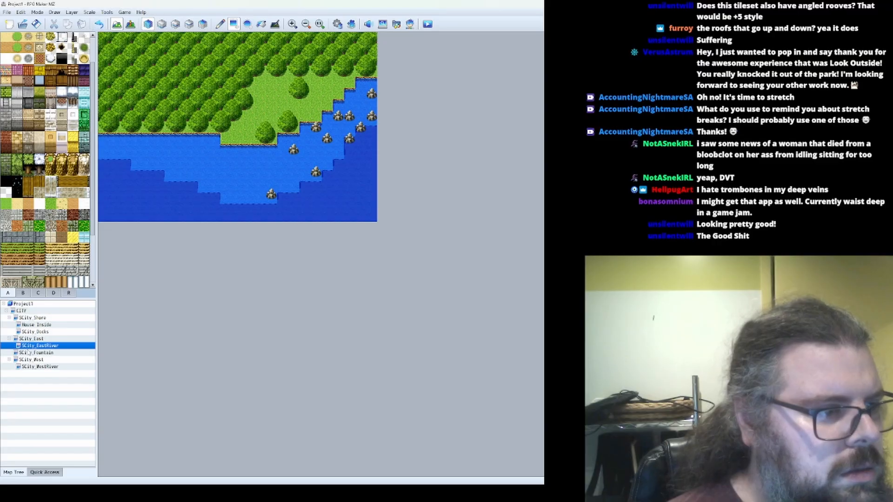
Set the player's starting position on SCity_Docks at the end of the short pier east of the house, beside the boat
click(39, 339)
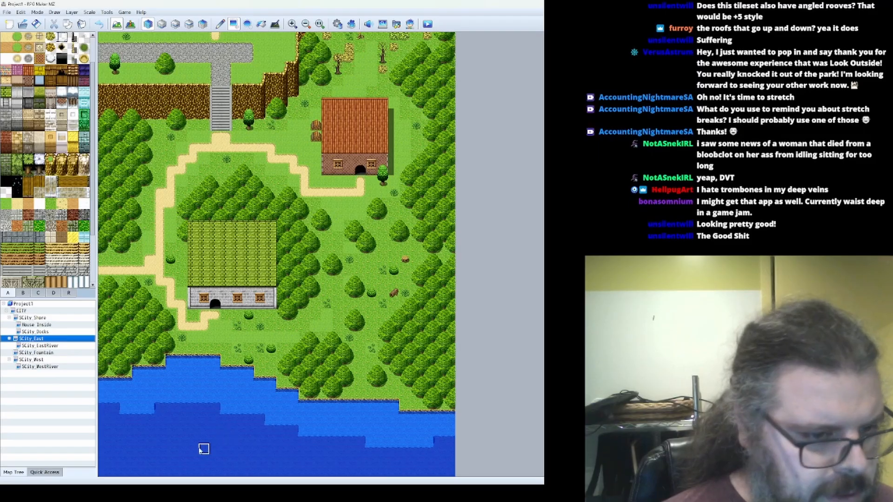
click(47, 331)
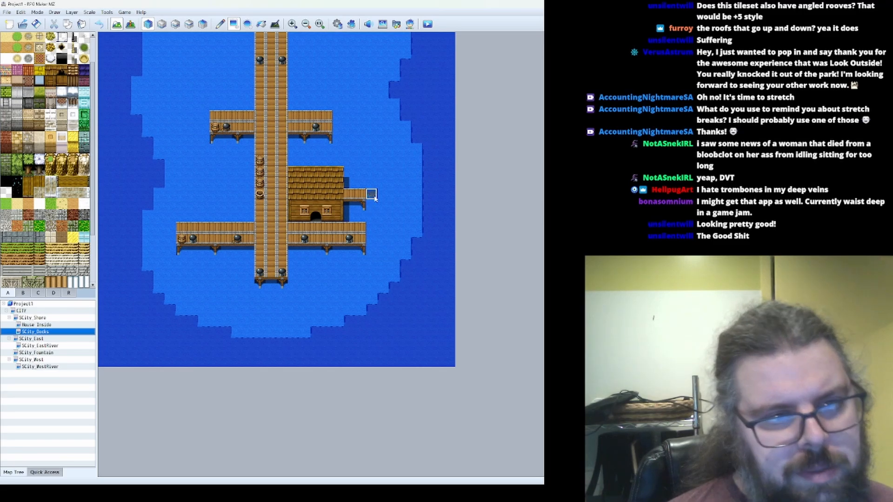
click(130, 23)
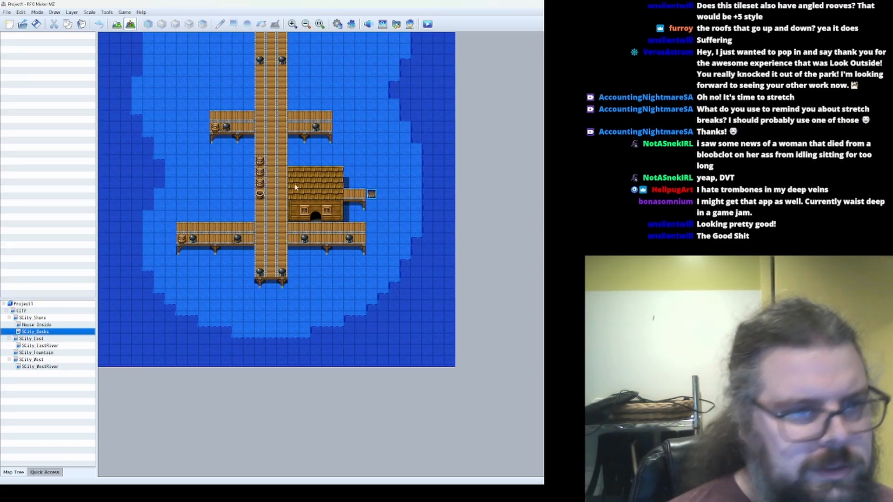
right_click(338, 221)
right_click(359, 196)
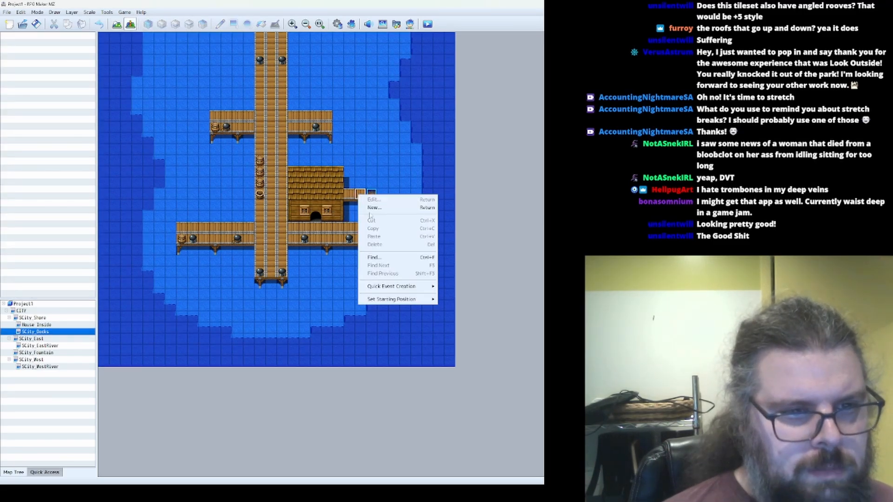
mouse_move(381, 288)
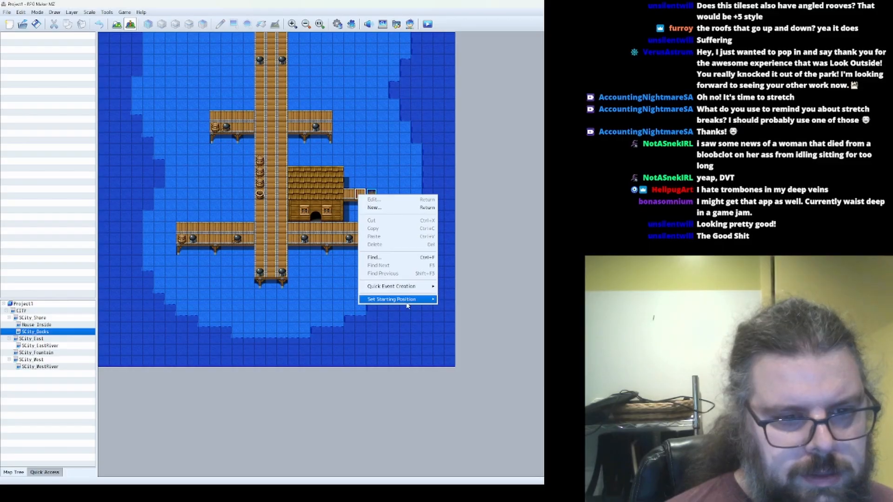
mouse_move(407, 301)
click(456, 300)
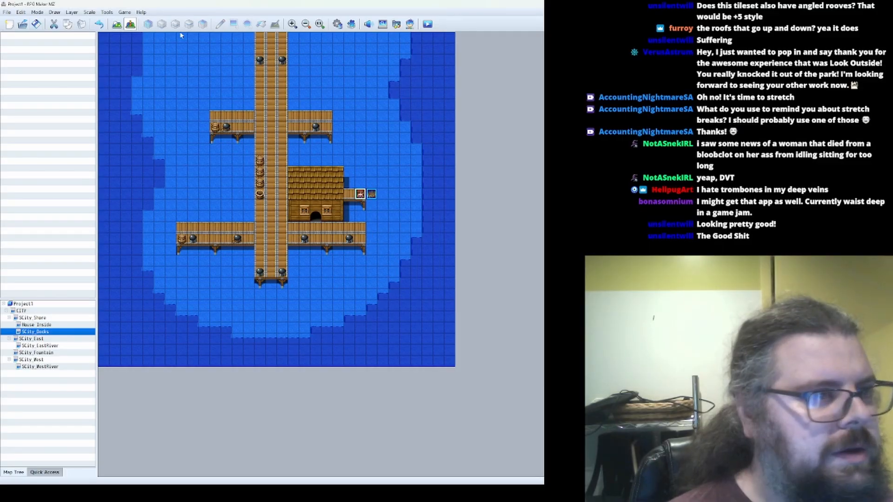
Launch a playtest and start a new game
click(427, 24)
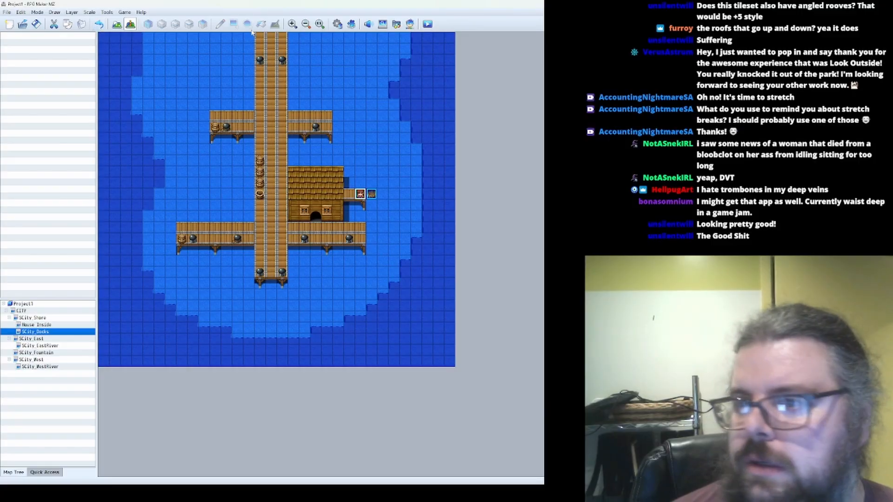
click(427, 23)
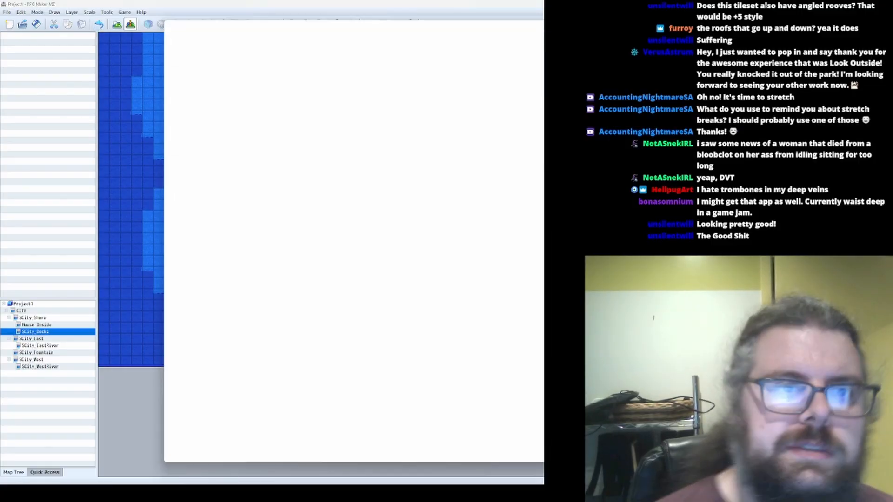
key(Up)
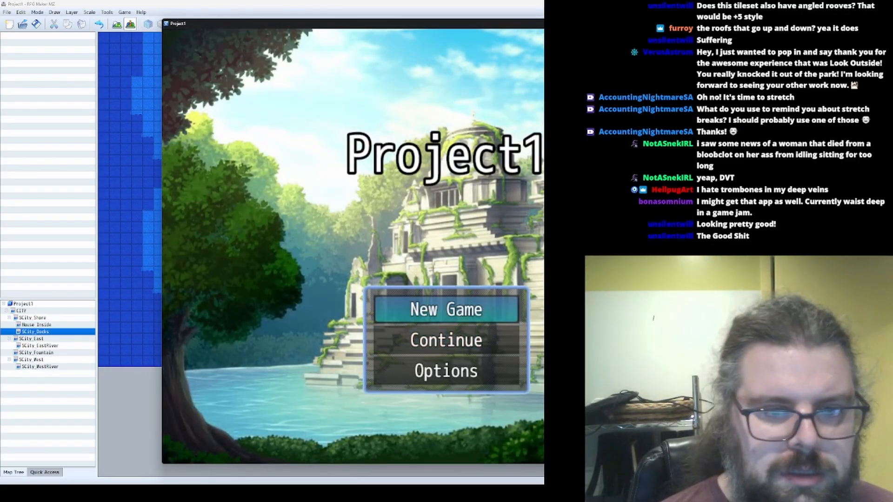
key(Return)
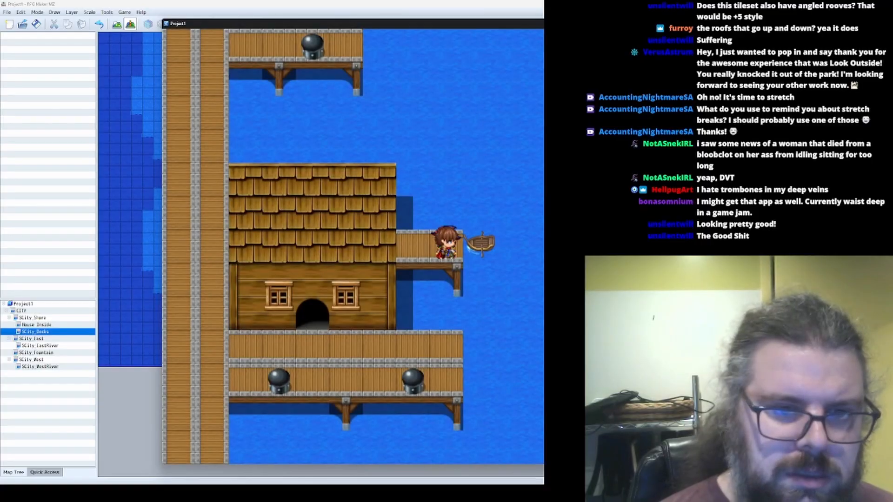
Board the boat beside the short pier and test rowing it east and south past the lower dock
key(Return)
key(Right)
key(Right)
key(Right)
key(Right)
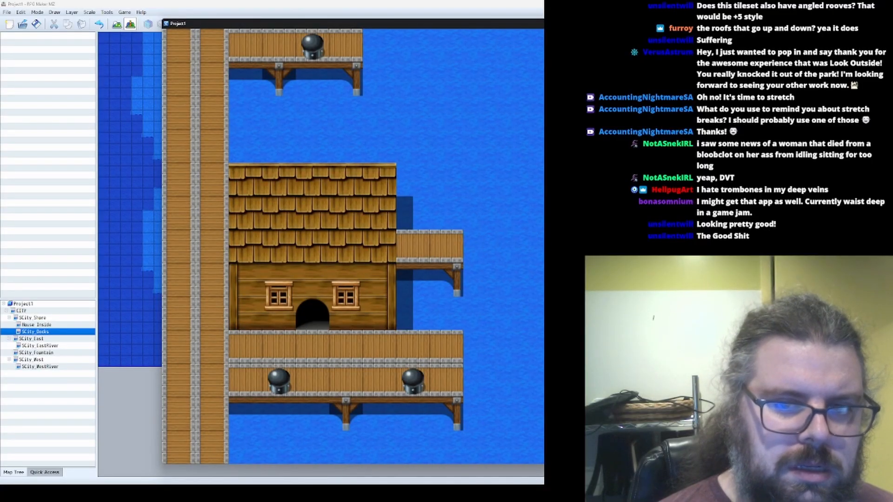
key(Down)
key(Down)
key(Down)
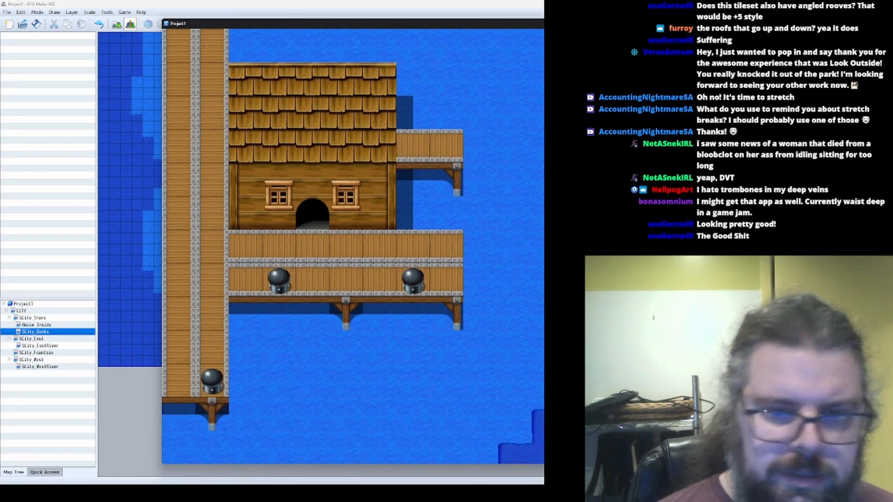
key(Down)
key(Down)
key(Down)
key(Down)
key(Down)
key(Left)
key(Left)
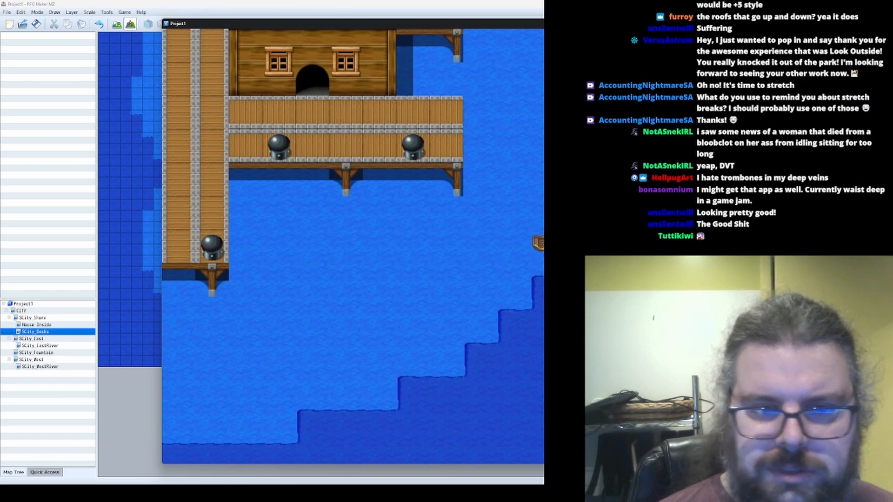
Row the boat west through the shallow water around the southern end of the main pier
key(Down)
key(Down)
key(Left)
key(Left)
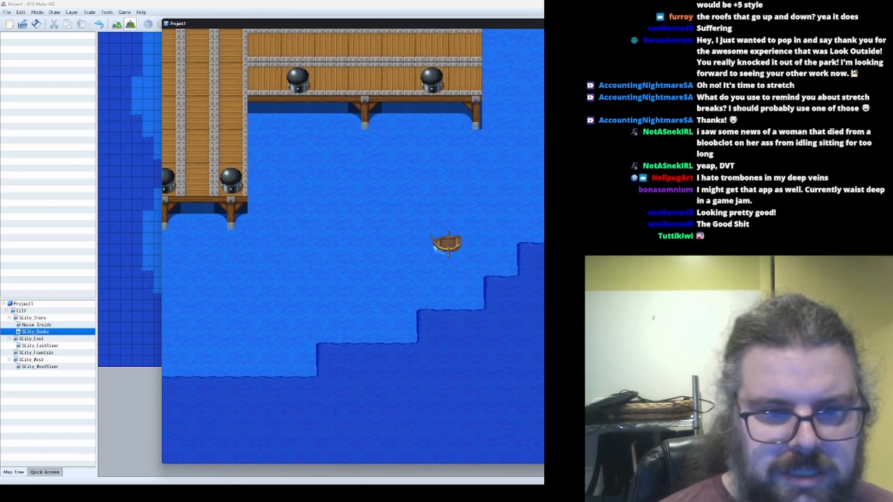
key(Down)
key(Down)
key(Left)
key(Left)
key(Left)
key(Left)
key(Left)
key(Left)
key(Left)
key(Left)
key(Left)
key(Left)
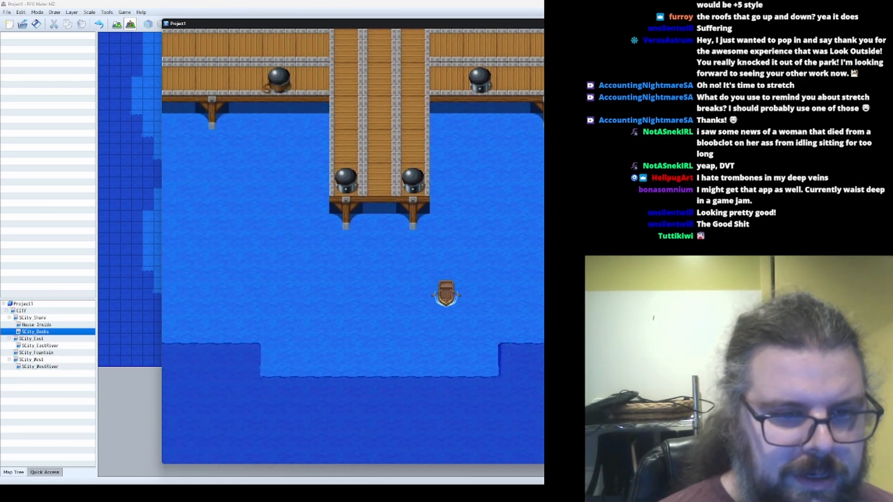
key(Left)
key(Left)
key(Left)
key(Left)
key(Left)
key(Up)
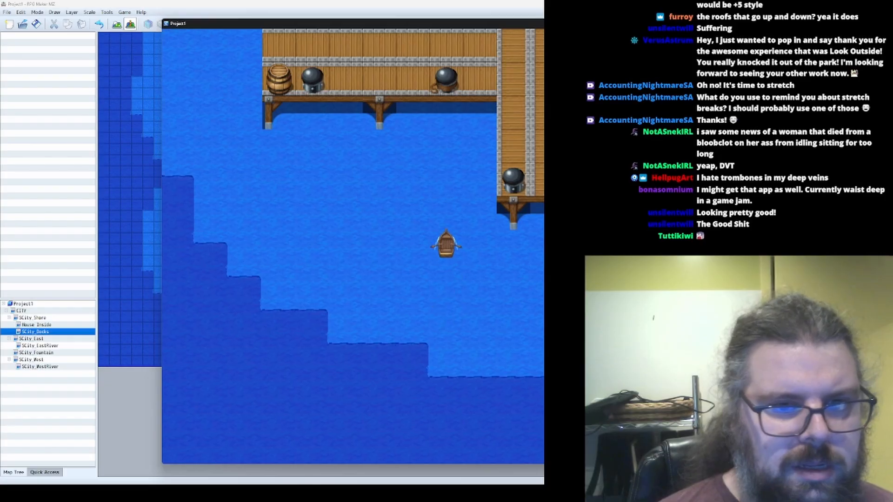
Bring the boat alongside the main pier's western edge and test disembarking and boarding again
key(Right)
key(Up)
key(Right)
key(Up)
key(Right)
key(Return)
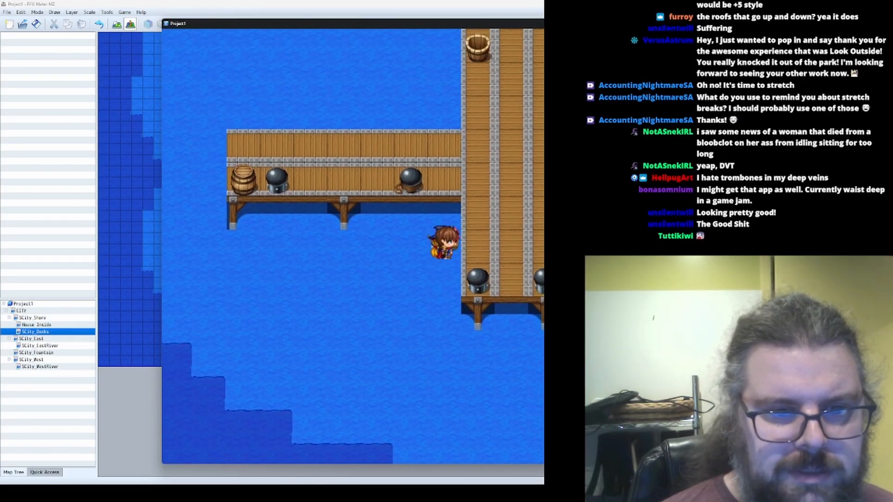
key(Left)
key(Return)
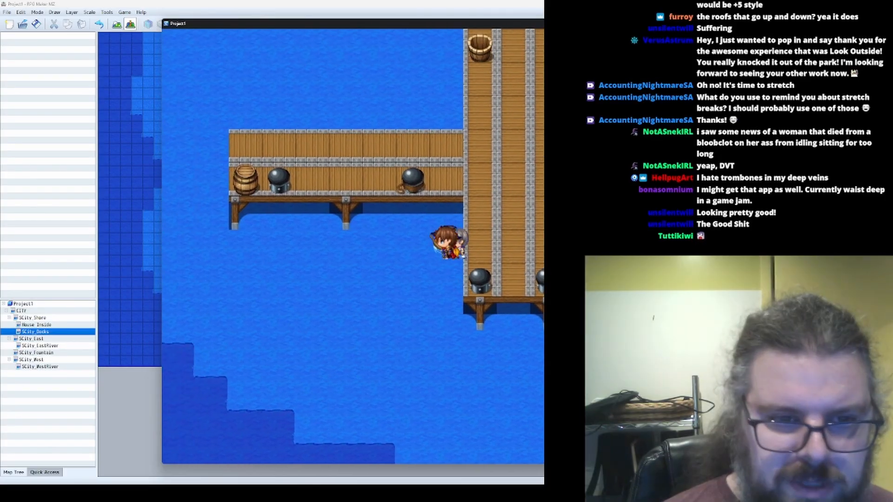
Row the boat west past the barrel end of the lower dock and north around it to test the deep-water boundary
key(Left)
key(Left)
key(Left)
key(Left)
key(Left)
key(Left)
key(Left)
key(Left)
key(Left)
key(Left)
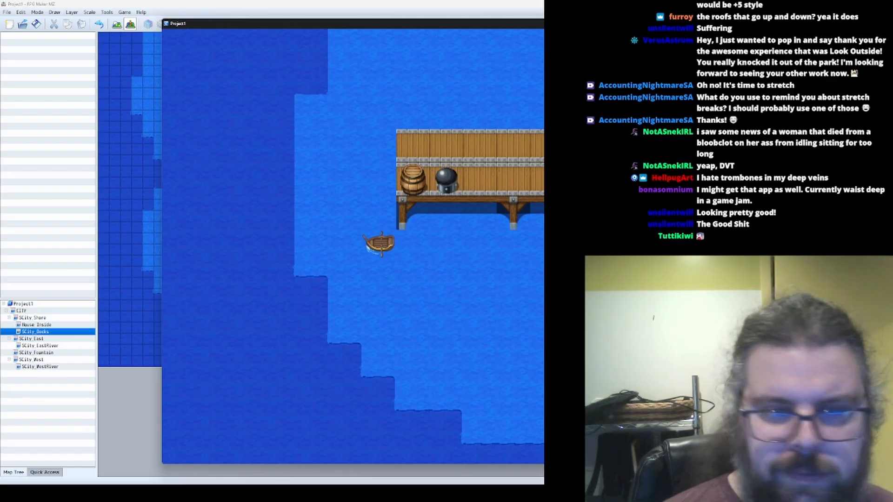
key(Left)
key(Up)
key(Up)
key(Up)
key(Up)
key(Up)
key(Up)
key(Up)
key(Right)
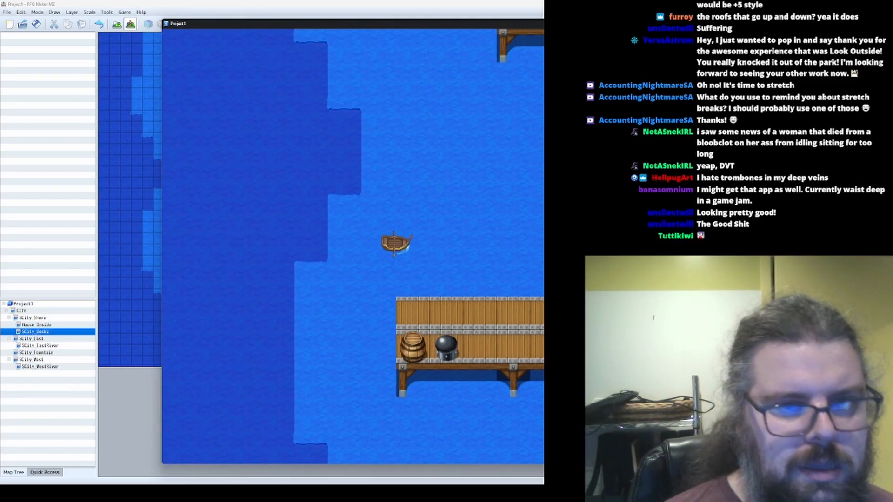
Row the boat north past the upper dock's barrel end, following the western deep-water boundary
key(Up)
key(Up)
key(Up)
key(Up)
key(Up)
key(Up)
key(Up)
key(Up)
key(Up)
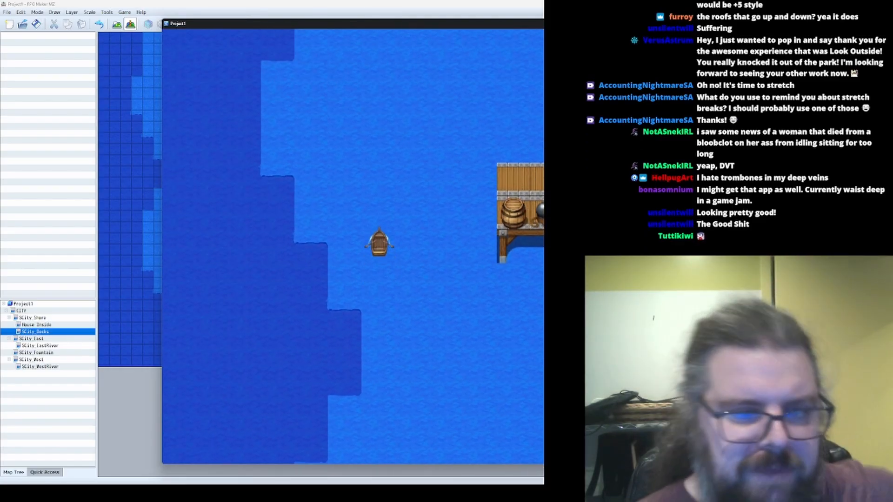
key(Up)
key(Up)
key(Up)
key(Up)
Row the boat three tiles east and north to the docks map's upper edge, and end the playtest
key(Right)
key(Right)
key(Right)
key(Up)
key(Up)
key(Up)
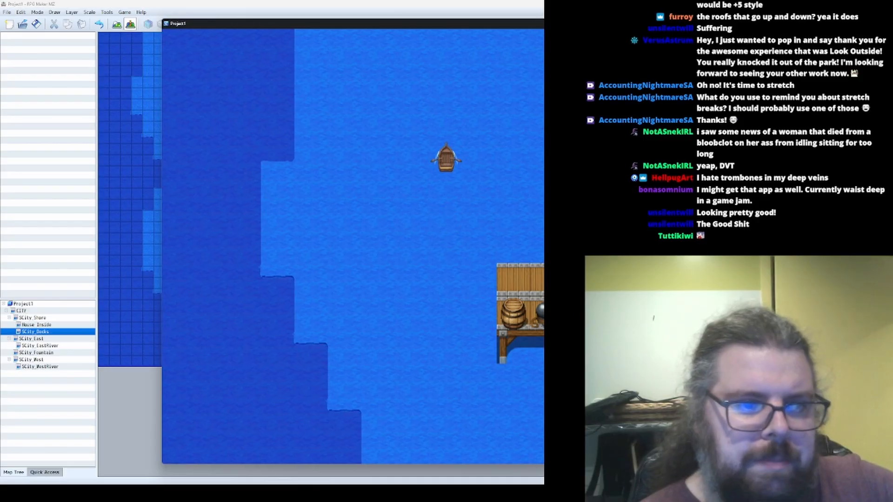
key(Up)
key(Up)
key(Up)
key(Up)
key(Up)
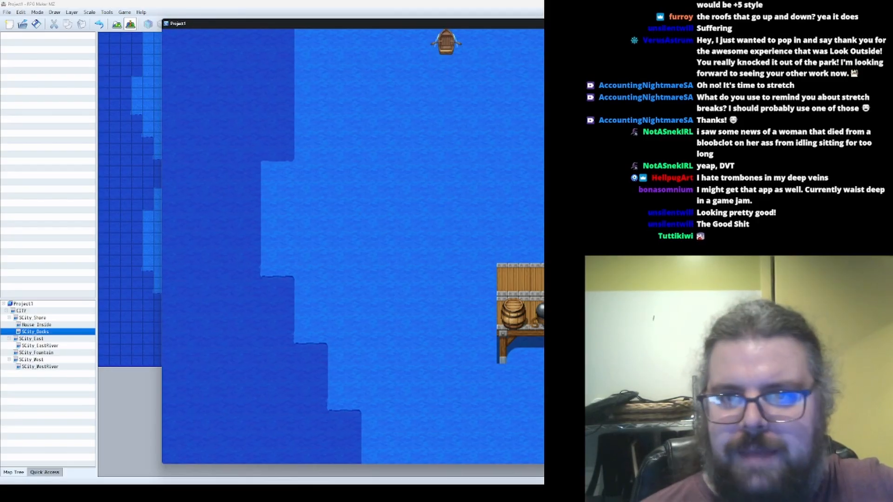
key(alt+F4)
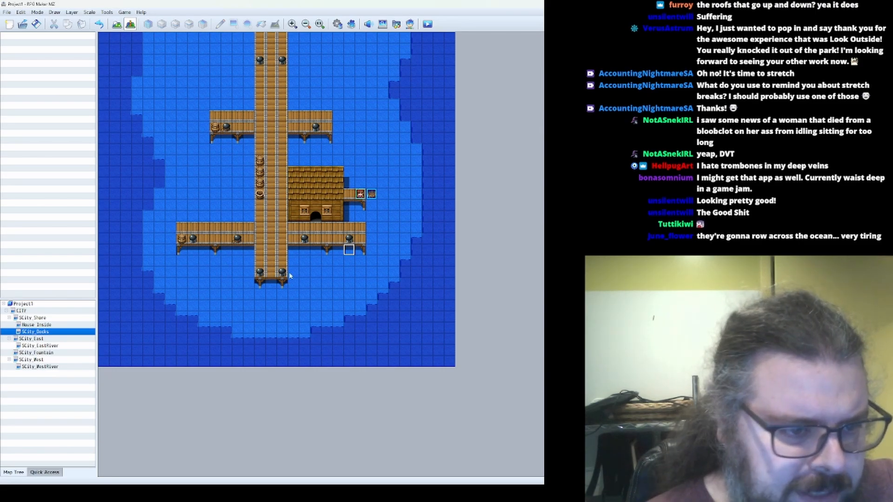
Return to map editing mode and look over the House Inside, SCity_East, SCity_EastRiver, SCity_Fountain and SCity_Docks maps
click(116, 23)
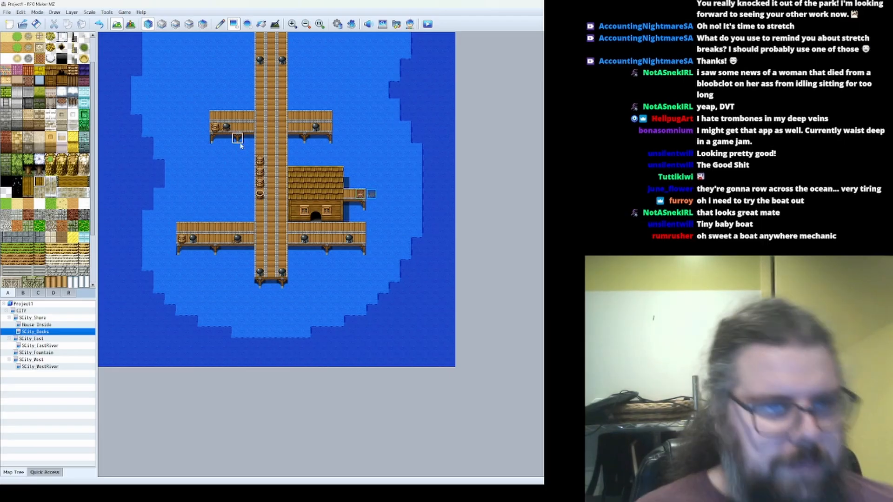
click(47, 325)
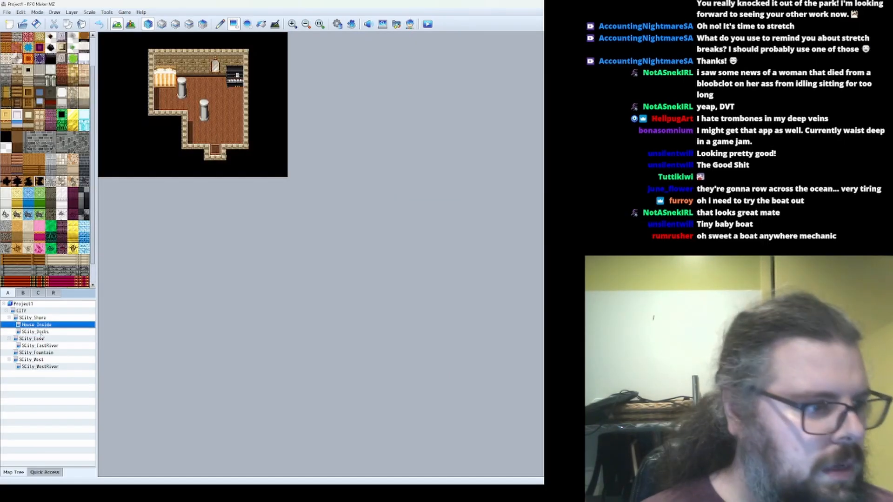
click(41, 332)
click(33, 339)
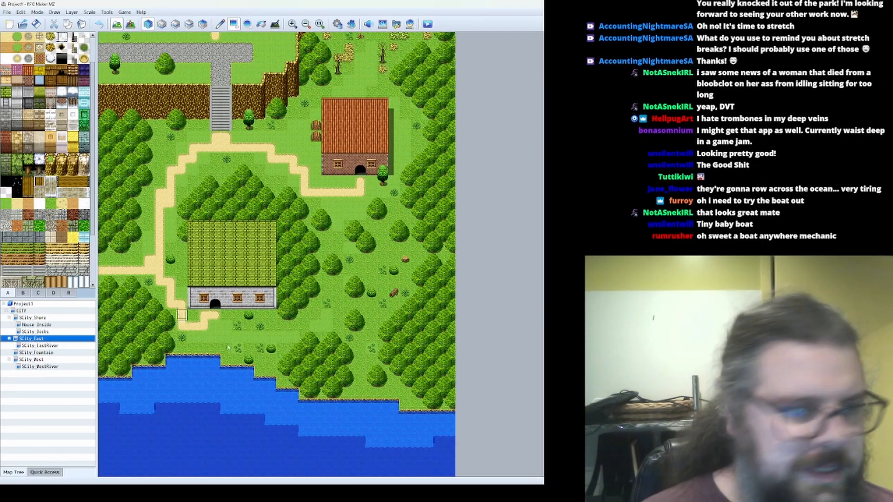
click(40, 346)
click(34, 353)
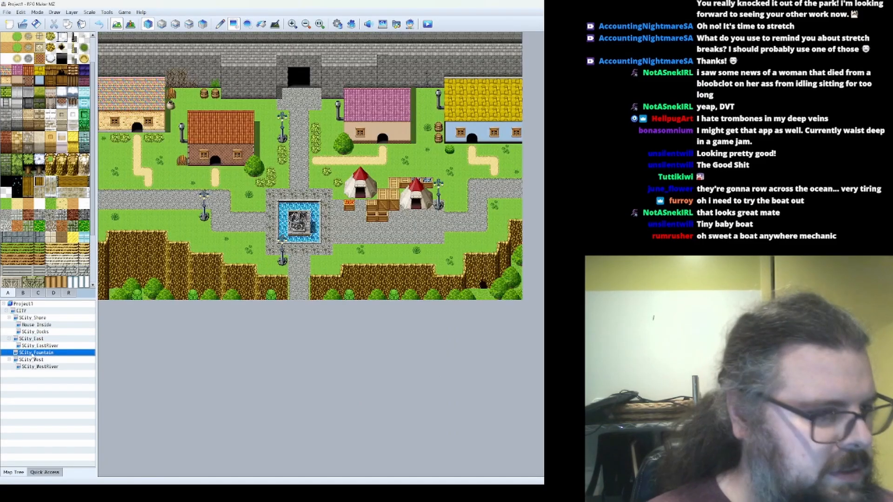
click(31, 332)
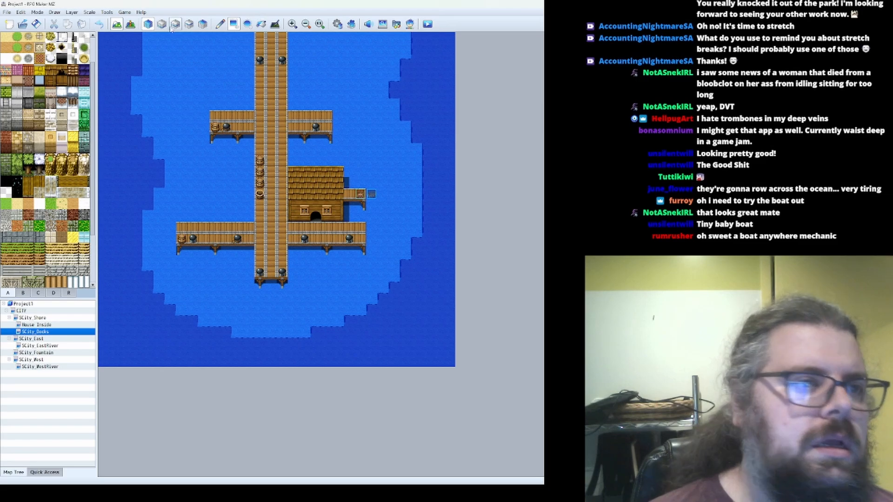
Extend the deep water along SCity_Shore's southern edge on both sides of the pier
click(45, 318)
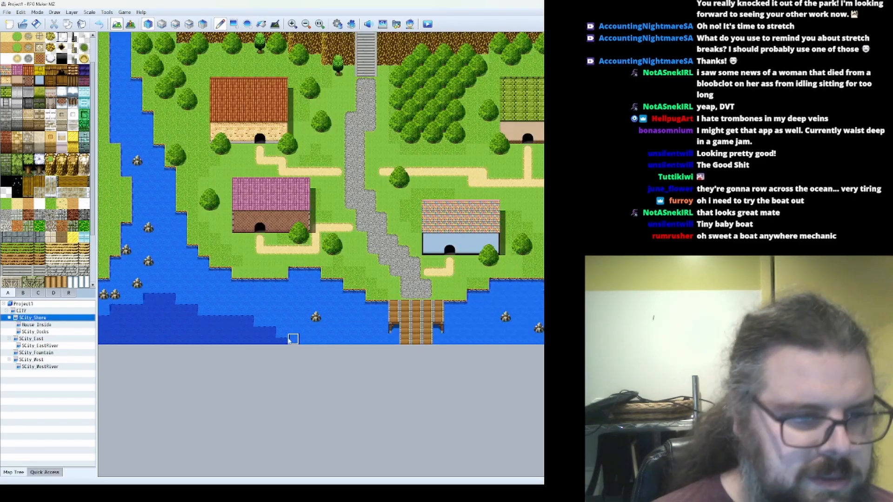
mouse_move(267, 336)
mouse_down()
mouse_move(346, 339)
mouse_move(304, 339)
mouse_move(353, 328)
mouse_up()
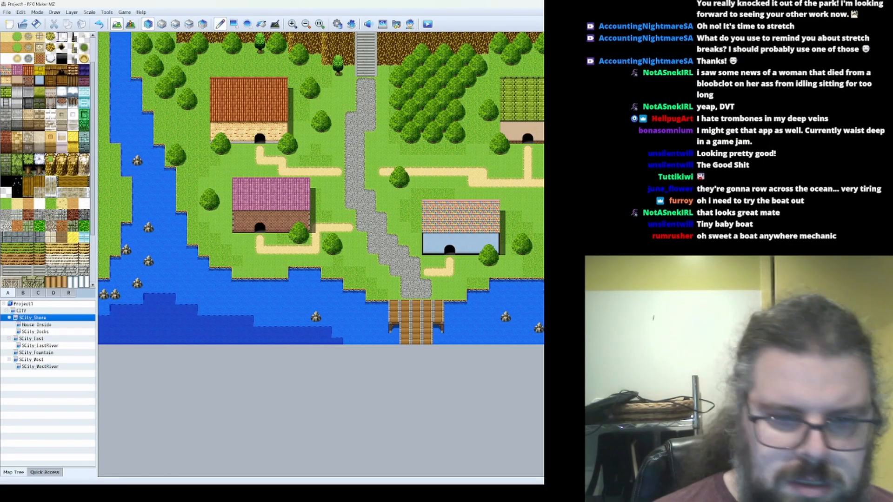
drag(507, 339, 537, 328)
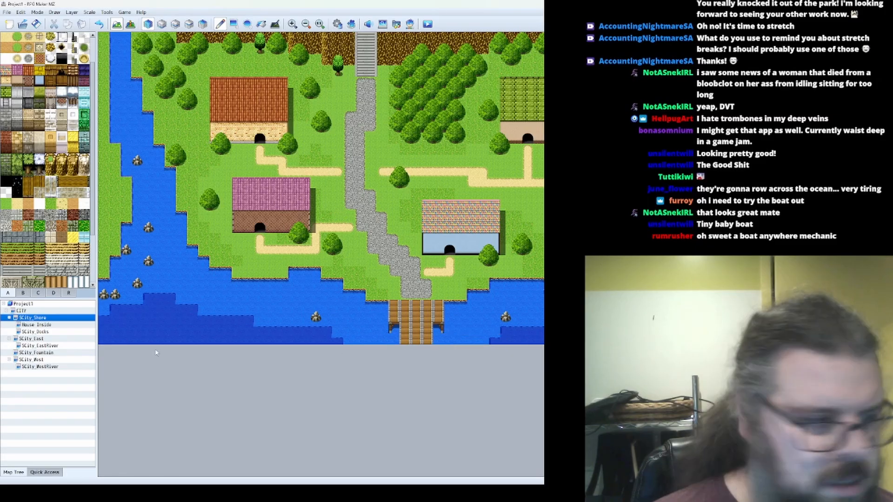
Paint deep water into the northwest and northeast of SCity_Docks, tapering the shallow area in steps to match SCity_Shore's southern edge
click(46, 331)
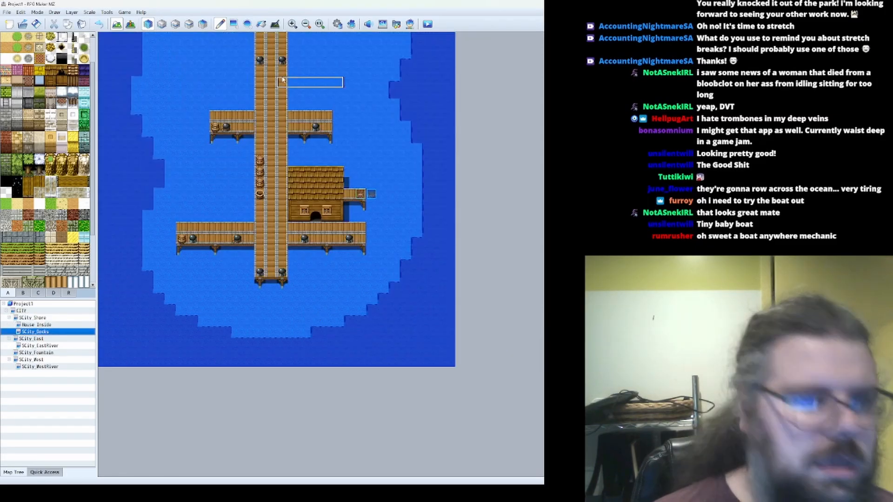
click(290, 36)
click(51, 318)
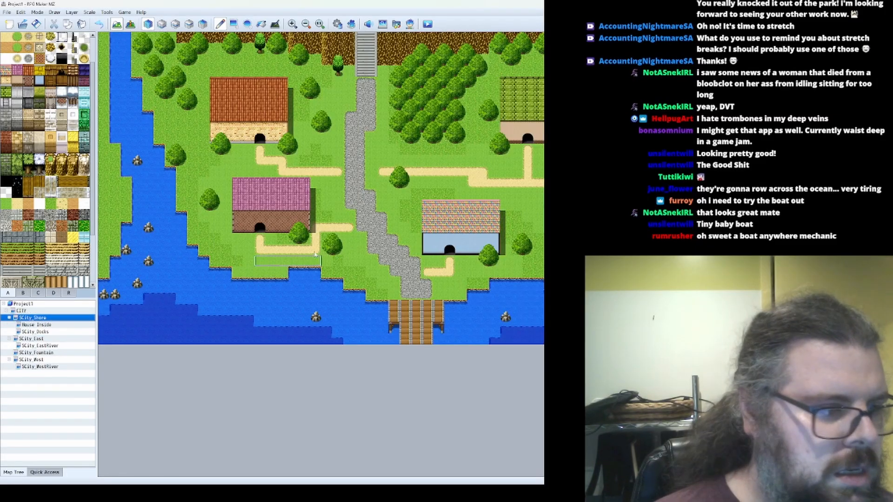
click(68, 325)
click(48, 331)
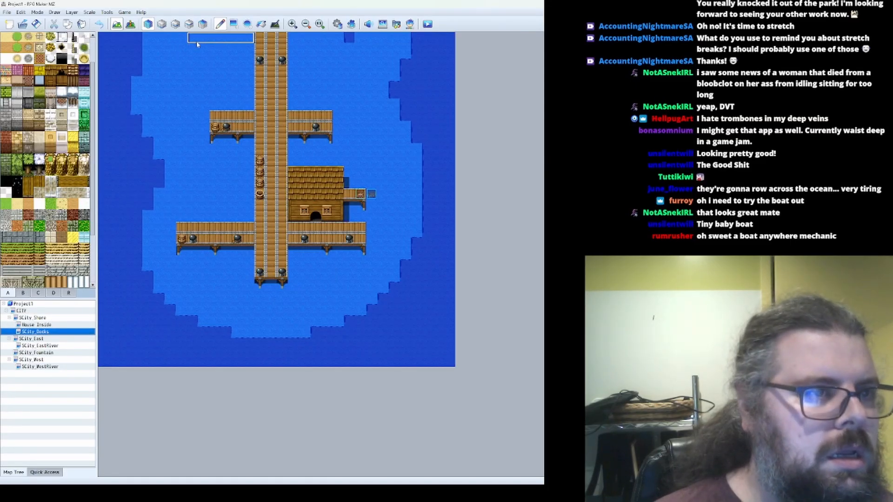
mouse_move(182, 38)
mouse_down()
mouse_move(135, 104)
mouse_move(170, 36)
mouse_move(135, 69)
mouse_move(179, 54)
mouse_move(179, 72)
mouse_move(135, 116)
mouse_move(167, 125)
mouse_move(175, 74)
mouse_move(139, 136)
mouse_move(147, 116)
mouse_move(182, 104)
mouse_up()
mouse_move(394, 61)
mouse_down()
mouse_move(391, 80)
mouse_move(370, 70)
mouse_move(392, 80)
mouse_move(370, 38)
mouse_move(404, 105)
mouse_move(393, 102)
mouse_up()
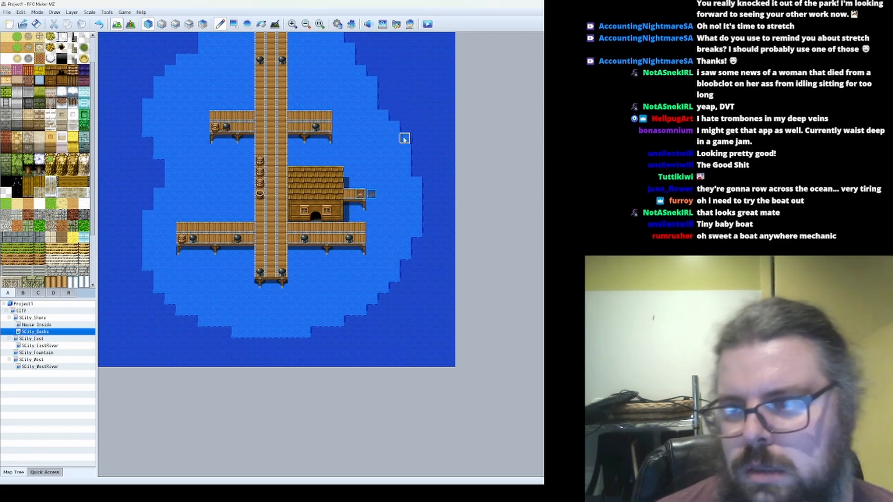
click(181, 60)
click(350, 49)
click(373, 83)
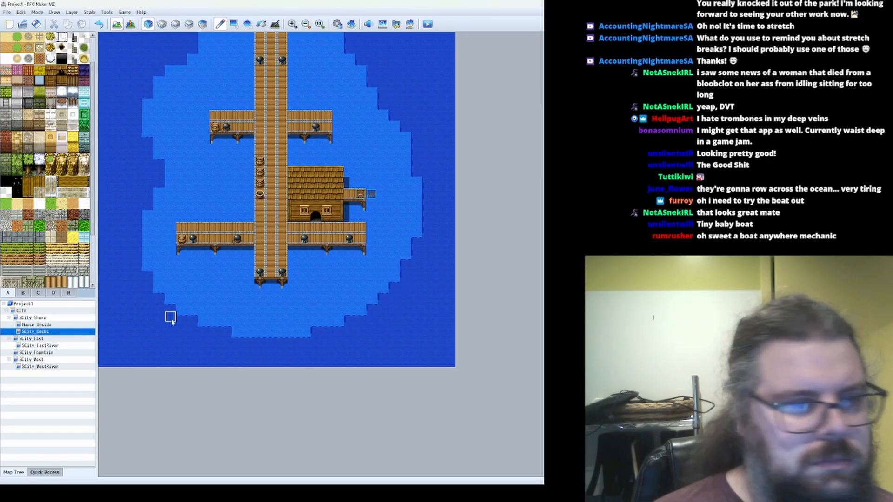
Compare the water layout across SCity_Shore, SCity_Docks, SCity_East, SCity_EastRiver and SCity_Fountain, and view House Inside
click(33, 318)
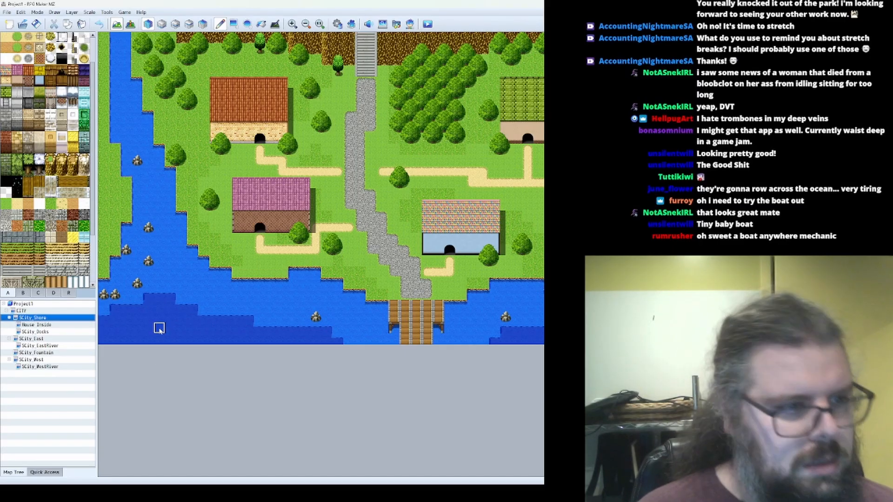
click(40, 325)
click(35, 332)
click(34, 339)
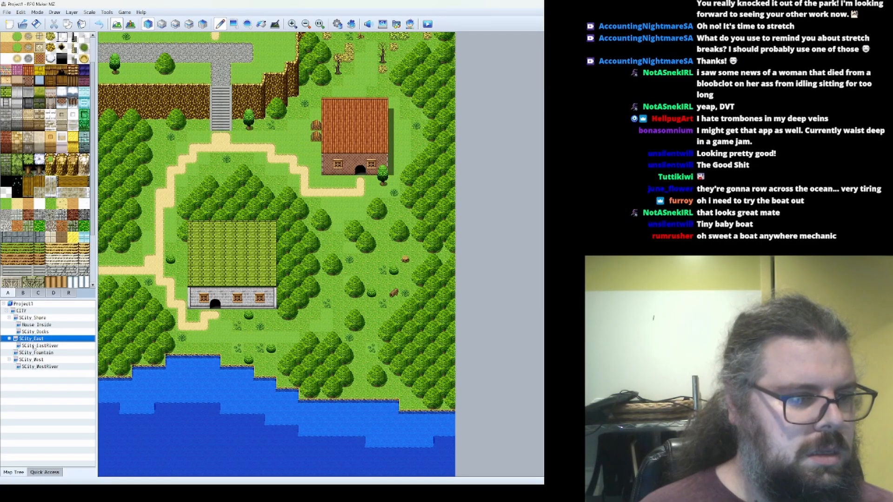
click(39, 346)
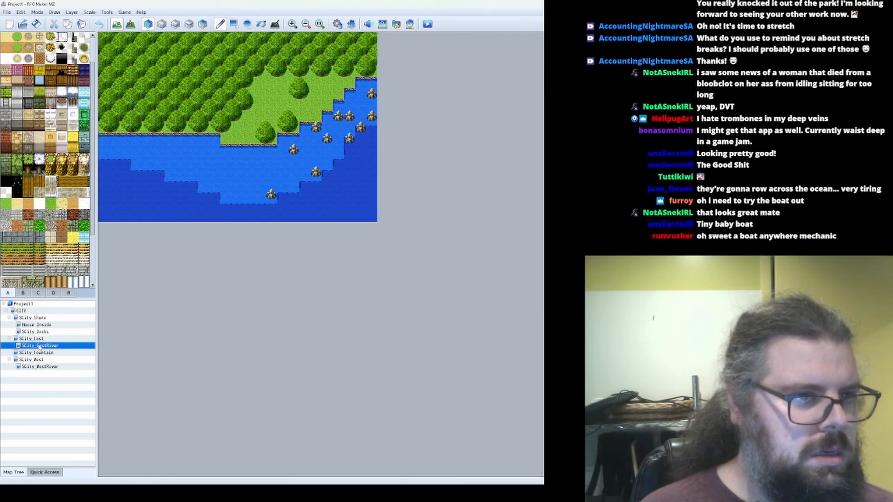
click(39, 339)
click(39, 346)
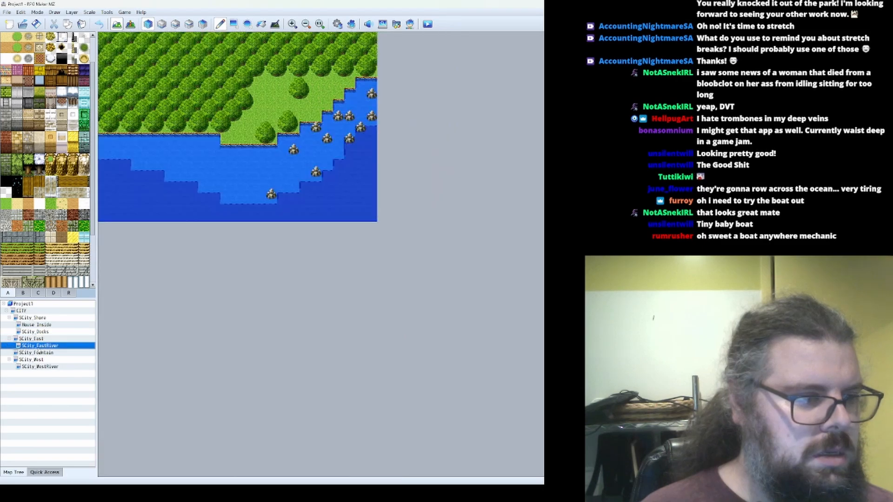
click(38, 353)
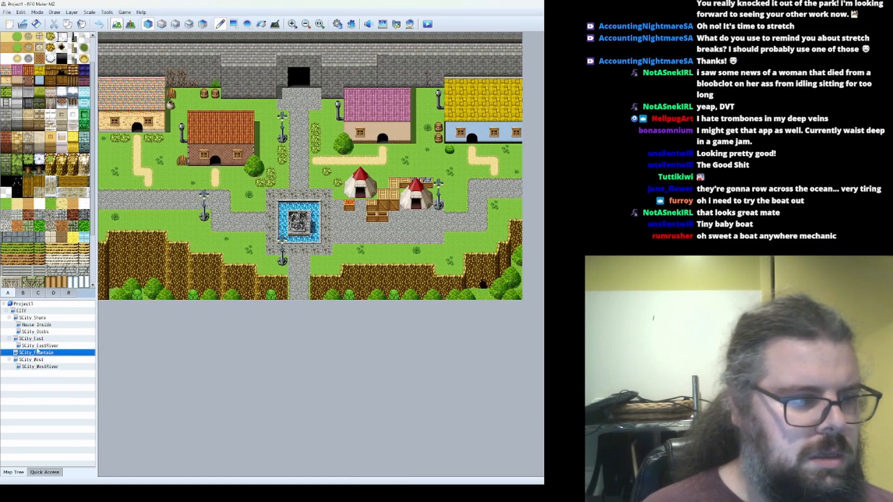
click(34, 339)
click(36, 332)
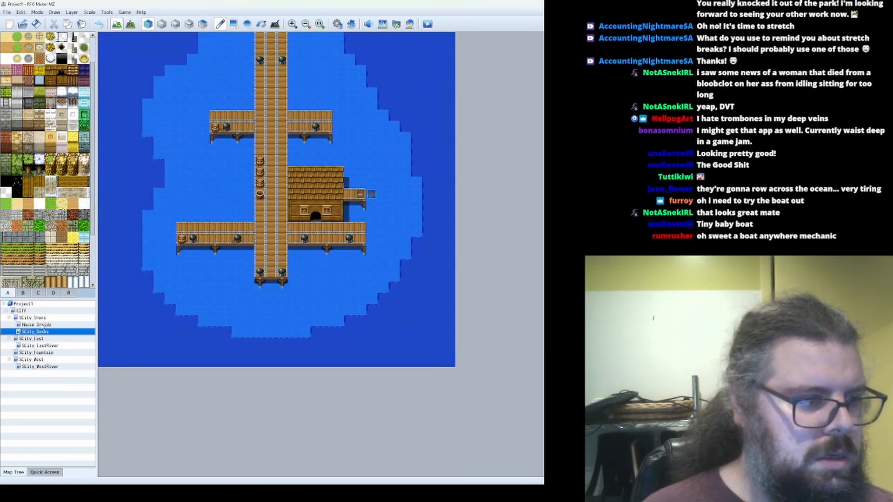
click(42, 325)
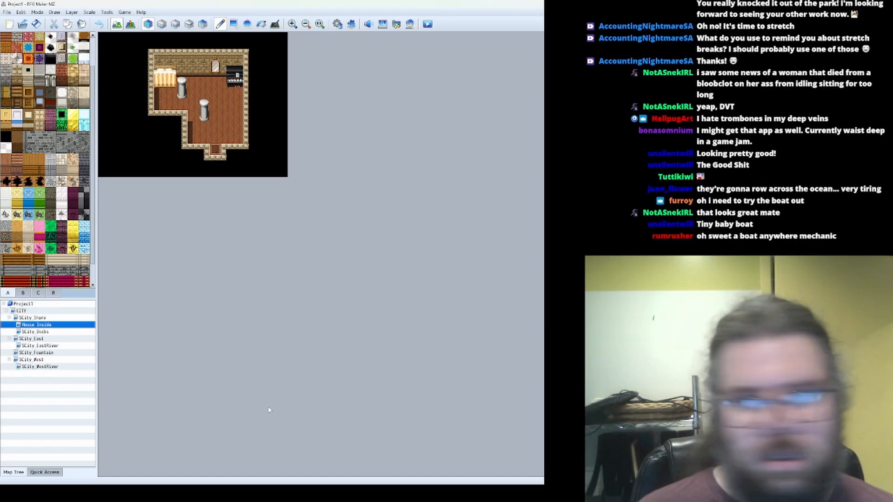
Recheck SCity_Shore and SCity_Docks, and examine SCity_East from its shoreline up to the northern city wall
click(54, 319)
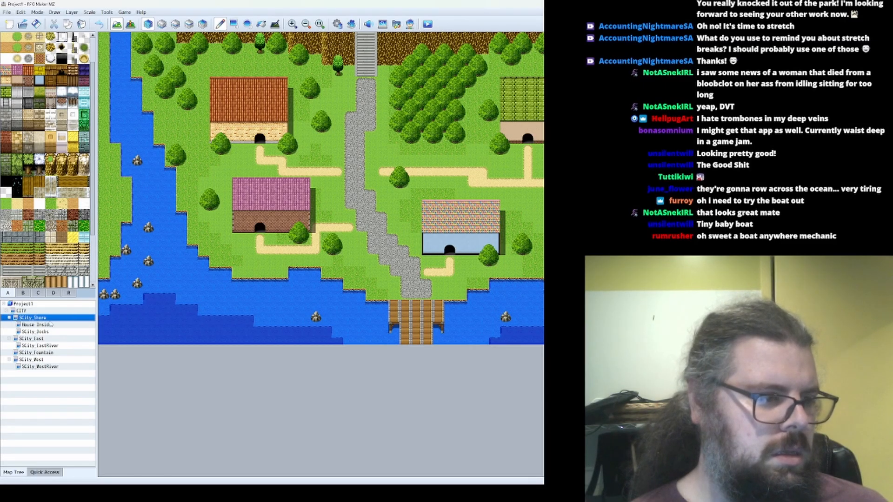
click(37, 324)
click(51, 332)
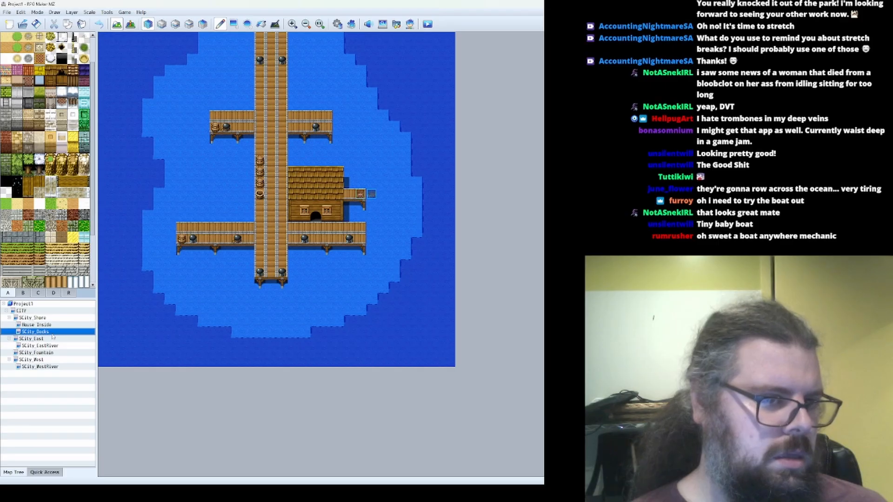
click(50, 340)
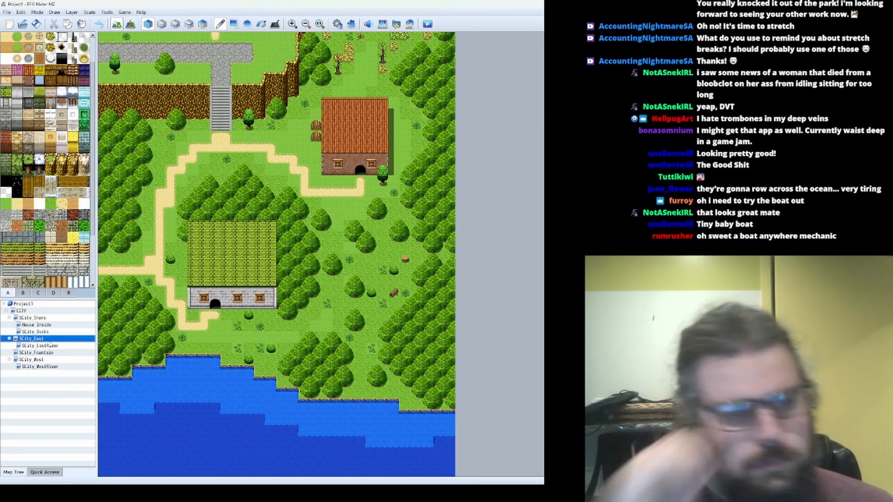
scroll(226, 322, up, 1)
scroll(225, 321, up, 6)
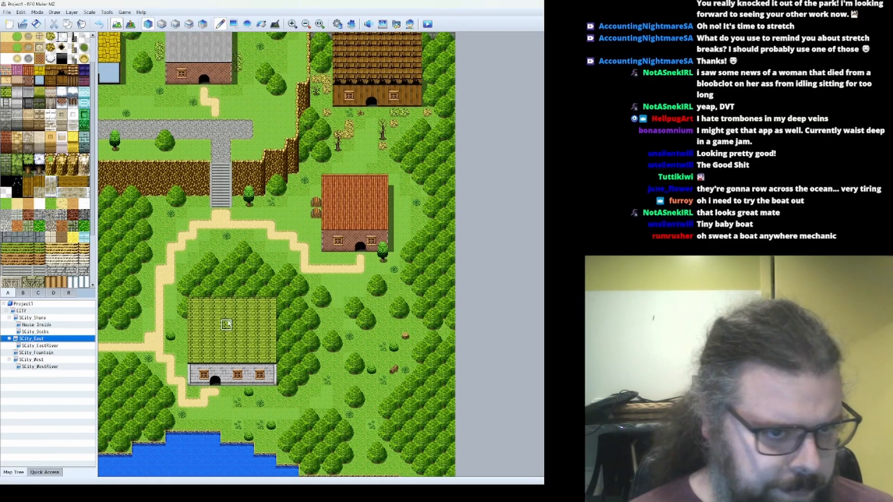
scroll(226, 322, down, 1)
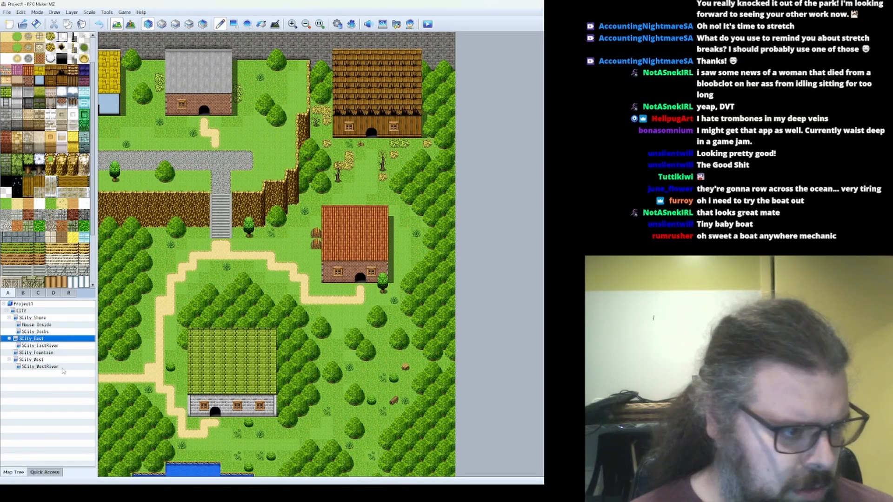
Review the remaining city maps: SCity_EastRiver, SCity_Fountain, SCity_WestRiver and SCity_West, comparing them with SCity_East
click(59, 346)
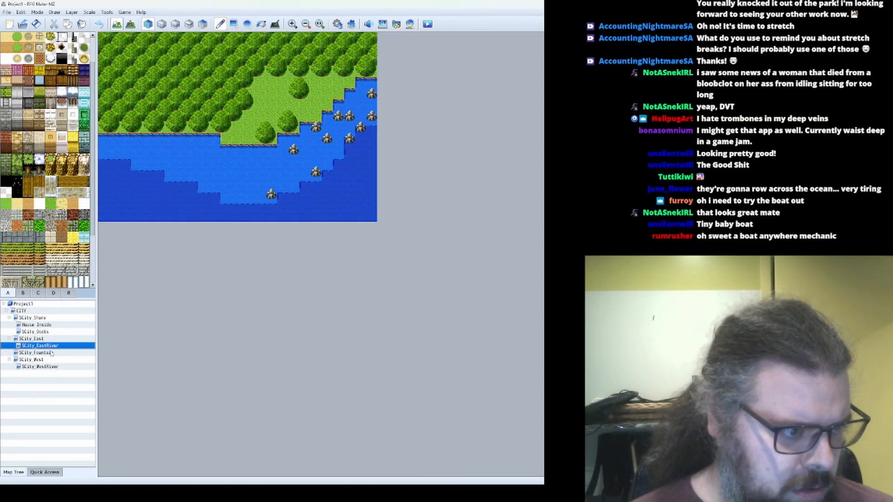
click(51, 352)
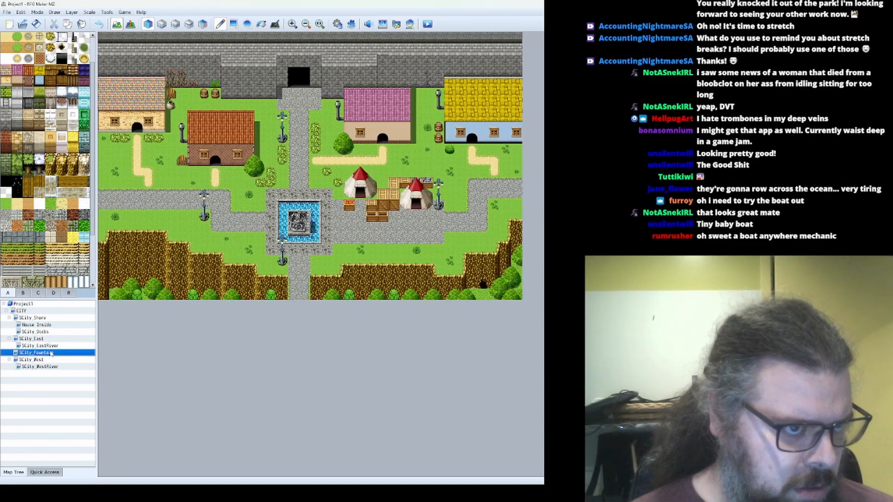
click(47, 367)
click(48, 361)
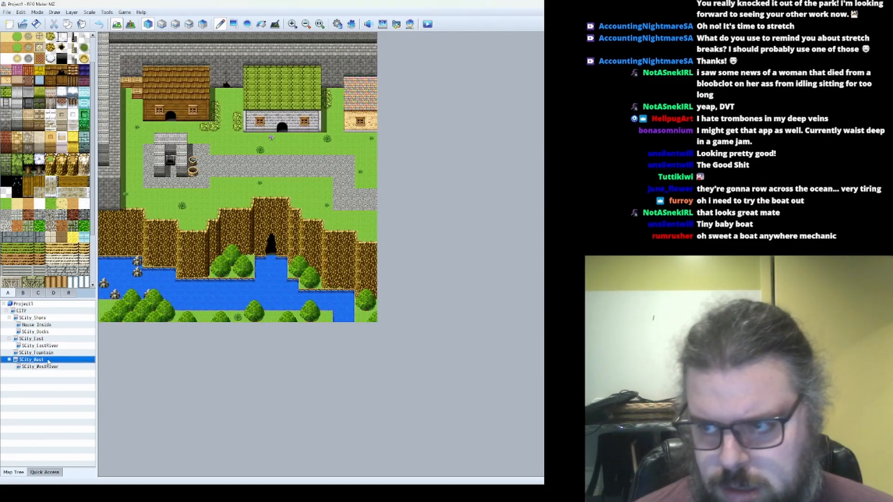
click(55, 332)
click(54, 339)
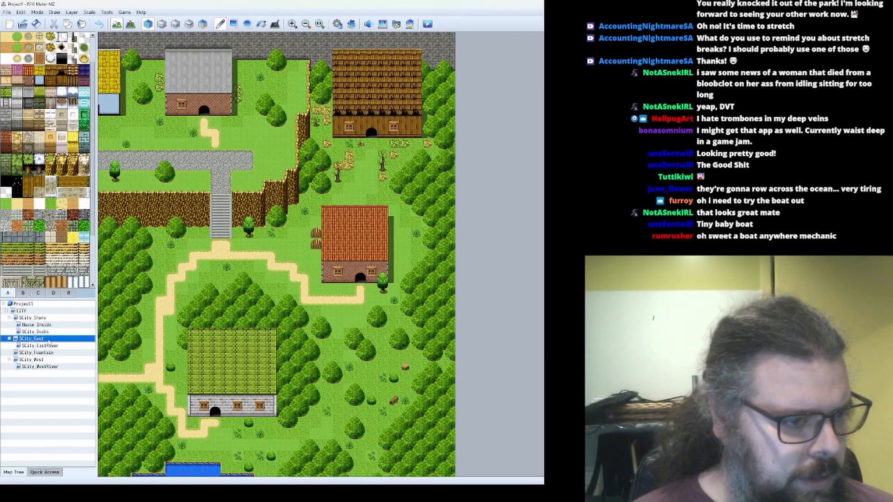
click(50, 345)
click(50, 353)
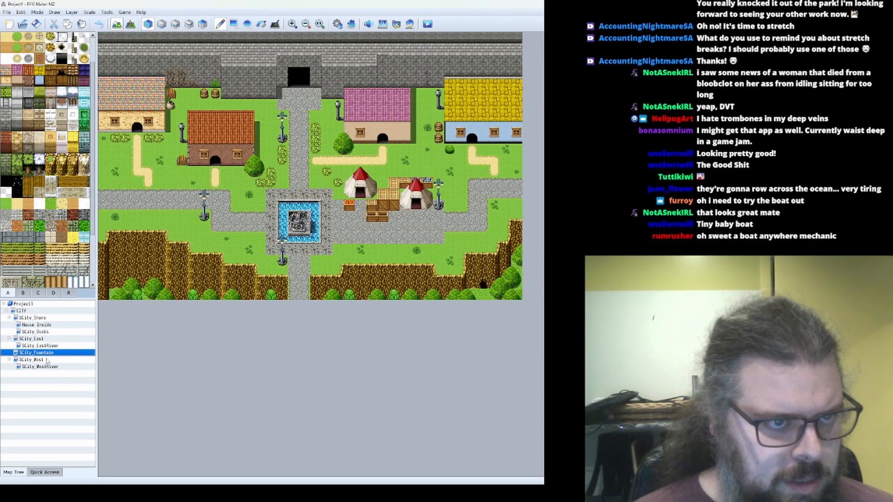
click(43, 366)
click(42, 361)
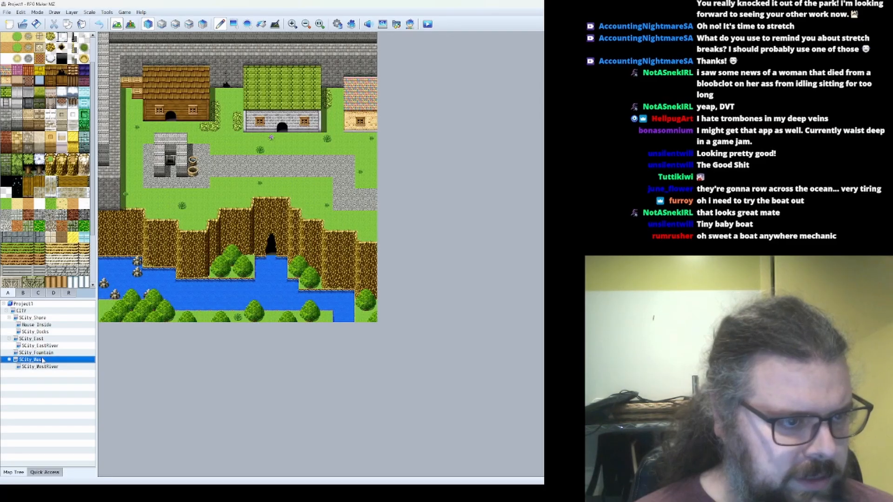
Look over the SCity_Fountain, SCity_East, SCity_Docks and SCity_Shore maps along with the House Inside interior
click(49, 352)
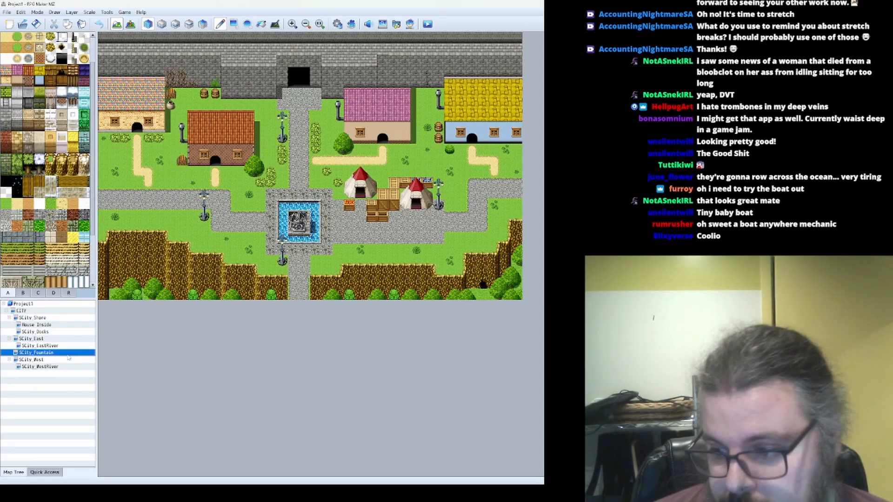
click(52, 339)
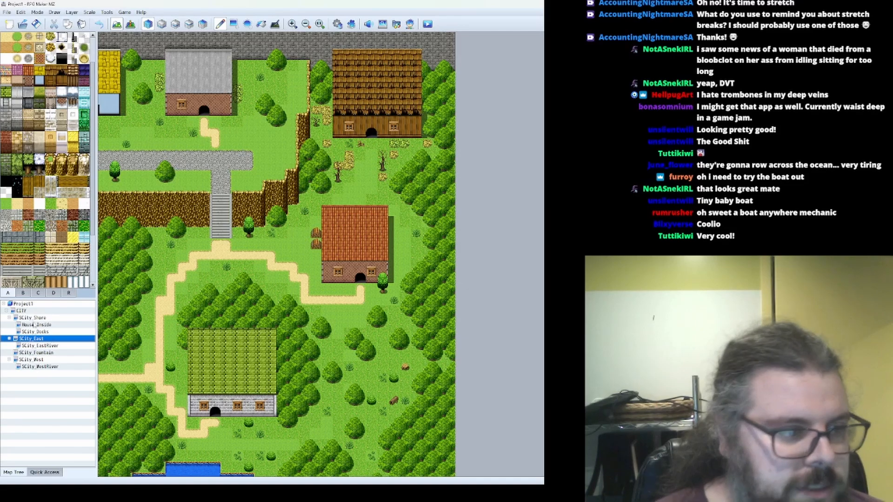
click(35, 331)
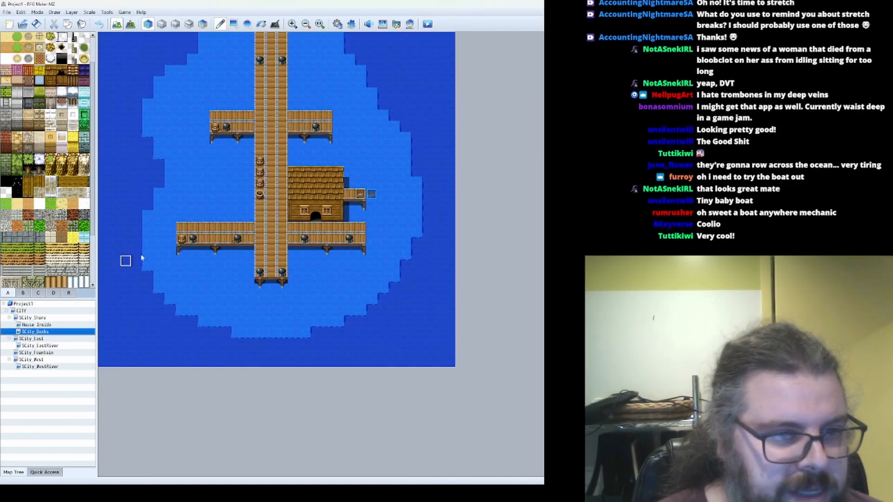
click(45, 324)
click(46, 318)
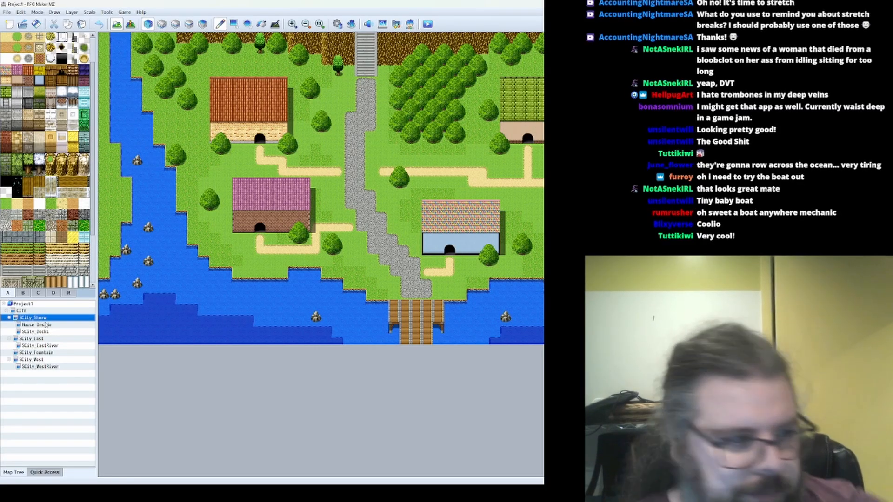
click(46, 324)
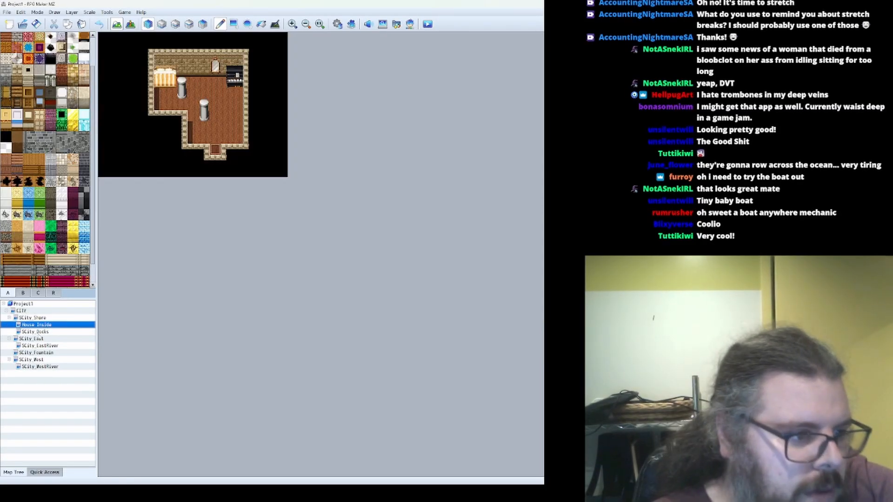
click(38, 332)
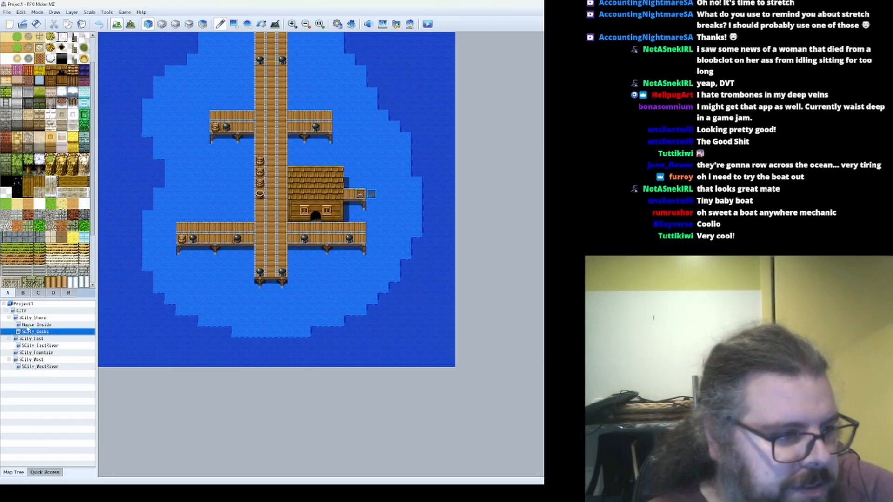
Examine SCity_East between its southern shoreline and the northern city wall
click(43, 339)
scroll(294, 312, down, 5)
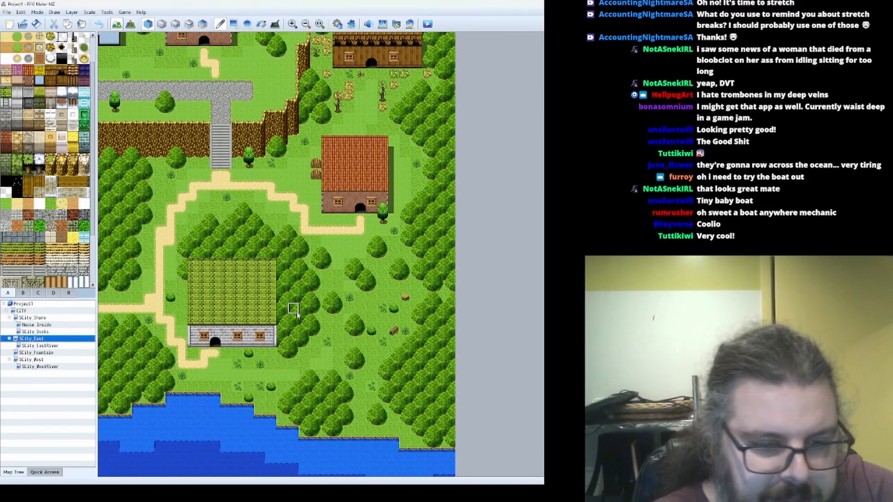
scroll(294, 314, up, 3)
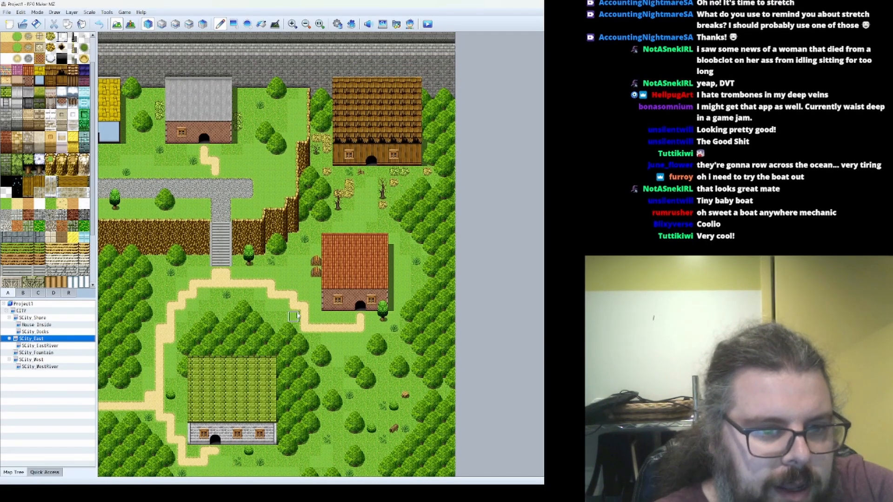
scroll(439, 383, down, 1)
scroll(438, 374, down, 3)
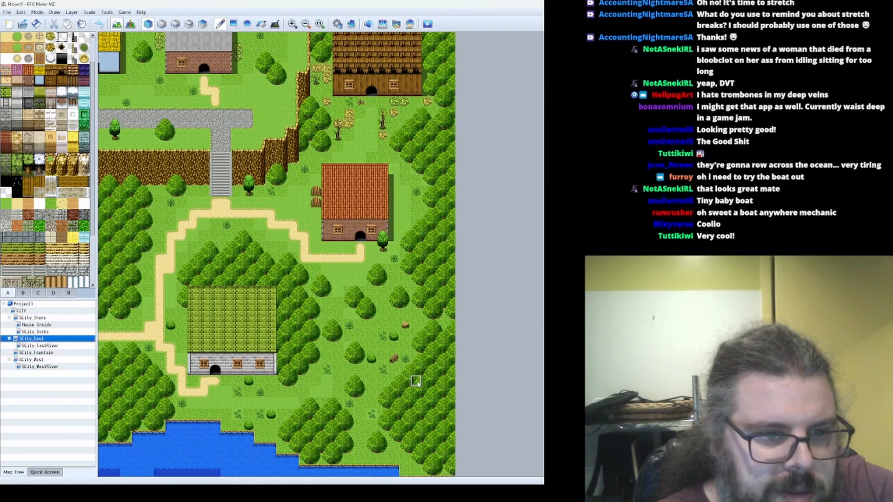
Check House Inside, SCity_EastRiver, SCity_Fountain, SCity_West and SCity_WestRiver in turn, ending on the parent CITY map
click(42, 332)
click(49, 325)
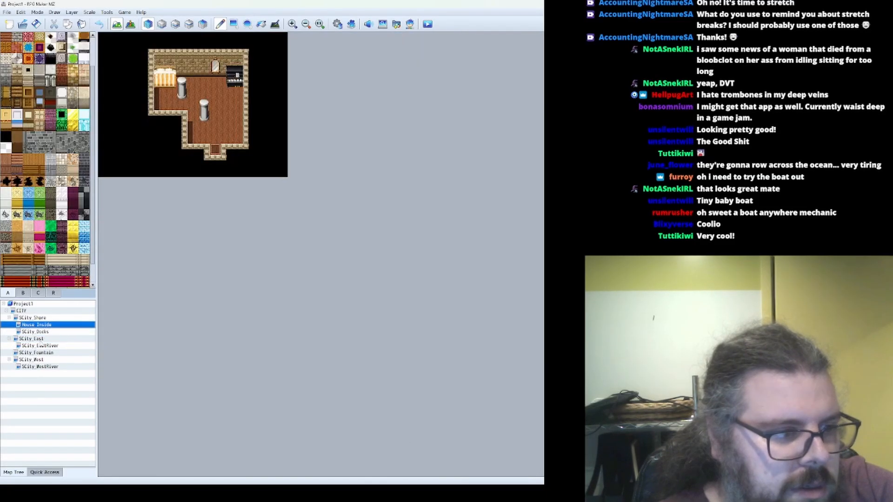
click(40, 339)
click(41, 345)
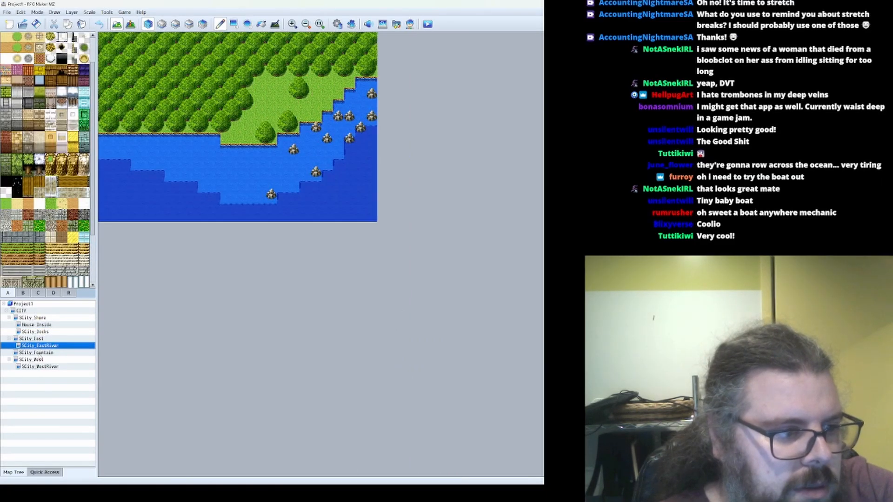
click(41, 353)
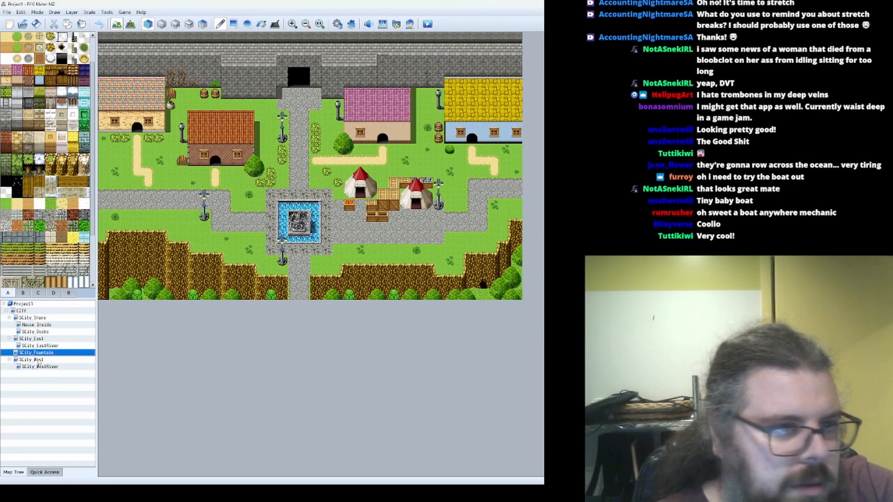
click(38, 360)
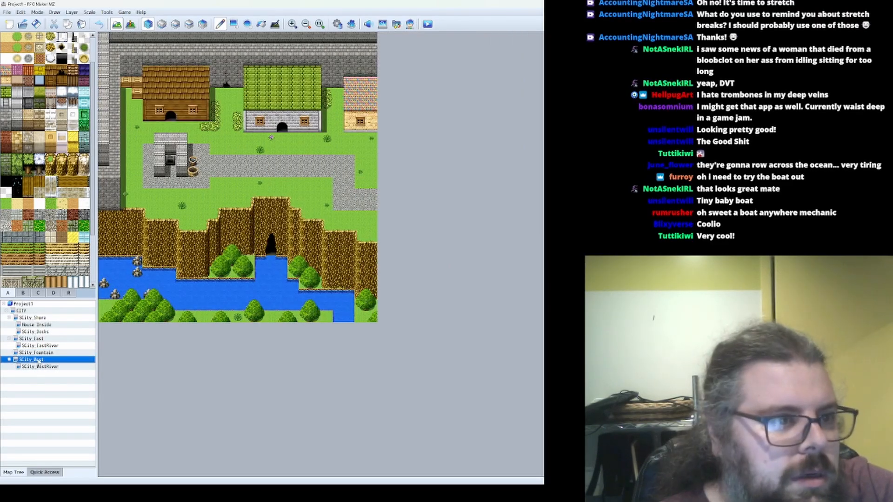
click(33, 367)
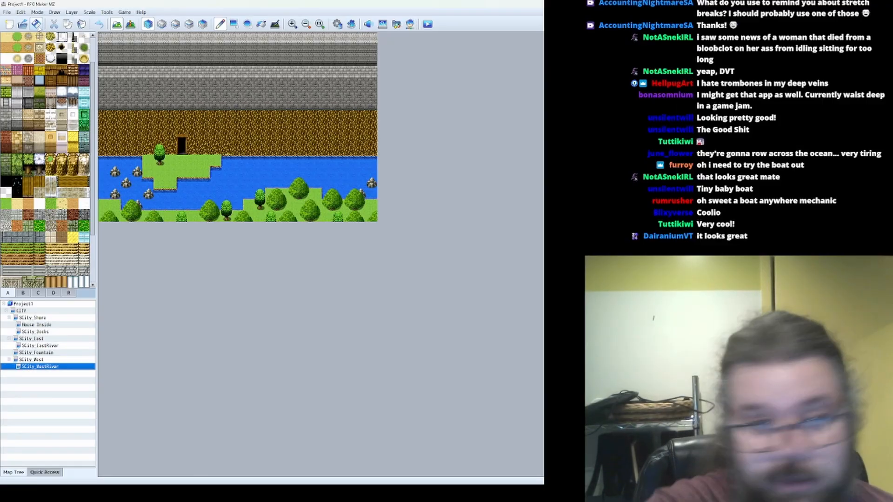
click(23, 311)
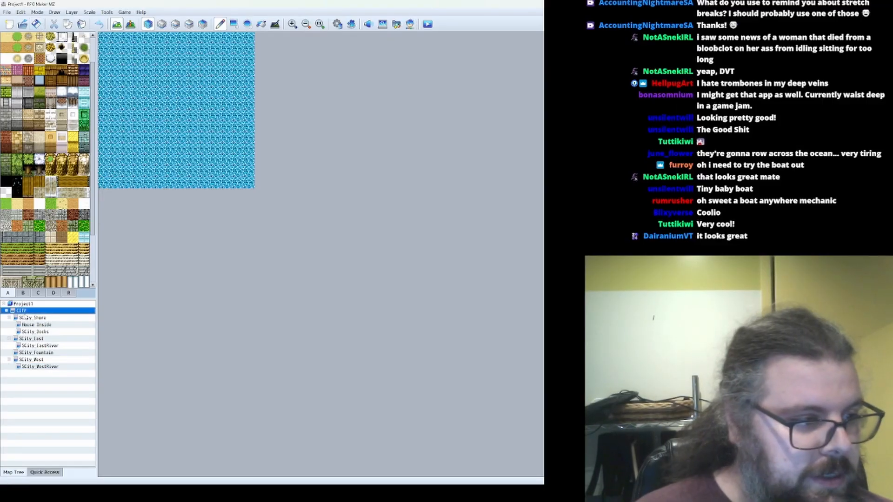